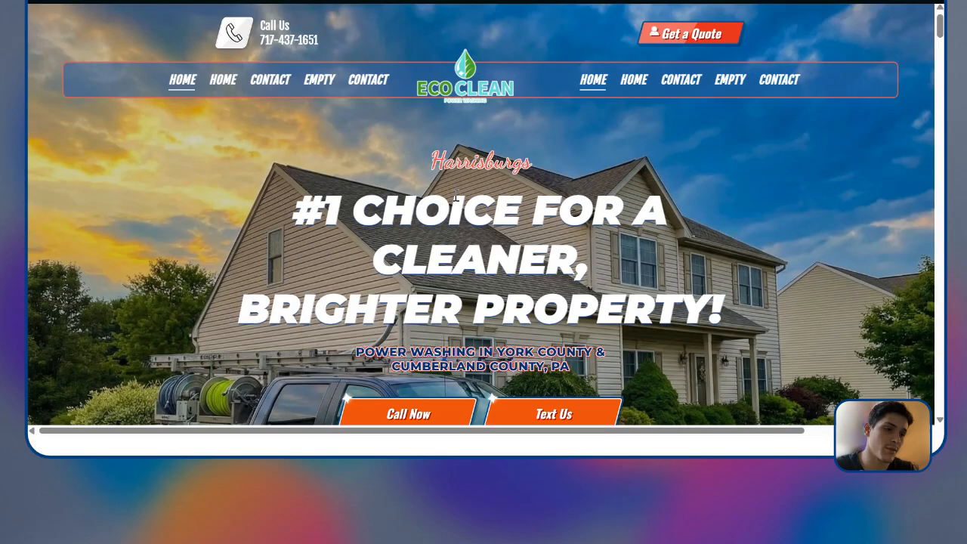
# Step: Review the Eco Clean homepage from the hero section to the footer and back, and look over the calculator library
pyautogui.scroll(-10, 522, 128)
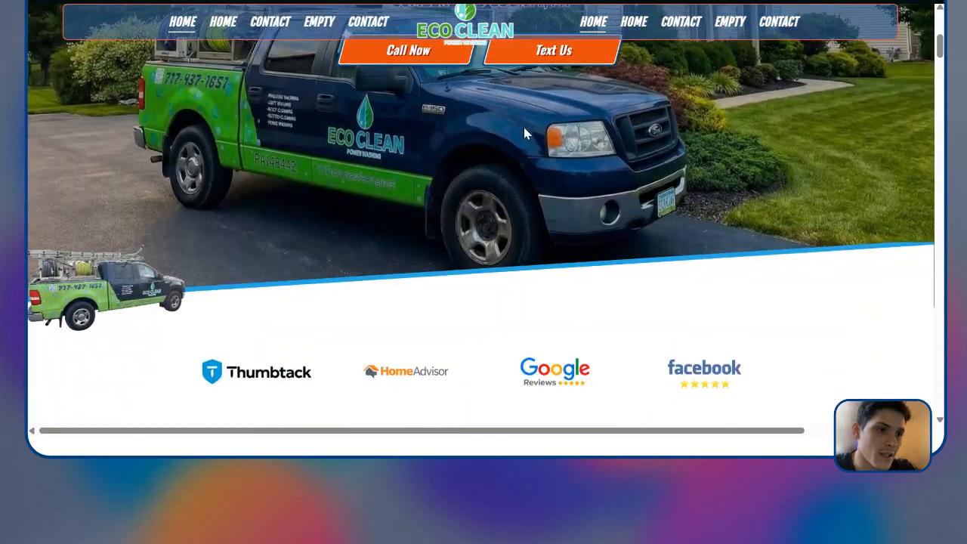
pyautogui.scroll(-15, 591, 146)
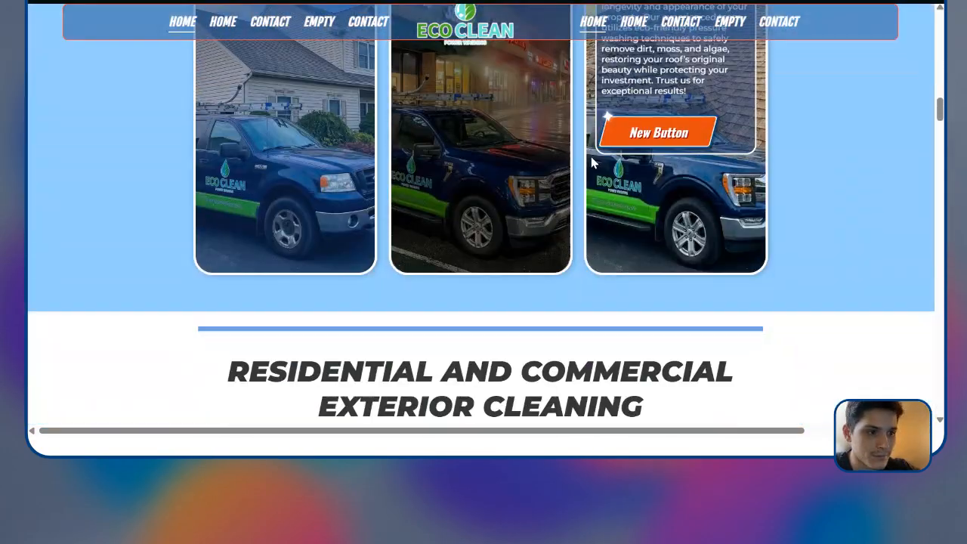
pyautogui.scroll(-15, 423, 173)
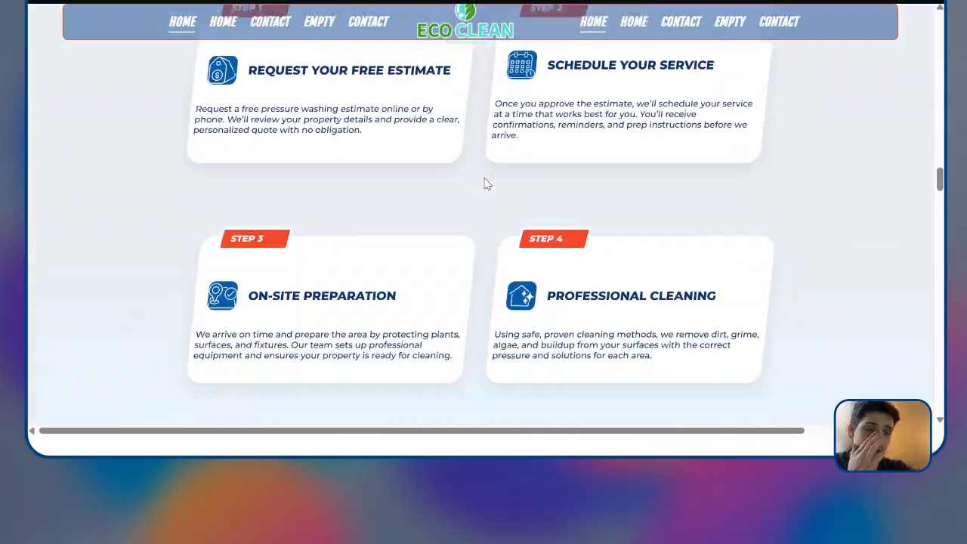
pyautogui.scroll(-15, 475, 176)
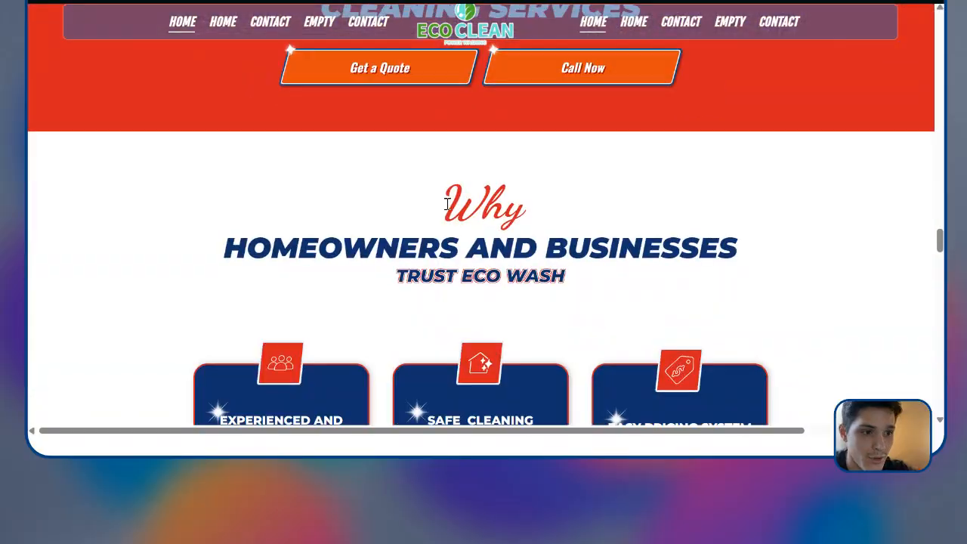
pyautogui.scroll(-15, 453, 219)
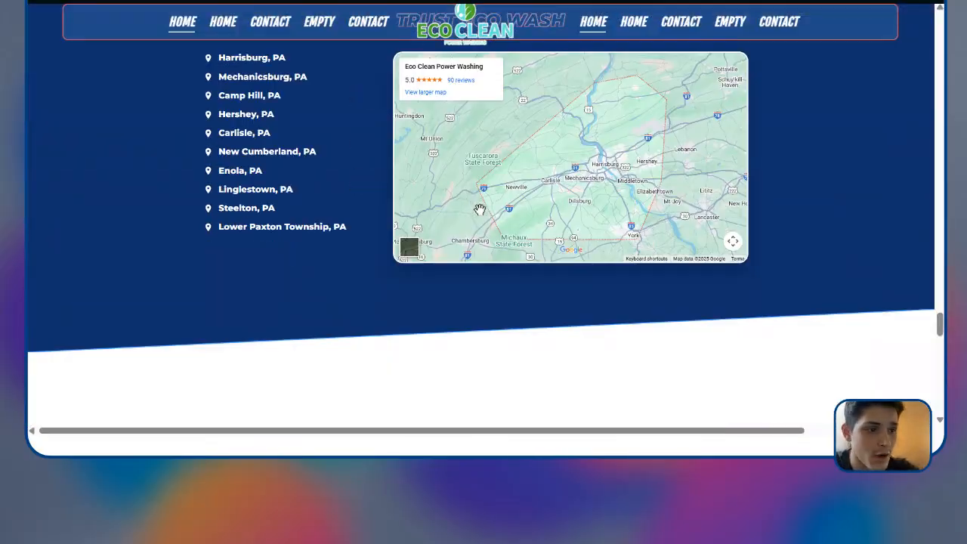
pyautogui.scroll(-10, 468, 235)
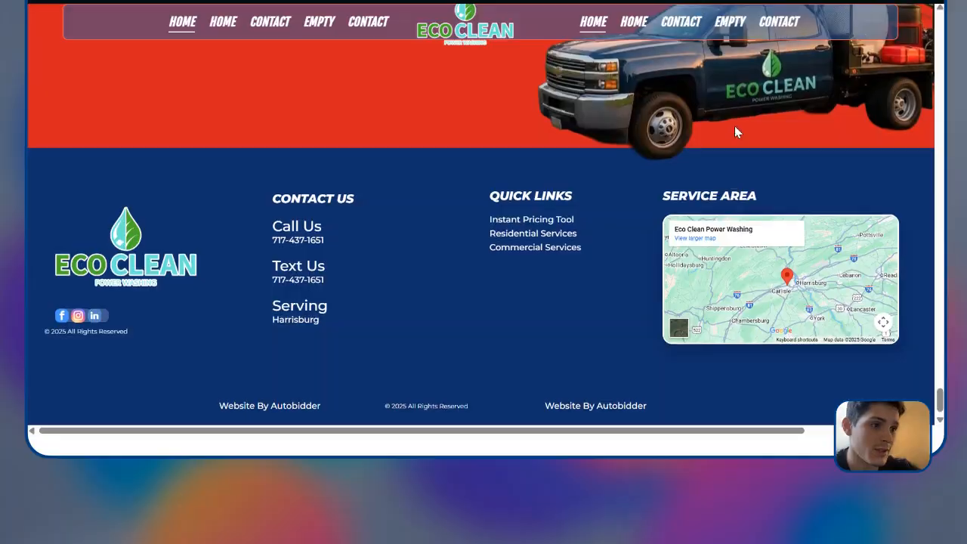
pyautogui.scroll(5, 745, 136)
pyautogui.scroll(15, 716, 139)
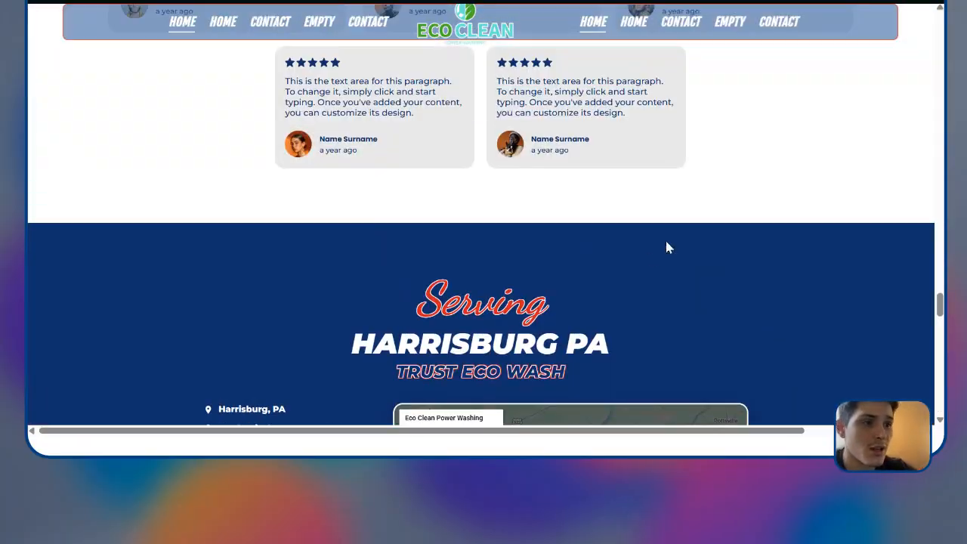
pyautogui.scroll(15, 592, 272)
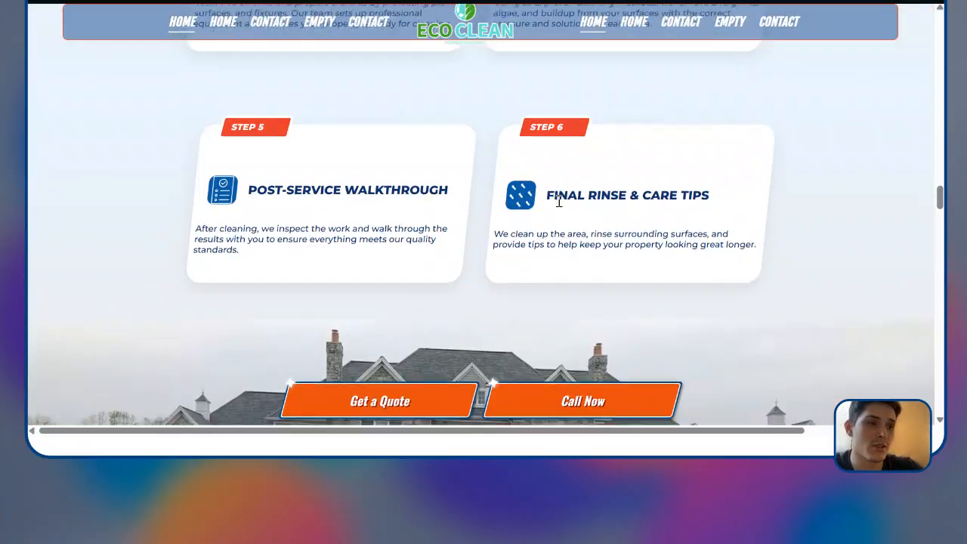
pyautogui.scroll(15, 560, 198)
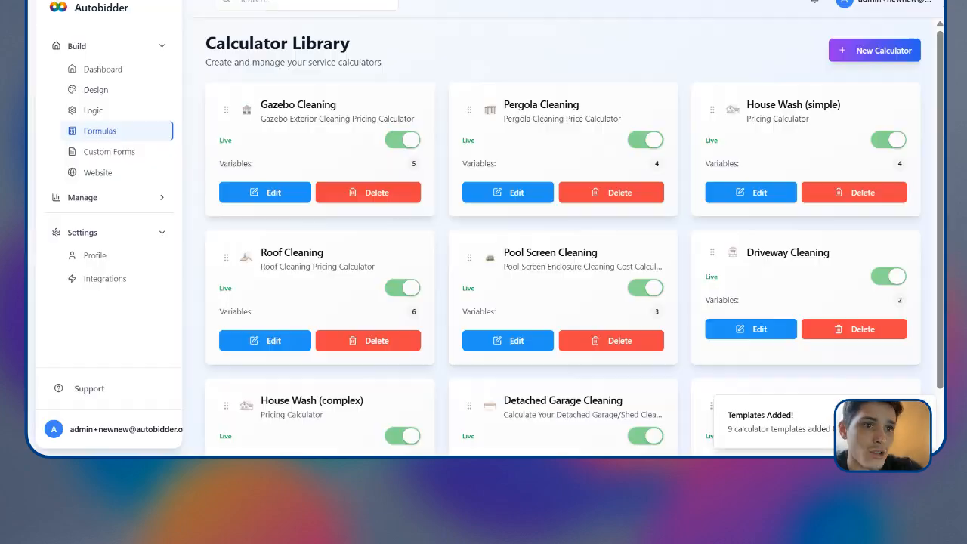
pyautogui.scroll(-1, 790, 254)
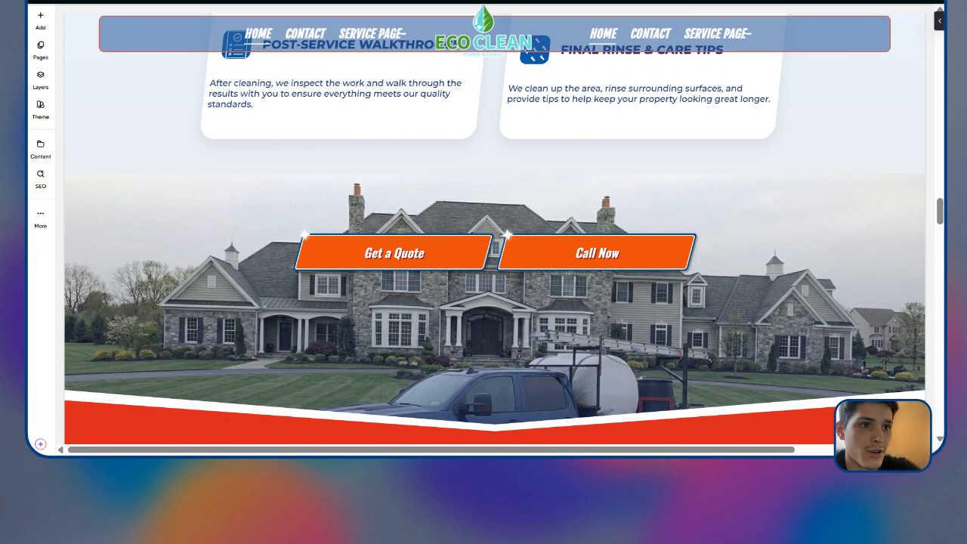
# Step: Switch the website editor from the homepage to the house washing service page
pyautogui.scroll(8, 495, 226)
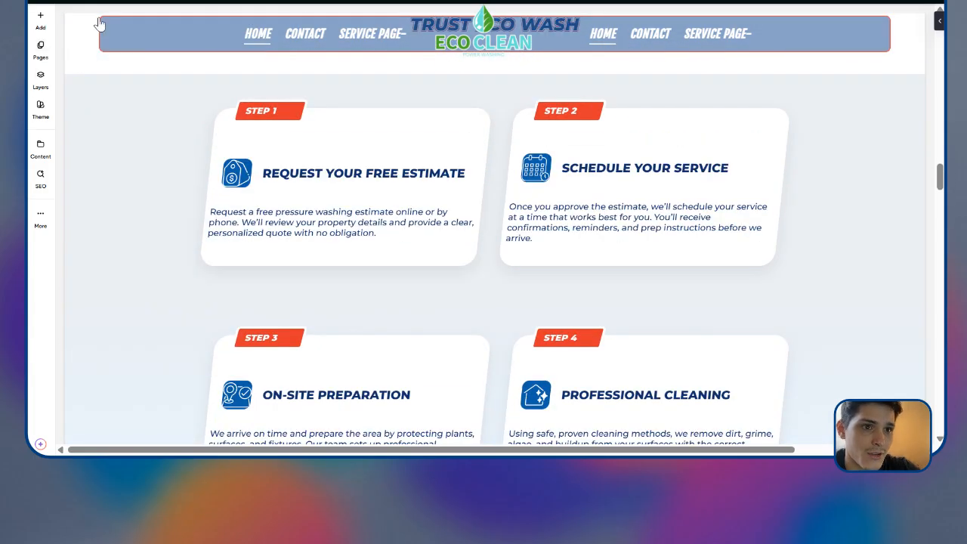
pyautogui.click(174, 2)
pyautogui.click(183, 47)
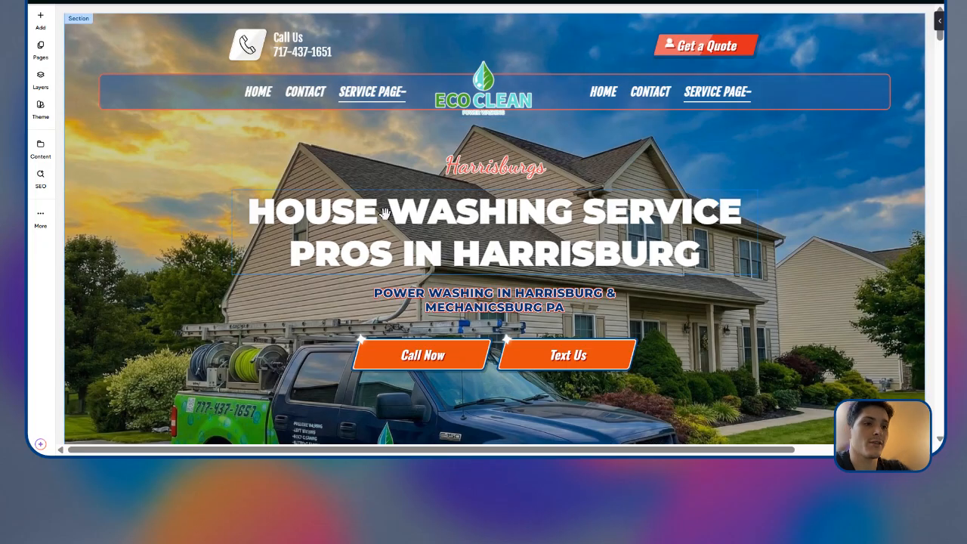
# Step: Review the house washing service page from the hero through service details, pricing factors, discounts and service area to the footer
pyautogui.scroll(-5, 483, 191)
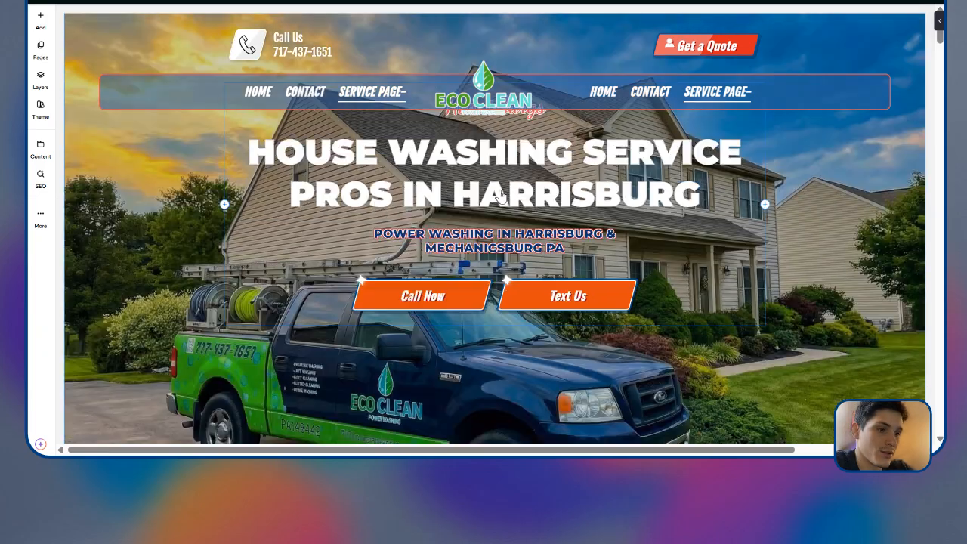
pyautogui.scroll(2, 438, 214)
pyautogui.scroll(2, 588, 193)
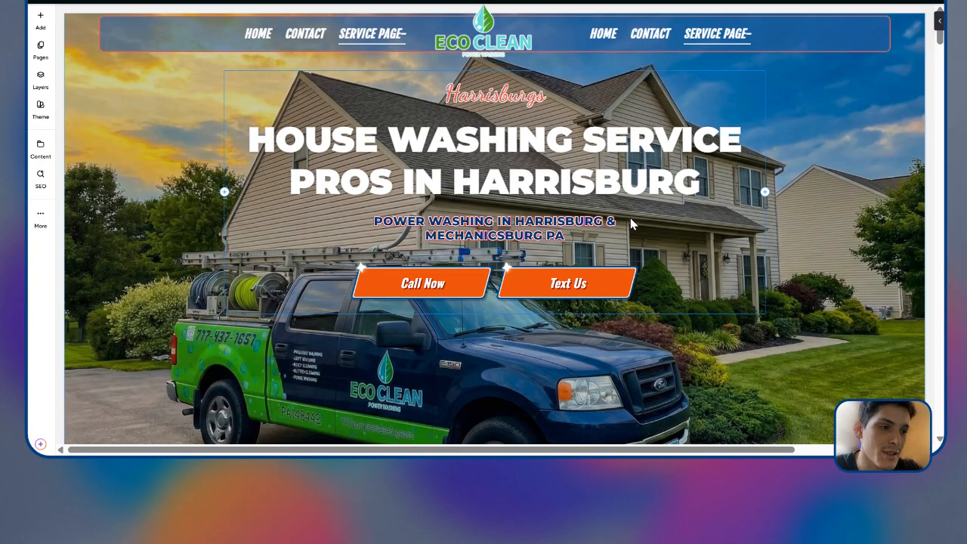
pyautogui.scroll(1, 822, 332)
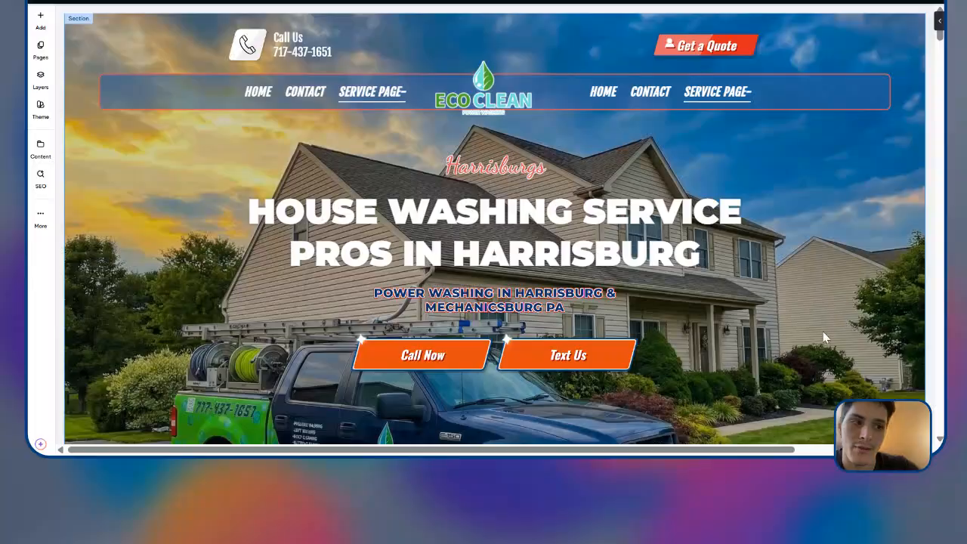
pyautogui.scroll(-10, 817, 286)
pyautogui.scroll(-15, 749, 233)
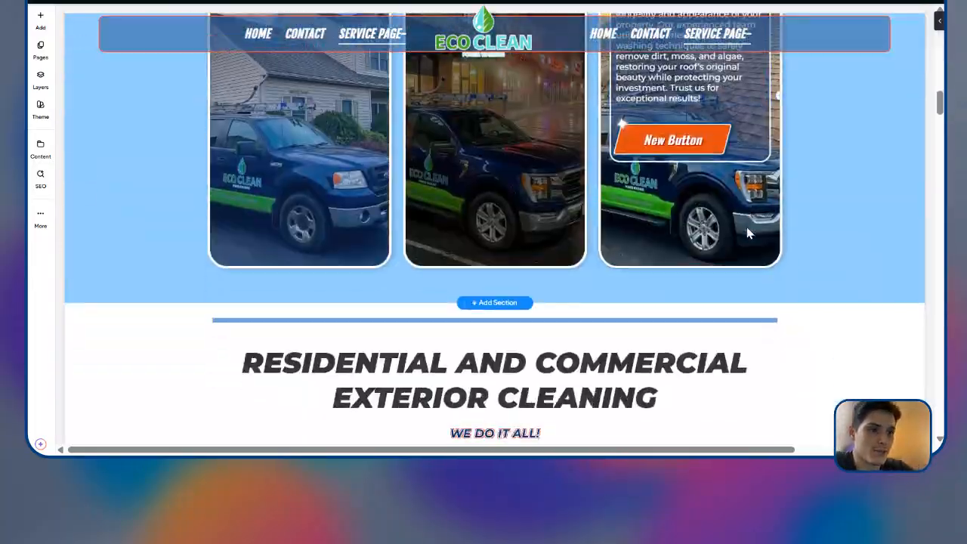
pyautogui.scroll(-20, 733, 227)
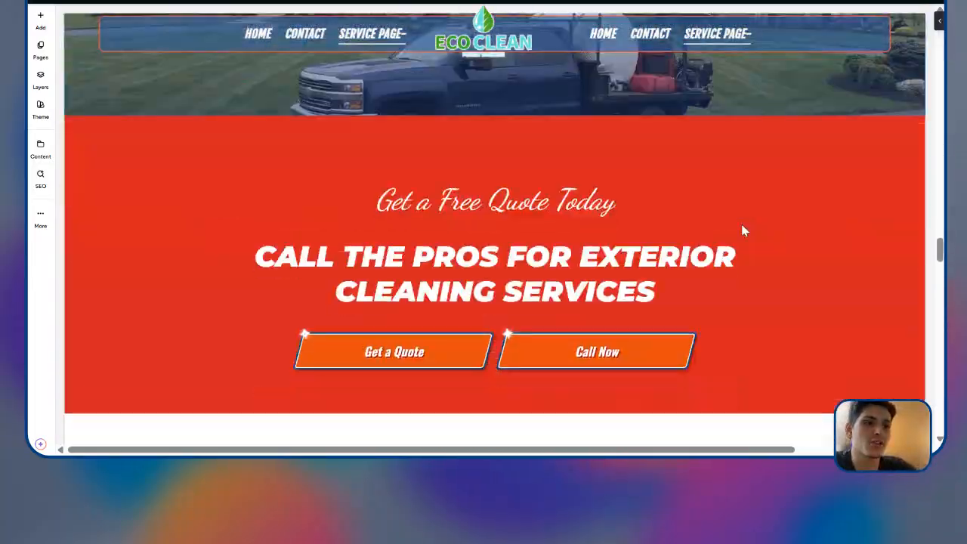
pyautogui.scroll(-5, 719, 221)
pyautogui.scroll(15, 718, 223)
pyautogui.scroll(3, 718, 231)
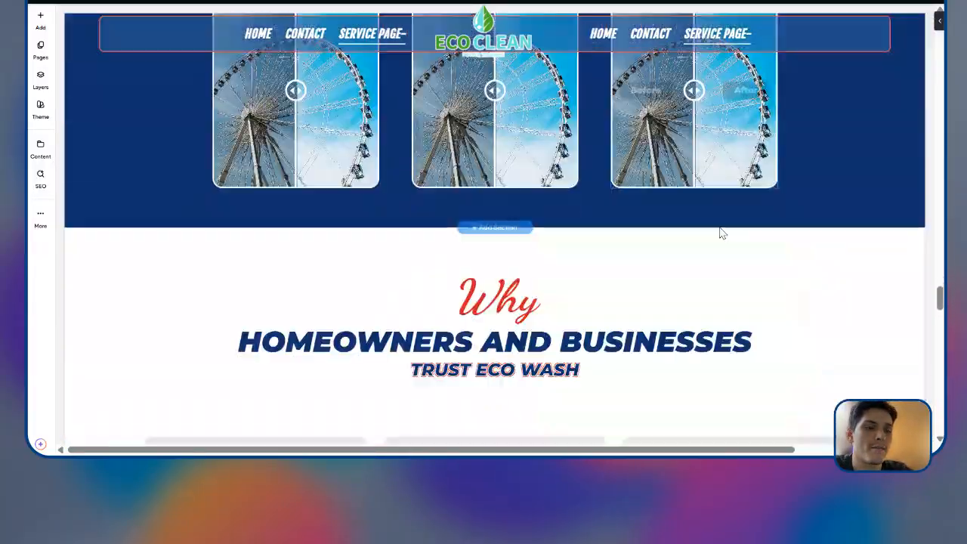
pyautogui.scroll(-15, 700, 215)
pyautogui.scroll(-3, 557, 331)
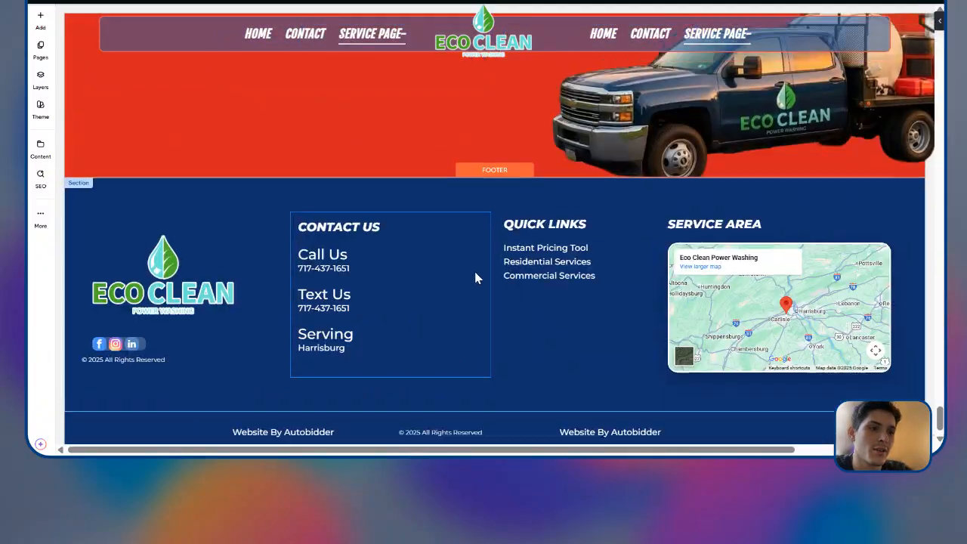
pyautogui.scroll(10, 597, 235)
pyautogui.scroll(-10, 597, 295)
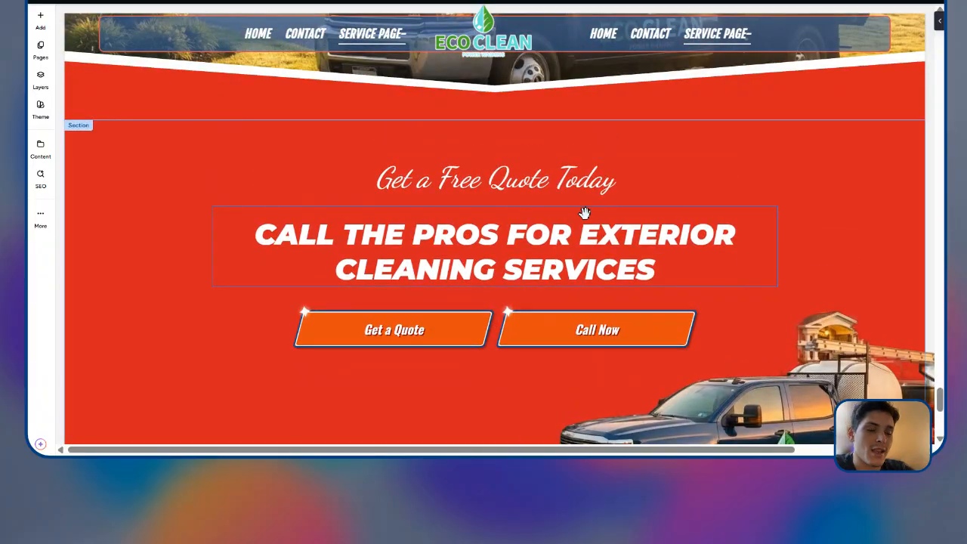
pyautogui.scroll(5, 590, 294)
pyautogui.scroll(20, 609, 309)
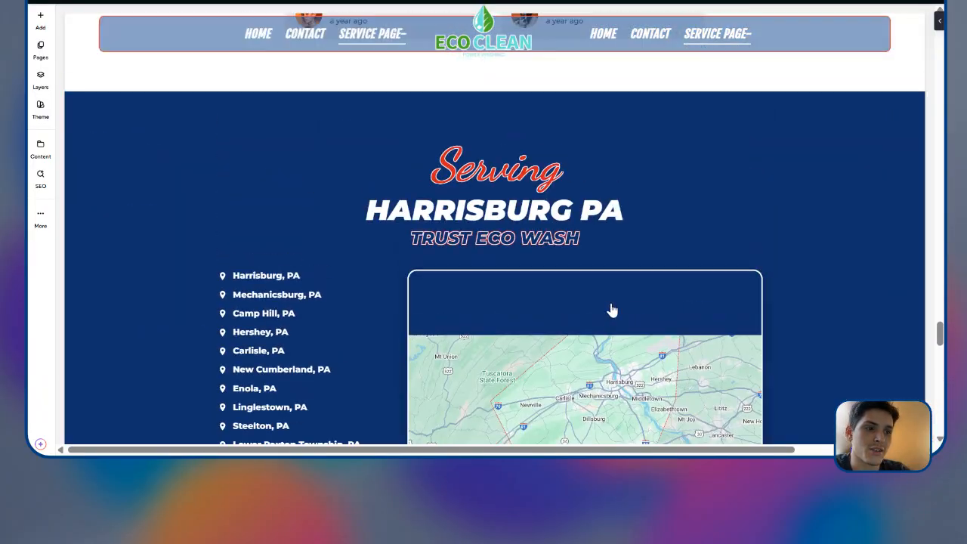
pyautogui.scroll(20, 615, 321)
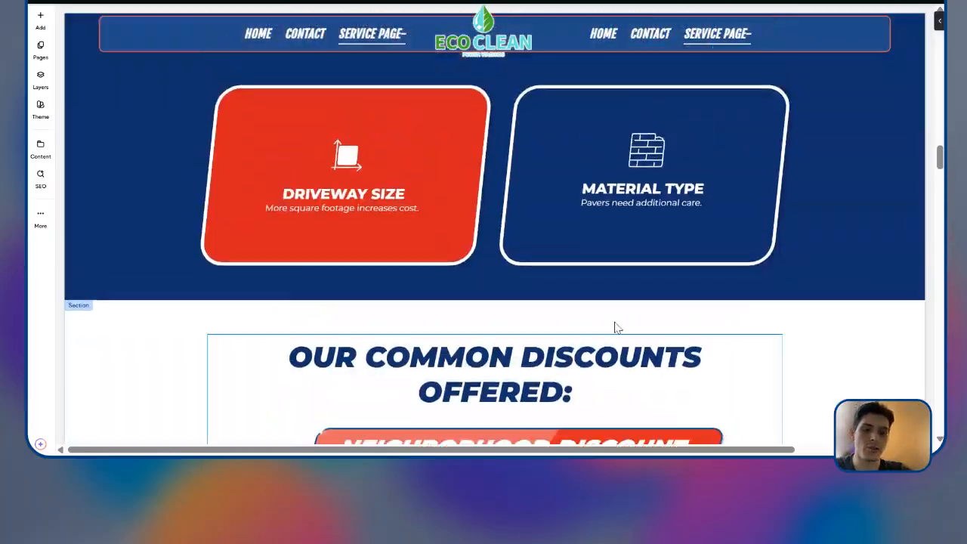
pyautogui.scroll(10, 617, 326)
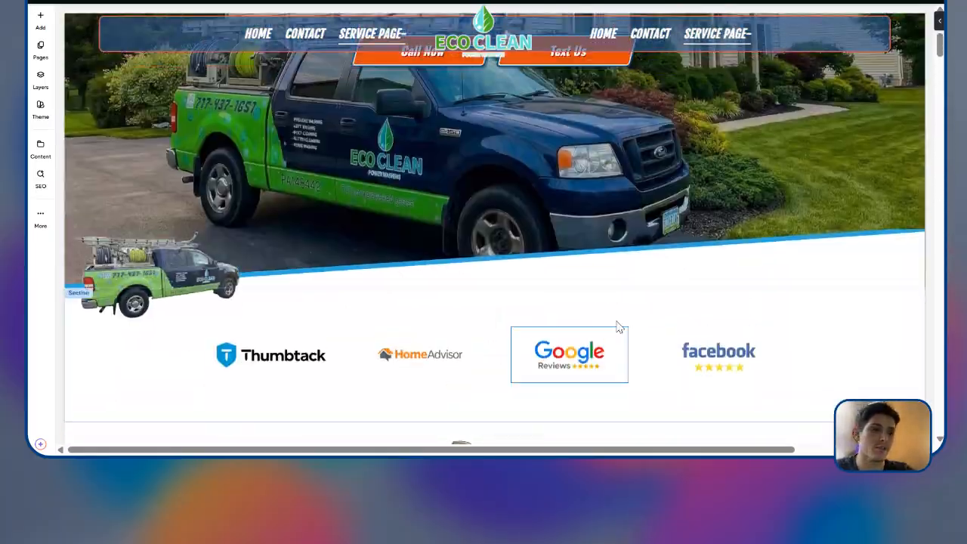
pyautogui.scroll(-10, 617, 319)
pyautogui.scroll(-3, 623, 308)
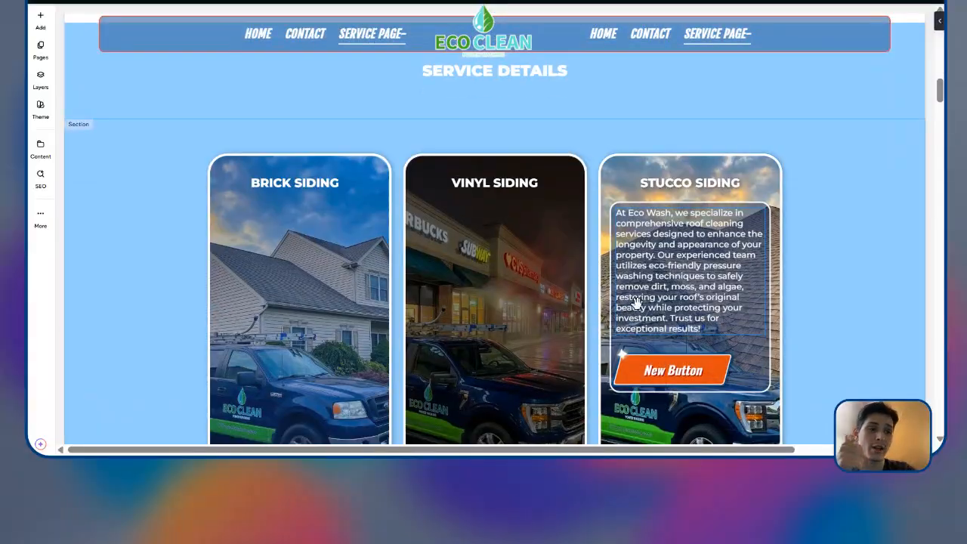
pyautogui.scroll(8, 650, 295)
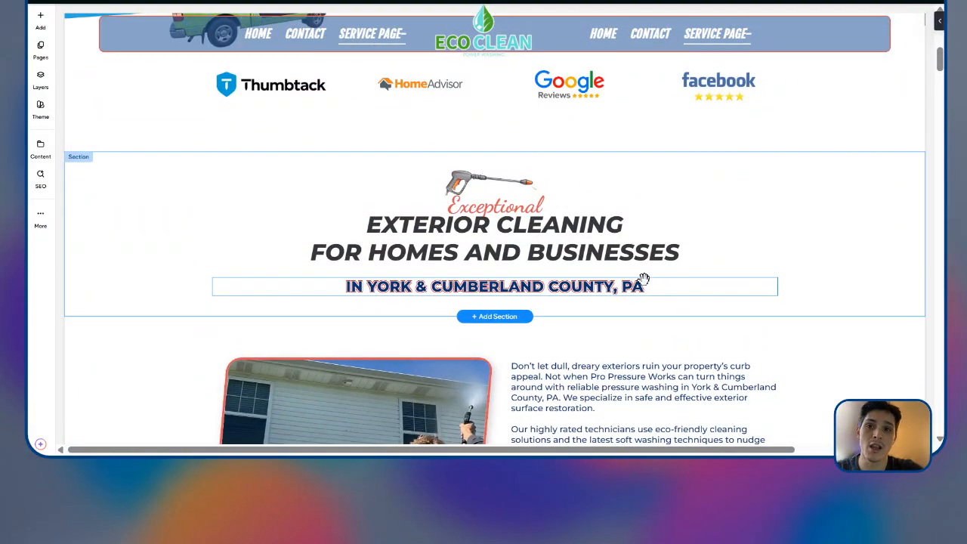
pyautogui.scroll(2, 641, 277)
pyautogui.scroll(8, 640, 265)
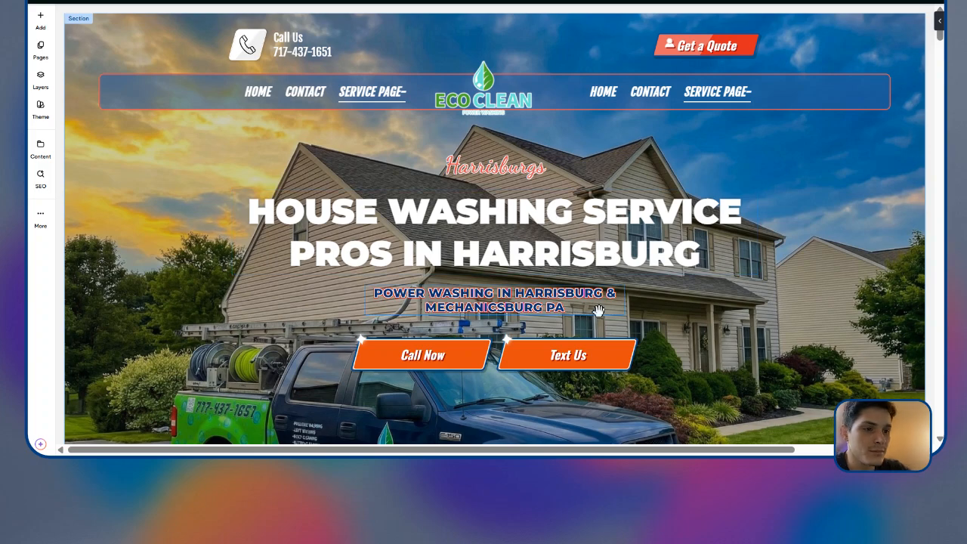
pyautogui.scroll(-2, 637, 205)
pyautogui.scroll(1, 637, 196)
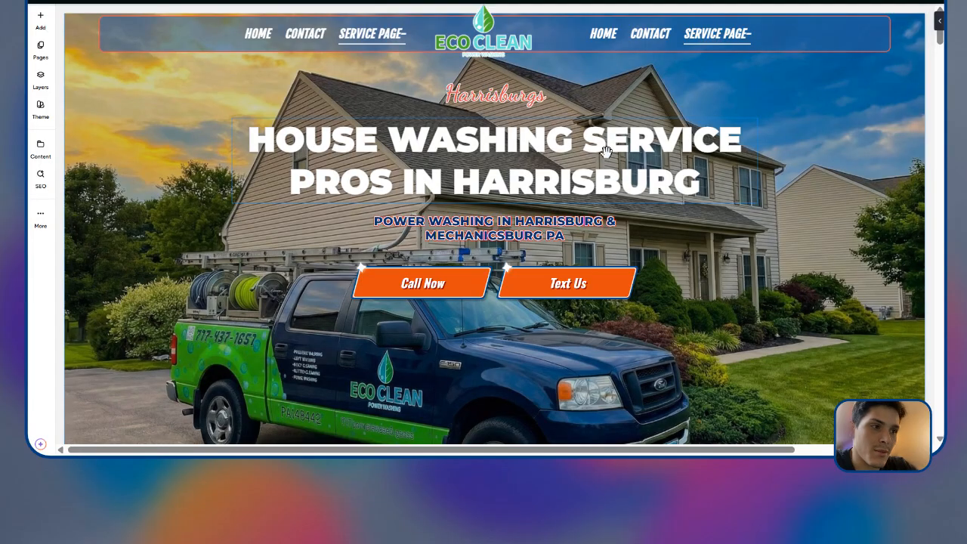
pyautogui.scroll(1, 488, 163)
pyautogui.click(545, 240)
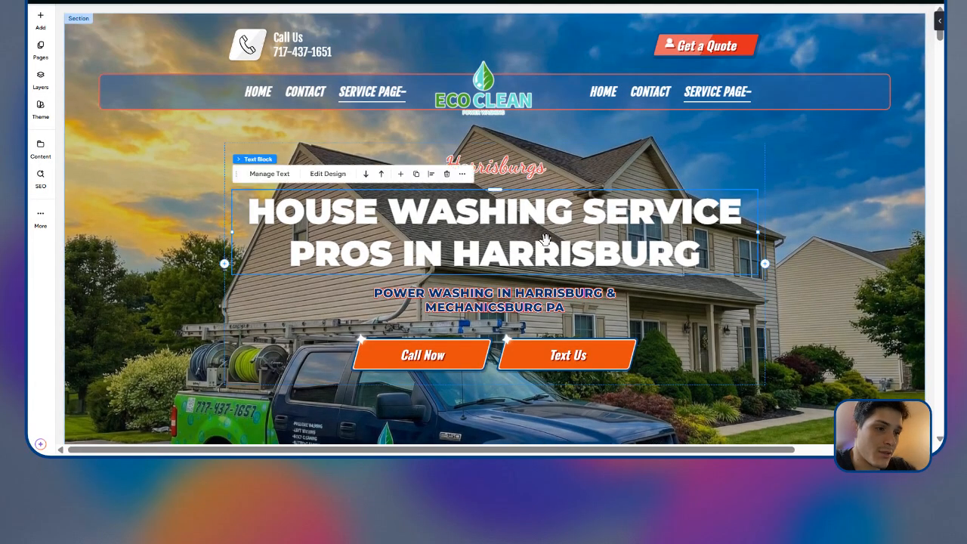
pyautogui.click(530, 165)
pyautogui.doubleClick(535, 165)
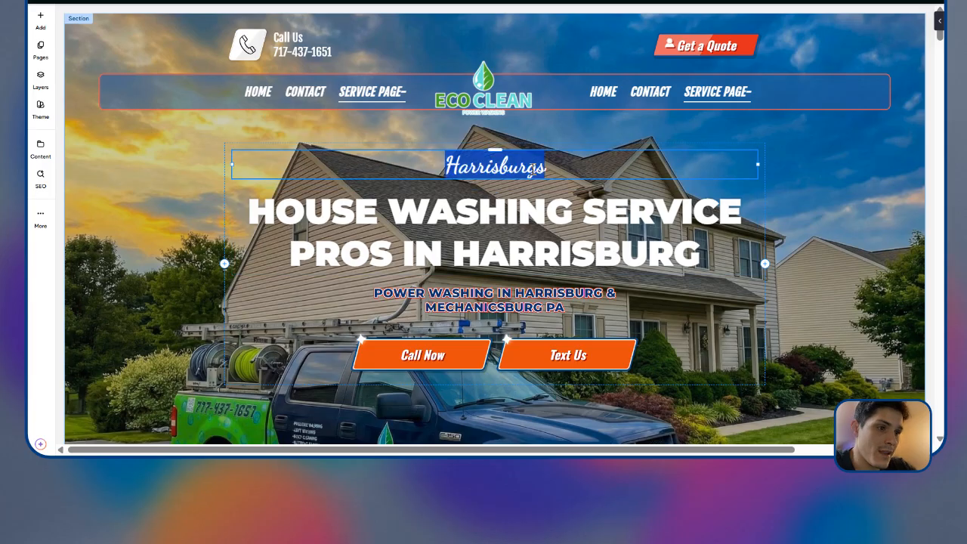
pyautogui.click(569, 167)
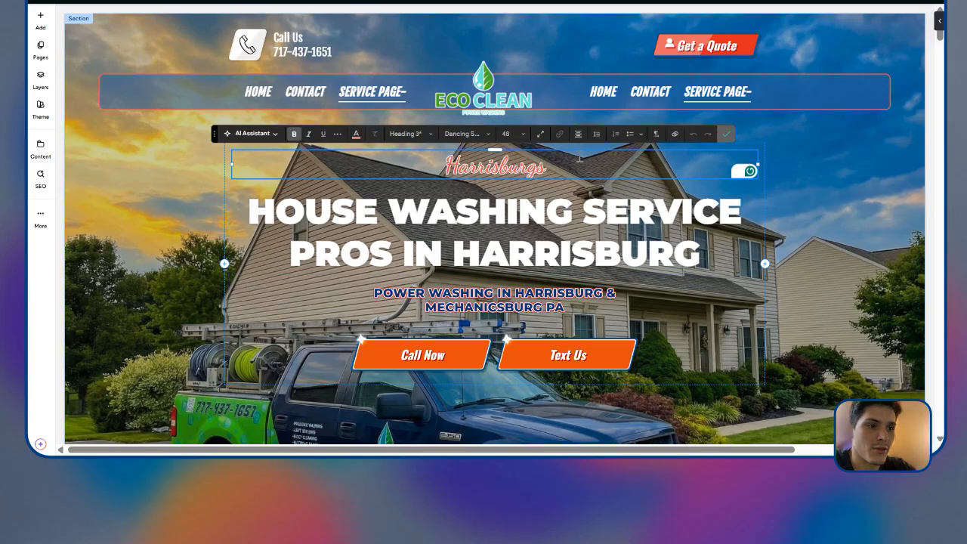
pyautogui.click(495, 219)
# Step: Replace "POWER" with "HOUSE" in the hero subheading so it reads "HOUSE WASHING IN HARRISBURG & MECHANICSBURG PA"
pyautogui.scroll(-5, 491, 227)
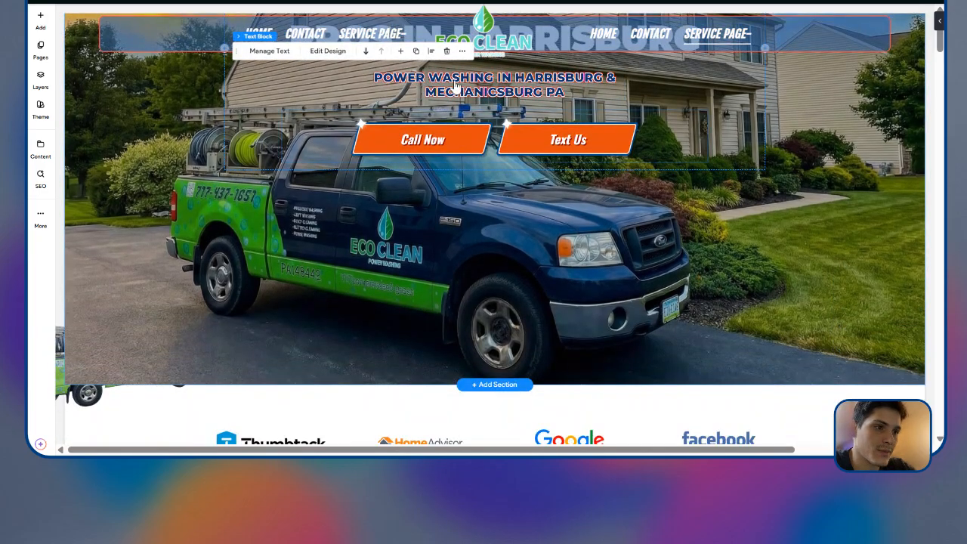
pyautogui.click(404, 79)
pyautogui.click(402, 78)
pyautogui.click(402, 78)
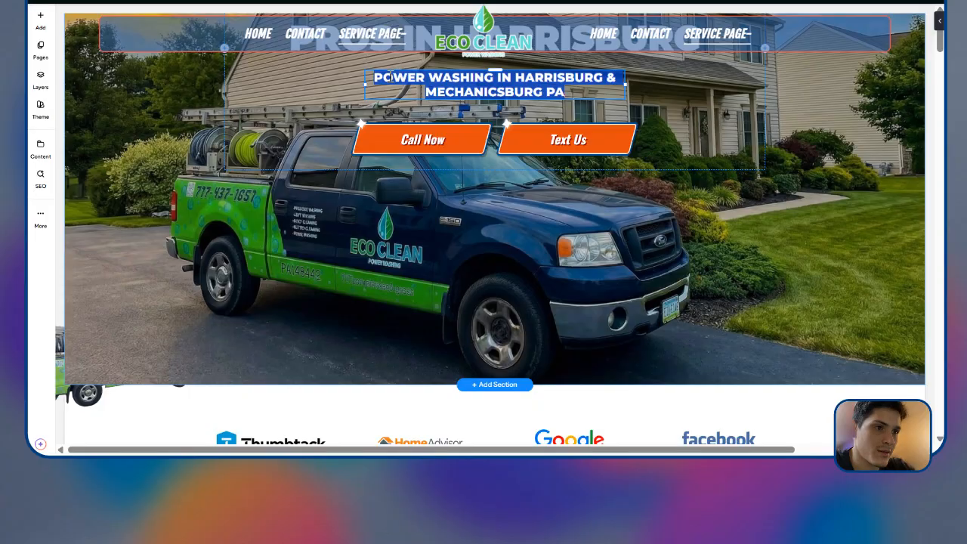
pyautogui.doubleClick(399, 78)
pyautogui.write('HOUSE')
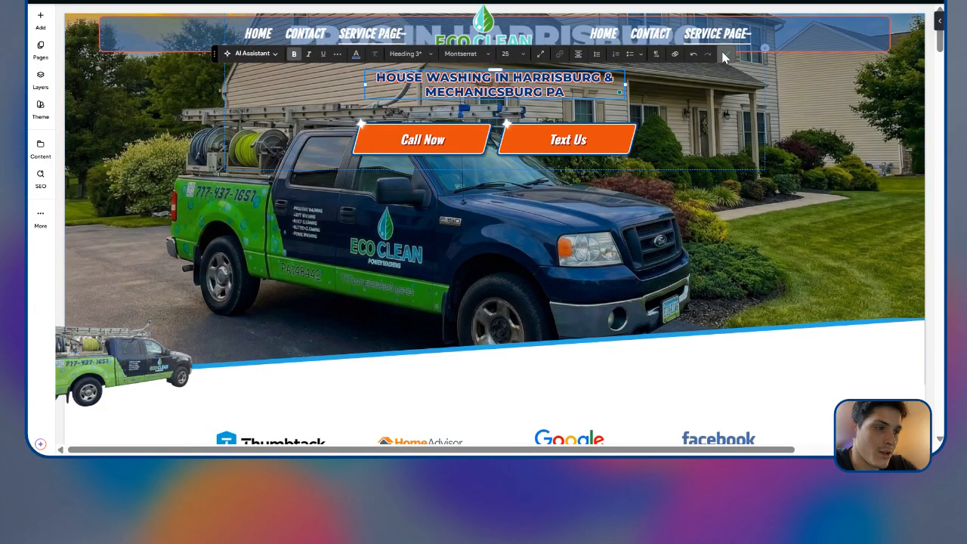
pyautogui.click(726, 54)
# Step: Replace the "EXTERIOR CLEANING FOR HOMES AND BUSINESSES" heading with "HOUSE WASHING SERVICE"
pyautogui.scroll(3, 682, 136)
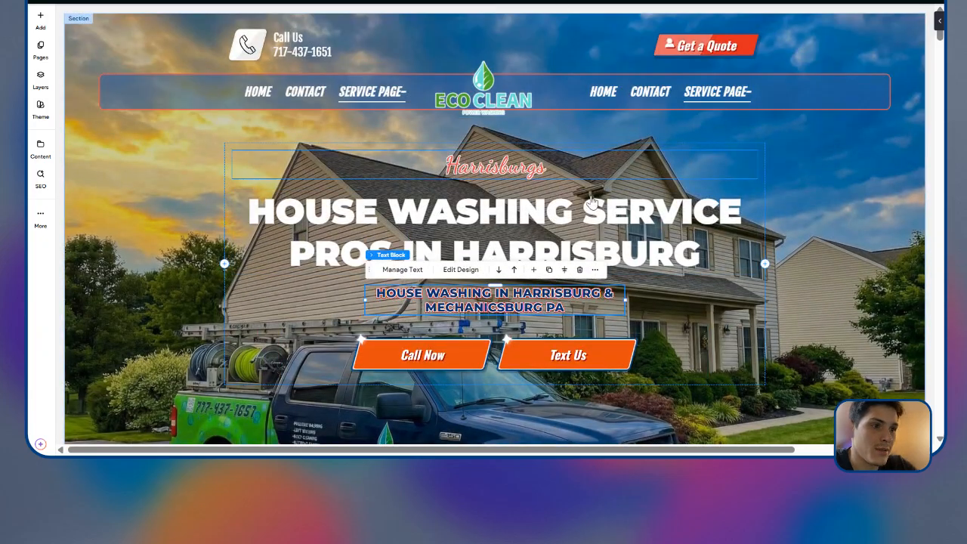
pyautogui.scroll(-2, 875, 220)
pyautogui.scroll(-7, 844, 216)
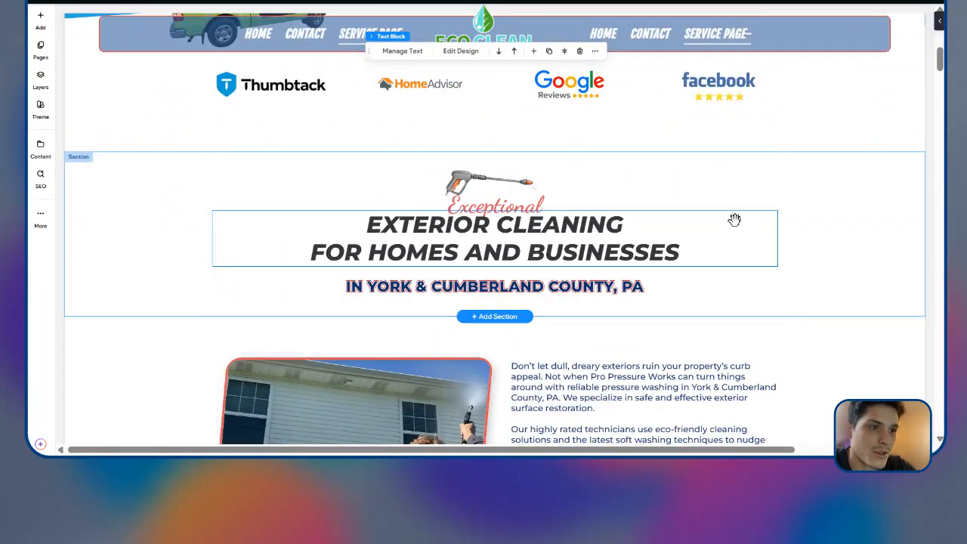
pyautogui.scroll(-1, 548, 213)
pyautogui.click(542, 162)
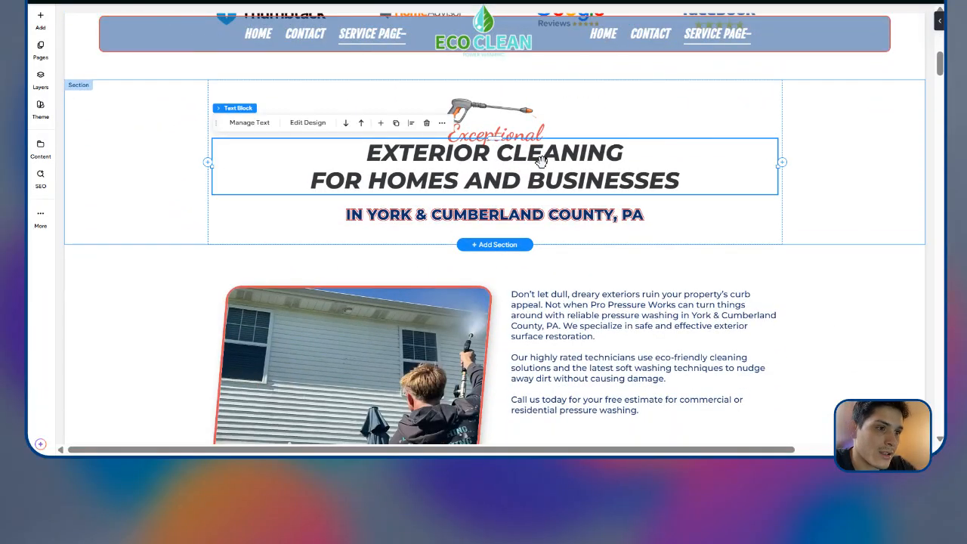
pyautogui.doubleClick(542, 161)
pyautogui.write('HOUSE')
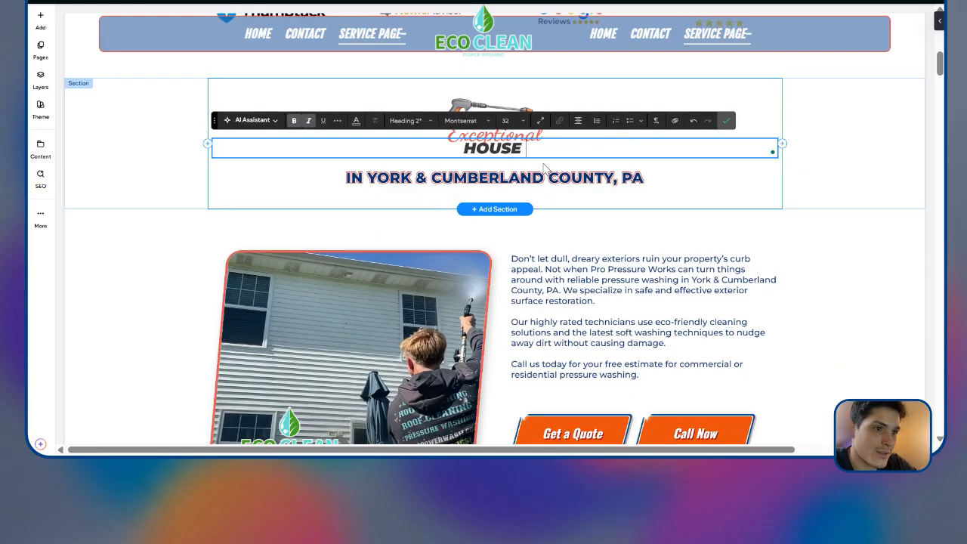
pyautogui.write(' WASHING SERVICE')
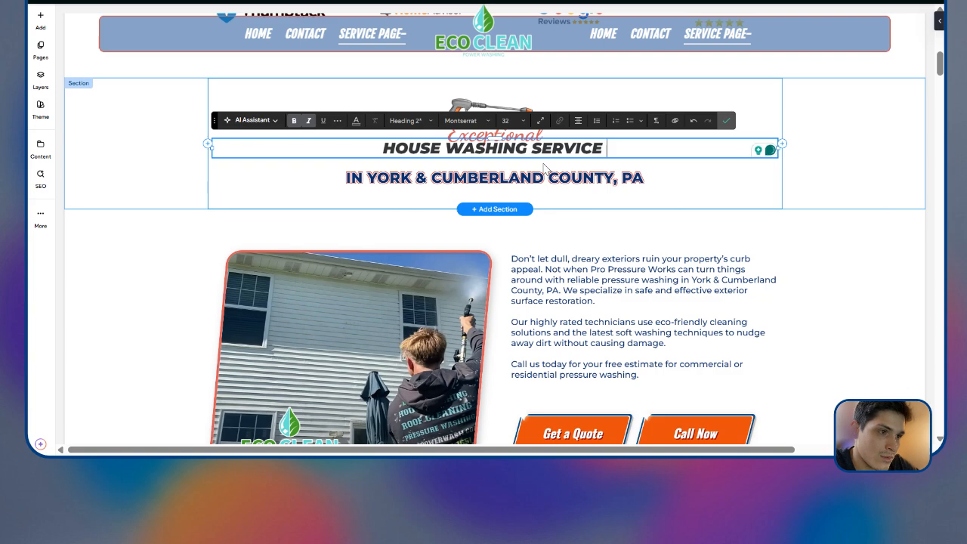
pyautogui.press('BackSpace')
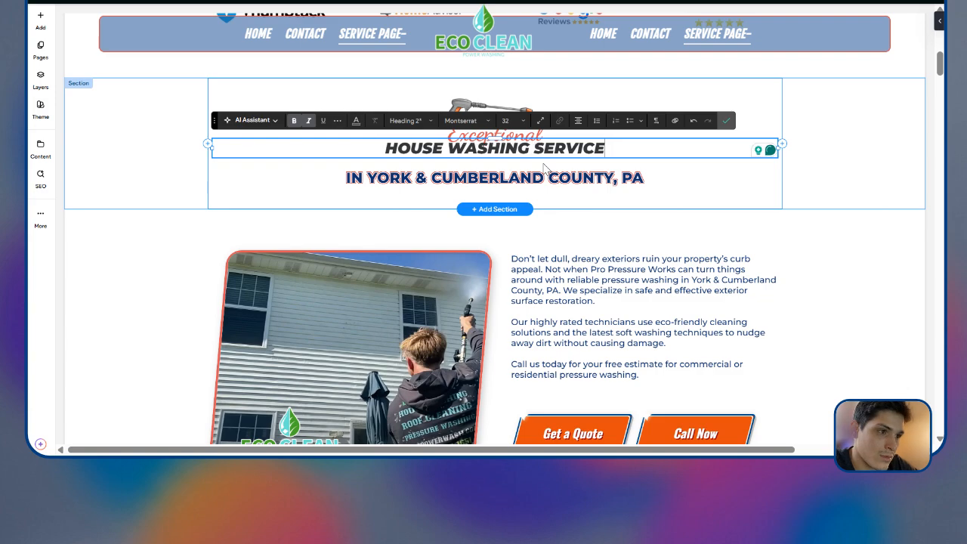
pyautogui.click(726, 120)
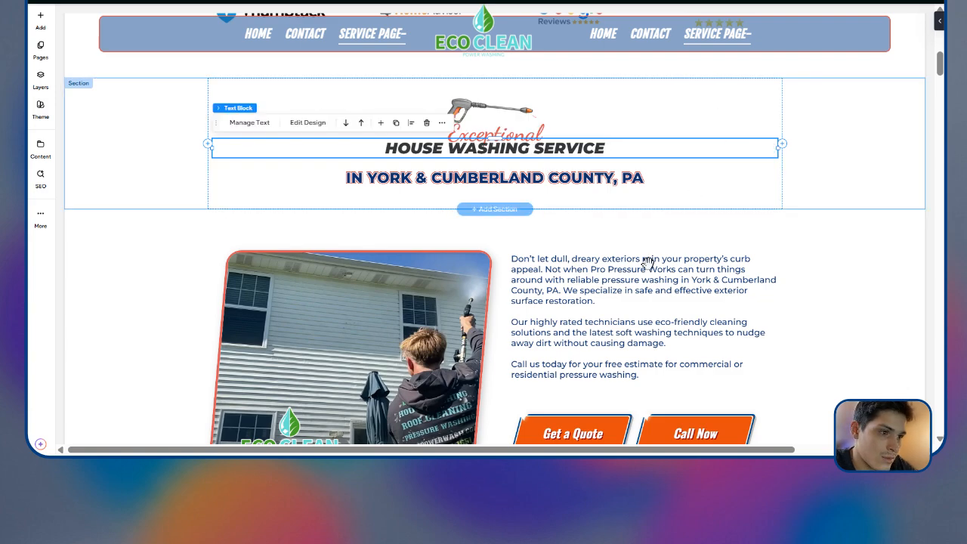
# Step: Replace the intro paragraph beside the siding photo with an AI-generated paragraph, using the prompt "write about our house washing service"
pyautogui.click(634, 276)
pyautogui.click(551, 229)
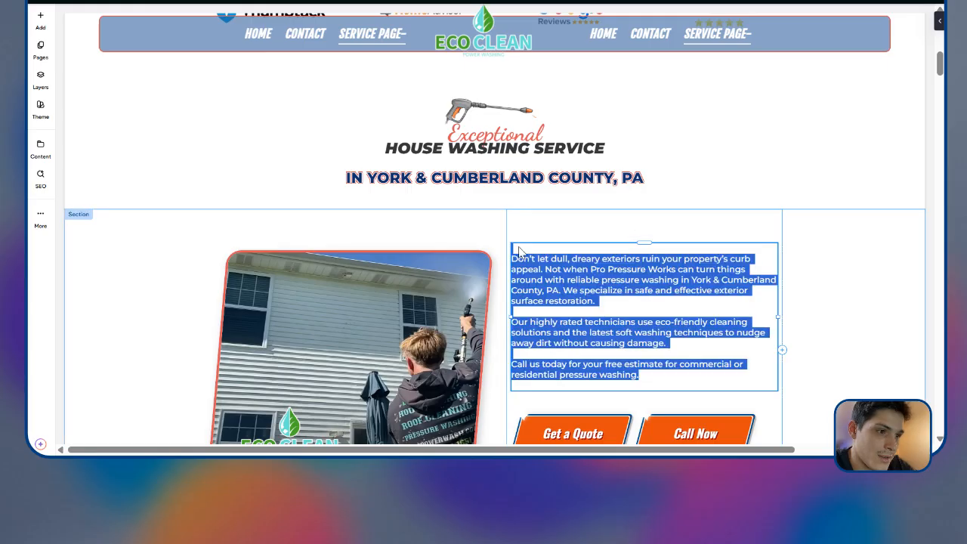
pyautogui.click(421, 230)
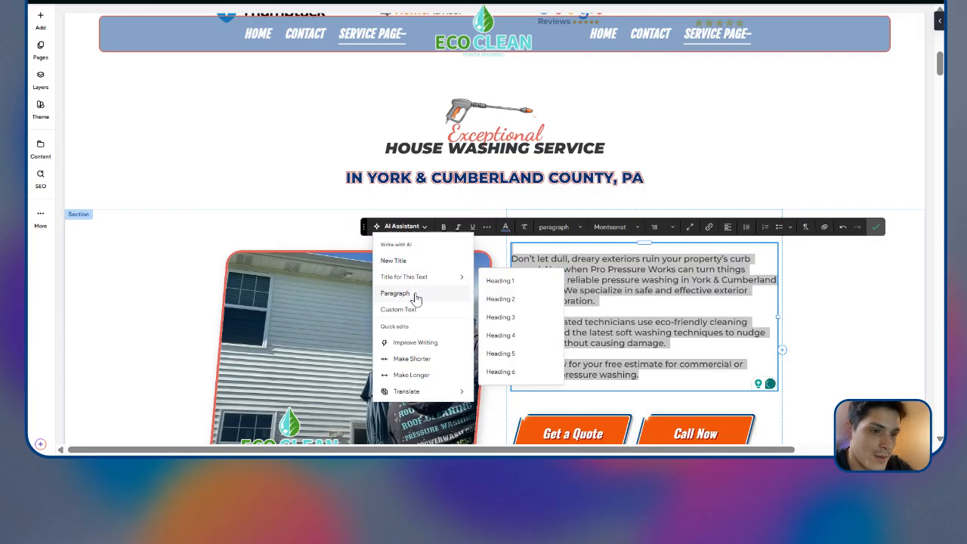
pyautogui.click(413, 289)
pyautogui.click(204, 268)
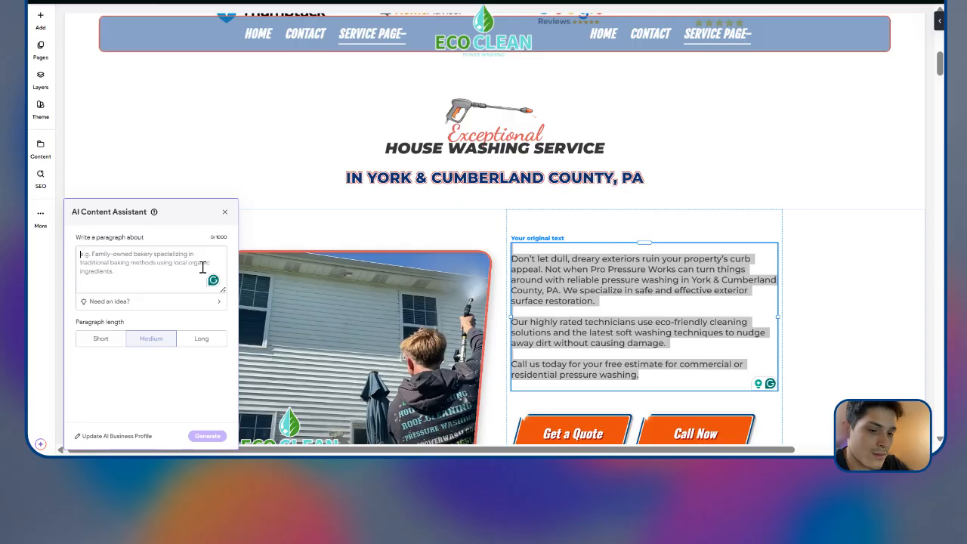
pyautogui.write('write about our house washing s')
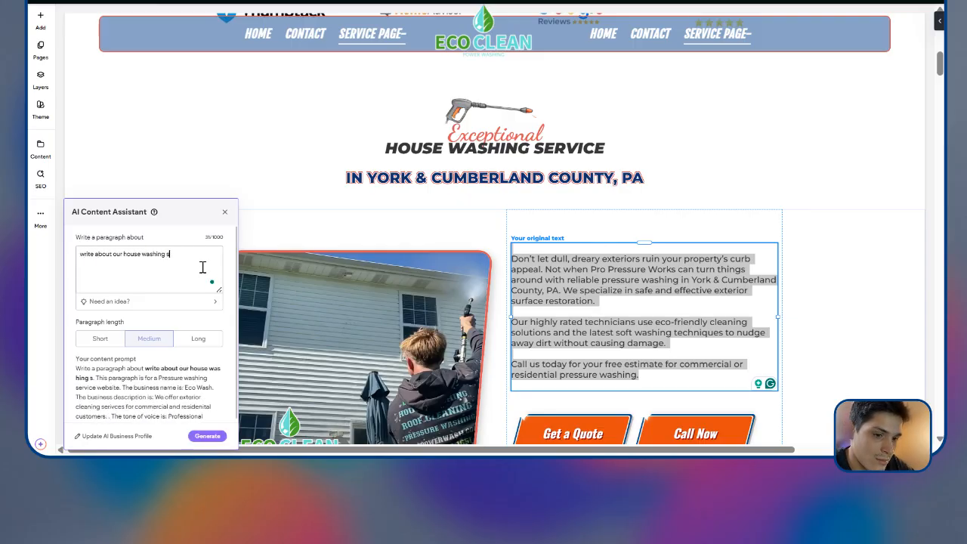
pyautogui.write('ervice')
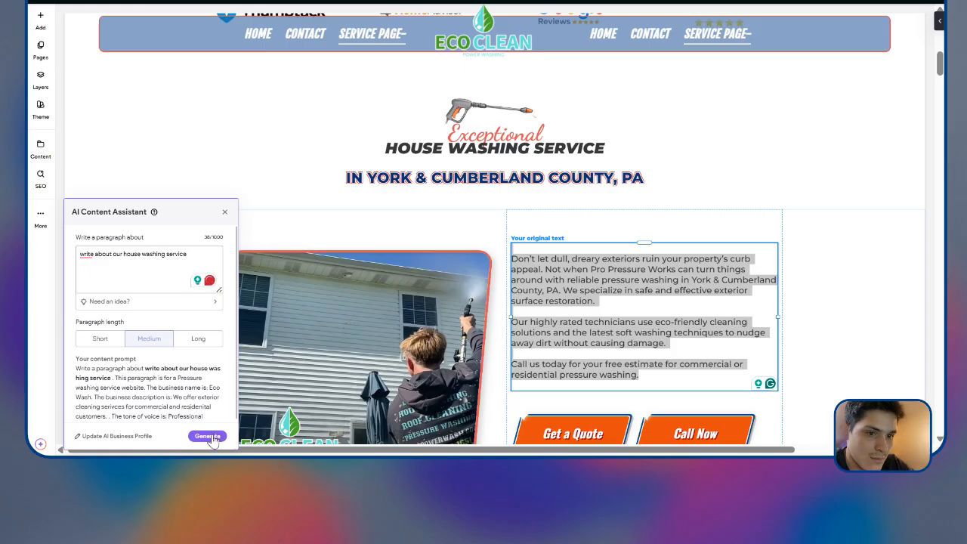
pyautogui.click(210, 439)
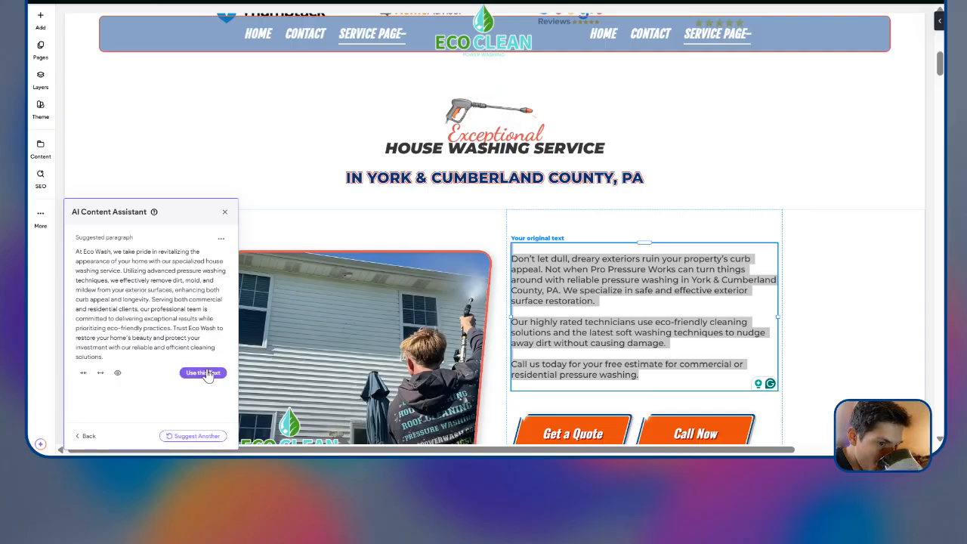
pyautogui.click(205, 374)
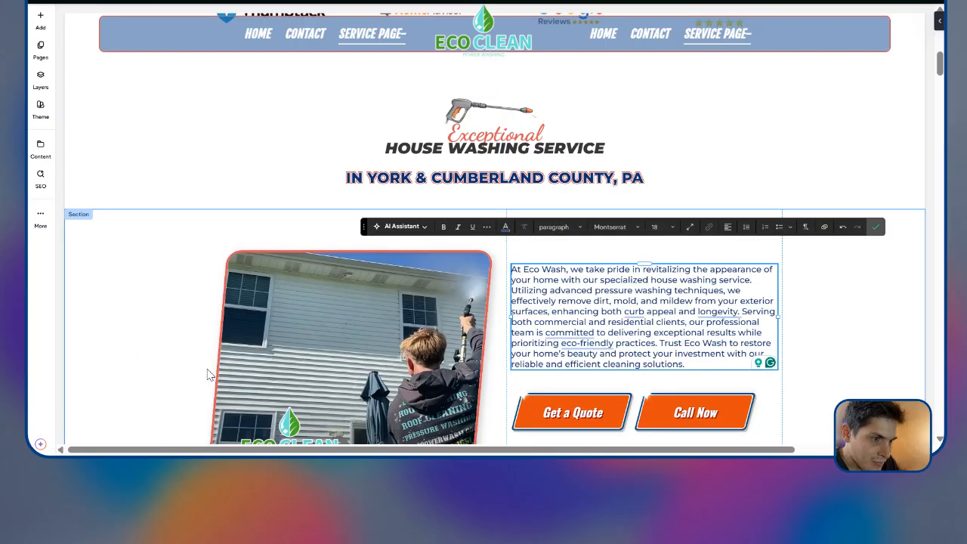
# Step: Cut the new intro paragraph's opening about Eco Wash so it starts with "We effectively remove dirt, mold, and mildew"
pyautogui.moveTo(732, 291); pyautogui.dragTo(512, 278)
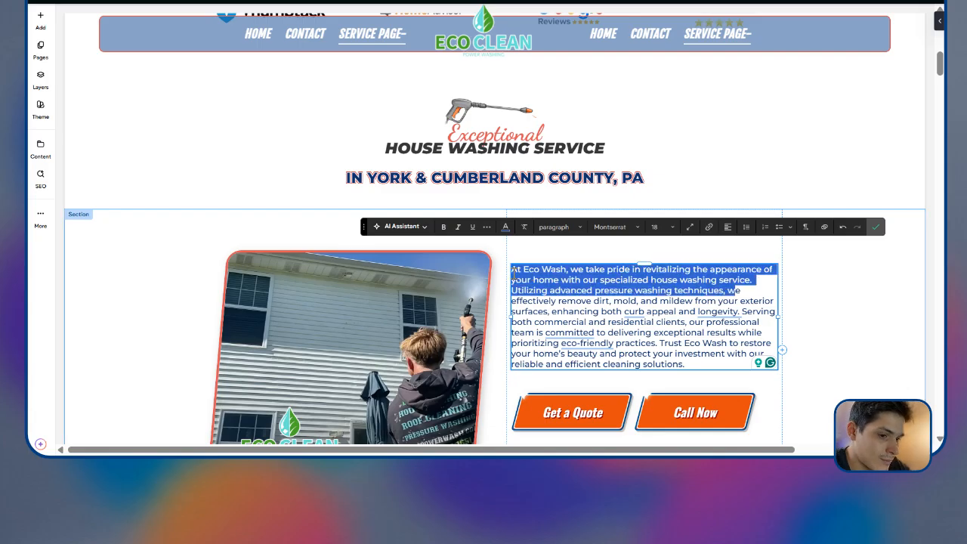
pyautogui.write('W')
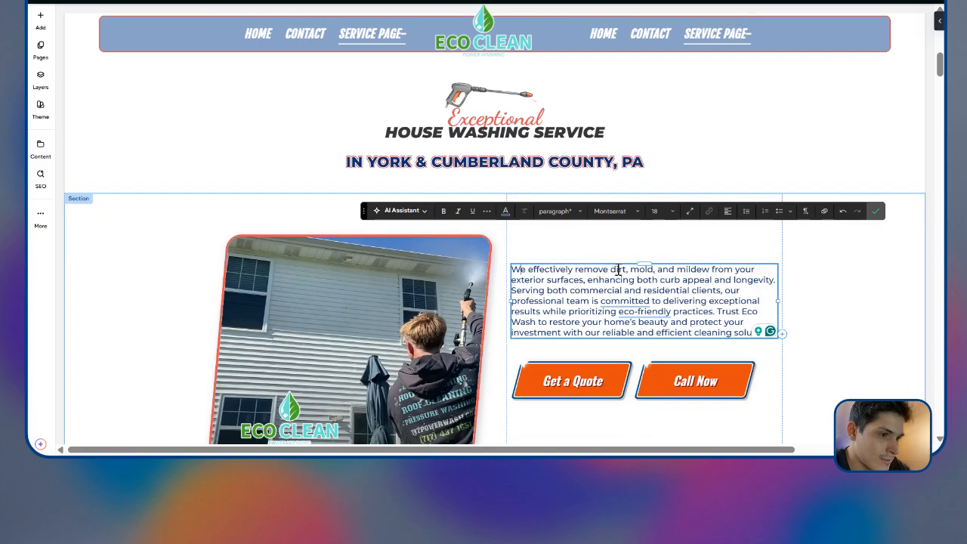
pyautogui.click(874, 211)
pyautogui.scroll(-2, 723, 243)
pyautogui.scroll(1, 816, 290)
pyautogui.click(439, 252)
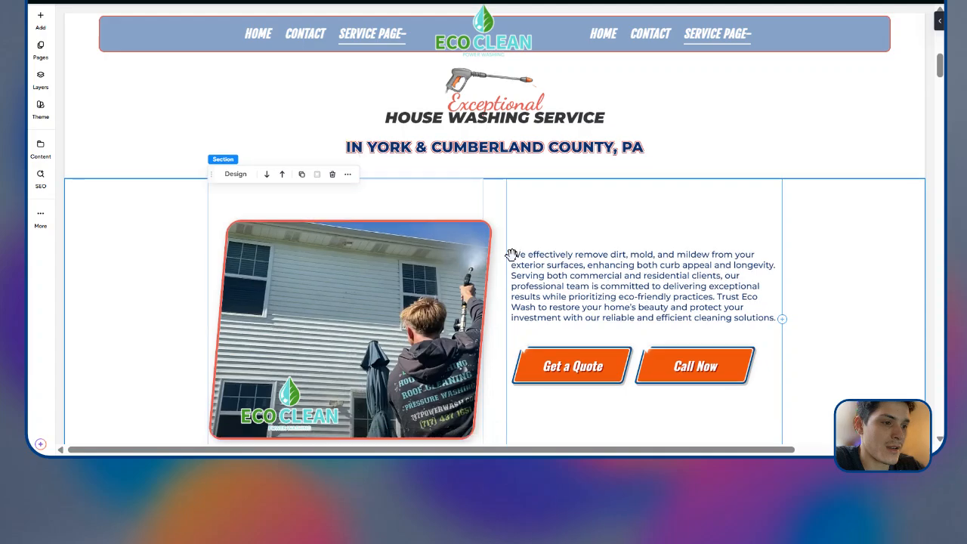
# Step: Examine the service details section with its brick, vinyl and stucco siding cards
pyautogui.scroll(-5, 498, 242)
pyautogui.scroll(-1, 491, 215)
pyautogui.scroll(2, 404, 219)
pyautogui.scroll(-5, 453, 242)
pyautogui.scroll(2, 475, 252)
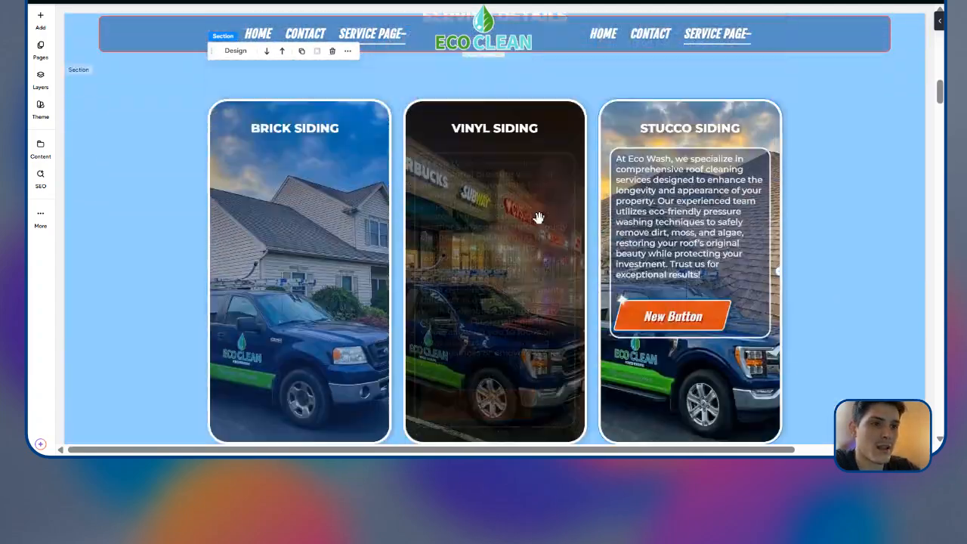
pyautogui.scroll(1, 454, 211)
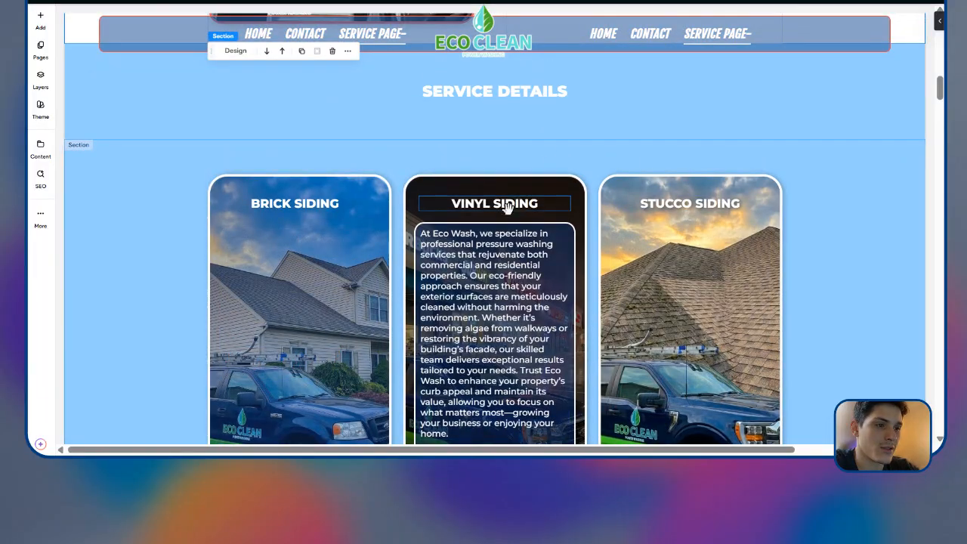
pyautogui.scroll(-1, 499, 204)
pyautogui.scroll(1, 374, 198)
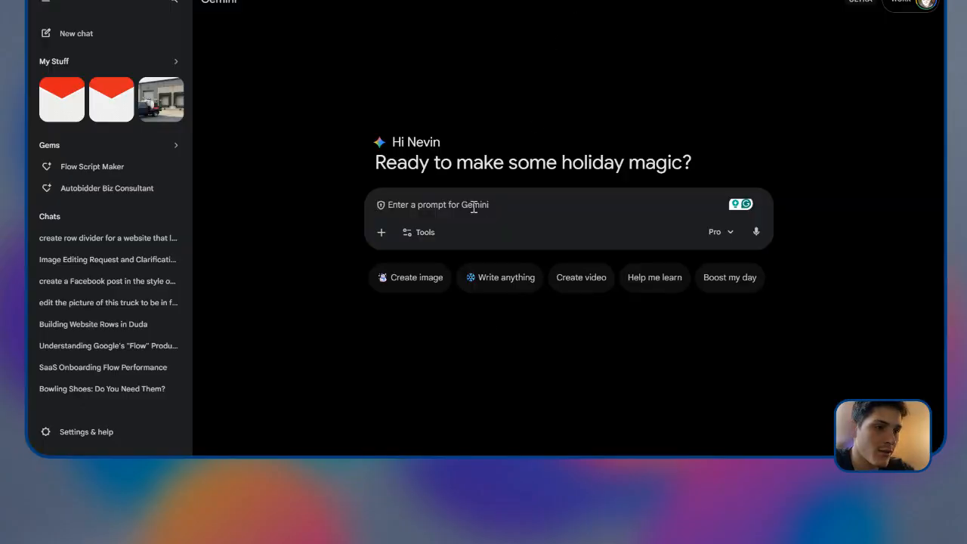
# Step: Switch to Gemini and ask it to generate an image of a house with vinyl siding
pyautogui.write('generate an image of a hosue with vinyl siding')
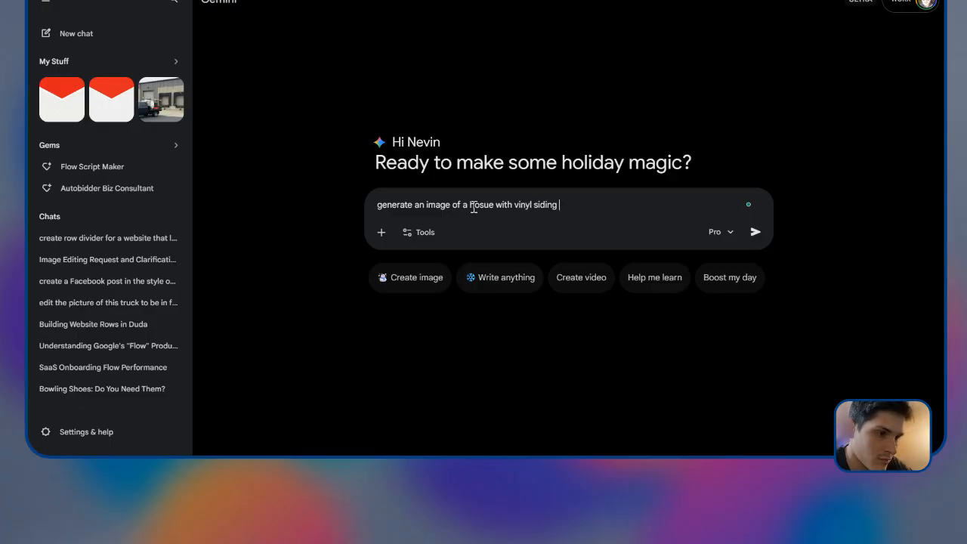
pyautogui.press('Return')
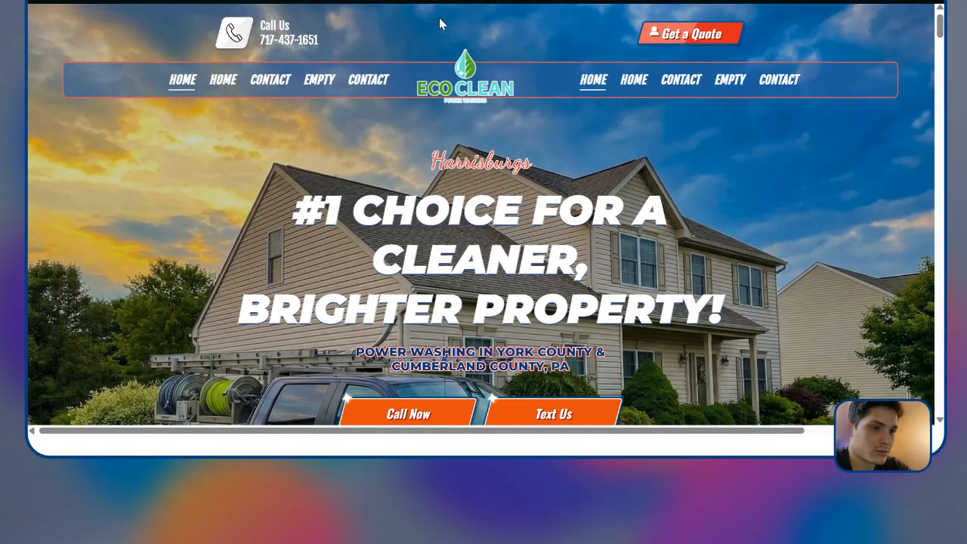
# Step: Look over the Eco Clean homepage from the hero down to the residential and commercial services section
pyautogui.scroll(-10, 579, 234)
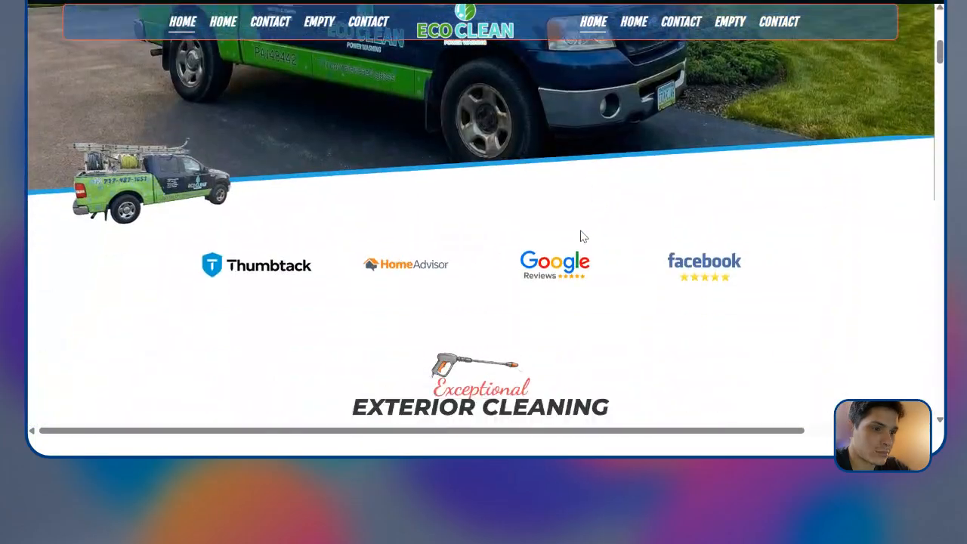
pyautogui.scroll(-10, 593, 229)
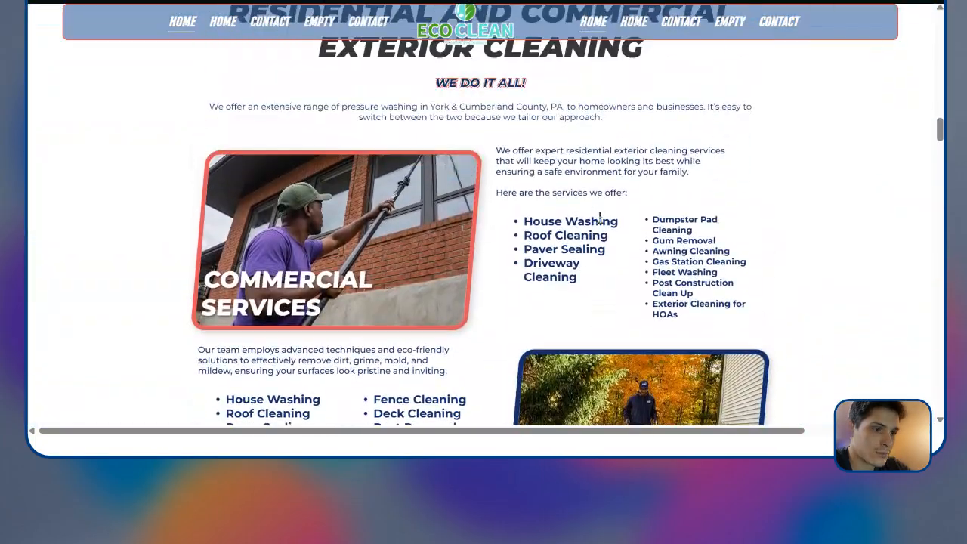
pyautogui.scroll(3, 511, 189)
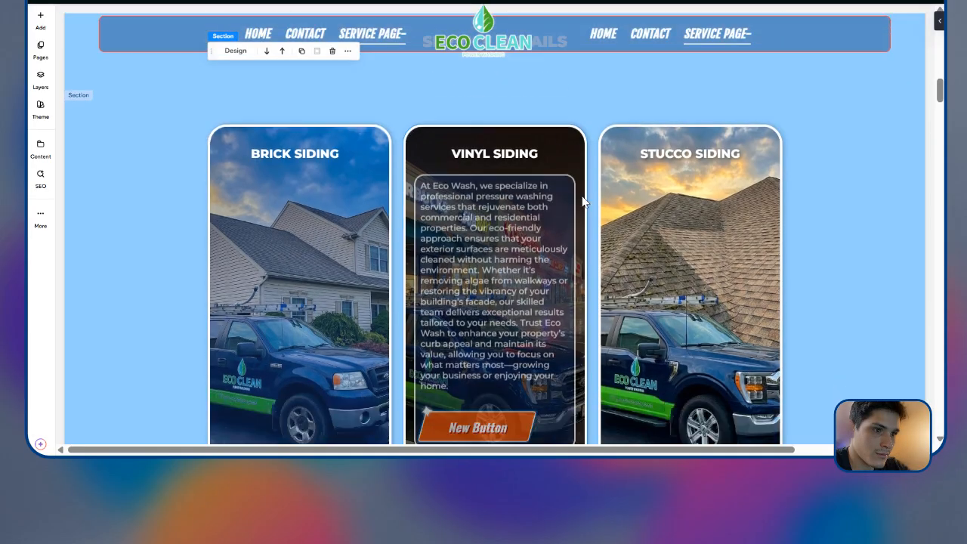
# Step: Return to the service page editor and select all text of the "RESIDENTIAL AND COMMERCIAL EXTERIOR CLEANING" heading for editing
pyautogui.scroll(-6, 529, 227)
pyautogui.scroll(2, 455, 229)
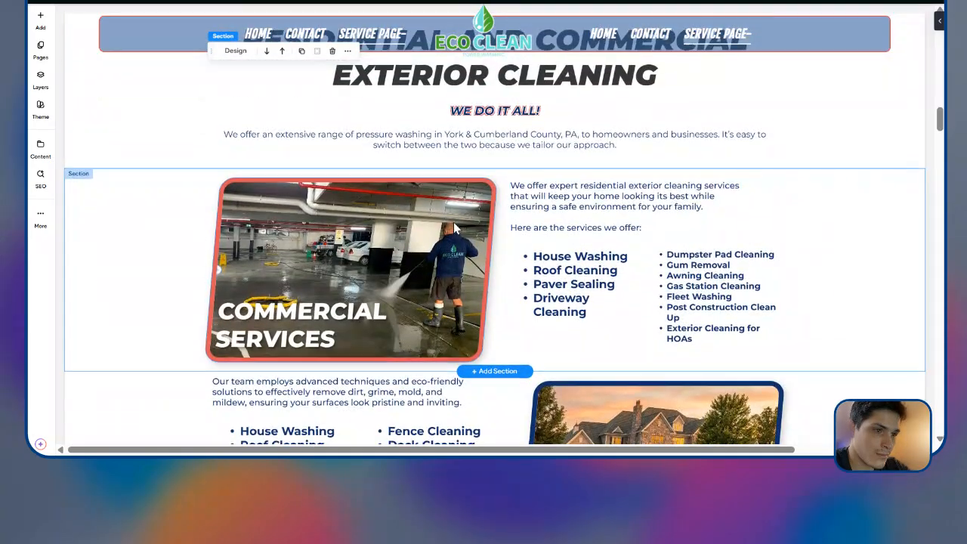
pyautogui.scroll(4, 469, 166)
pyautogui.click(474, 196)
pyautogui.doubleClick(474, 196)
# Step: Review the remaining service page sections below the services lists, and recheck the house washing intro and siding cards above
pyautogui.scroll(-8, 722, 253)
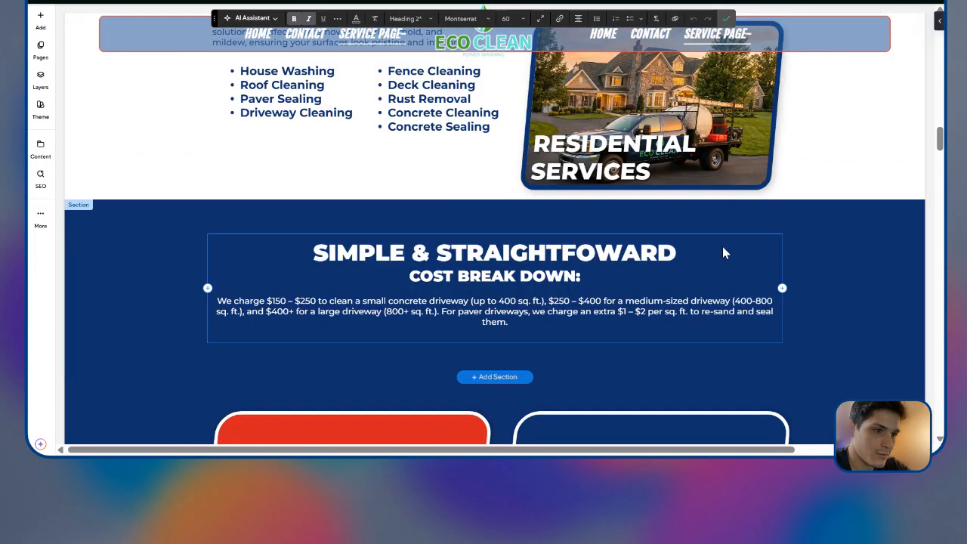
pyautogui.scroll(-15, 724, 252)
pyautogui.scroll(-10, 714, 238)
pyautogui.scroll(14, 703, 231)
pyautogui.scroll(18, 705, 234)
pyautogui.scroll(-2, 498, 295)
pyautogui.scroll(3, 544, 251)
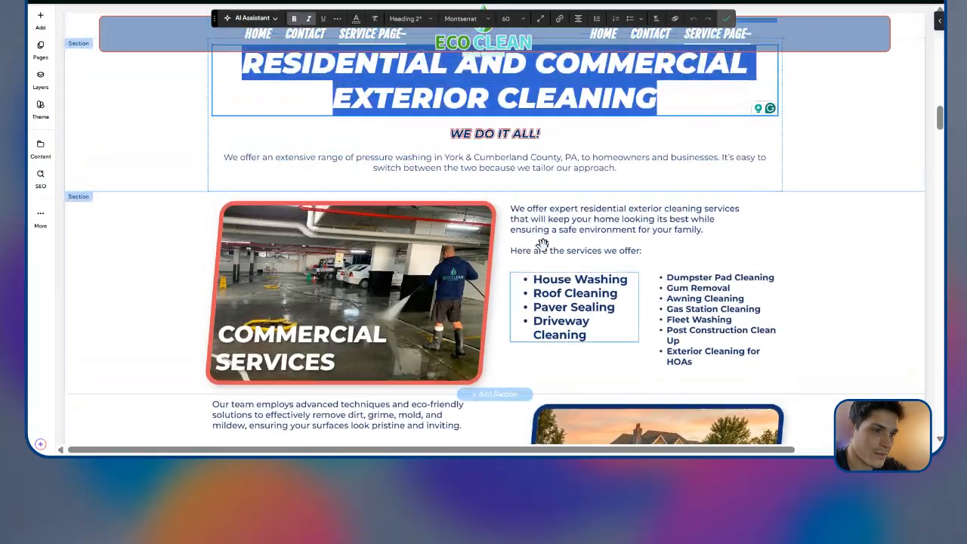
pyautogui.scroll(15, 544, 252)
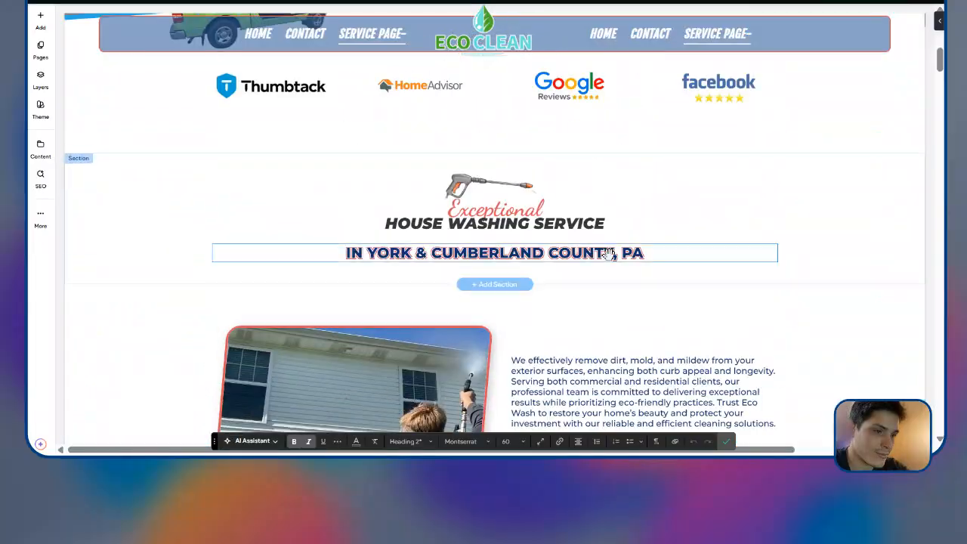
pyautogui.scroll(8, 622, 257)
pyautogui.scroll(-6, 638, 245)
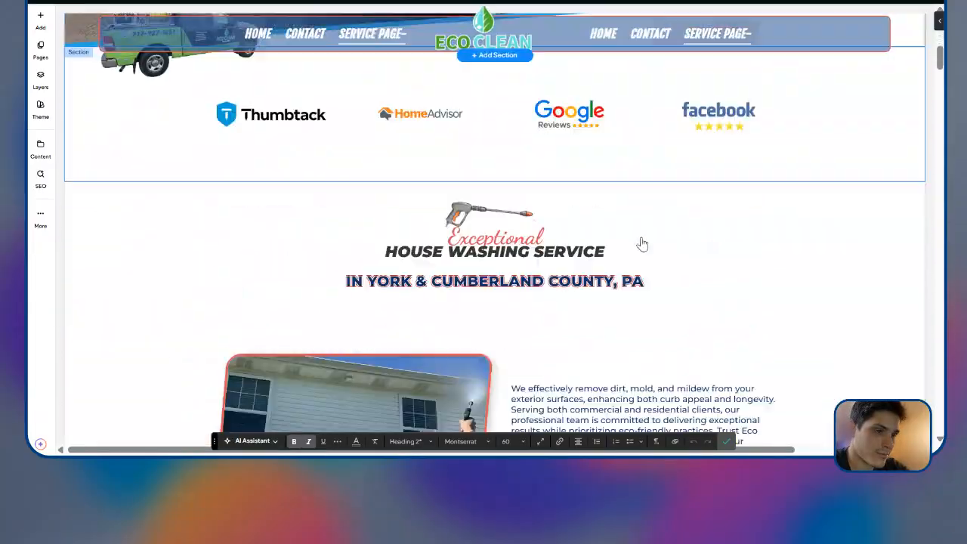
pyautogui.scroll(-3, 641, 243)
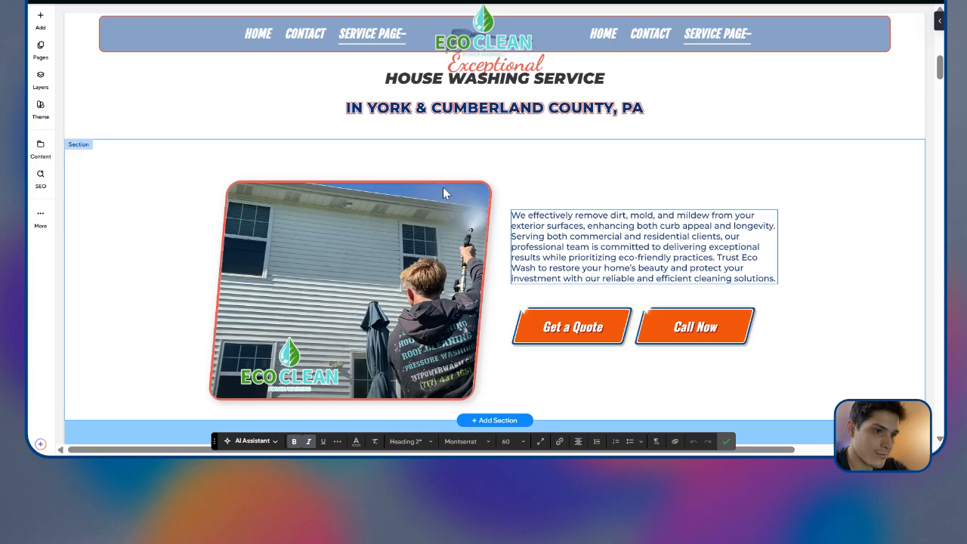
pyautogui.scroll(1, 634, 276)
pyautogui.scroll(-1, 636, 279)
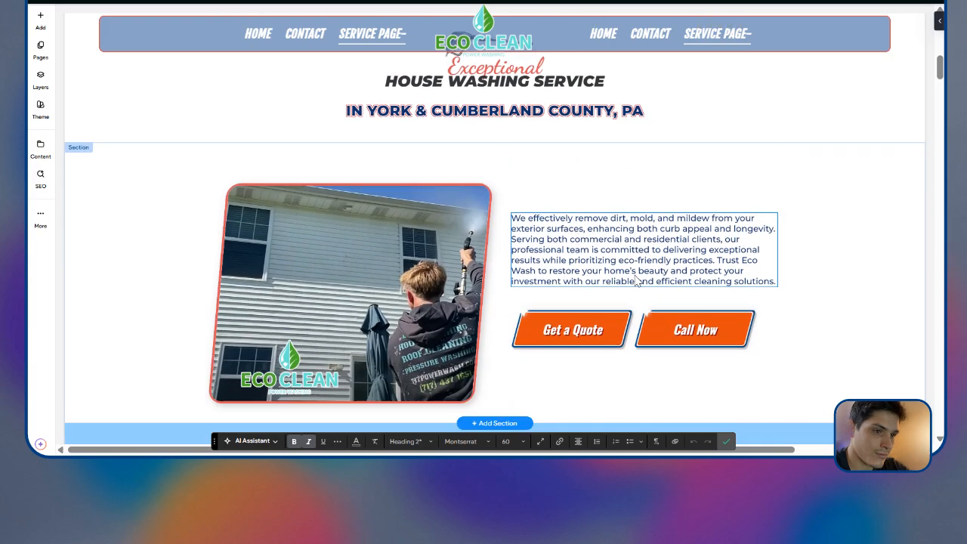
pyautogui.scroll(-10, 637, 280)
pyautogui.scroll(1, 650, 250)
pyautogui.scroll(-5, 665, 219)
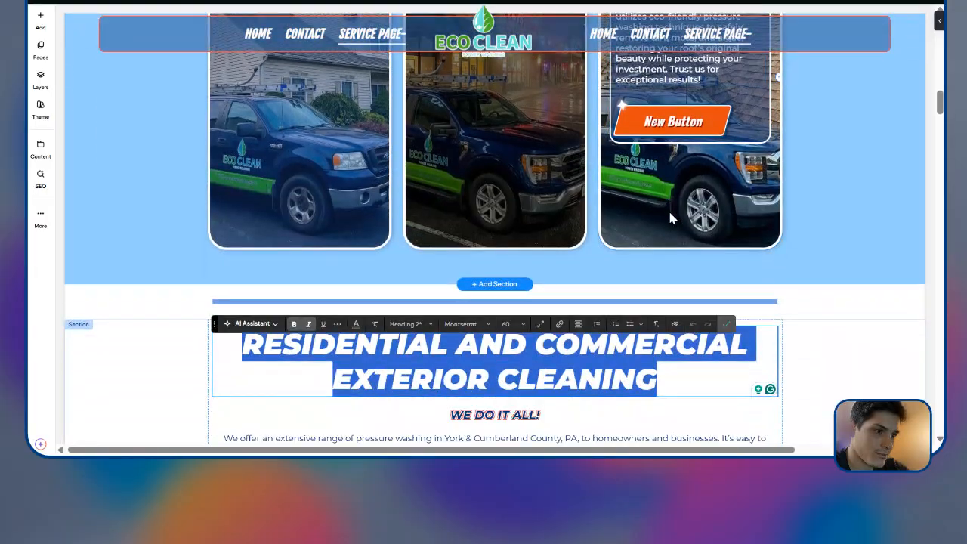
# Step: Replace the selected "RESIDENTIAL AND COMMERCIAL EXTERIOR CLEANING" heading with "HOUSE WASHING PRICING DETAILS"
pyautogui.scroll(-2, 563, 206)
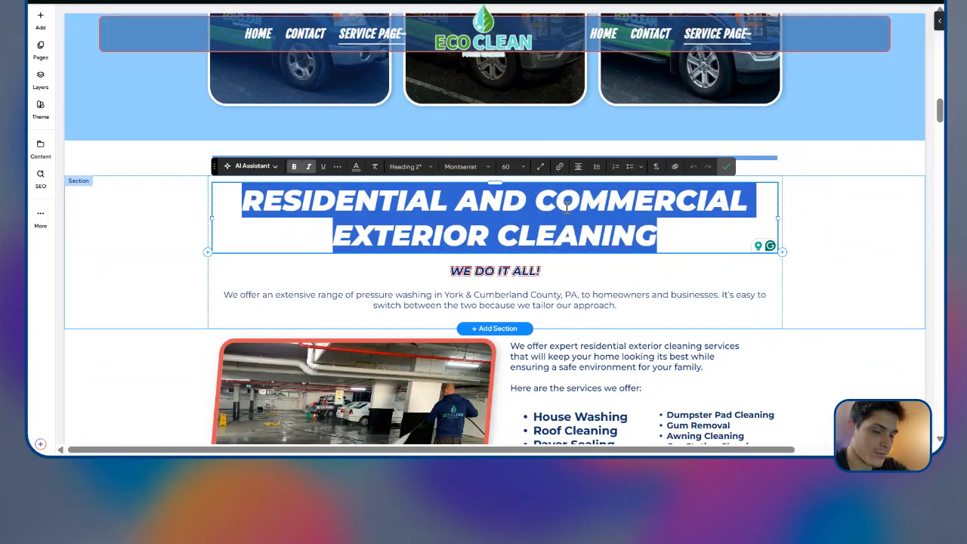
pyautogui.write('HOUSE')
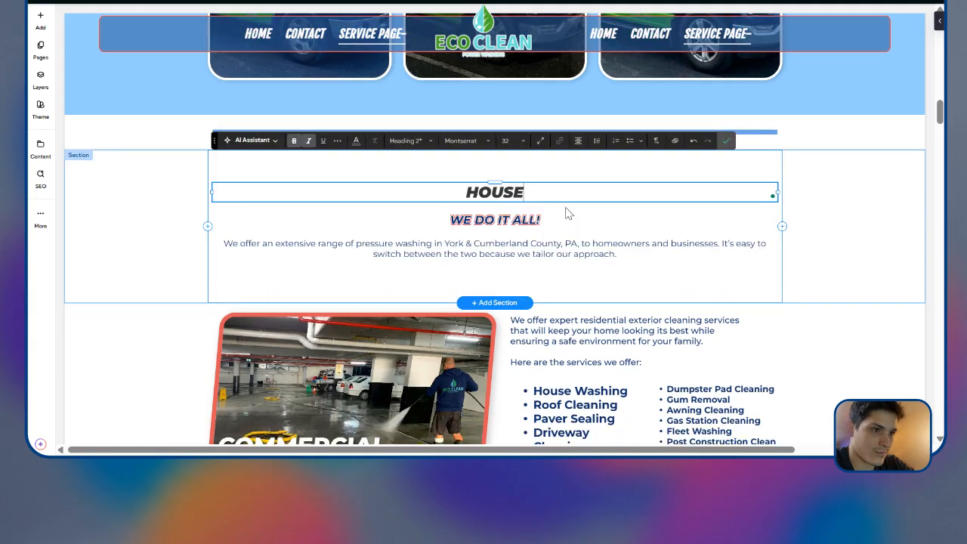
pyautogui.write(' WASHING PRIC')
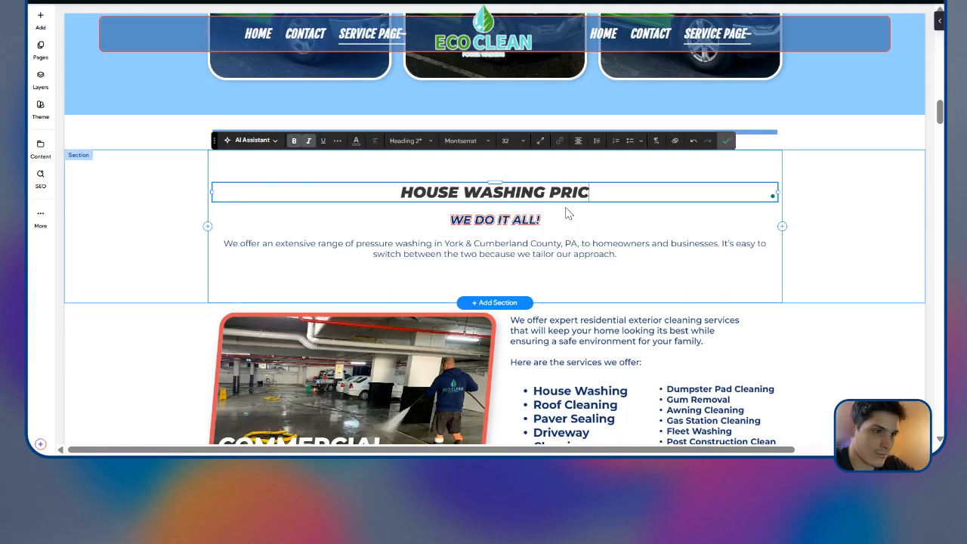
pyautogui.write('ING DETIALS')
pyautogui.press('BackSpace')
pyautogui.press('BackSpace')
pyautogui.press('BackSpace')
pyautogui.press('BackSpace')
pyautogui.write('AILS')
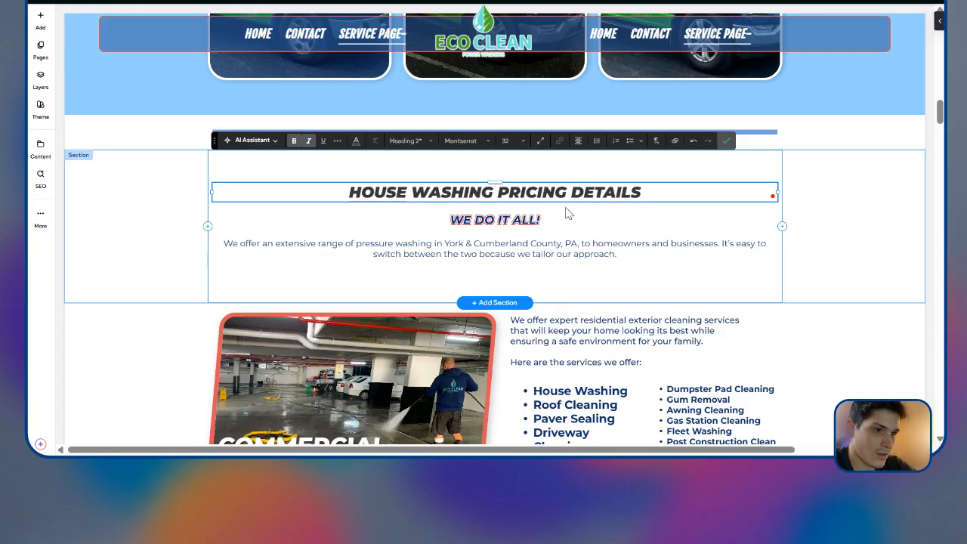
pyautogui.click(726, 141)
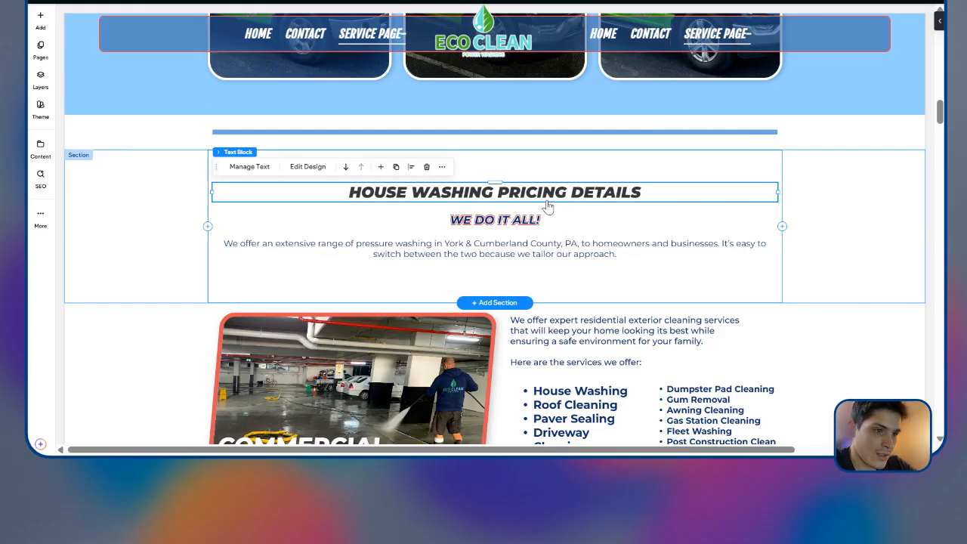
# Step: Change the "WE DO IT ALL!" subheading to "WANT TO KNOW WHAT IT WILL COST?"
pyautogui.doubleClick(513, 221)
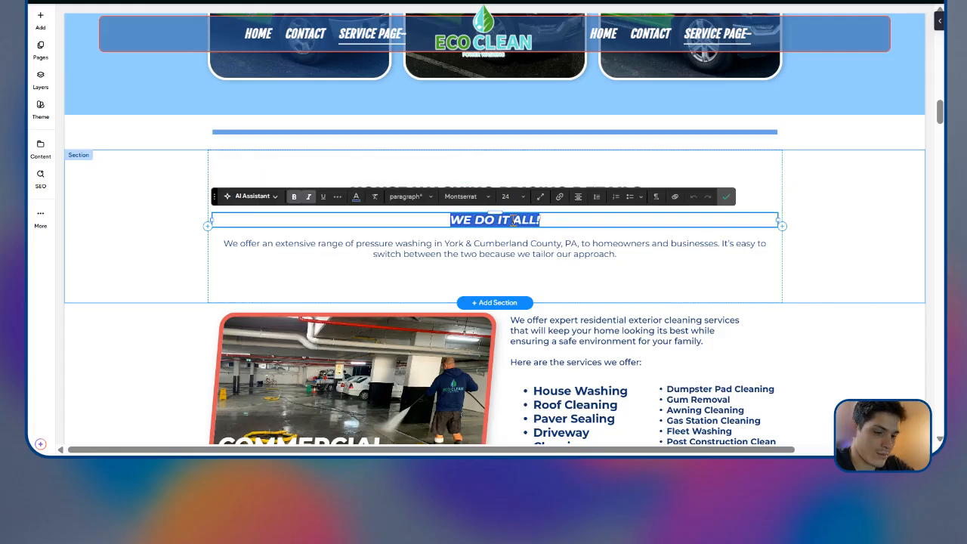
pyautogui.write('WANT TO')
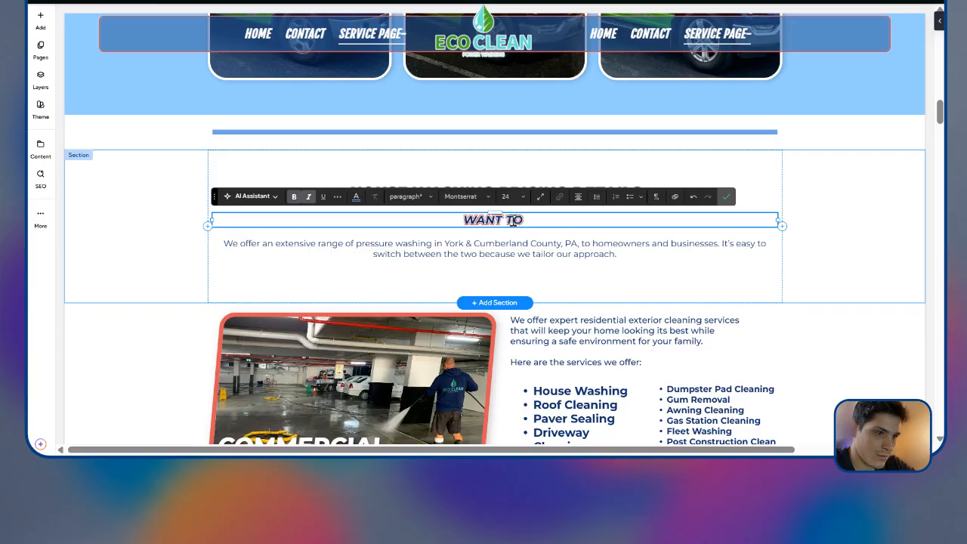
pyautogui.write(' KNOW WHA')
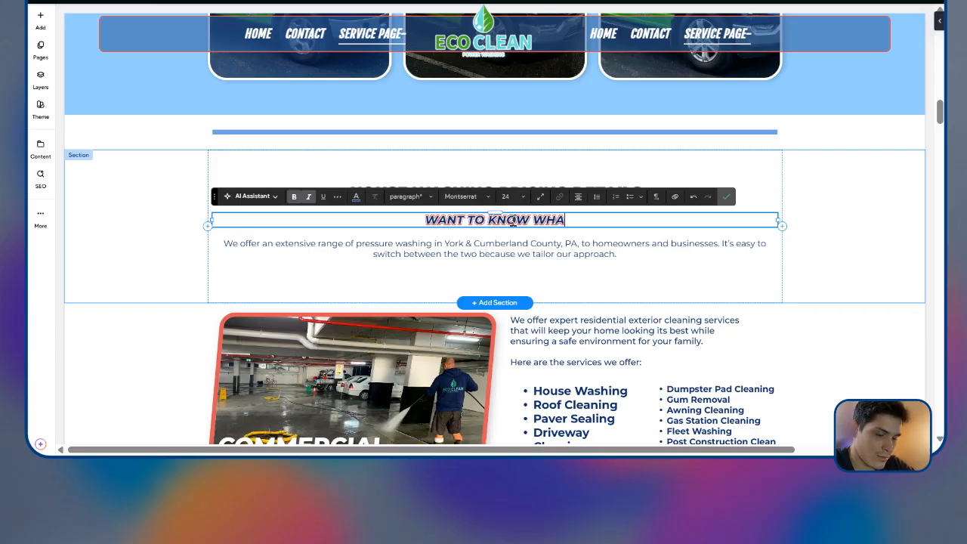
pyautogui.write('T IT WIL')
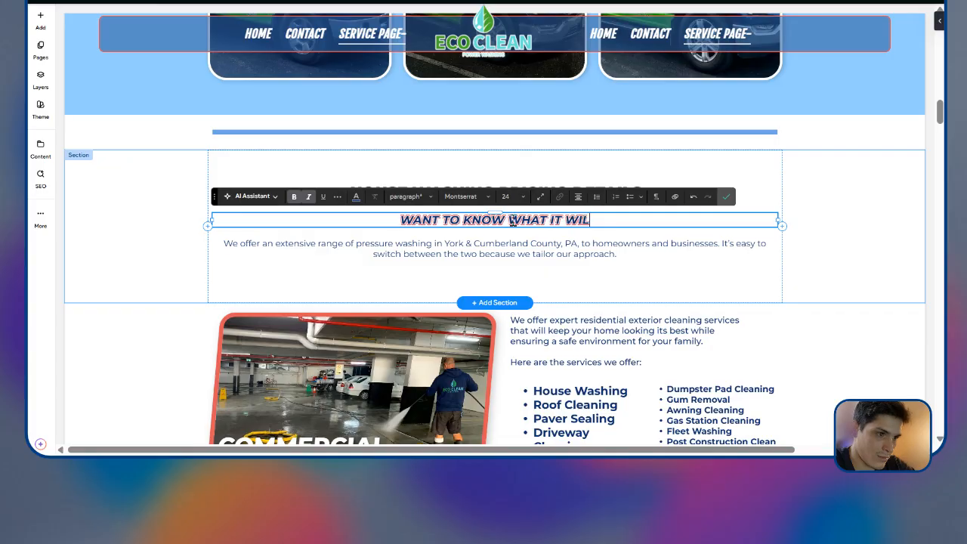
pyautogui.write('L COST?')
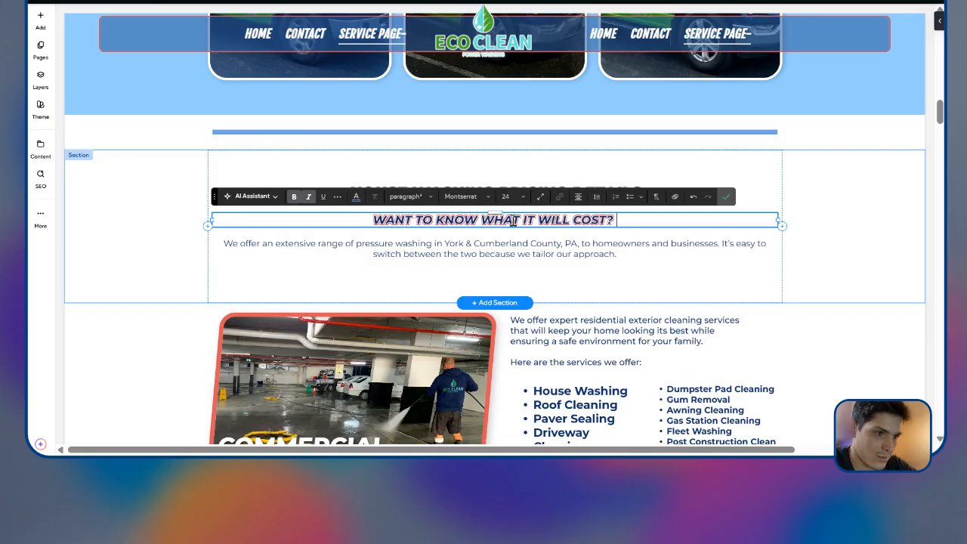
# Step: Replace the paragraph under the pricing subheading with an AI-written one about using the online calculator to get an instant house washing price
pyautogui.click(565, 247)
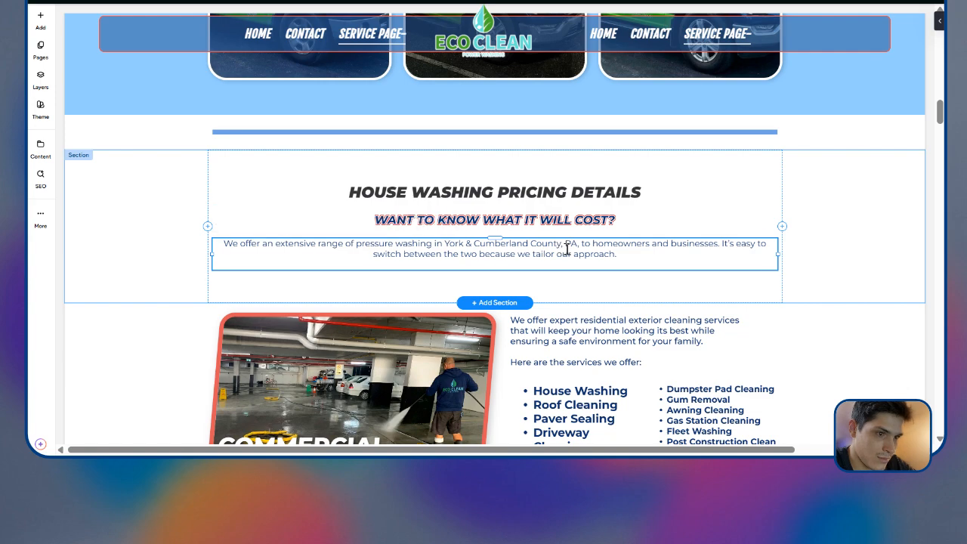
pyautogui.click(566, 249)
pyautogui.write('Use')
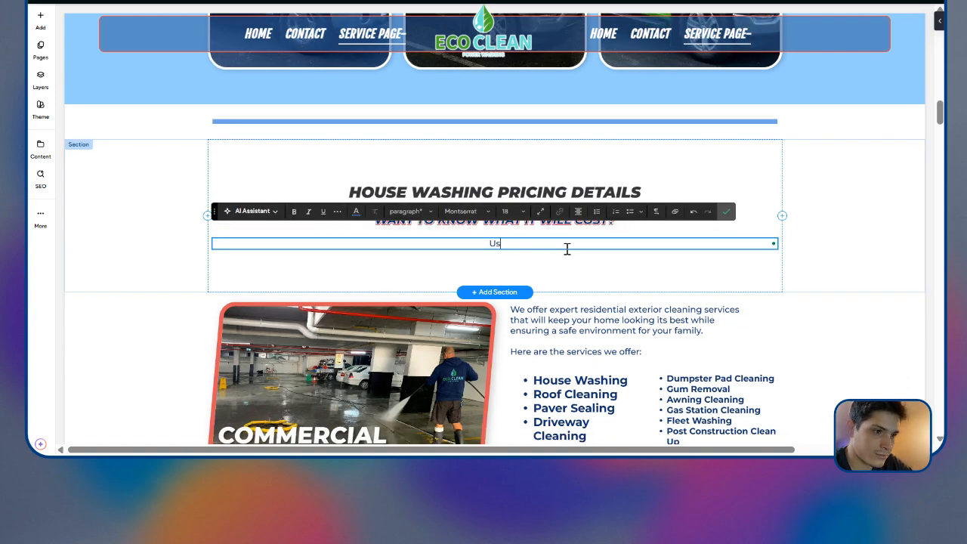
pyautogui.click(270, 220)
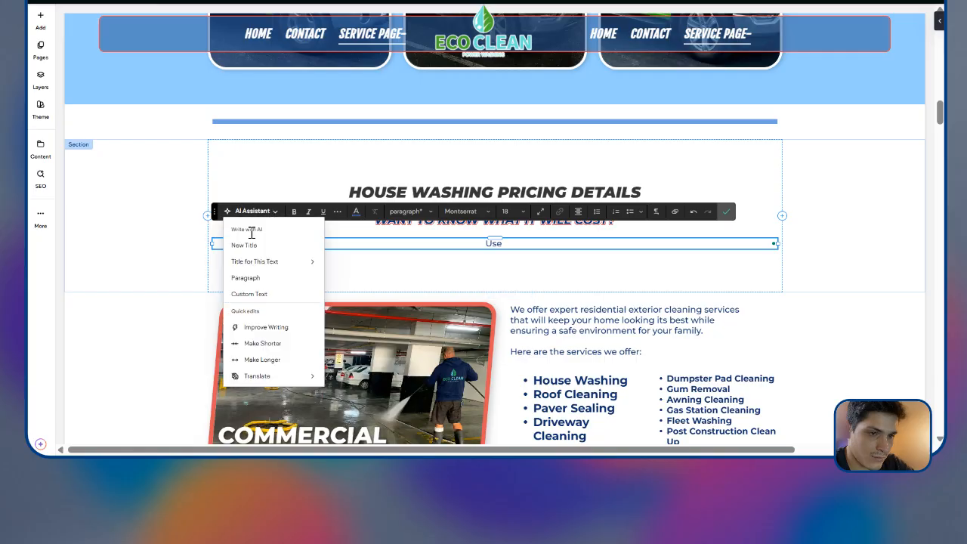
pyautogui.click(272, 280)
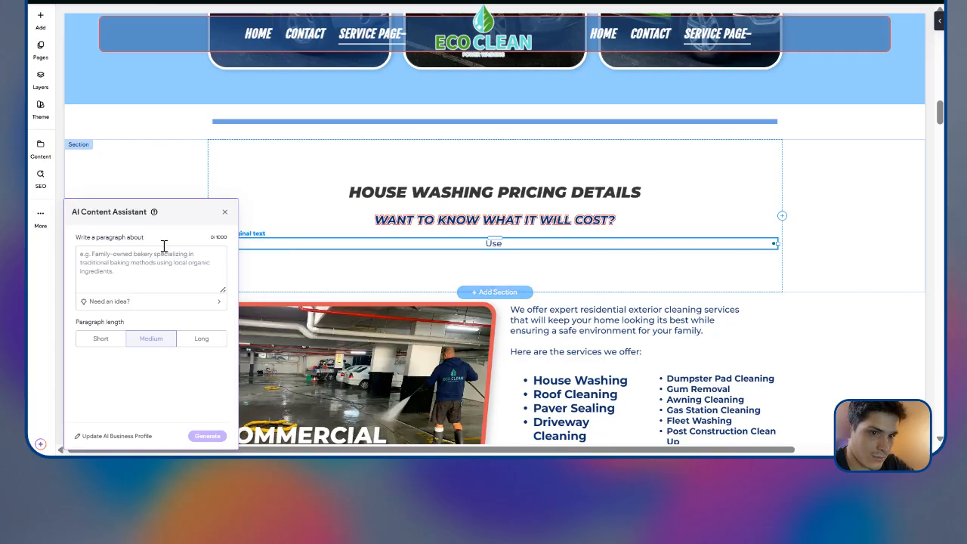
pyautogui.click(159, 255)
pyautogui.write('use our online calcualtor')
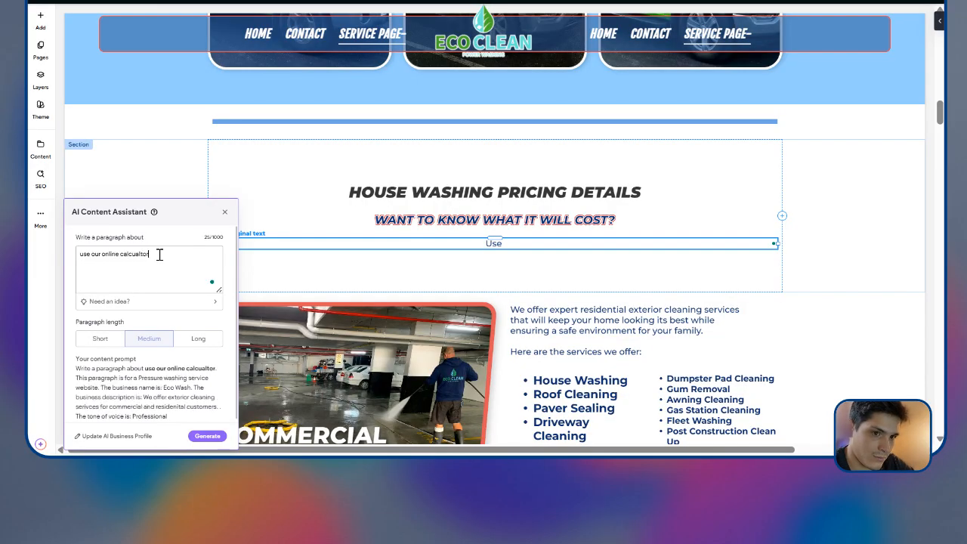
pyautogui.write(' to get an instant')
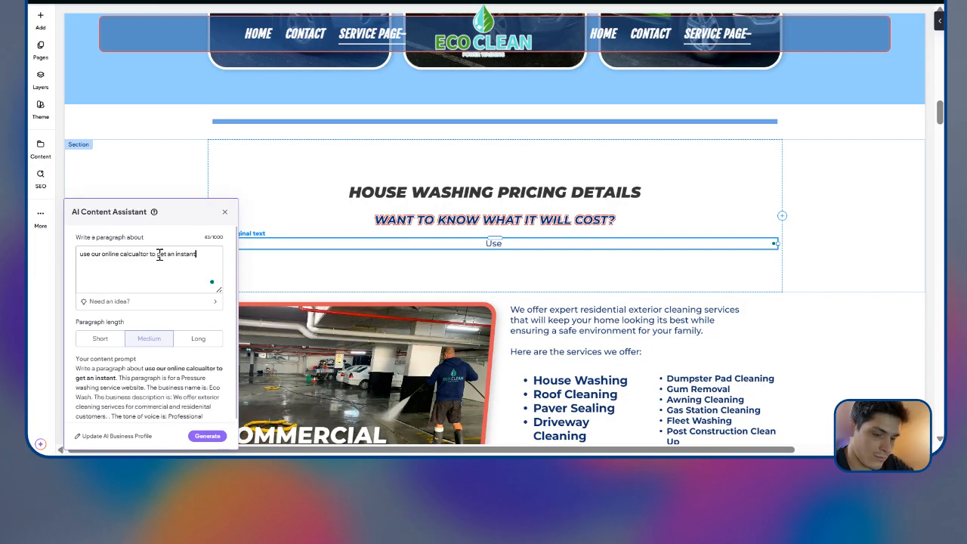
pyautogui.write(' price')
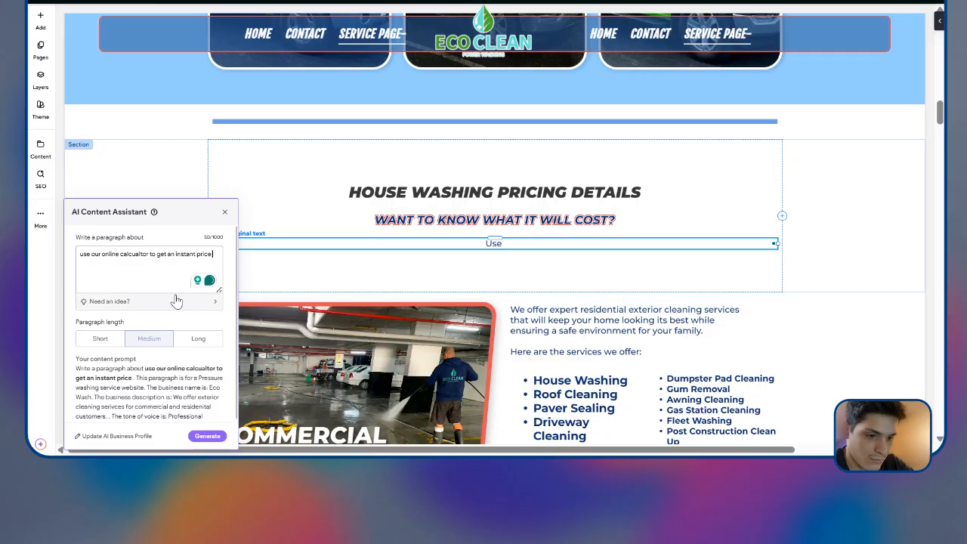
pyautogui.write(' for hosue washing')
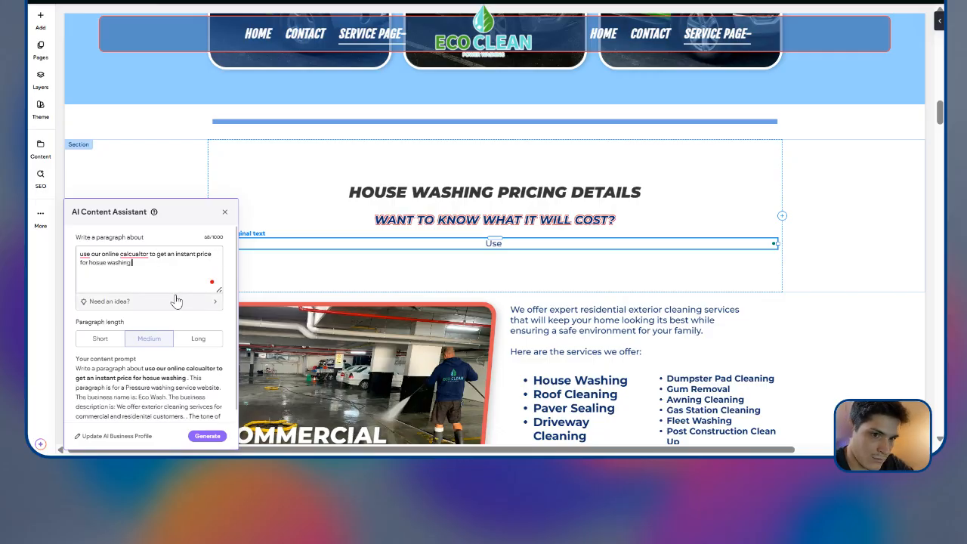
pyautogui.click(207, 436)
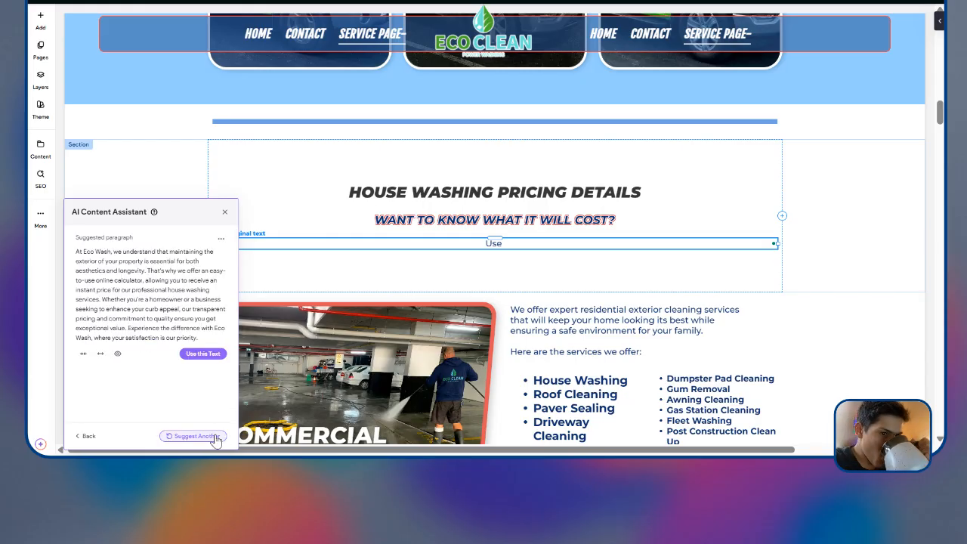
pyautogui.click(206, 357)
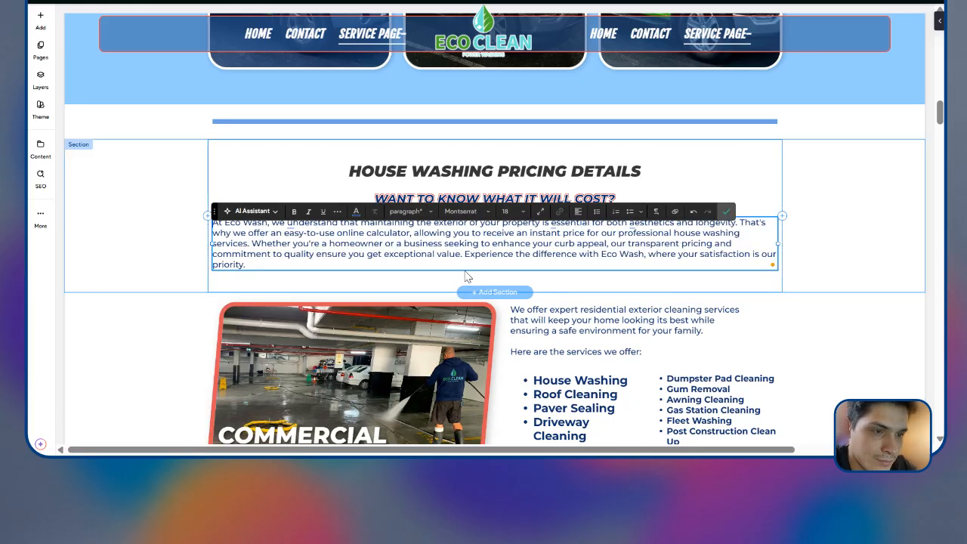
# Step: Center-align the new paragraph under the pricing subheading
pyautogui.click(579, 212)
pyautogui.click(586, 241)
pyautogui.click(726, 212)
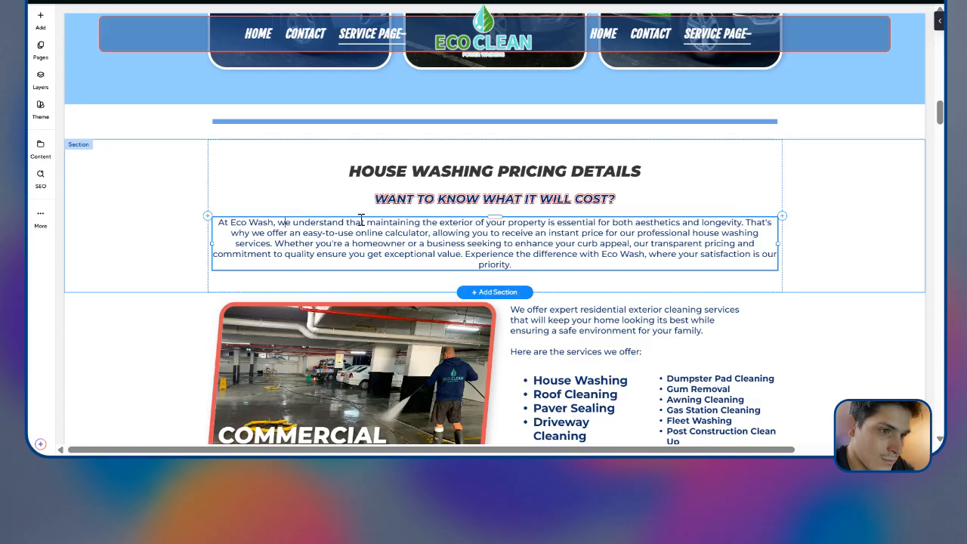
# Step: Trim the pricing paragraph's opening so that it starts with "We offer an easy-to-use online calculator"
pyautogui.click(522, 224)
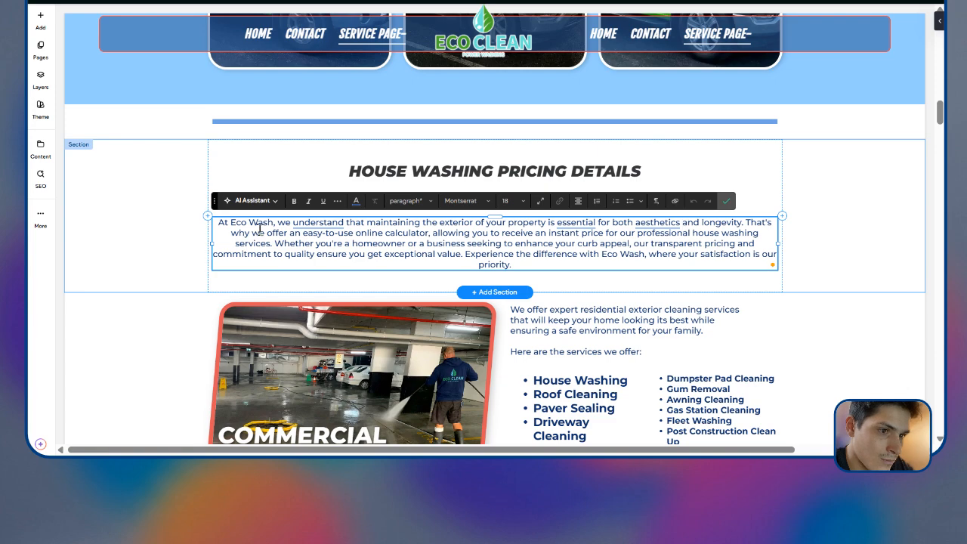
pyautogui.moveTo(259, 230); pyautogui.dragTo(224, 224)
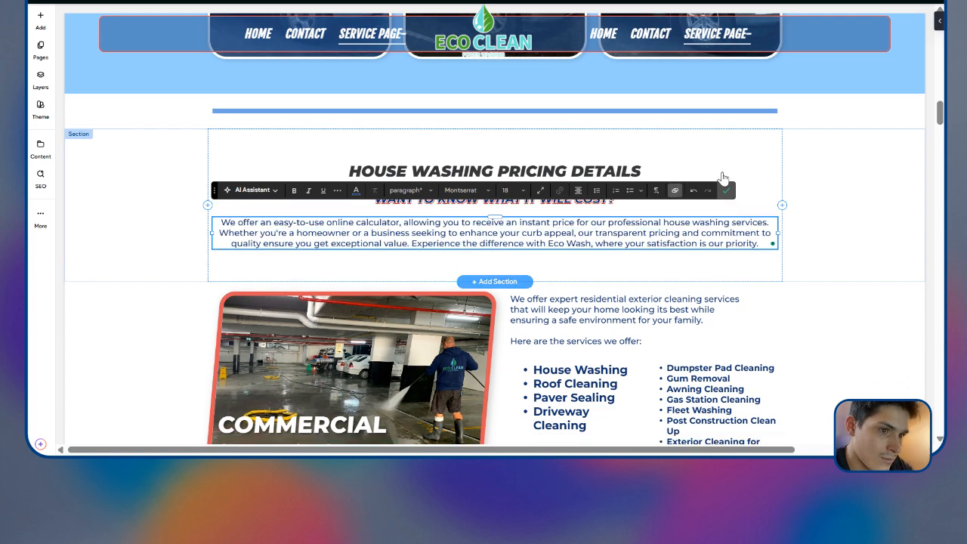
pyautogui.click(727, 201)
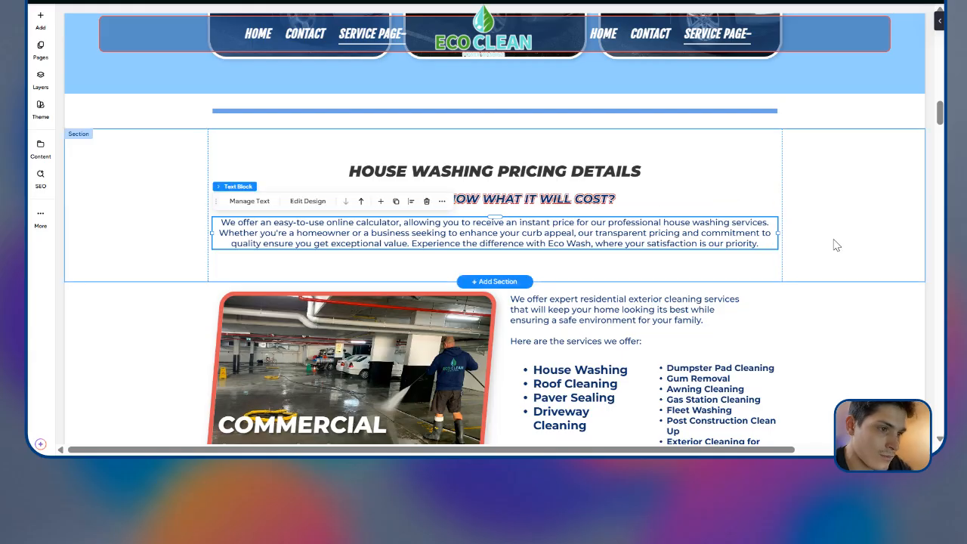
# Step: Delete the services lists and the introductory text beside the "COMMERCIAL SERVICES" image
pyautogui.scroll(-3, 755, 234)
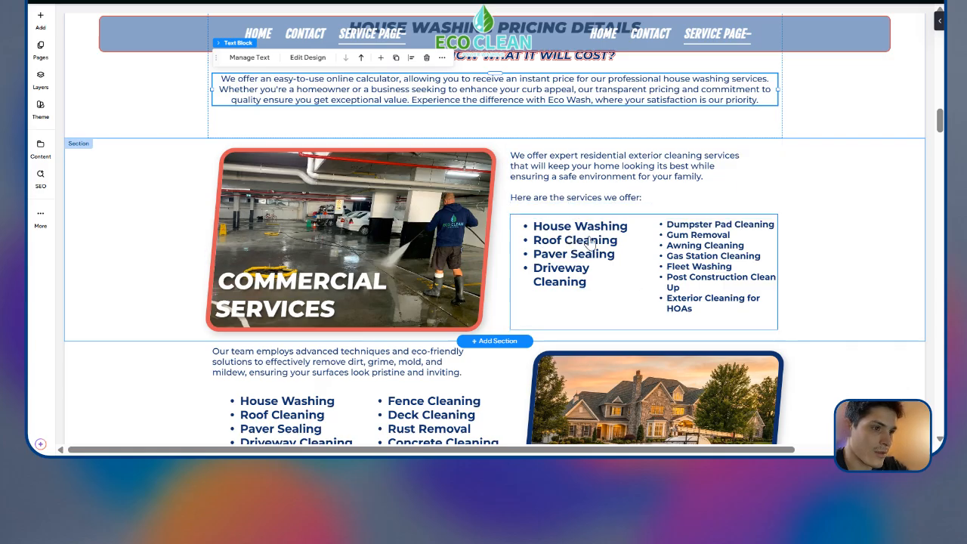
pyautogui.click(647, 224)
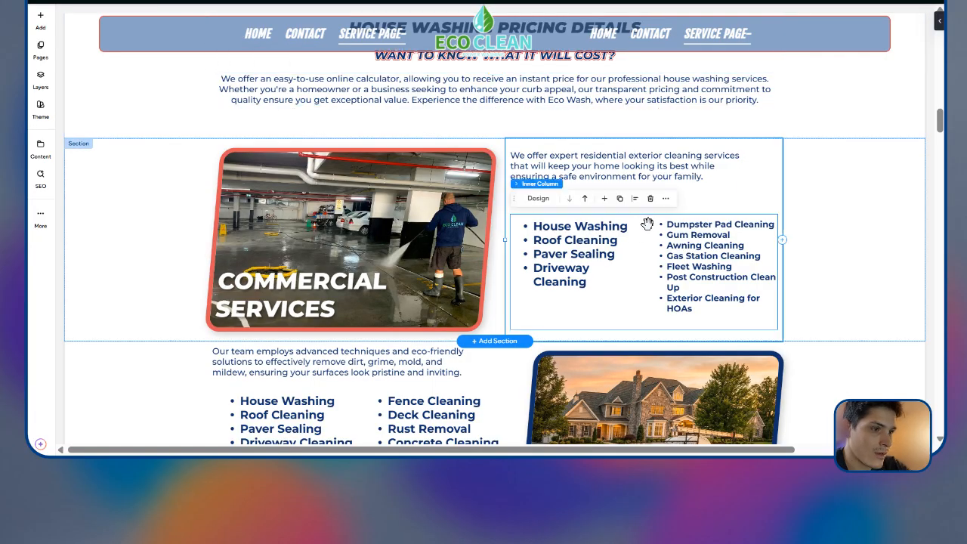
pyautogui.press('Delete')
pyautogui.click(650, 219)
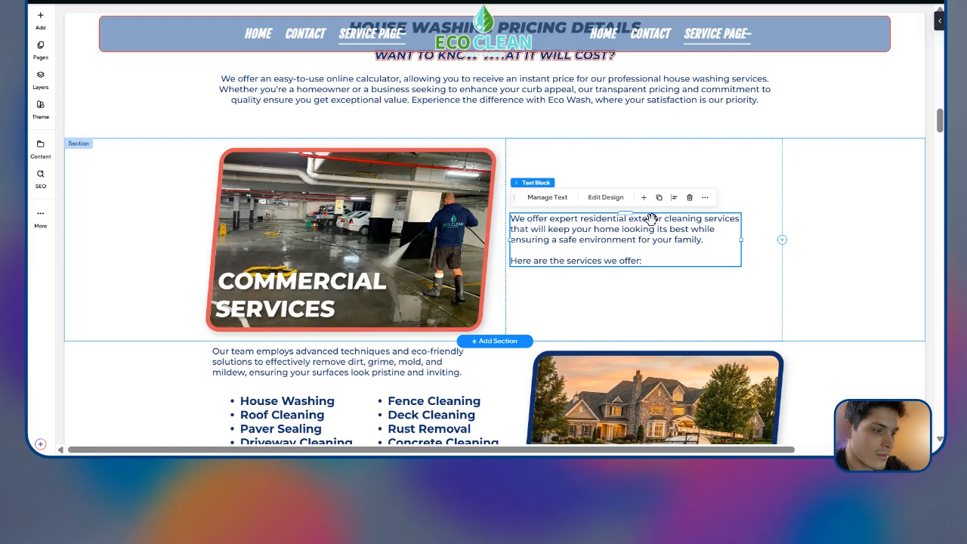
pyautogui.press('Delete')
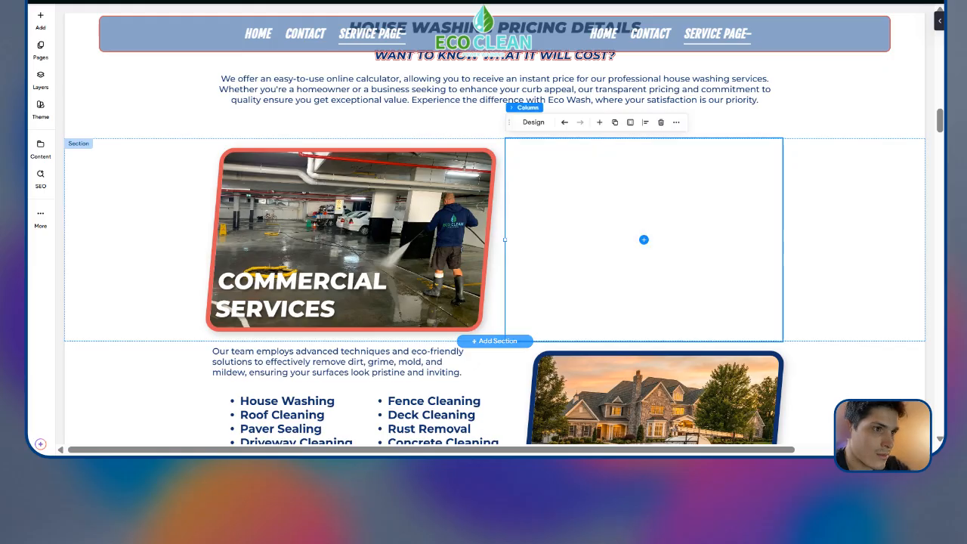
# Step: Switch to Gemini and download the generated image of the house with vinyl siding
pyautogui.click(575, 1)
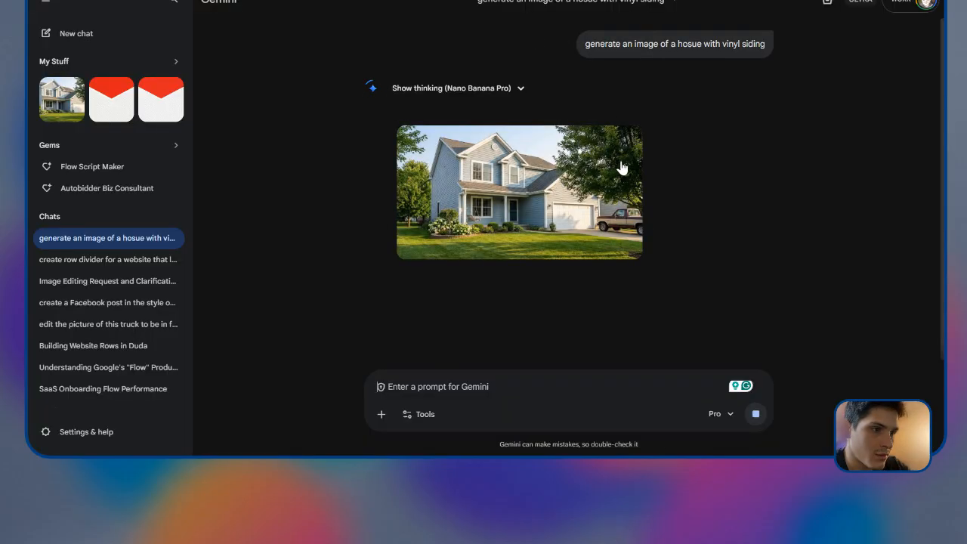
pyautogui.click(628, 141)
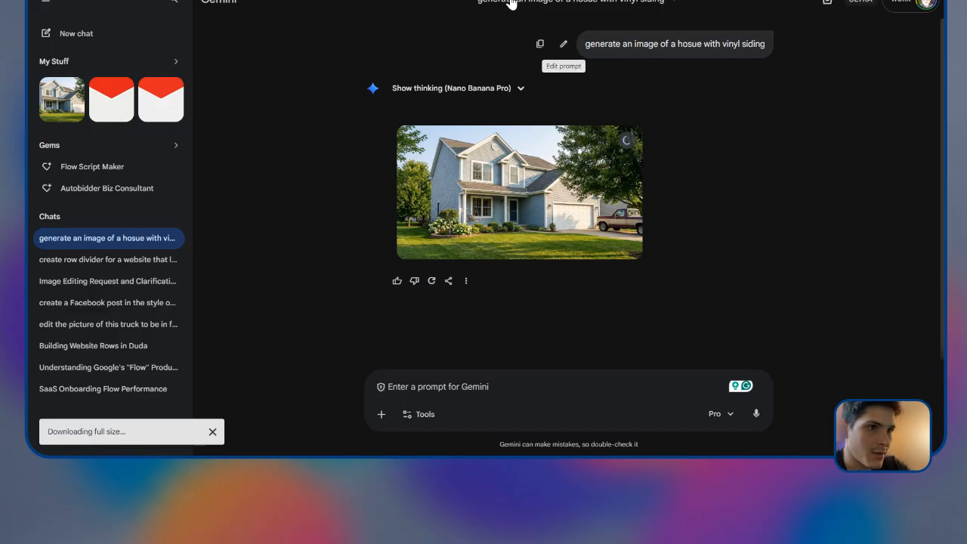
pyautogui.hotkey('ctrl', 't')
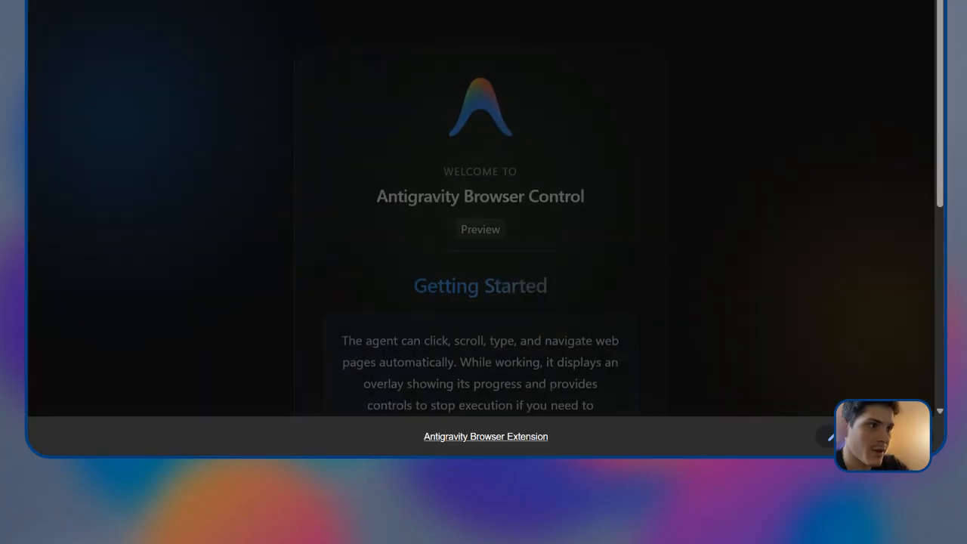
pyautogui.write('ch')
pyautogui.press('Return')
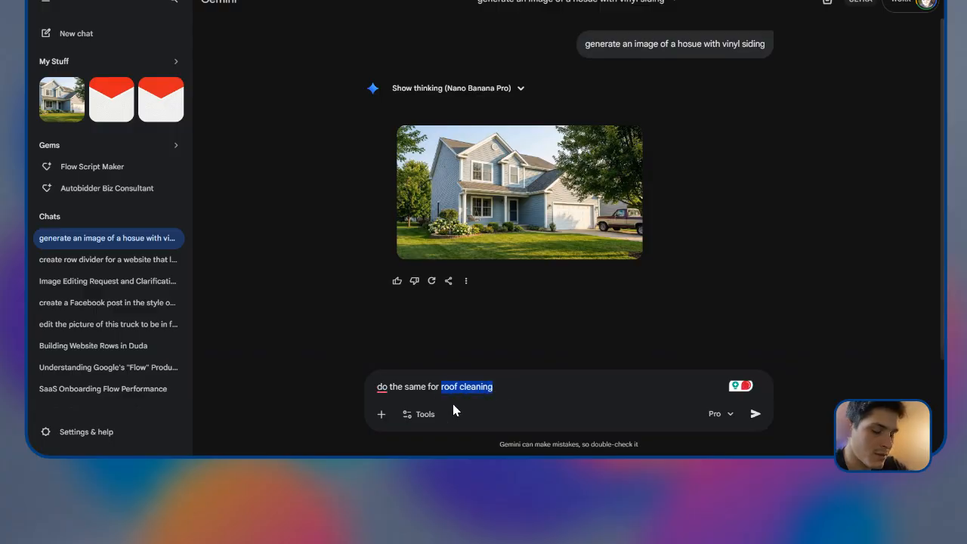
# Step: Ask Gemini to "do the same for a brick house", replacing "roof cleaning" in the drafted prompt
pyautogui.write('a brick house')
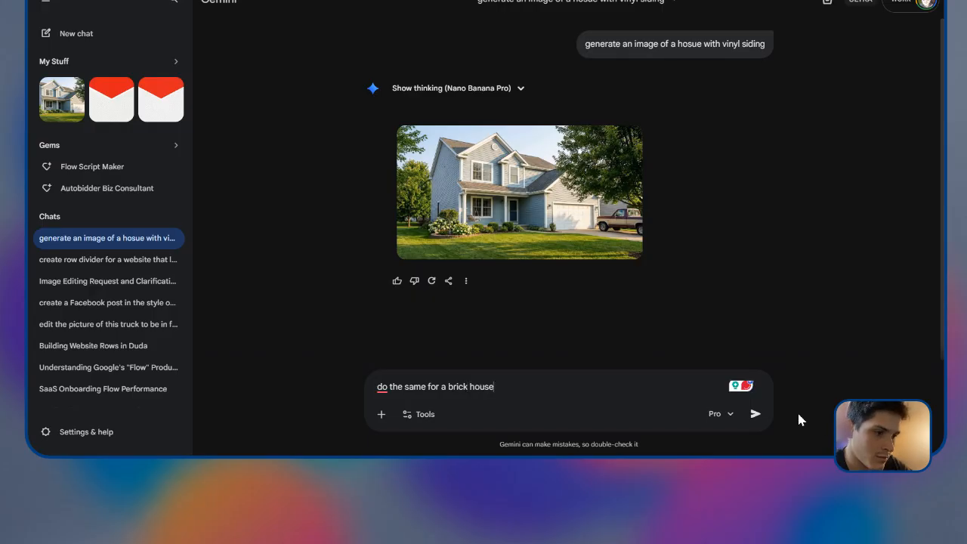
pyautogui.click(757, 415)
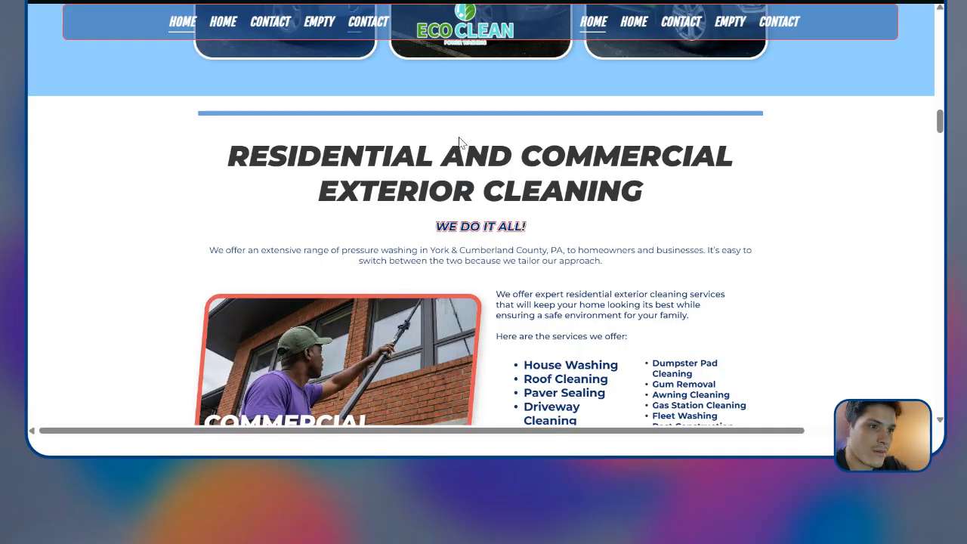
# Step: Examine the original template page's service cards, intro section and commercial and residential sections as a reference
pyautogui.scroll(10, 533, 193)
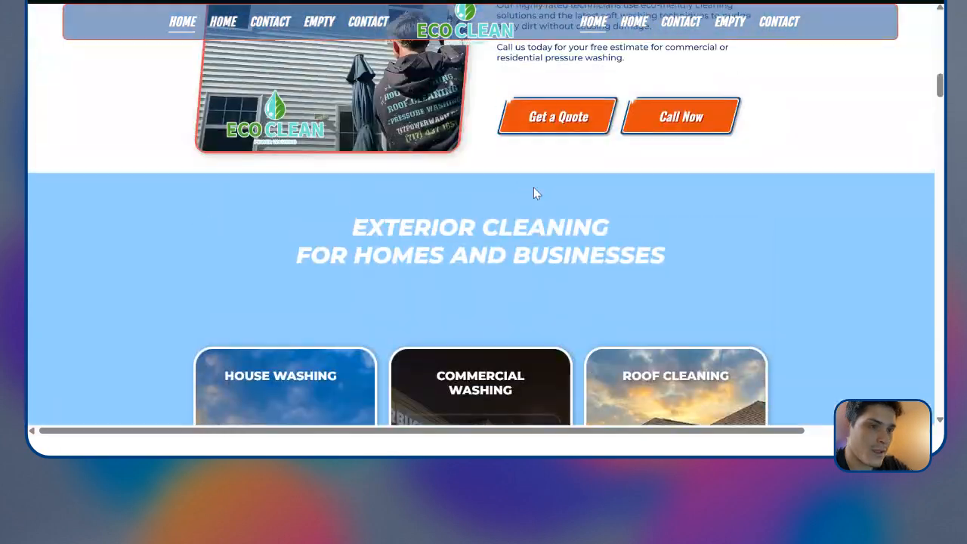
pyautogui.scroll(3, 533, 194)
pyautogui.scroll(-4, 532, 189)
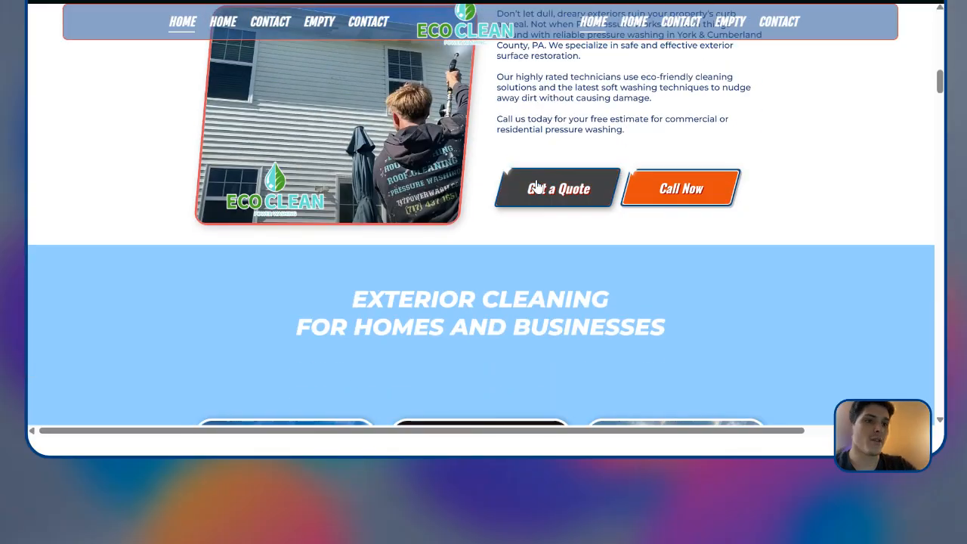
pyautogui.scroll(-1, 532, 188)
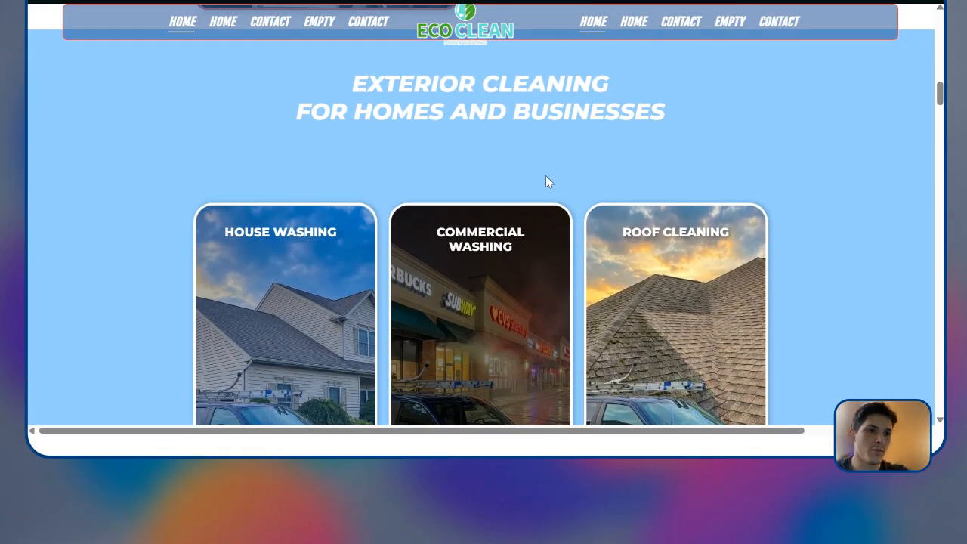
pyautogui.scroll(-2, 548, 176)
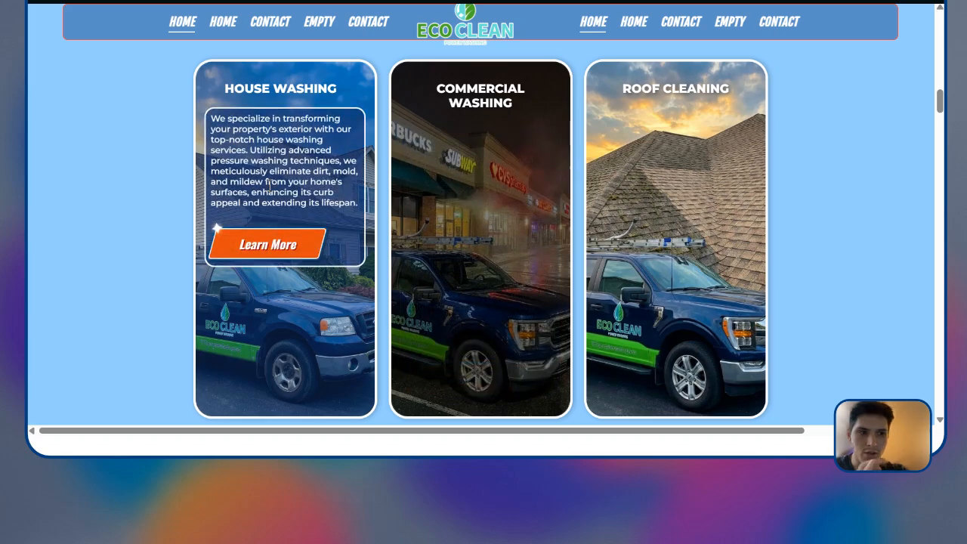
pyautogui.moveTo(643, 175)
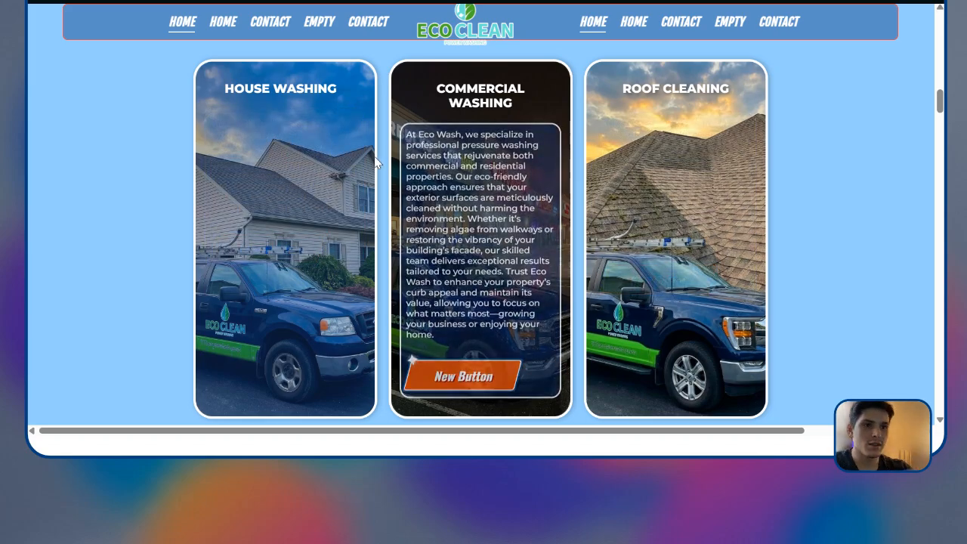
pyautogui.scroll(2, 360, 147)
pyautogui.scroll(1, 354, 194)
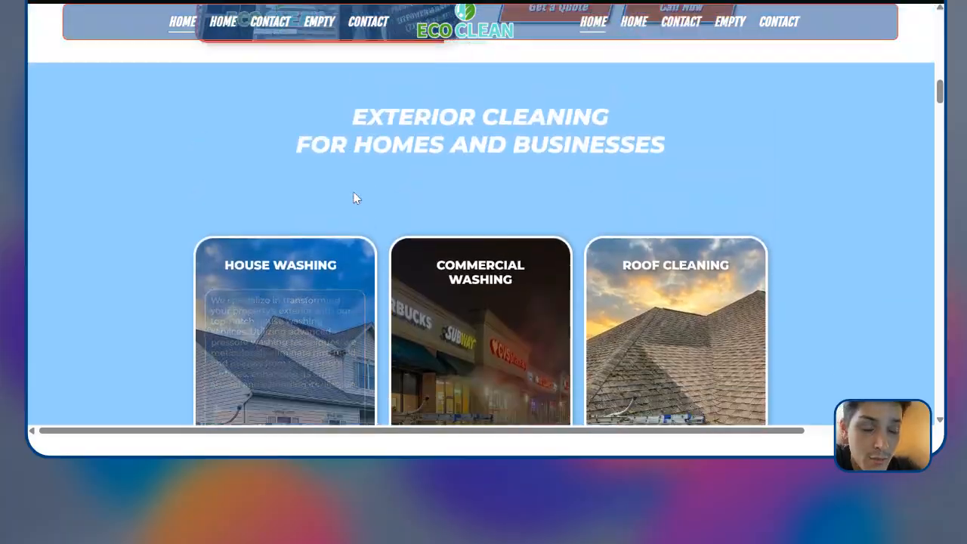
pyautogui.scroll(-2, 402, 182)
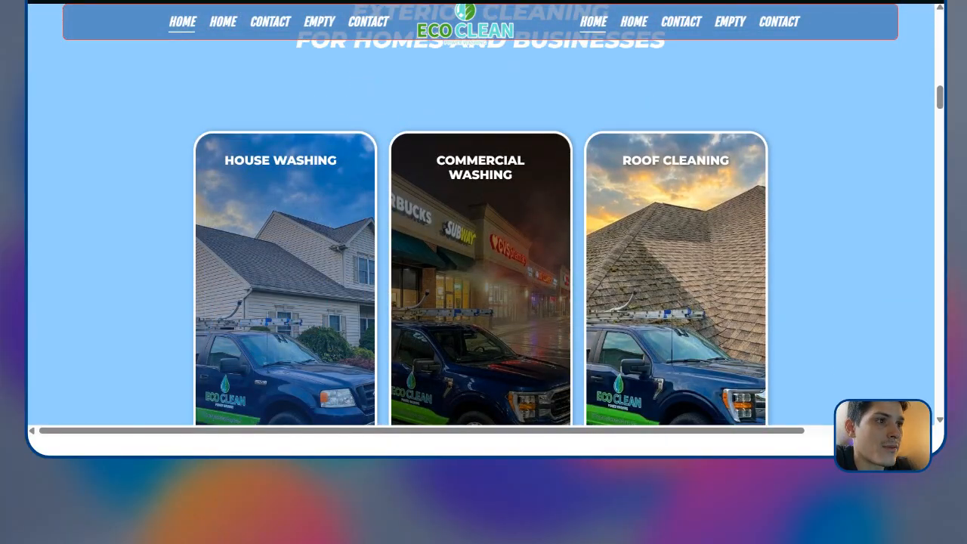
pyautogui.scroll(1, 370, 202)
pyautogui.scroll(-3, 424, 151)
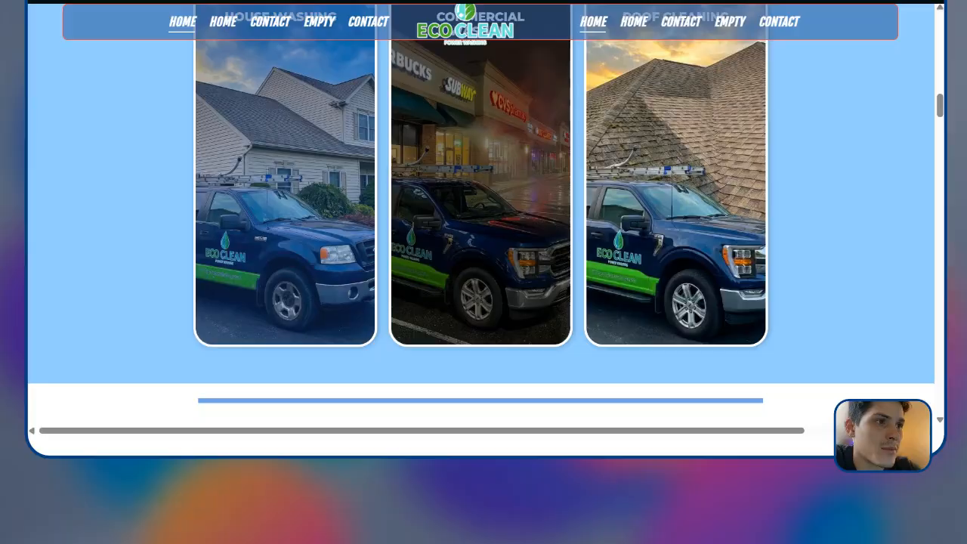
pyautogui.scroll(1, 479, 48)
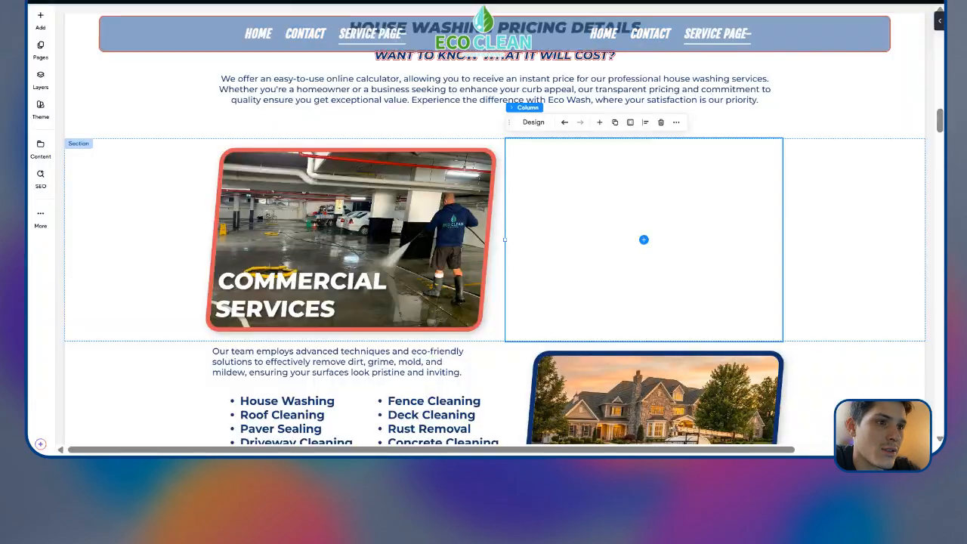
# Step: Replace the "VINYL SIDING" card's background image with the Gemini-generated picture of the vinyl-sided house
pyautogui.scroll(-5, 435, 242)
pyautogui.scroll(1, 435, 242)
pyautogui.scroll(5, 435, 242)
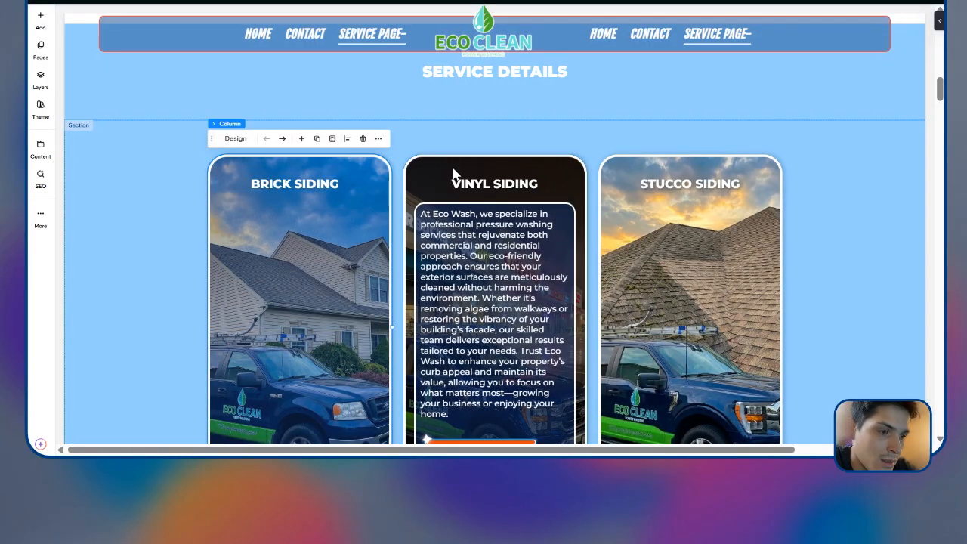
pyautogui.click(430, 138)
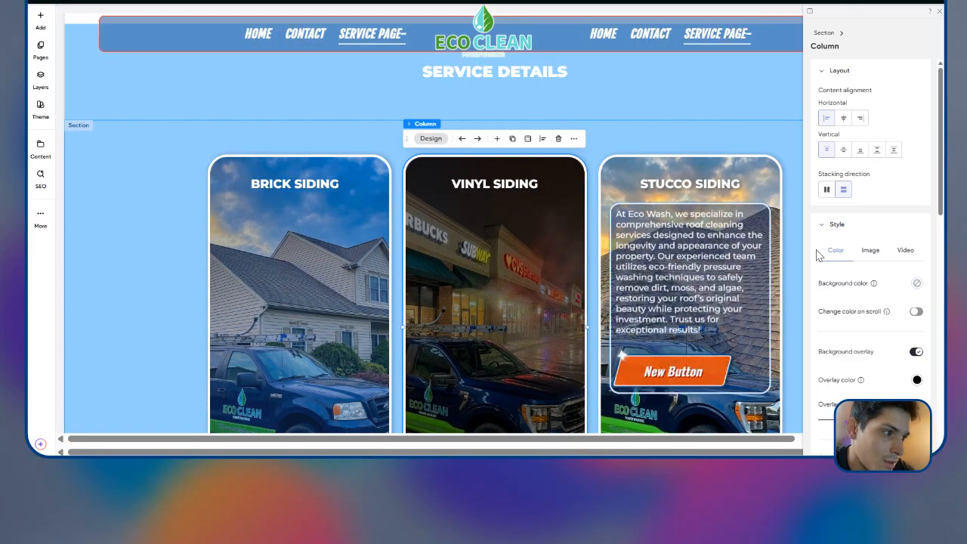
pyautogui.click(869, 250)
pyautogui.click(831, 403)
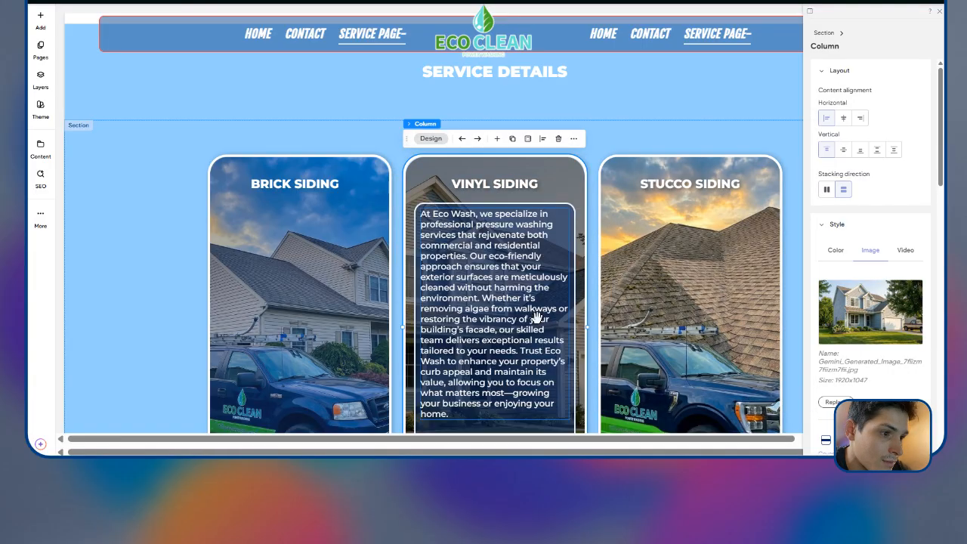
# Step: Clear the description paragraph in the "VINYL SIDING" card
pyautogui.scroll(-2, 491, 179)
pyautogui.click(488, 167)
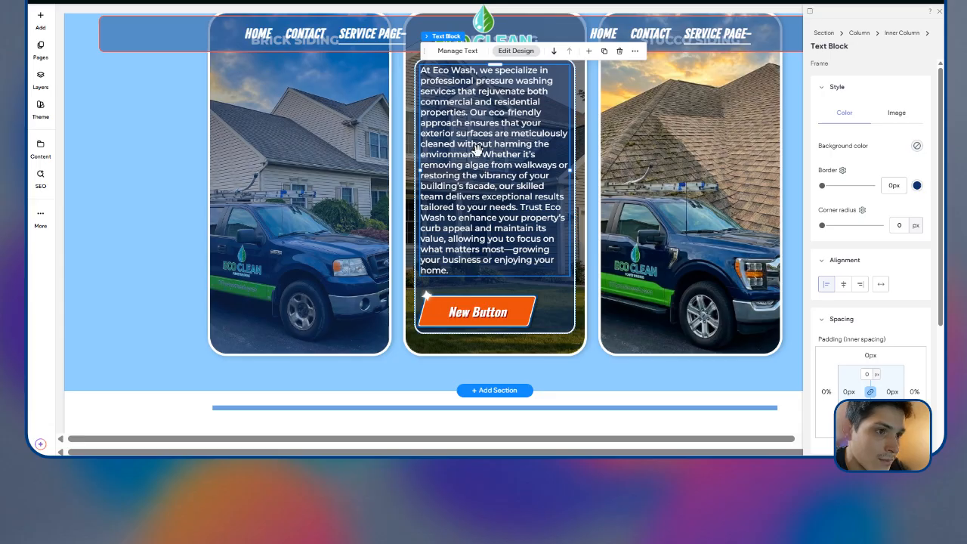
pyautogui.doubleClick(479, 153)
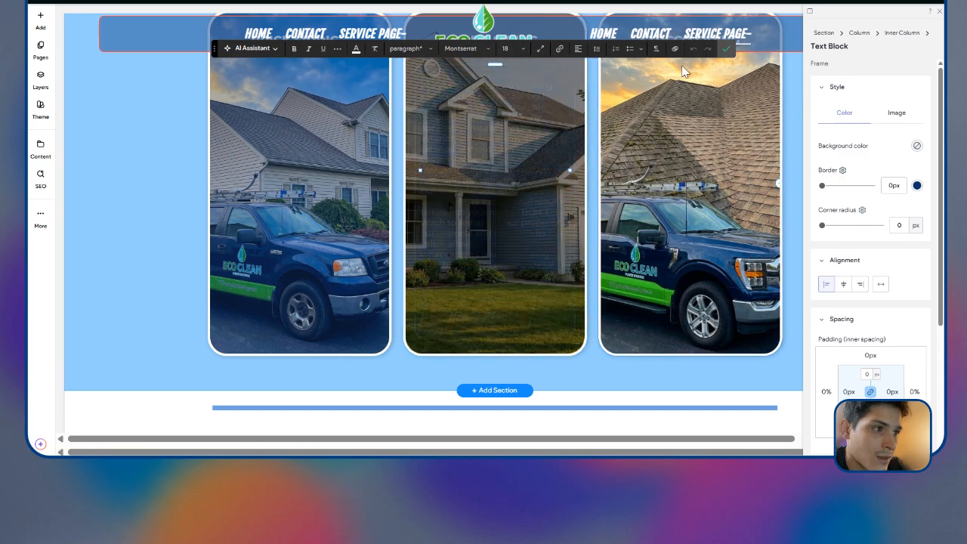
pyautogui.click(729, 49)
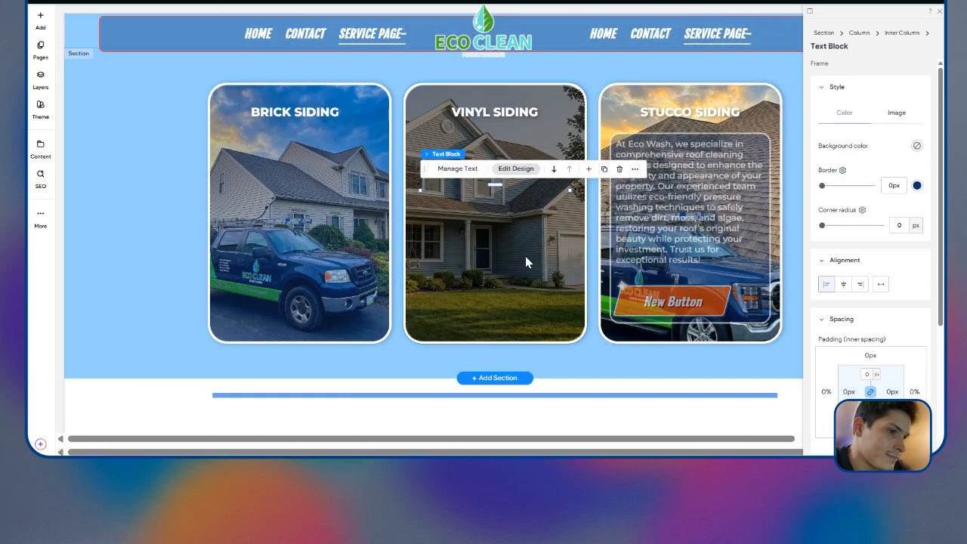
# Step: Delete the section with the three siding cards and the "SERVICE DETAILS" heading section
pyautogui.click(595, 272)
pyautogui.scroll(2, 595, 272)
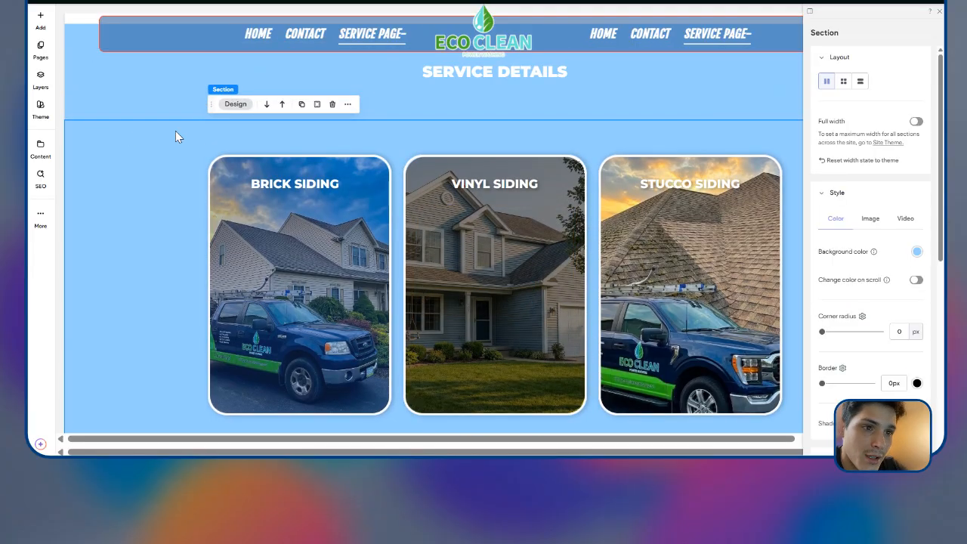
pyautogui.scroll(1, 187, 166)
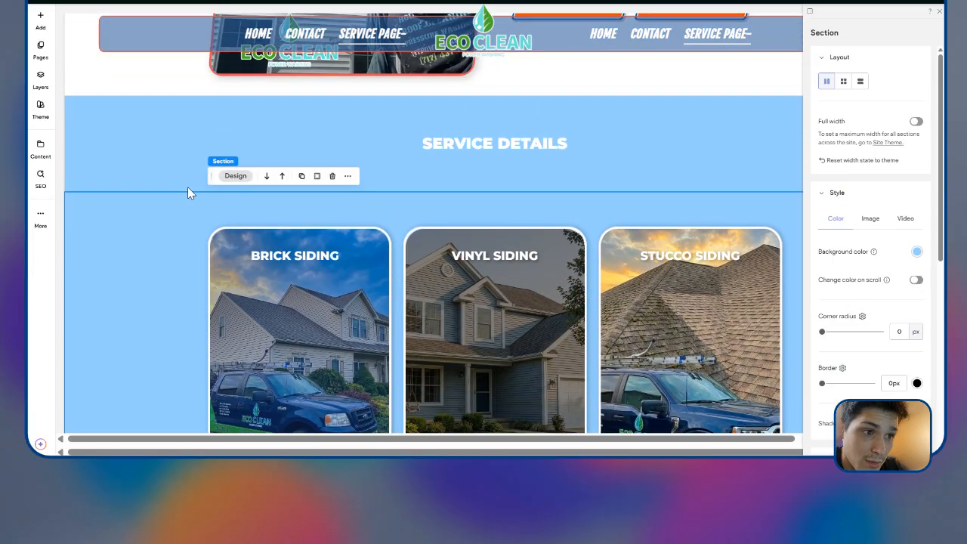
pyautogui.click(334, 177)
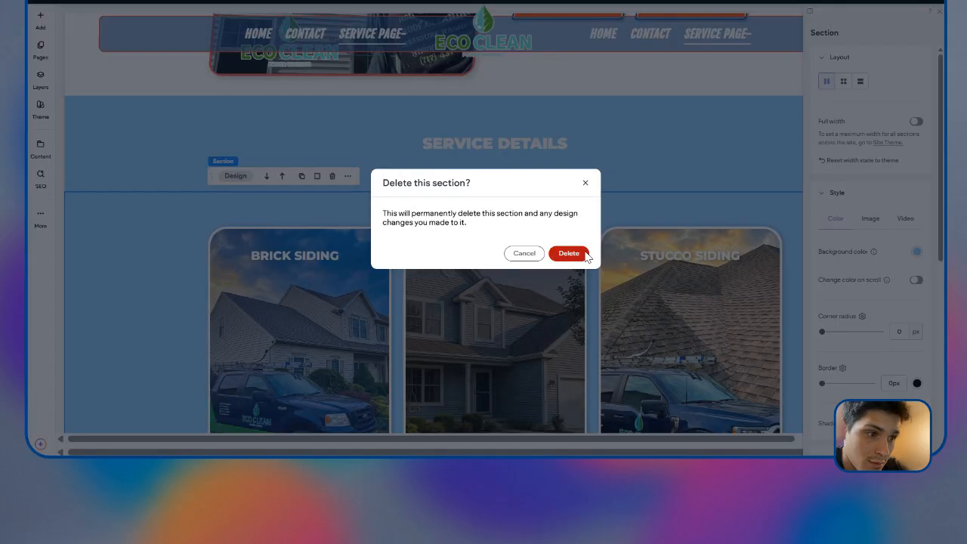
pyautogui.click(569, 253)
pyautogui.click(381, 182)
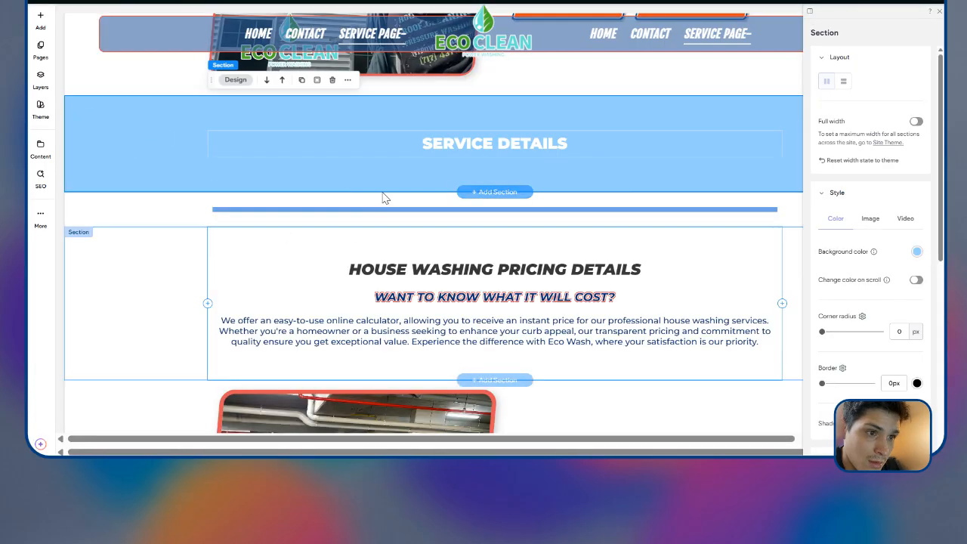
pyautogui.click(332, 80)
pyautogui.click(578, 256)
# Step: Review the service page's remaining sections, from the rating logos down to the pricing details and discounts
pyautogui.scroll(10, 670, 274)
pyautogui.scroll(-5, 669, 275)
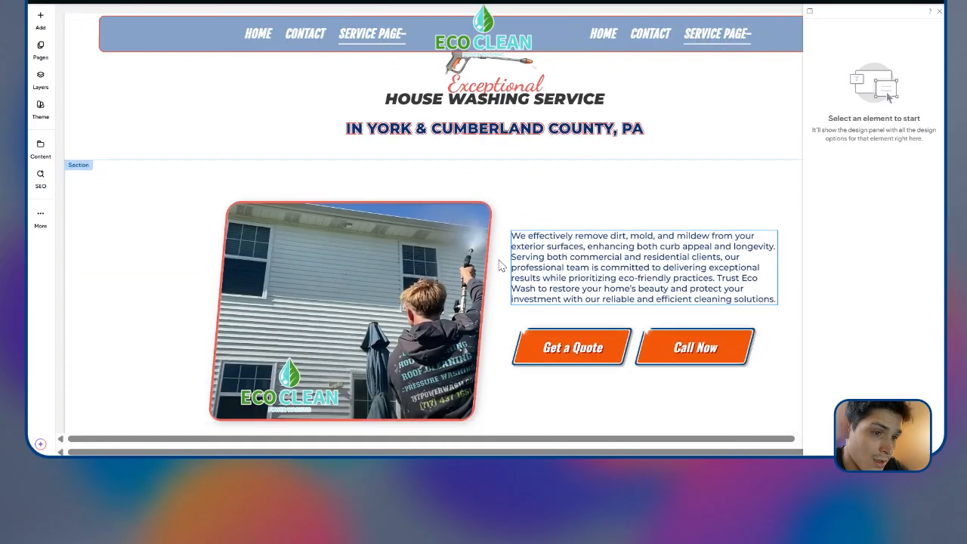
pyautogui.scroll(8, 499, 347)
pyautogui.scroll(-5, 499, 346)
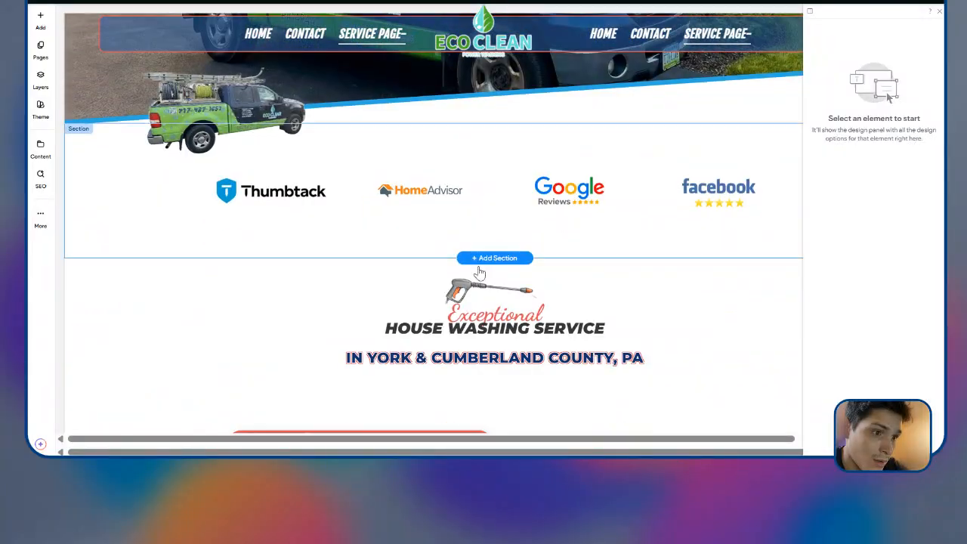
pyautogui.scroll(-3, 363, 203)
pyautogui.scroll(2, 423, 199)
pyautogui.scroll(-2, 481, 197)
pyautogui.scroll(-12, 529, 227)
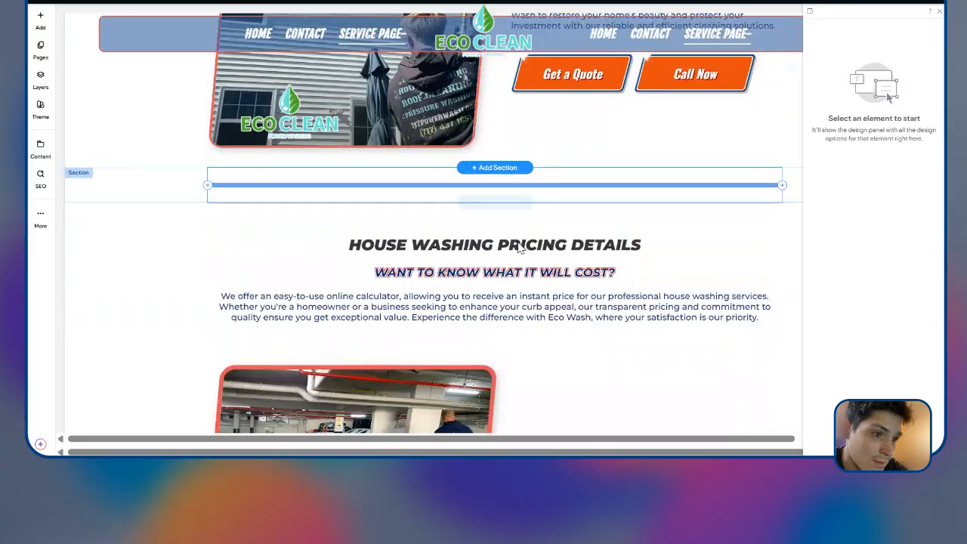
pyautogui.scroll(-5, 574, 303)
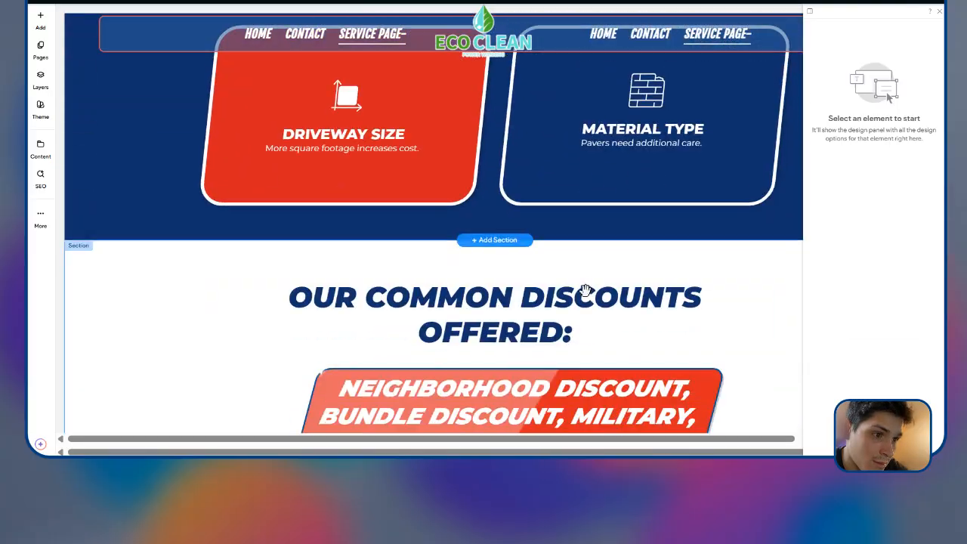
pyautogui.scroll(12, 579, 287)
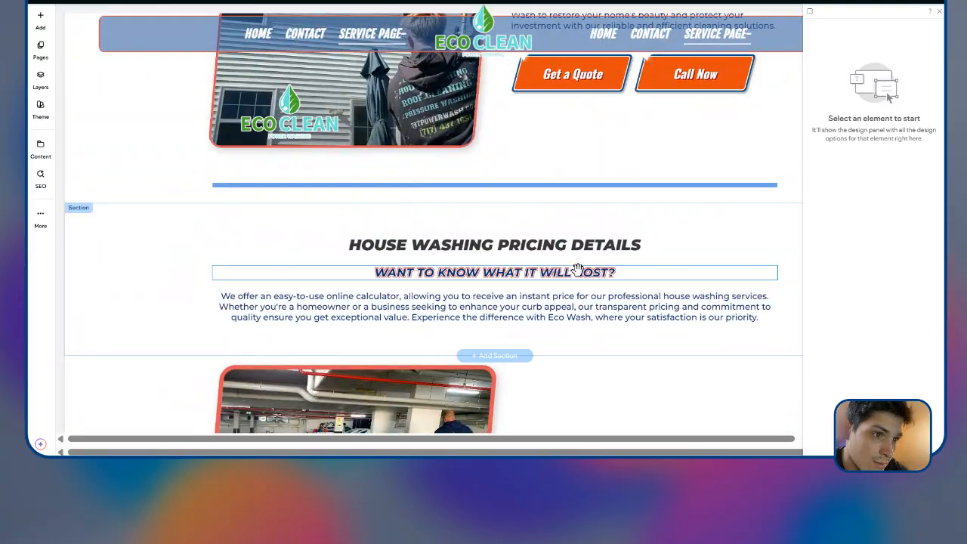
pyautogui.scroll(4, 529, 261)
pyautogui.scroll(-2, 642, 227)
pyautogui.scroll(-3, 685, 187)
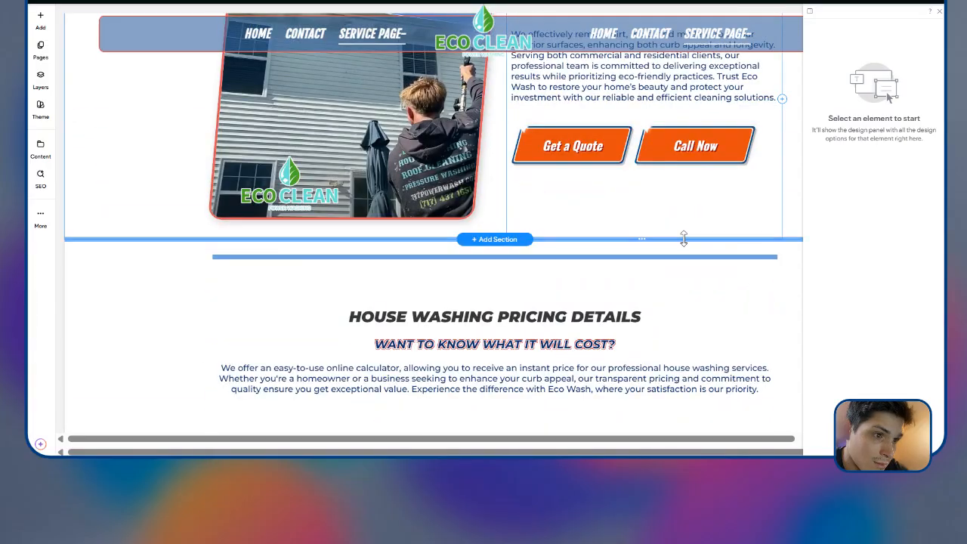
pyautogui.scroll(-2, 684, 235)
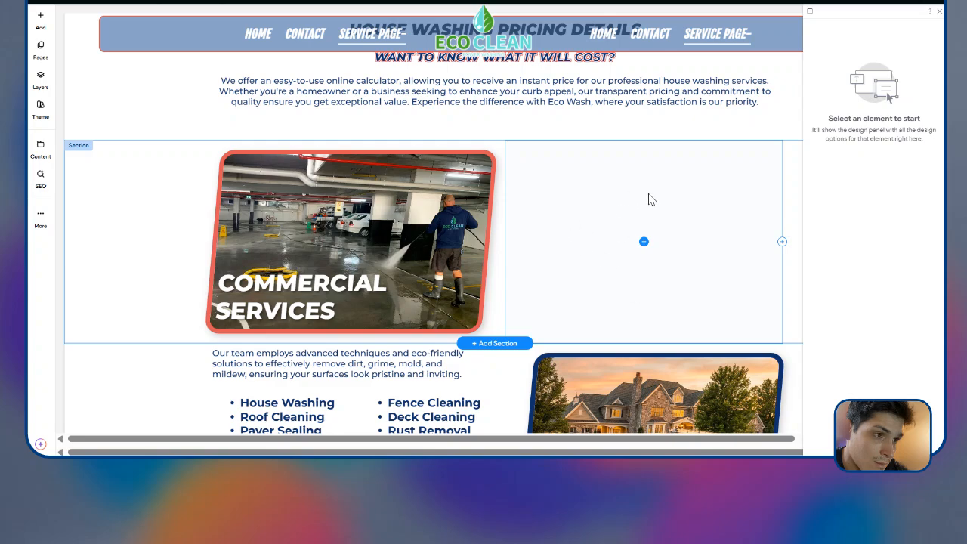
pyautogui.scroll(3, 651, 198)
pyautogui.scroll(-3, 655, 198)
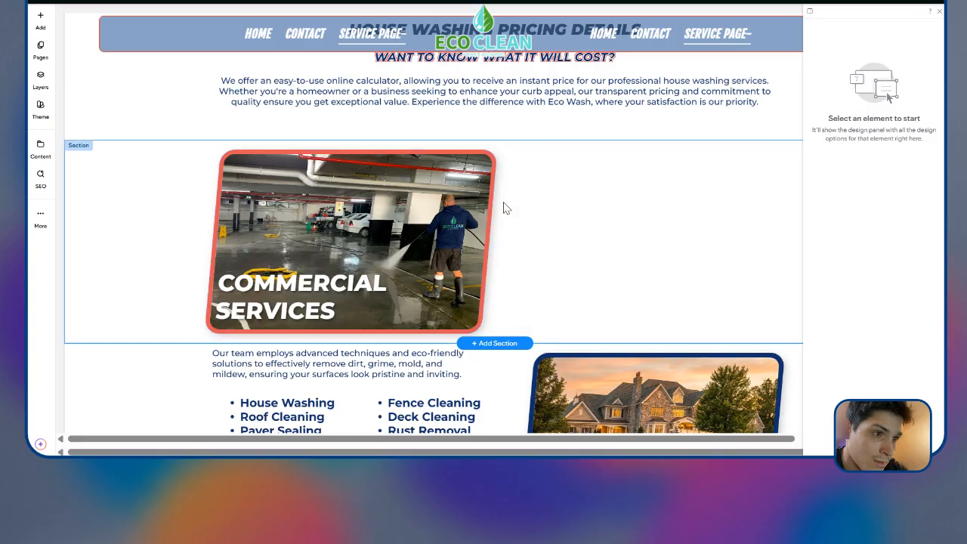
pyautogui.scroll(-1, 529, 205)
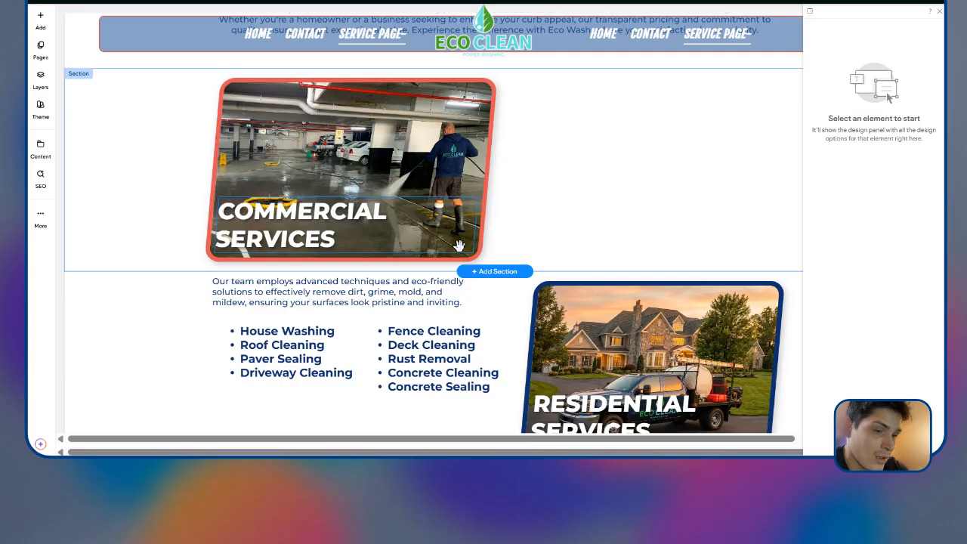
# Step: Delete the "COMMERCIAL SERVICES" text overlaid on the parking garage image
pyautogui.click(420, 235)
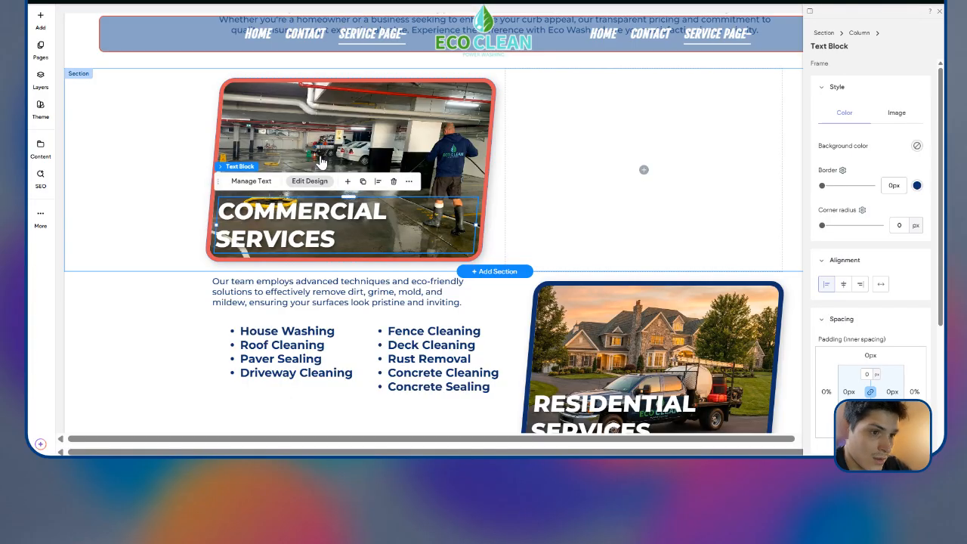
pyautogui.click(394, 183)
pyautogui.scroll(1, 505, 203)
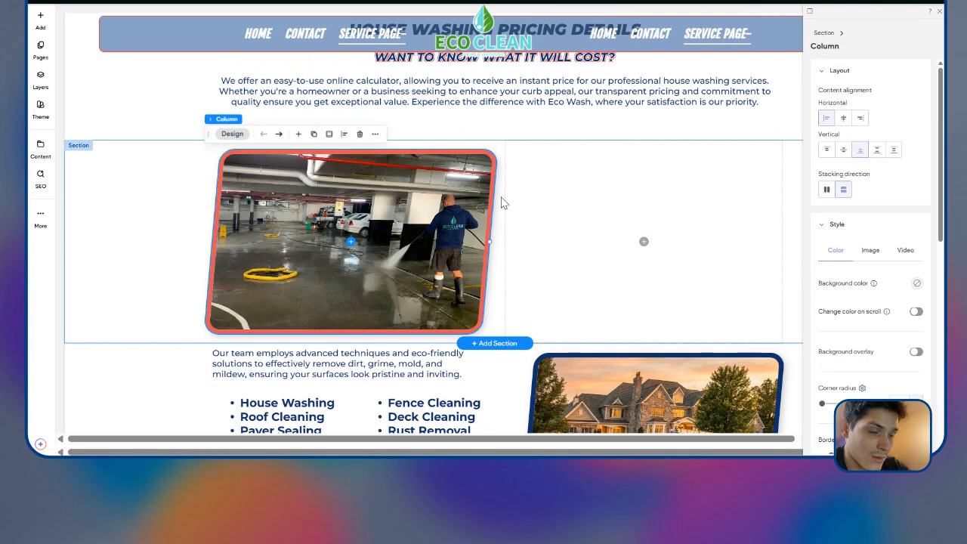
pyautogui.scroll(-1, 529, 287)
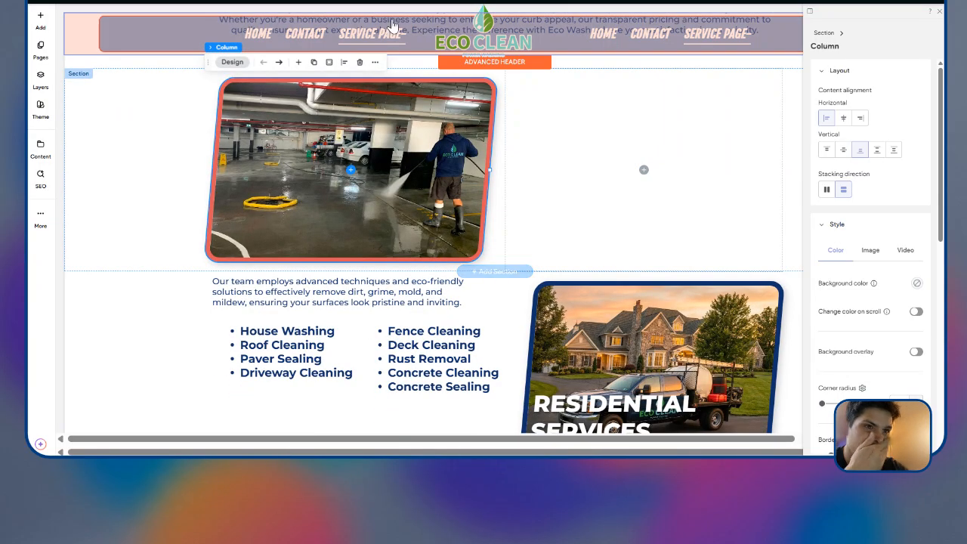
pyautogui.scroll(3, 597, 185)
pyautogui.scroll(3, 620, 189)
pyautogui.scroll(-9, 628, 189)
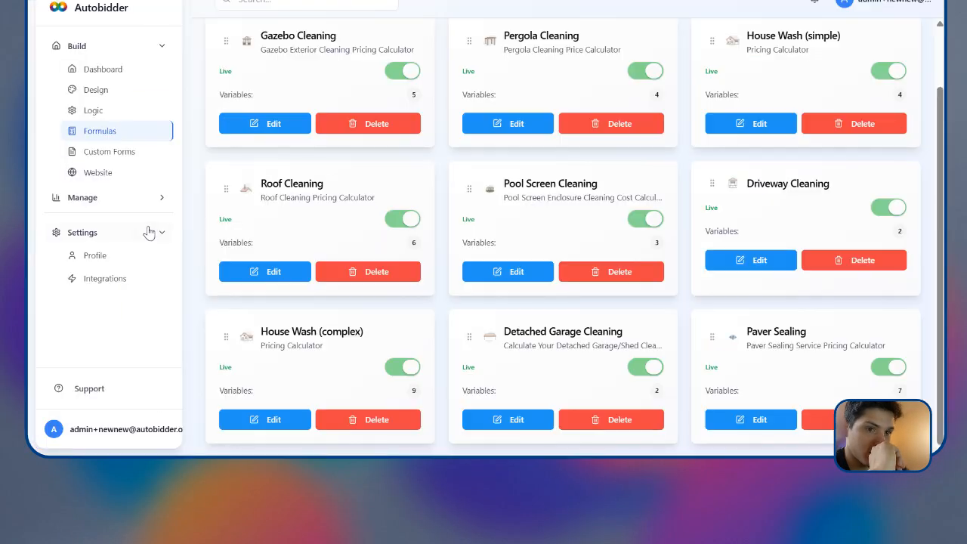
# Step: Switch to Autobidder to look through its Manage options, and return to the service page editor
pyautogui.click(140, 198)
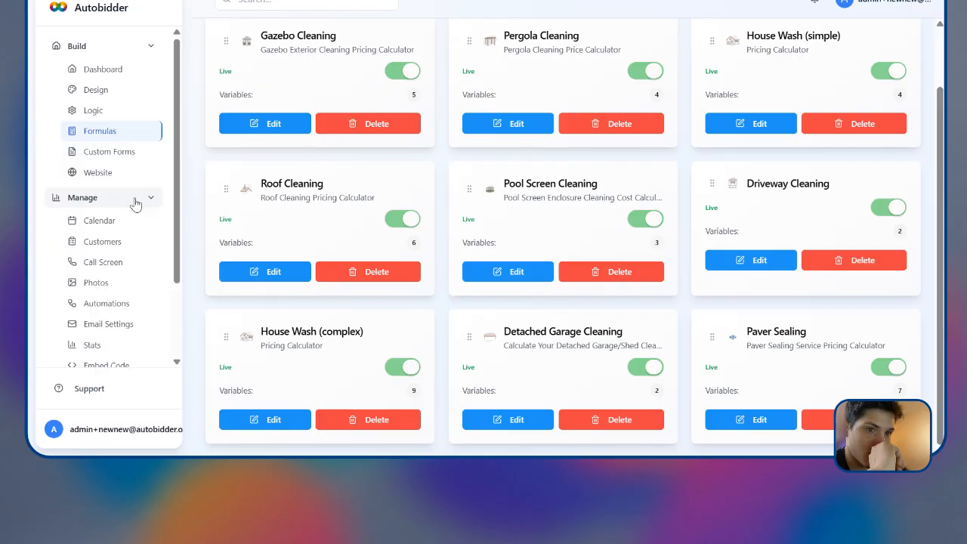
pyautogui.scroll(-2, 122, 310)
pyautogui.click(125, 302)
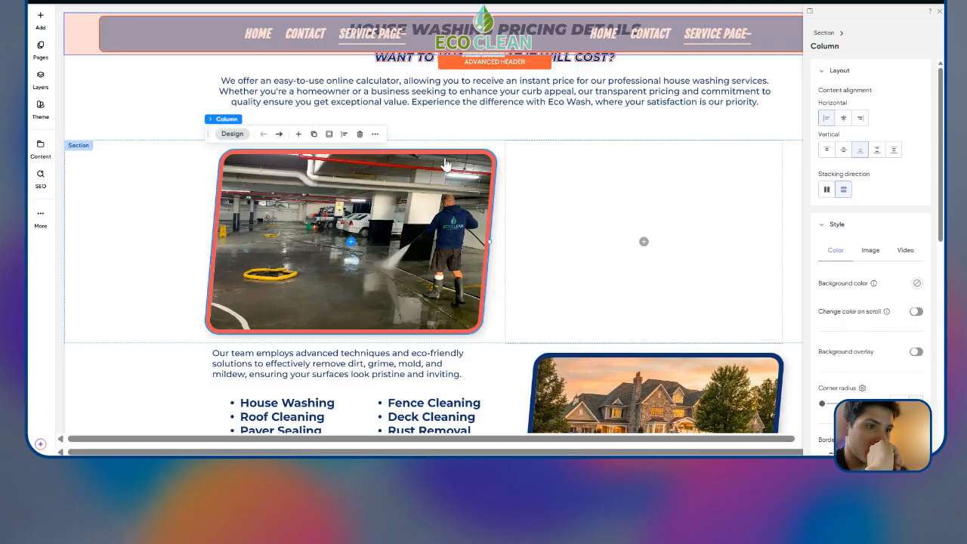
pyautogui.scroll(-1, 543, 175)
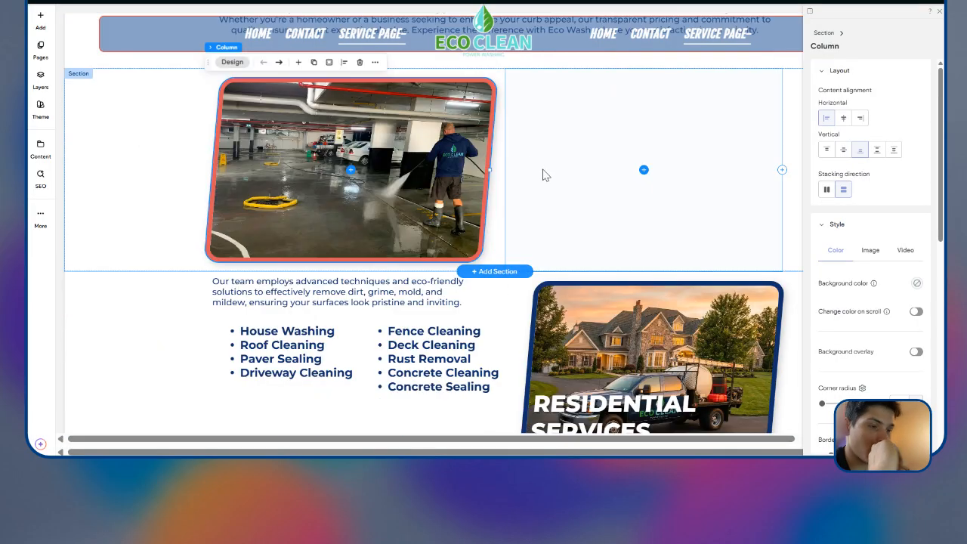
# Step: Add an HTML widget in the empty column beside the parking garage image and embed the styled service calculator iframe code in it
pyautogui.click(35, 29)
pyautogui.moveTo(169, 119); pyautogui.dragTo(677, 168)
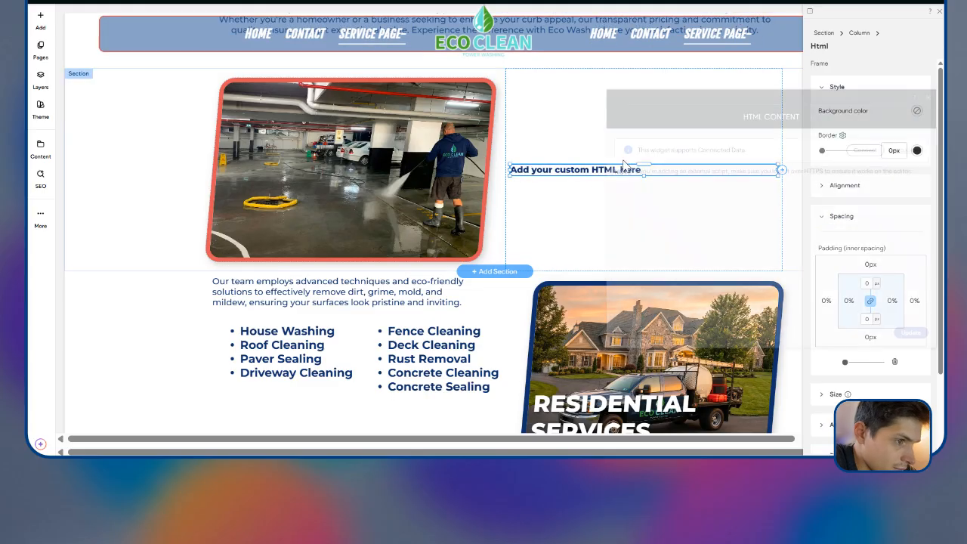
pyautogui.hotkey('ctrl', 'v')
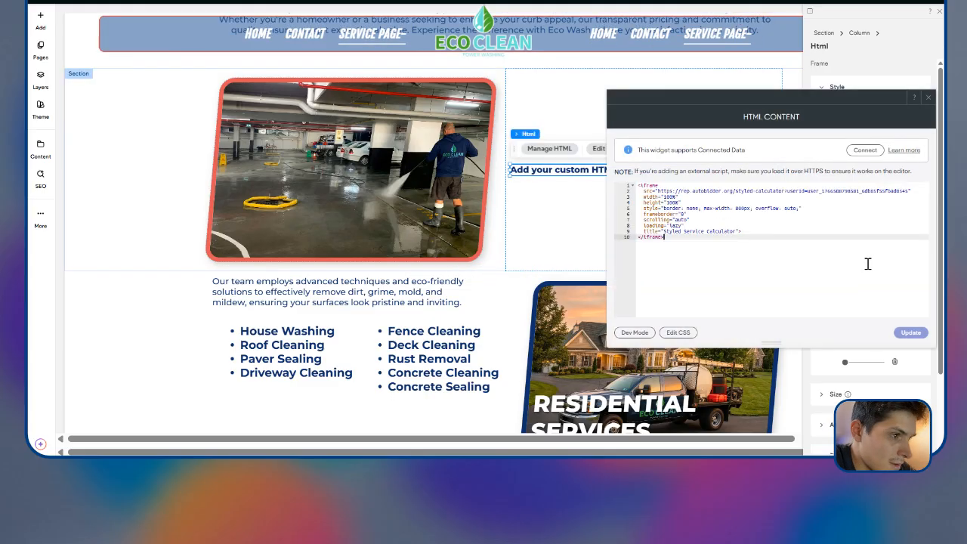
pyautogui.click(901, 341)
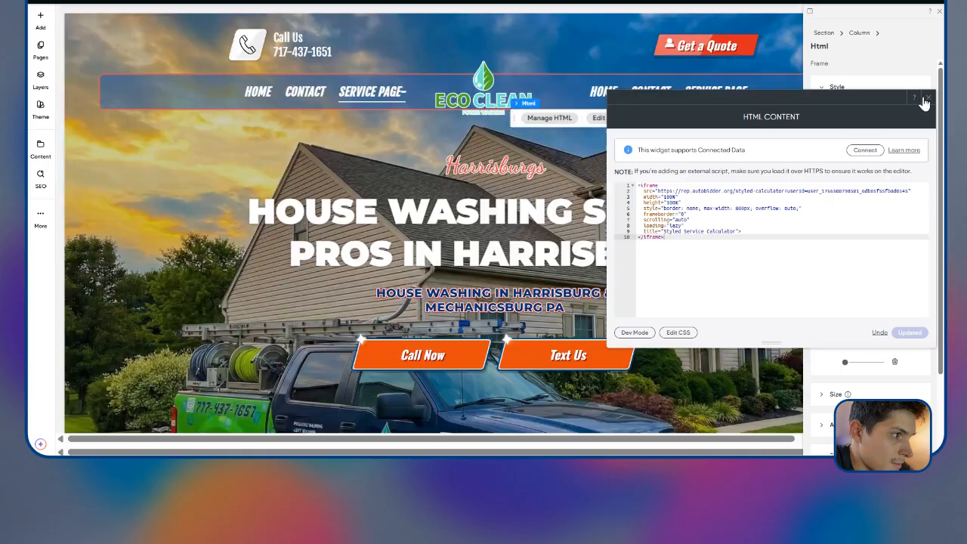
pyautogui.click(926, 98)
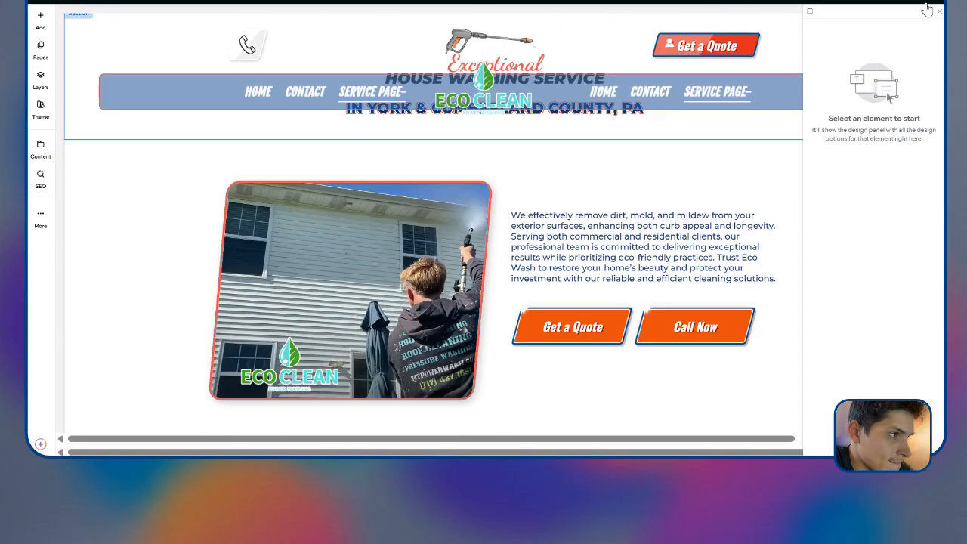
pyautogui.click(938, 13)
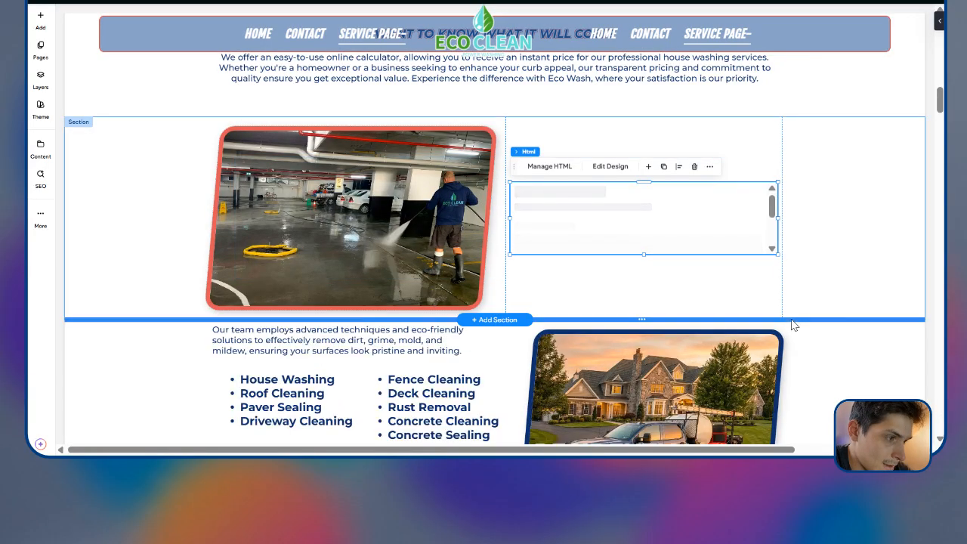
# Step: Extend the embedded calculator widget vertically in two stages until it is about five times as tall
pyautogui.moveTo(777, 254); pyautogui.dragTo(803, 368)
pyautogui.scroll(-3, 800, 324)
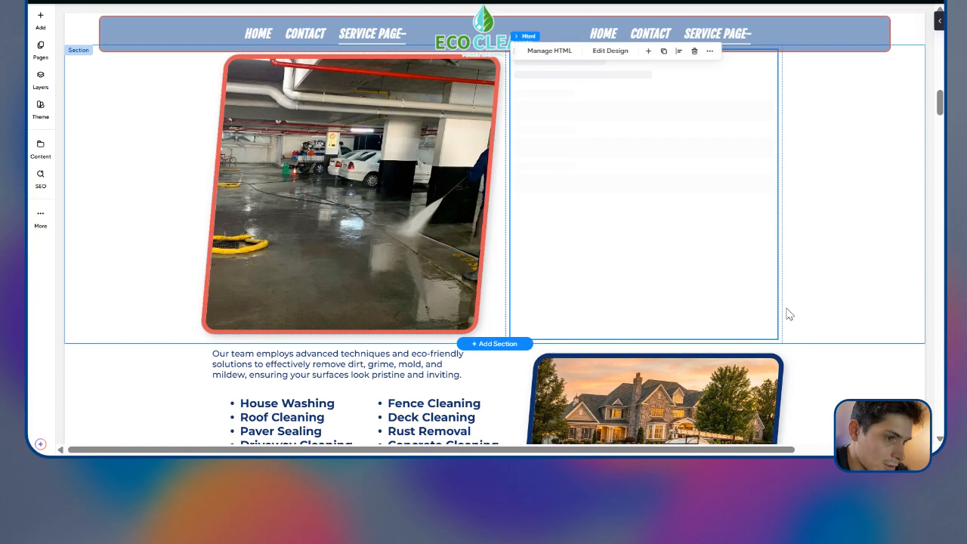
pyautogui.click(779, 270)
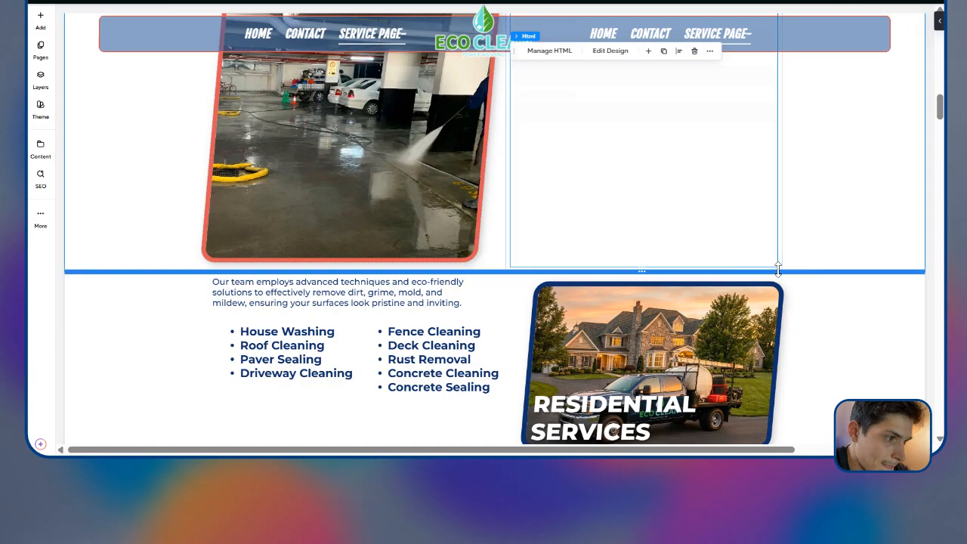
pyautogui.click(766, 252)
pyautogui.scroll(3, 766, 251)
pyautogui.scroll(-3, 768, 250)
pyautogui.moveTo(777, 266); pyautogui.dragTo(800, 350)
pyautogui.scroll(2, 759, 237)
pyautogui.scroll(-2, 748, 238)
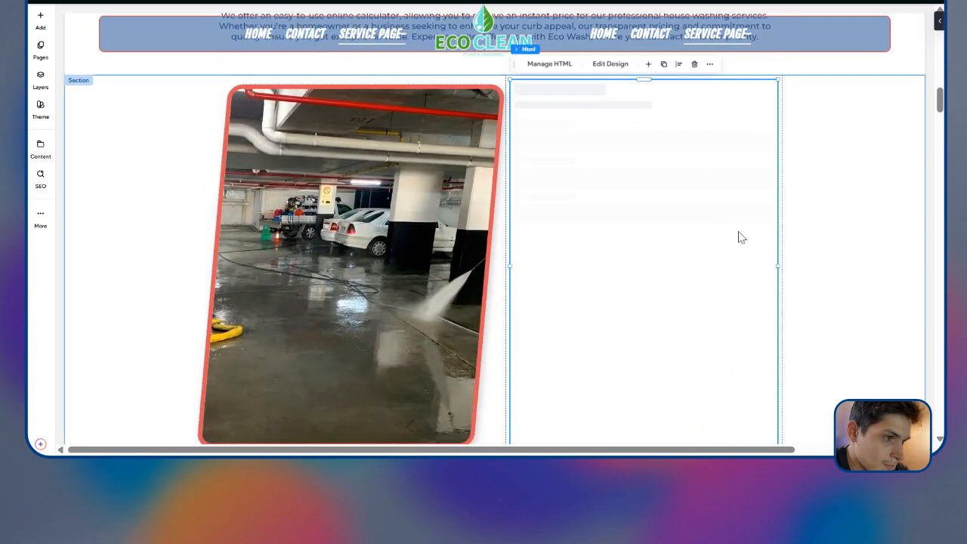
pyautogui.scroll(-2, 741, 225)
# Step: Replace the parking garage column's background image with the picture of the Eco Clean truck in front of a stone house
pyautogui.click(338, 186)
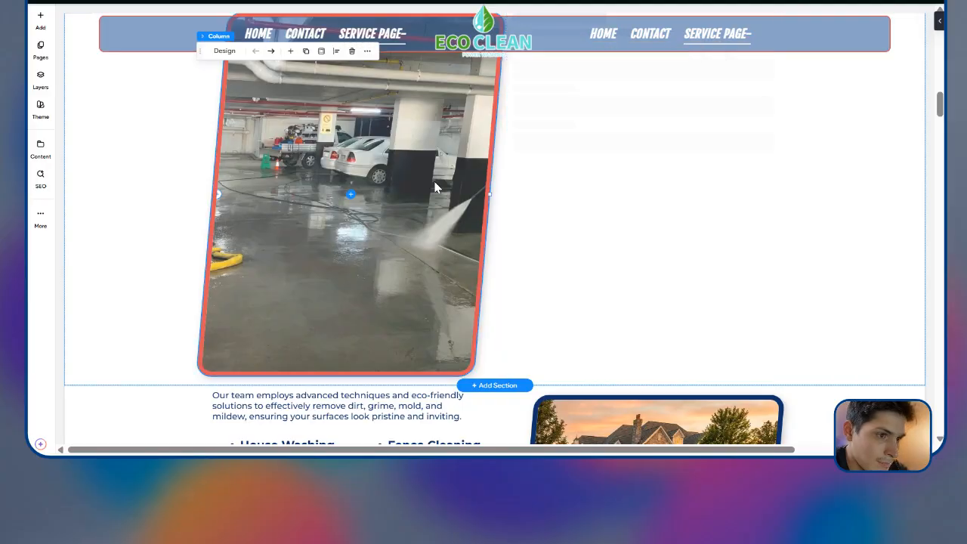
pyautogui.scroll(1, 463, 157)
pyautogui.click(225, 69)
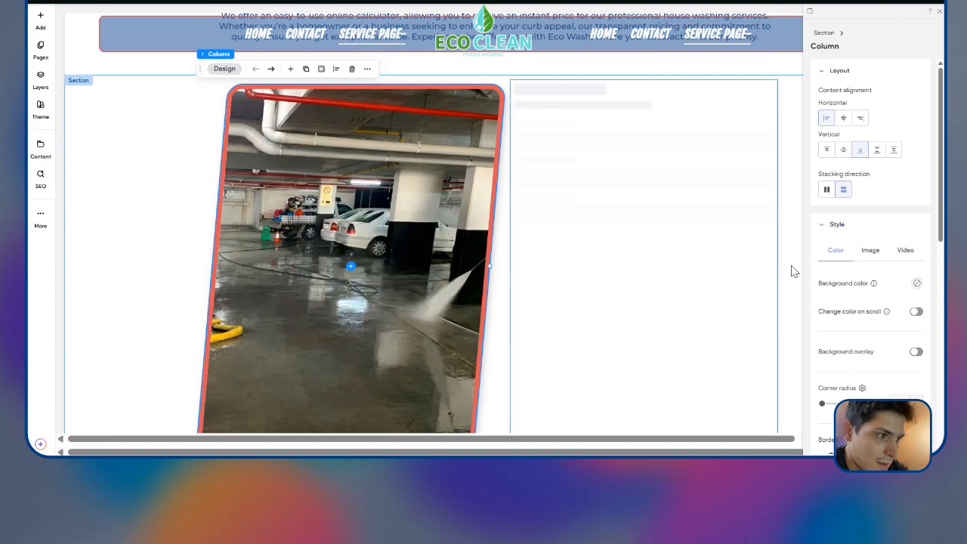
pyautogui.click(869, 253)
pyautogui.click(831, 402)
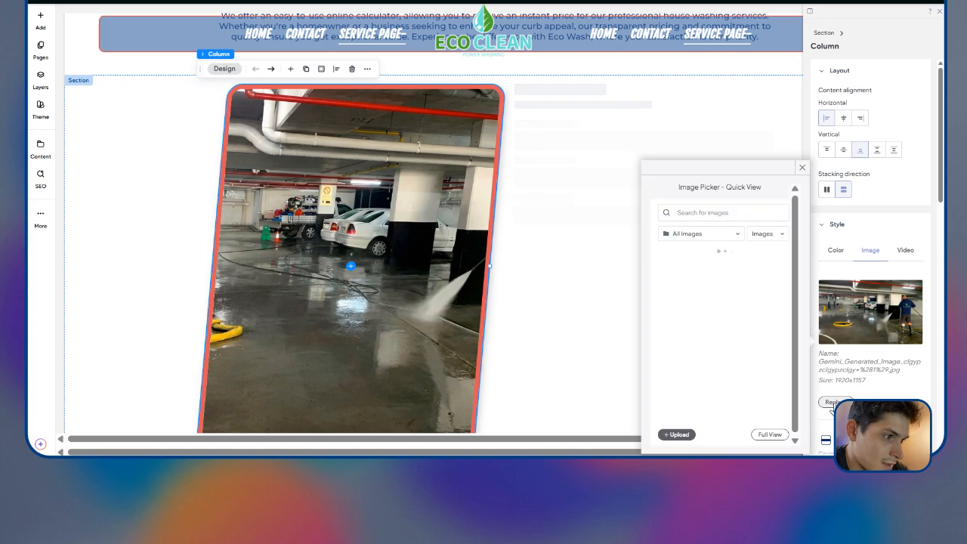
pyautogui.click(760, 239)
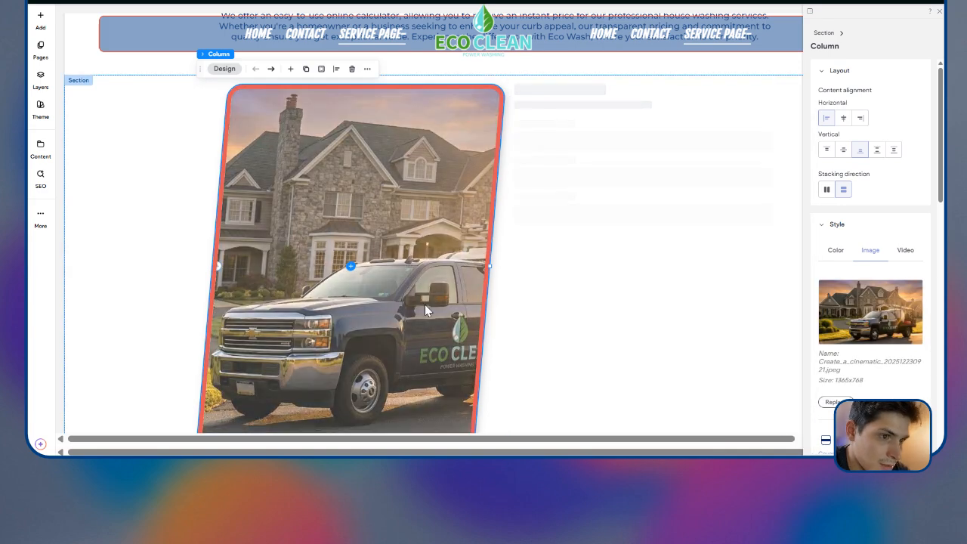
pyautogui.scroll(-2, 304, 253)
pyautogui.scroll(2, 345, 166)
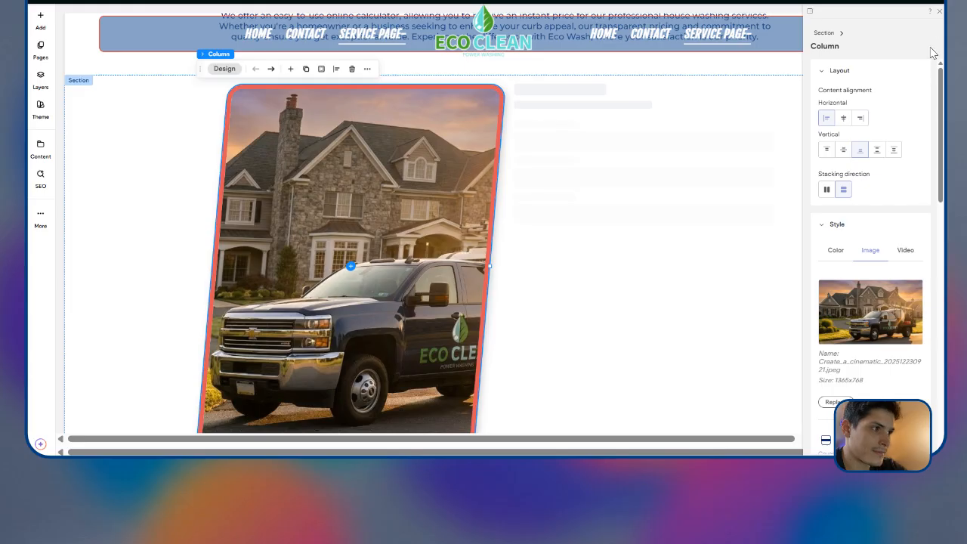
pyautogui.click(939, 14)
pyautogui.scroll(-5, 760, 209)
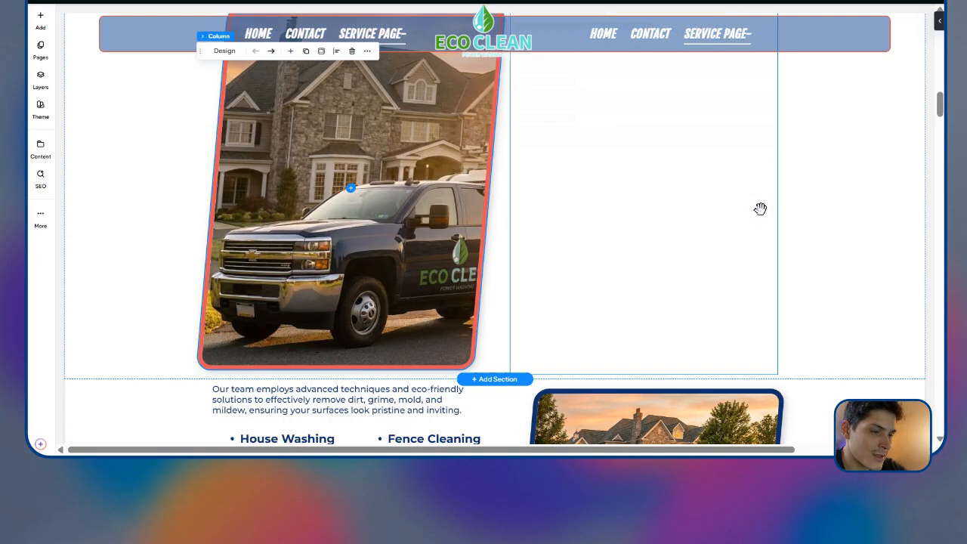
pyautogui.scroll(-1, 737, 217)
pyautogui.scroll(5, 759, 209)
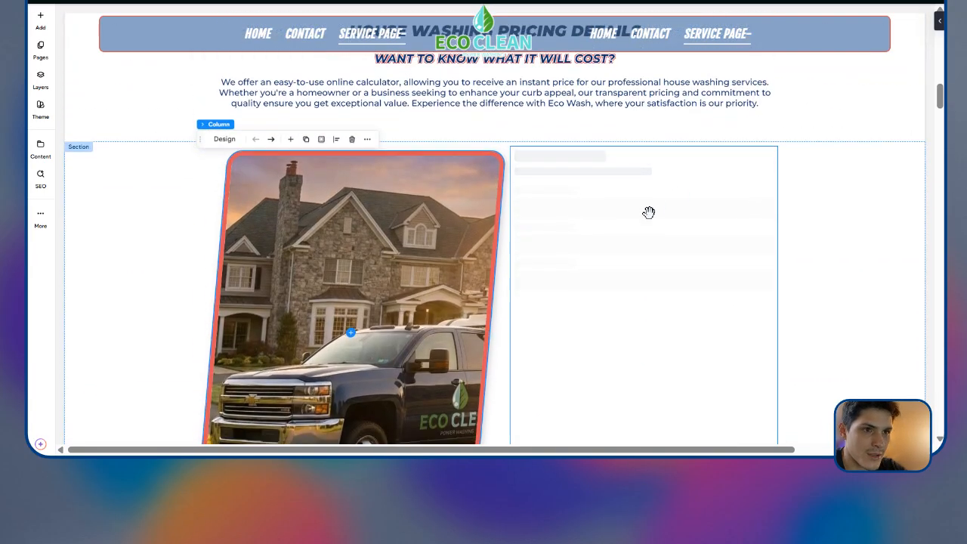
pyautogui.scroll(-2, 639, 198)
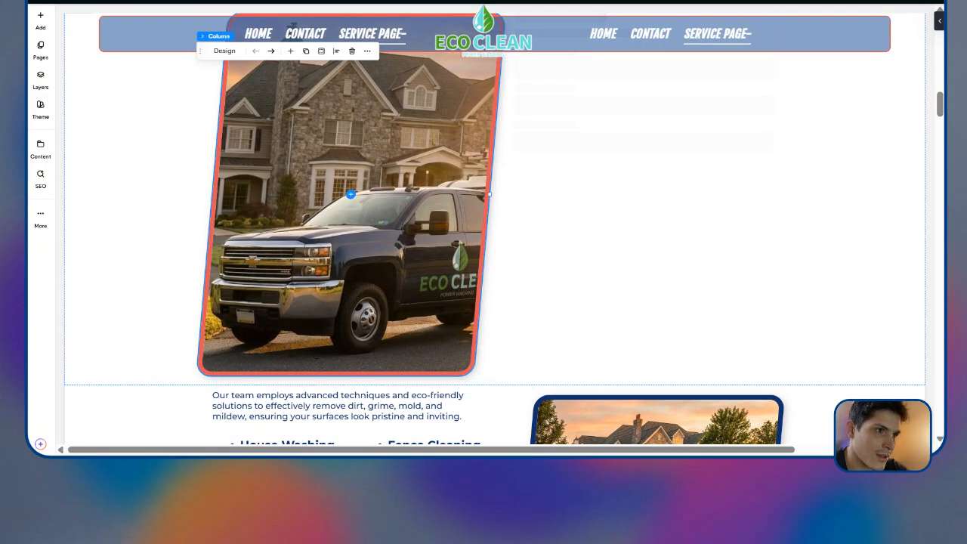
# Step: Switch to Gemini to download the full-size brick house image, and return to the website's home page
pyautogui.click(592, 2)
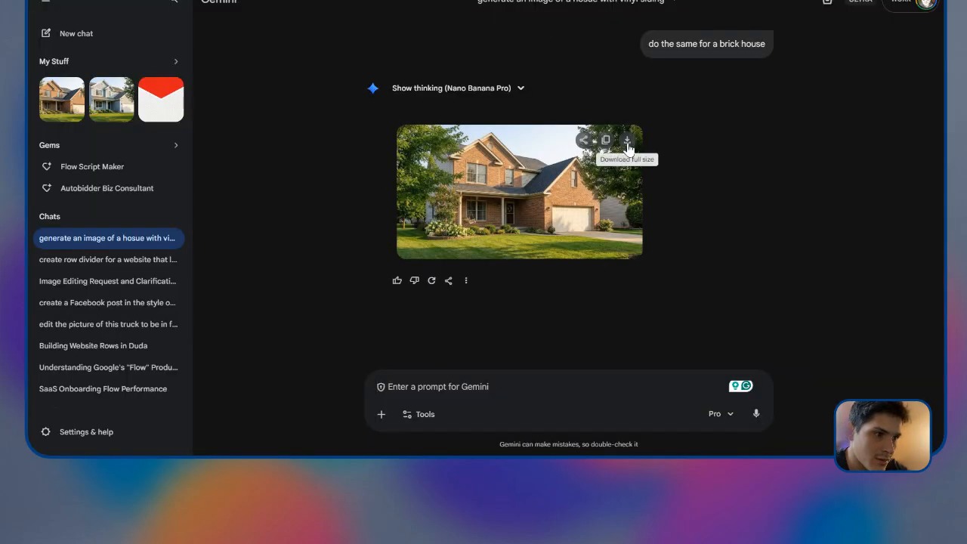
pyautogui.click(627, 141)
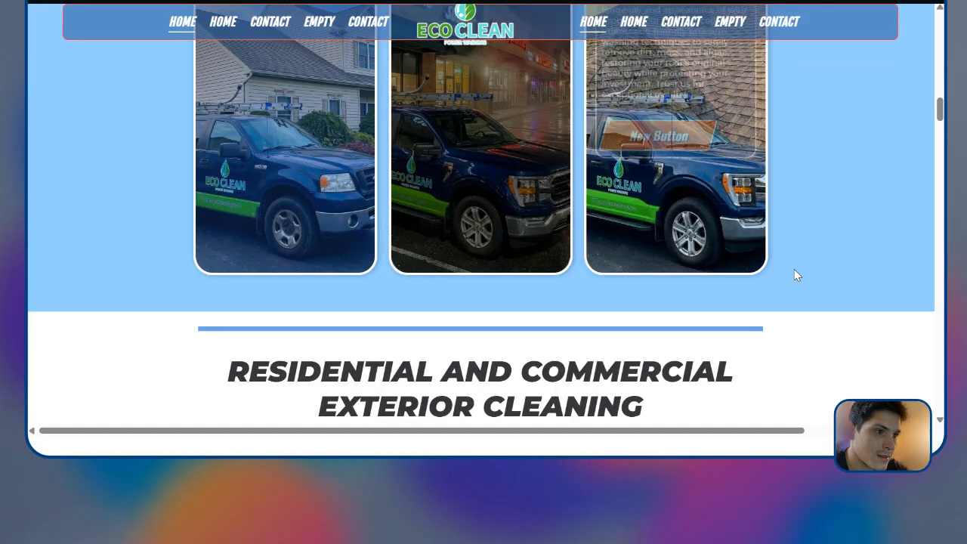
pyautogui.scroll(-5, 779, 268)
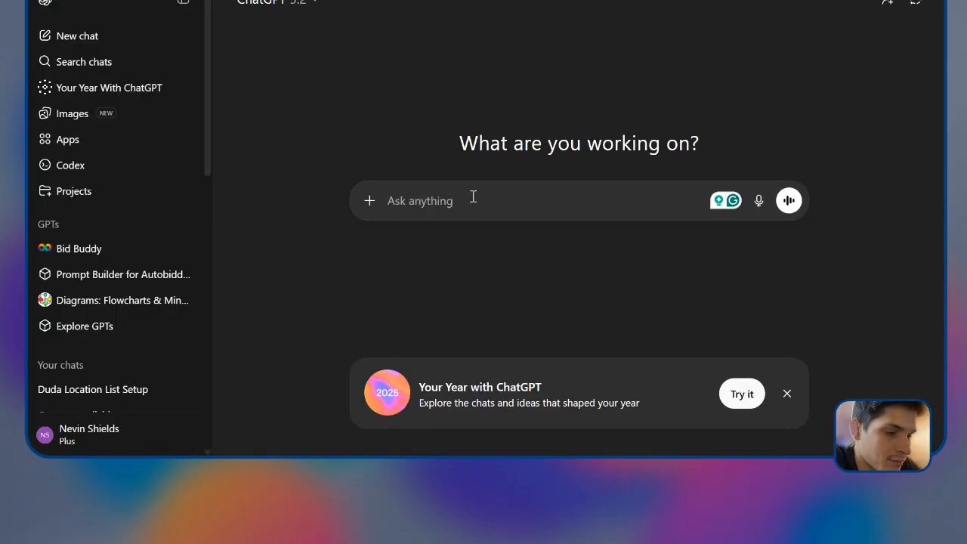
# Step: Switch to ChatGPT and request a house washing pricing table showing average cost by material, sqft and height, optimized for SEO
pyautogui.write('create a pric')
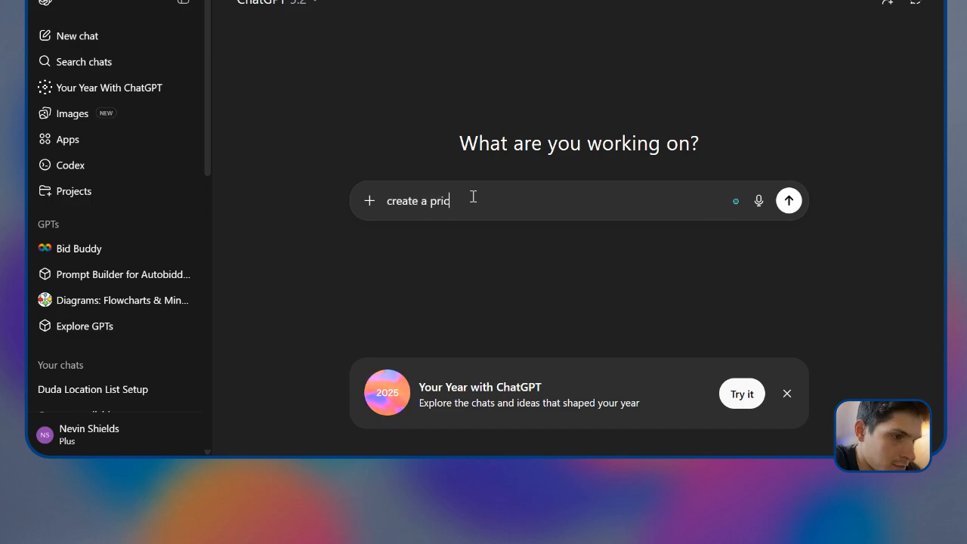
pyautogui.press('BackSpace')
pyautogui.press('BackSpace')
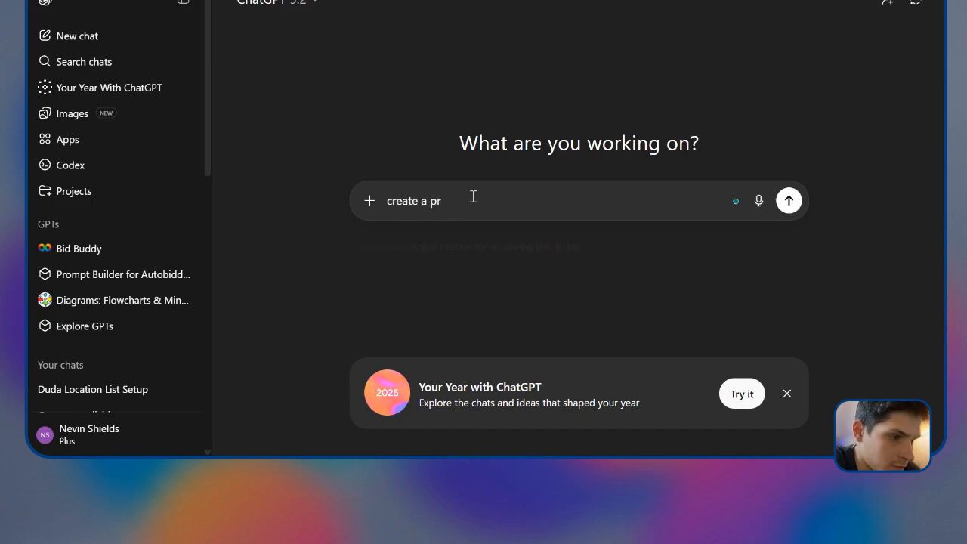
pyautogui.write('icing table for hous')
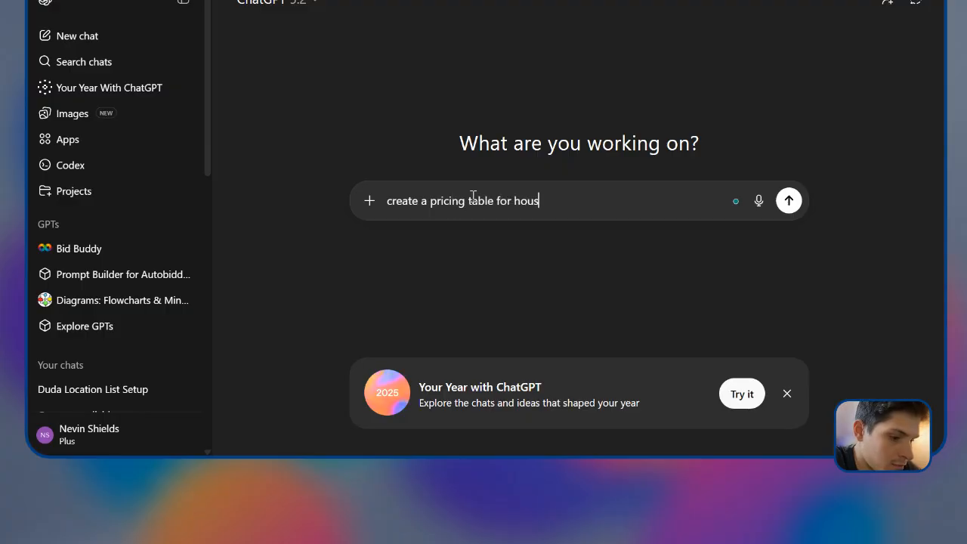
pyautogui.write('e washing showing the average cost')
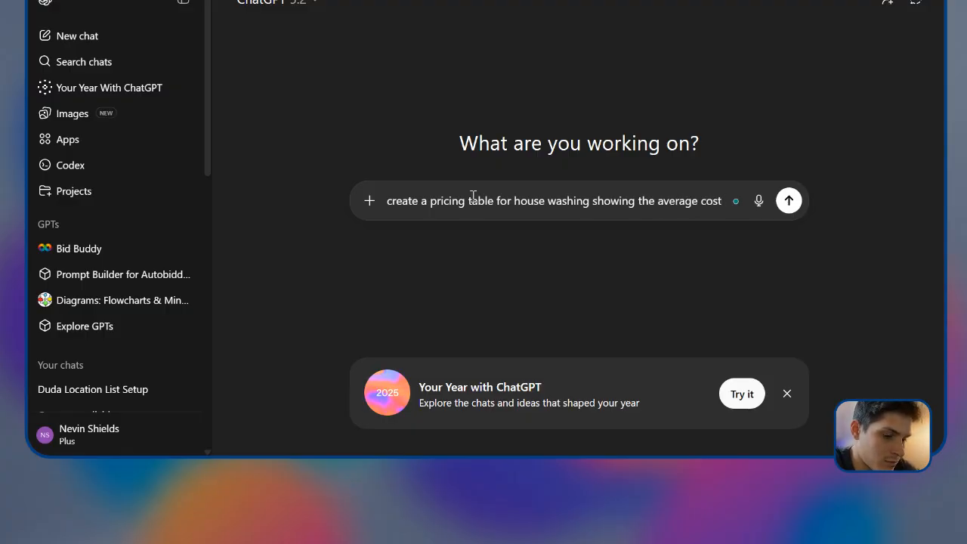
pyautogui.write(' based on a')
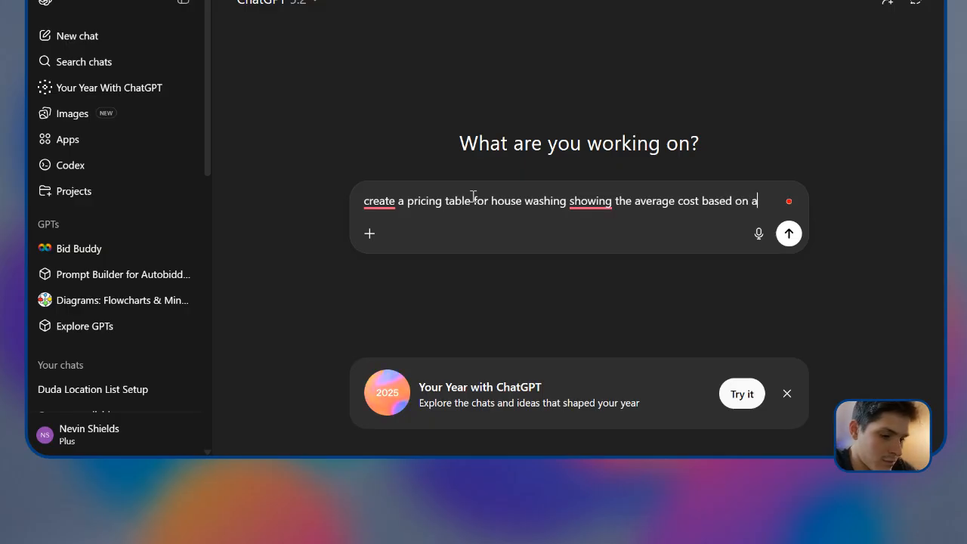
pyautogui.write('djusted variables like matieral,')
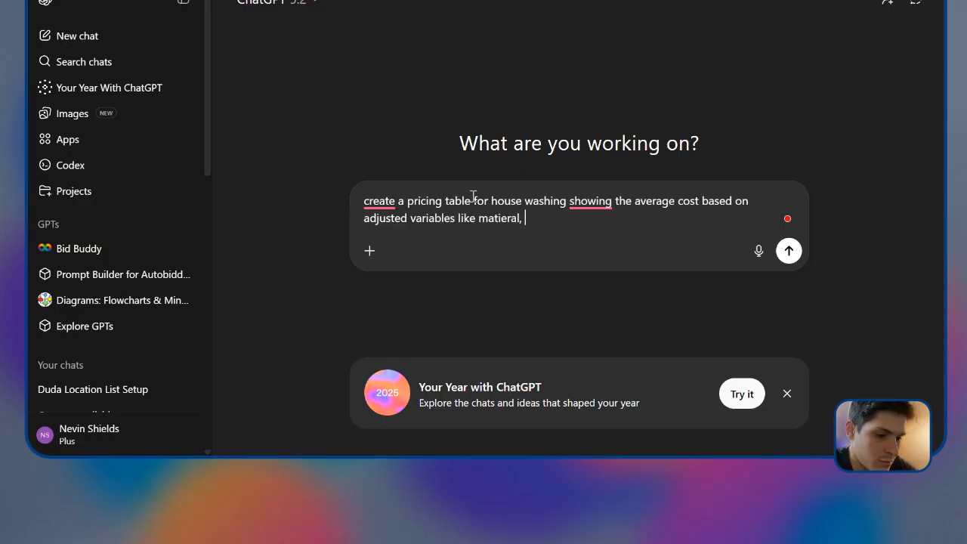
pyautogui.write(' sqft, ')
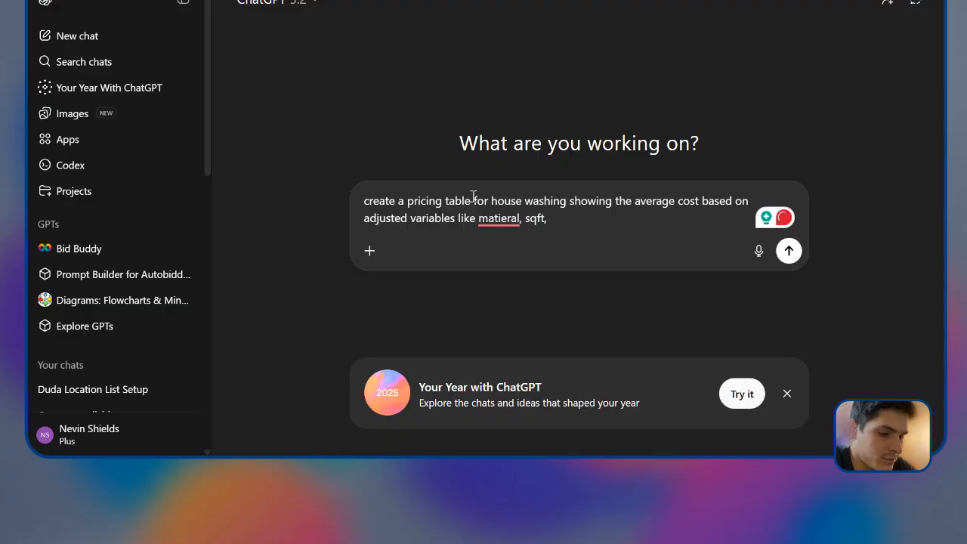
pyautogui.write('height')
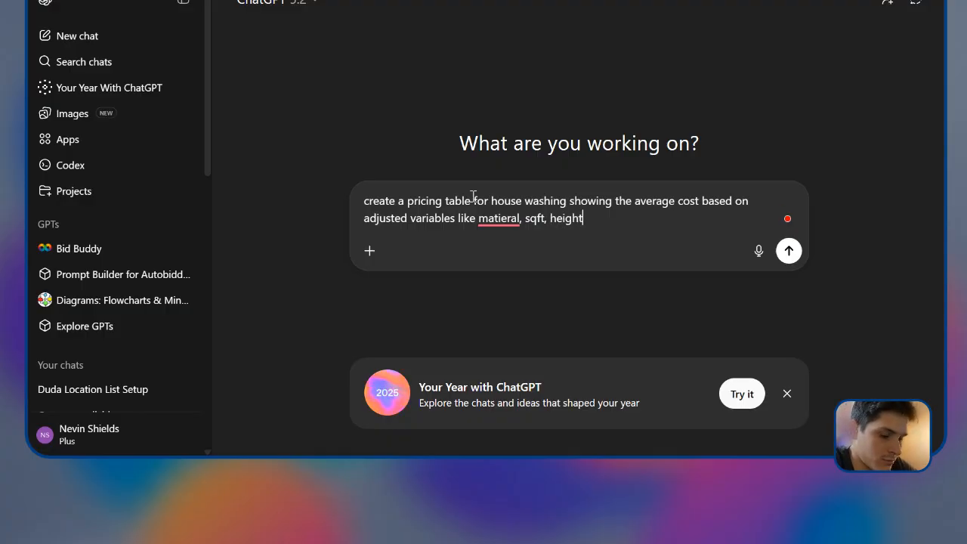
pyautogui.write(', and optimze it for seo')
pyautogui.press('Return')
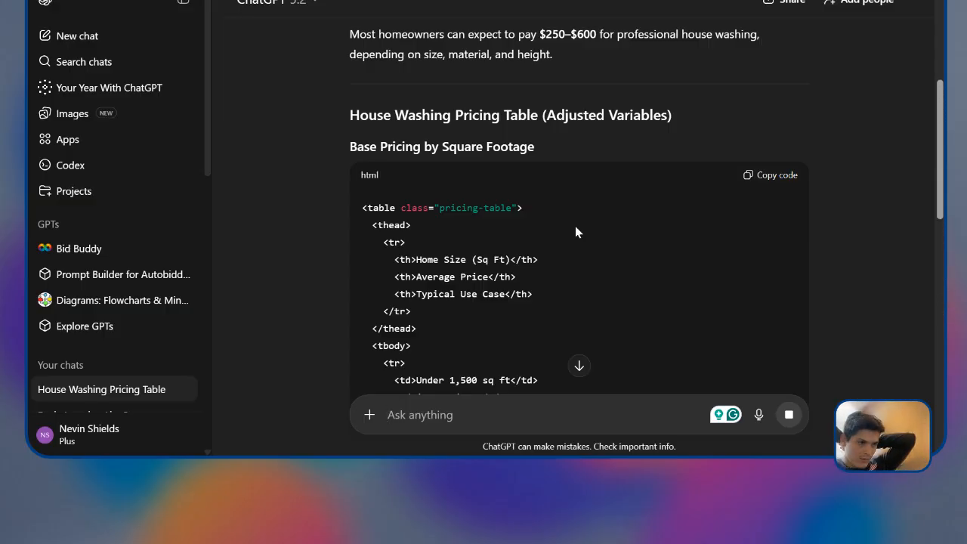
# Step: Copy the HTML code of the generated "Base Pricing by Square Footage" table and return to the service page editor
pyautogui.scroll(-12, 575, 226)
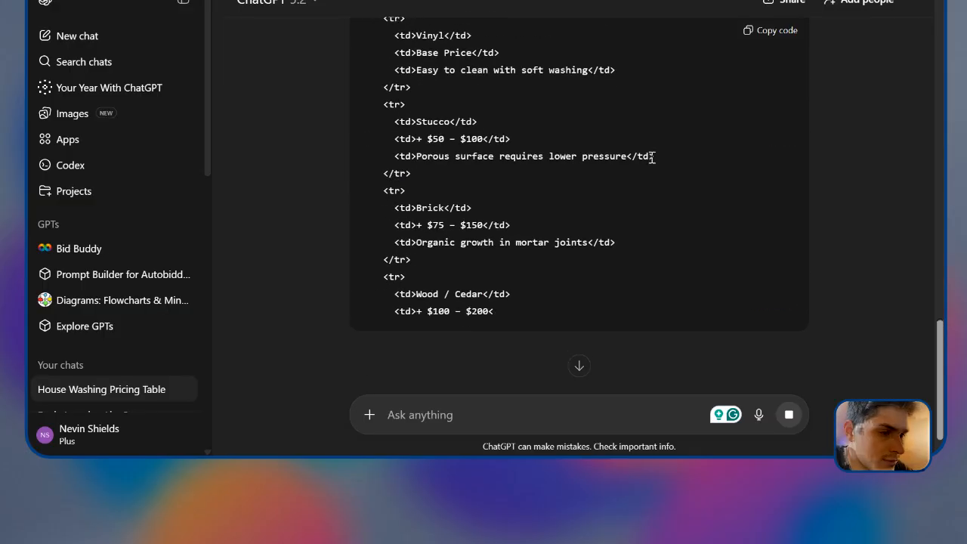
pyautogui.scroll(5, 654, 162)
pyautogui.scroll(8, 654, 162)
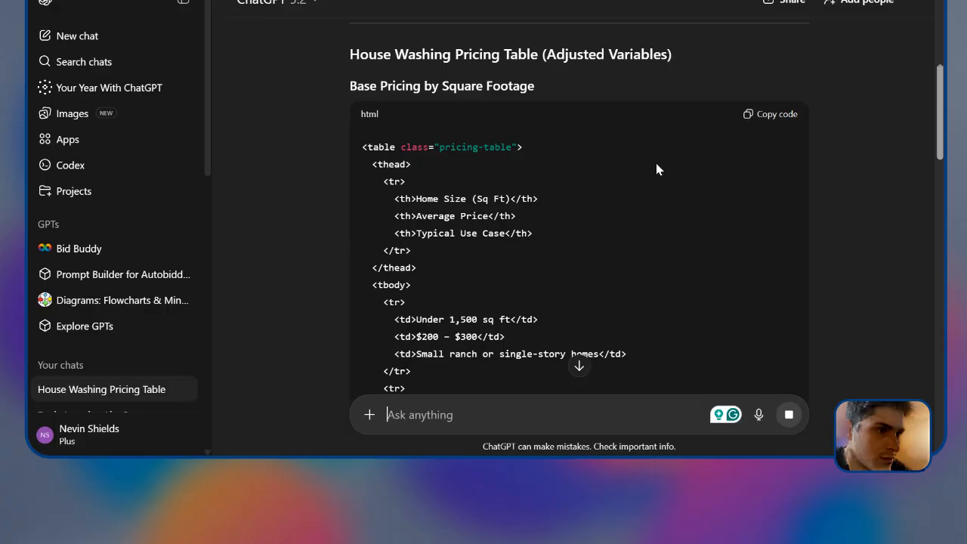
pyautogui.scroll(-7, 658, 164)
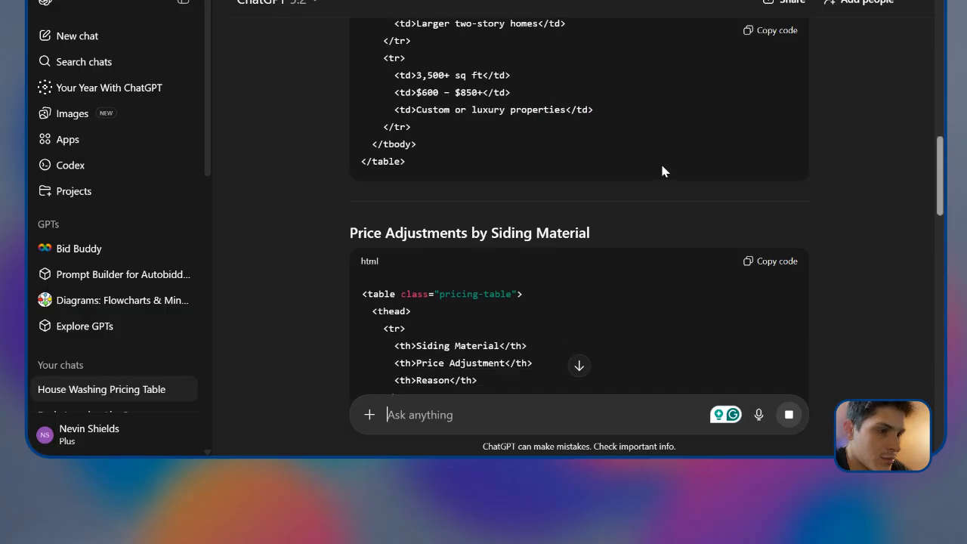
pyautogui.scroll(-12, 662, 166)
pyautogui.scroll(2, 681, 160)
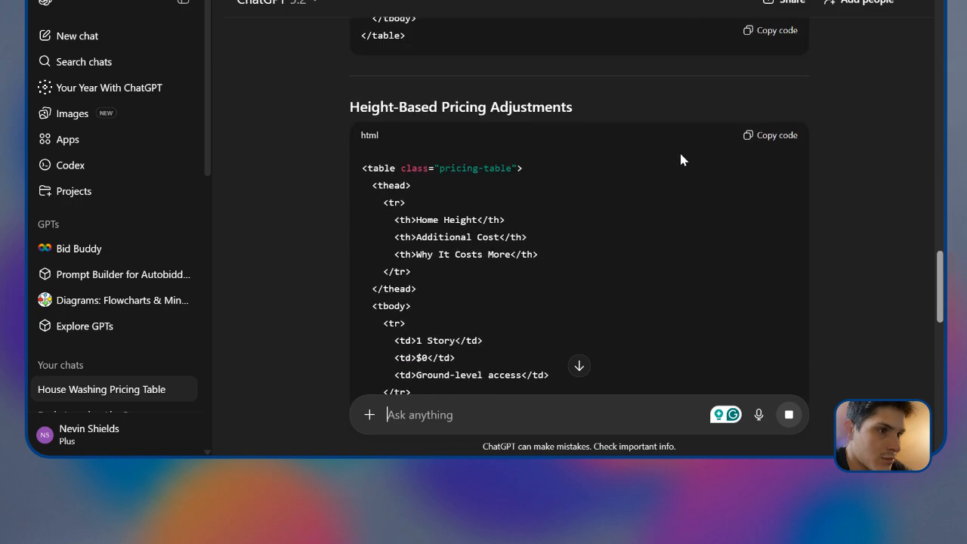
pyautogui.scroll(10, 692, 151)
pyautogui.scroll(2, 684, 151)
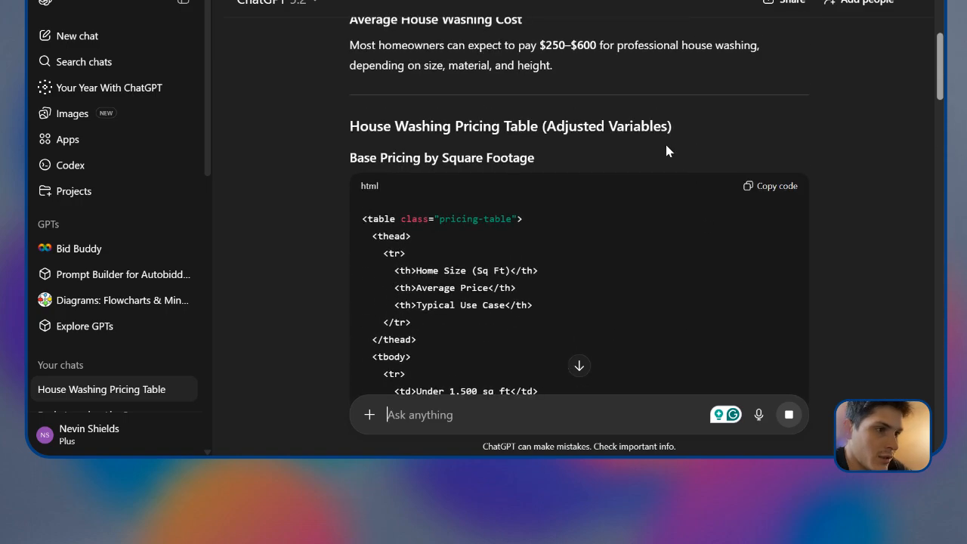
pyautogui.click(776, 186)
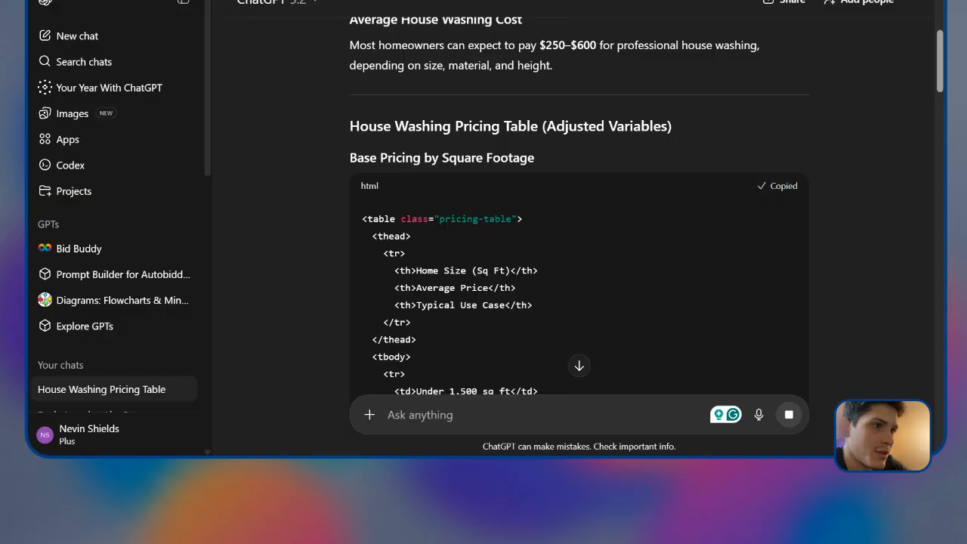
pyautogui.hotkey('ctrl', 'Tab')
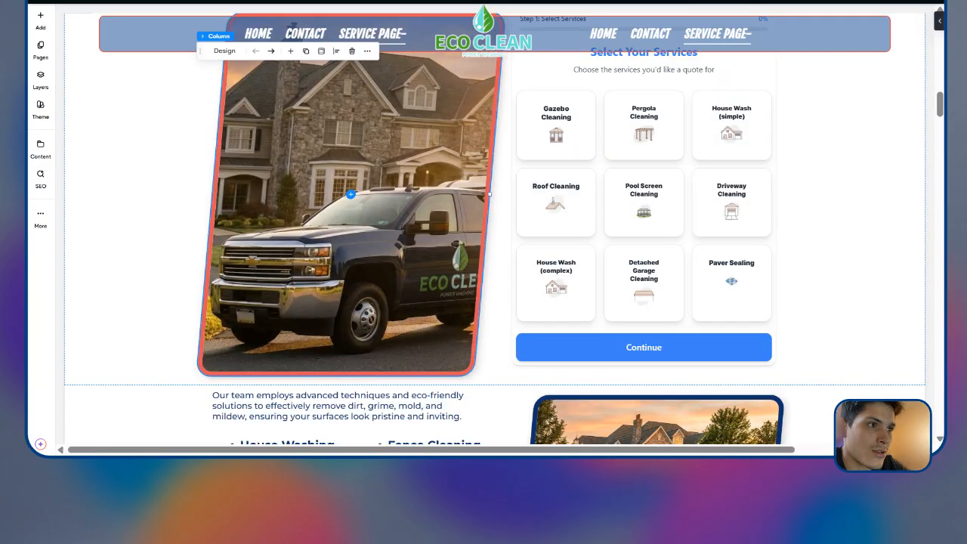
# Step: Review the service page from the instant-price calculator down to the cost breakdown section
pyautogui.scroll(2, 691, 214)
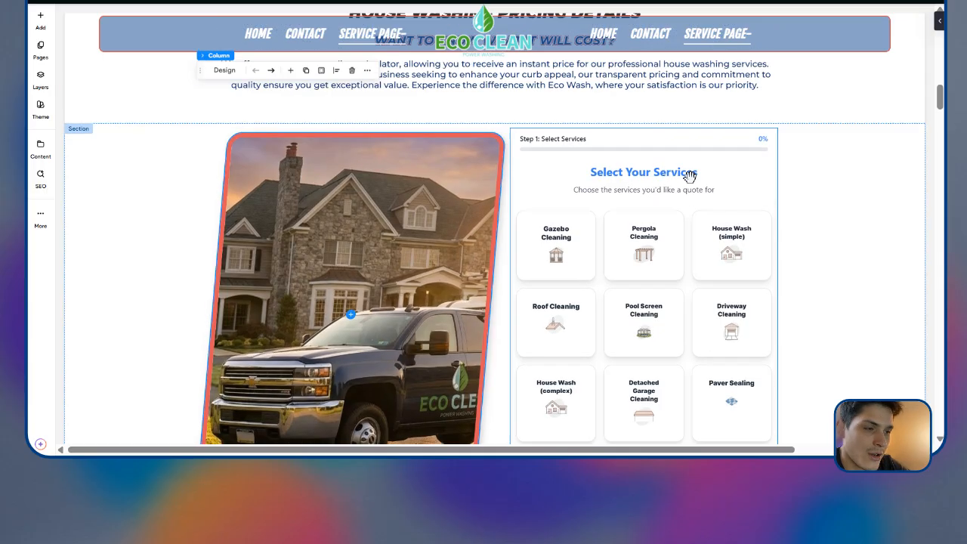
pyautogui.scroll(-2, 691, 176)
pyautogui.scroll(1, 746, 295)
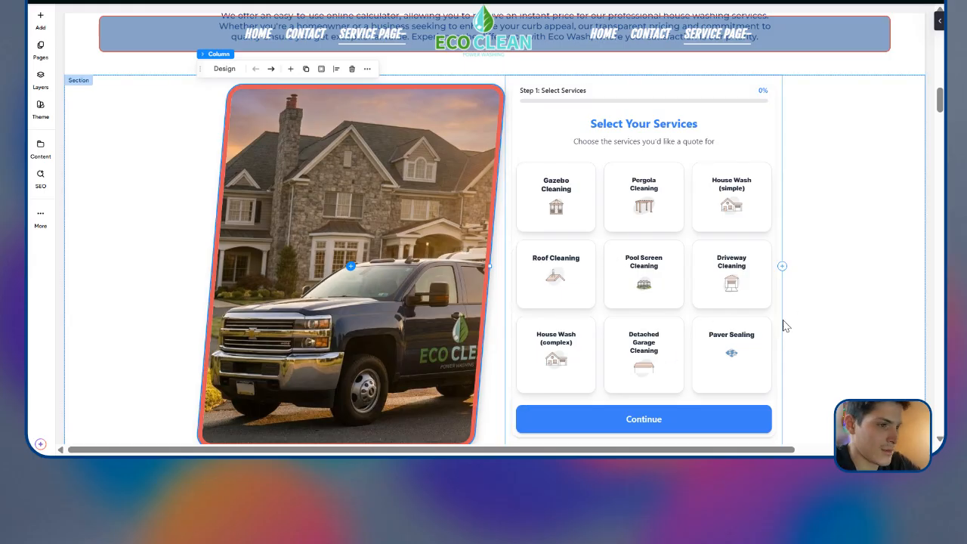
pyautogui.scroll(-4, 885, 289)
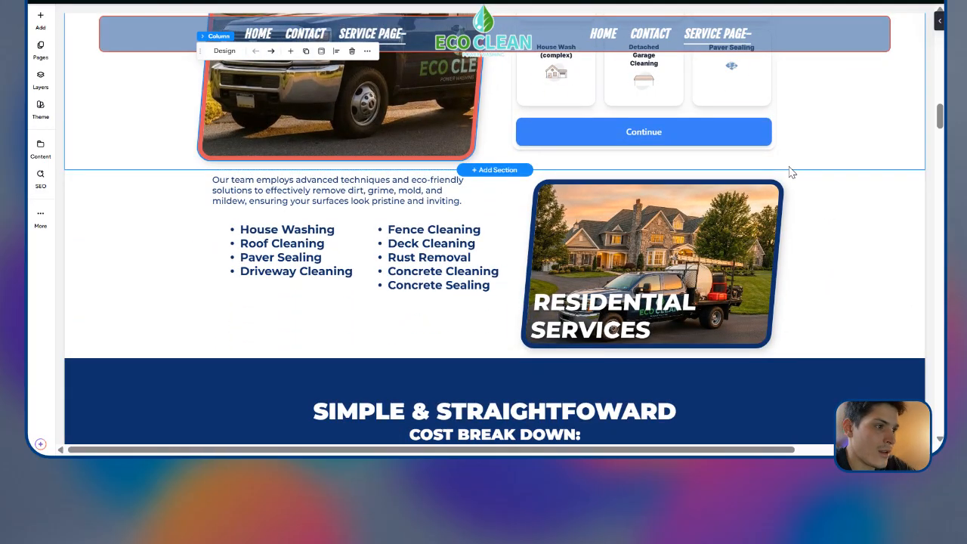
pyautogui.moveTo(789, 167); pyautogui.dragTo(798, 191)
pyautogui.scroll(10, 801, 240)
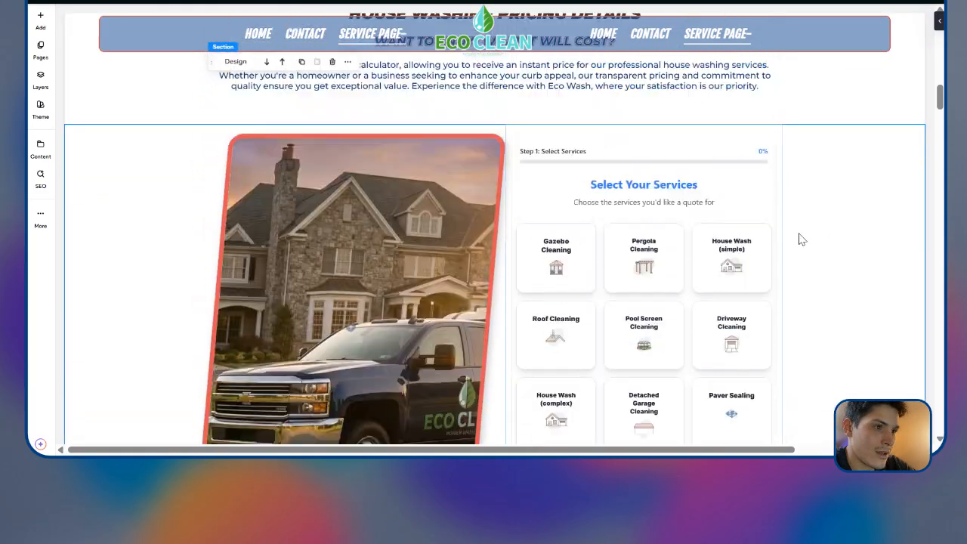
pyautogui.scroll(-6, 745, 221)
pyautogui.scroll(6, 586, 223)
pyautogui.scroll(-1, 454, 226)
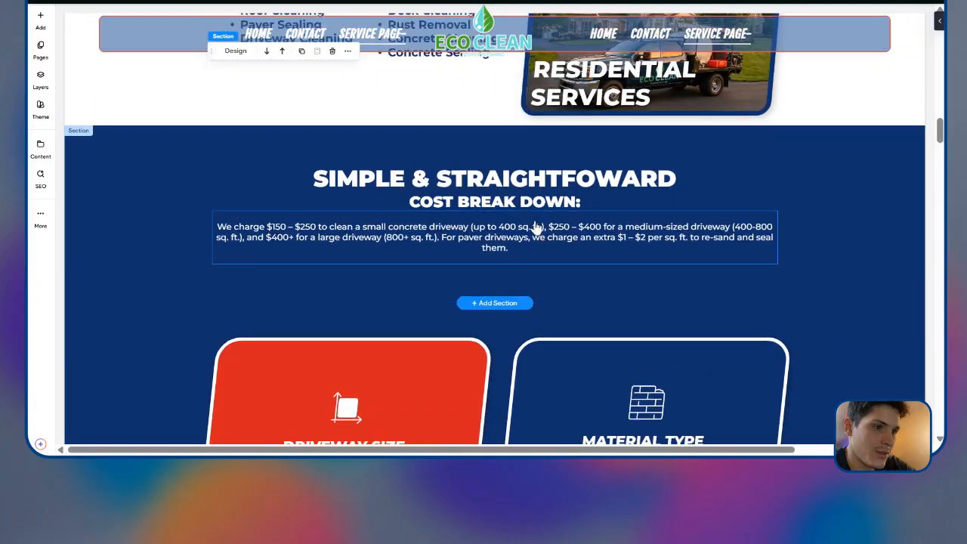
# Step: Add a blank two-column section between the residential services section and the cost breakdown section
pyautogui.scroll(2, 220, 231)
pyautogui.click(495, 237)
pyautogui.click(451, 189)
pyautogui.click(438, 198)
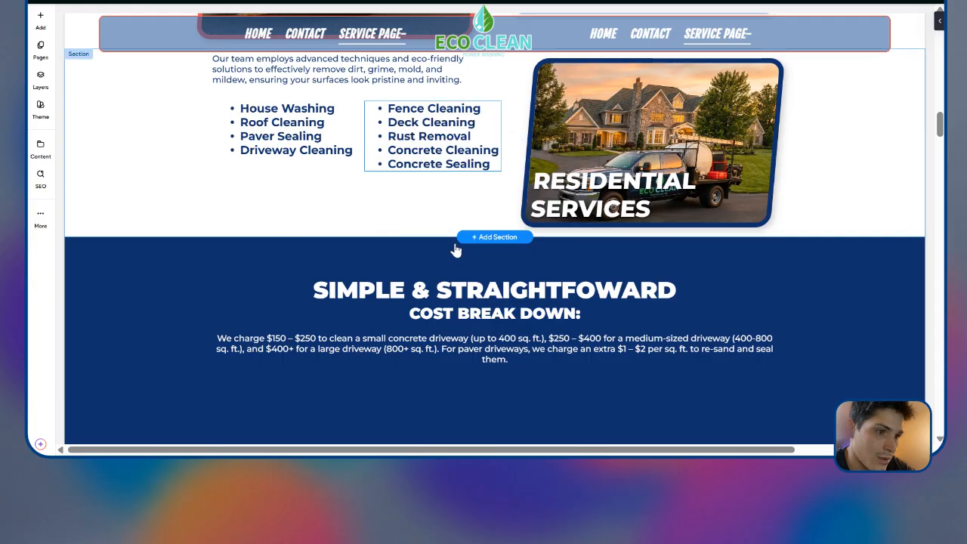
pyautogui.click(782, 315)
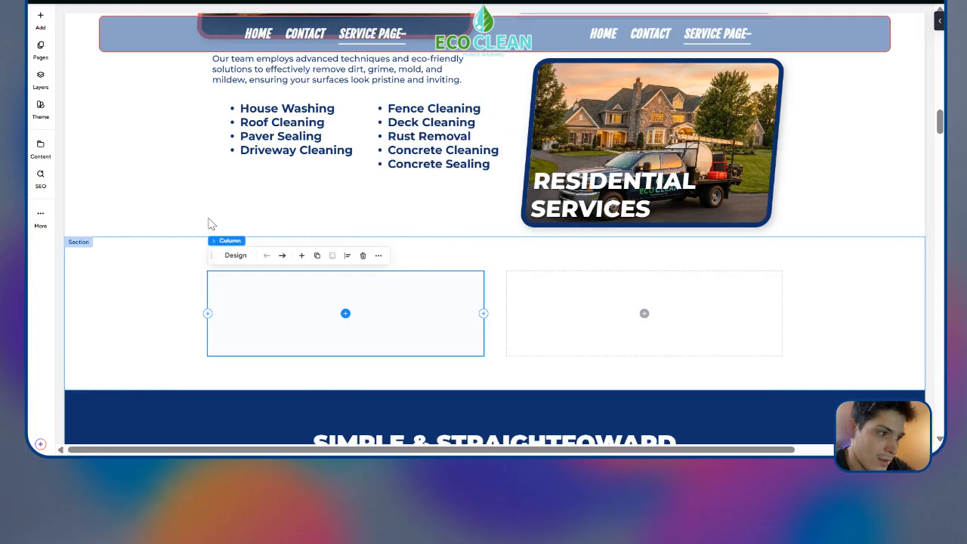
# Step: Place an HTML widget in the new section's first column and replace its placeholder with the copied square-footage pricing table code
pyautogui.click(40, 19)
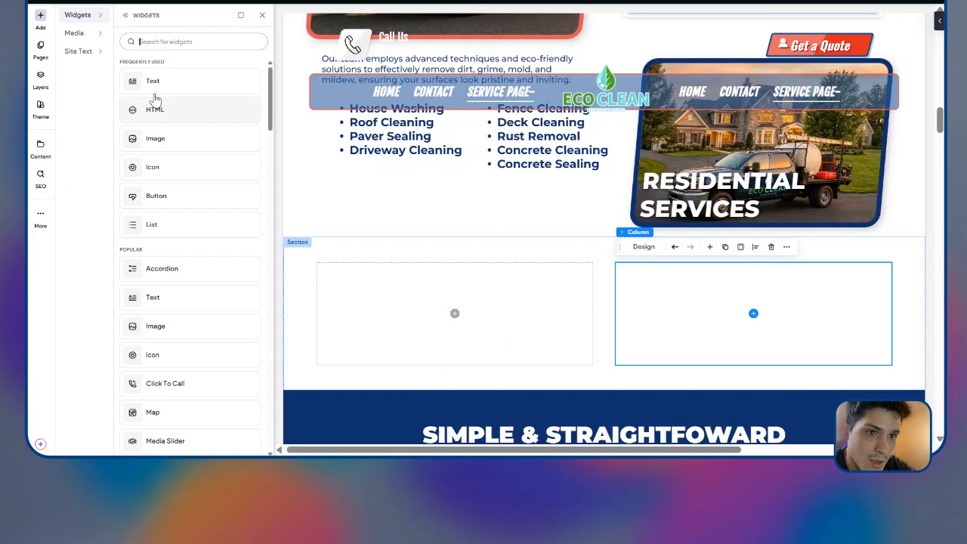
pyautogui.moveTo(148, 109); pyautogui.dragTo(367, 322)
pyautogui.doubleClick(346, 308)
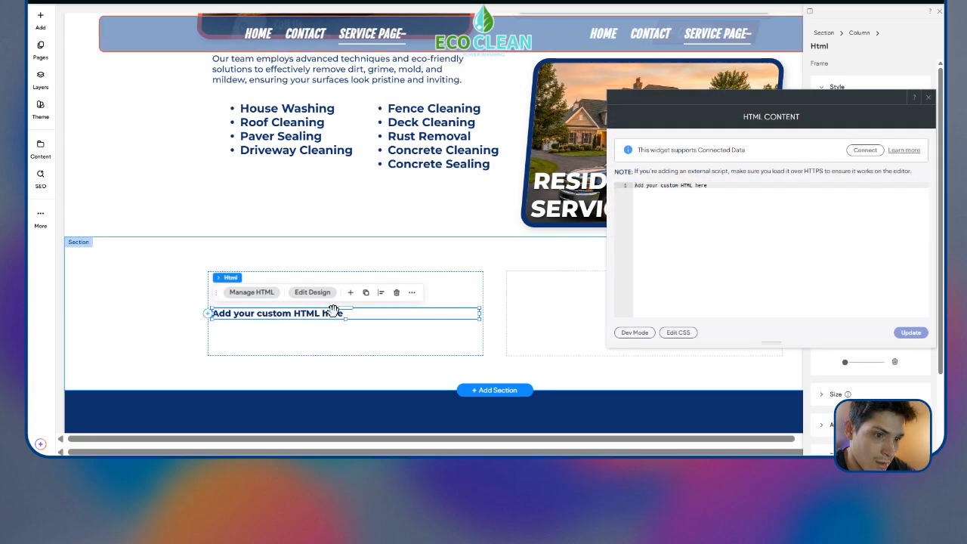
pyautogui.hotkey('ctrl', 'a')
pyautogui.hotkey('ctrl', 'v')
pyautogui.click(911, 333)
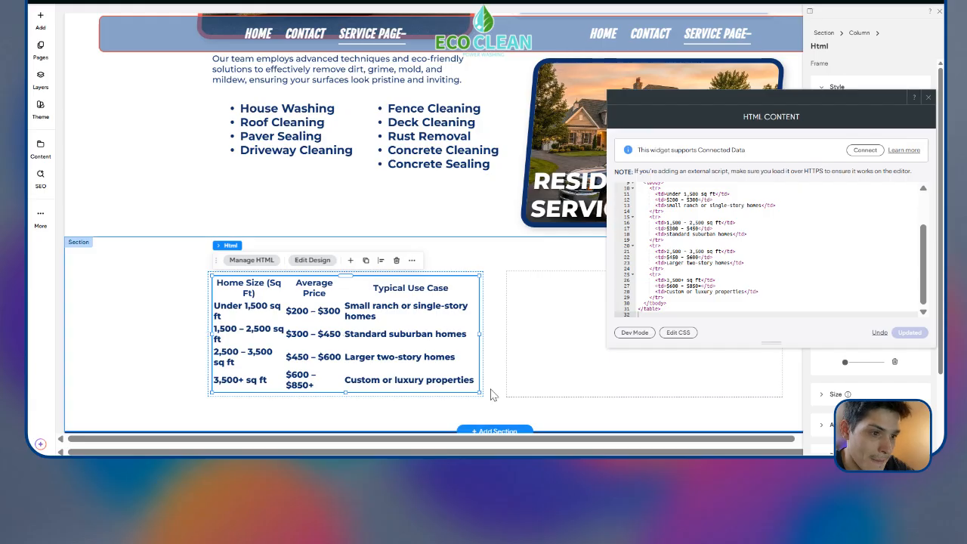
# Step: Stretch the pricing table's HTML widget taller and close its code editor
pyautogui.moveTo(481, 395); pyautogui.dragTo(501, 438)
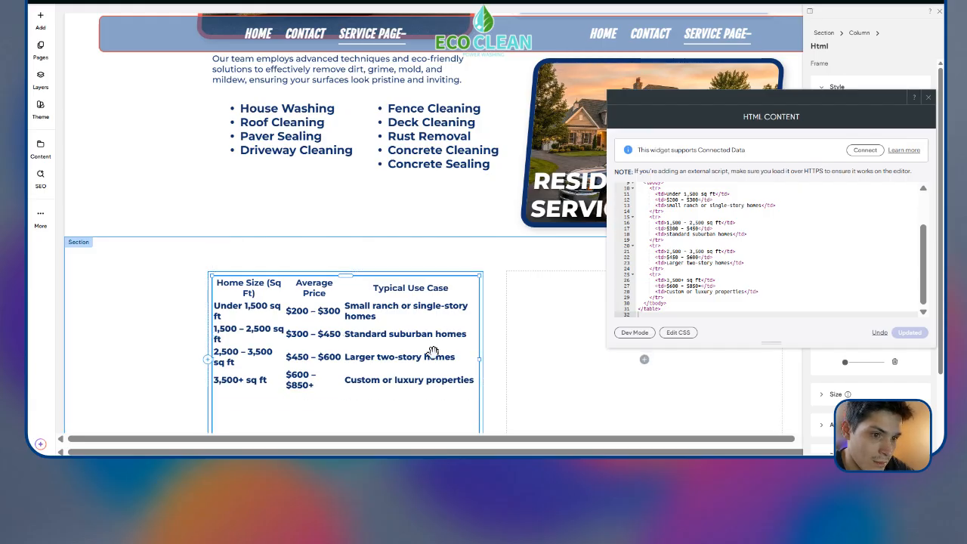
pyautogui.click(480, 359)
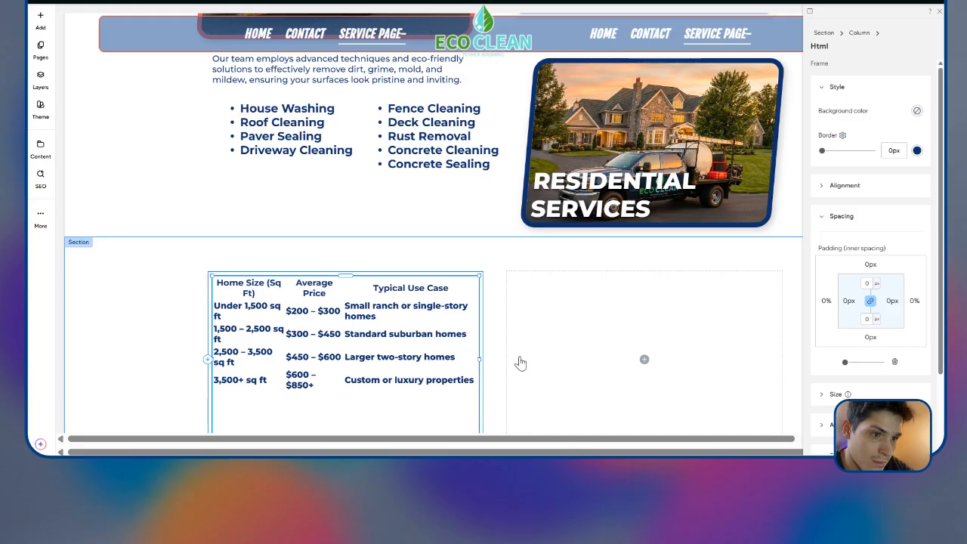
pyautogui.scroll(-2, 503, 331)
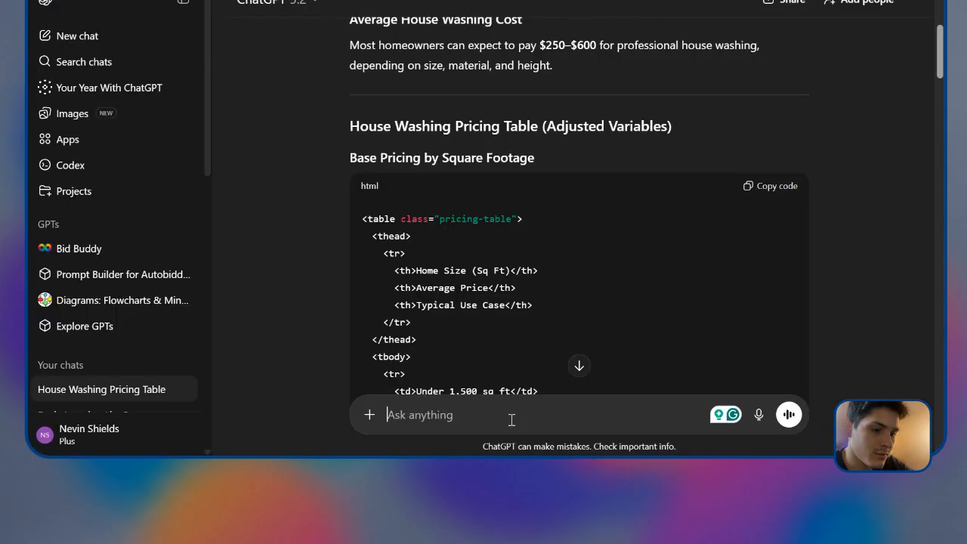
# Step: Switch to ChatGPT and ask it to format the tables so that they are easier to read, with different color rows
pyautogui.write('format the tables so that th')
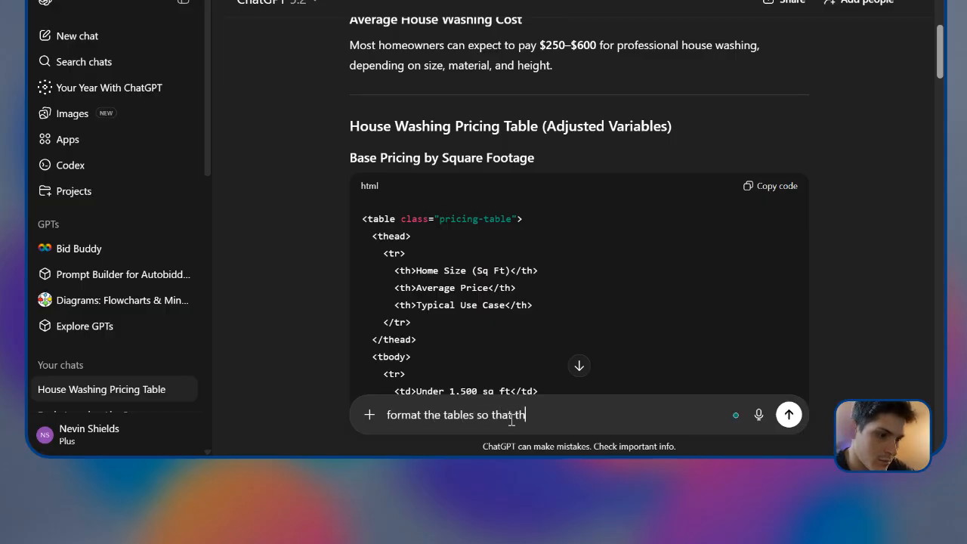
pyautogui.write('ey are easier to read')
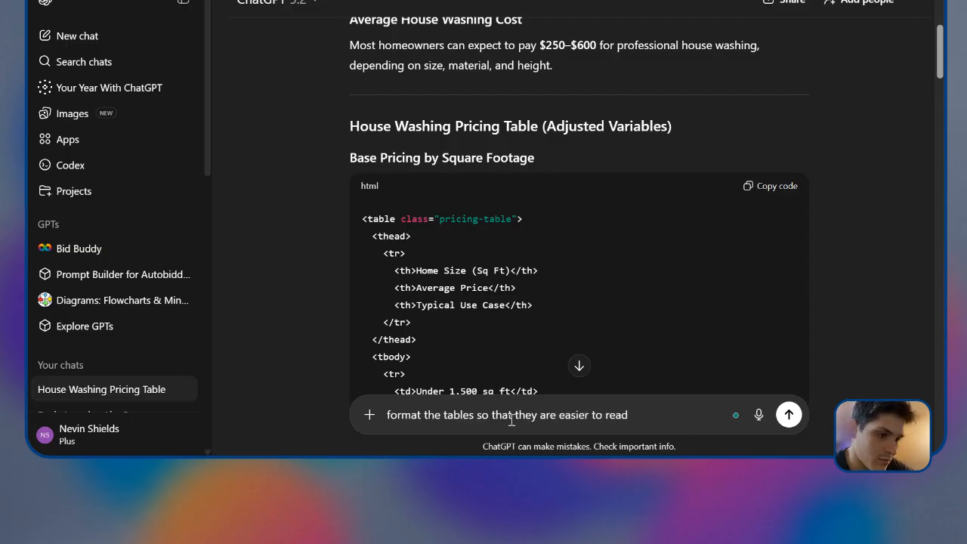
pyautogui.write(' ,')
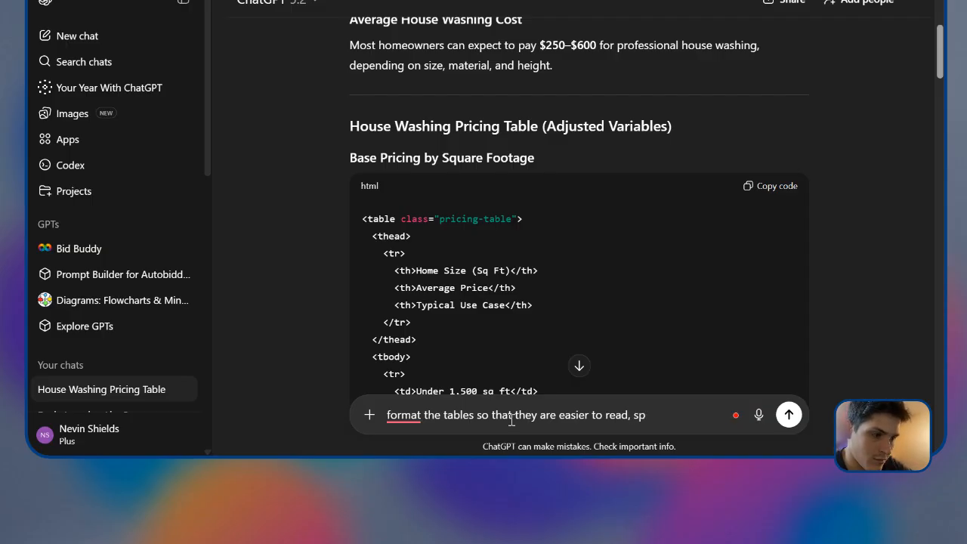
pyautogui.write(' dif')
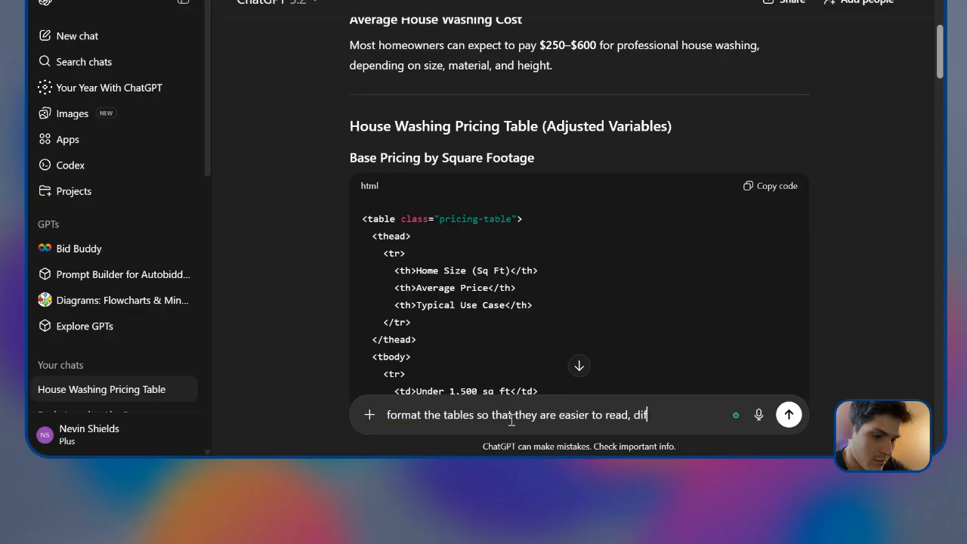
pyautogui.write('erent color rows')
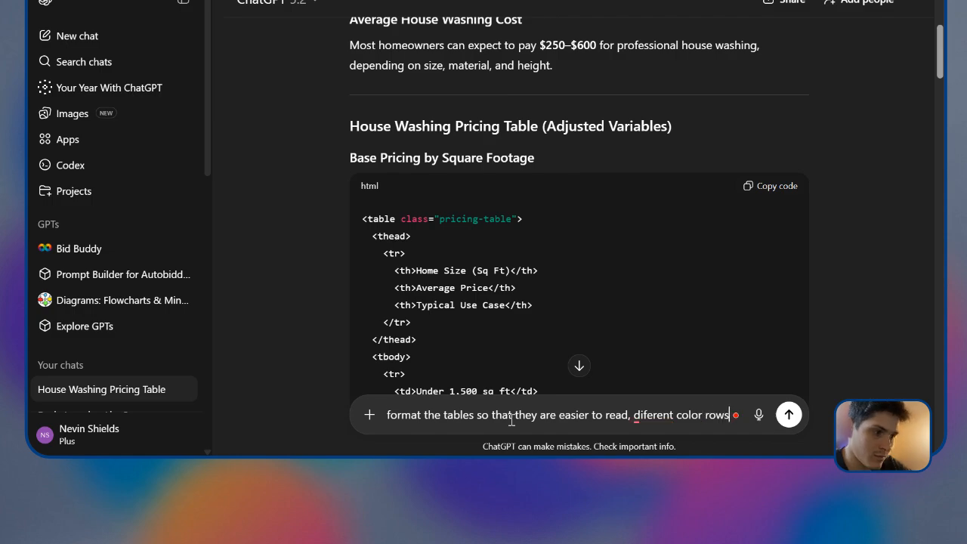
pyautogui.press('Return')
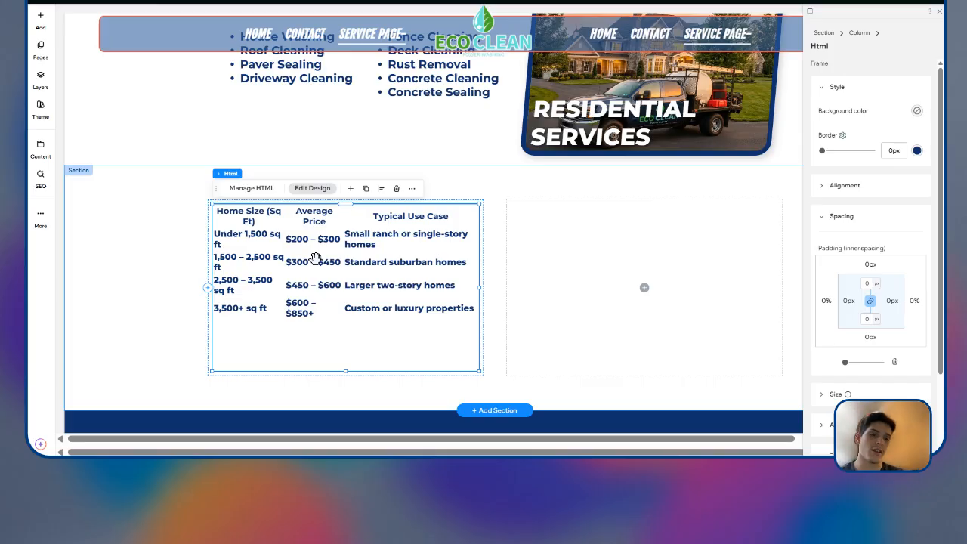
# Step: Return to the service page editor and review the sections around and below the pricing table, down to the quote and call banner
pyautogui.scroll(3, 316, 257)
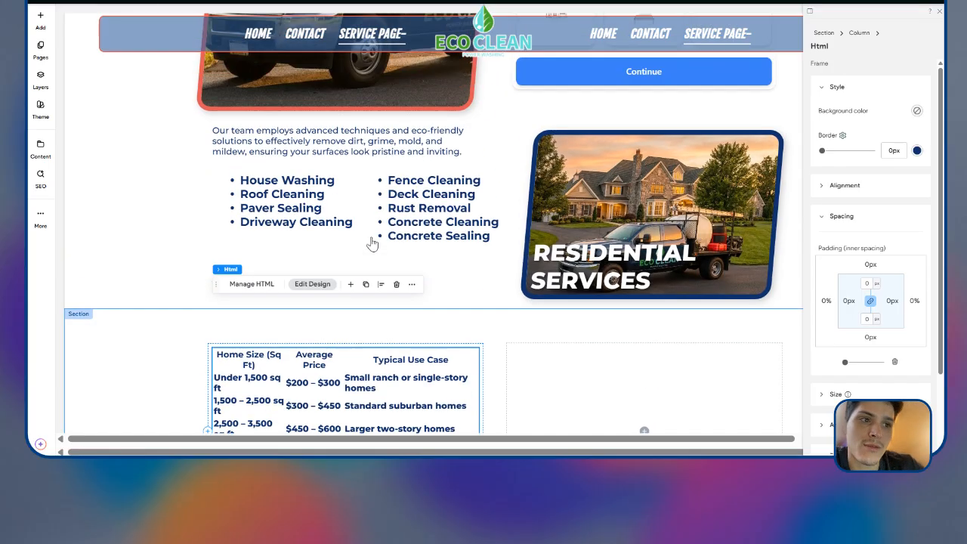
pyautogui.scroll(-4, 555, 242)
pyautogui.scroll(-8, 556, 242)
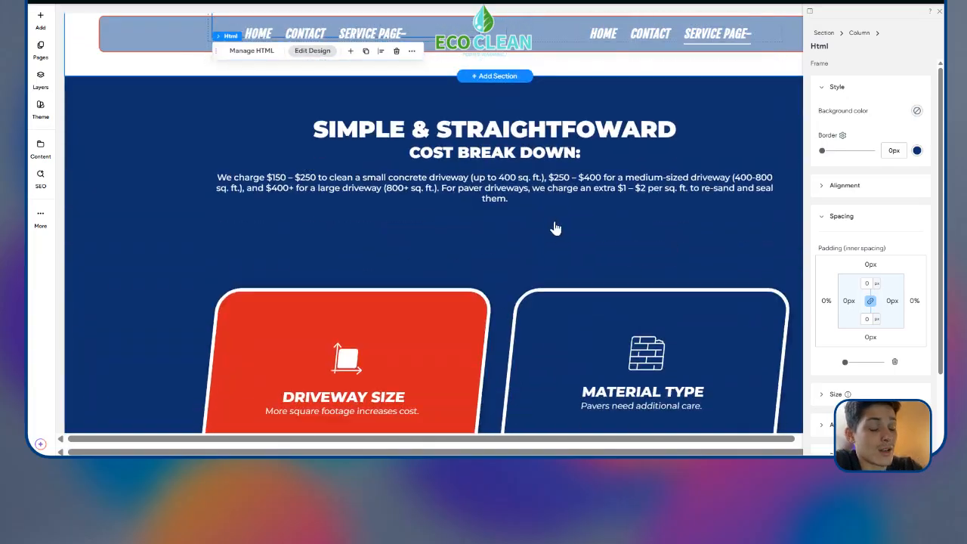
pyautogui.scroll(5, 529, 212)
pyautogui.scroll(-5, 530, 201)
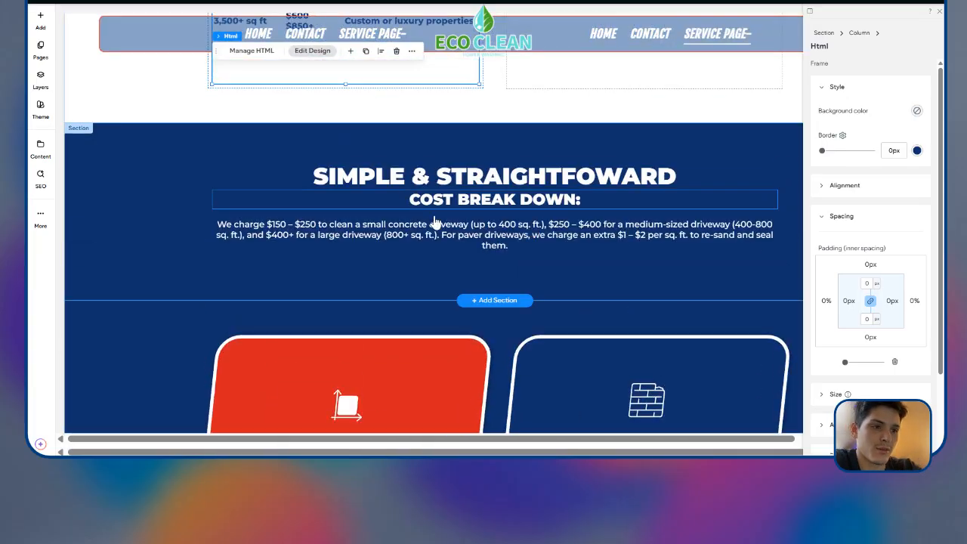
pyautogui.scroll(2, 452, 136)
pyautogui.scroll(-15, 458, 153)
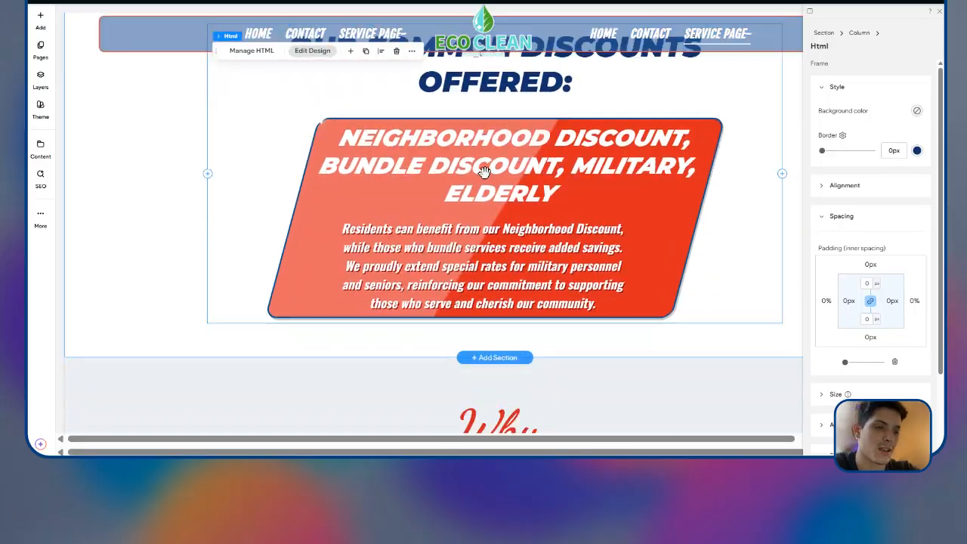
pyautogui.scroll(-4, 544, 203)
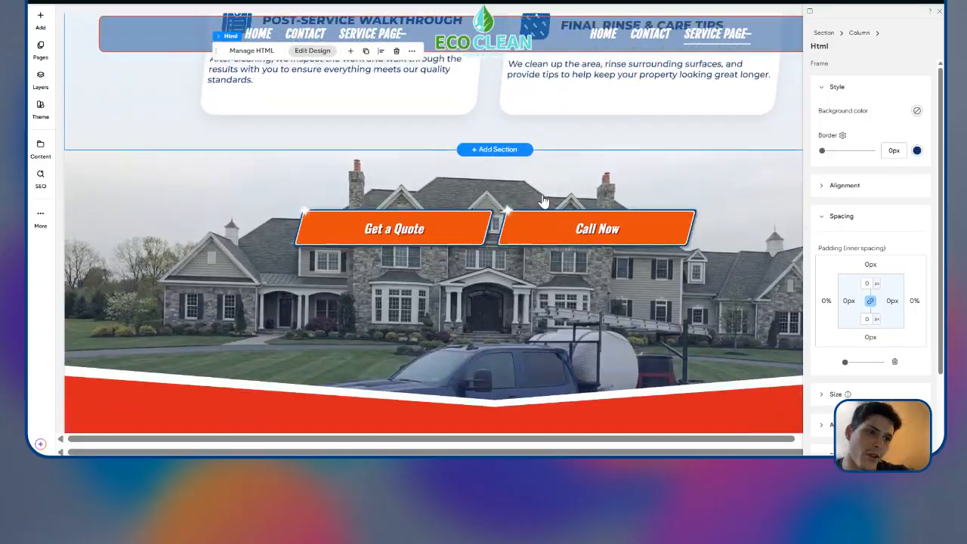
pyautogui.scroll(18, 557, 198)
pyautogui.scroll(-8, 625, 229)
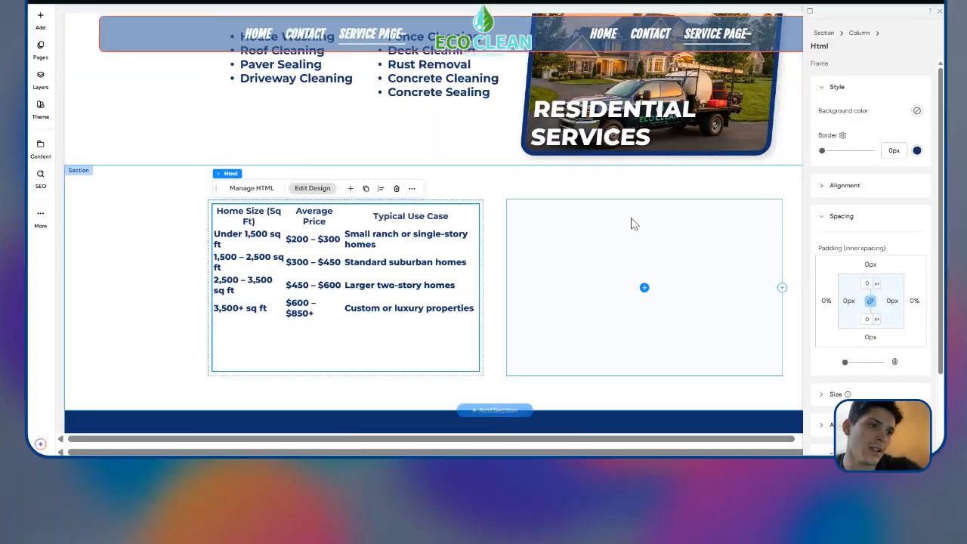
pyautogui.scroll(-10, 622, 226)
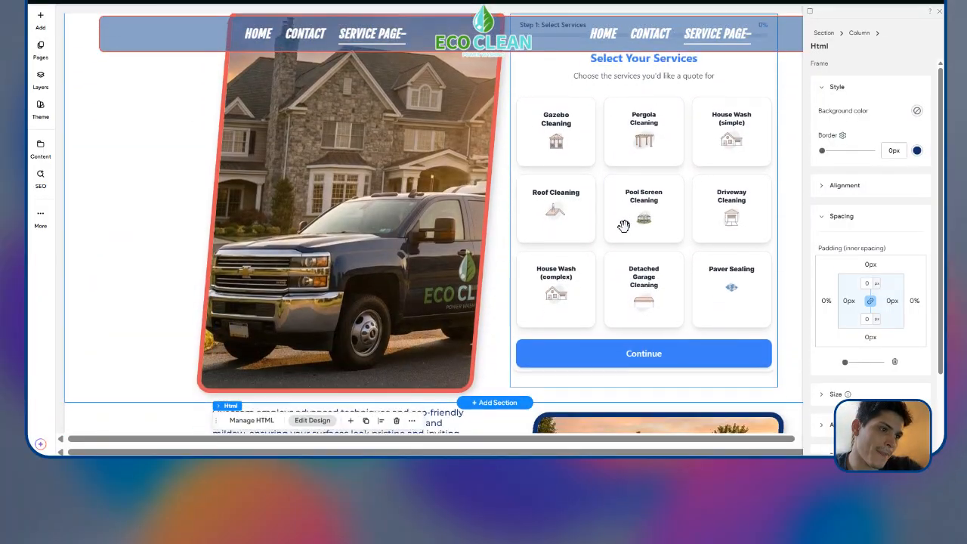
# Step: Copy the "CSS (Add Once)" striped-row styling code from ChatGPT and return to the service page editor
pyautogui.click(620, 2)
pyautogui.scroll(-20, 608, 173)
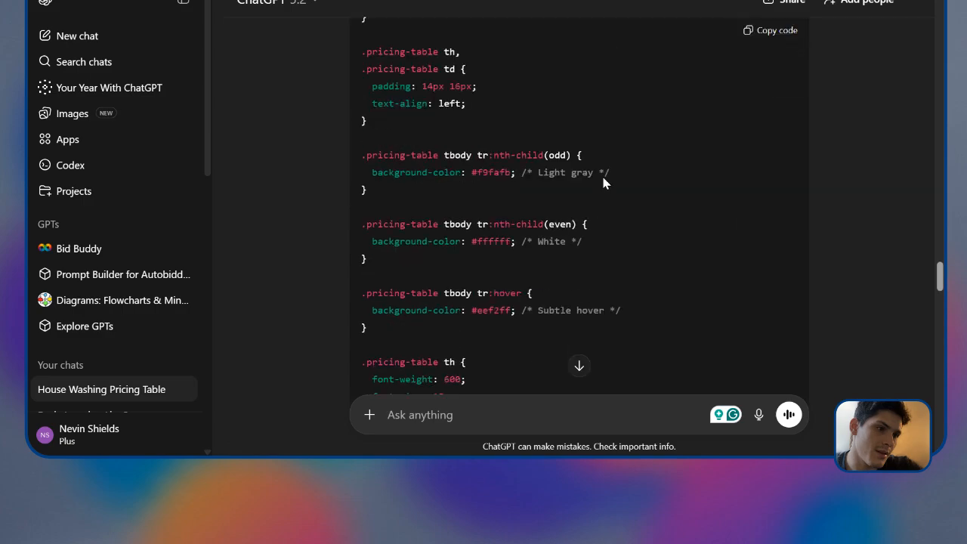
pyautogui.scroll(20, 600, 183)
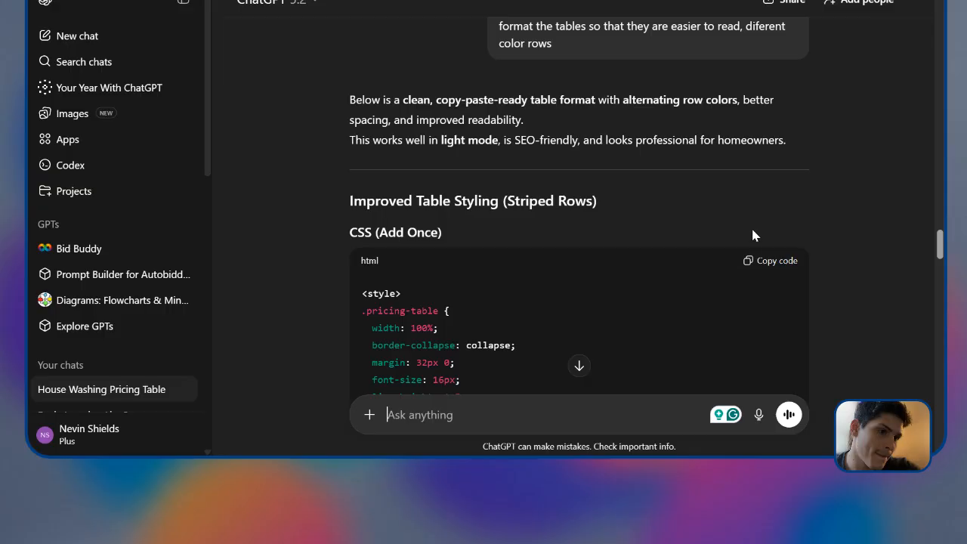
pyautogui.click(782, 267)
pyautogui.hotkey('alt', 'Tab')
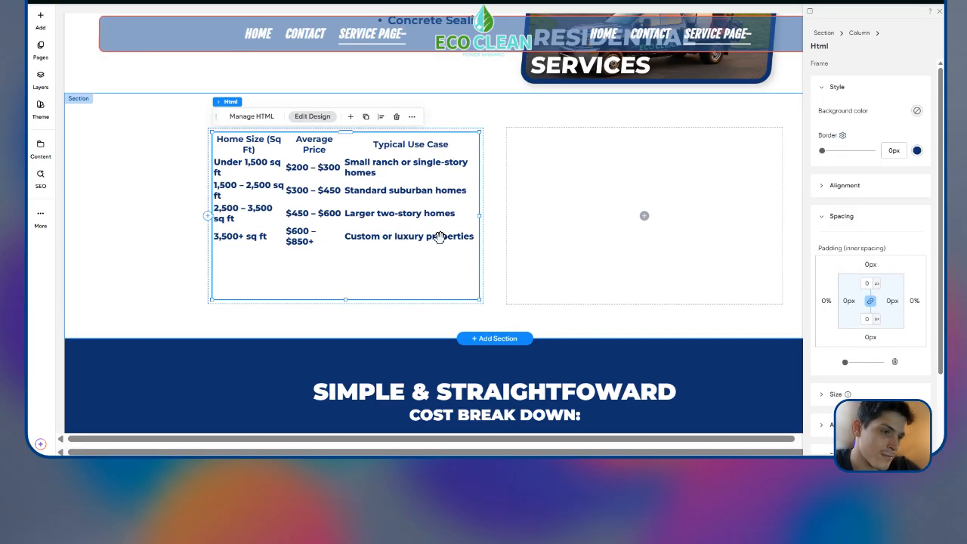
# Step: Replace the pricing table widget's entire HTML with the copied striped-row styling code and update it
pyautogui.click(251, 116)
pyautogui.click(721, 217)
pyautogui.hotkey('ctrl', 'a')
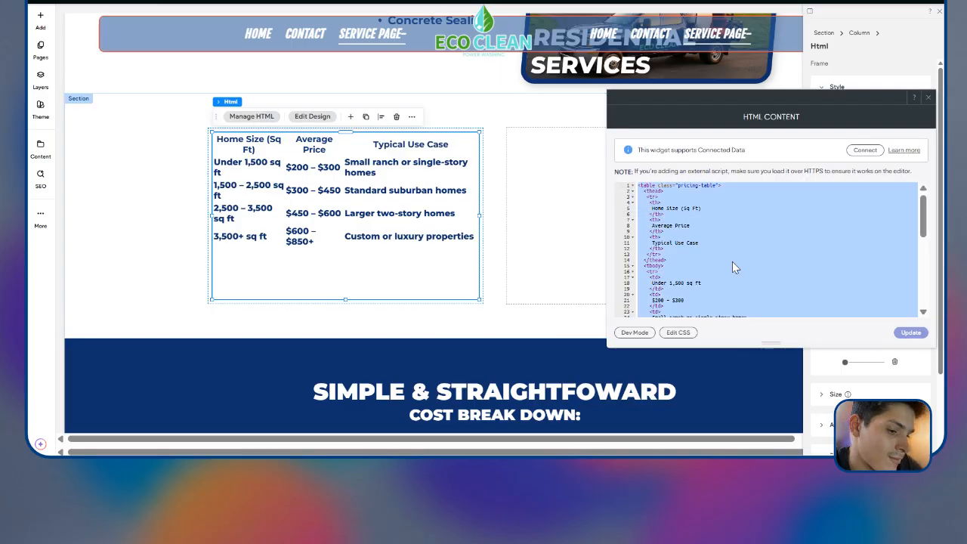
pyautogui.hotkey('ctrl', 'v')
pyautogui.click(910, 332)
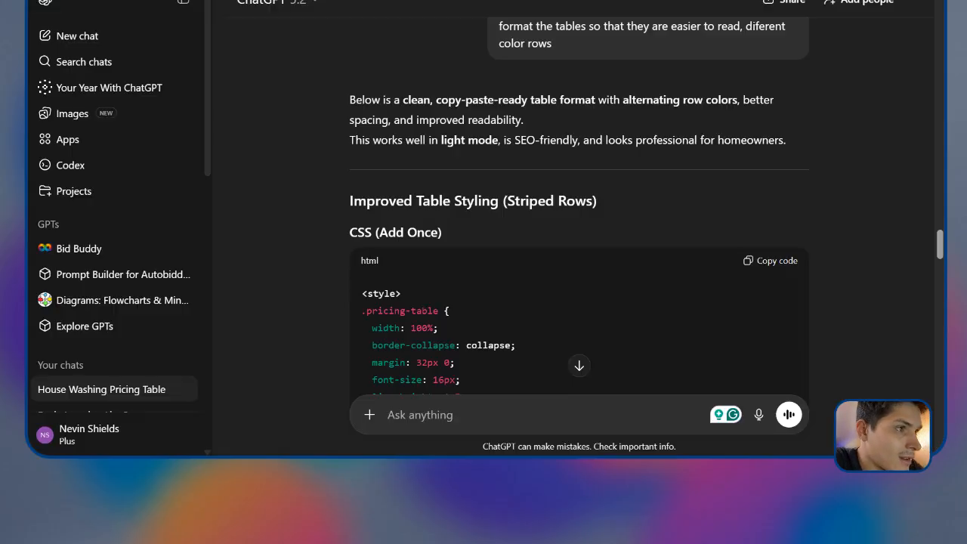
# Step: Copy the "House Washing Prices by Square Footage" table code from ChatGPT and return to the widget's HTML editor
pyautogui.scroll(-3, 615, 242)
pyautogui.scroll(3, 650, 219)
pyautogui.scroll(3, 664, 220)
pyautogui.scroll(-15, 686, 215)
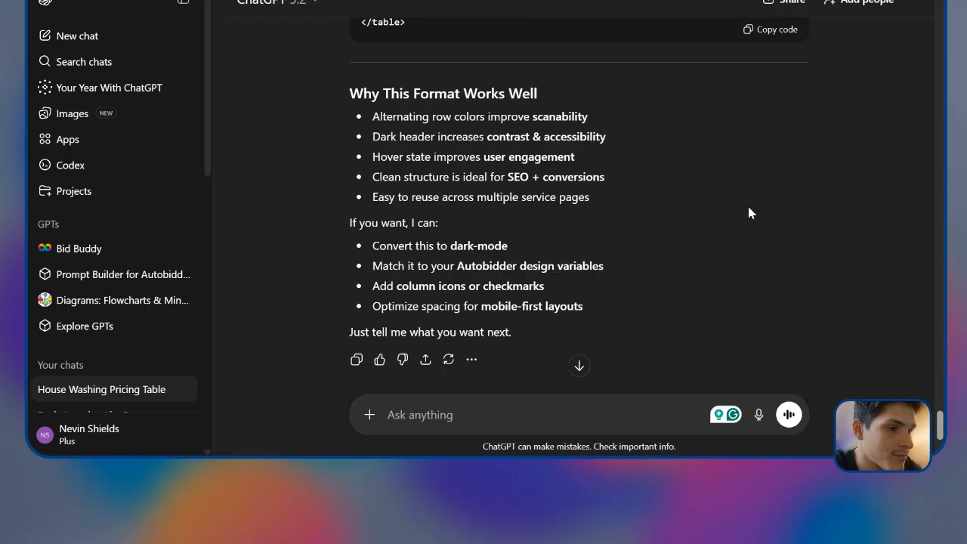
pyautogui.scroll(10, 751, 215)
pyautogui.scroll(10, 758, 199)
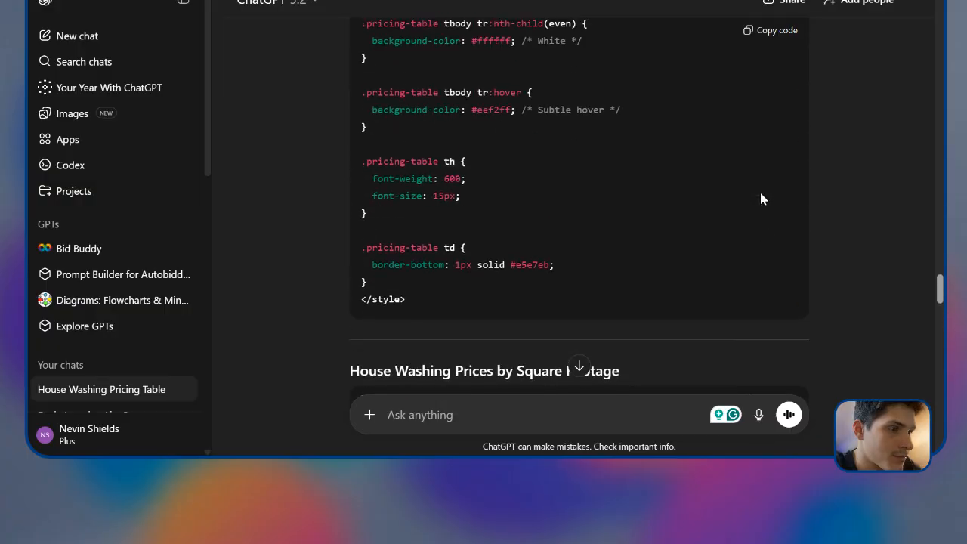
pyautogui.scroll(-3, 761, 199)
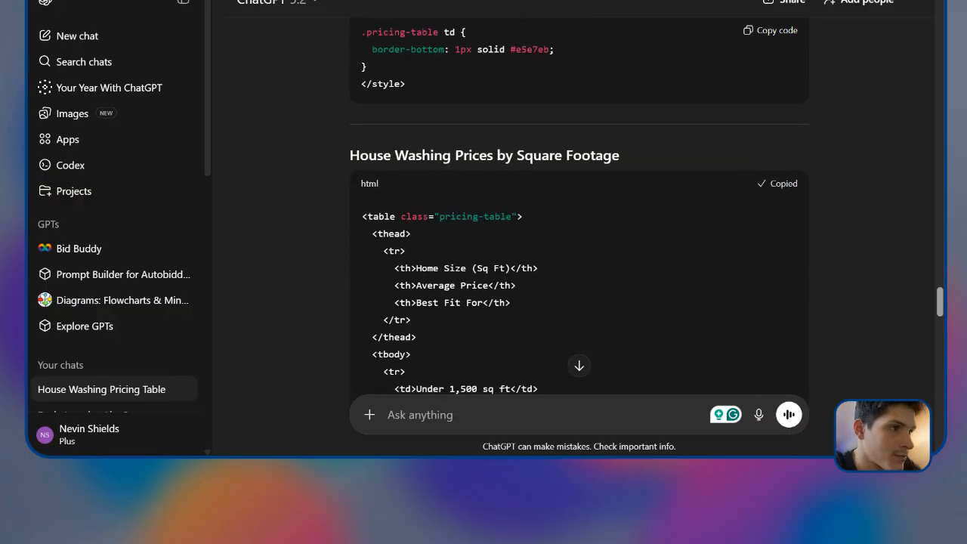
pyautogui.click(453, 1)
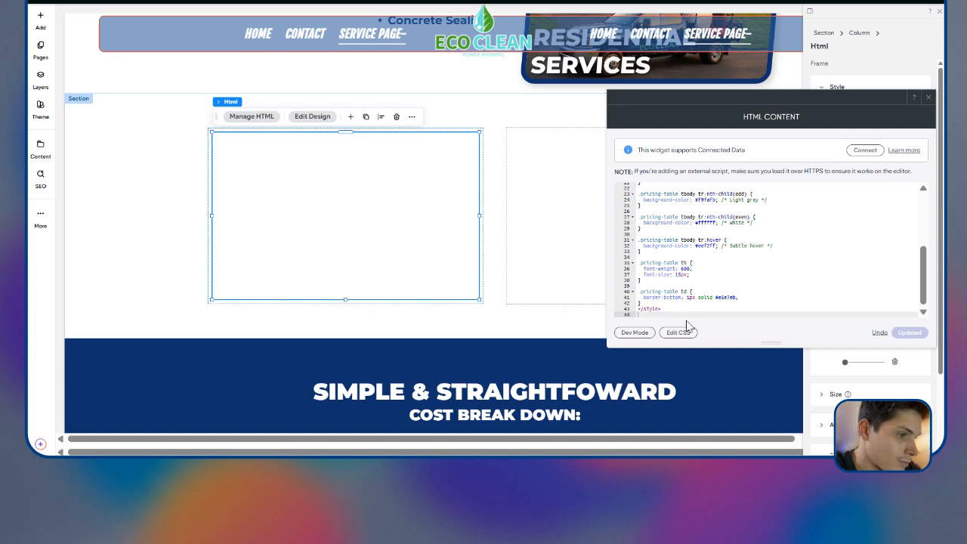
# Step: Add the copied square-footage table code below the styling code, update the widget and enlarge it to fit the table
pyautogui.hotkey('ctrl', 'v')
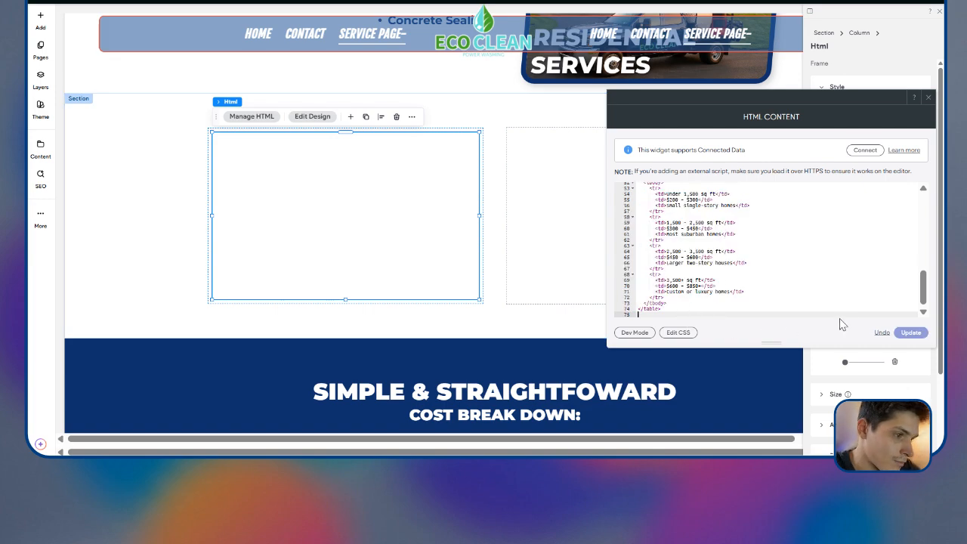
pyautogui.click(911, 334)
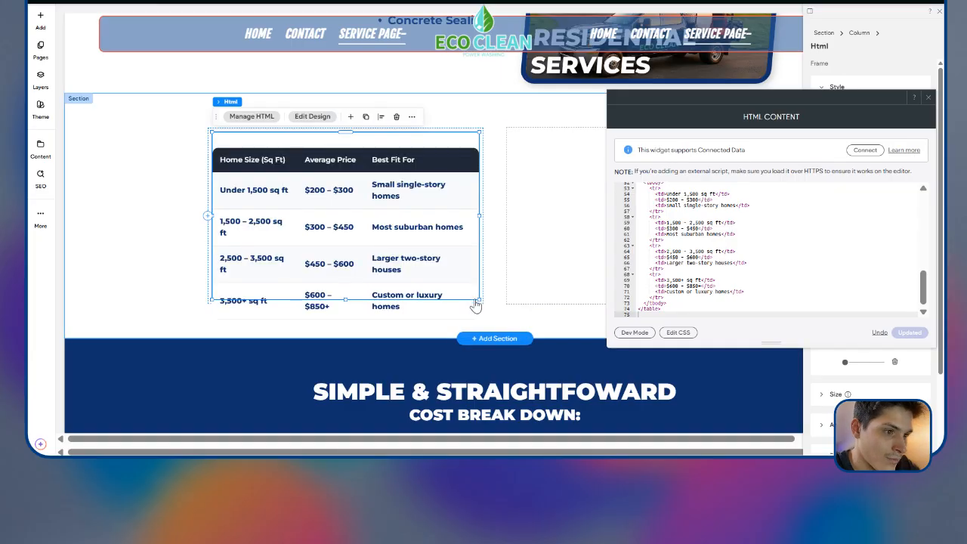
pyautogui.moveTo(479, 298); pyautogui.dragTo(520, 320)
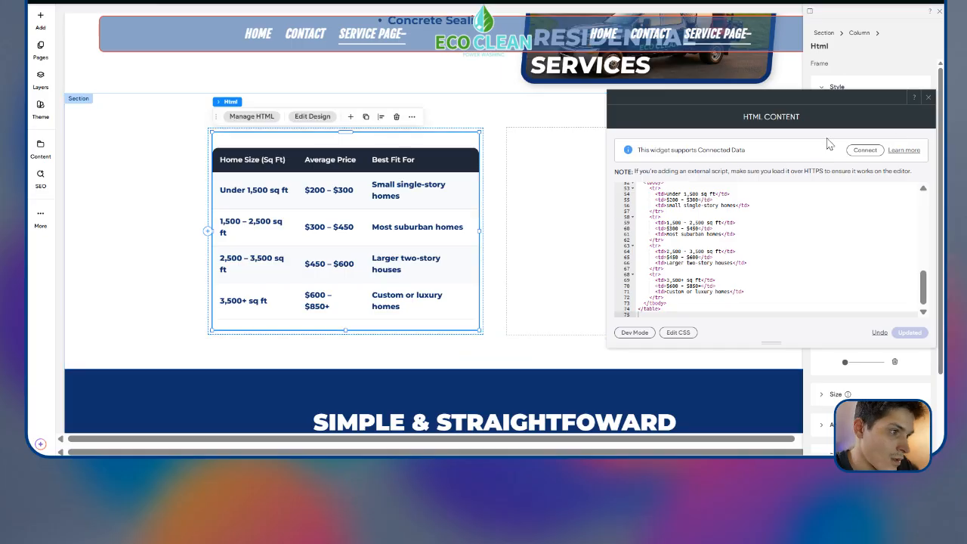
pyautogui.click(928, 99)
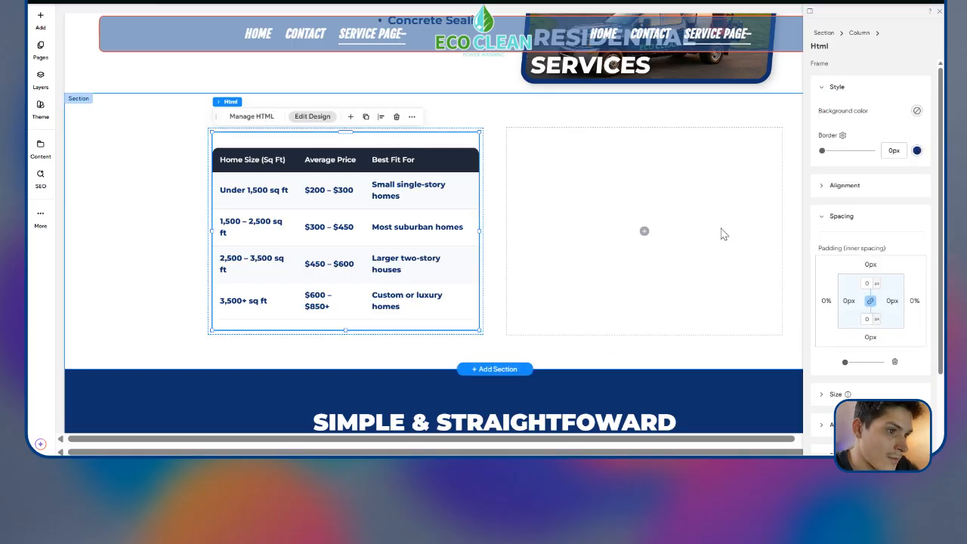
# Step: Add a third column to the pricing section and lengthen the table widget to fit all of its rows
pyautogui.click(782, 232)
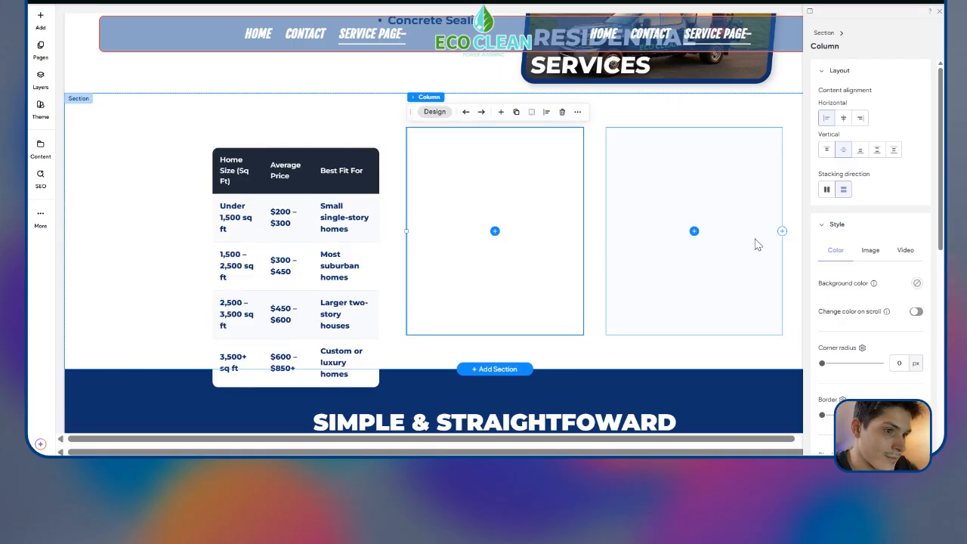
pyautogui.click(371, 321)
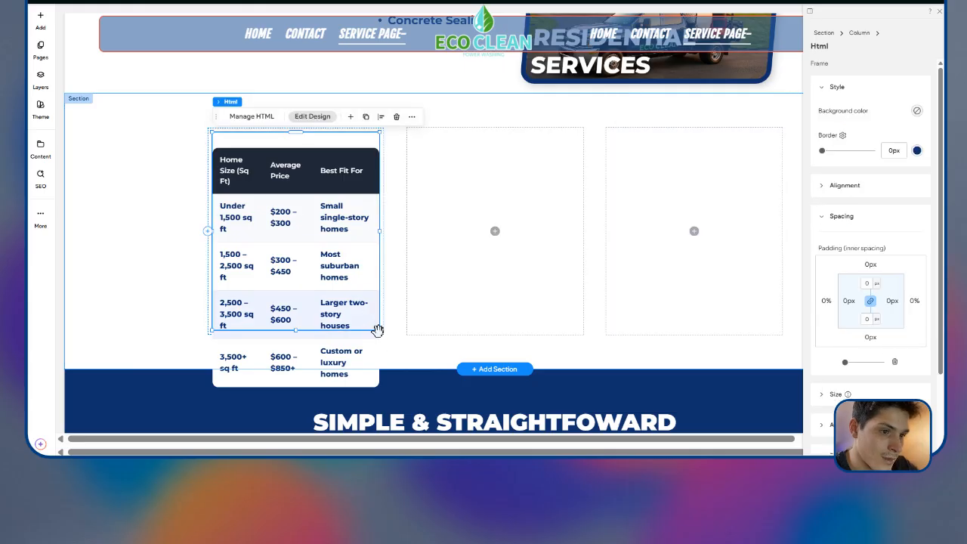
pyautogui.moveTo(376, 331); pyautogui.dragTo(454, 402)
pyautogui.scroll(-2, 334, 186)
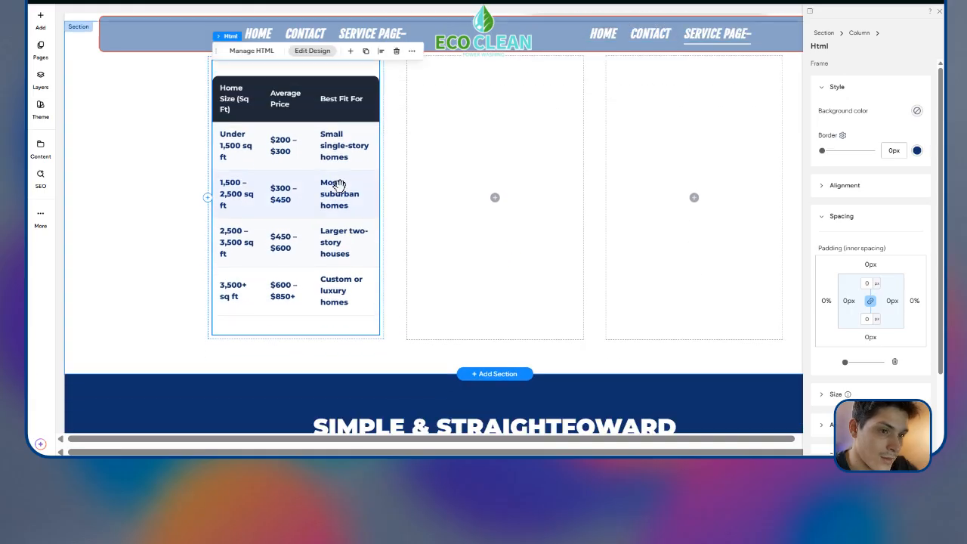
# Step: Check the pricing table in the mobile layout, return to the desktop layout and select the empty middle column
pyautogui.click(270, 2)
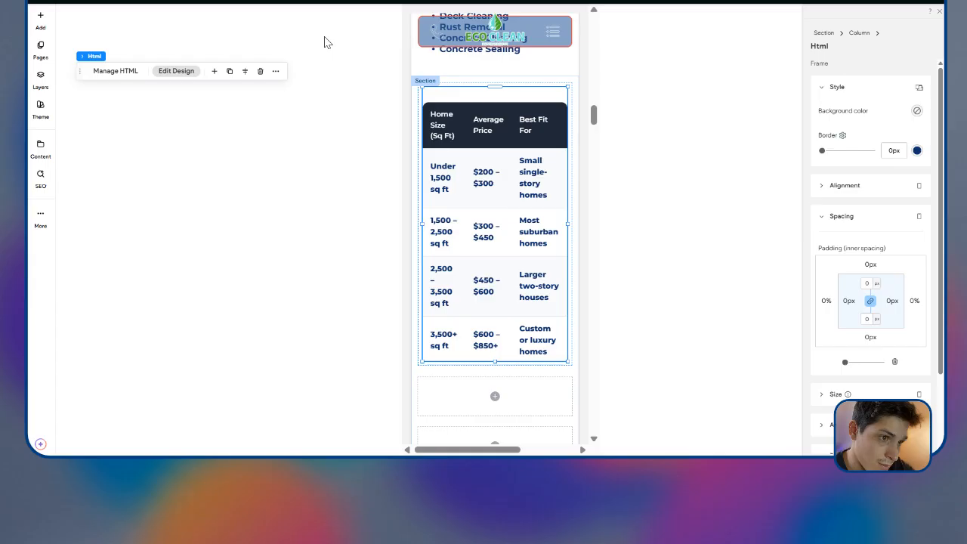
pyautogui.click(230, 1)
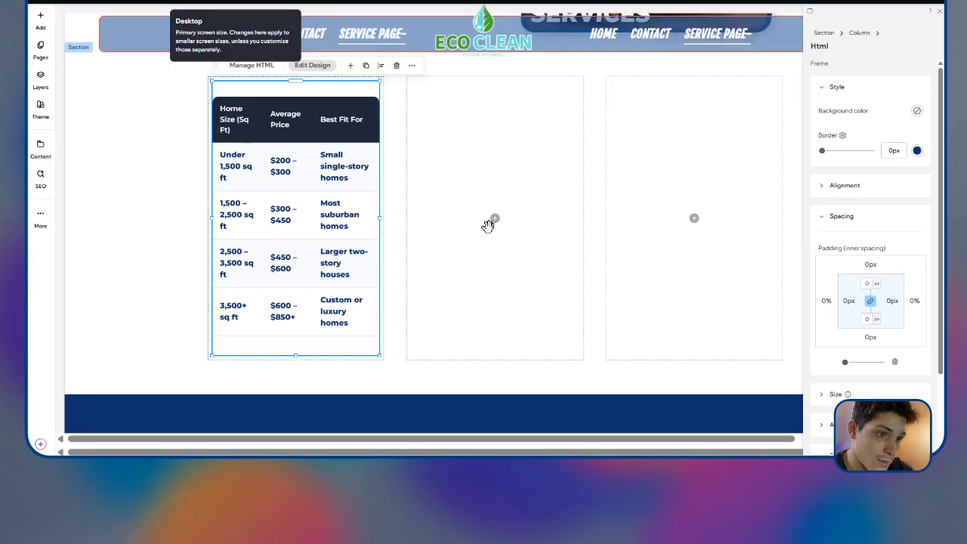
pyautogui.click(477, 180)
pyautogui.scroll(2, 563, 260)
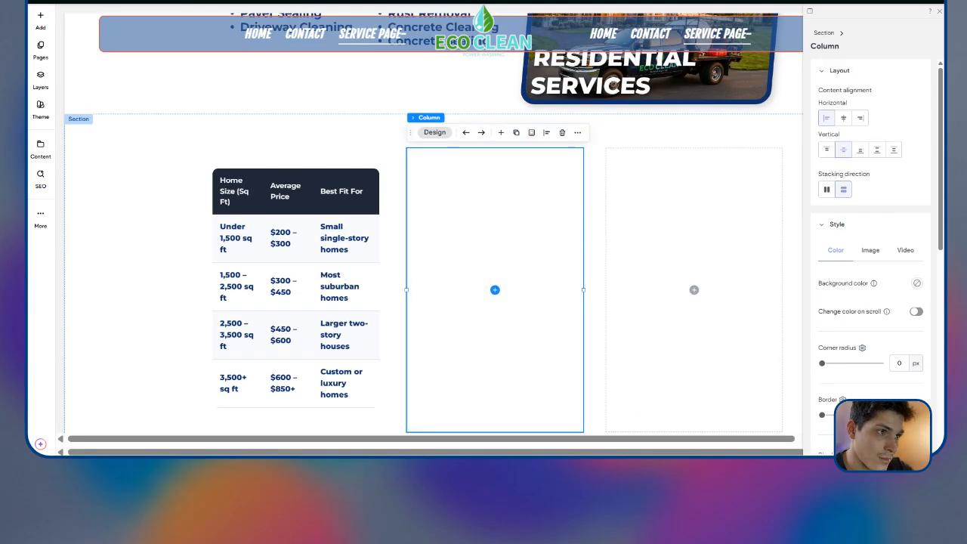
# Step: Review the styling and square-footage table code in ChatGPT and return to the service page editor
pyautogui.hotkey('alt', 'Tab')
pyautogui.scroll(10, 667, 165)
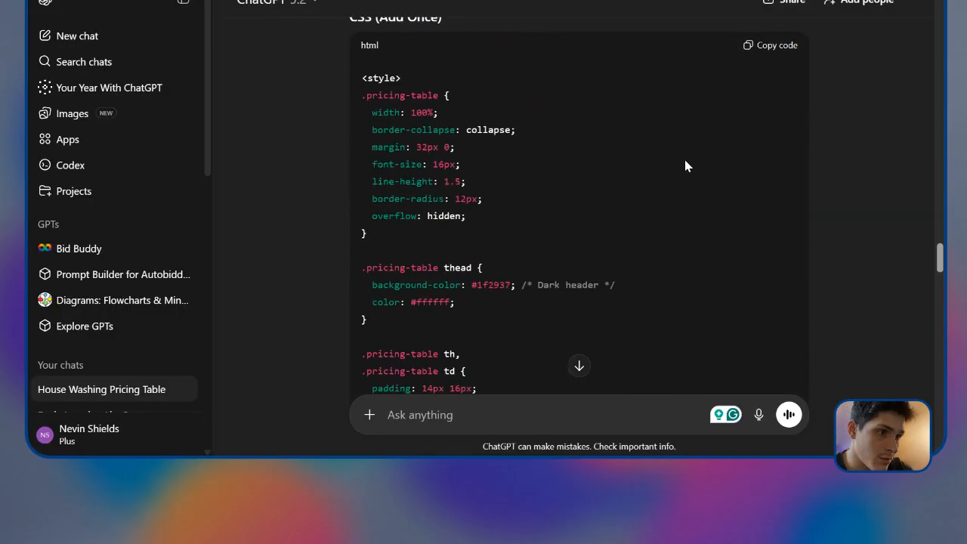
pyautogui.scroll(-10, 685, 164)
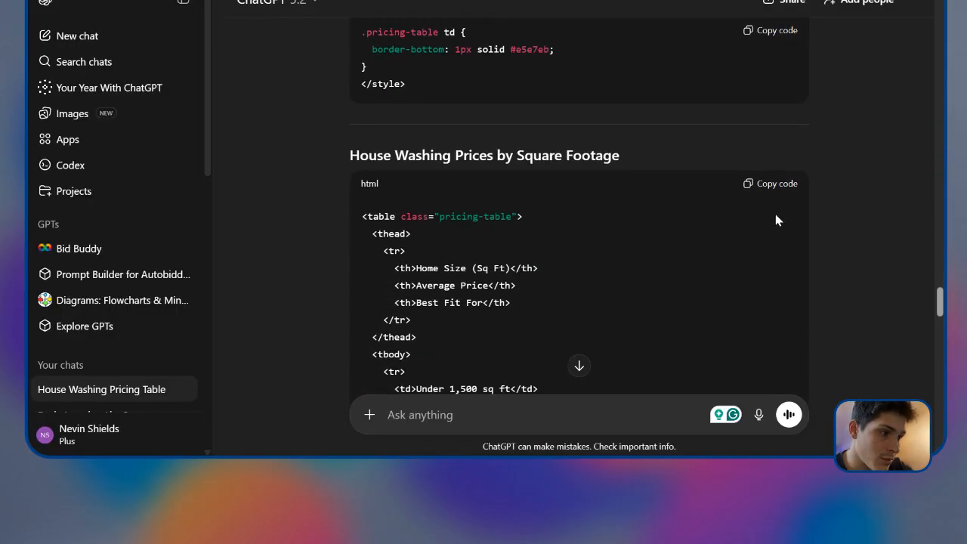
pyautogui.hotkey('alt', 'Tab')
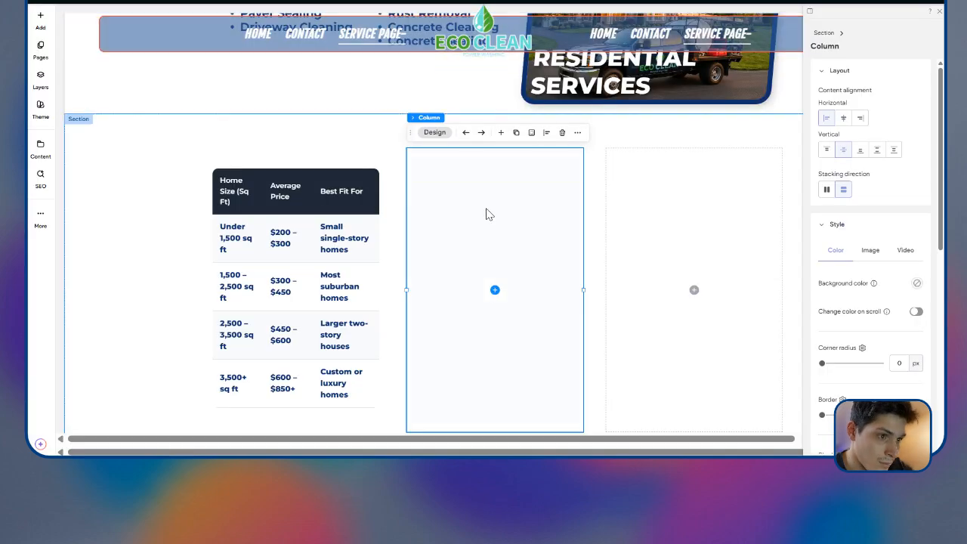
# Step: Add an HTML widget to the middle column and fill it with the copied square-footage table code
pyautogui.click(44, 23)
pyautogui.moveTo(184, 123); pyautogui.dragTo(533, 269)
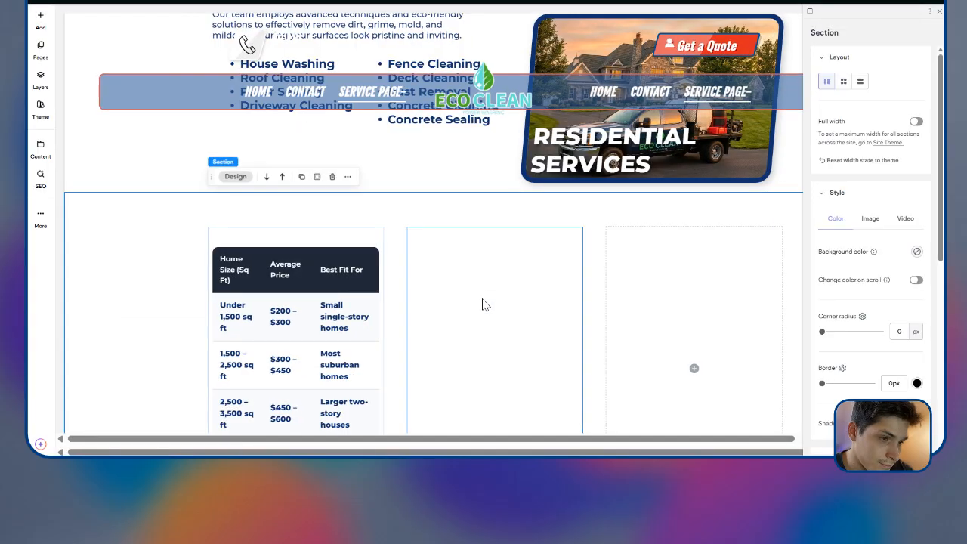
pyautogui.hotkey('ctrl', 'v')
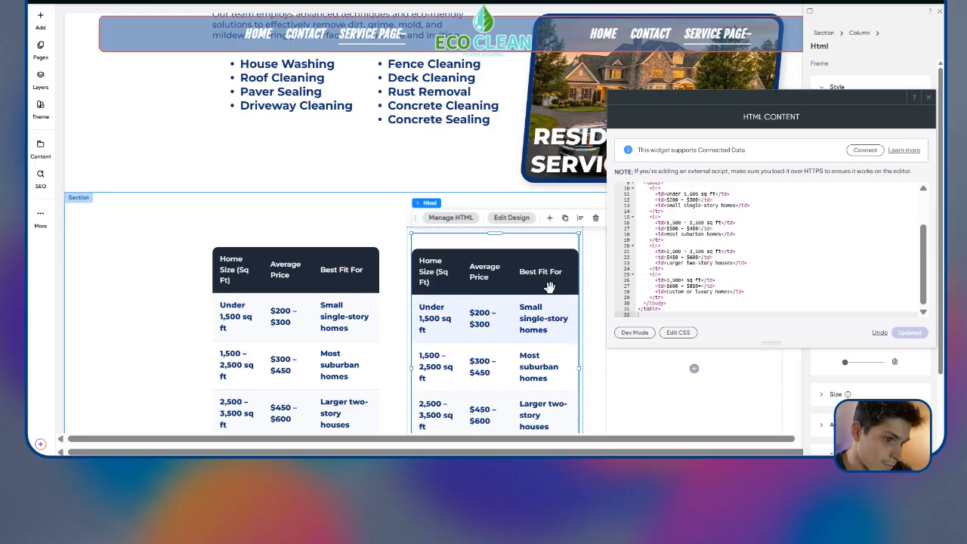
pyautogui.scroll(-1, 559, 284)
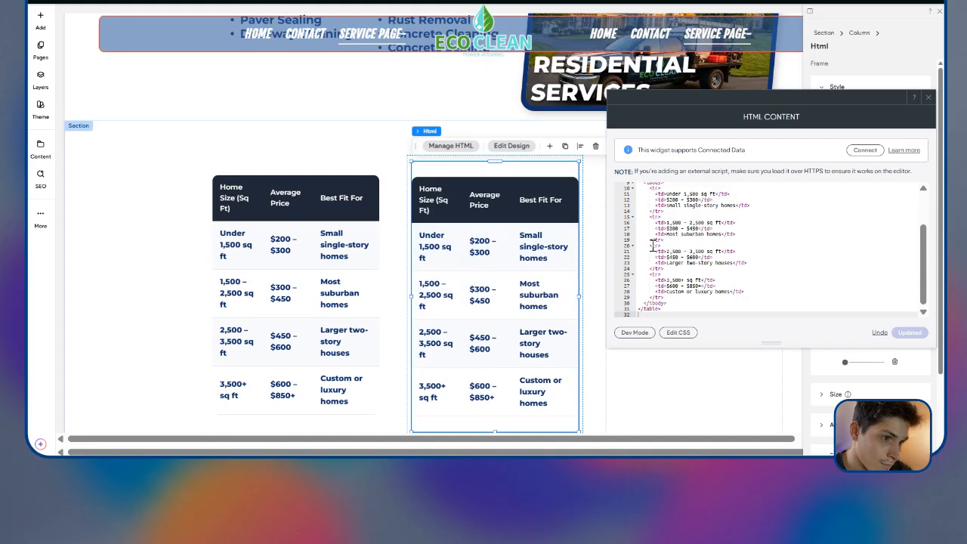
# Step: Copy the "Price Adjustments by Siding Material" table code from ChatGPT and return to the middle widget's HTML editor
pyautogui.hotkey('alt', 'Tab')
pyautogui.scroll(8, 539, 227)
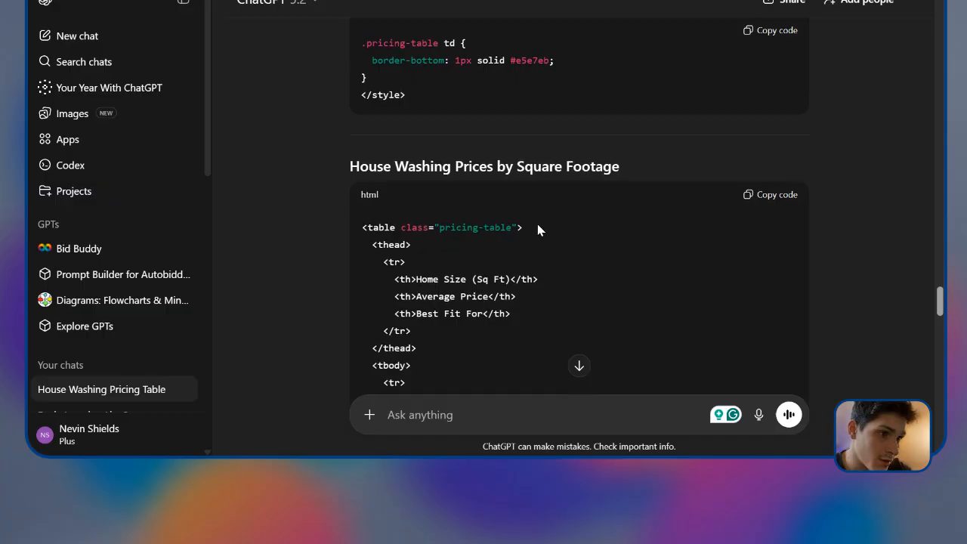
pyautogui.scroll(3, 622, 227)
pyautogui.scroll(-15, 624, 222)
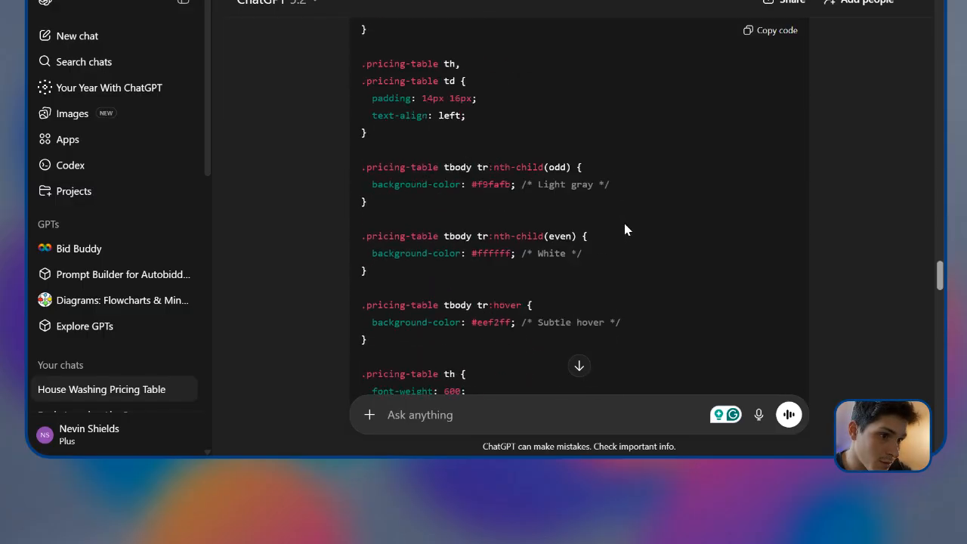
pyautogui.scroll(-3, 607, 202)
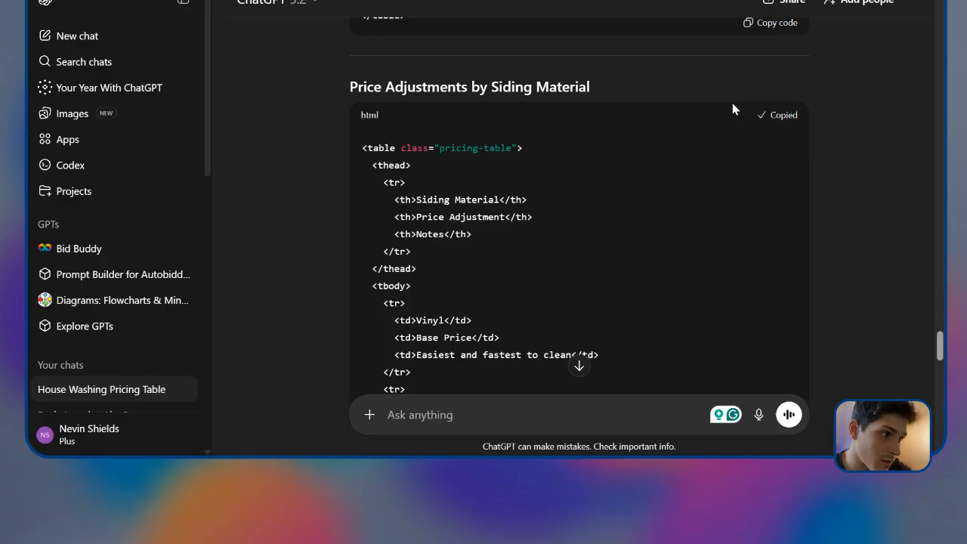
pyautogui.hotkey('alt', 'Tab')
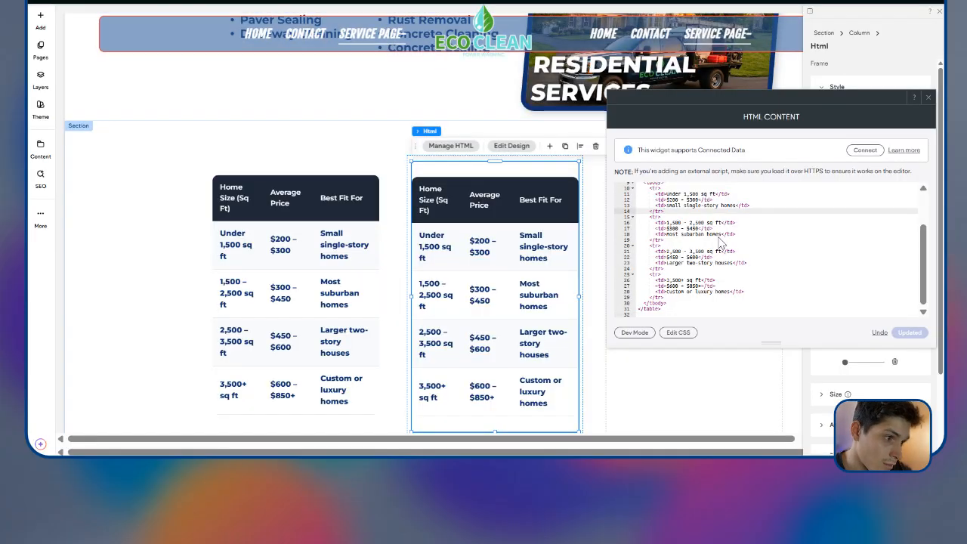
# Step: Replace the middle widget's entire HTML with the copied siding material table code and update it
pyautogui.hotkey('ctrl', 'a')
pyautogui.hotkey('ctrl', 'v')
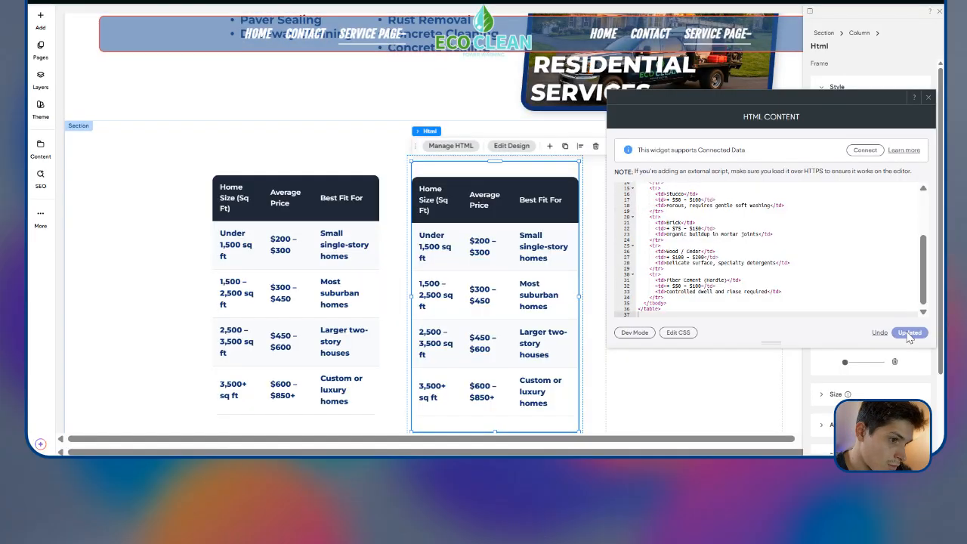
pyautogui.scroll(-2, 526, 302)
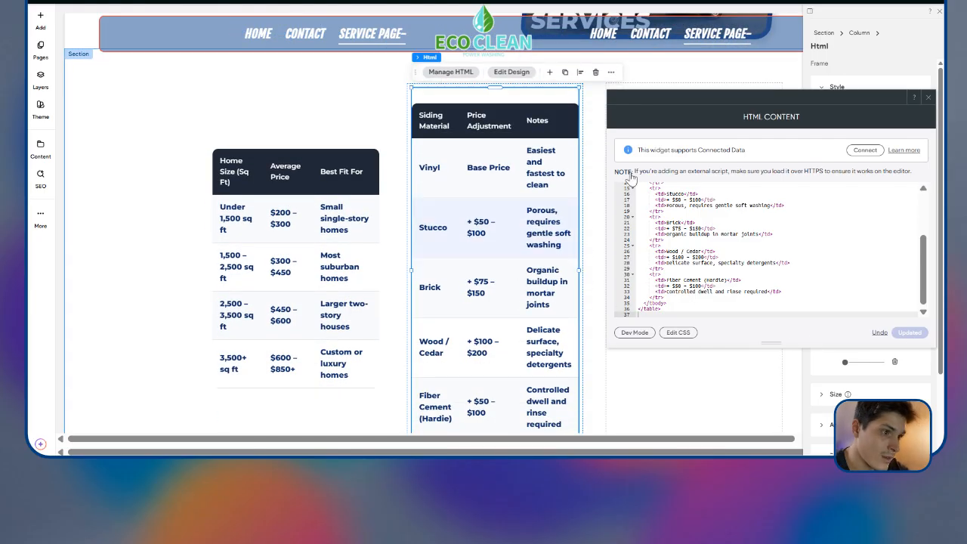
# Step: Align the content of the square-footage table's column vertically to the top, and select the siding table's column
pyautogui.click(316, 130)
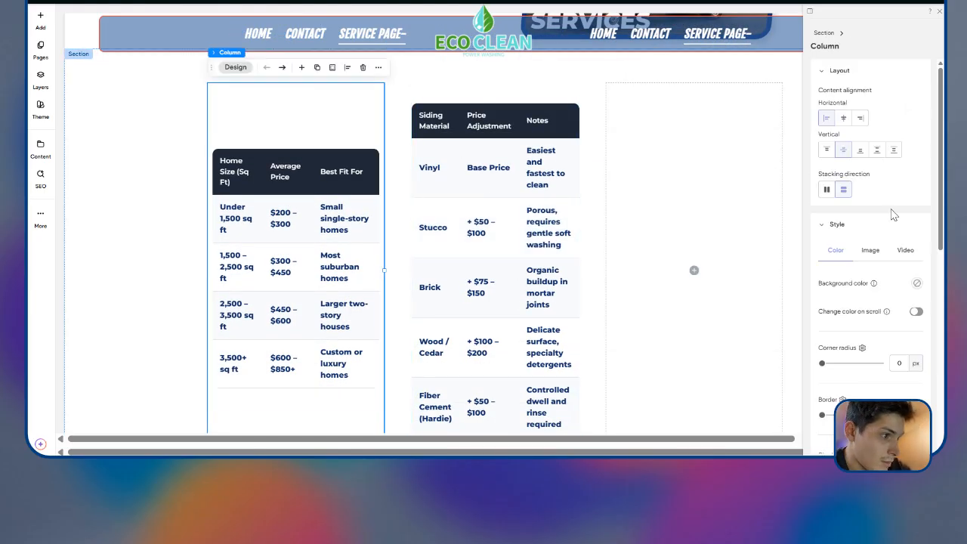
pyautogui.click(826, 151)
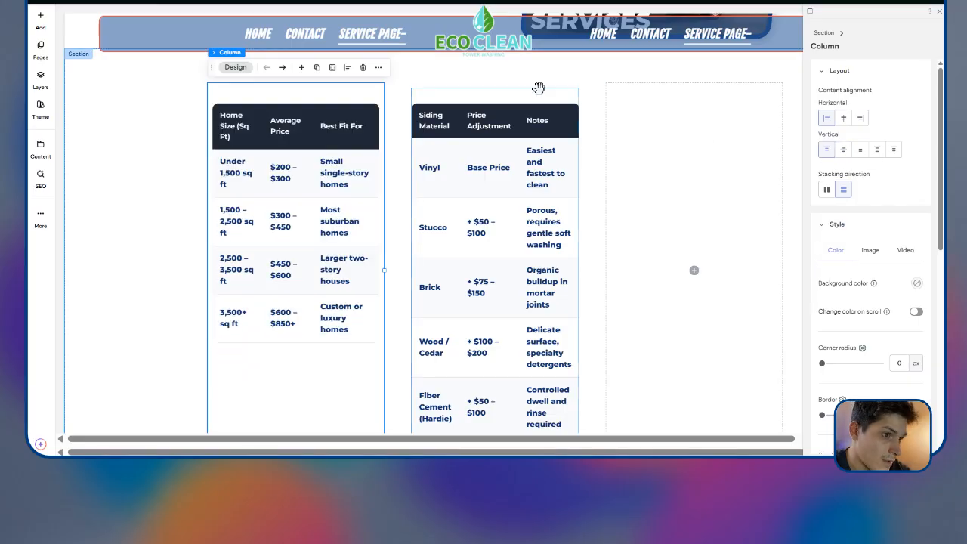
pyautogui.click(525, 88)
pyautogui.click(514, 89)
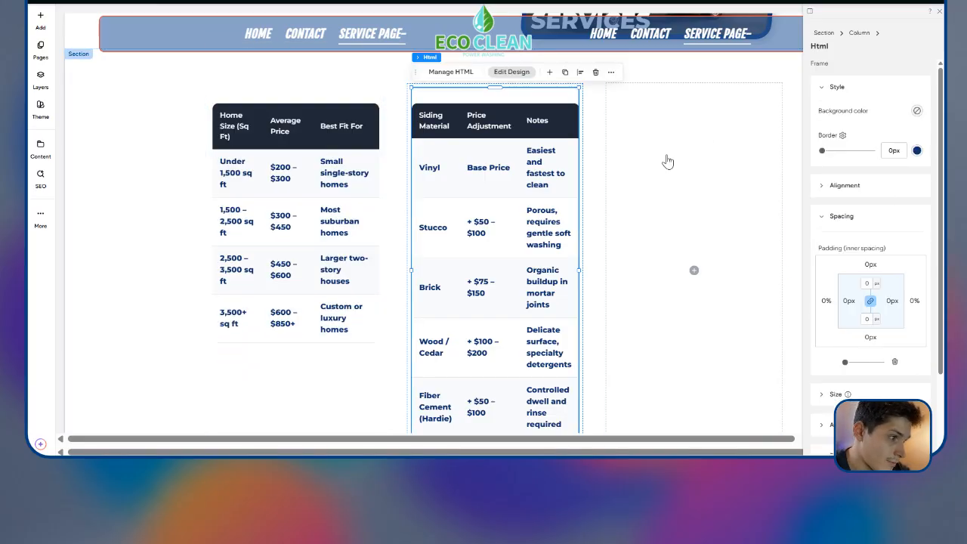
pyautogui.click(445, 87)
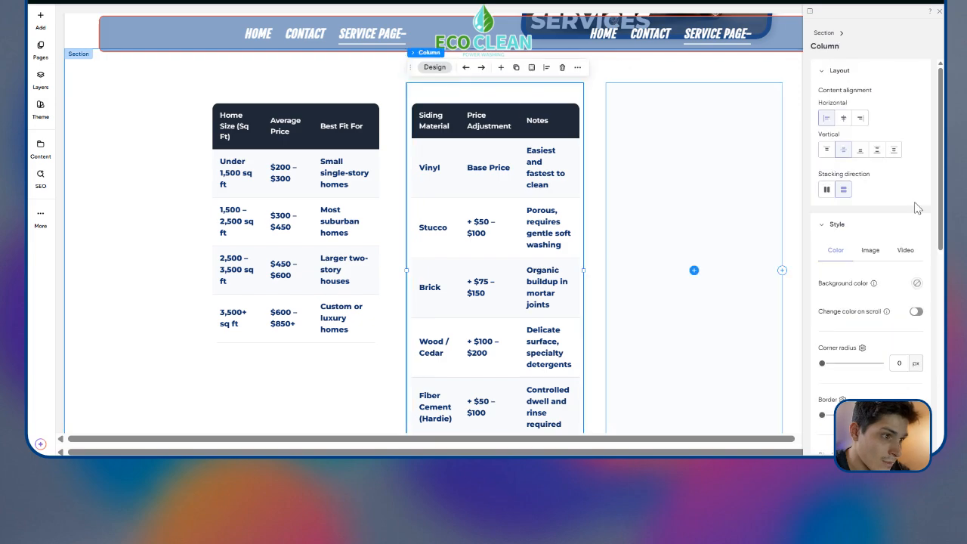
# Step: Add an HTML widget to the empty third column beside the siding material table
pyautogui.click(645, 167)
pyautogui.click(40, 16)
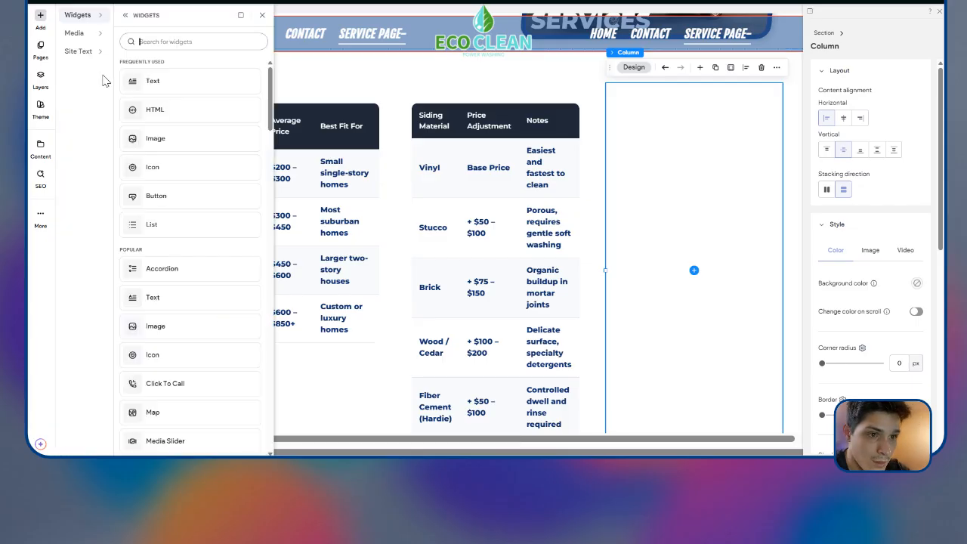
pyautogui.moveTo(168, 125); pyautogui.dragTo(725, 203)
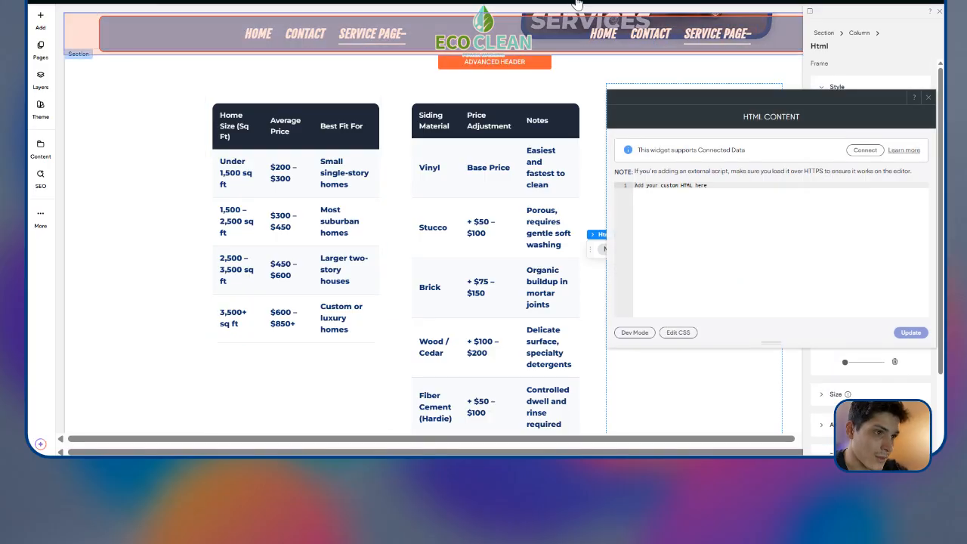
# Step: Copy the "Height-Based House Washing Costs" table code from ChatGPT and return to the new widget's HTML editor
pyautogui.click(568, 1)
pyautogui.scroll(-1, 597, 151)
pyautogui.scroll(-10, 597, 152)
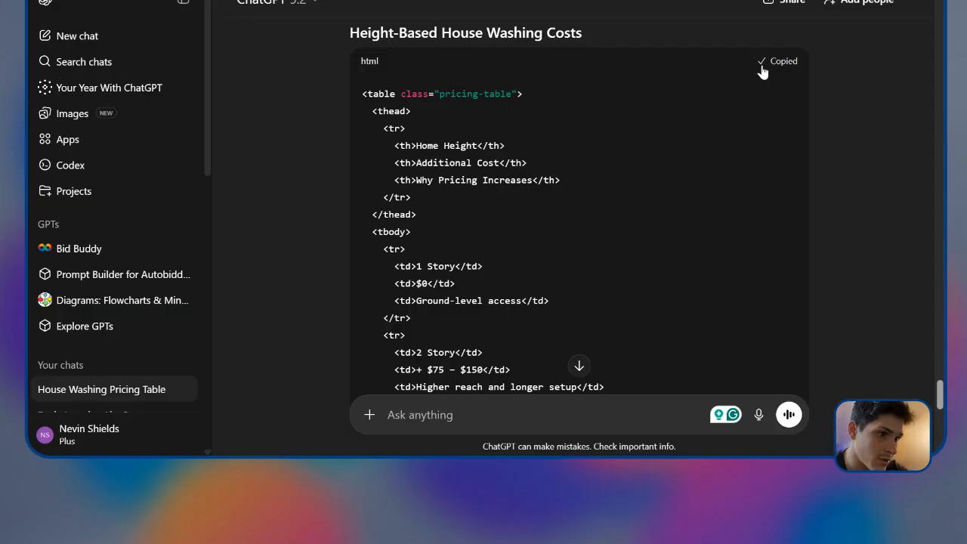
pyautogui.click(590, 2)
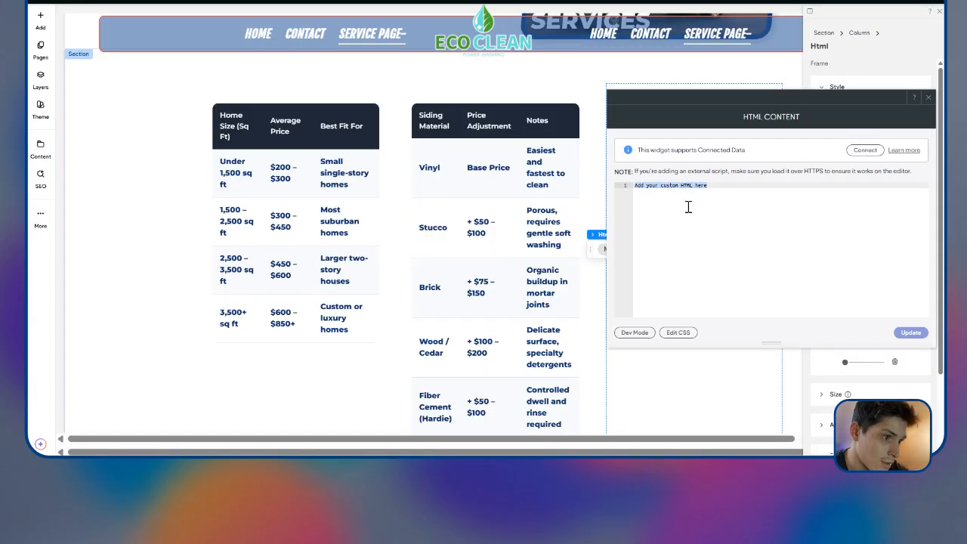
# Step: Replace the third widget's placeholder HTML with the copied height-based cost table code, update it and close the HTML editor
pyautogui.press('super+v')
pyautogui.click(912, 337)
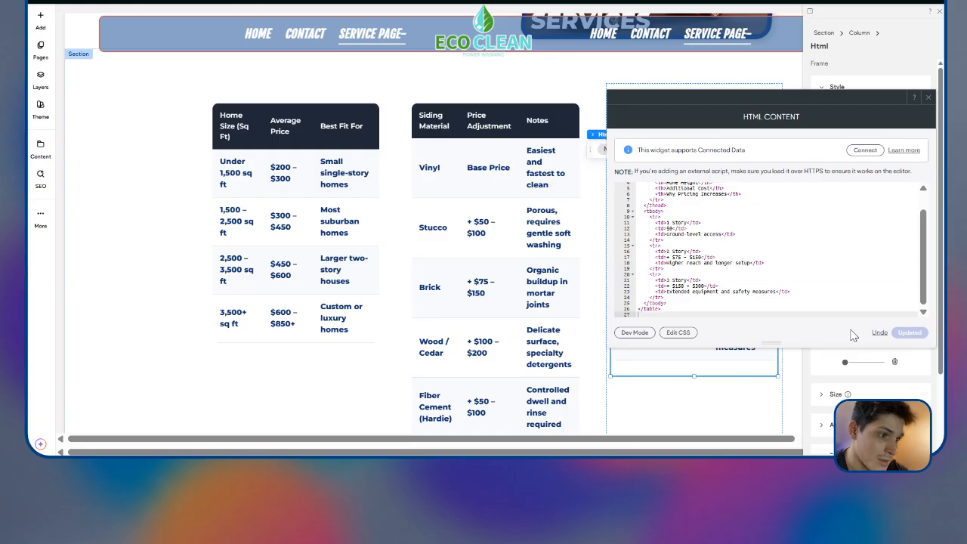
pyautogui.click(928, 100)
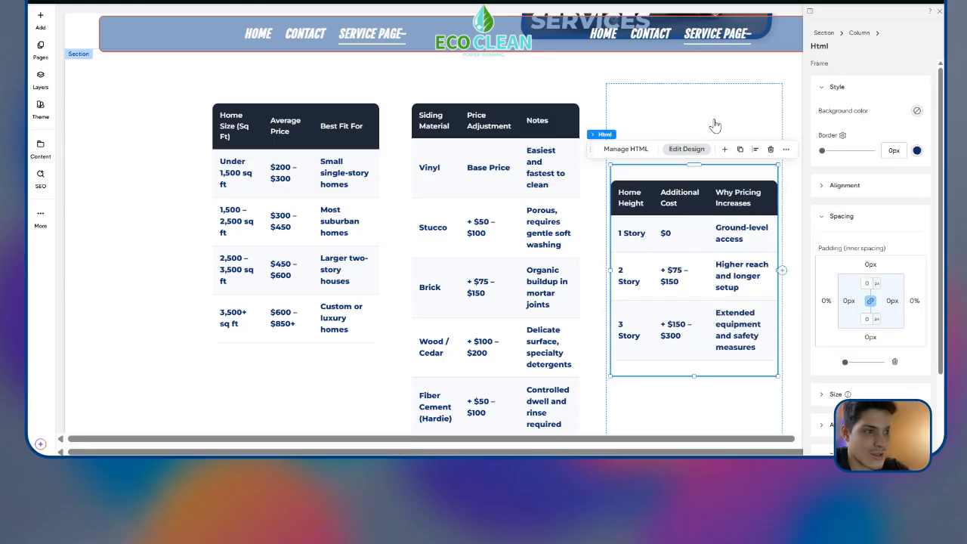
# Step: Align the content of the home height table's column vertically to the top
pyautogui.click(686, 123)
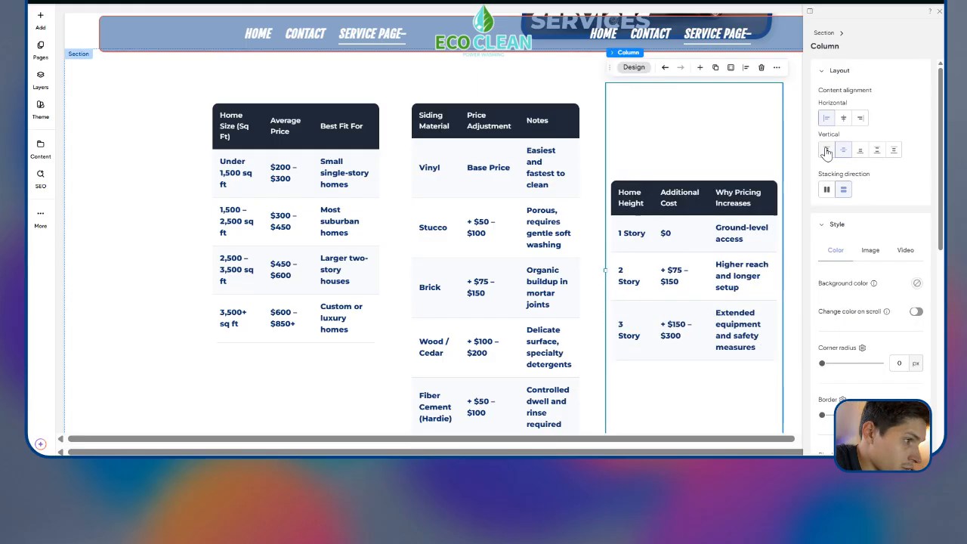
pyautogui.click(827, 150)
pyautogui.click(788, 235)
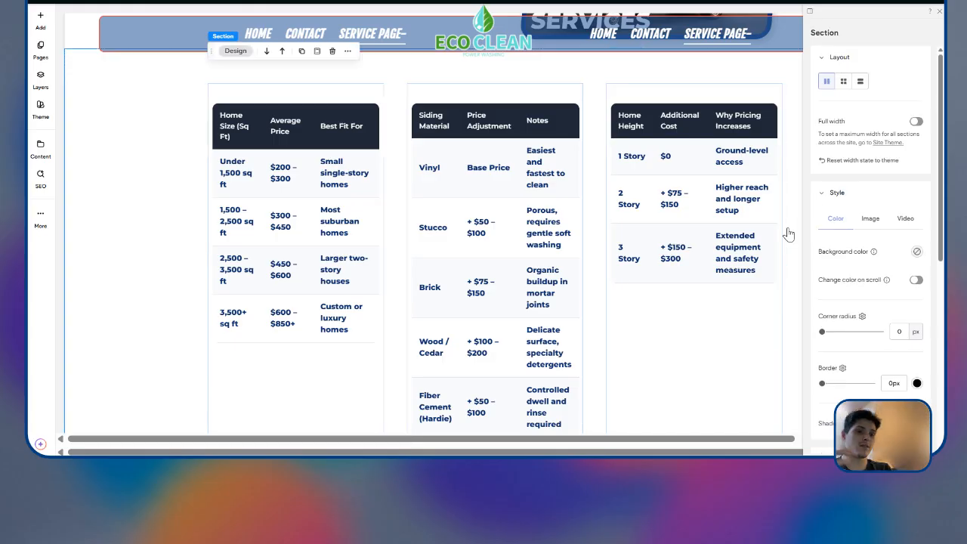
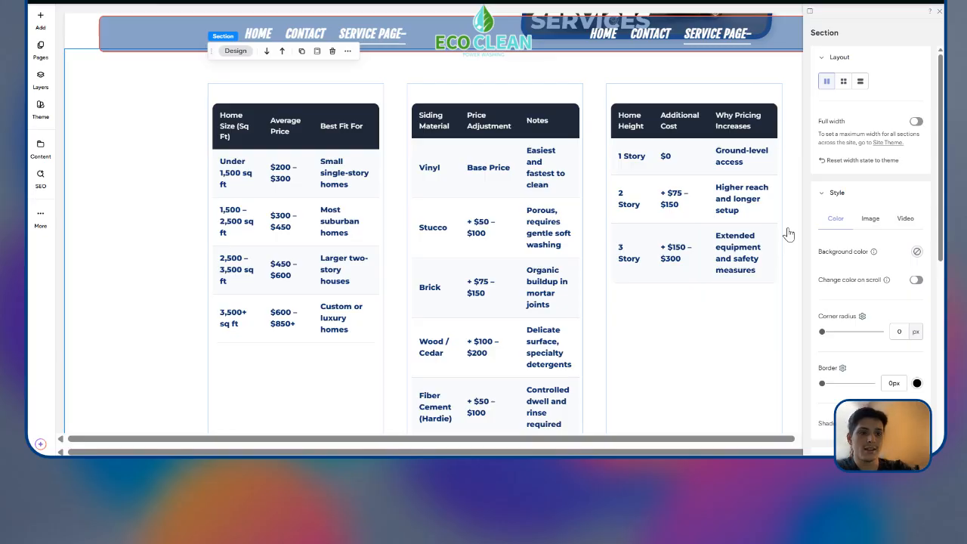
# Step: Review the three pricing tables and the instant-price calculator section on the service page
pyautogui.scroll(-2, 673, 246)
pyautogui.scroll(4, 643, 265)
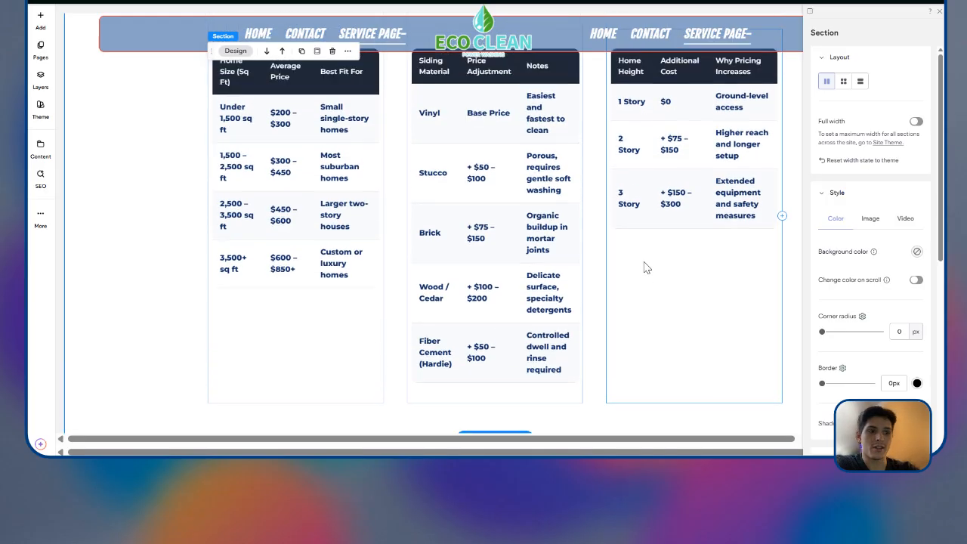
pyautogui.scroll(-3, 641, 261)
pyautogui.scroll(2, 627, 268)
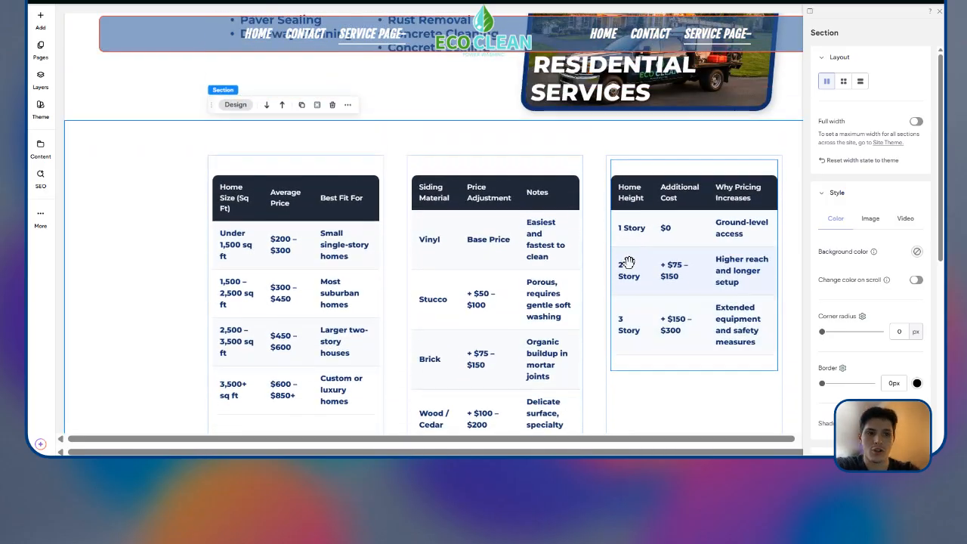
pyautogui.scroll(8, 638, 271)
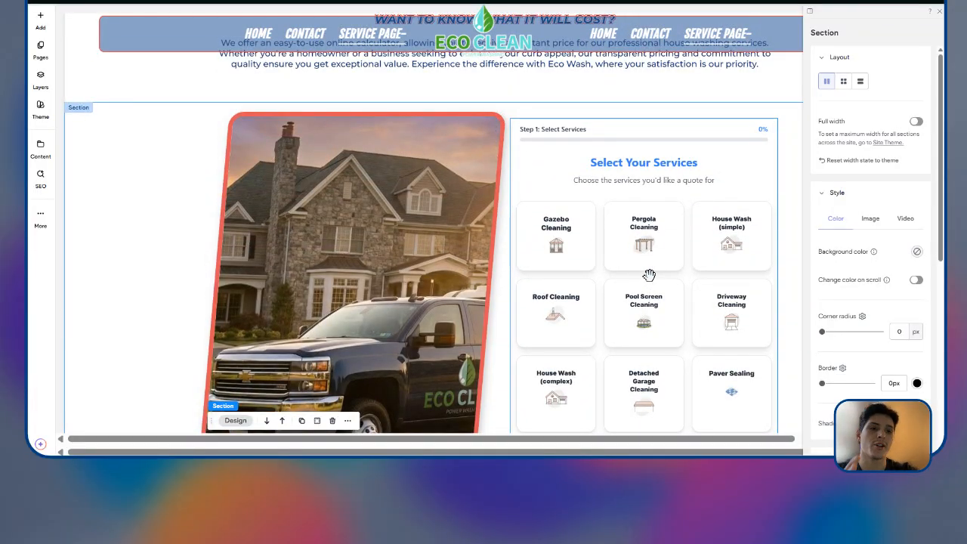
pyautogui.scroll(-2, 706, 279)
pyautogui.scroll(2, 704, 272)
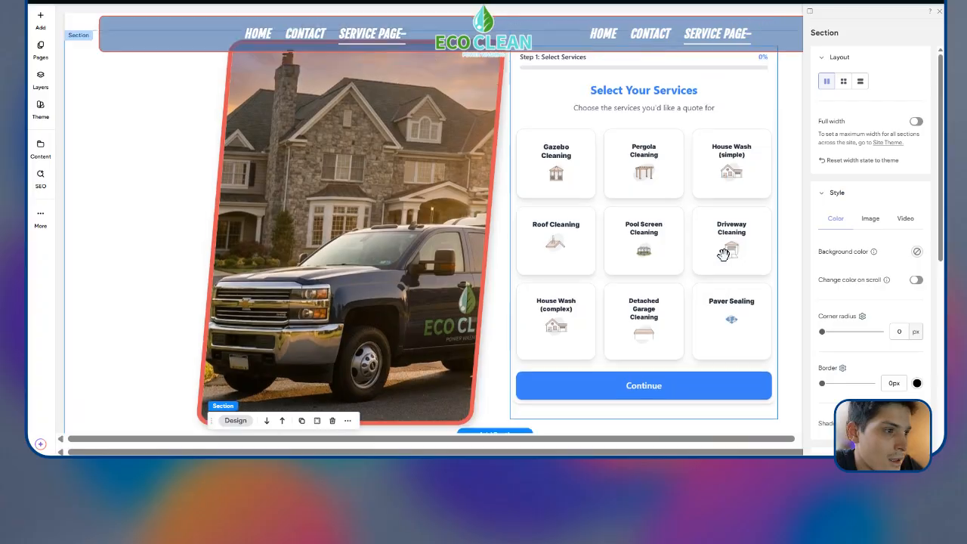
pyautogui.scroll(-5, 749, 238)
pyautogui.scroll(-6, 727, 253)
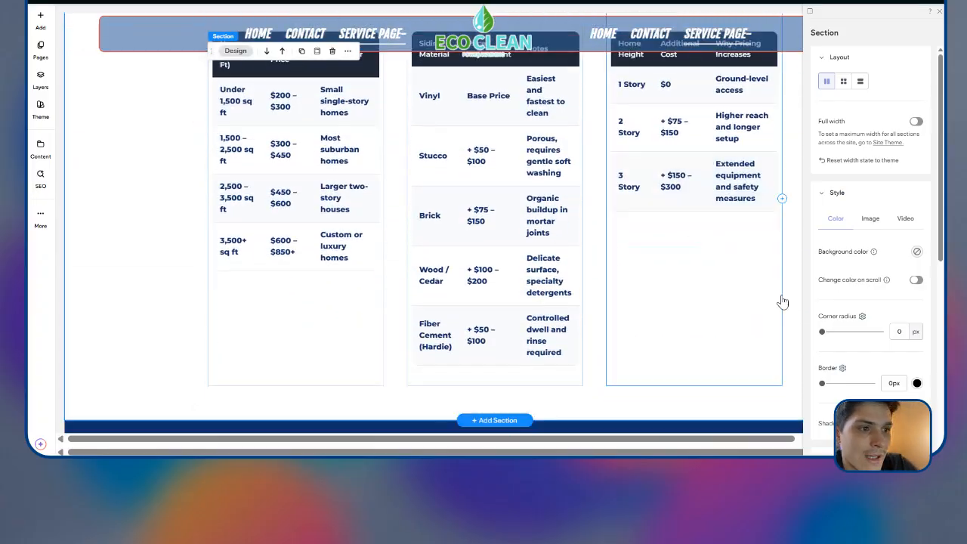
pyautogui.scroll(2, 786, 270)
pyautogui.scroll(2, 767, 227)
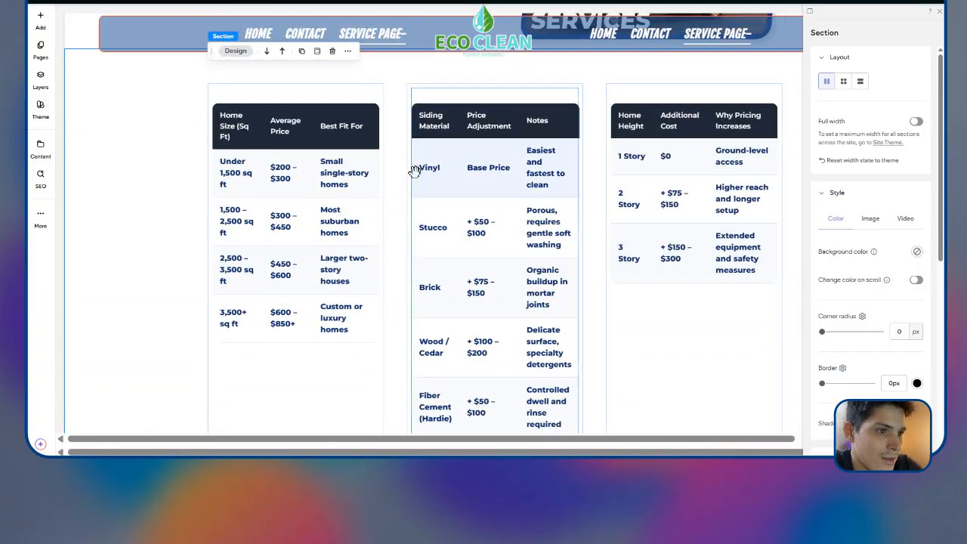
# Step: Open the HTML editor of the frequently asked questions widget and select all of its code for copying
pyautogui.scroll(-5, 529, 196)
pyautogui.scroll(-15, 559, 230)
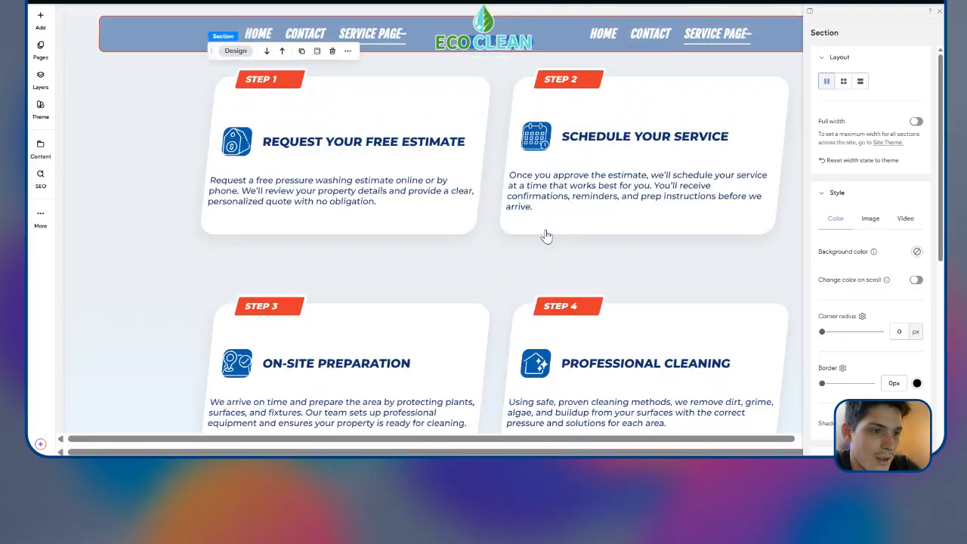
pyautogui.scroll(3, 539, 223)
pyautogui.scroll(-12, 541, 220)
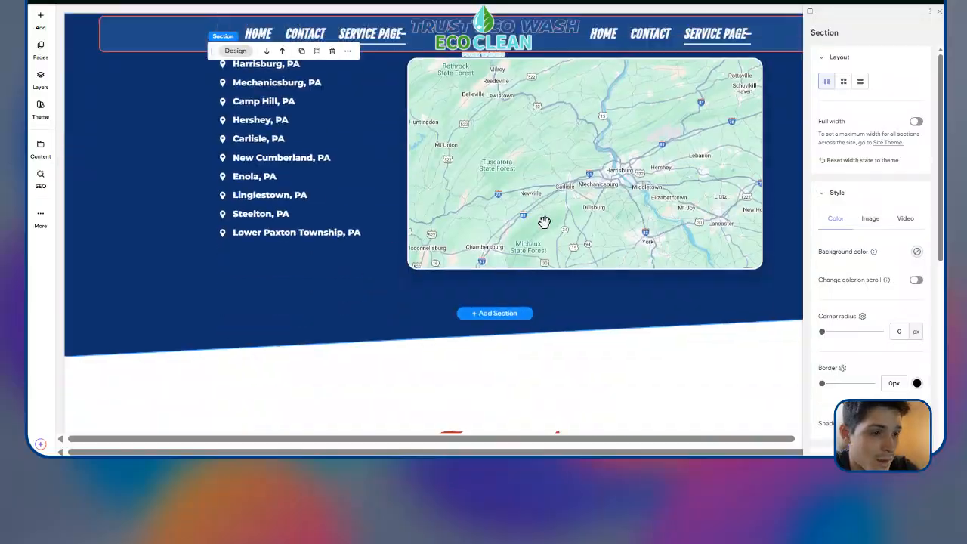
pyautogui.scroll(-7, 544, 222)
pyautogui.scroll(3, 547, 225)
pyautogui.scroll(-1, 554, 242)
pyautogui.click(558, 238)
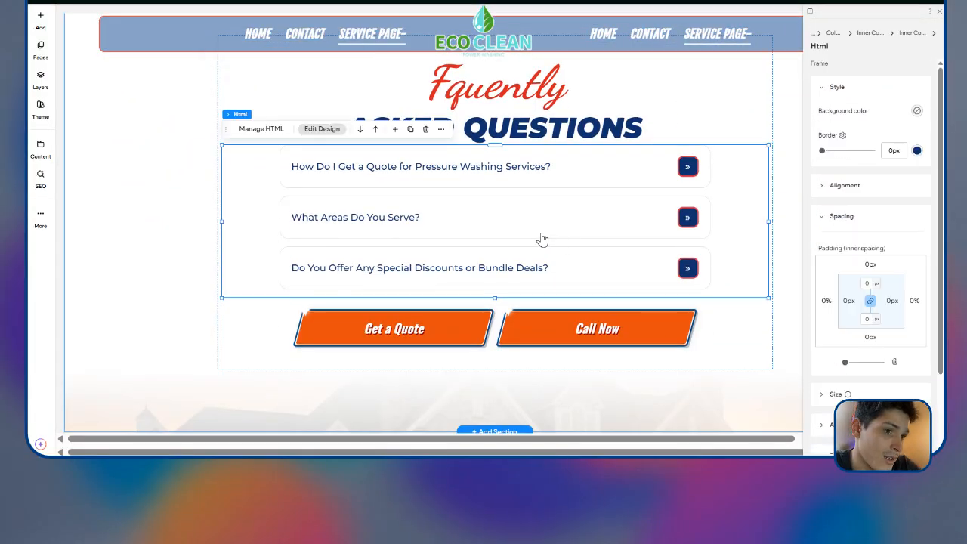
pyautogui.click(261, 128)
pyautogui.click(665, 210)
pyautogui.hotkey('ctrl', 'a')
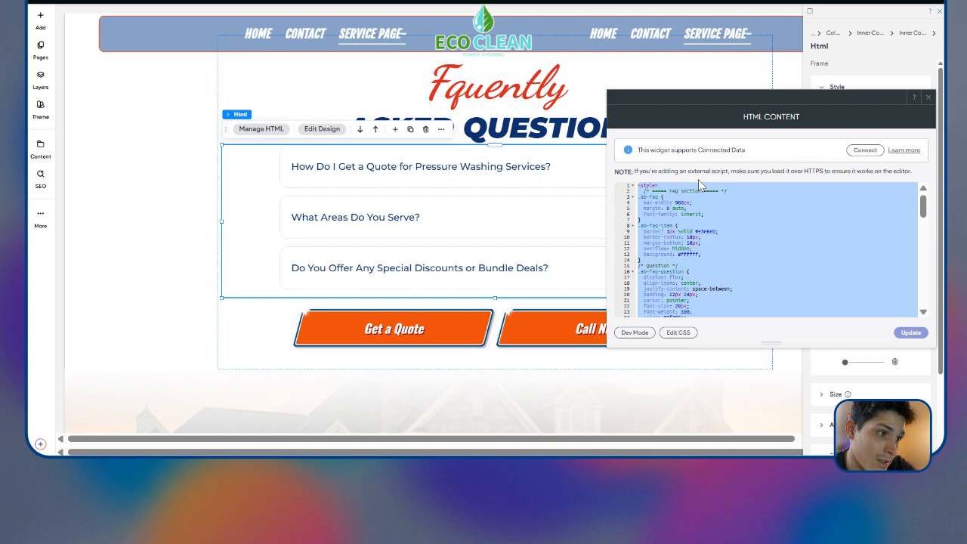
# Step: Switch to ChatGPT and ask it to update these FAQs to be specific to house washing pricing and house washing
pyautogui.hotkey('alt', 'Tab')
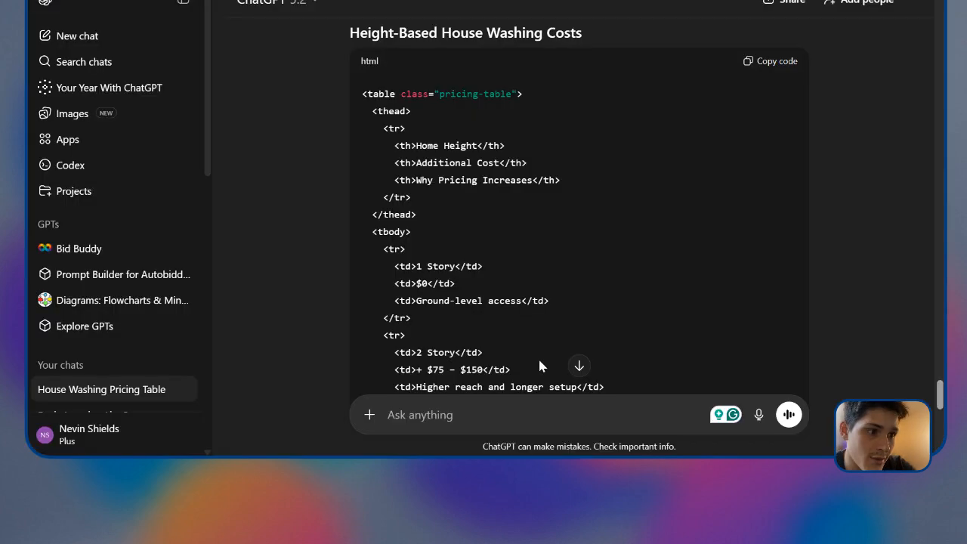
pyautogui.click(505, 412)
pyautogui.write('update these faqs to be spe')
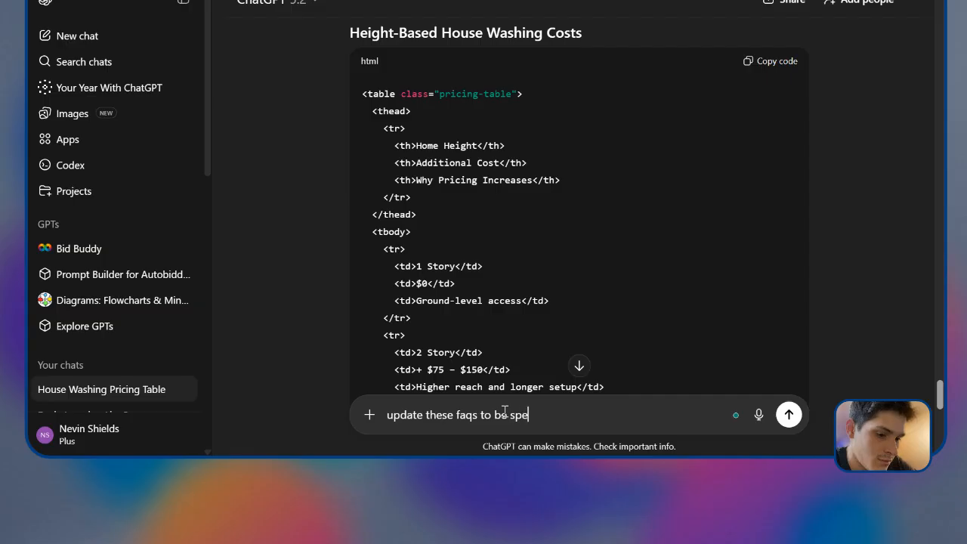
pyautogui.write('cifc to house washing pricing')
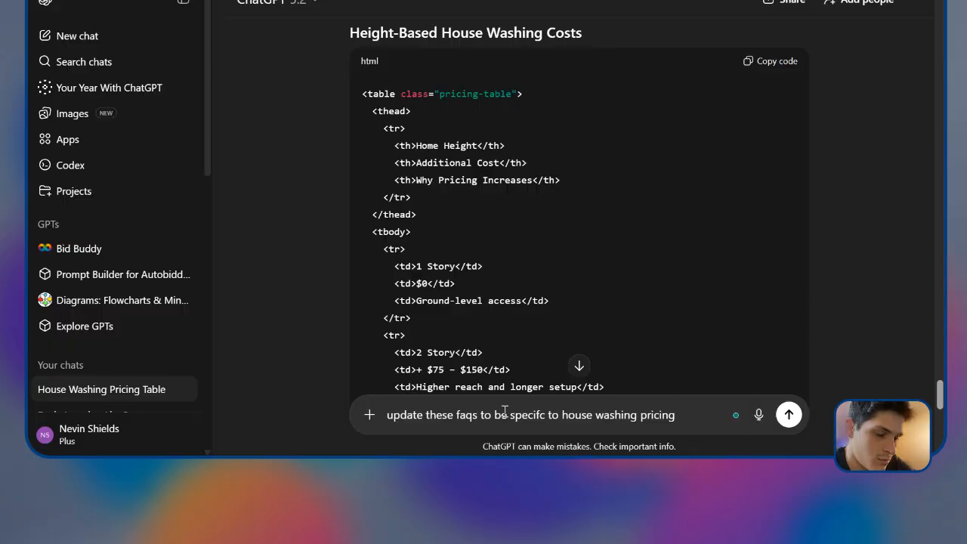
pyautogui.write(' and hosue wasshing')
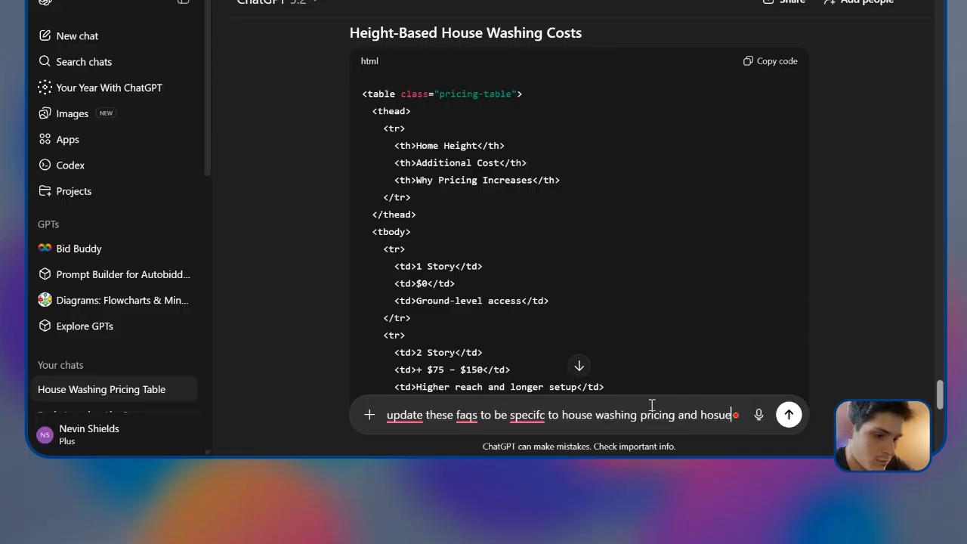
pyautogui.press('Return')
pyautogui.click(789, 415)
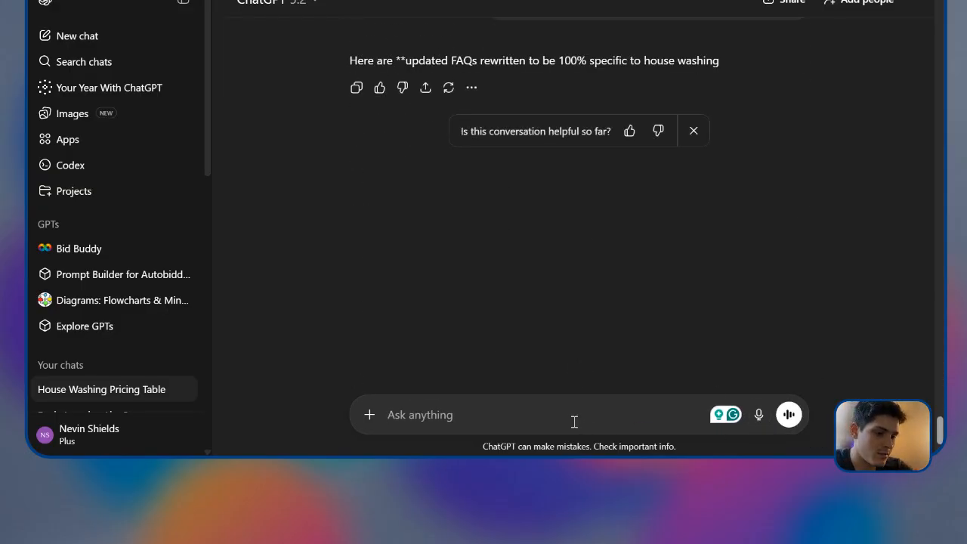
# Step: Send the copied FAQ widget code to ChatGPT for rewriting and look through the code it generates
pyautogui.hotkey('ctrl', 'v')
pyautogui.click(789, 414)
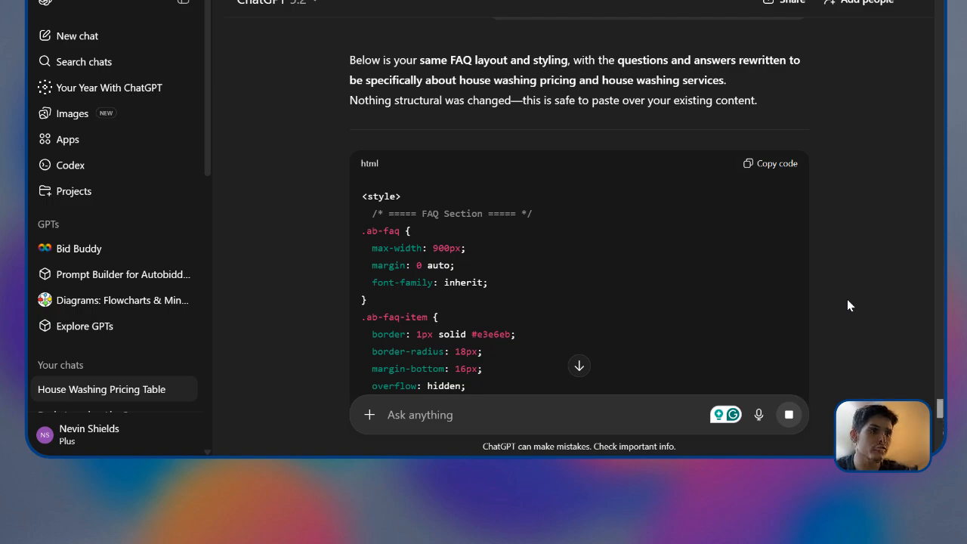
pyautogui.scroll(-10, 847, 300)
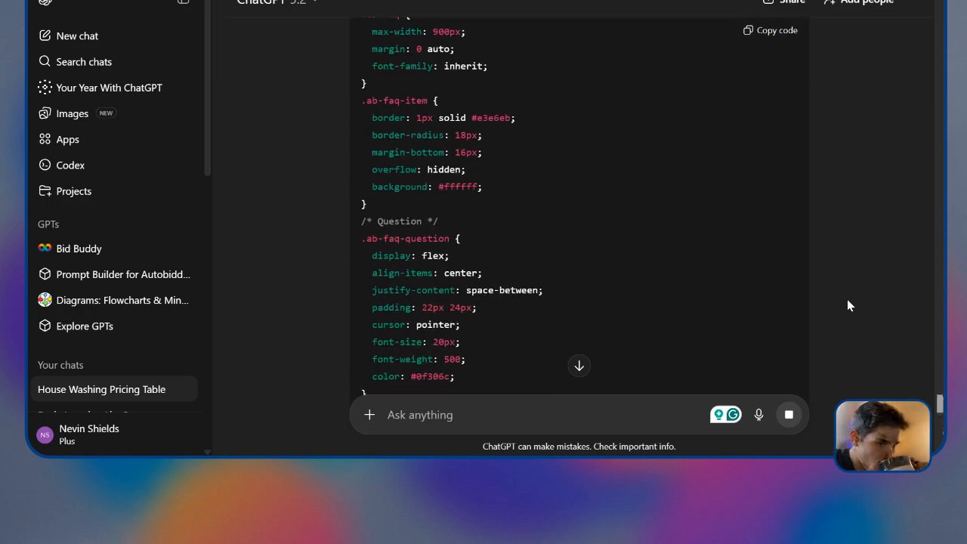
pyautogui.scroll(-8, 847, 299)
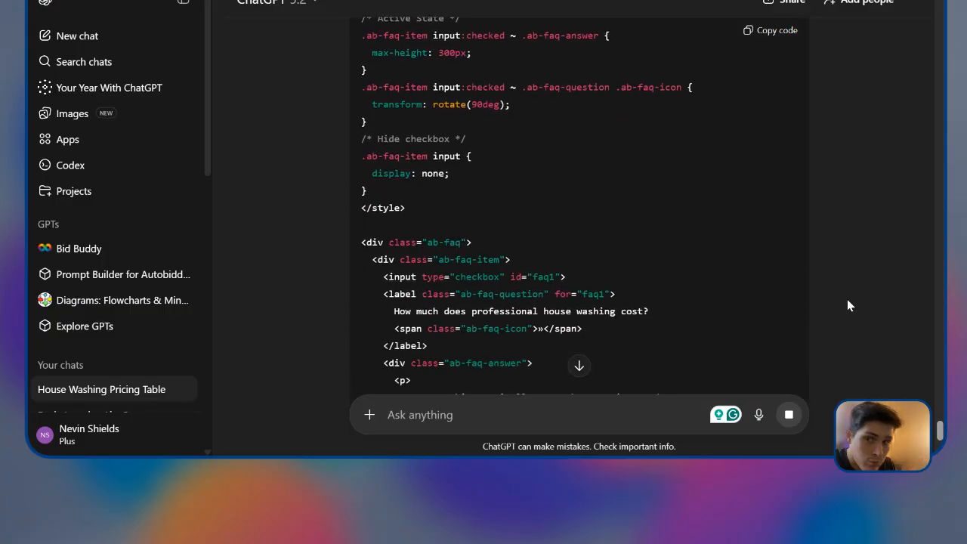
pyautogui.scroll(-1, 847, 299)
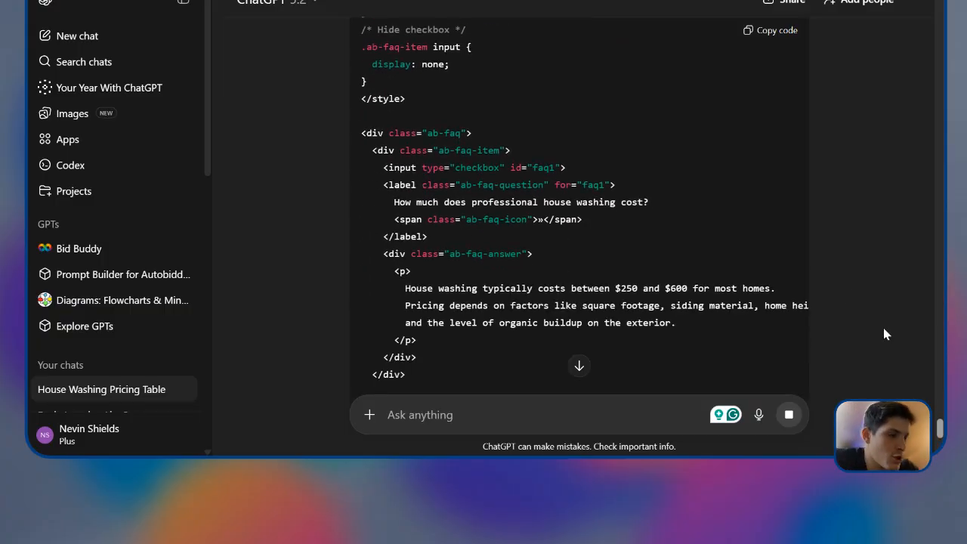
pyautogui.scroll(3, 854, 323)
pyautogui.scroll(4, 854, 322)
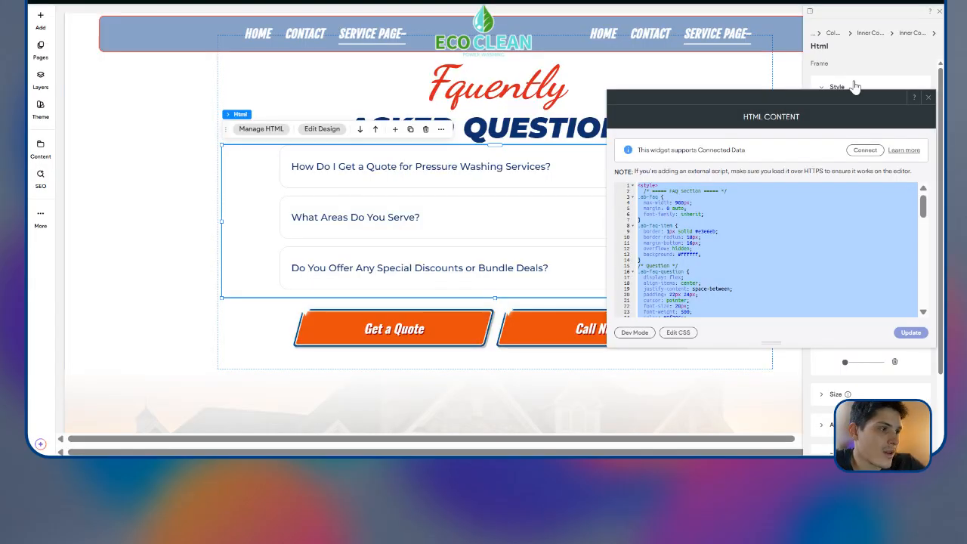
# Step: Close the FAQ widget's HTML editor and design settings, and open the SEO settings of Service Page-
pyautogui.click(929, 99)
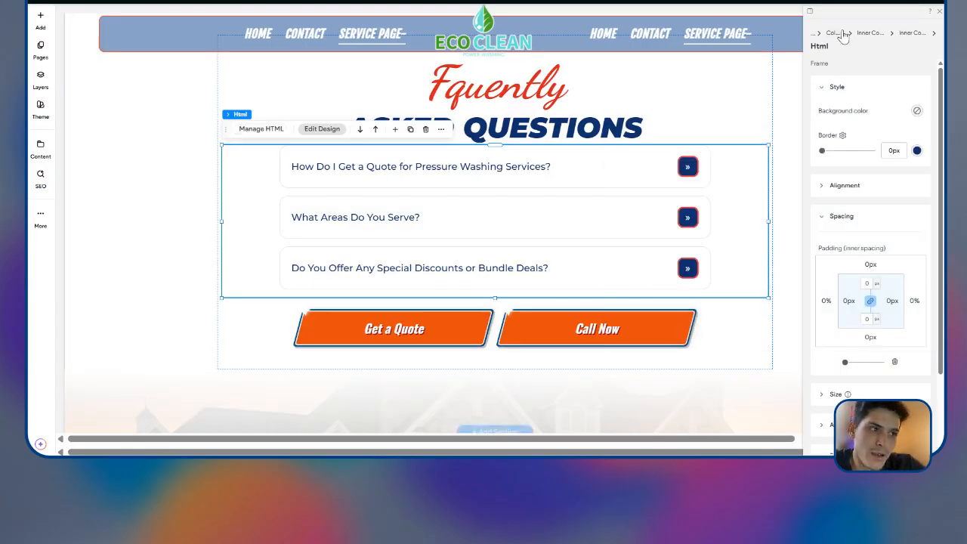
pyautogui.click(938, 13)
pyautogui.click(41, 48)
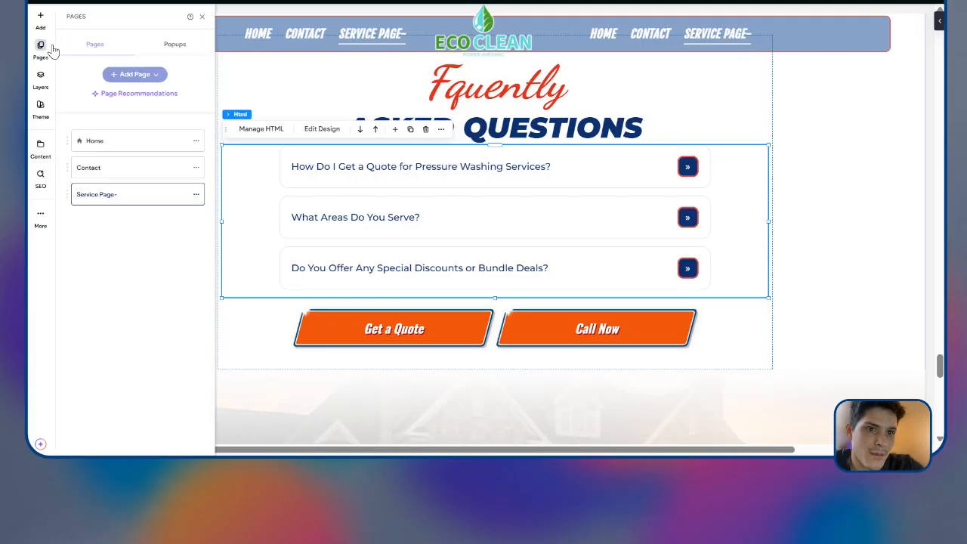
pyautogui.click(196, 194)
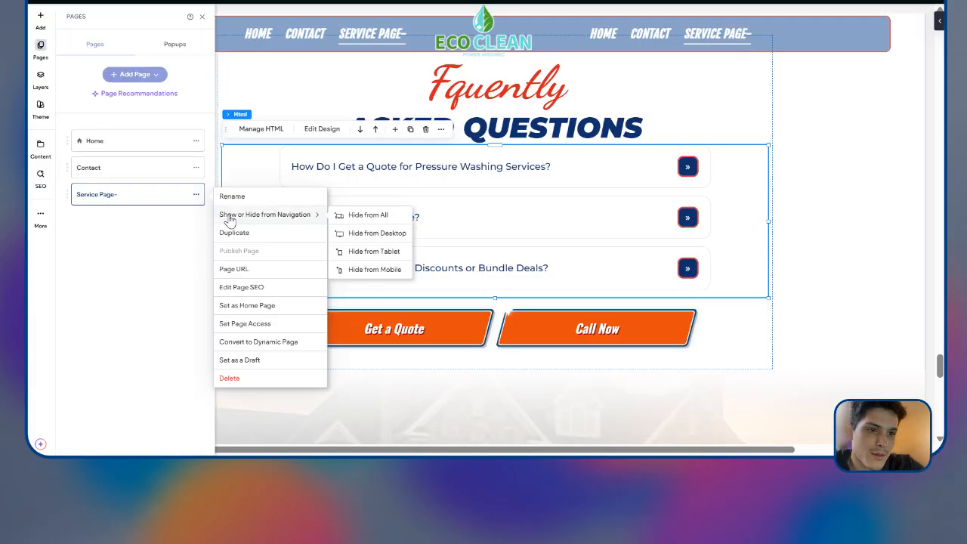
pyautogui.click(257, 288)
# Step: Generate meta tags for the service page with the AI SEO Assistant and apply the suggested title and description
pyautogui.scroll(-1, 346, 289)
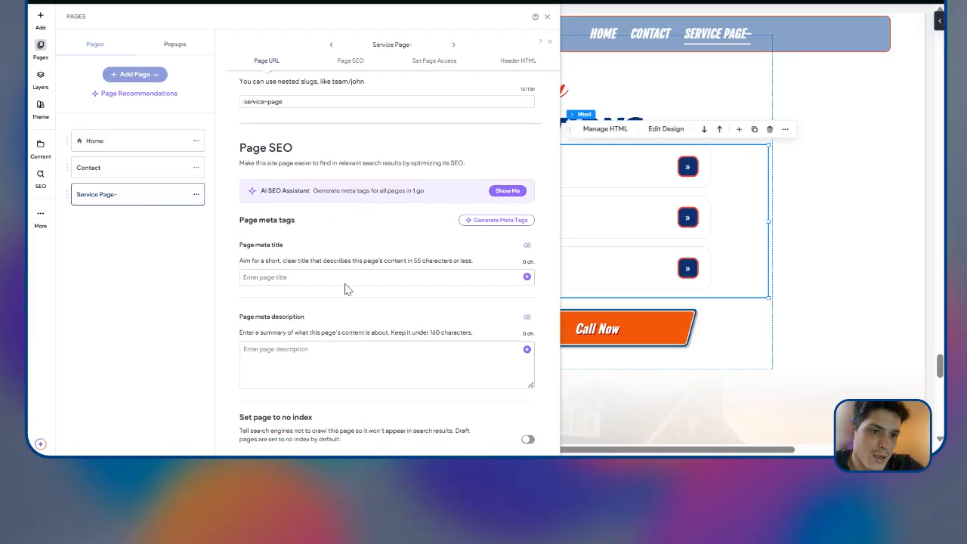
pyautogui.scroll(-2, 301, 278)
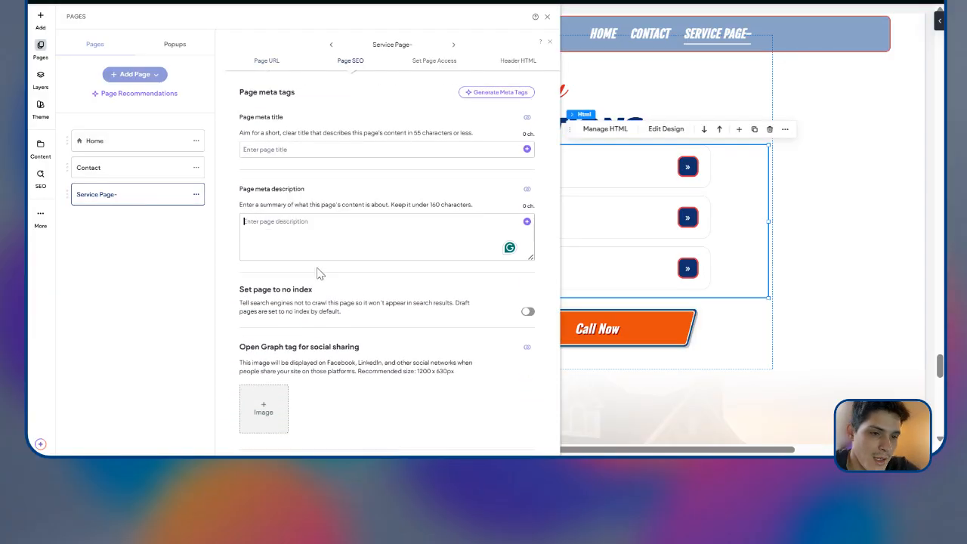
pyautogui.scroll(1, 522, 106)
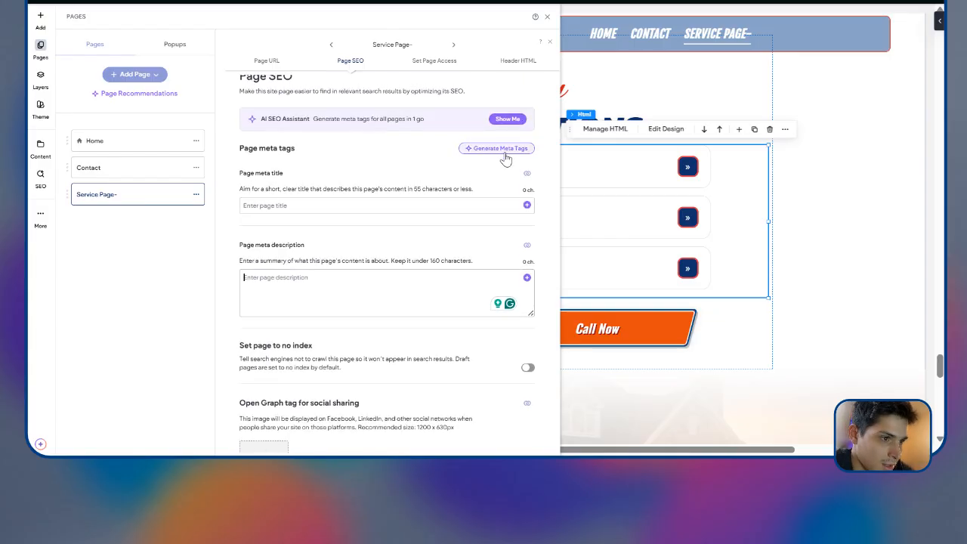
pyautogui.click(502, 150)
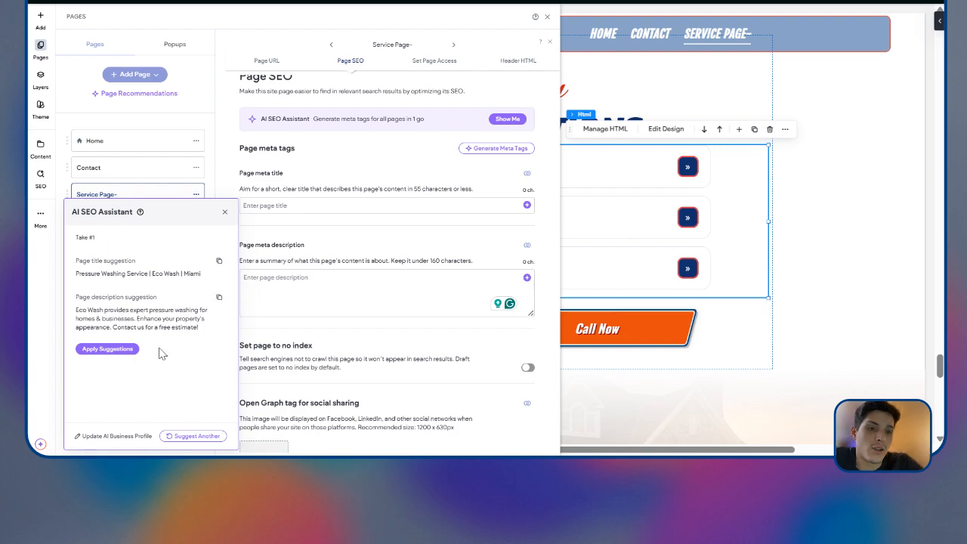
pyautogui.click(123, 351)
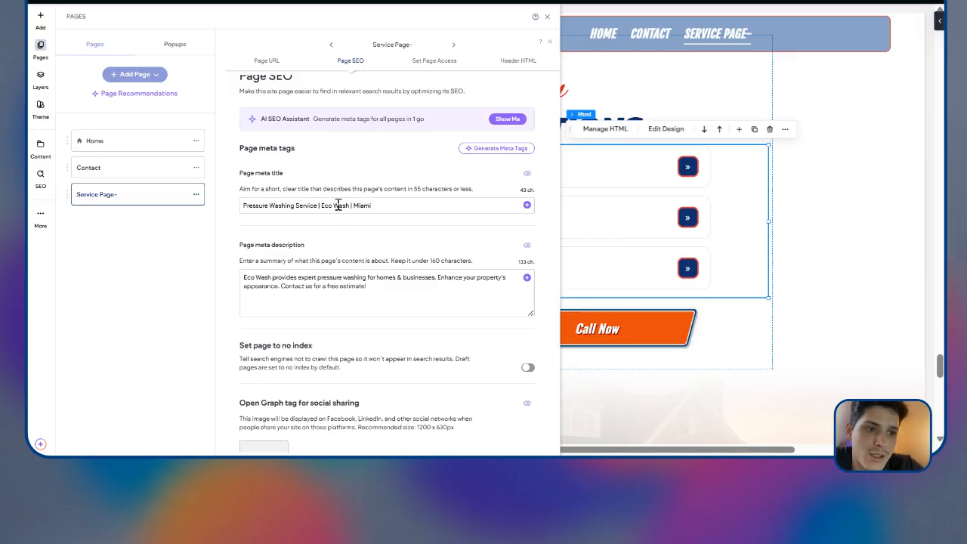
# Step: Change the page meta title to "House Washing Service | Eco Wash | Miami"
pyautogui.moveTo(319, 204); pyautogui.dragTo(253, 205)
pyautogui.doubleClick(256, 204)
pyautogui.write('House')
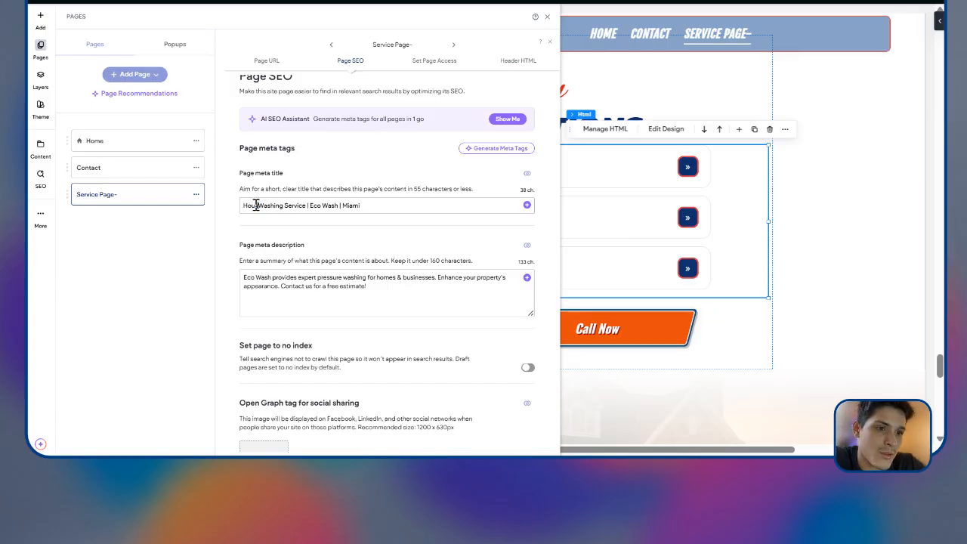
pyautogui.moveTo(344, 204); pyautogui.dragTo(313, 203)
pyautogui.moveTo(372, 209); pyautogui.dragTo(351, 210)
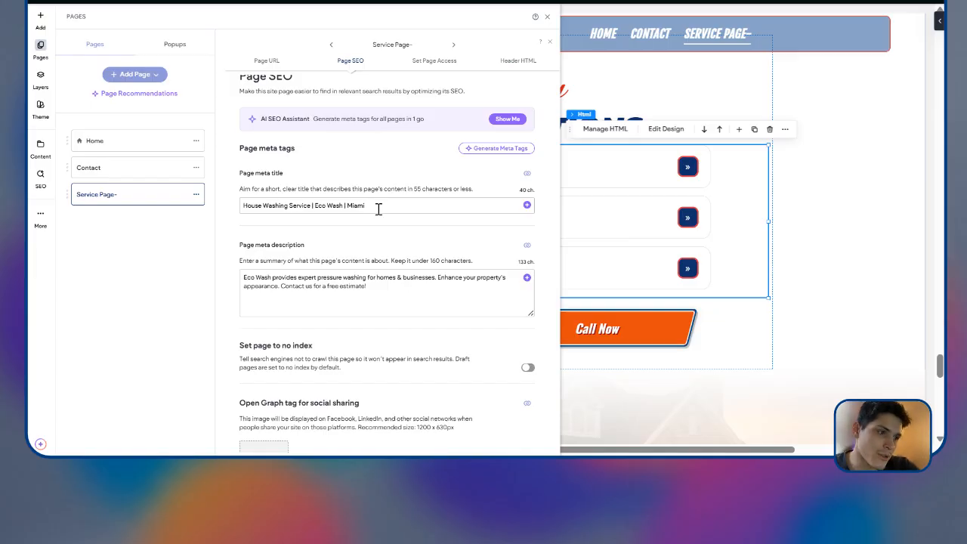
# Step: Copy the rewritten house washing FAQ code from ChatGPT and return to the website editor
pyautogui.click(340, 2)
pyautogui.scroll(-10, 574, 250)
pyautogui.scroll(3, 598, 256)
pyautogui.click(779, 32)
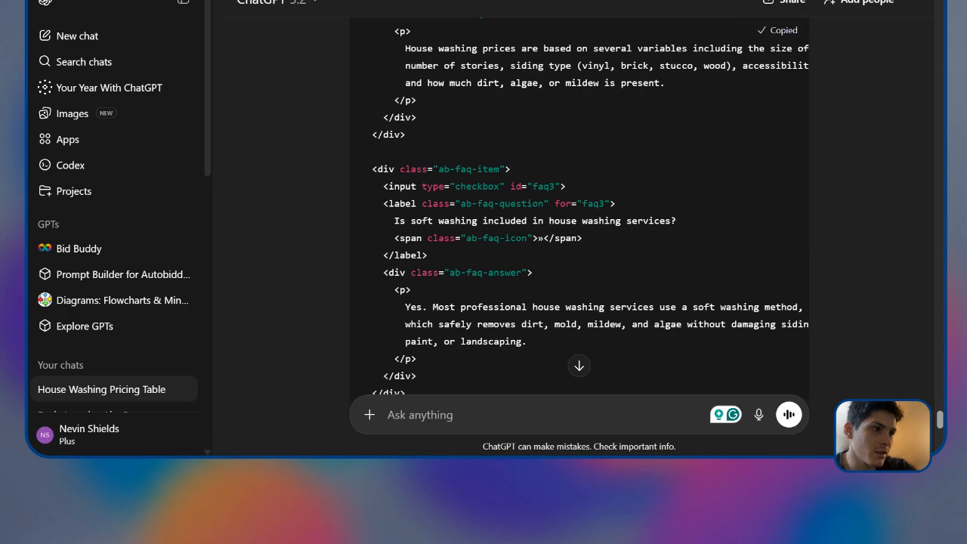
pyautogui.click(650, 2)
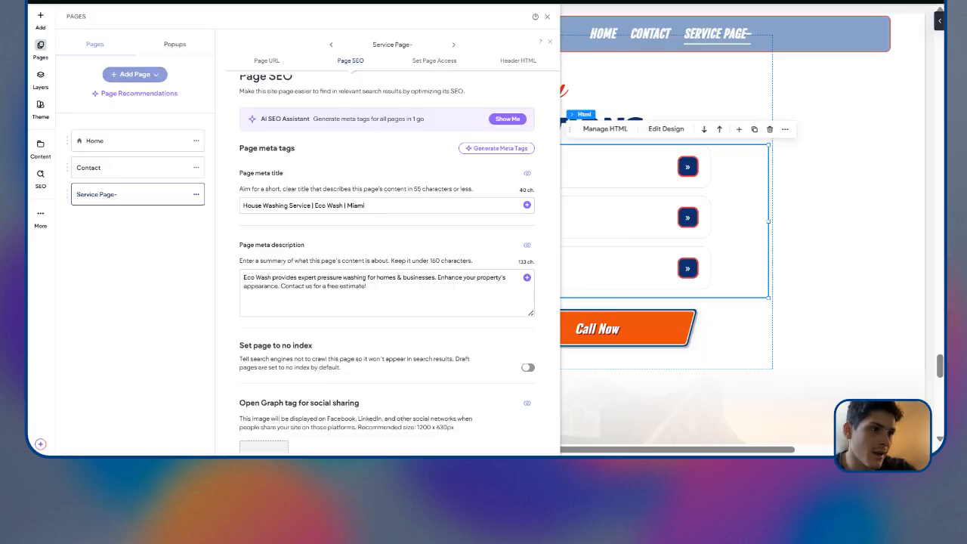
# Step: Close the page SEO settings and replace the FAQ widget's HTML with the copied house washing FAQ code, update it and close the editor
pyautogui.click(546, 16)
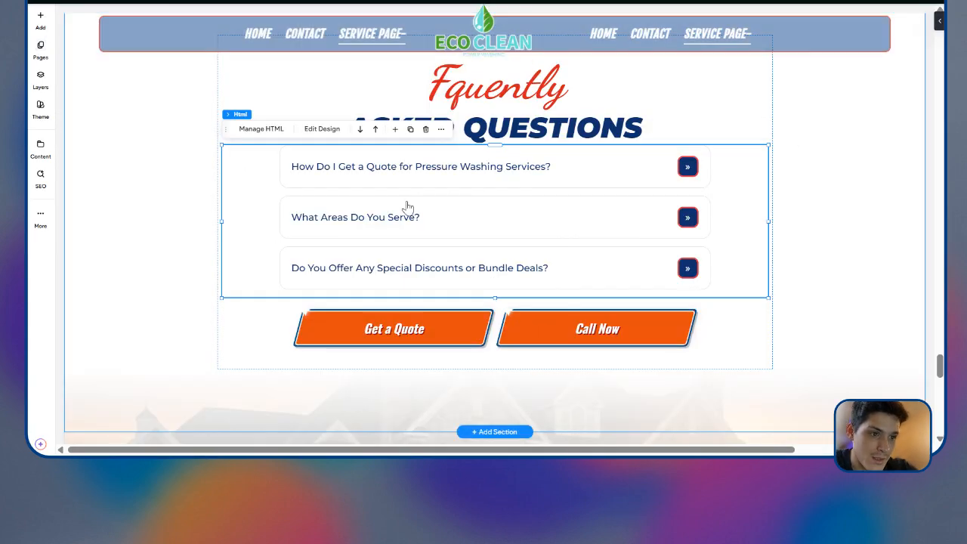
pyautogui.click(261, 129)
pyautogui.click(683, 221)
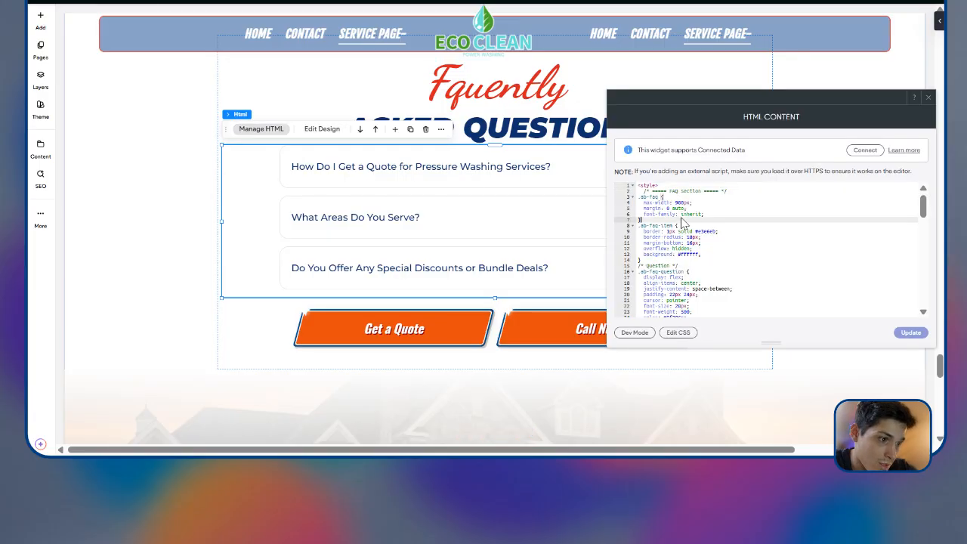
pyautogui.hotkey('ctrl', 'a')
pyautogui.hotkey('ctrl', 'v')
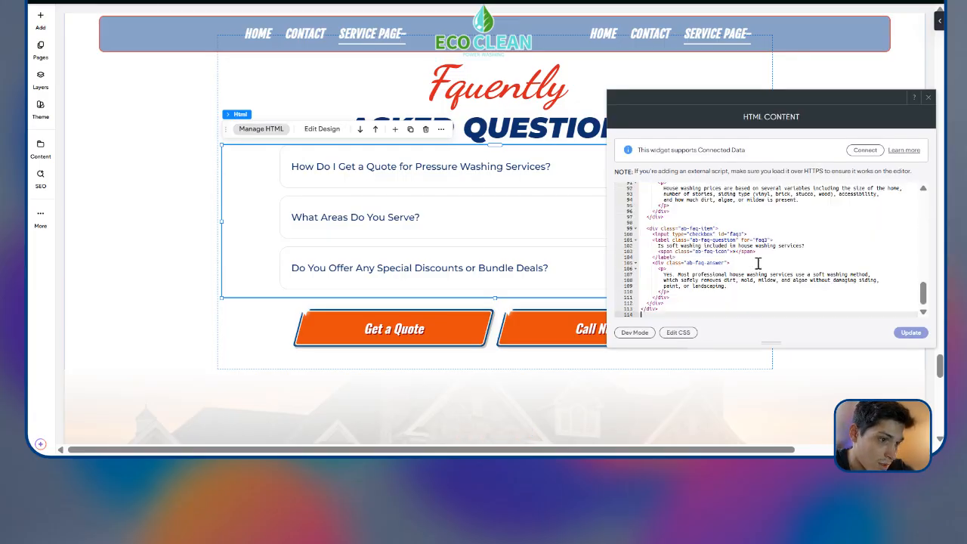
pyautogui.click(907, 332)
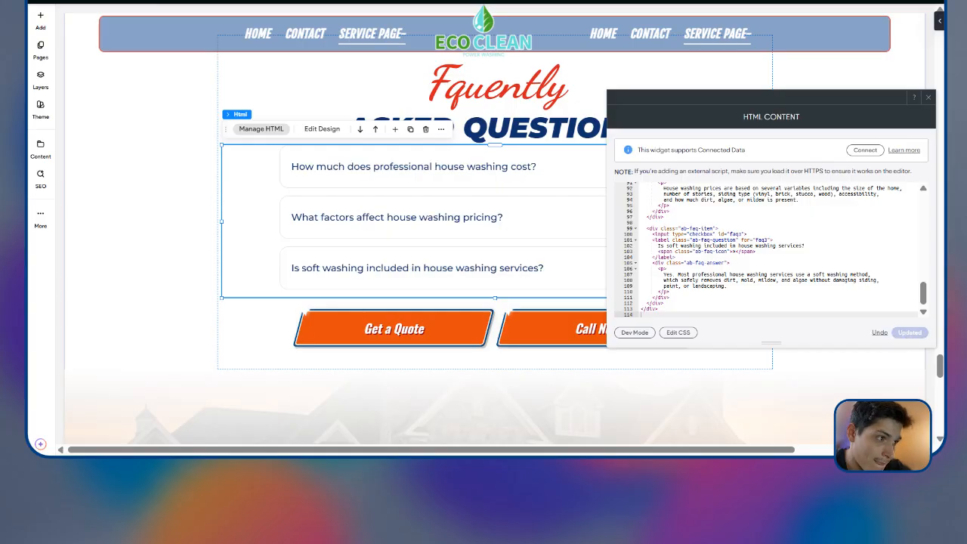
pyautogui.click(929, 99)
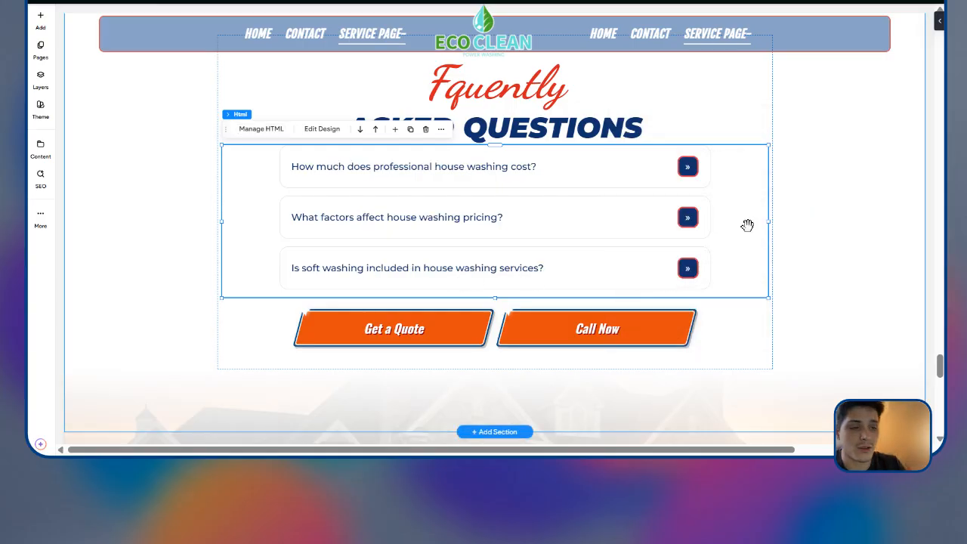
# Step: Review the service page from the FAQ section up to the intro, checking reviews, process steps, discounts, pricing tables and calculator
pyautogui.scroll(2, 747, 225)
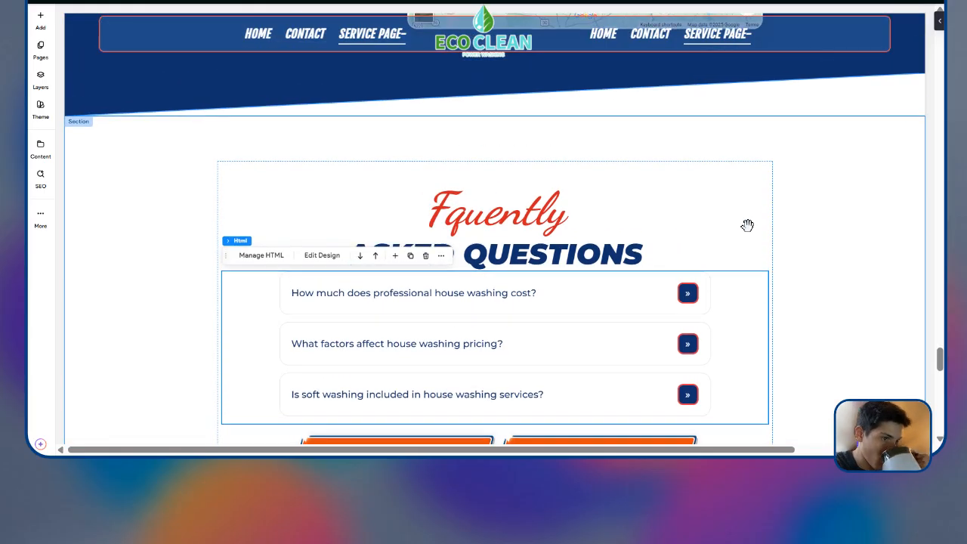
pyautogui.scroll(-1, 747, 225)
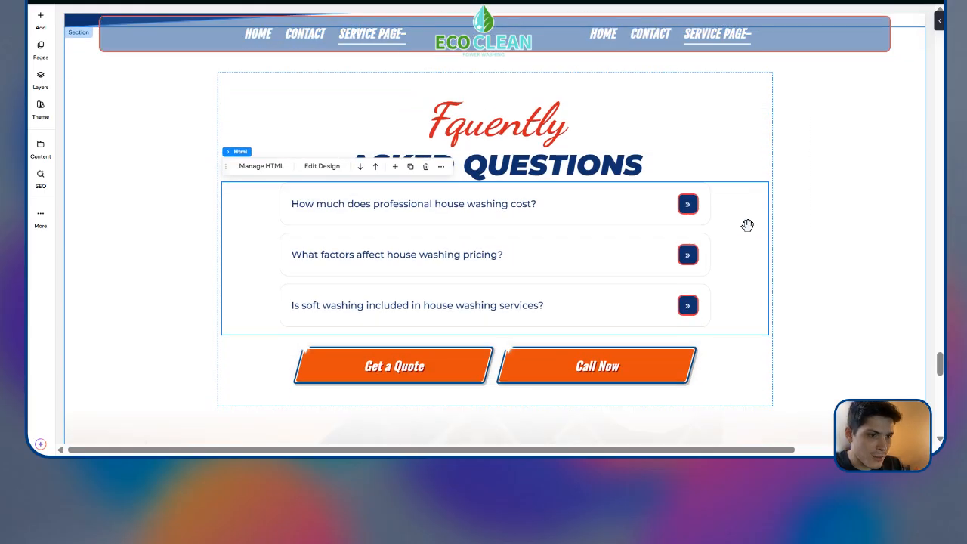
pyautogui.scroll(3, 723, 262)
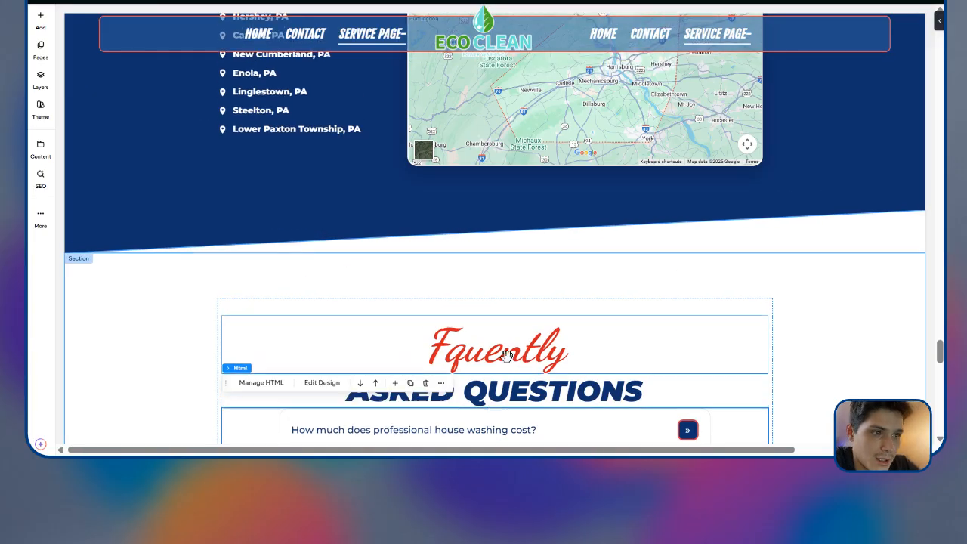
pyautogui.scroll(15, 432, 276)
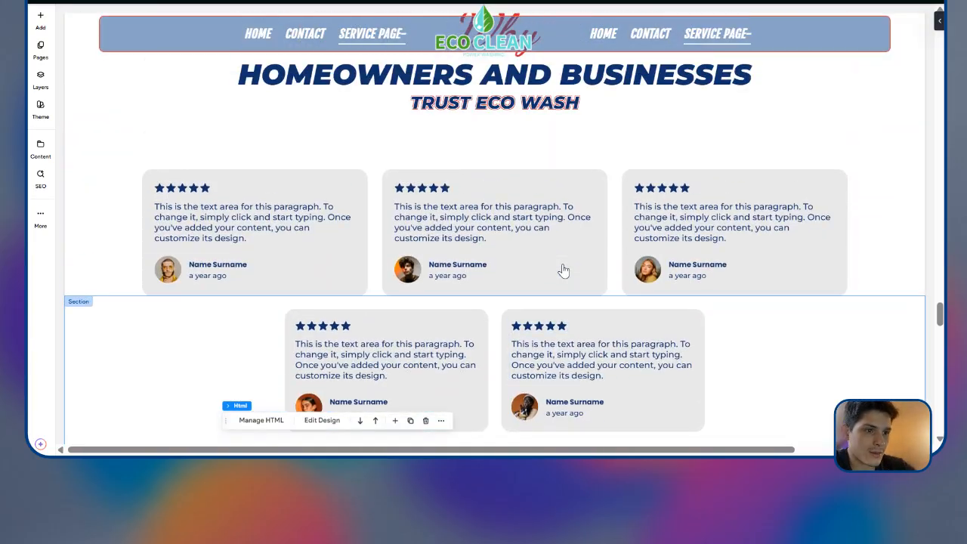
pyautogui.scroll(-3, 119, 227)
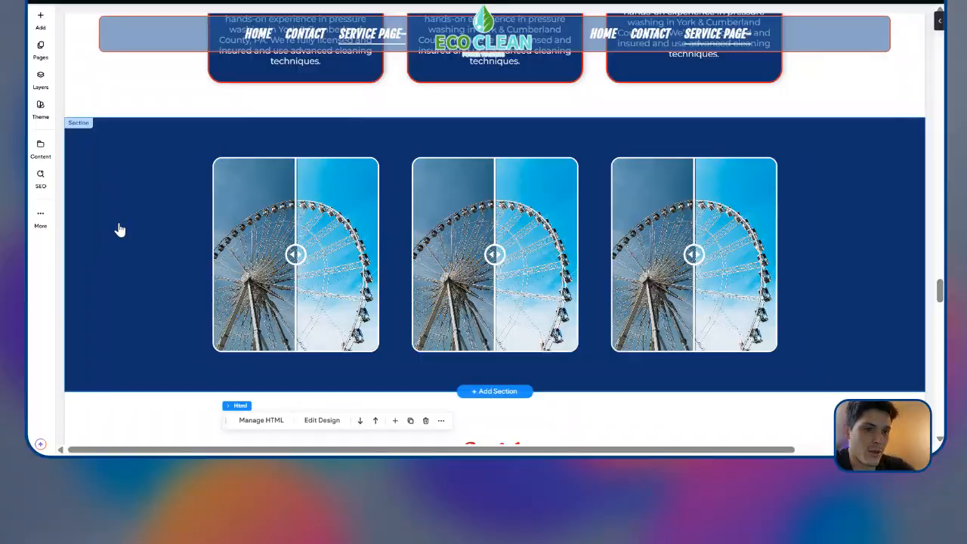
pyautogui.scroll(8, 602, 252)
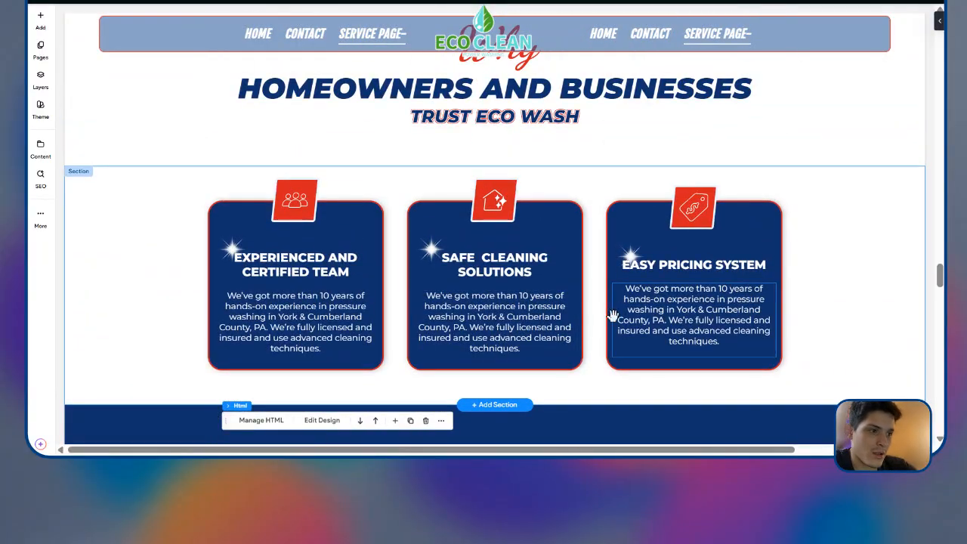
pyautogui.scroll(8, 645, 310)
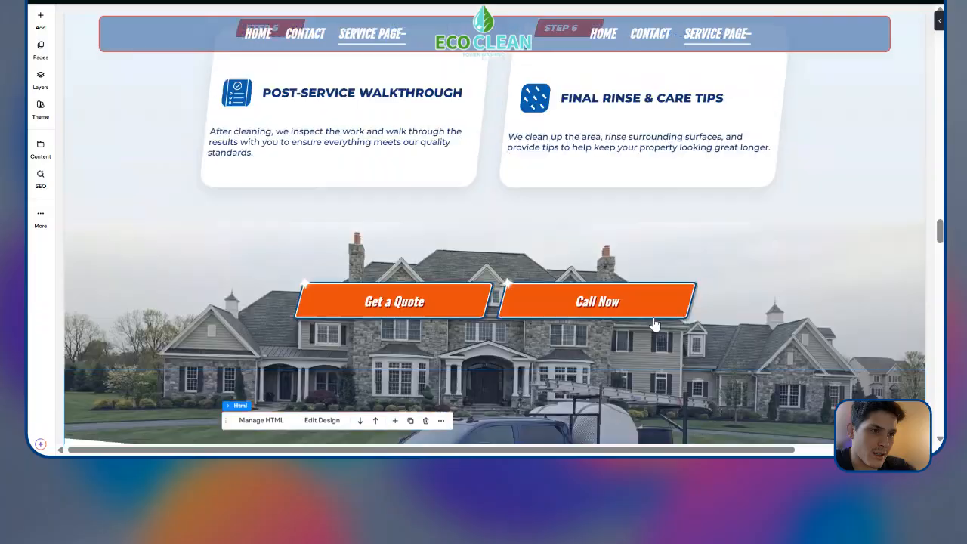
pyautogui.scroll(12, 720, 362)
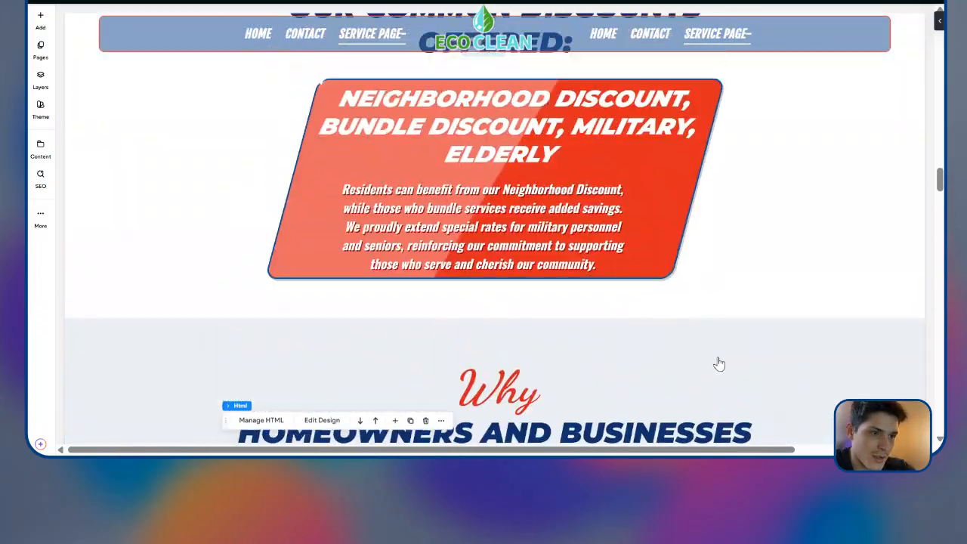
pyautogui.scroll(12, 704, 371)
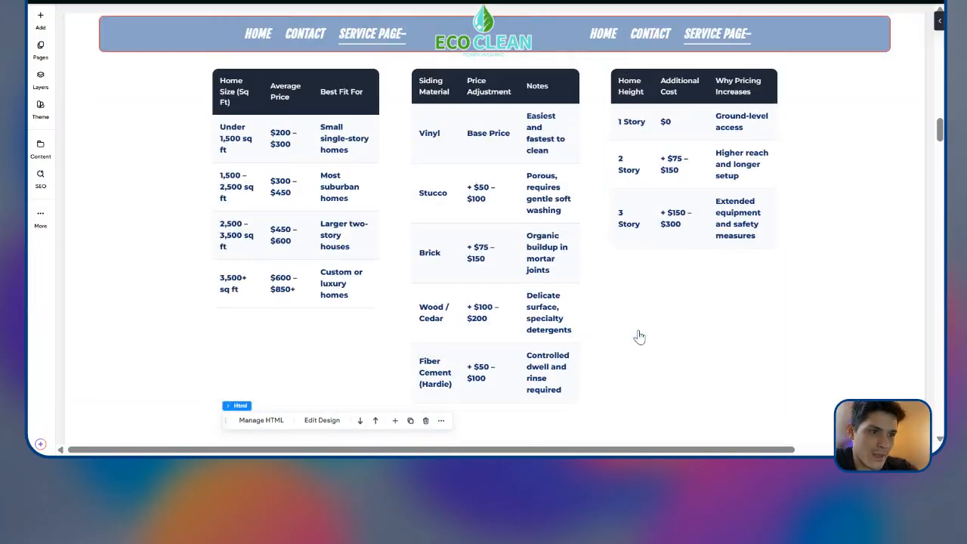
pyautogui.scroll(10, 686, 273)
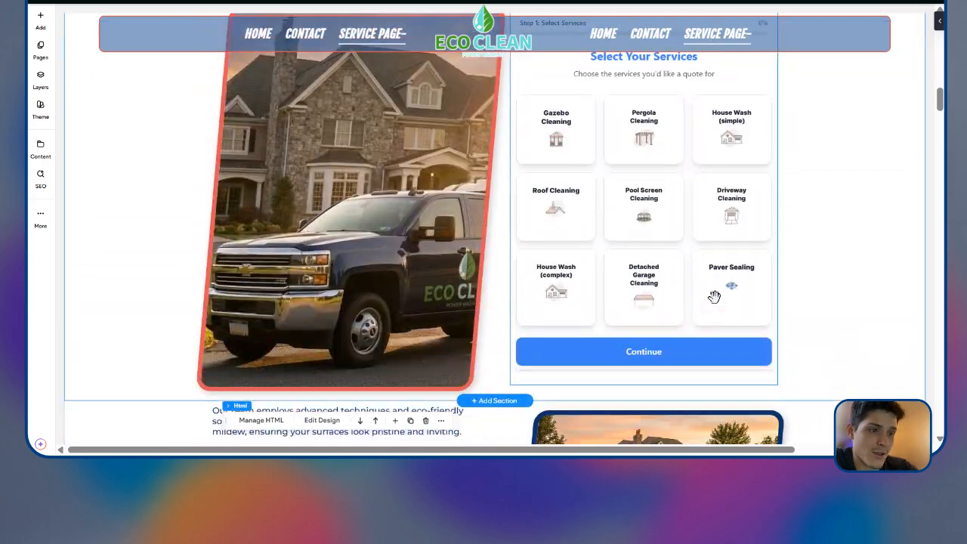
pyautogui.scroll(5, 718, 259)
pyautogui.scroll(-10, 677, 269)
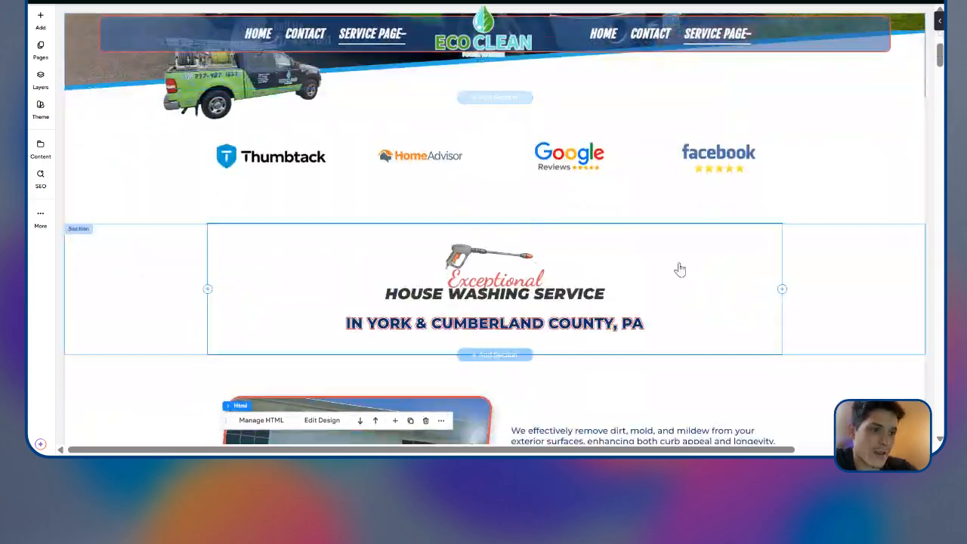
pyautogui.scroll(10, 647, 181)
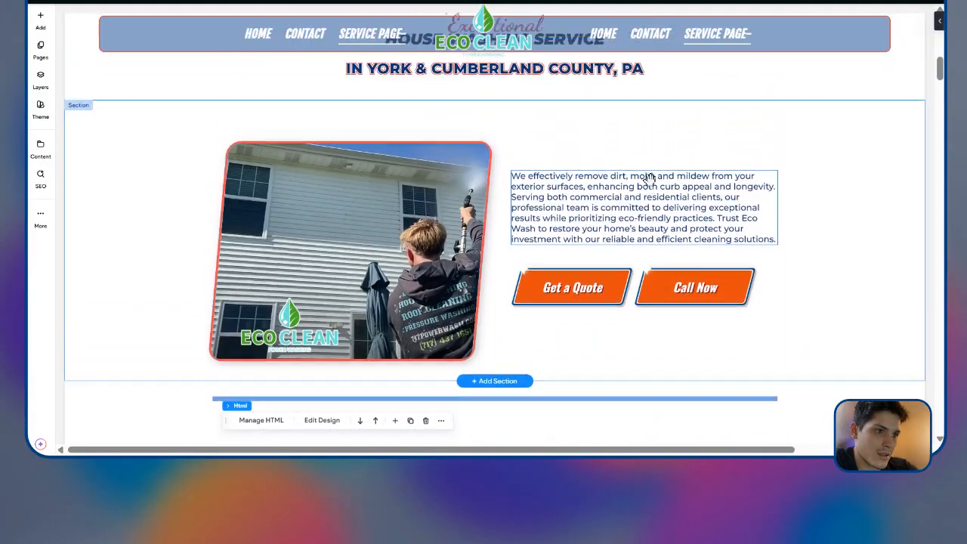
pyautogui.scroll(-5, 554, 223)
pyautogui.scroll(-10, 563, 211)
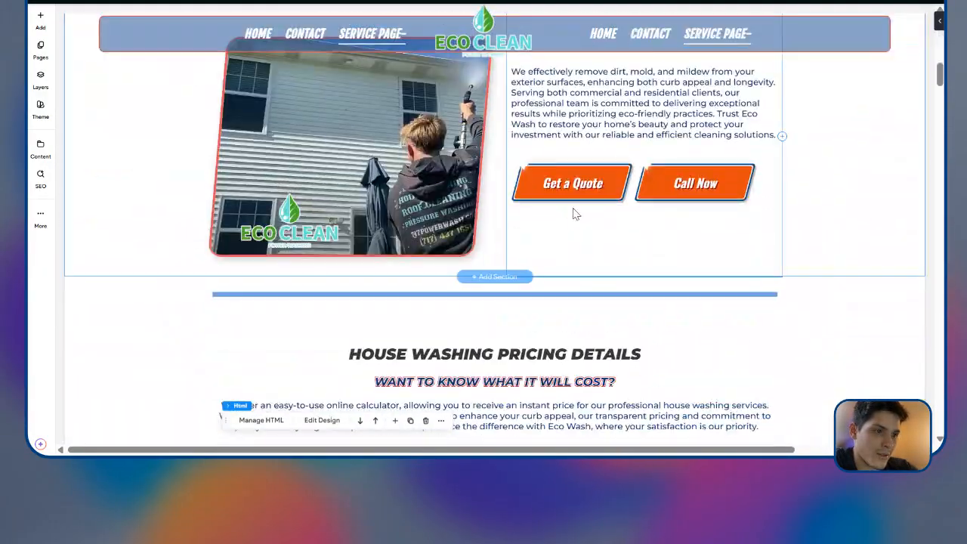
pyautogui.scroll(-3, 573, 189)
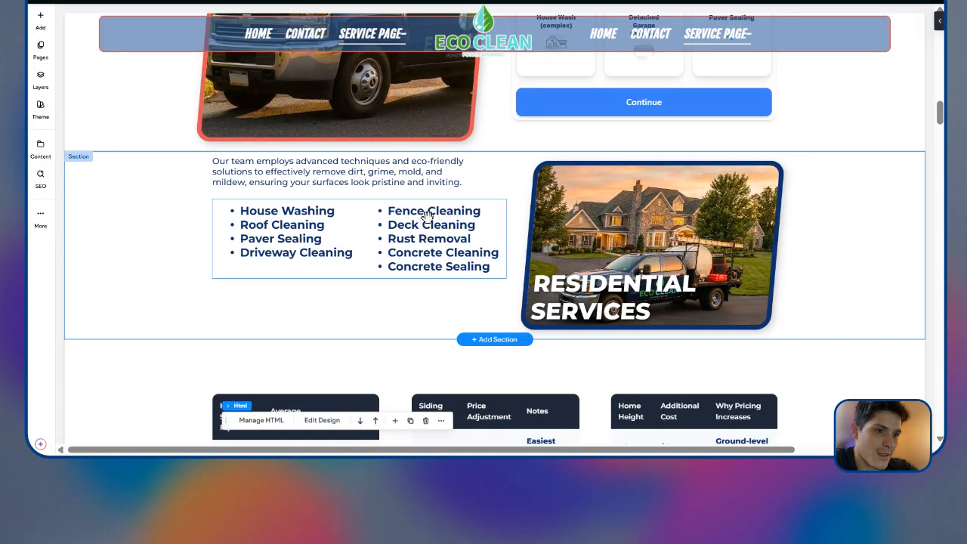
# Step: Delete the second services list, Fence Cleaning through Concrete Sealing, from the section below the price calculator
pyautogui.scroll(-2, 405, 215)
pyautogui.scroll(3, 453, 242)
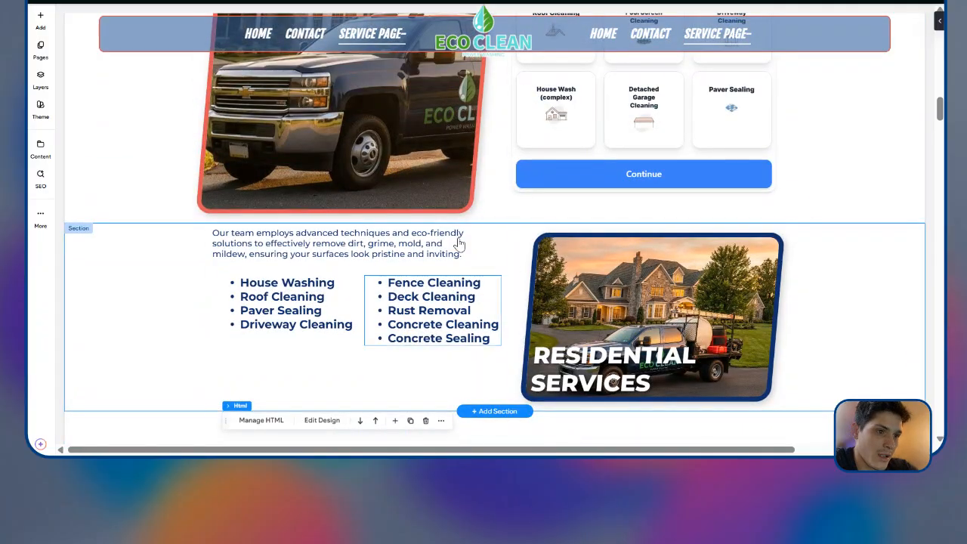
pyautogui.click(473, 295)
pyautogui.click(557, 266)
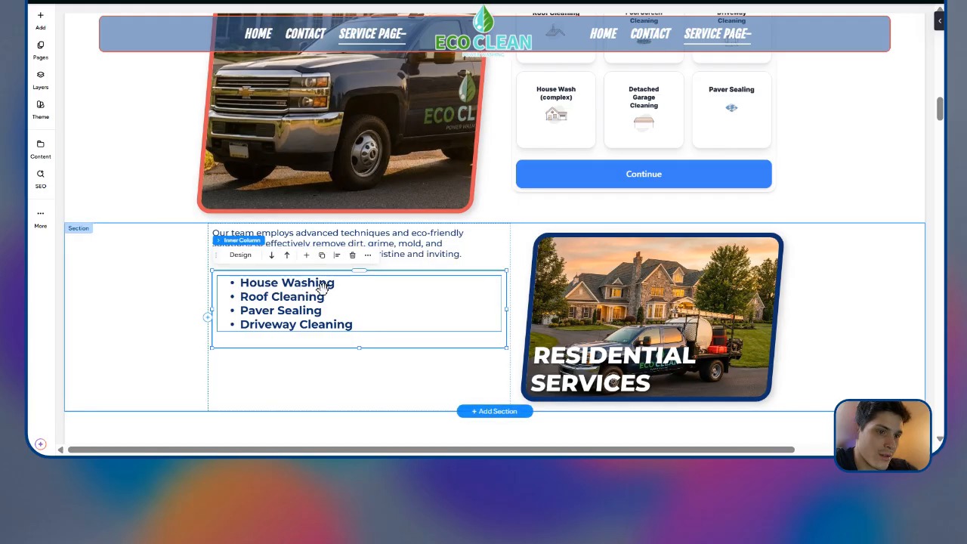
pyautogui.click(408, 359)
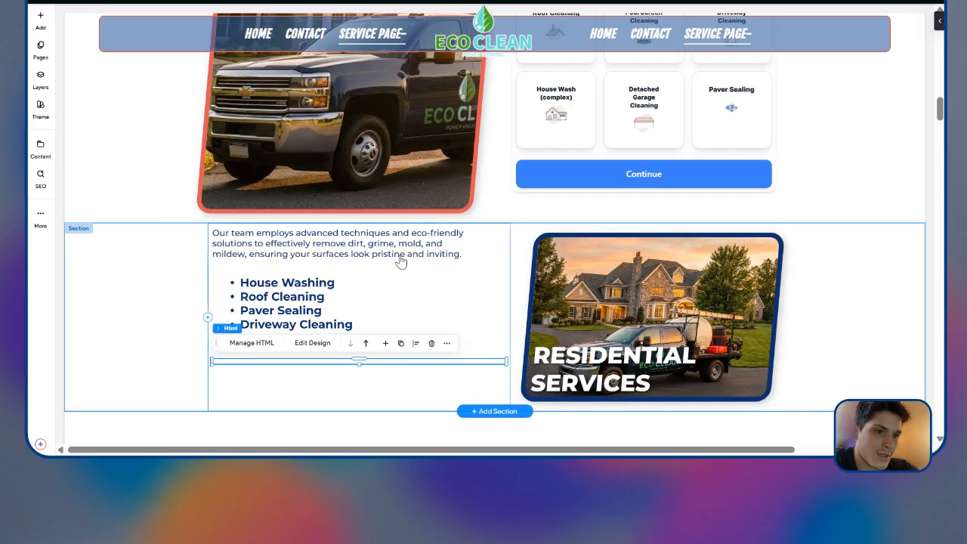
# Step: Delete the "Residential Services" text overlay from the house and truck image below the price calculator
pyautogui.scroll(1, 542, 283)
pyautogui.scroll(-1, 464, 229)
pyautogui.scroll(5, 491, 240)
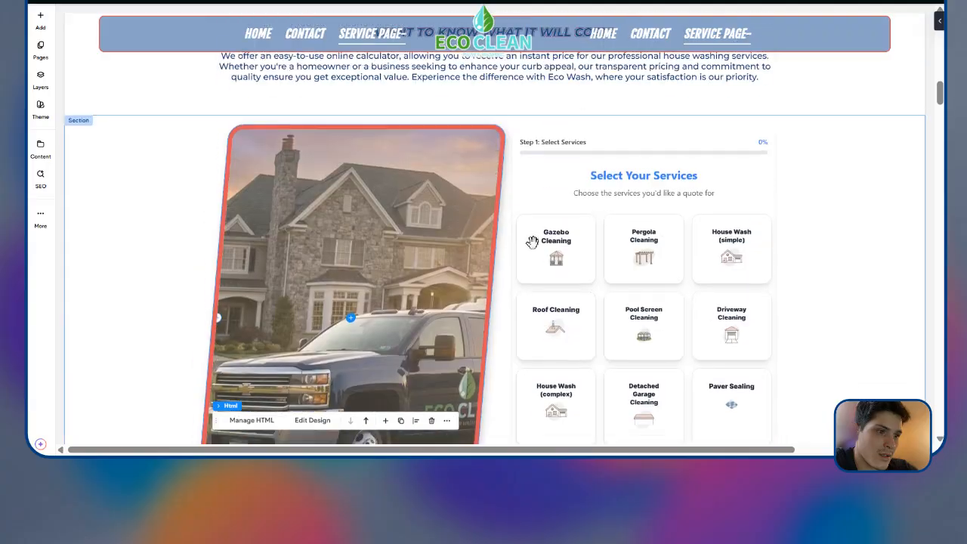
pyautogui.scroll(-6, 574, 252)
pyautogui.click(636, 281)
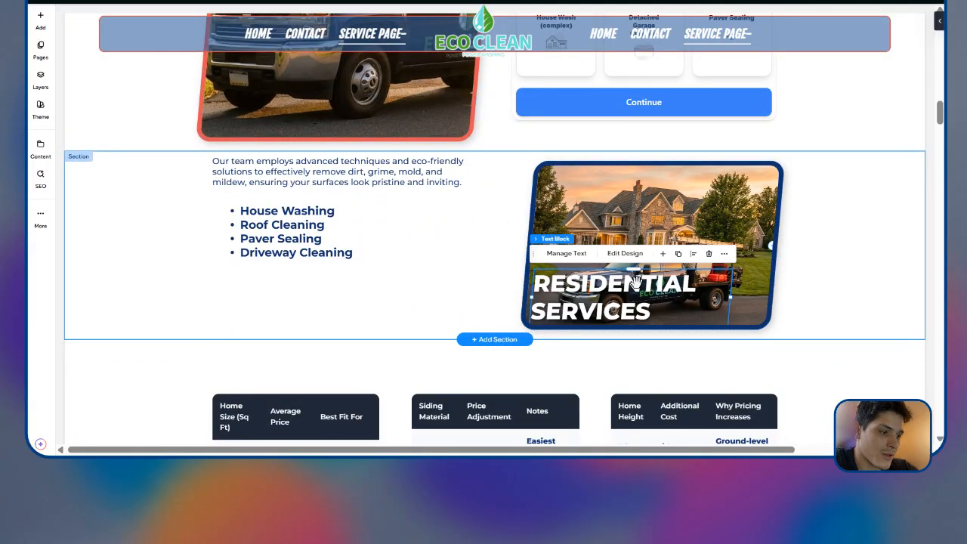
pyautogui.press('Delete')
# Step: Check the calculator embedded on the page, switch to Autobidder and open its Design settings
pyautogui.scroll(5, 689, 288)
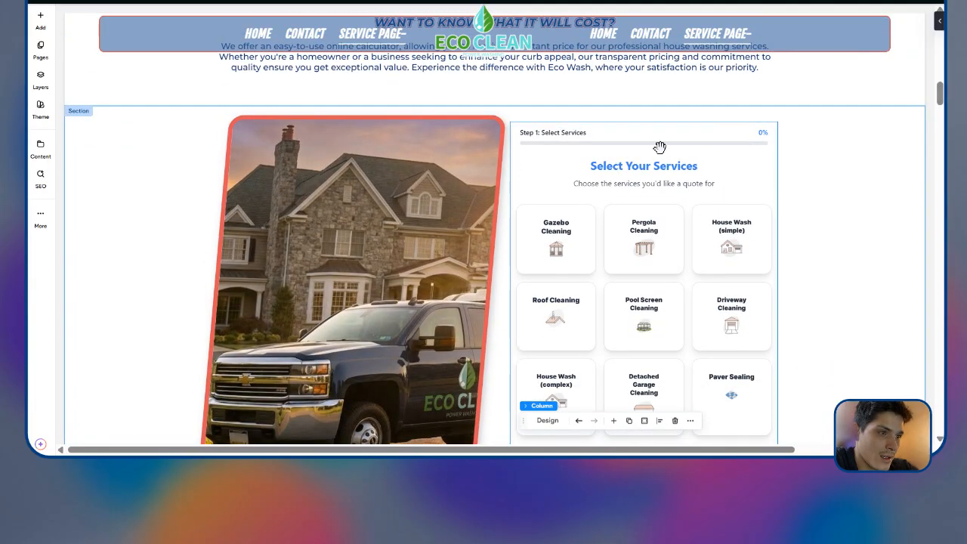
pyautogui.scroll(-1, 677, 219)
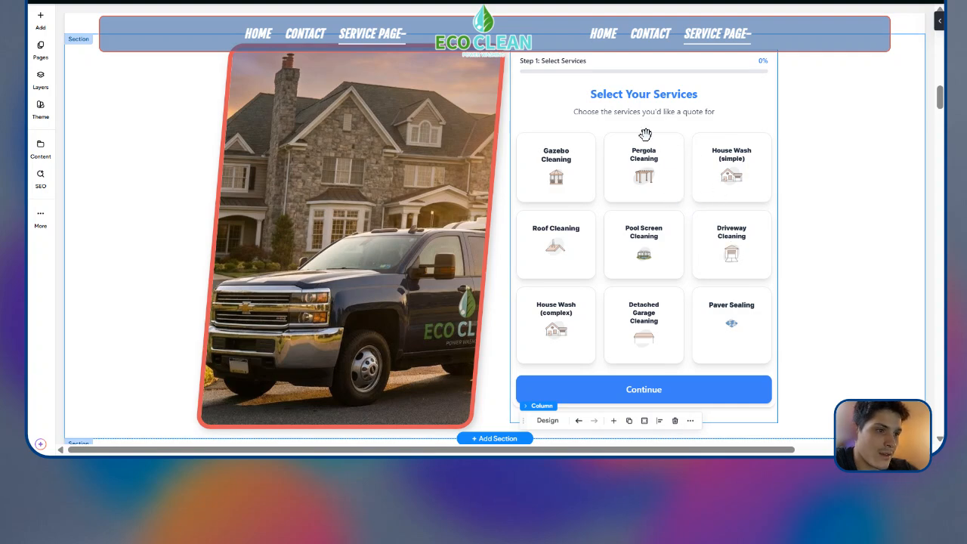
pyautogui.scroll(2, 609, 123)
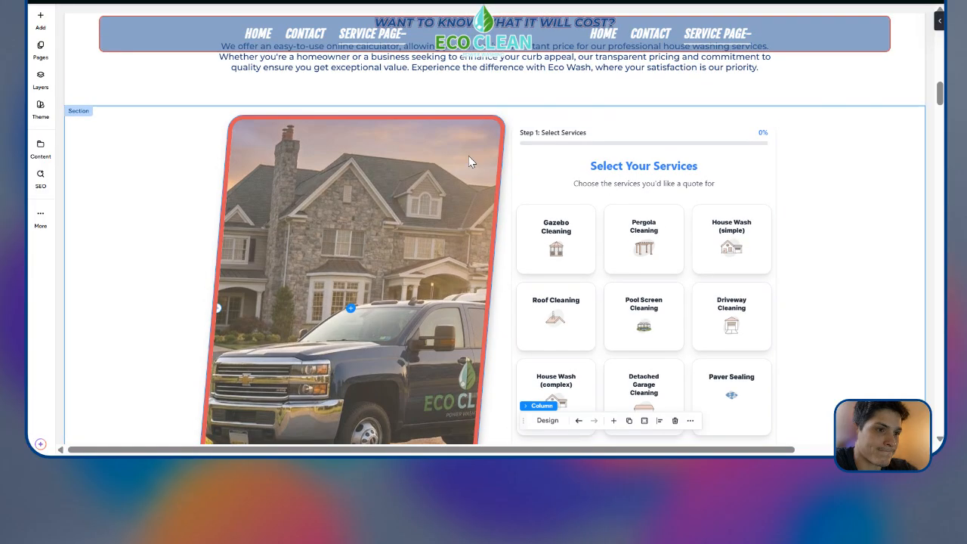
pyautogui.scroll(-1, 614, 186)
pyautogui.scroll(-1, 615, 187)
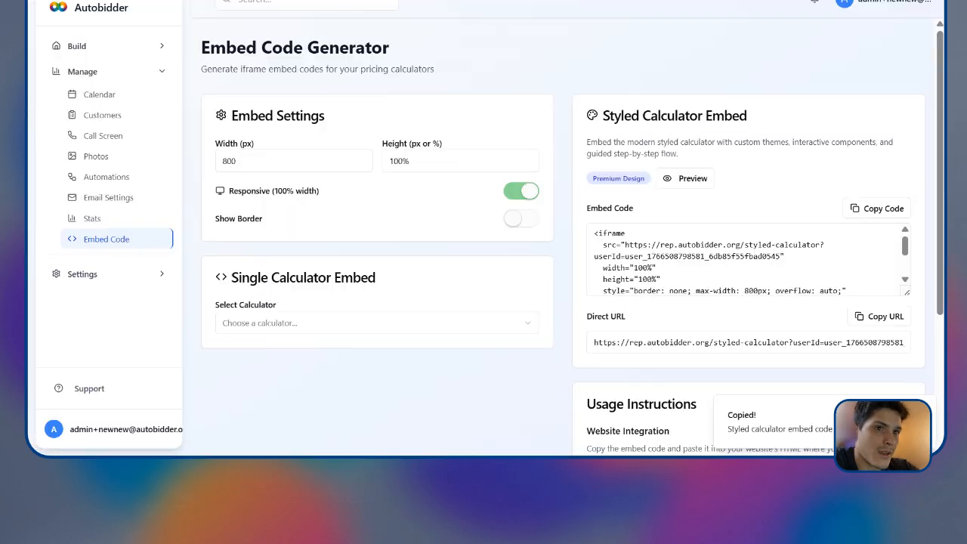
pyautogui.click(147, 44)
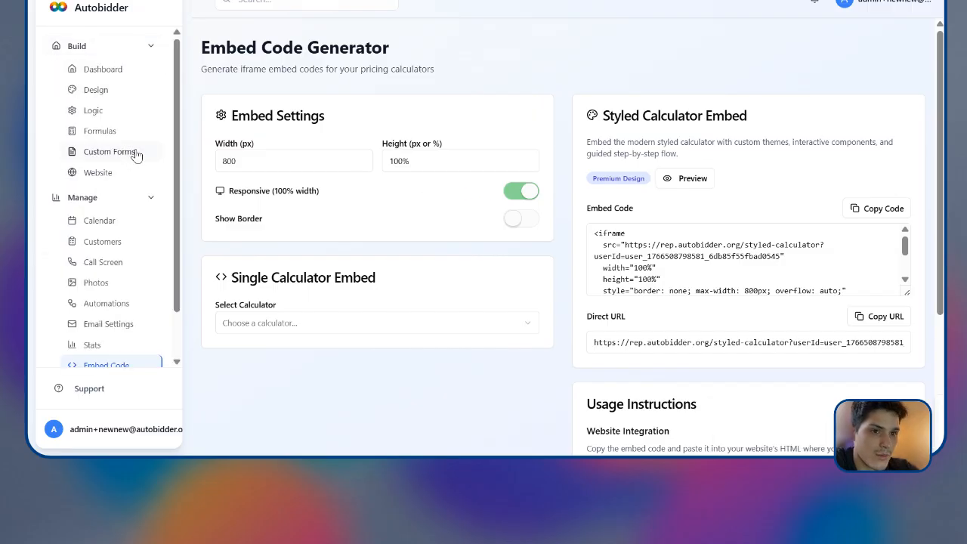
pyautogui.click(104, 91)
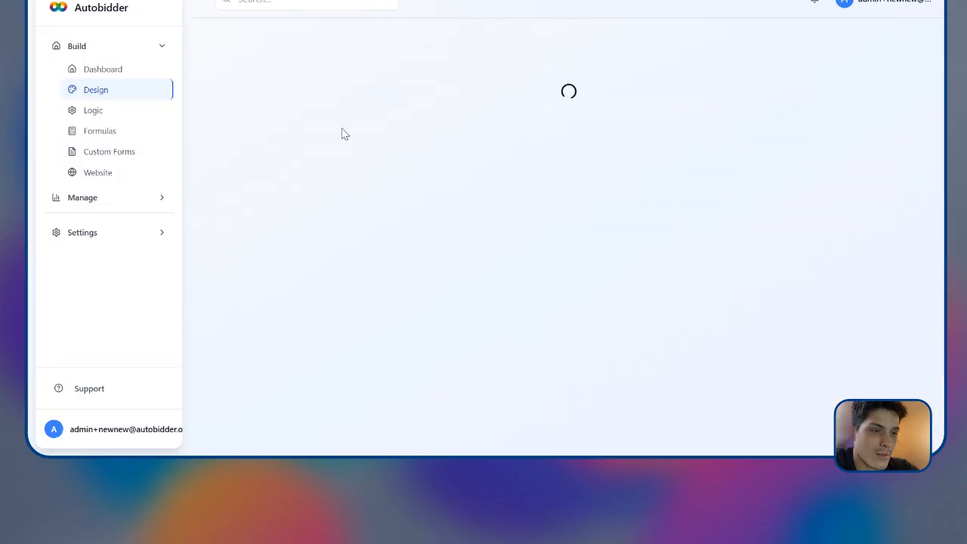
# Step: Expand the Custom CSS section of the calculator design and its list of available CSS classes
pyautogui.scroll(-3, 475, 224)
pyautogui.click(298, 429)
pyautogui.scroll(-5, 355, 325)
pyautogui.click(302, 123)
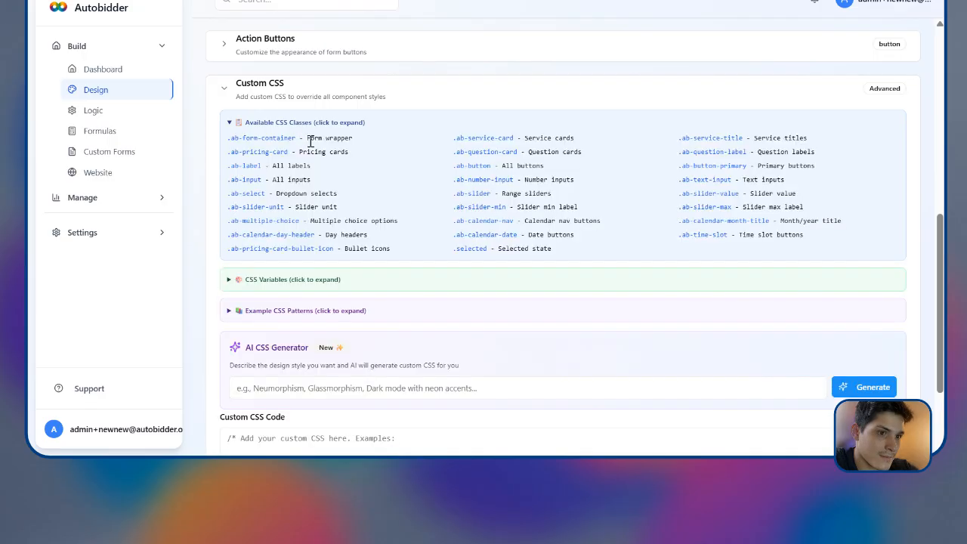
# Step: Highlight the full list of available CSS classes, from the form wrapper class through the selected state class
pyautogui.moveTo(810, 248); pyautogui.dragTo(441, 195)
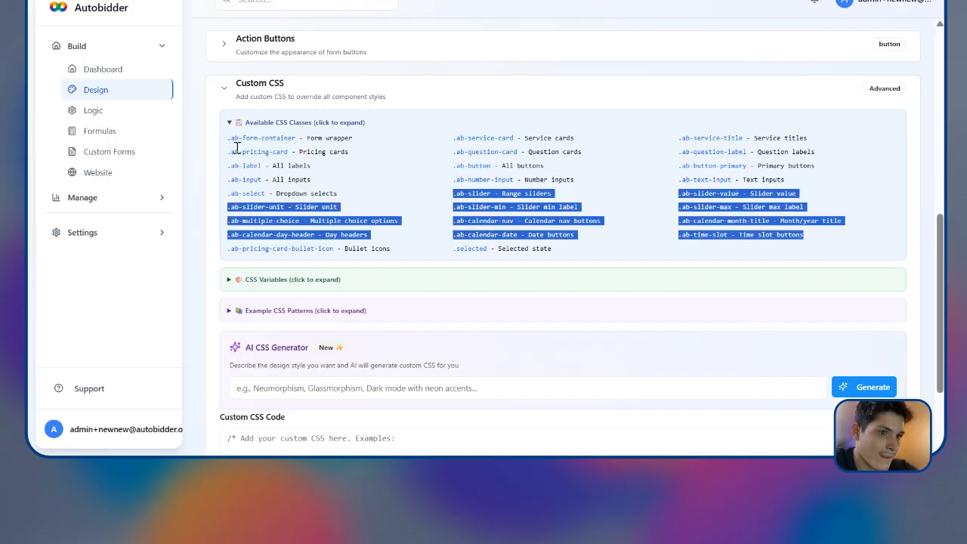
pyautogui.moveTo(225, 143); pyautogui.dragTo(227, 139)
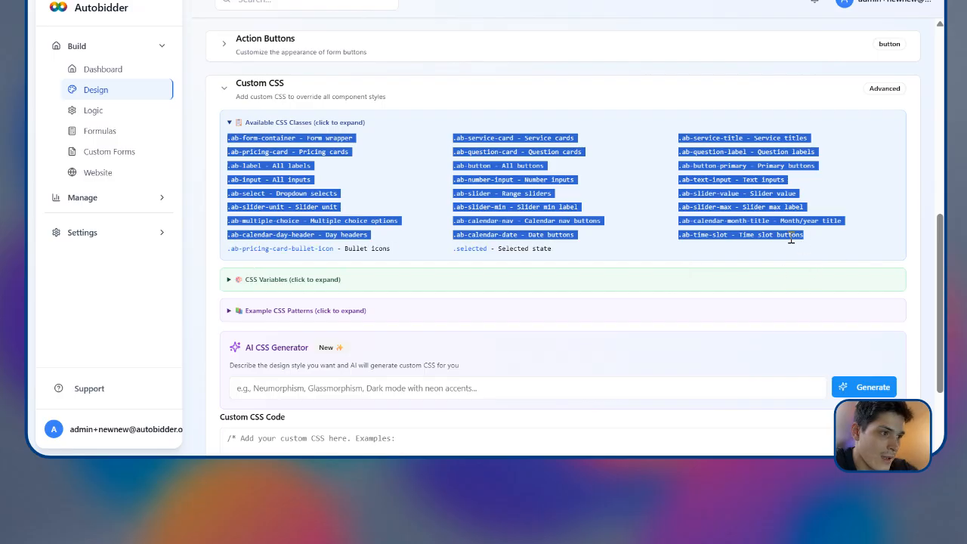
pyautogui.click(753, 255)
pyautogui.moveTo(797, 235); pyautogui.dragTo(814, 258)
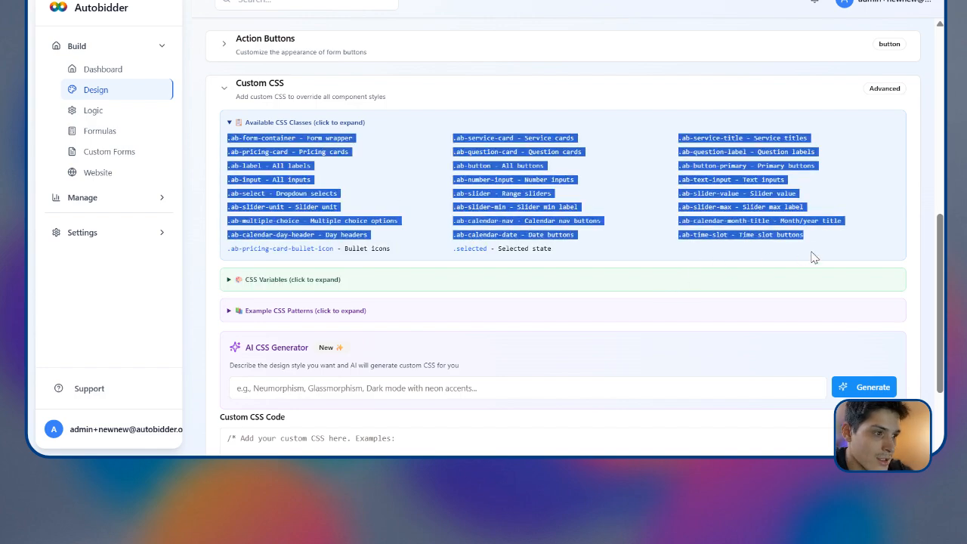
pyautogui.click(251, 138)
pyautogui.moveTo(232, 139); pyautogui.dragTo(554, 250)
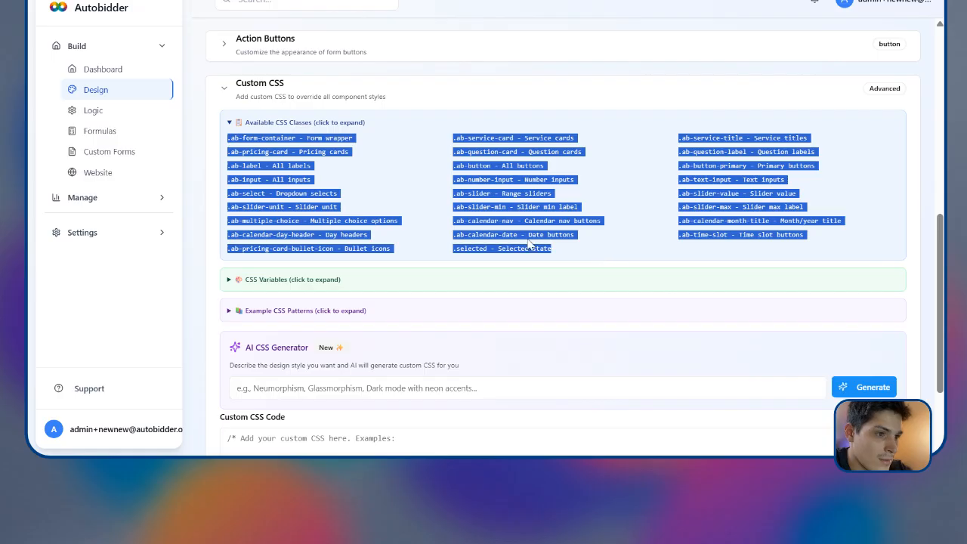
pyautogui.click(570, 248)
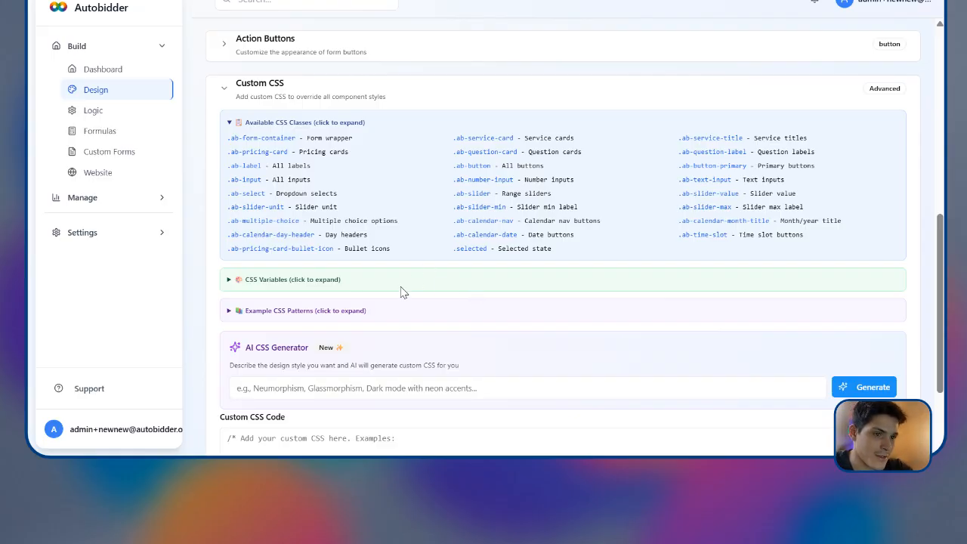
# Step: Expand the list of CSS variables and look through it down to the custom CSS code field
pyautogui.click(436, 280)
pyautogui.scroll(-1, 458, 228)
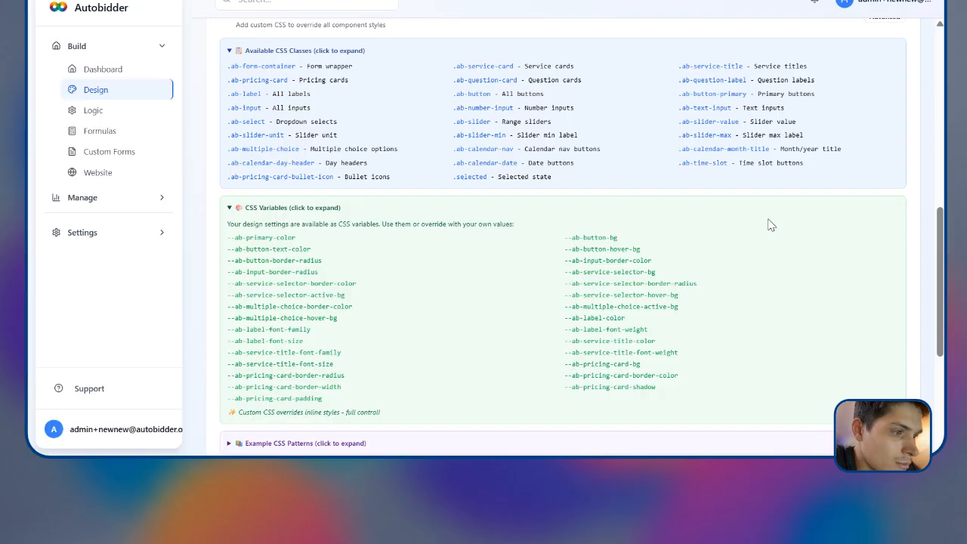
pyautogui.scroll(-3, 770, 224)
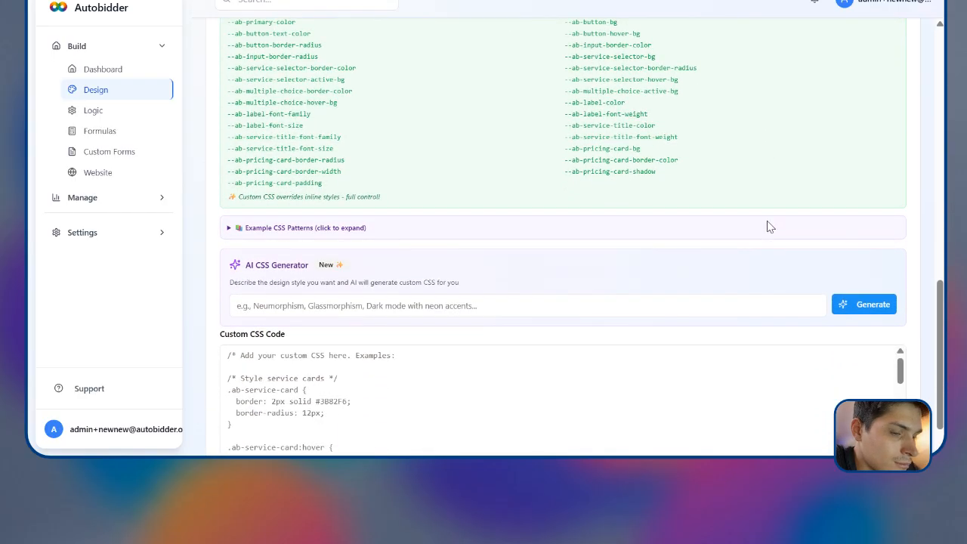
pyautogui.scroll(-1, 770, 226)
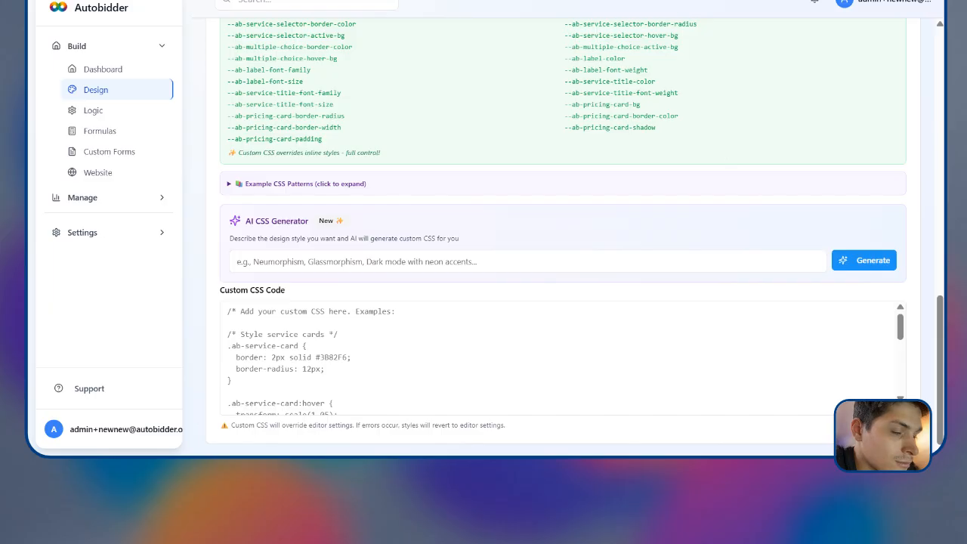
pyautogui.hotkey('ctrl', 'Tab')
pyautogui.scroll(-6, 612, 63)
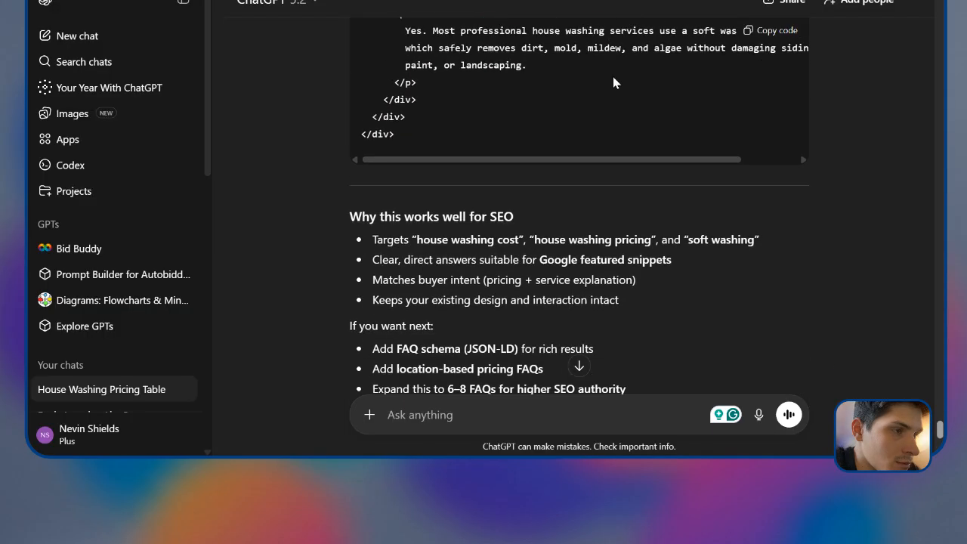
pyautogui.hotkey('ctrl', 'Tab')
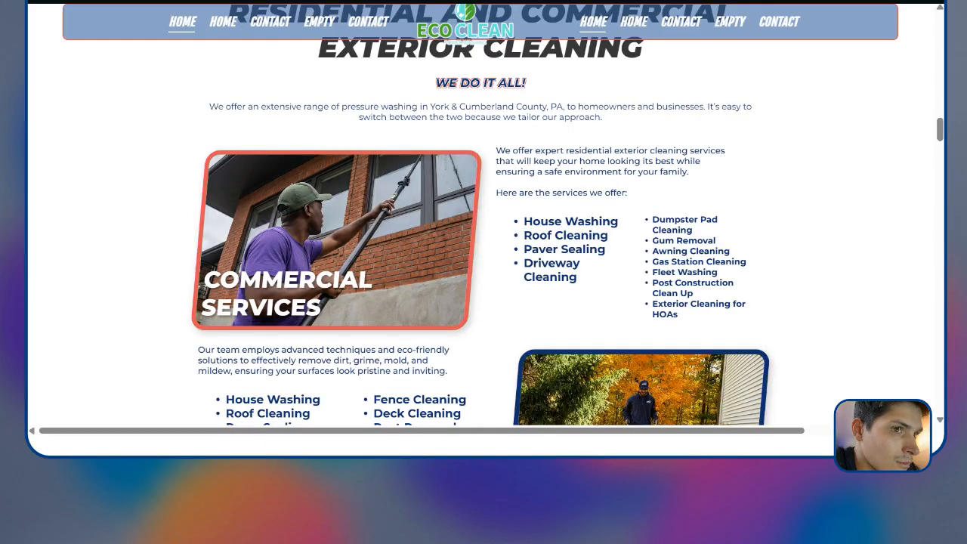
pyautogui.hotkey('ctrl', 'Tab')
pyautogui.scroll(2, 445, 184)
pyautogui.scroll(1, 569, 292)
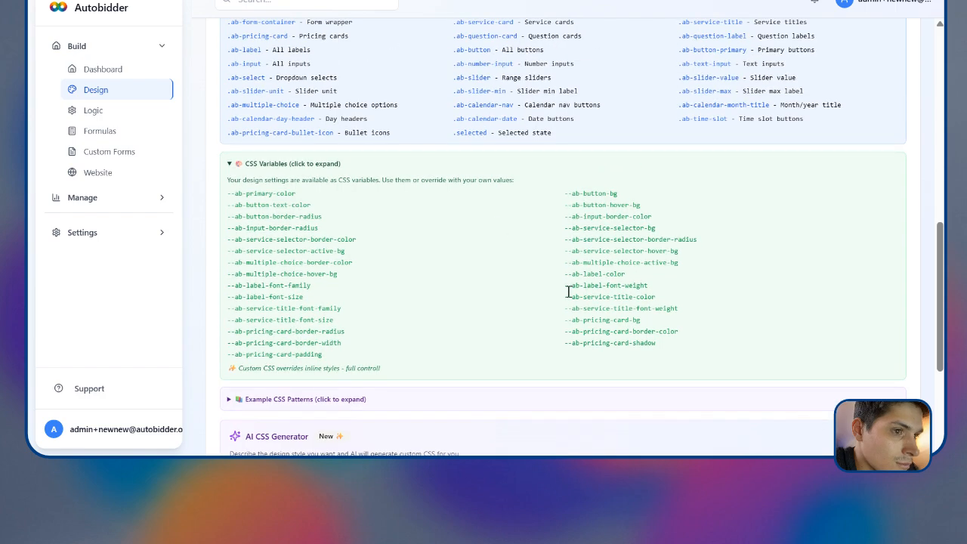
# Step: Select the CSS variables list together with the available CSS classes list, and switch to the ChatGPT conversation
pyautogui.moveTo(682, 375); pyautogui.dragTo(238, 172)
pyautogui.scroll(2, 312, 285)
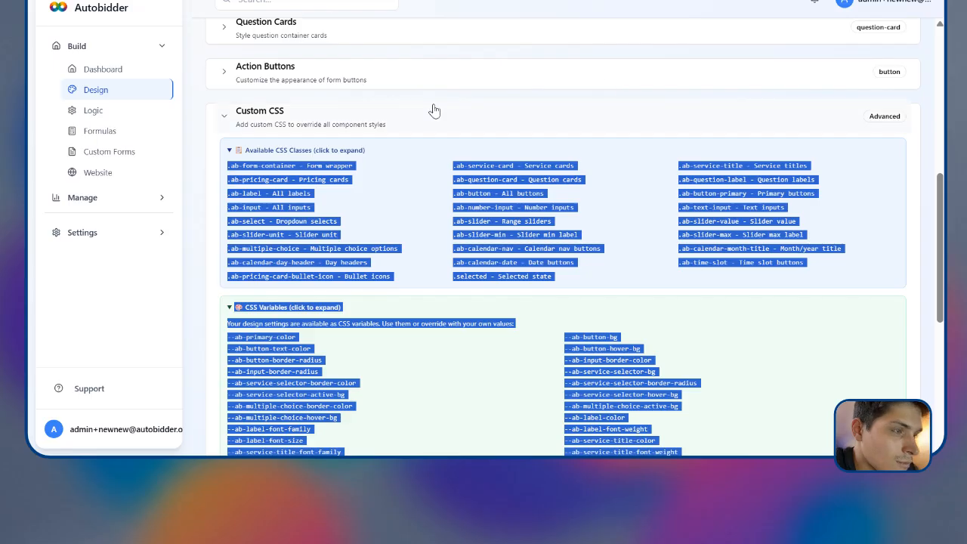
pyautogui.hotkey('ctrl', 'Tab')
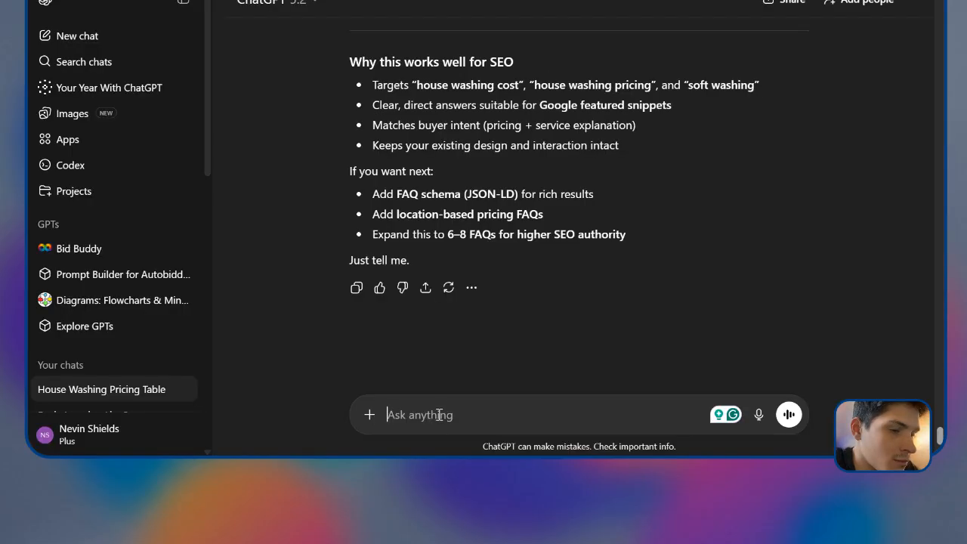
# Step: Check the embedded calculator's look on the service page in the website editor, and switch to the site preview
pyautogui.click(560, 1)
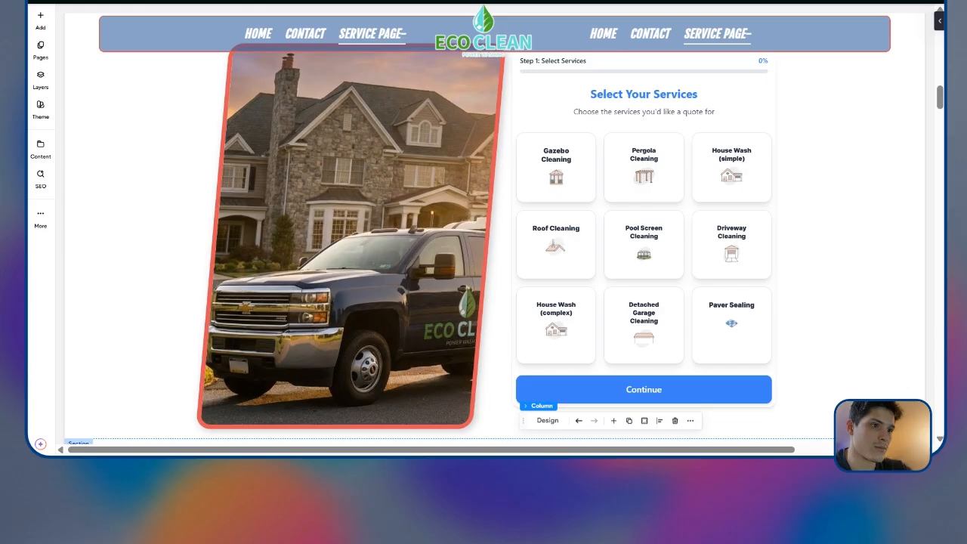
pyautogui.scroll(1, 534, 133)
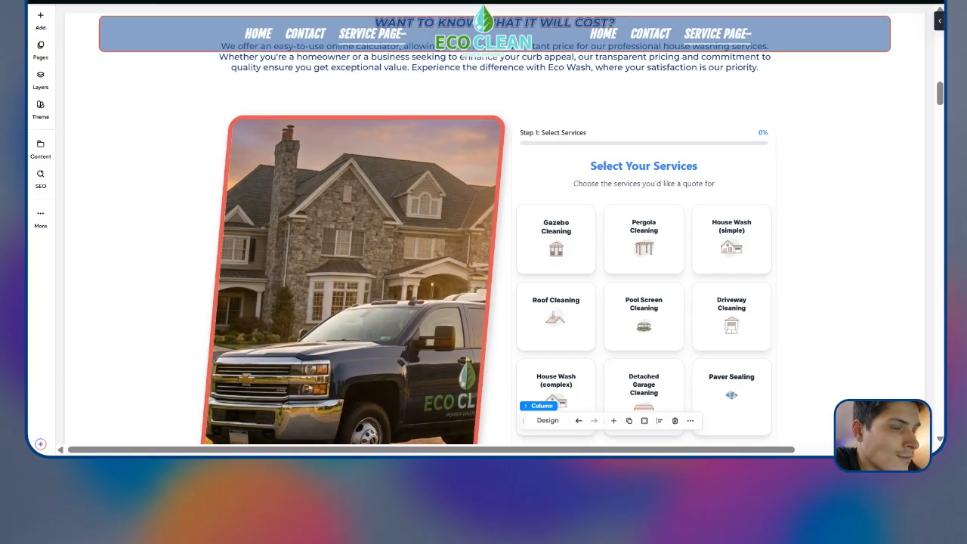
pyautogui.hotkey('ctrl', 'Tab')
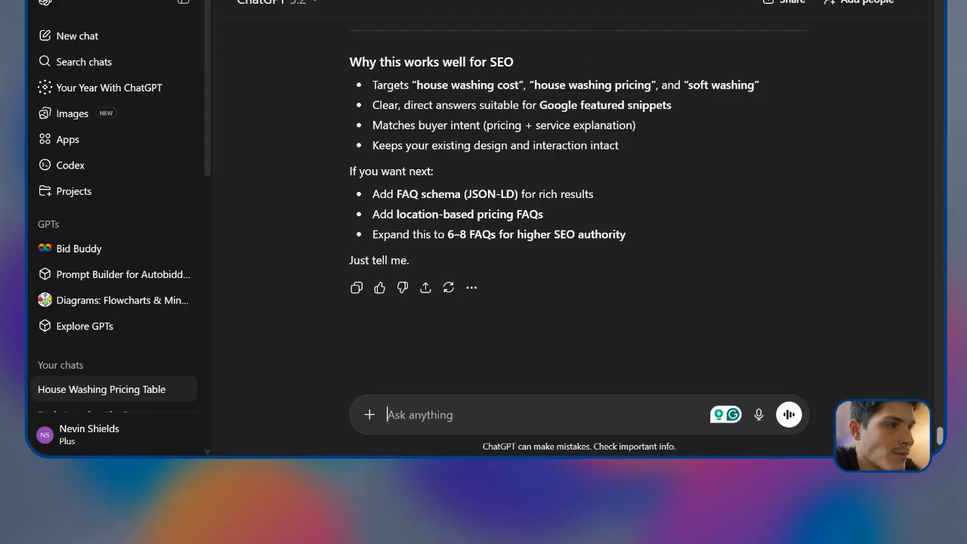
pyautogui.hotkey('ctrl', 'Tab')
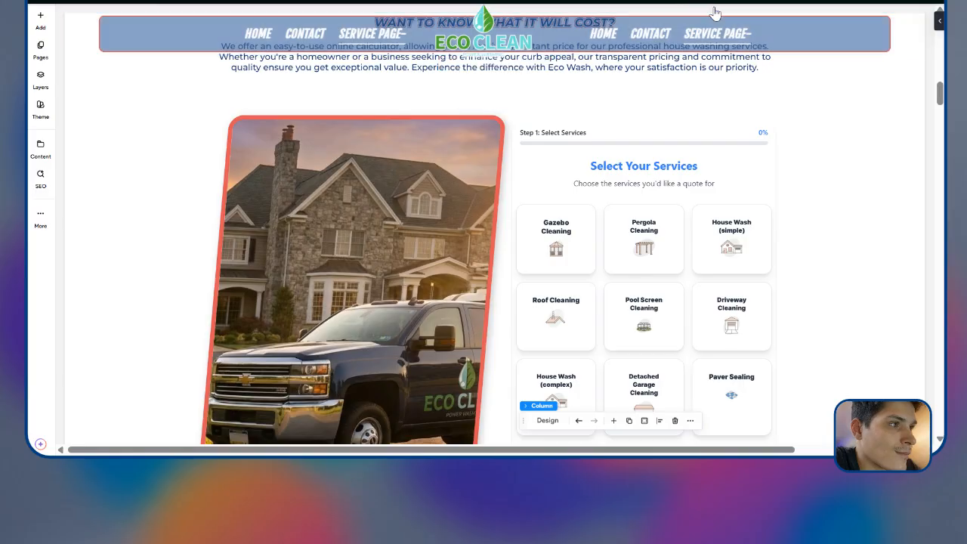
pyautogui.click(874, 4)
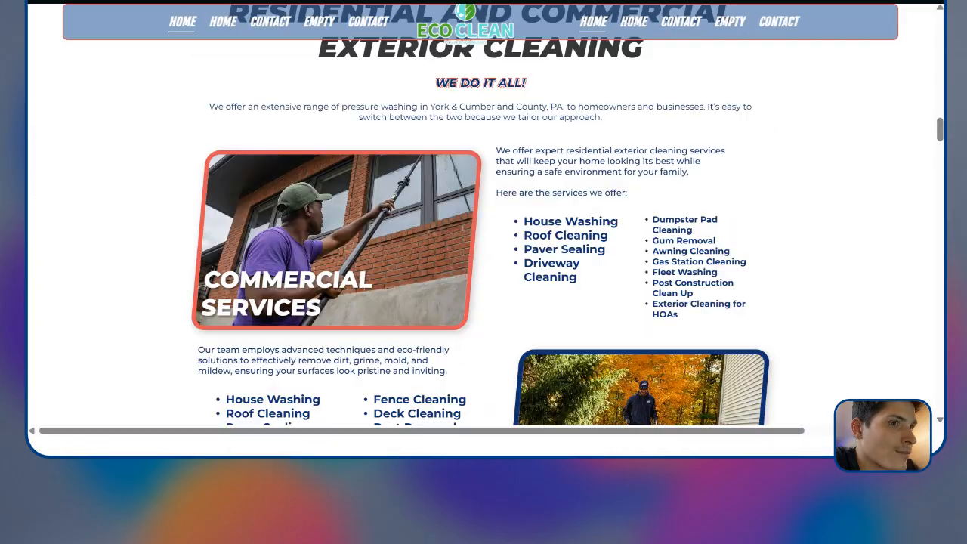
# Step: Review the styling of the Eco Clean site preview, including its headings, buttons, cards and section colors, from the hero to the footer
pyautogui.scroll(10, 627, 83)
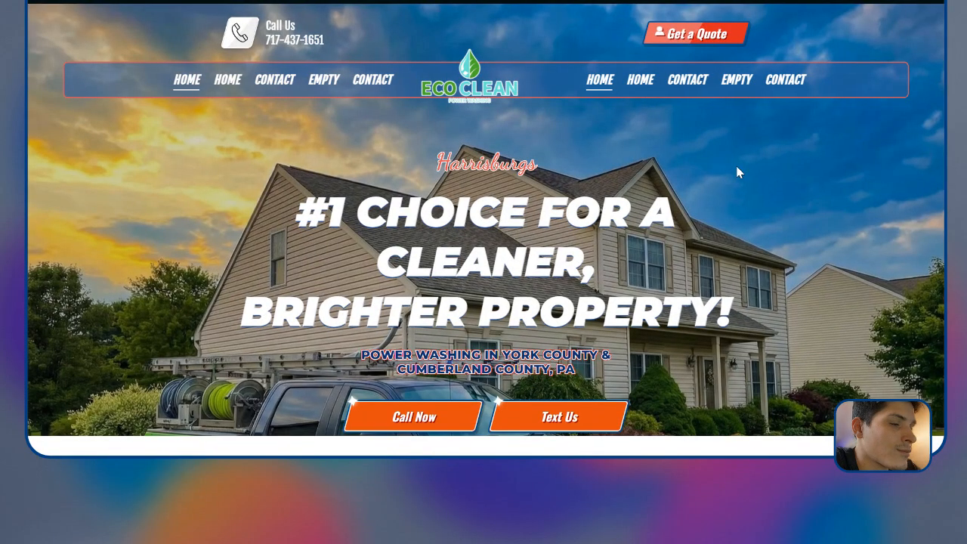
pyautogui.scroll(-5, 831, 197)
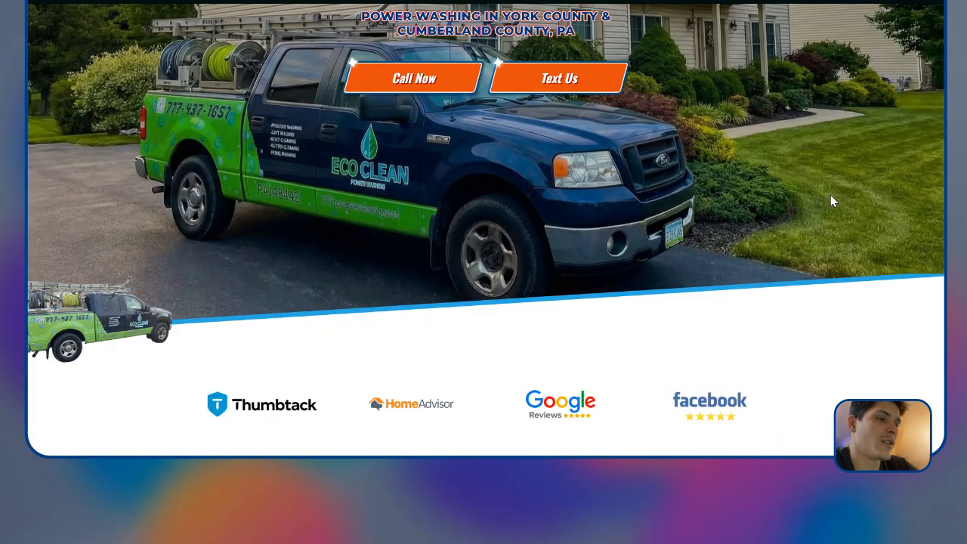
pyautogui.scroll(-5, 831, 200)
pyautogui.scroll(-8, 834, 201)
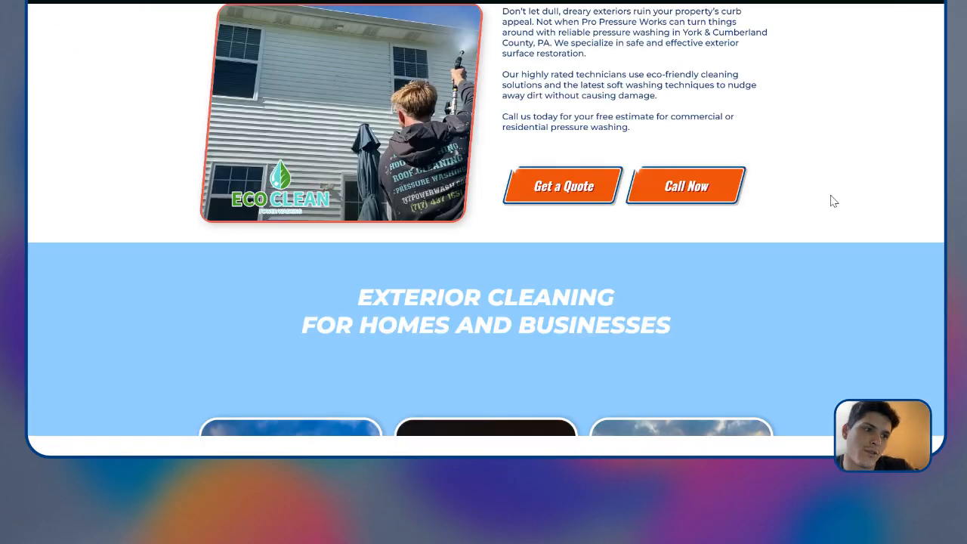
pyautogui.scroll(-10, 833, 201)
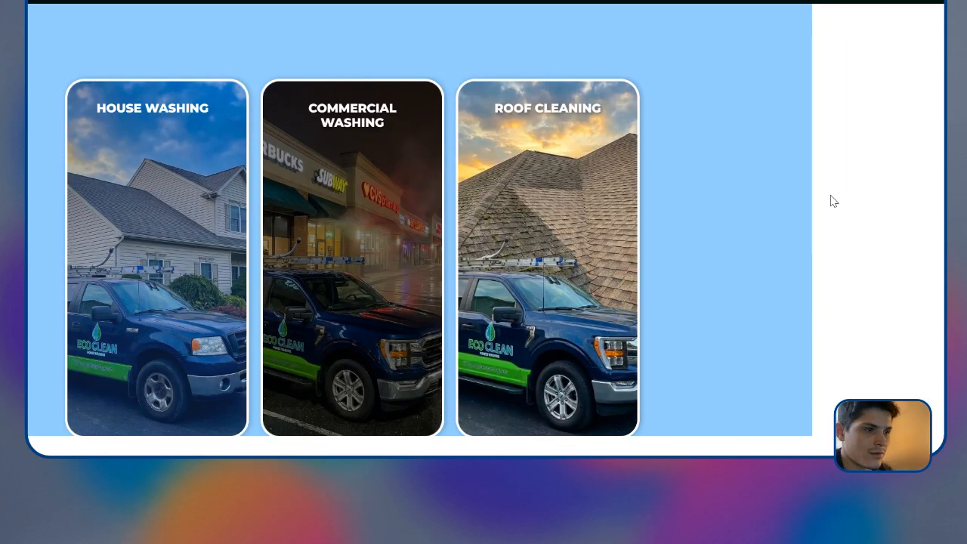
pyautogui.scroll(-10, 833, 201)
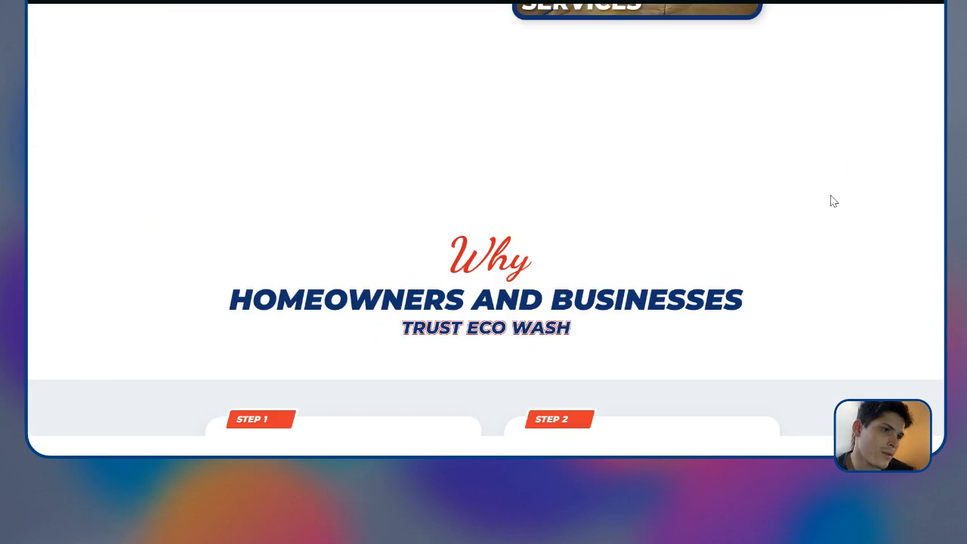
pyautogui.scroll(-4, 834, 201)
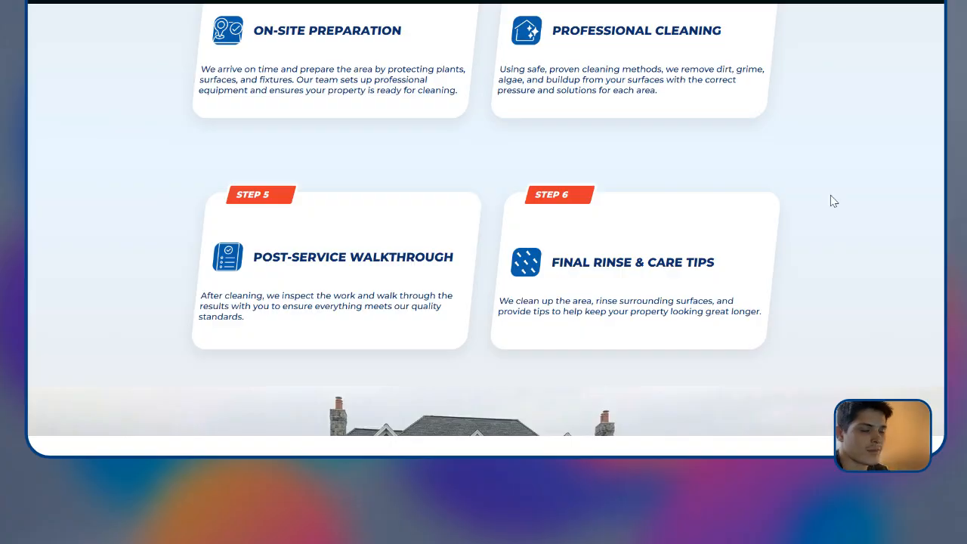
pyautogui.scroll(-4, 833, 201)
pyautogui.scroll(-4, 833, 201)
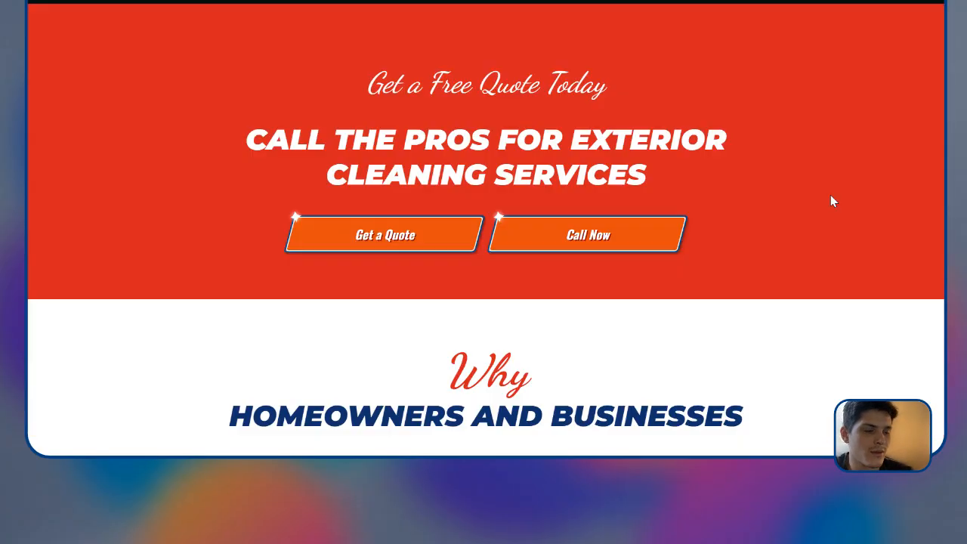
pyautogui.scroll(-4, 834, 201)
pyautogui.scroll(-4, 833, 201)
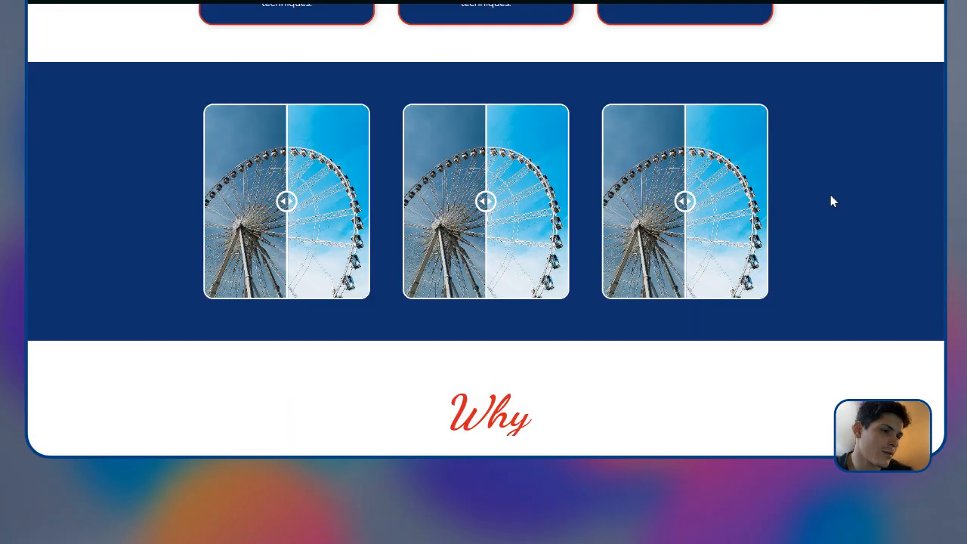
pyautogui.scroll(-4, 834, 201)
pyautogui.scroll(-4, 834, 202)
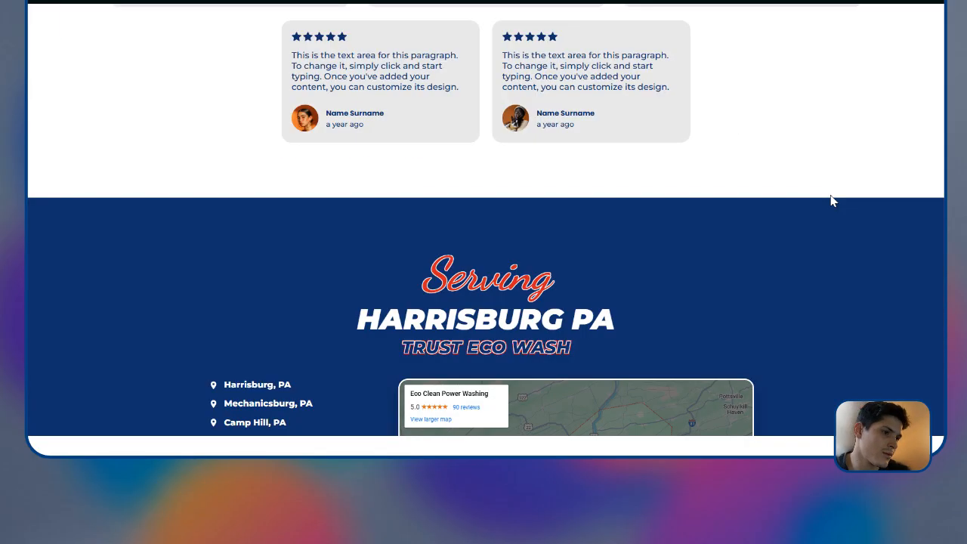
pyautogui.scroll(-4, 833, 201)
pyautogui.scroll(-4, 833, 202)
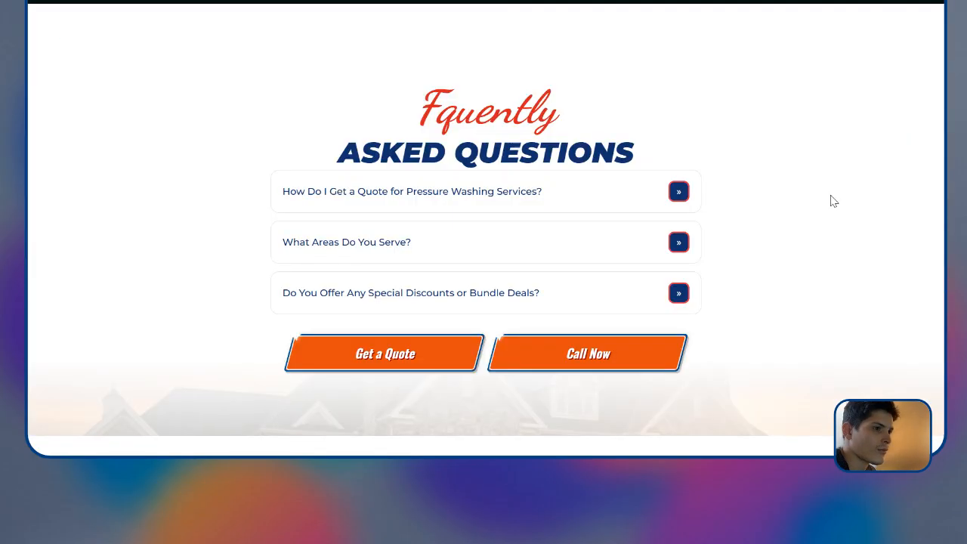
pyautogui.scroll(-4, 834, 201)
pyautogui.hscroll(2, 833, 201)
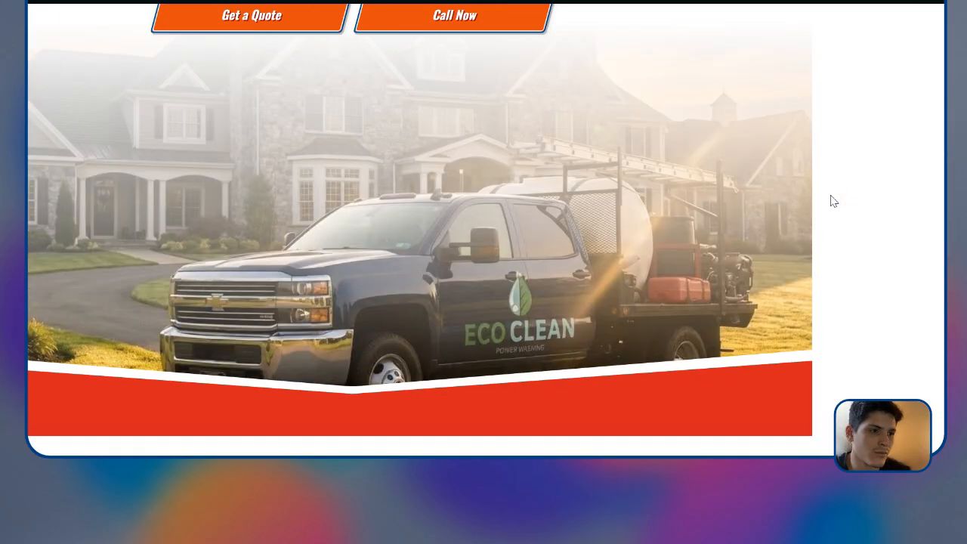
pyautogui.scroll(-6, 833, 201)
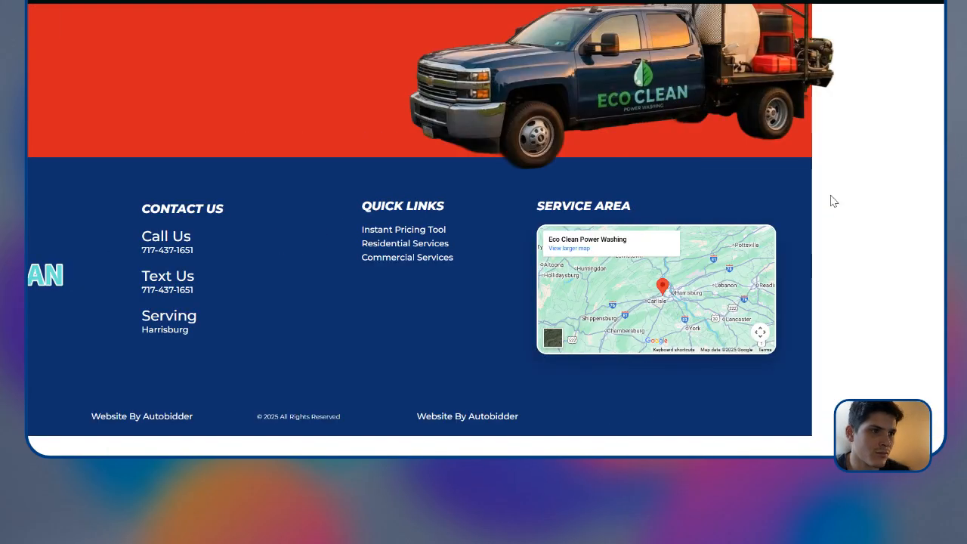
pyautogui.hscroll(2, 832, 201)
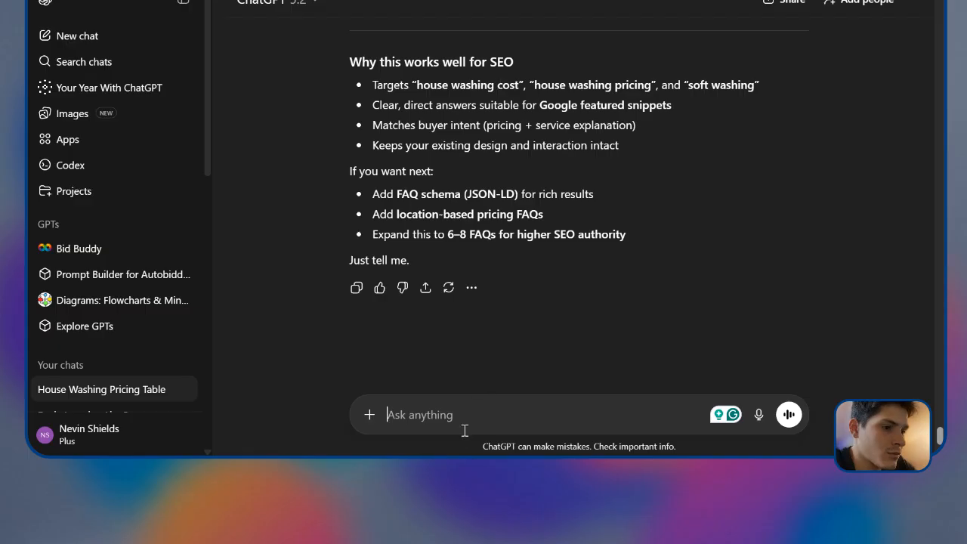
# Step: Begin the ChatGPT prompt with "I am going to share with you the css details of my autobidder app."
pyautogui.write('I am going ')
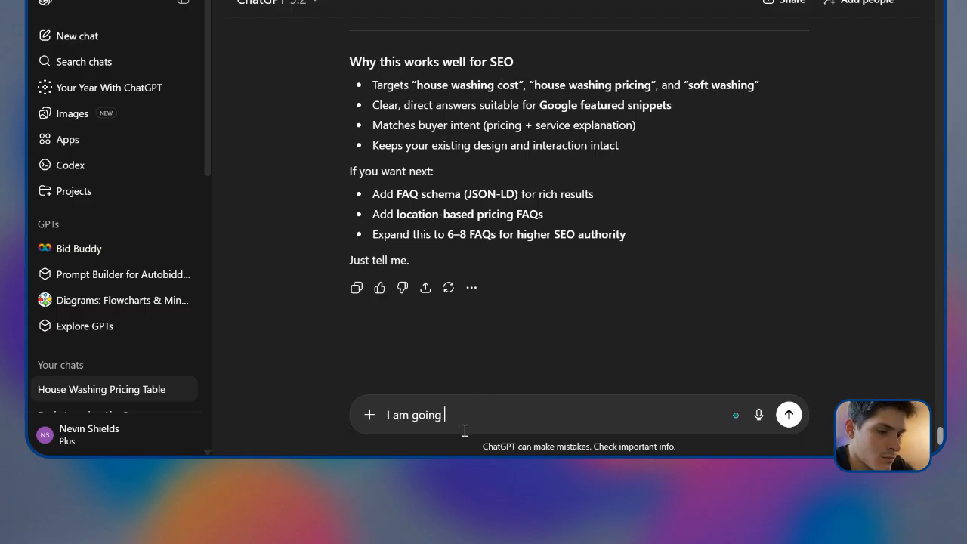
pyautogui.write('to share with ')
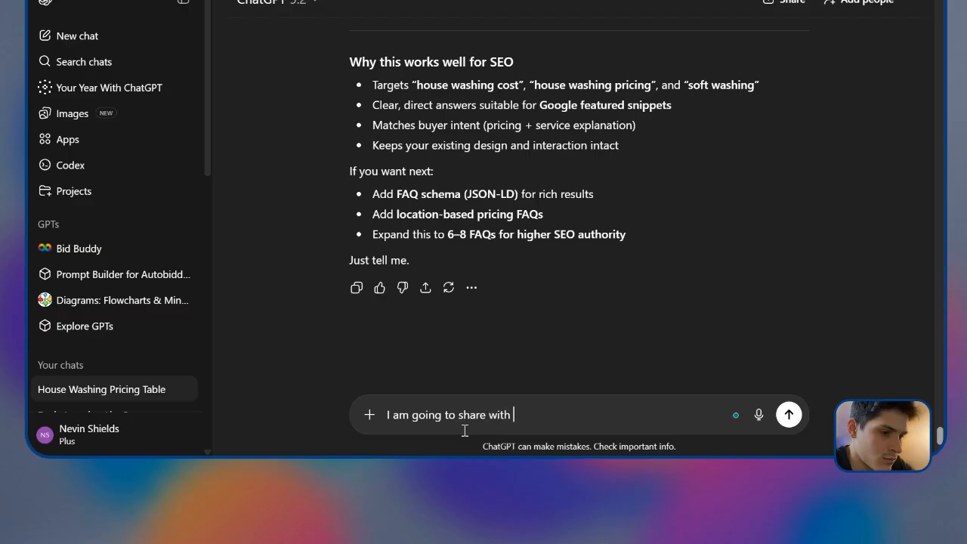
pyautogui.write('you the css det')
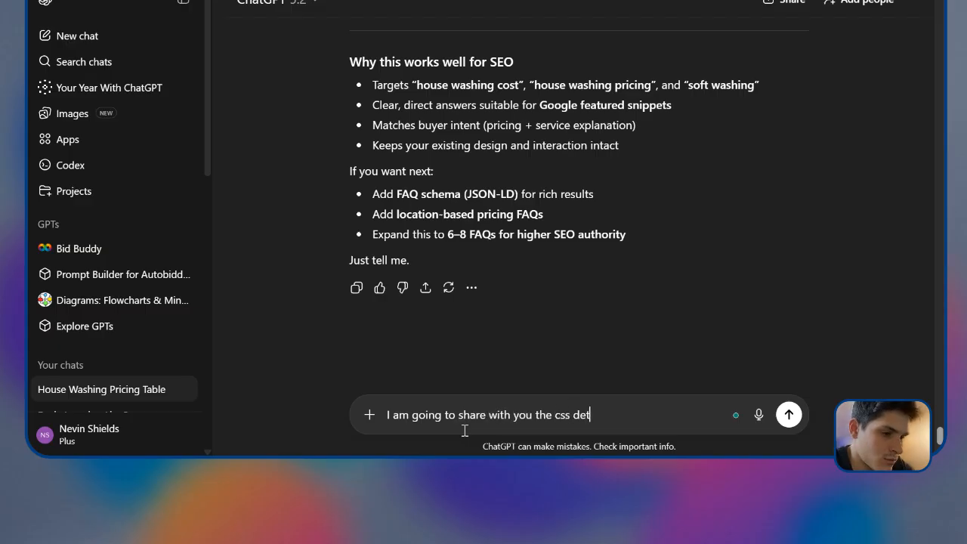
pyautogui.write('ails of my autobid')
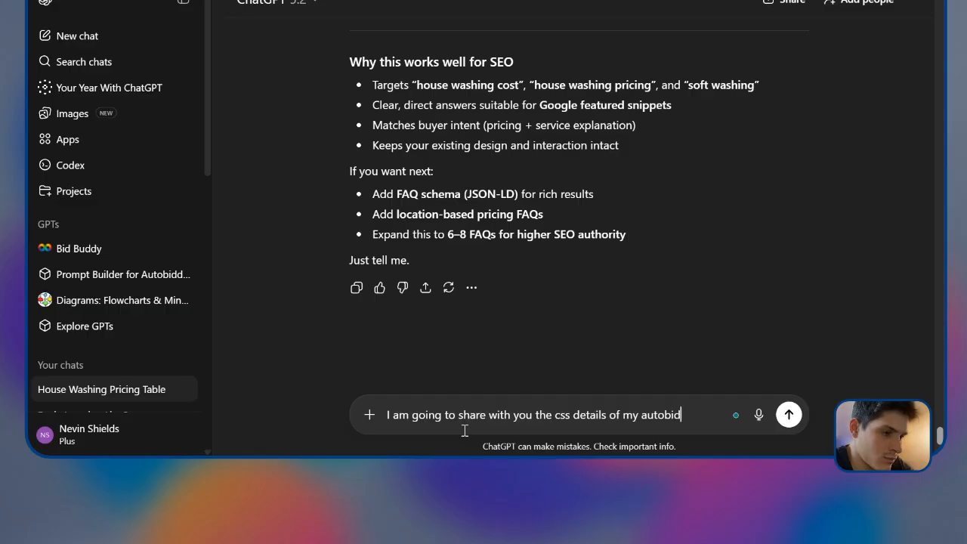
pyautogui.write('der app. I ne')
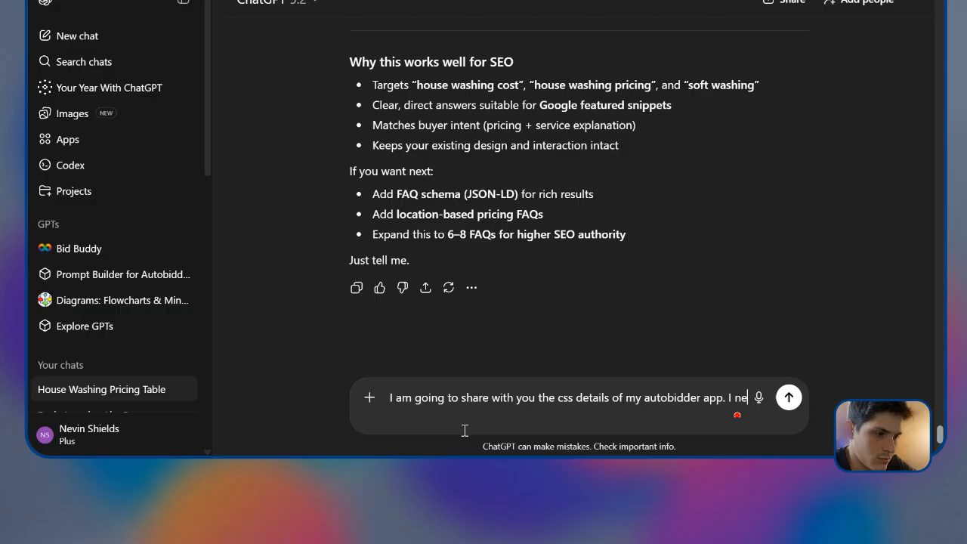
# Step: Continue the prompt with "I need you to help me create a custom design to match my website layout."
pyautogui.write('ed you to help me')
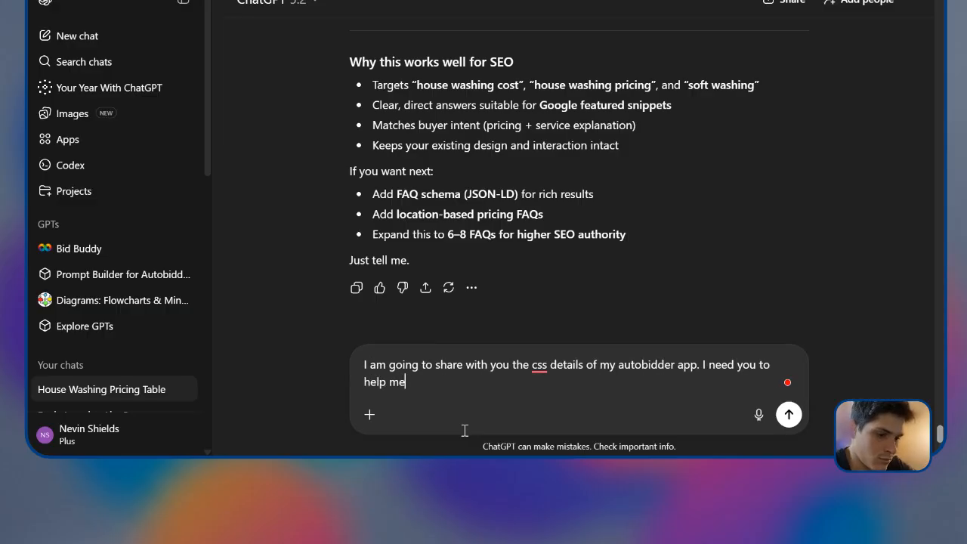
pyautogui.write(' create a cusotm de')
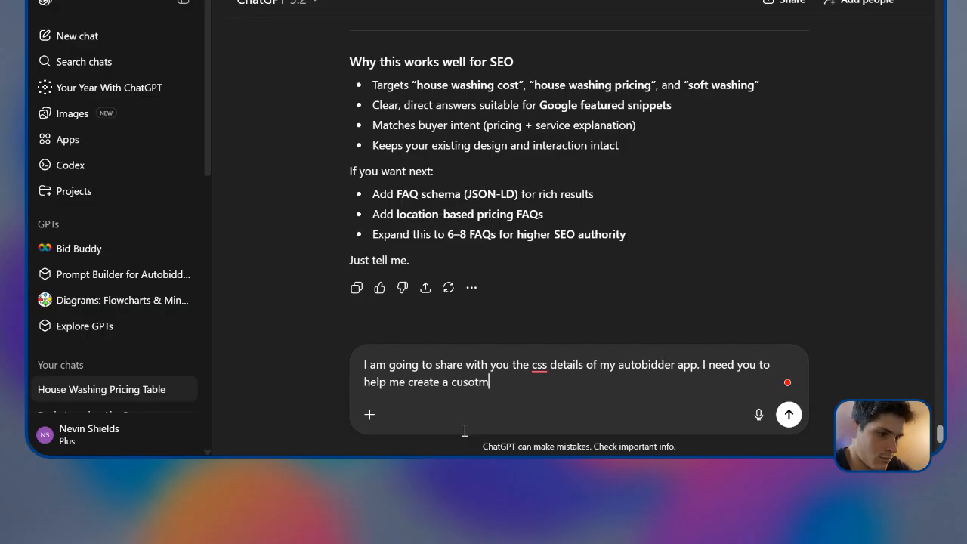
pyautogui.press('BackSpace')
pyautogui.press('BackSpace')
pyautogui.press('BackSpace')
pyautogui.press('BackSpace')
pyautogui.press('BackSpace')
pyautogui.press('BackSpace')
pyautogui.write('tom design')
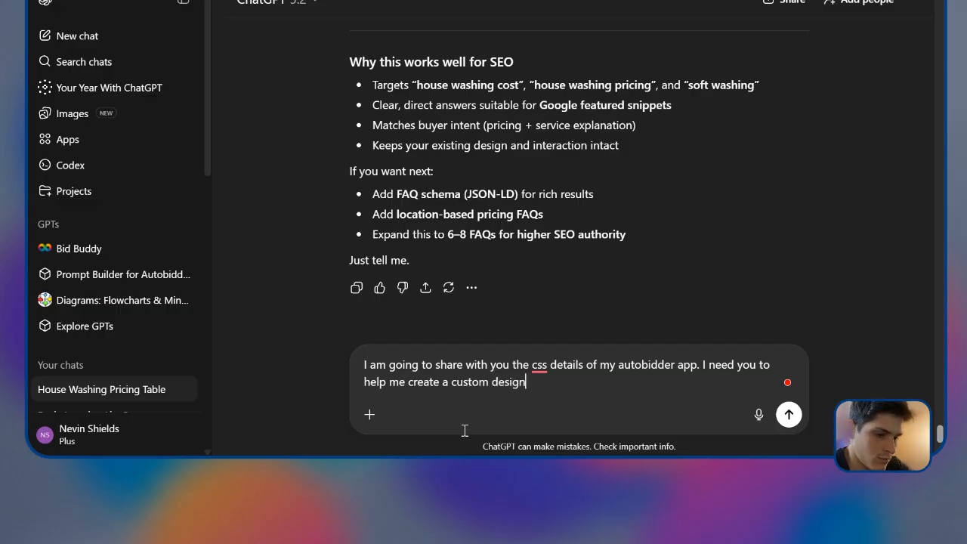
pyautogui.press('BackSpace')
pyautogui.write('n to match my web')
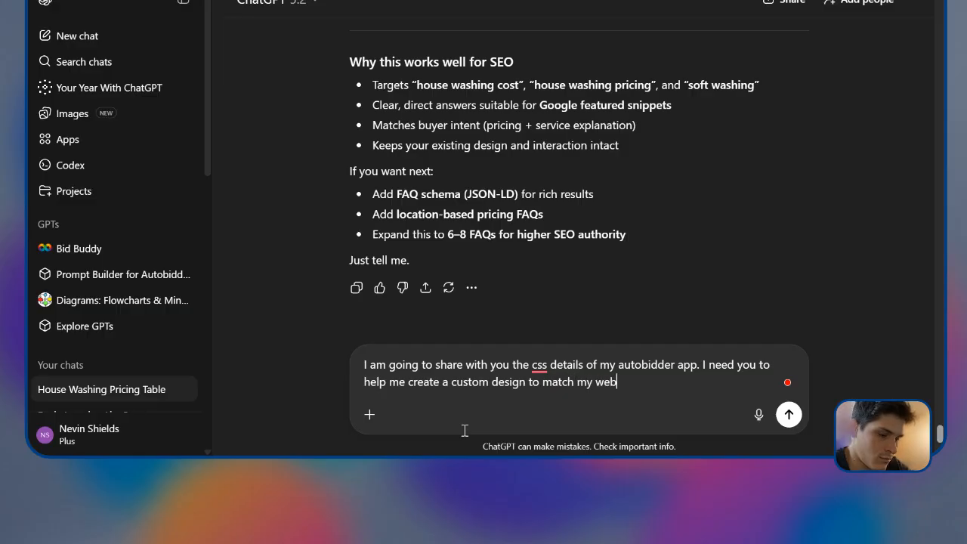
pyautogui.write('site layout')
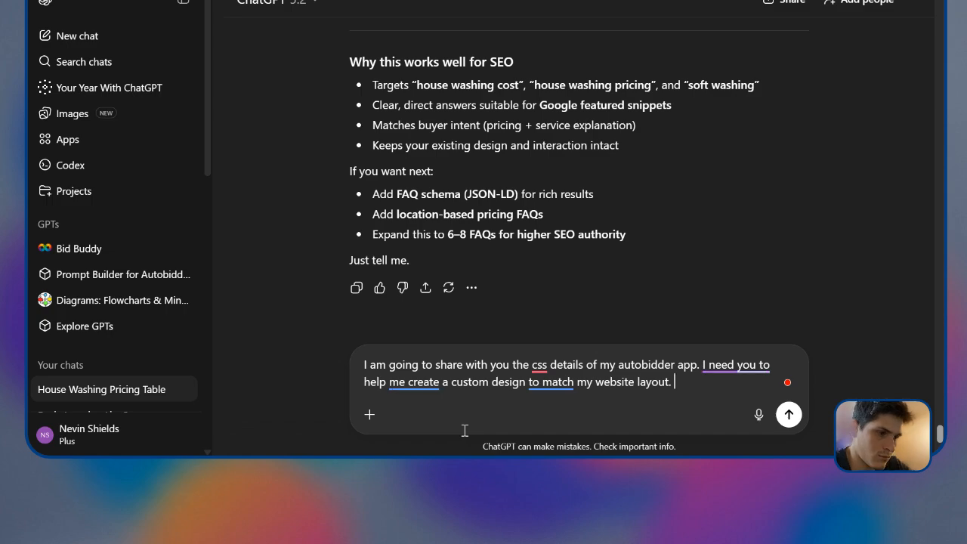
pyautogui.write('. I wil')
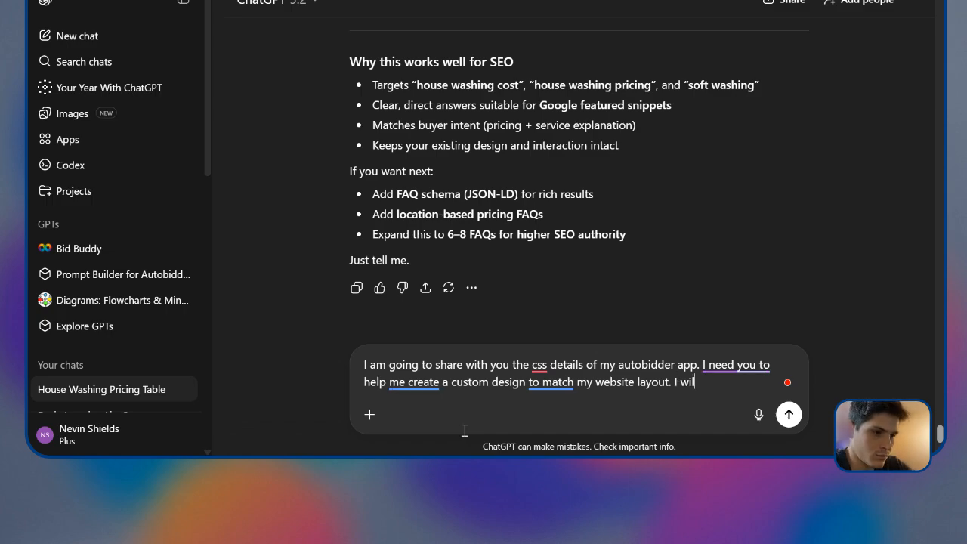
pyautogui.write('l also share a')
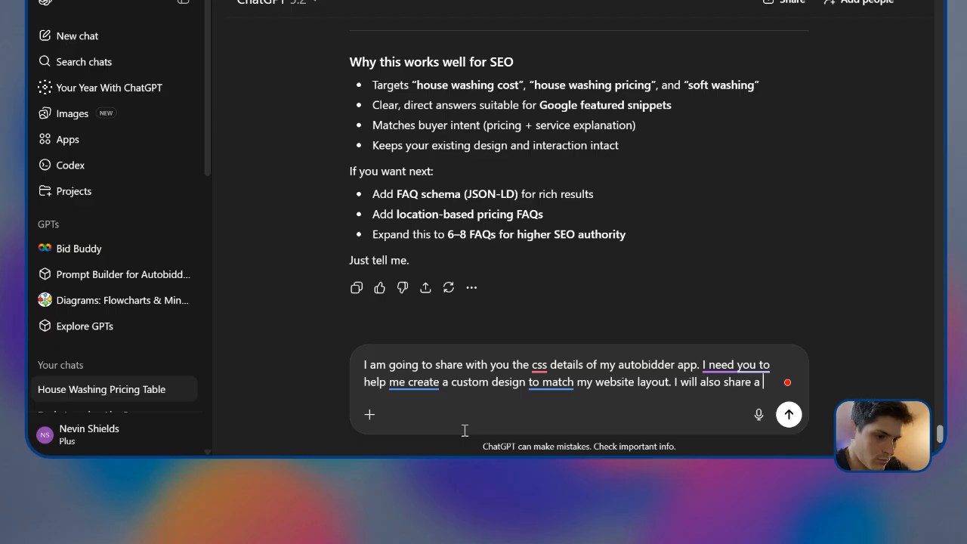
pyautogui.press('BackSpace')
pyautogui.press('BackSpace')
pyautogui.press('BackSpace')
pyautogui.press('BackSpace')
pyautogui.press('BackSpace')
pyautogui.press('BackSpace')
pyautogui.press('BackSpace')
pyautogui.press('BackSpace')
pyautogui.press('BackSpace')
pyautogui.press('BackSpace')
pyautogui.press('BackSpace')
pyautogui.press('BackSpace')
pyautogui.press('BackSpace')
pyautogui.press('BackSpace')
pyautogui.press('BackSpace')
pyautogui.press('BackSpace')
pyautogui.press('BackSpace')
pyautogui.press('BackSpace')
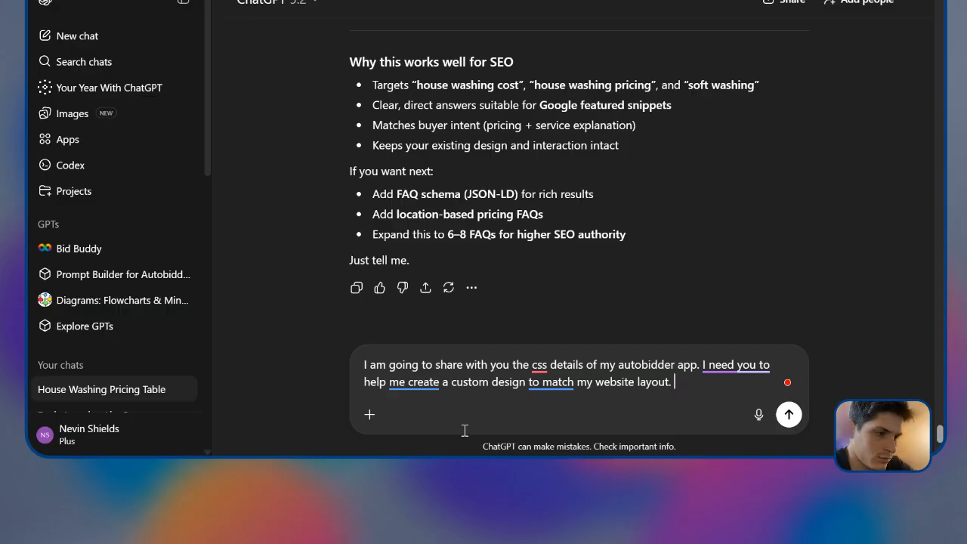
# Step: Add that a website image is also shared for reference of colors, font, etc, and paste the copied CSS classes and variables lists
pyautogui.write('I will also share an iamge of my website for refrence ')
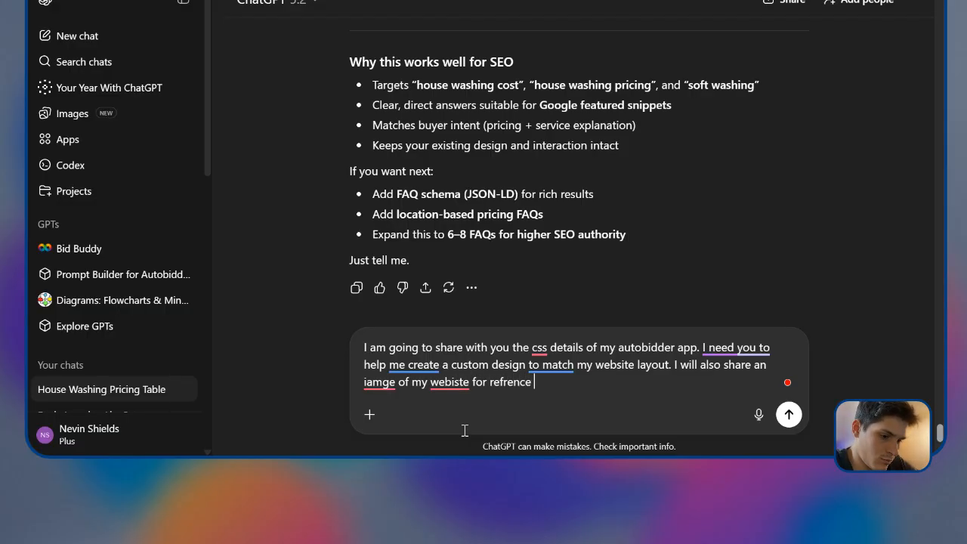
pyautogui.write('of colors ')
pyautogui.write('font, etc')
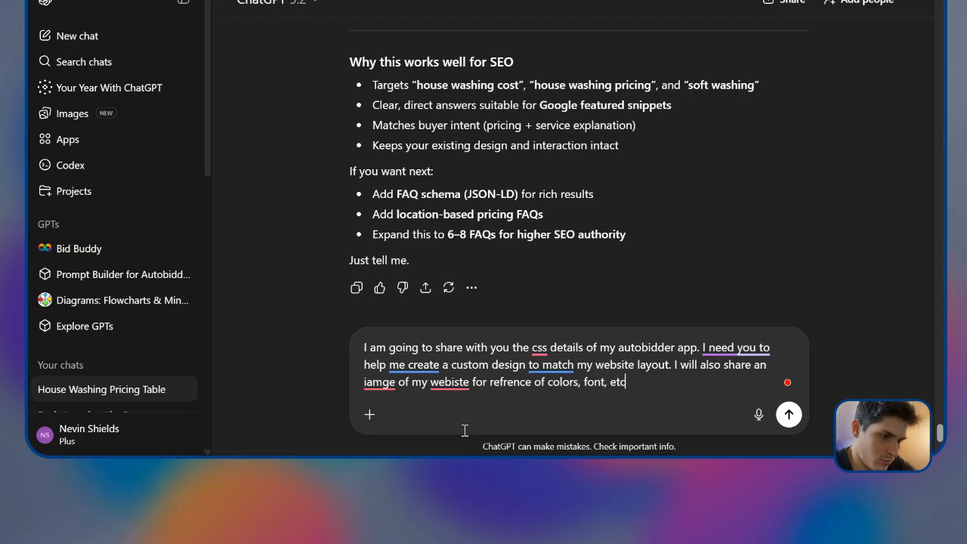
pyautogui.write(':')
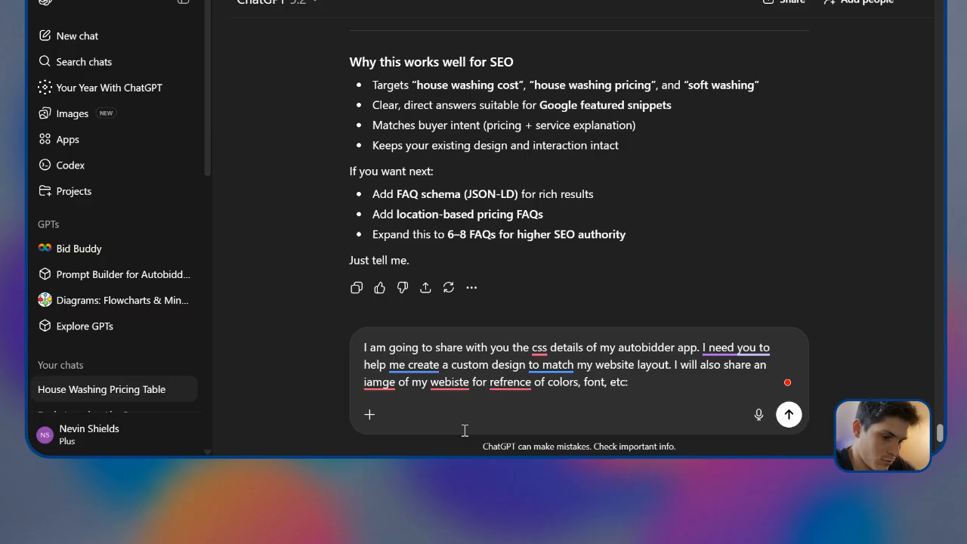
pyautogui.hotkey('ctrl', 'v')
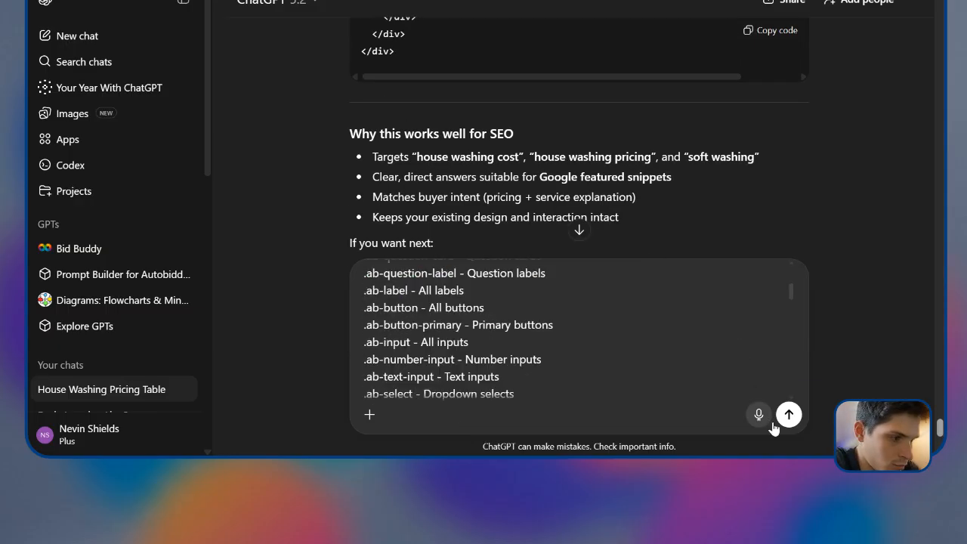
# Step: Attach the website screenshot to the prompt, send it, and look at the theme variables code in the reply
pyautogui.click(369, 414)
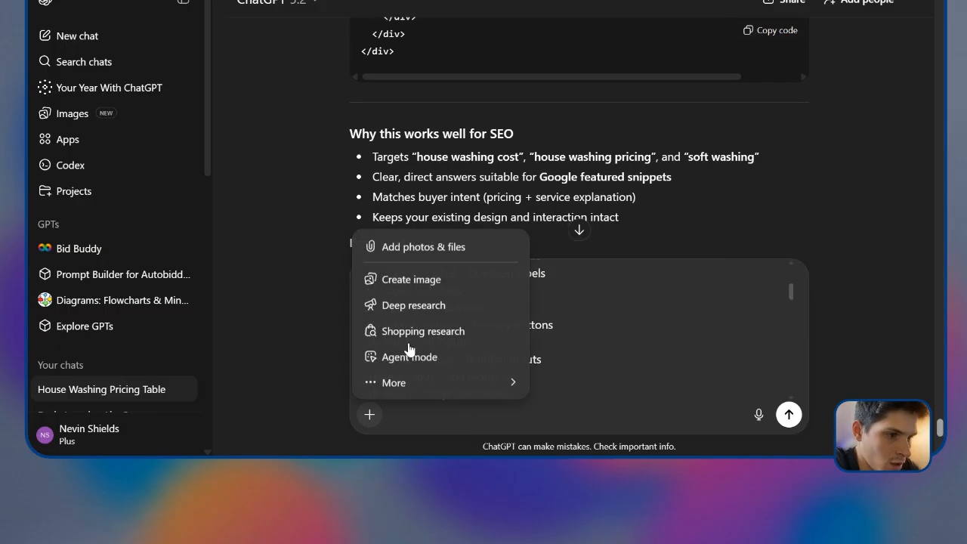
pyautogui.click(460, 250)
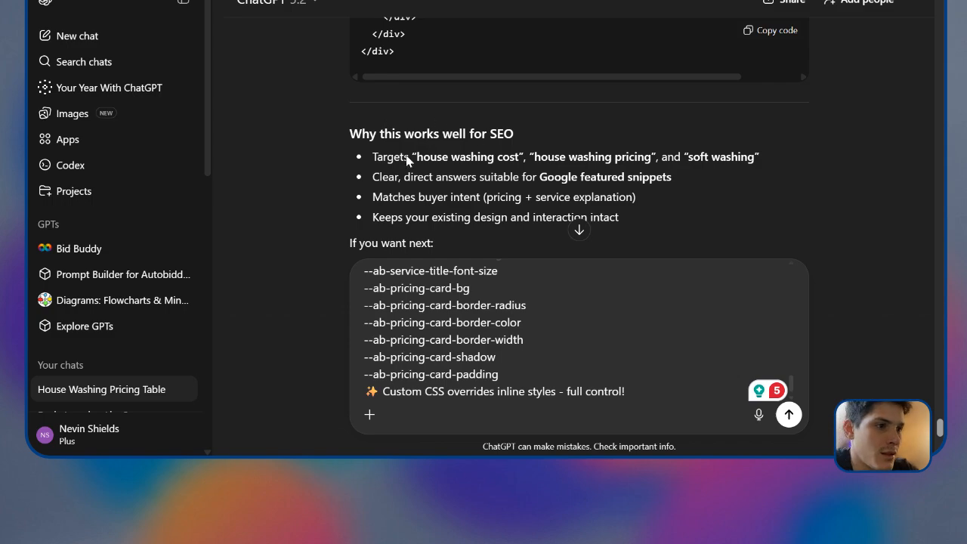
pyautogui.doubleClick(461, 182)
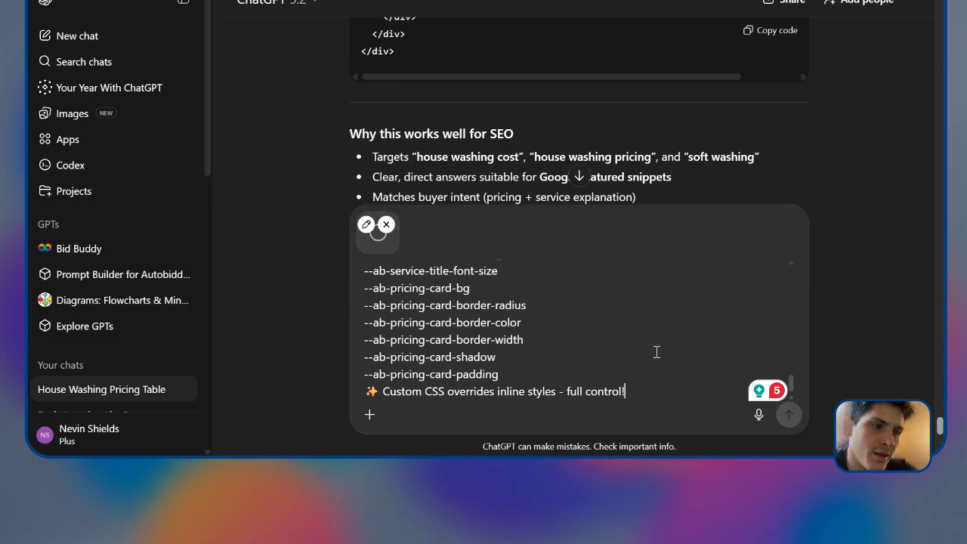
pyautogui.scroll(-1, 657, 353)
pyautogui.scroll(-4, 718, 376)
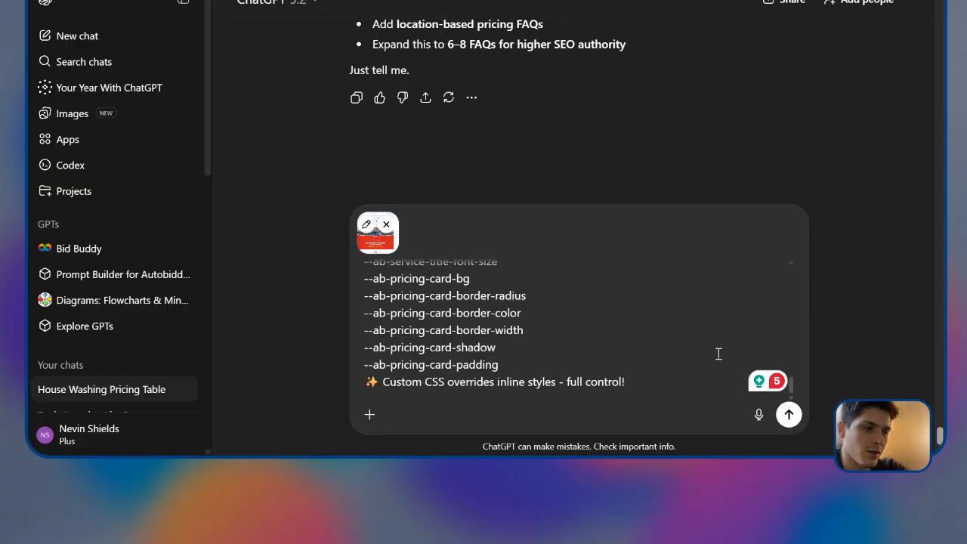
pyautogui.click(788, 414)
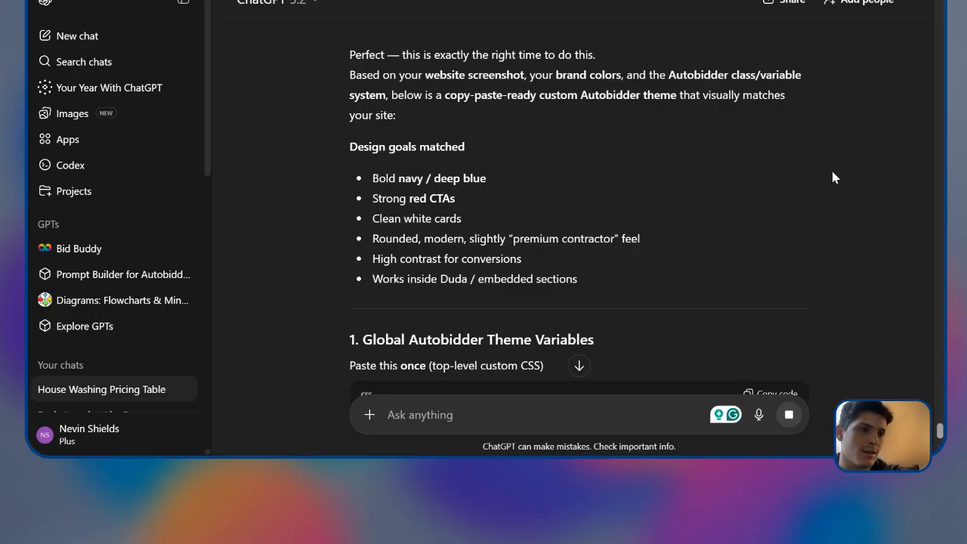
pyautogui.scroll(-3, 832, 176)
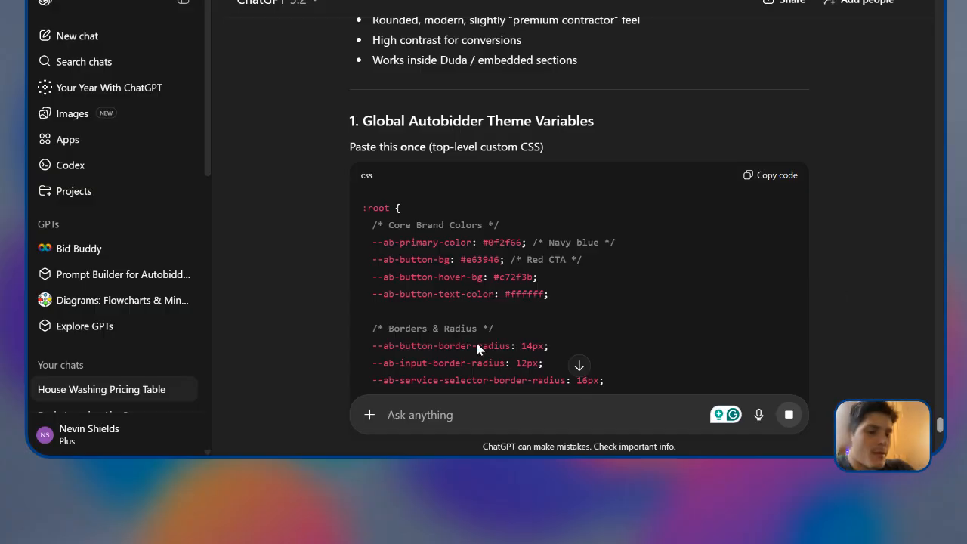
# Step: Review the generated CSS for the global theme variables, form container, service selection cards, question cards and inputs
pyautogui.scroll(-4, 495, 251)
pyautogui.scroll(-1, 476, 314)
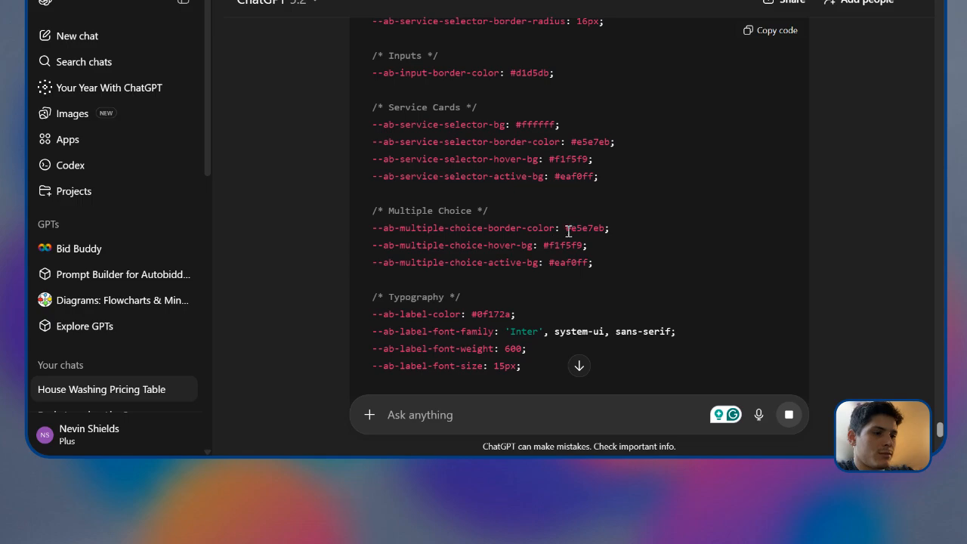
pyautogui.scroll(-4, 575, 221)
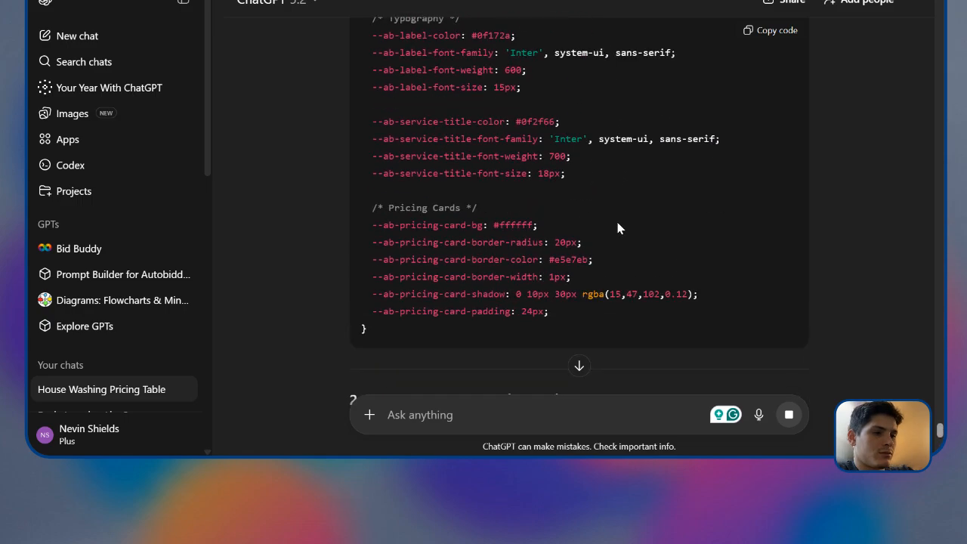
pyautogui.scroll(-4, 617, 218)
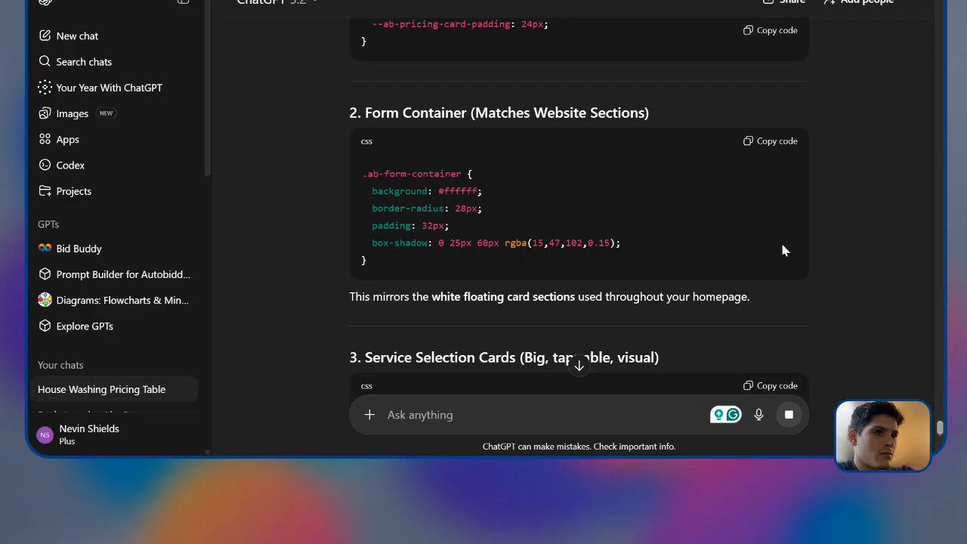
pyautogui.scroll(-2, 781, 243)
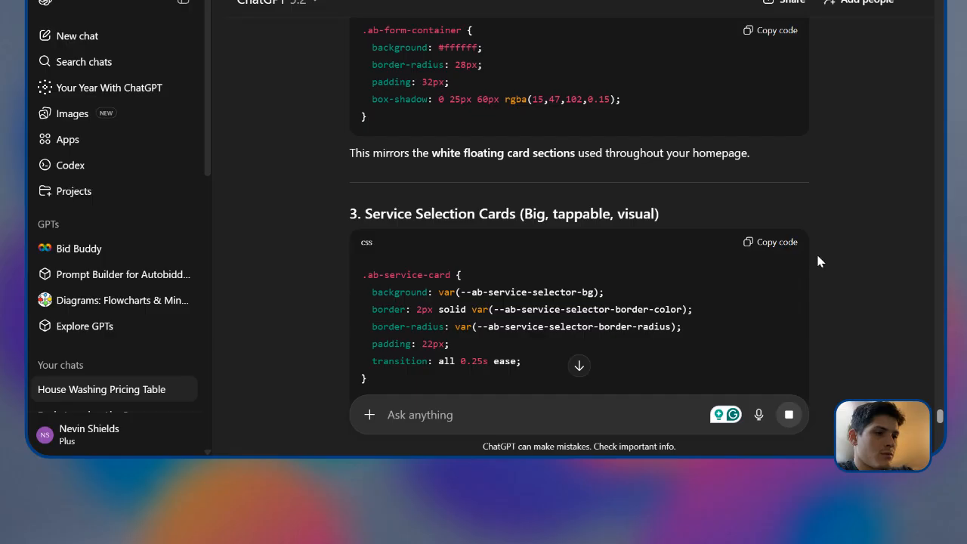
pyautogui.scroll(1, 817, 256)
pyautogui.scroll(-2, 818, 256)
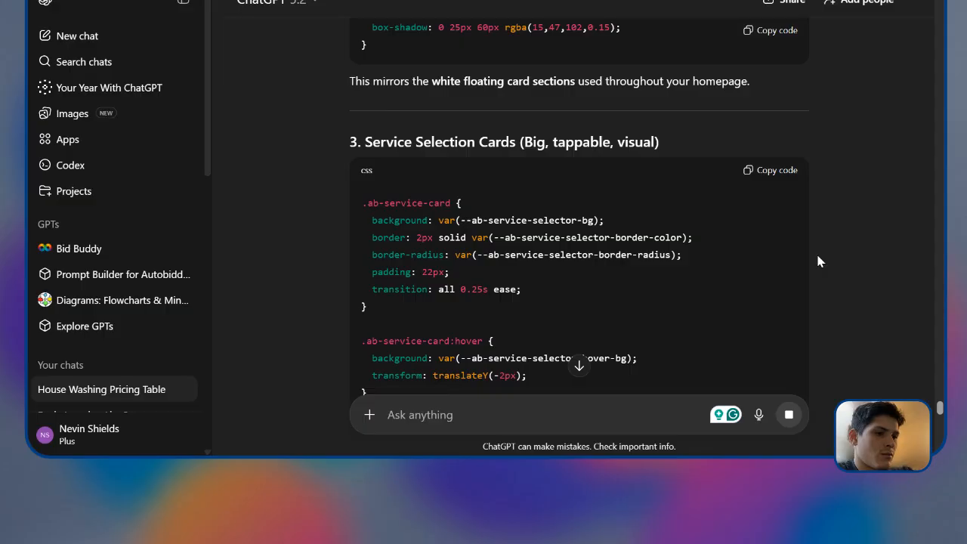
pyautogui.scroll(-1, 817, 262)
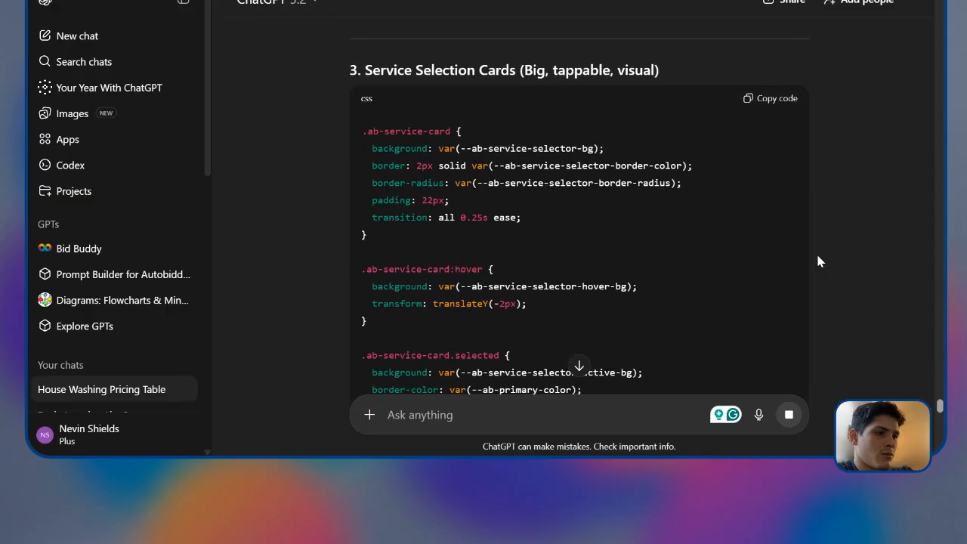
pyautogui.scroll(-5, 818, 261)
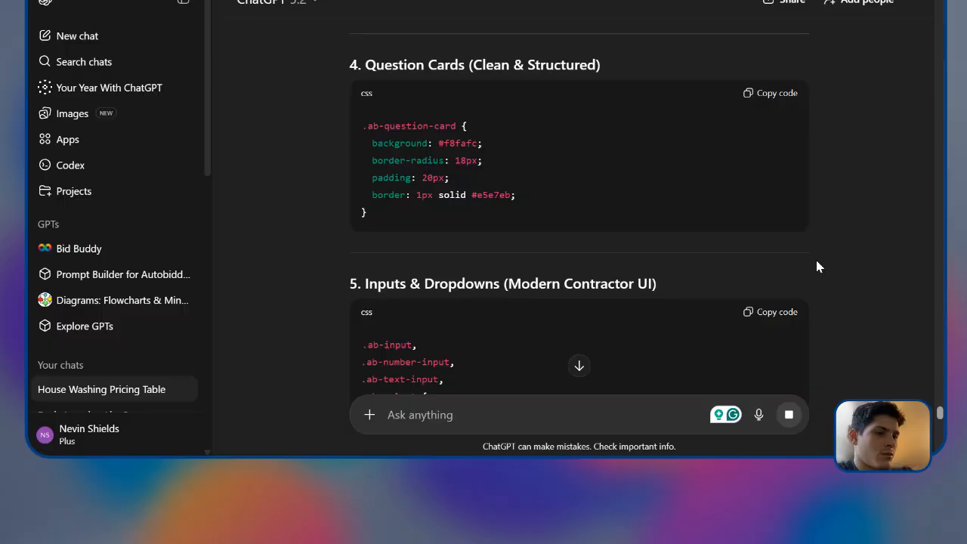
pyautogui.scroll(-2, 817, 265)
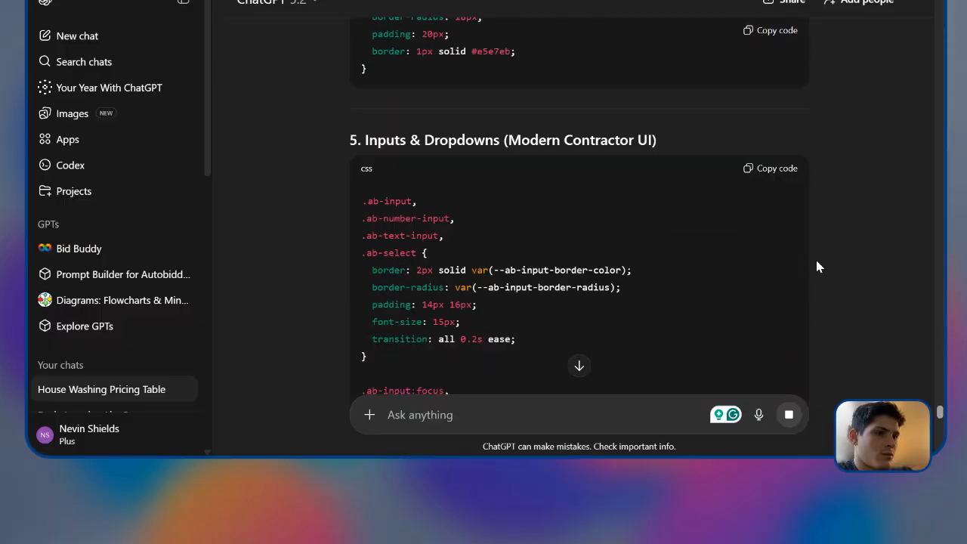
pyautogui.scroll(10, 817, 266)
pyautogui.scroll(-5, 821, 250)
pyautogui.scroll(3, 823, 250)
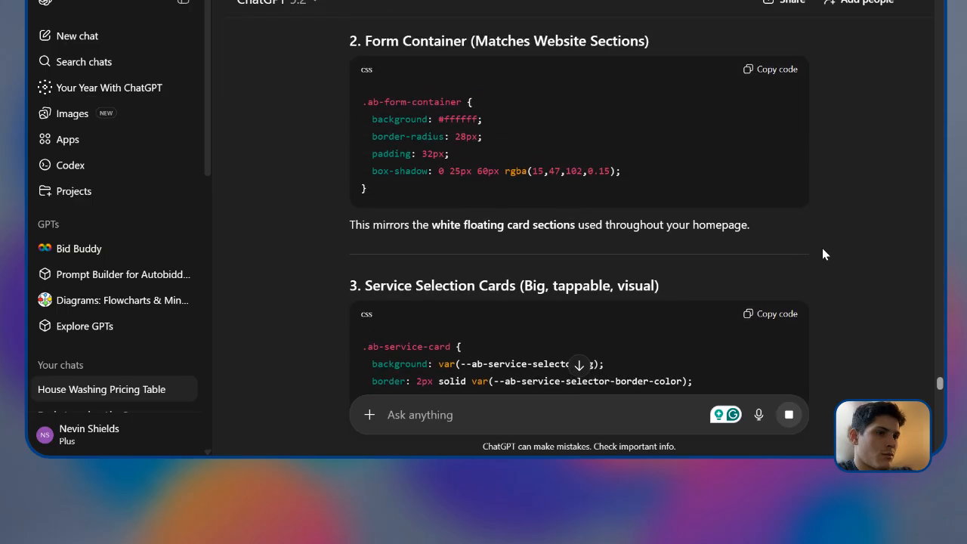
# Step: Examine the remaining generated CSS for the pricing cards, primary buttons and calendar through to the recommended upgrades
pyautogui.scroll(-20, 824, 255)
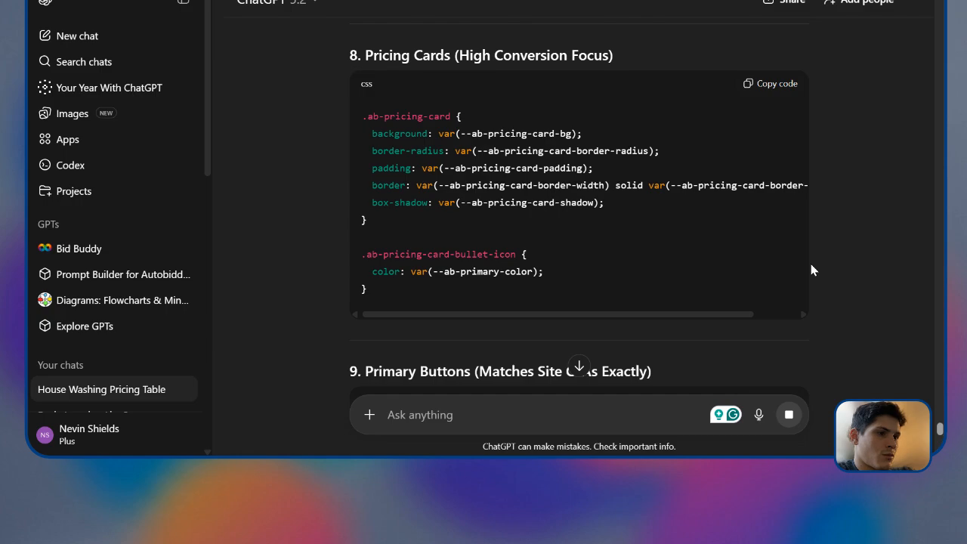
pyautogui.scroll(-4, 552, 351)
pyautogui.scroll(-2, 539, 370)
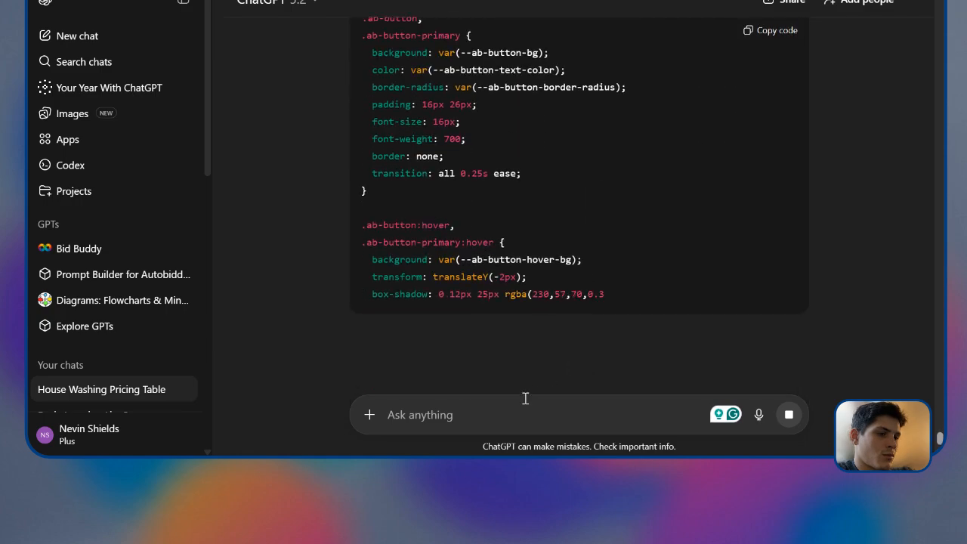
pyautogui.scroll(-2, 525, 398)
pyautogui.scroll(-1, 543, 380)
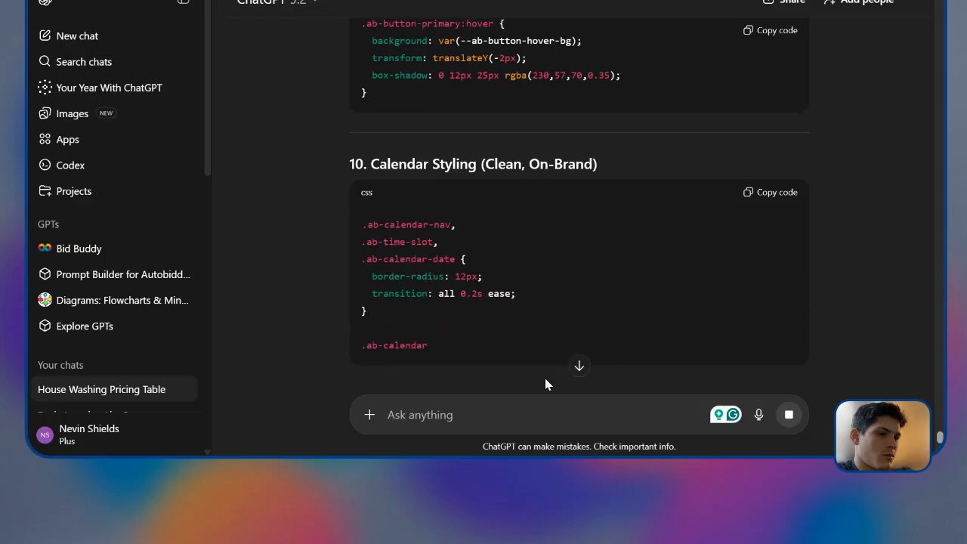
pyautogui.scroll(-3, 605, 317)
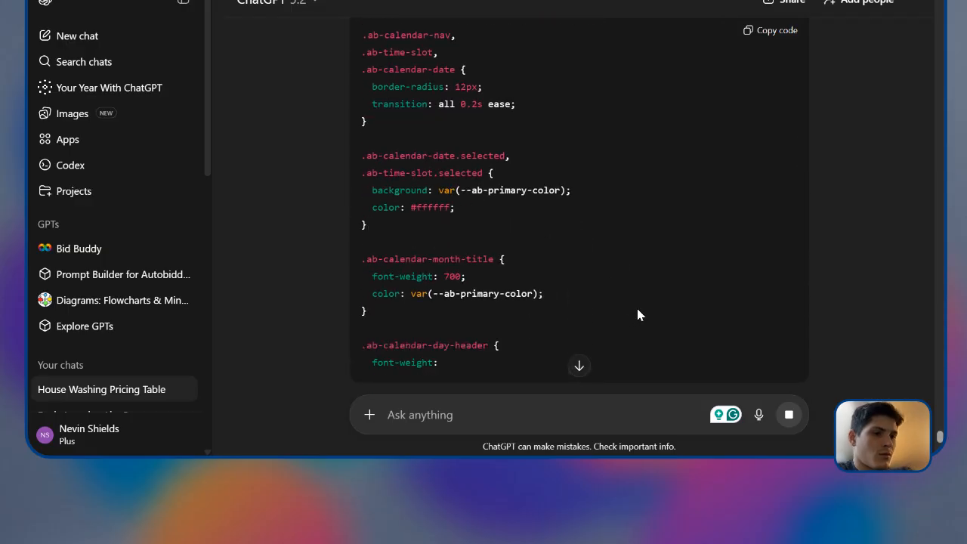
pyautogui.scroll(-2, 640, 306)
pyautogui.scroll(-2, 647, 300)
pyautogui.scroll(5, 647, 299)
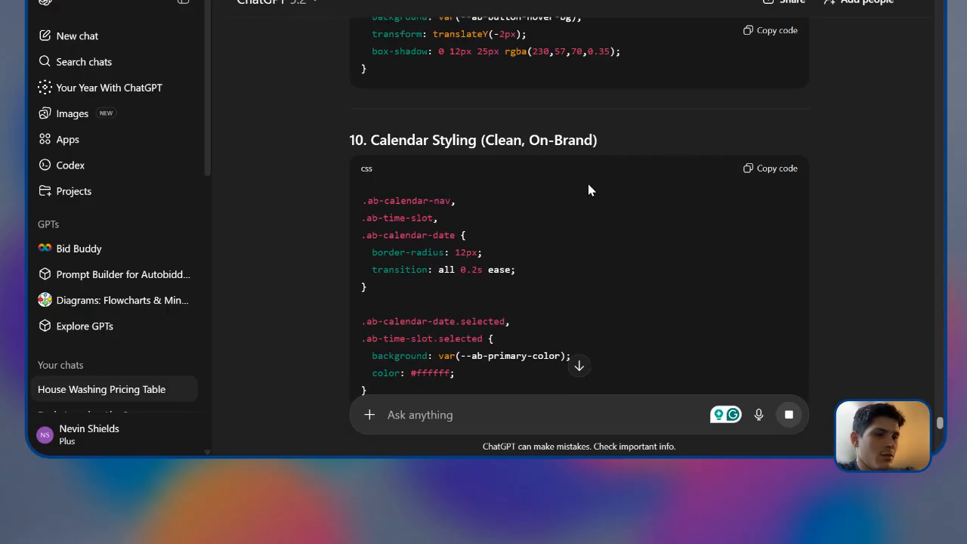
pyautogui.scroll(-8, 589, 193)
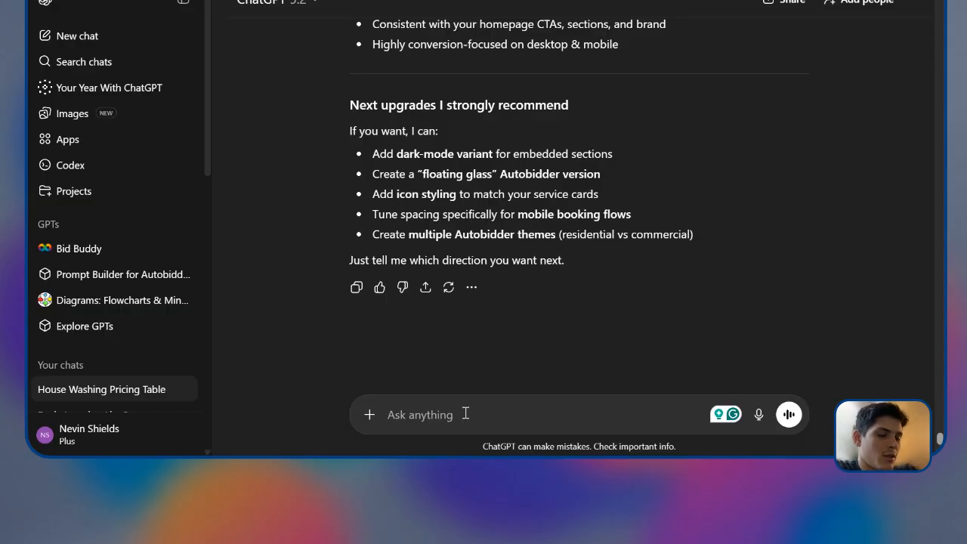
# Step: Write a follow-up prompt asking to add a -6 skew to the service selectors
pyautogui.write('can you ')
pyautogui.write('ma')
pyautogui.press('BackSpace')
pyautogui.press('BackSpace')
pyautogui.write('add a')
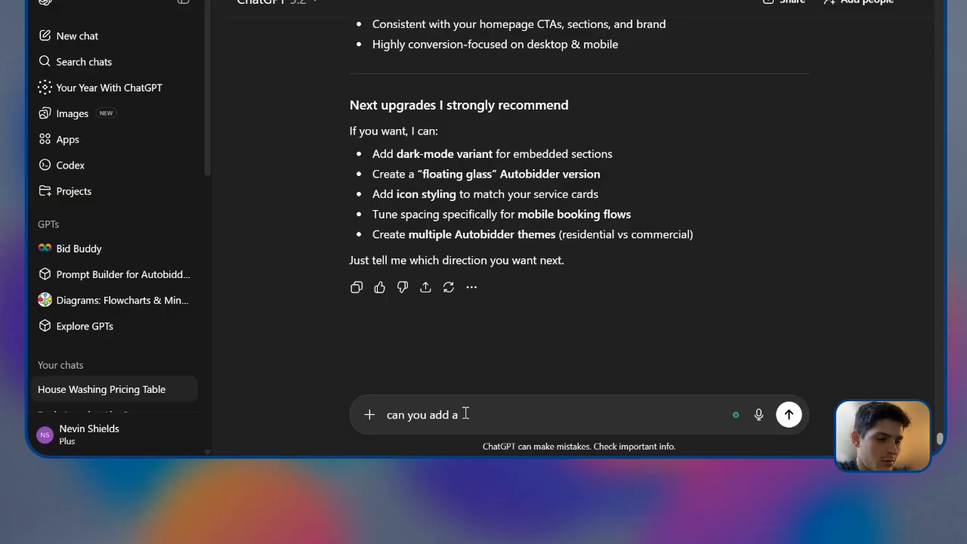
pyautogui.write(' 5° skew to the')
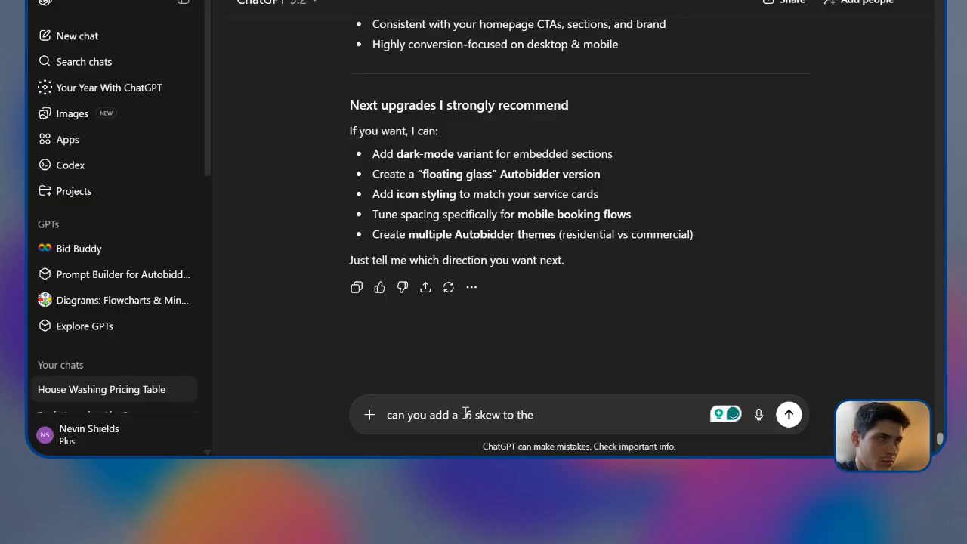
pyautogui.write(' service s')
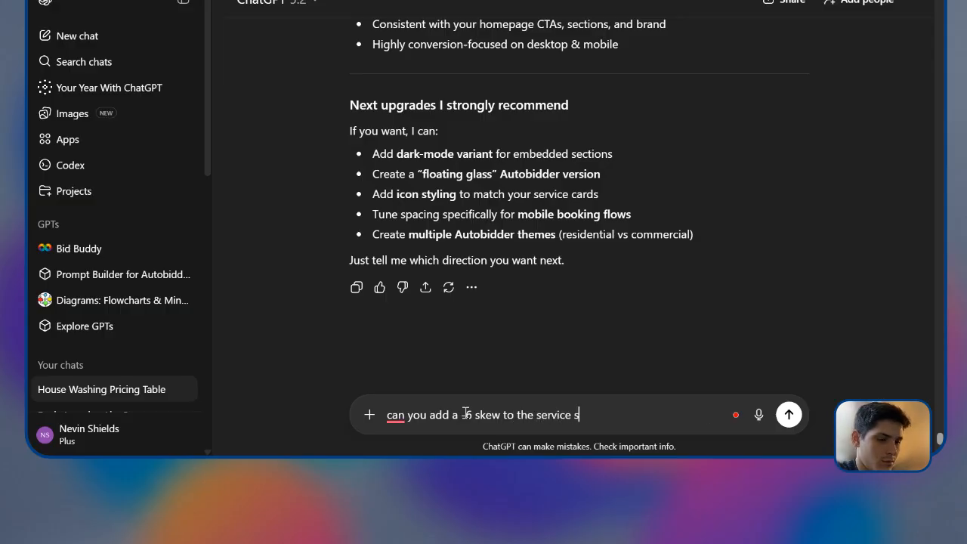
pyautogui.write('ecltectors ')
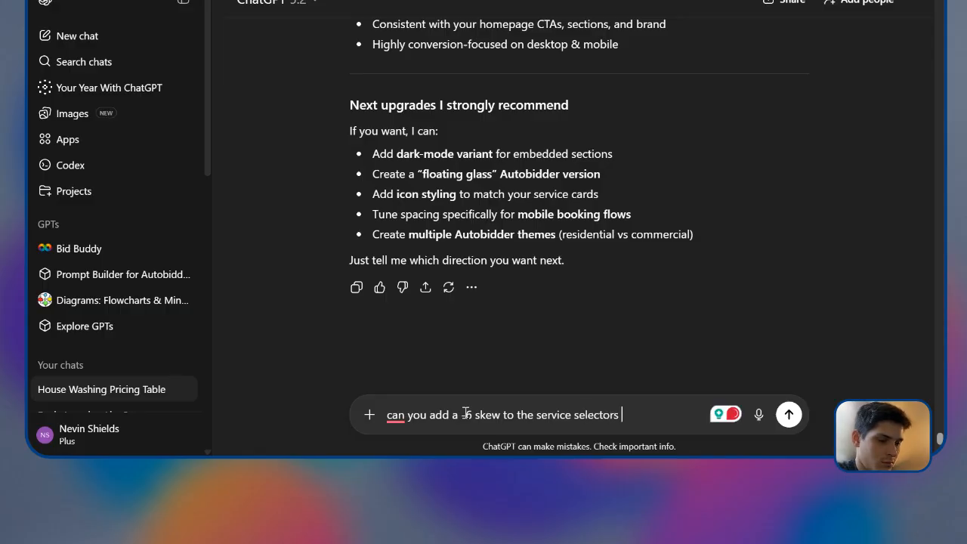
pyautogui.write('and the the')
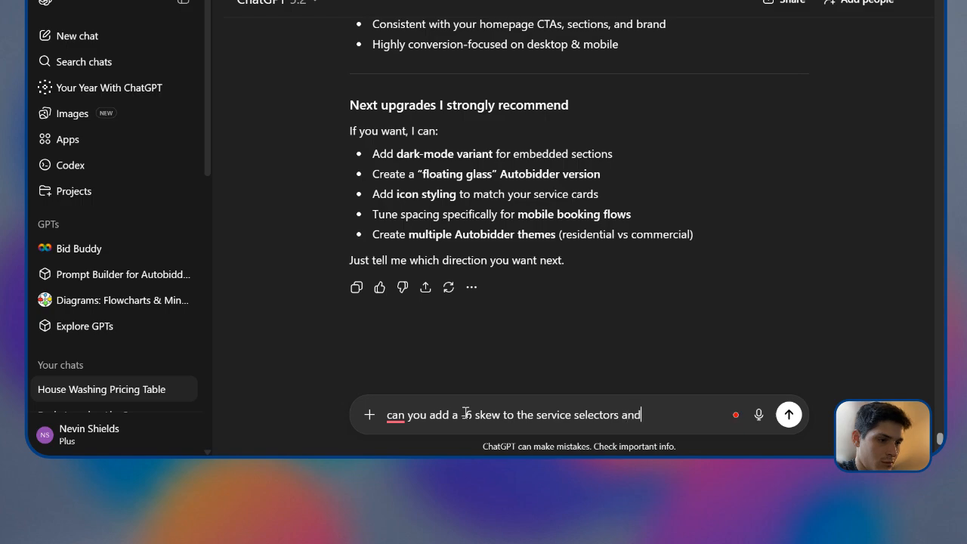
pyautogui.press('BackSpace')
pyautogui.press('BackSpace')
pyautogui.press('BackSpace')
pyautogui.press('BackSpace')
pyautogui.press('BackSpace')
pyautogui.press('BackSpace')
pyautogui.press('BackSpace')
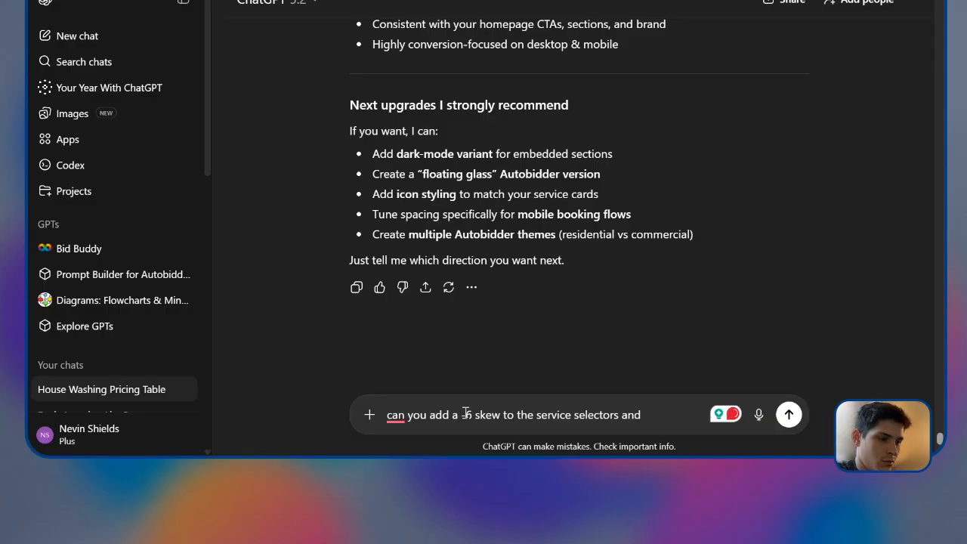
# Step: Extend the prompt to make the icon increase in size when hovered and make everything one copy-paste snippet, and send it
pyautogui.write('and')
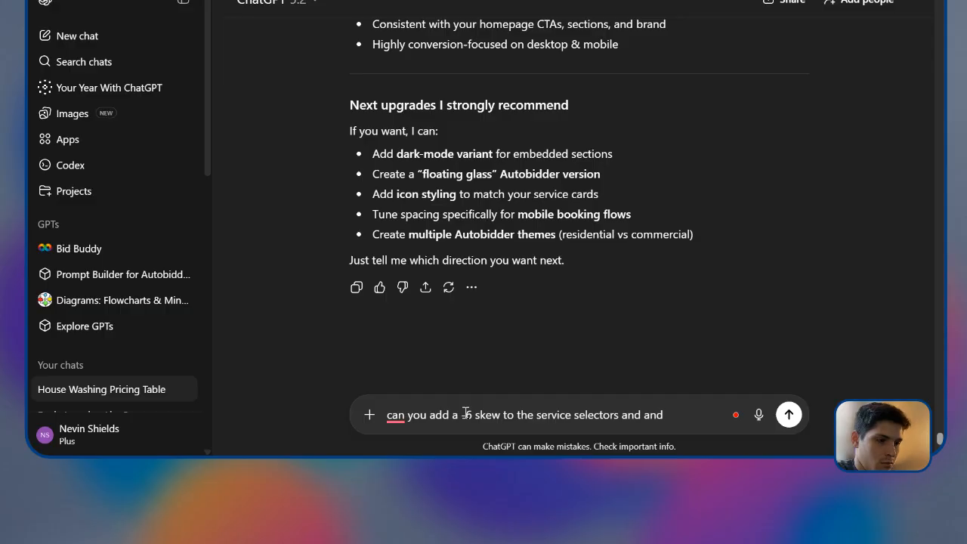
pyautogui.write(' and')
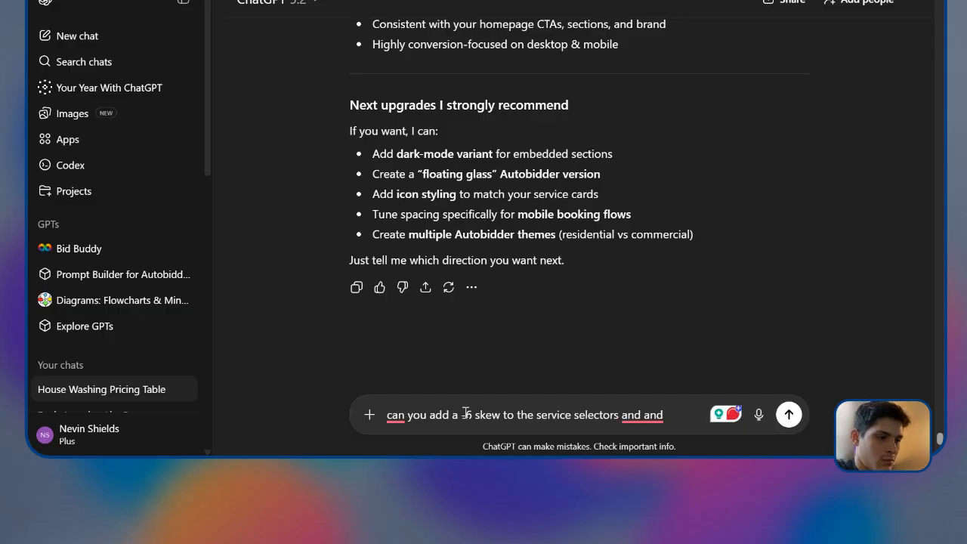
pyautogui.write('make')
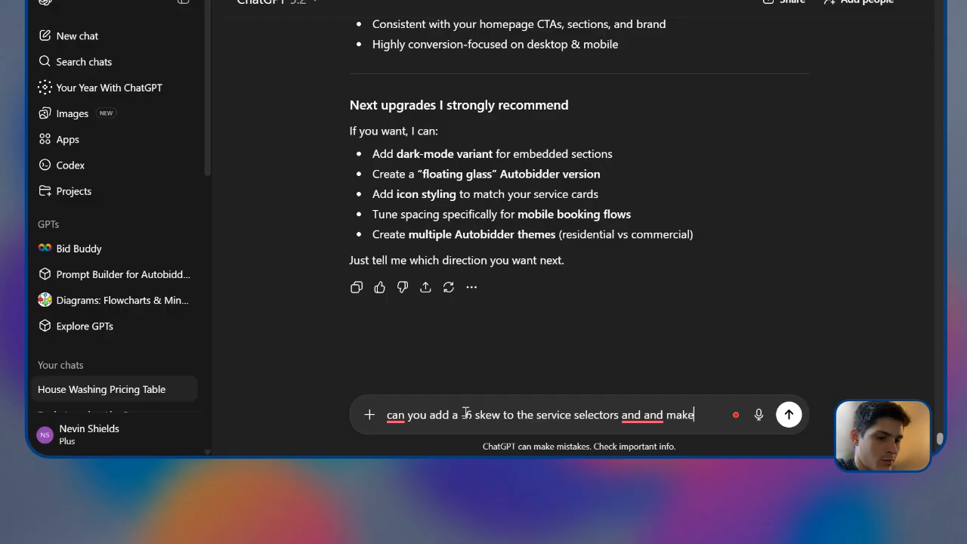
pyautogui.write(' the icon increa')
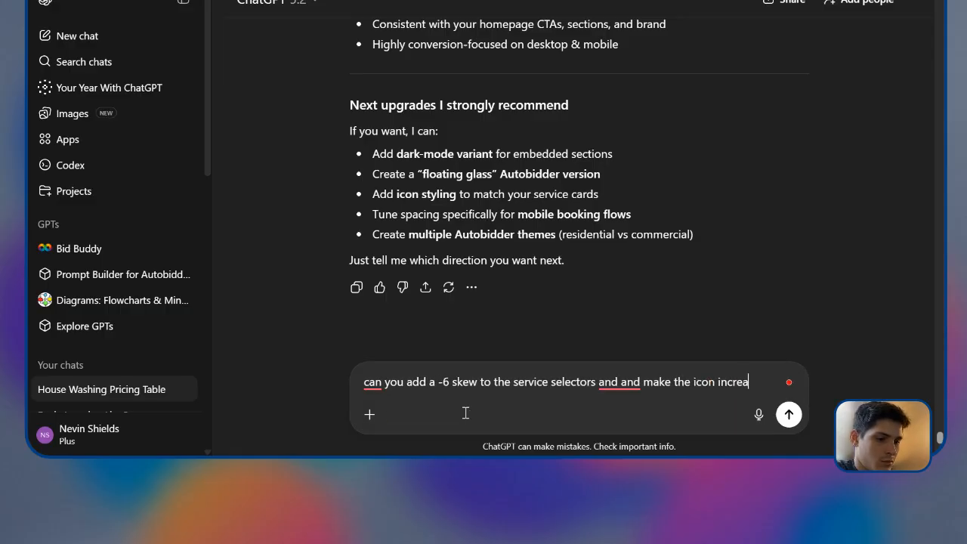
pyautogui.write('se in size')
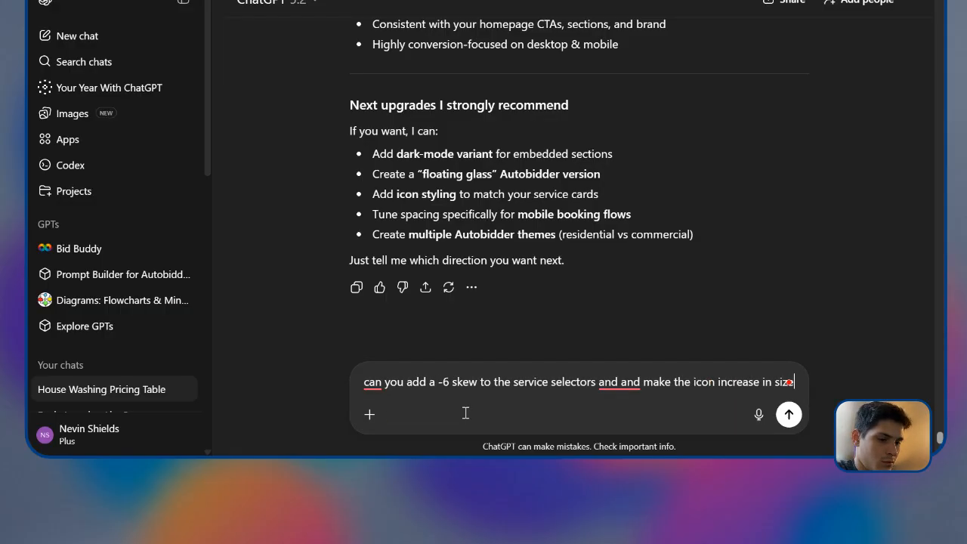
pyautogui.write(' whe')
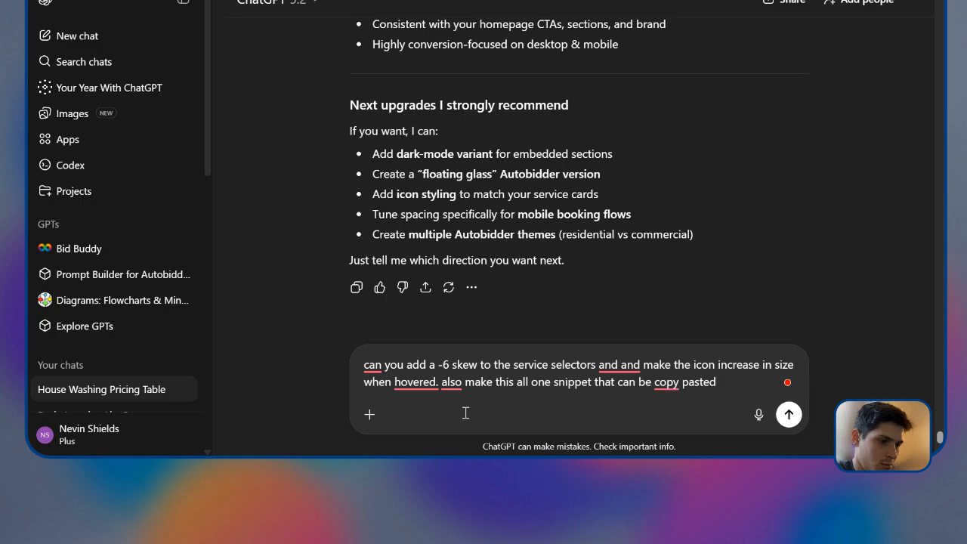
pyautogui.press('Return')
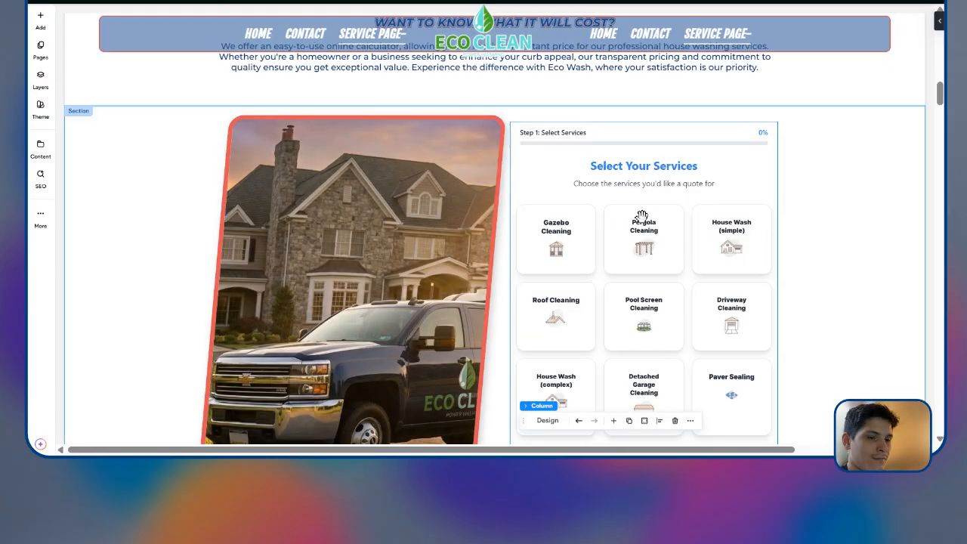
# Step: Check the service selection form on the website page and the reply containing the single CSS snippet
pyautogui.scroll(2, 642, 217)
pyautogui.scroll(-3, 661, 263)
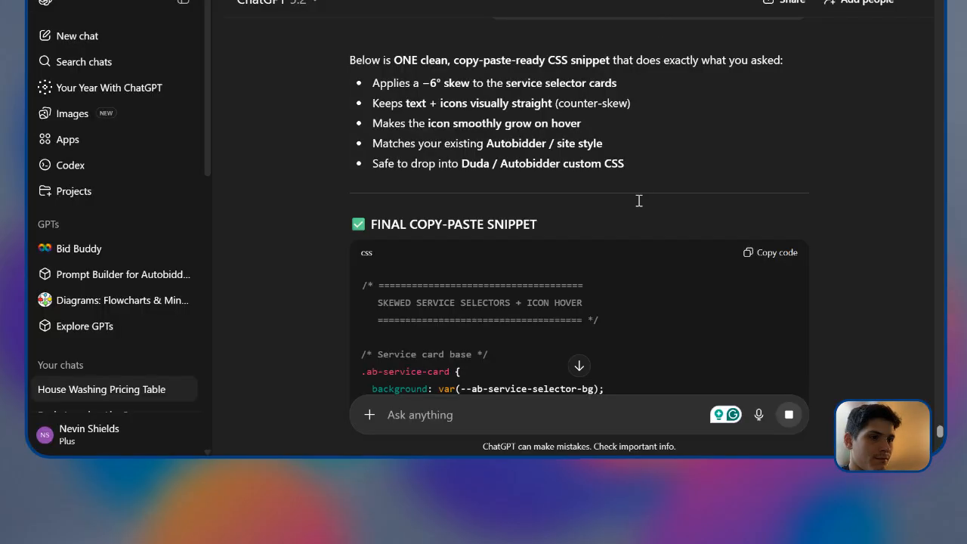
pyautogui.scroll(-5, 682, 195)
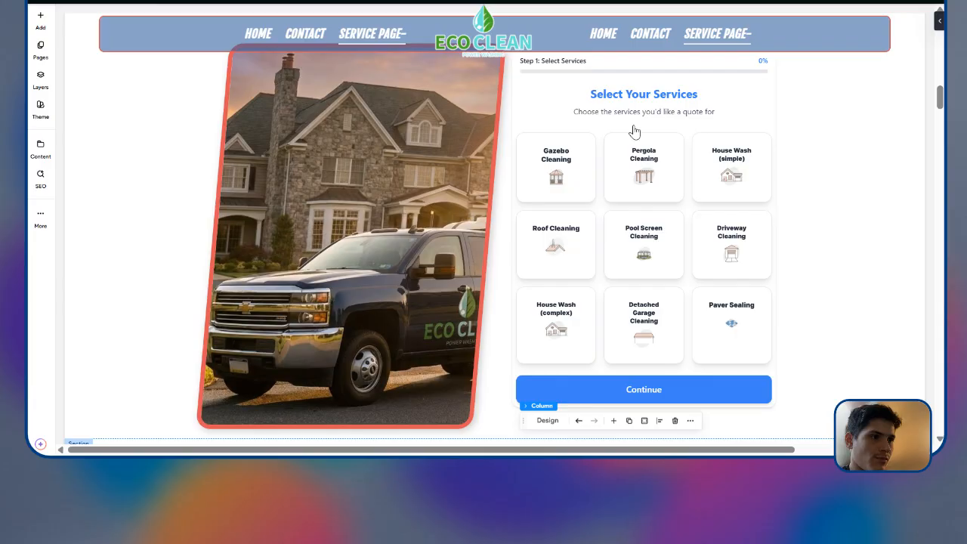
# Step: In the website editor, try the coral Secondary theme color as the pricing tables section's background, then apply the bright red theme color
pyautogui.scroll(-3, 695, 291)
pyautogui.scroll(-5, 696, 292)
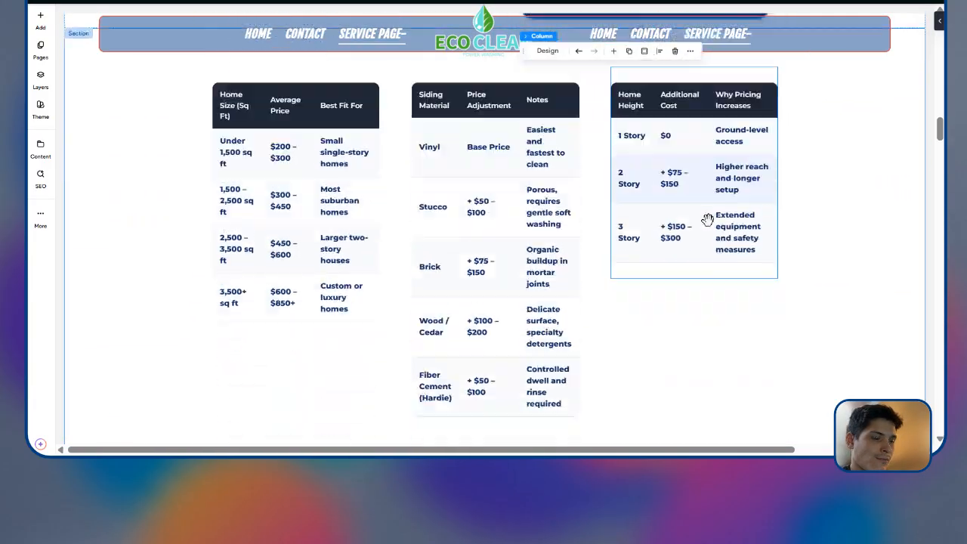
pyautogui.scroll(2, 730, 324)
pyautogui.scroll(1, 529, 225)
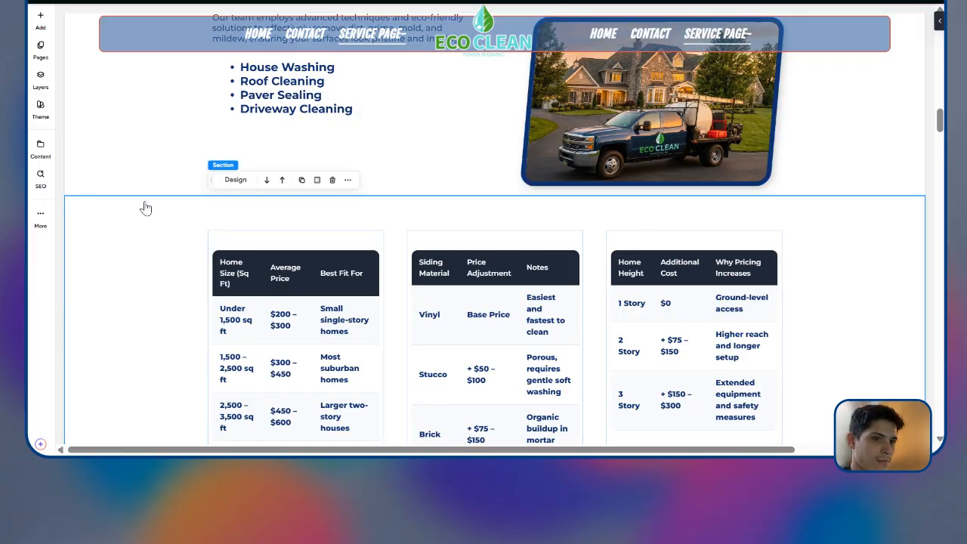
pyautogui.click(236, 179)
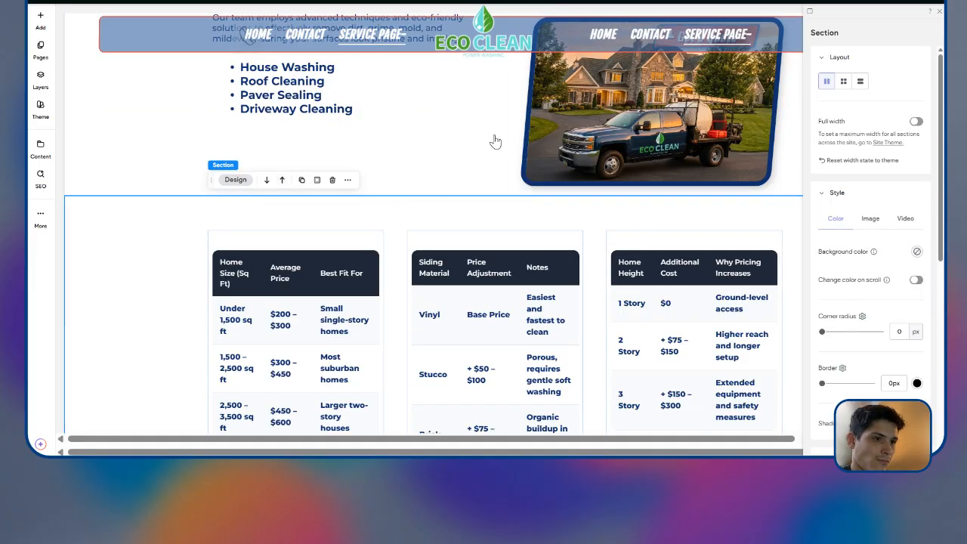
pyautogui.click(916, 251)
pyautogui.click(782, 173)
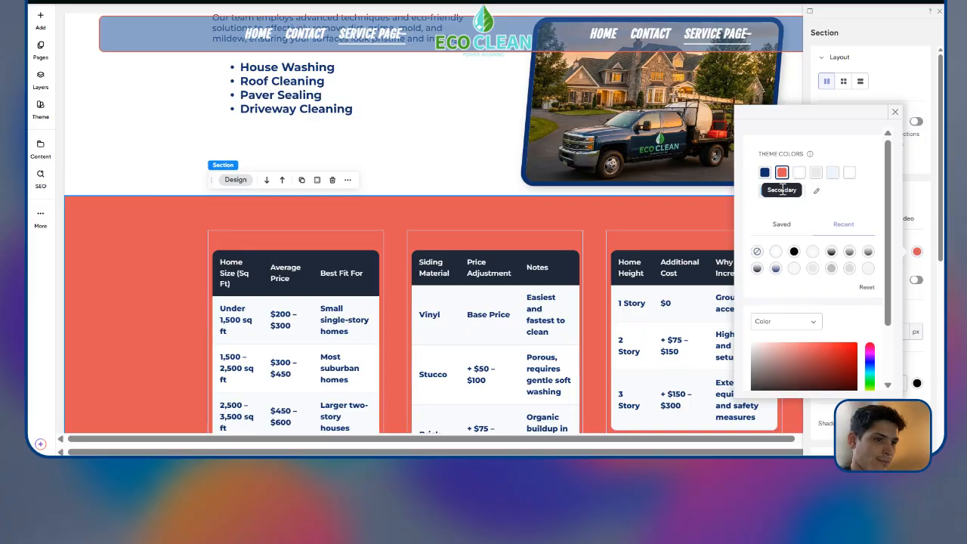
pyautogui.scroll(-2, 836, 196)
pyautogui.scroll(2, 836, 195)
pyautogui.click(782, 189)
pyautogui.scroll(-2, 680, 227)
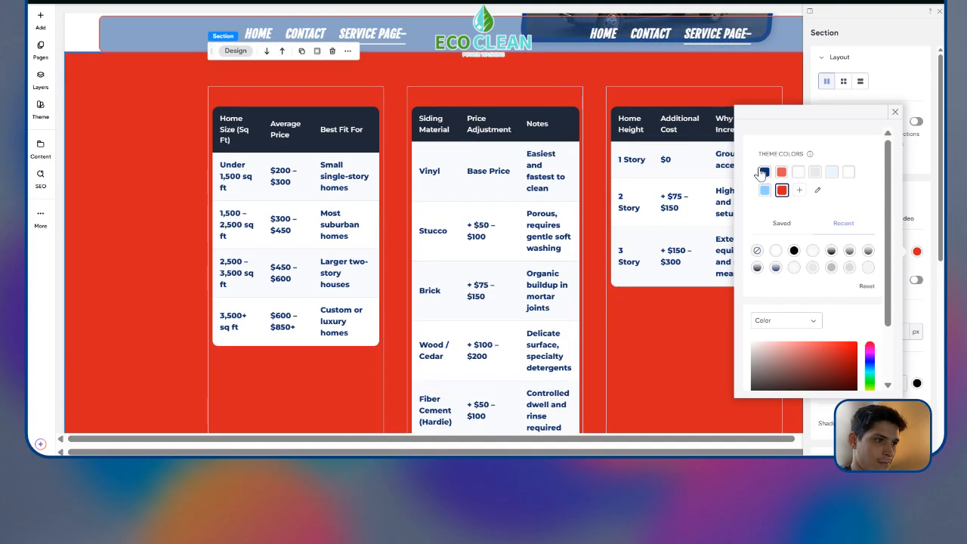
# Step: Set the pricing tables section's background to the dark navy theme color and close the section's design settings
pyautogui.click(765, 172)
pyautogui.scroll(2, 623, 234)
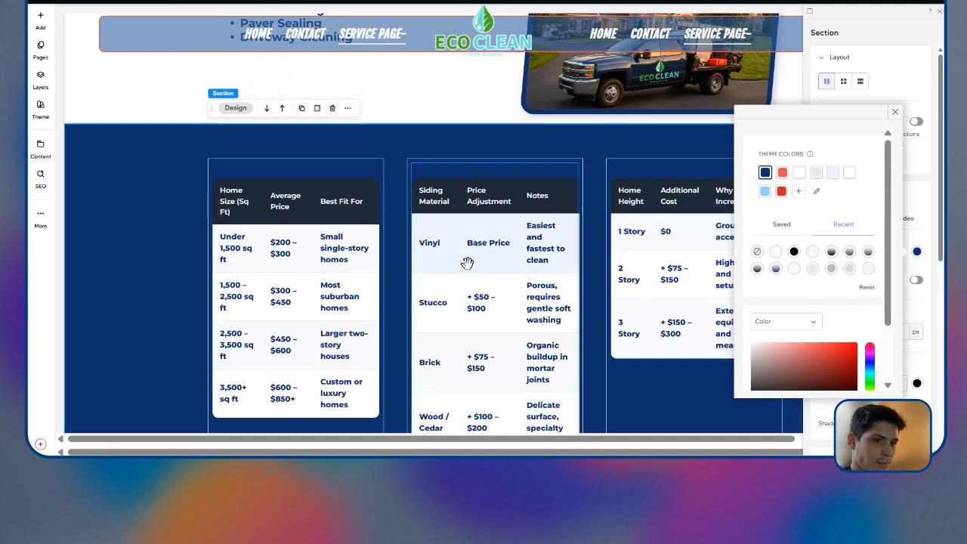
pyautogui.scroll(-3, 662, 331)
pyautogui.scroll(-2, 663, 331)
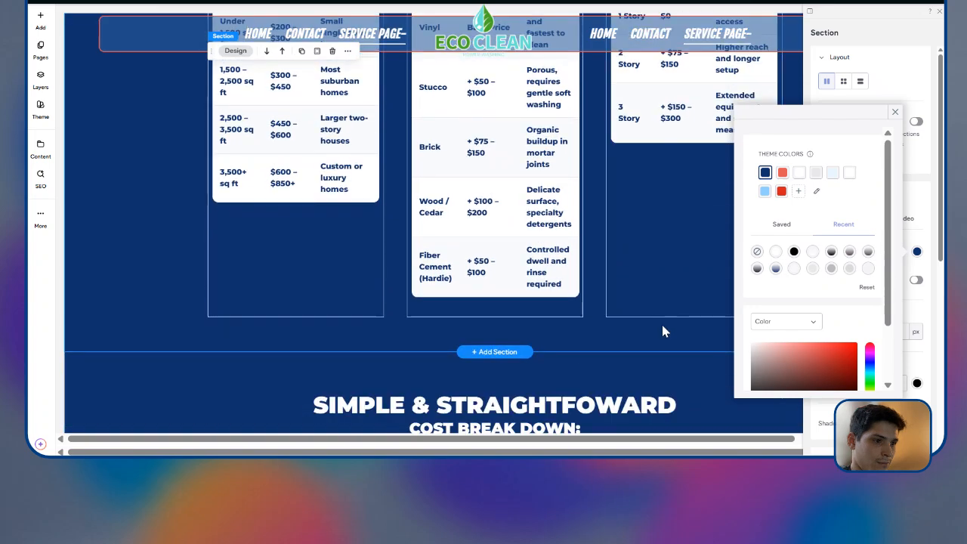
pyautogui.click(894, 115)
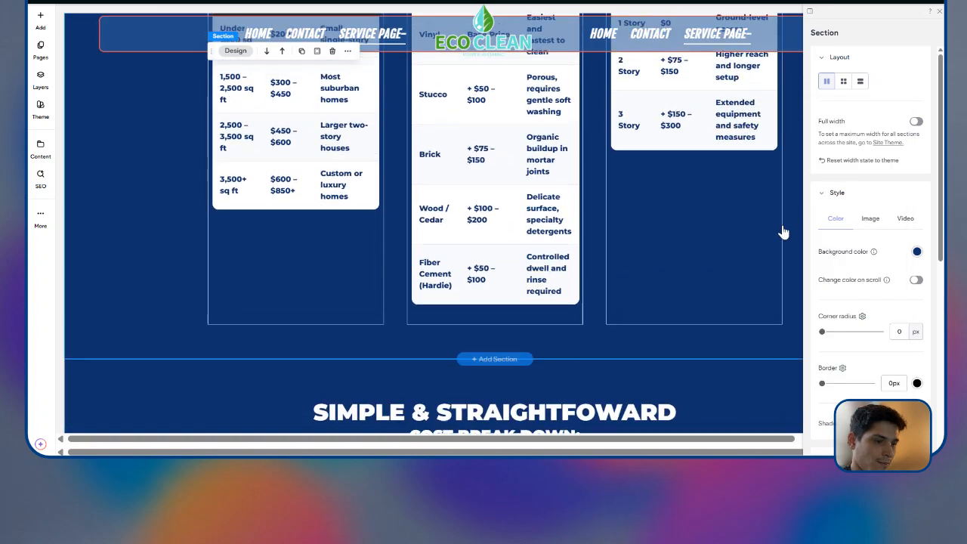
pyautogui.click(938, 17)
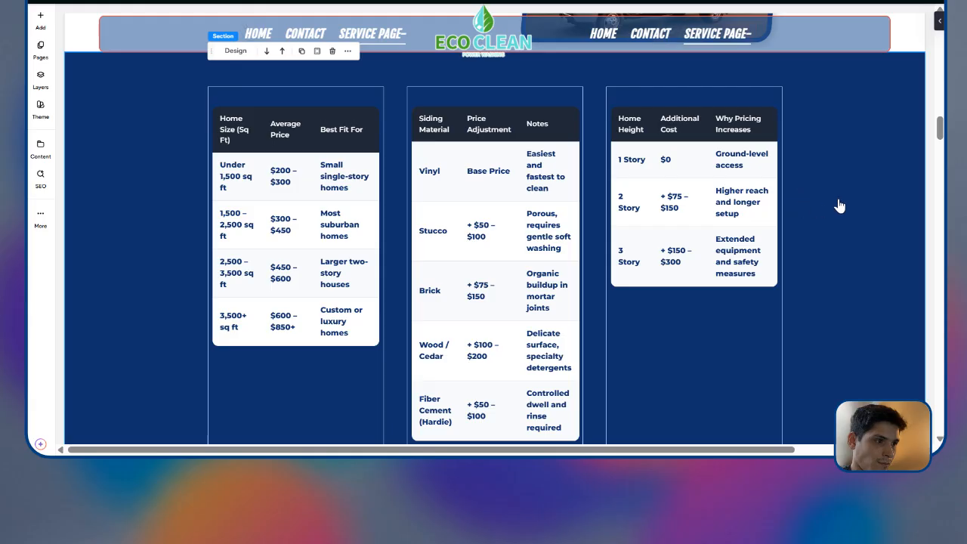
# Step: Review the page's sections from the pricing tables down to the before-and-after image sliders, checking how their backgrounds alternate
pyautogui.scroll(3, 876, 149)
pyautogui.scroll(-1, 866, 149)
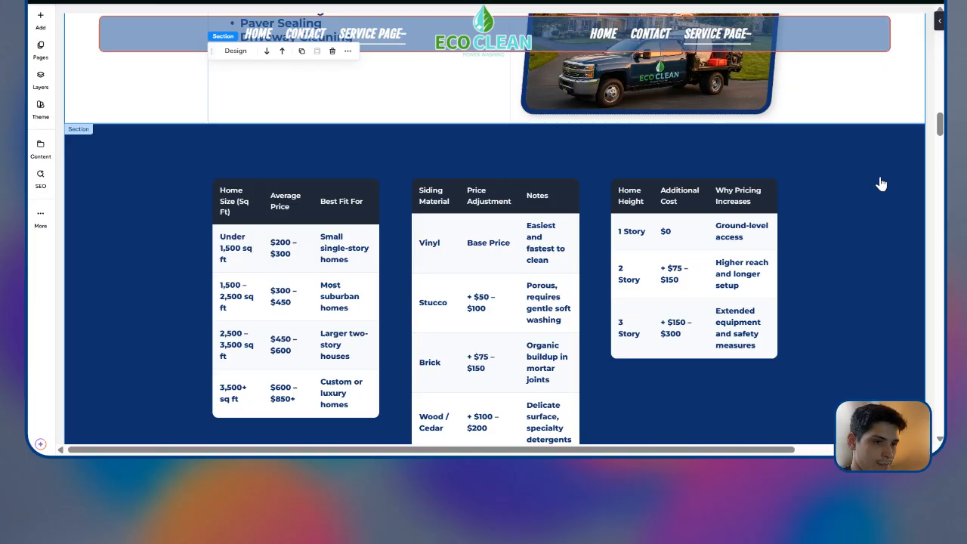
pyautogui.scroll(-1, 842, 205)
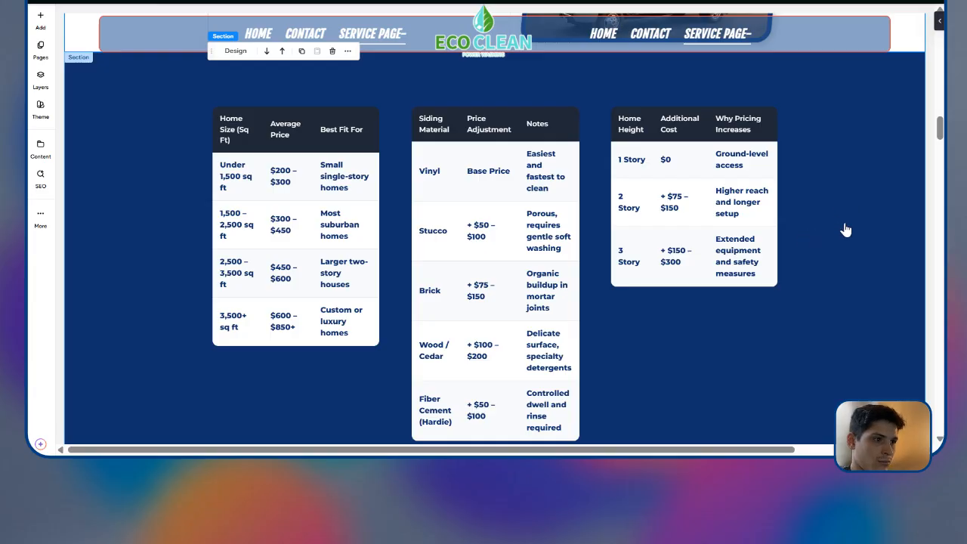
pyautogui.scroll(-1, 843, 230)
pyautogui.scroll(-2, 845, 293)
pyautogui.scroll(8, 835, 286)
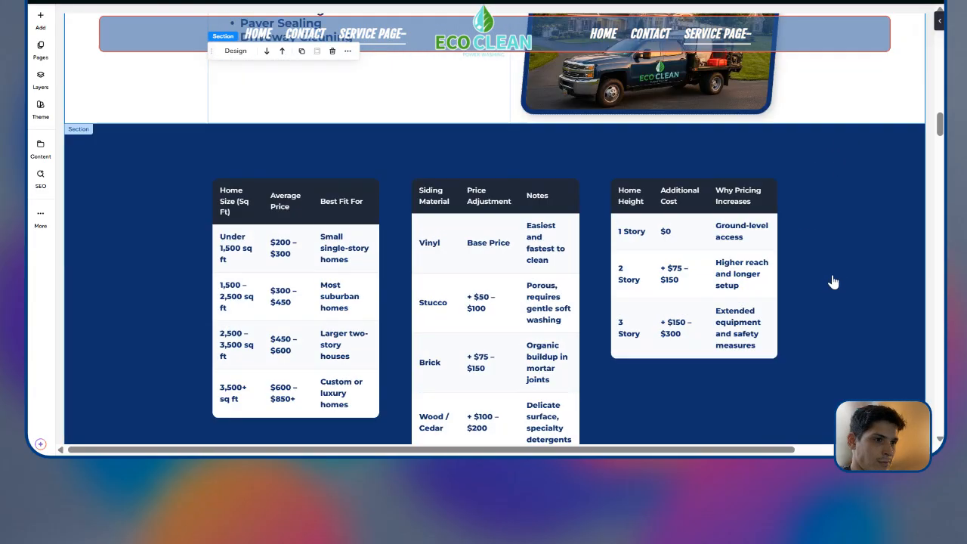
pyautogui.scroll(-10, 858, 259)
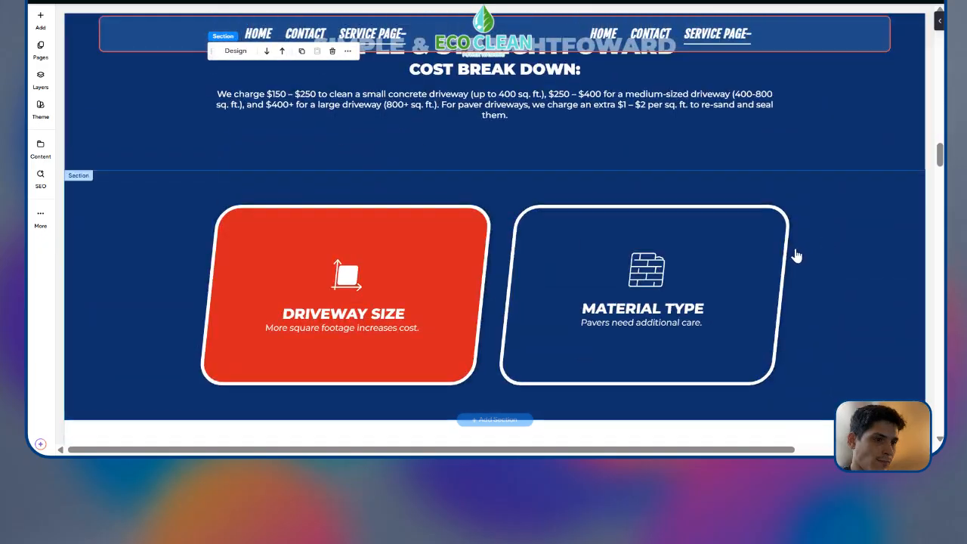
pyautogui.scroll(-4, 790, 255)
pyautogui.scroll(-12, 793, 256)
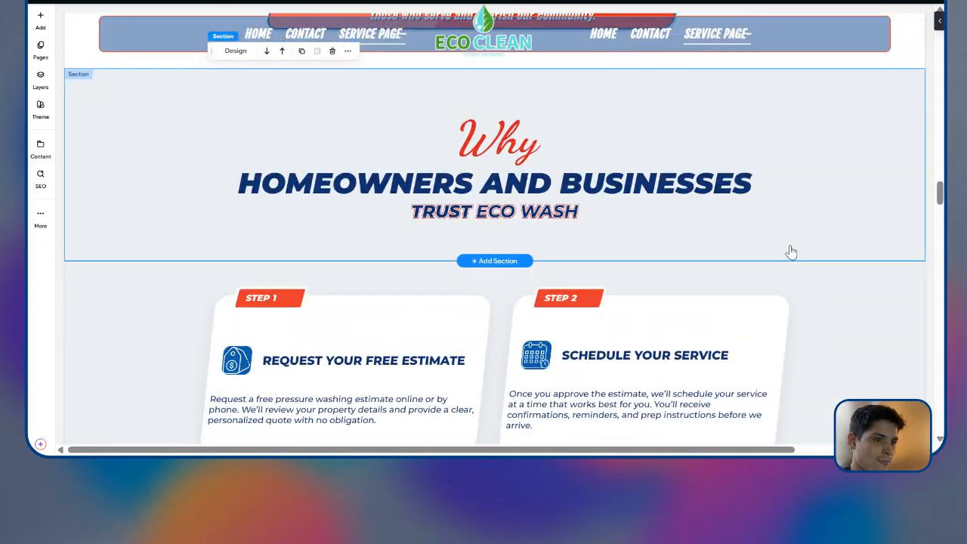
pyautogui.scroll(-12, 792, 251)
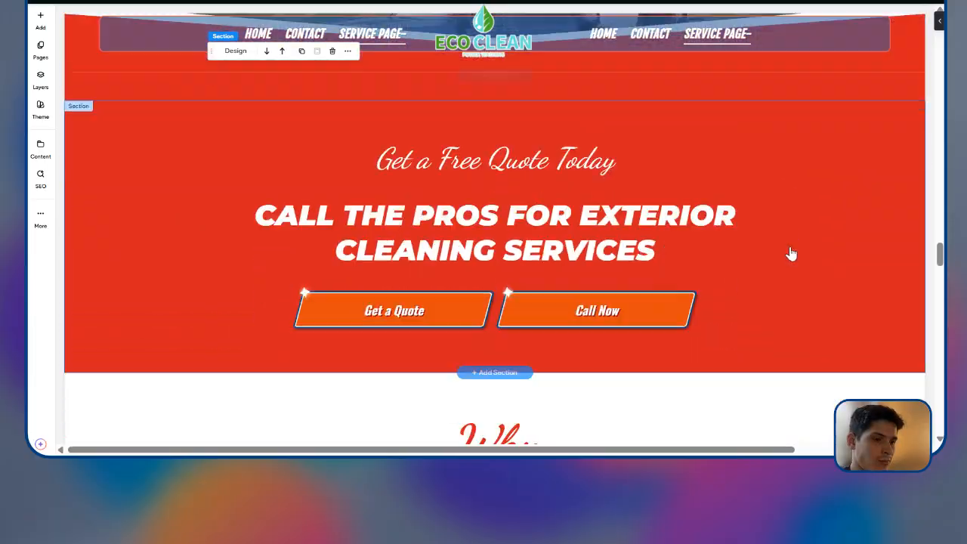
pyautogui.scroll(-6, 782, 249)
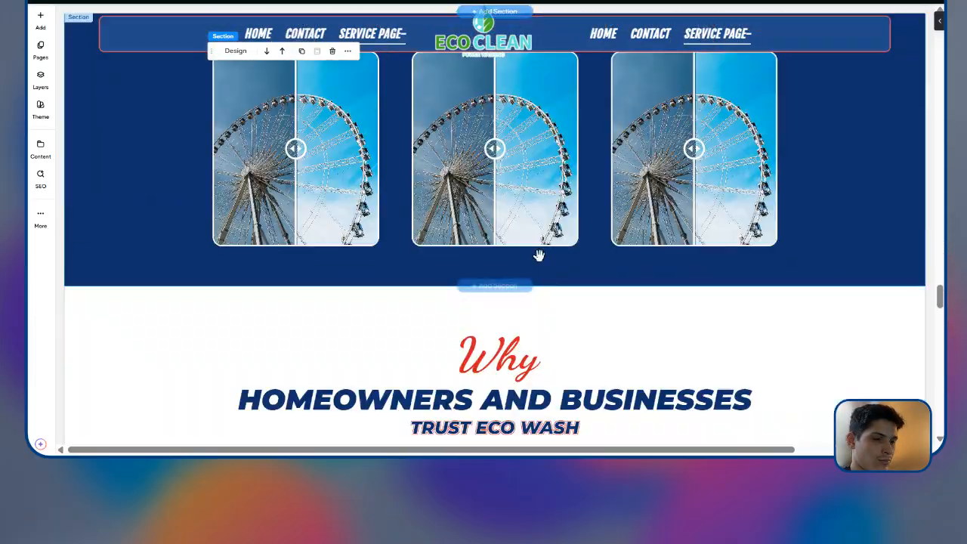
pyautogui.scroll(5, 578, 263)
pyautogui.scroll(5, 591, 264)
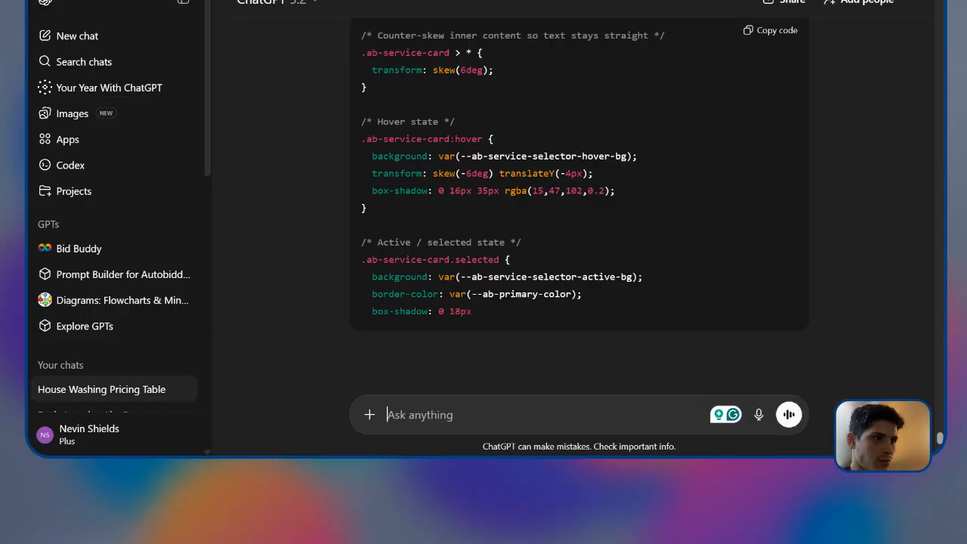
# Step: Switch to ChatGPT and copy the complete CSS snippet for the skewed service selectors and icon hover
pyautogui.scroll(-3, 692, 113)
pyautogui.scroll(-10, 693, 130)
pyautogui.scroll(12, 764, 53)
pyautogui.click(775, 30)
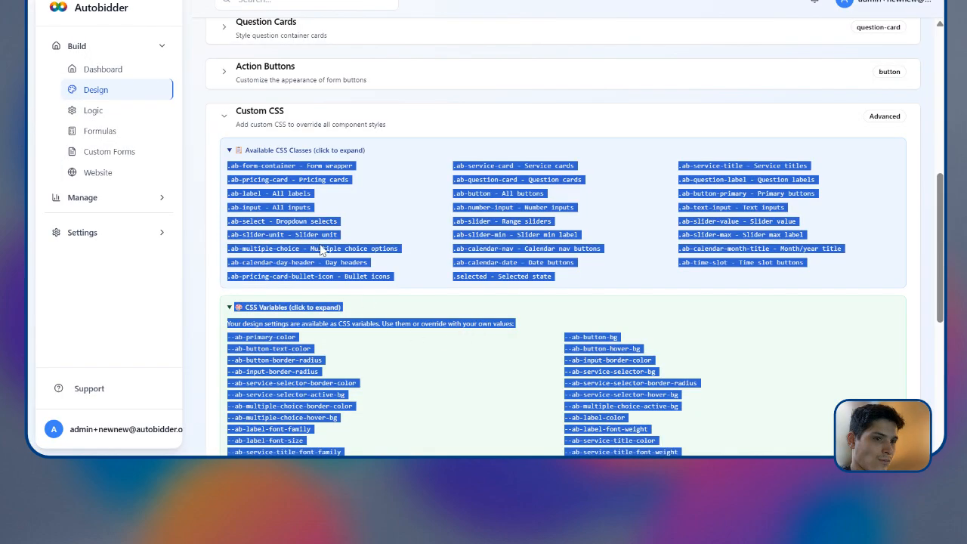
# Step: In Autobidder's design settings, paste the snippet as the custom CSS code and save the design changes
pyautogui.scroll(-5, 322, 249)
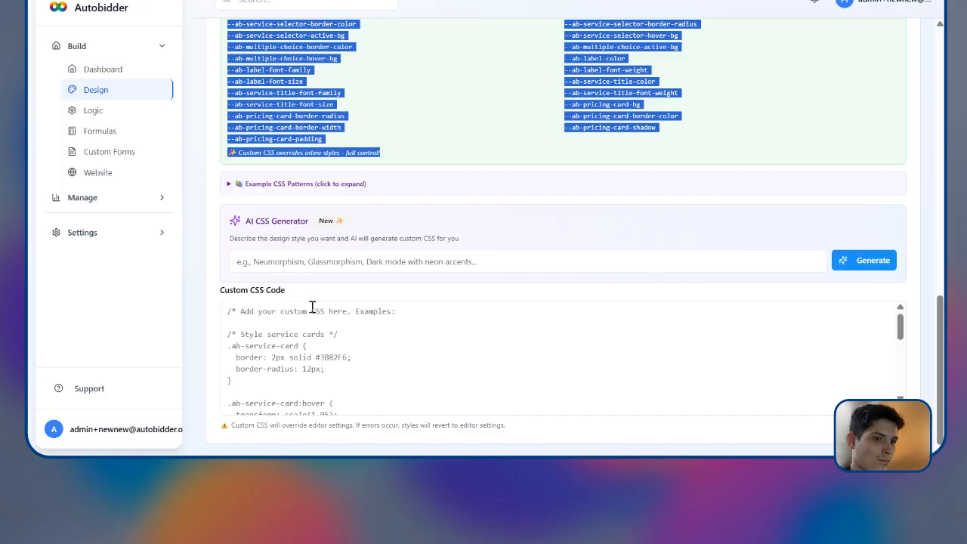
pyautogui.click(313, 332)
pyautogui.hotkey('ctrl', 'v')
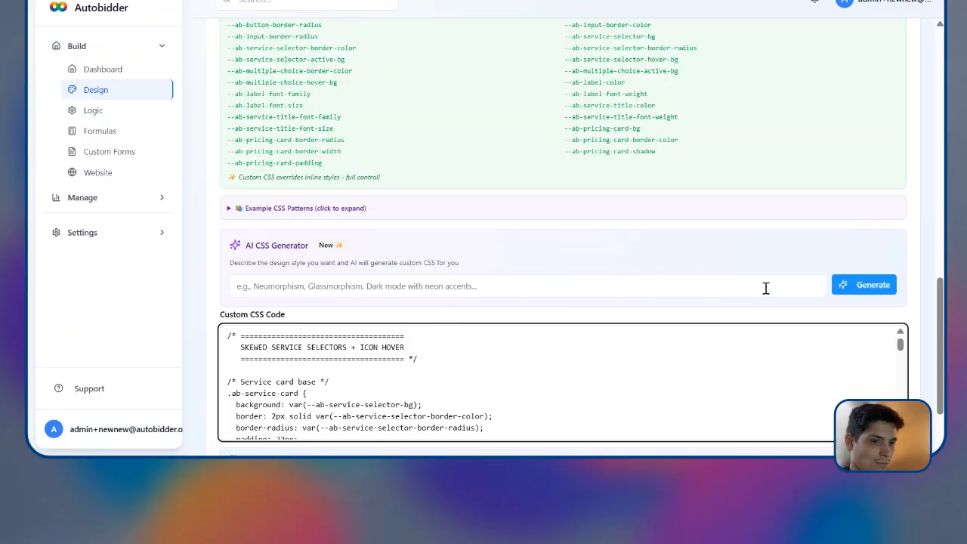
pyautogui.scroll(-2, 715, 344)
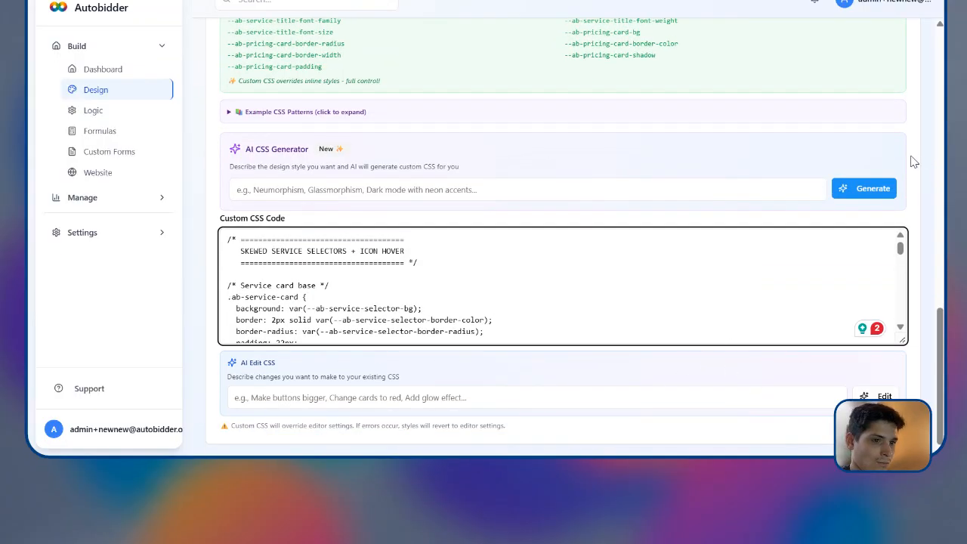
pyautogui.scroll(10, 913, 161)
pyautogui.click(896, 27)
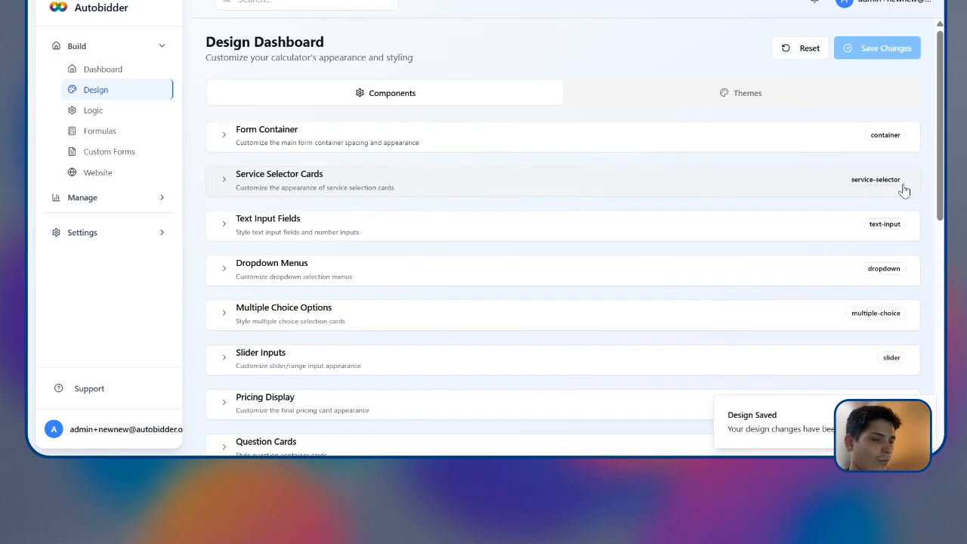
# Step: Open the Call Screen and test the service card styling by selecting Gazebo Cleaning and Pergola Cleaning
pyautogui.click(89, 236)
pyautogui.click(125, 198)
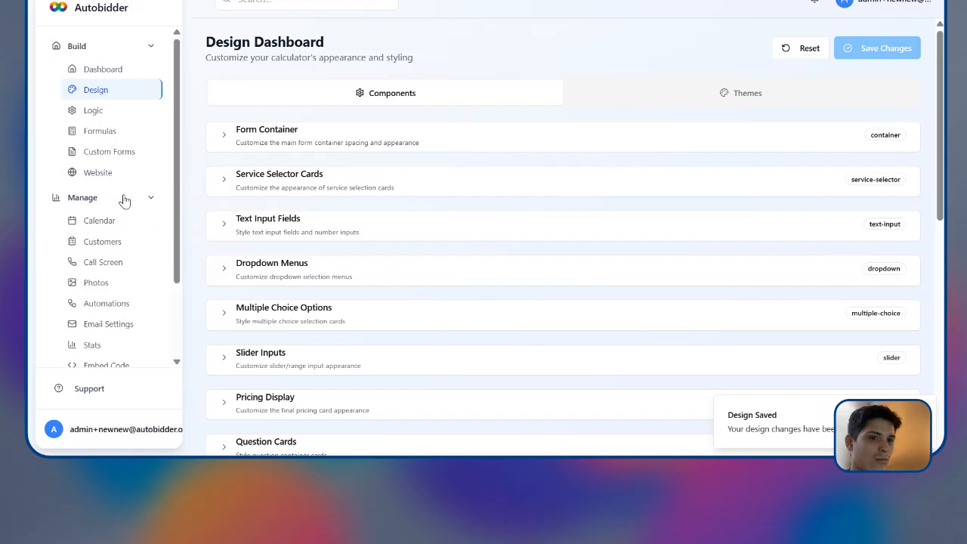
pyautogui.click(133, 263)
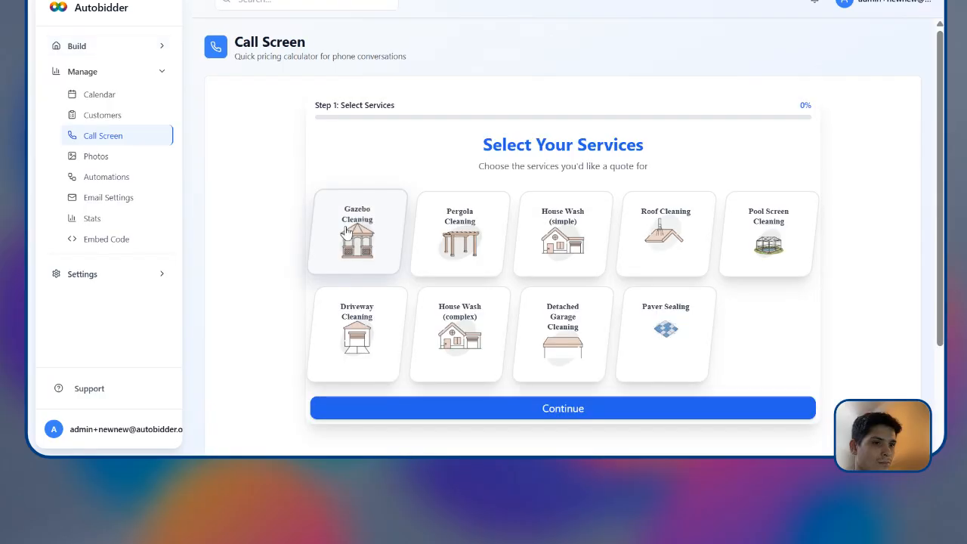
pyautogui.click(359, 256)
pyautogui.click(451, 261)
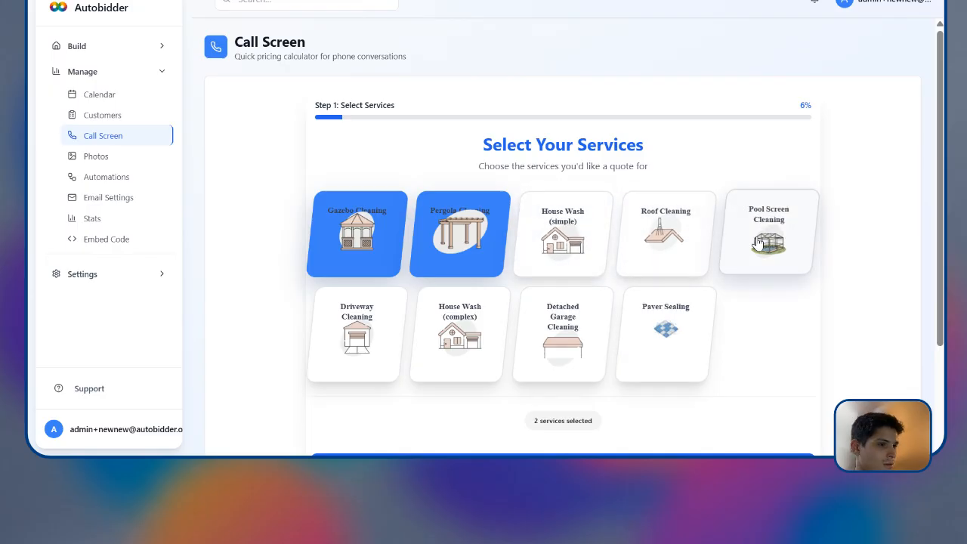
pyautogui.scroll(-2, 659, 325)
pyautogui.scroll(2, 620, 295)
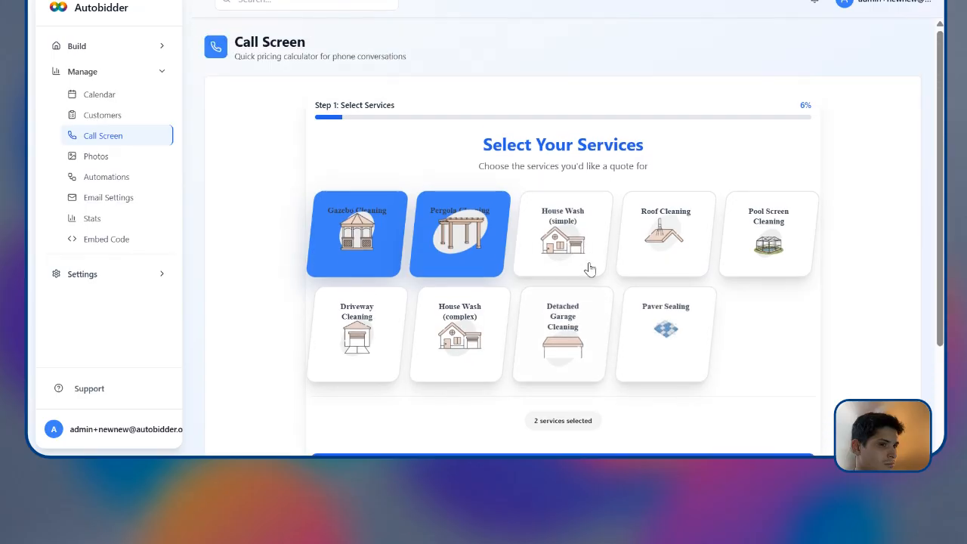
# Step: Open the form logic settings and turn off the Progress Guide
pyautogui.click(125, 49)
pyautogui.click(130, 113)
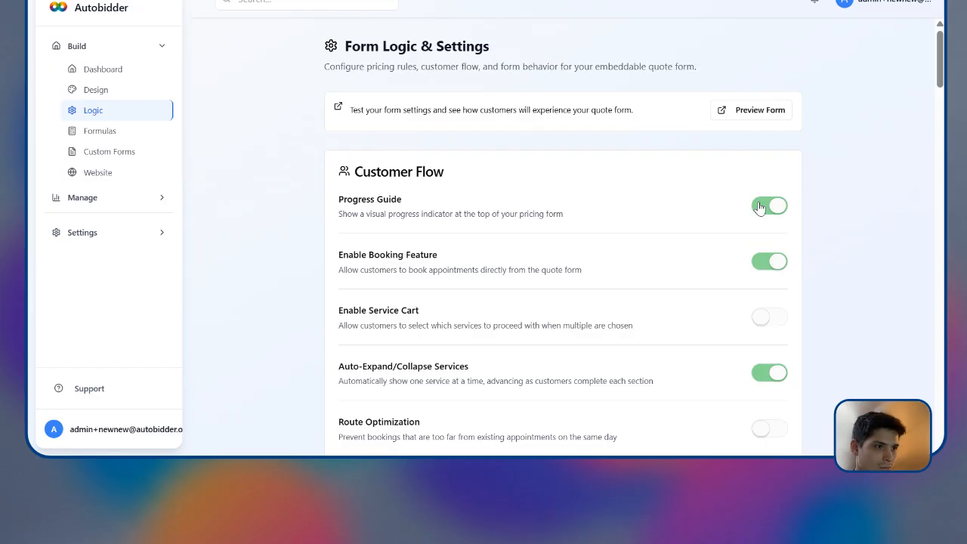
pyautogui.click(761, 207)
# Step: Clear the form's Selection Title text and save the form settings
pyautogui.scroll(-7, 737, 276)
pyautogui.scroll(3, 594, 233)
pyautogui.click(431, 167)
pyautogui.hotkey('ctrl', 'a')
pyautogui.press('BackSpace')
pyautogui.scroll(-15, 612, 280)
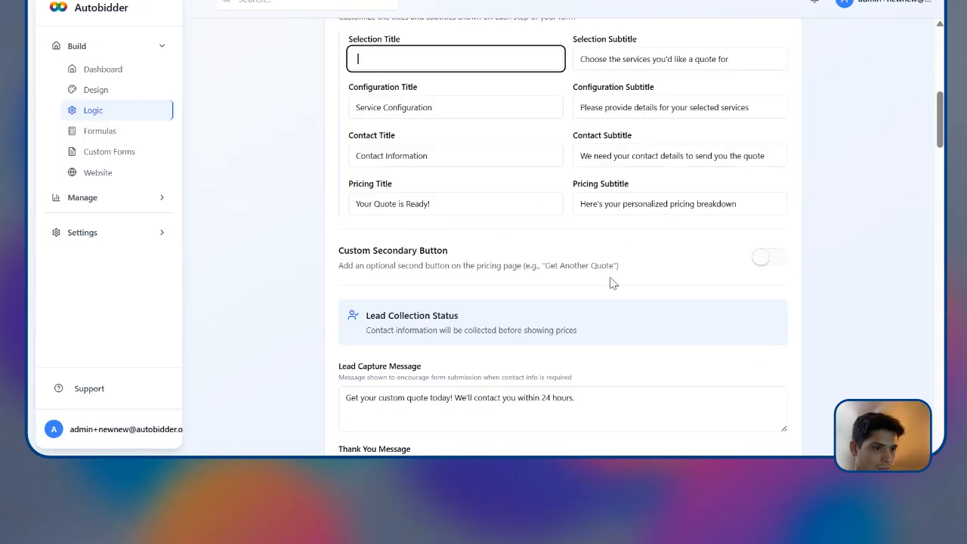
pyautogui.scroll(-5, 757, 309)
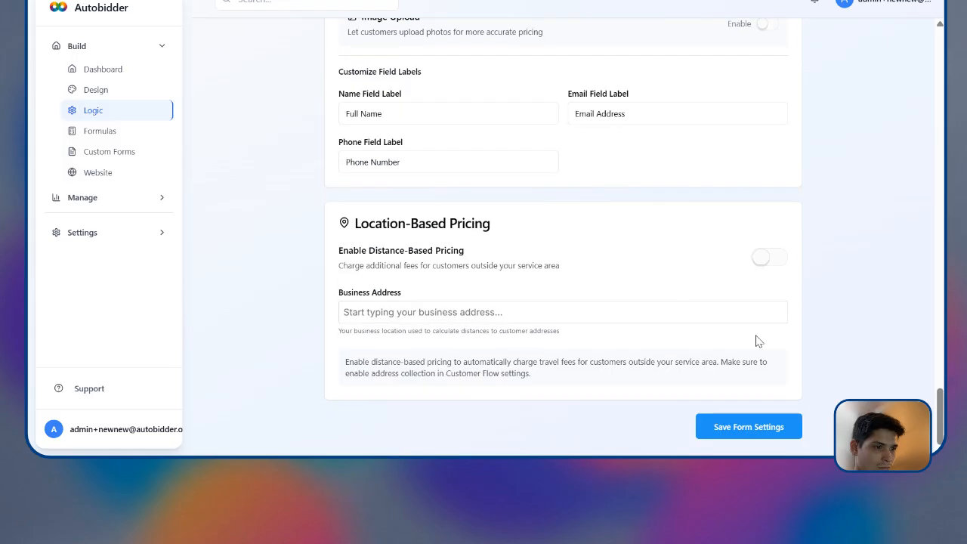
pyautogui.click(758, 426)
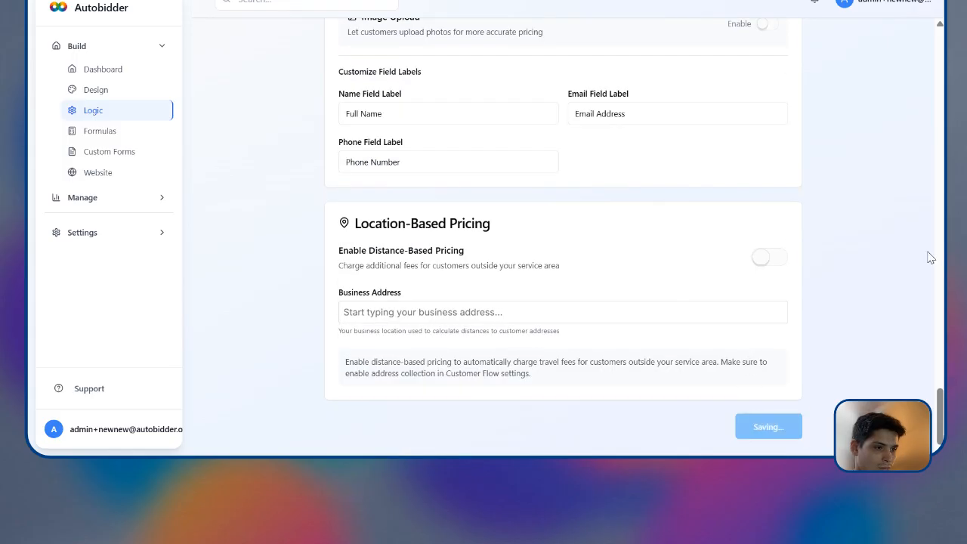
pyautogui.scroll(15, 891, 211)
pyautogui.scroll(9, 894, 203)
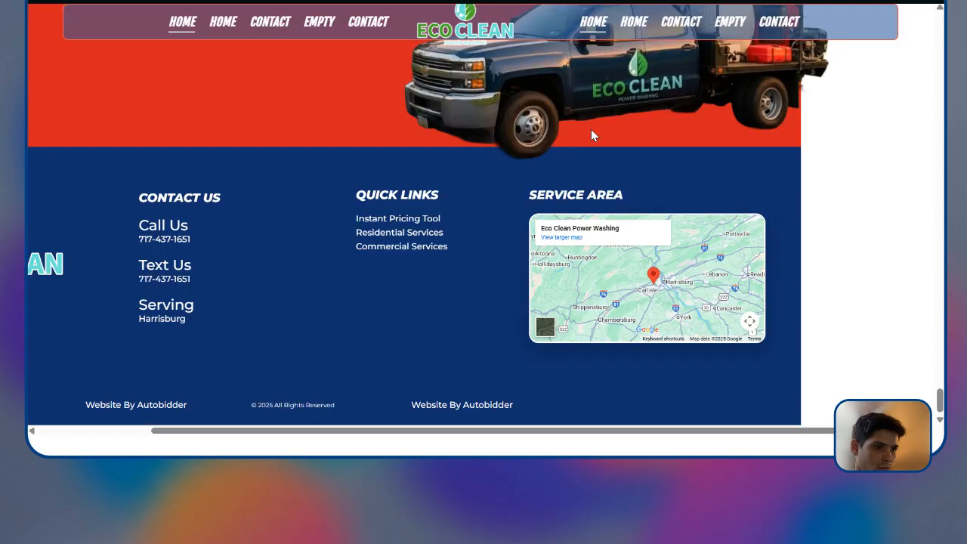
# Step: Switch to the Eco Clean home page preview and look through its sections from the footer up to the hero
pyautogui.scroll(15, 661, 189)
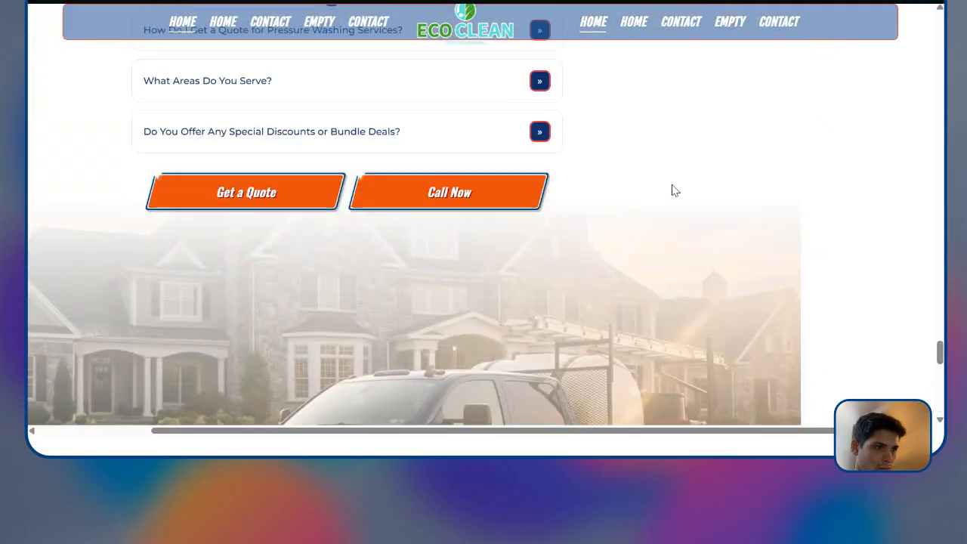
pyautogui.scroll(10, 646, 196)
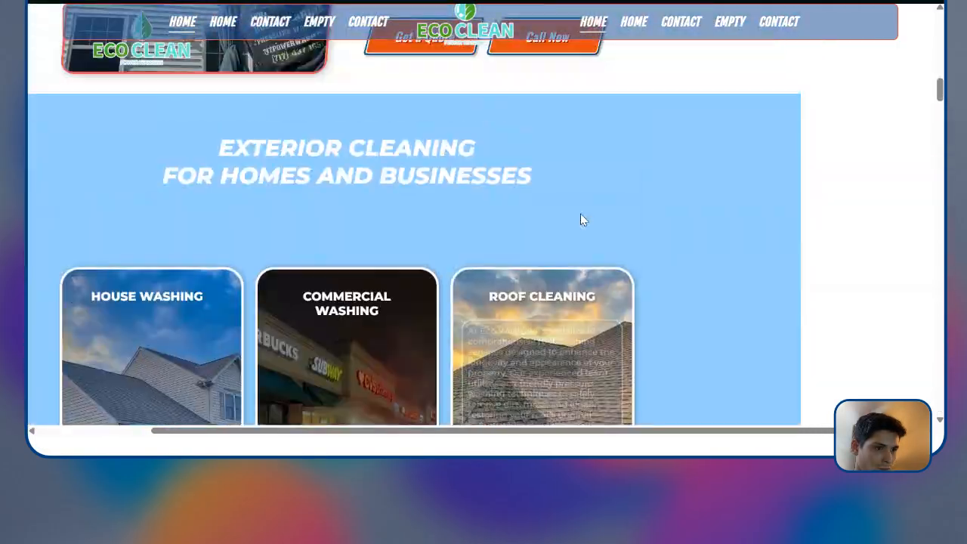
pyautogui.scroll(-3, 560, 217)
pyautogui.scroll(2, 557, 216)
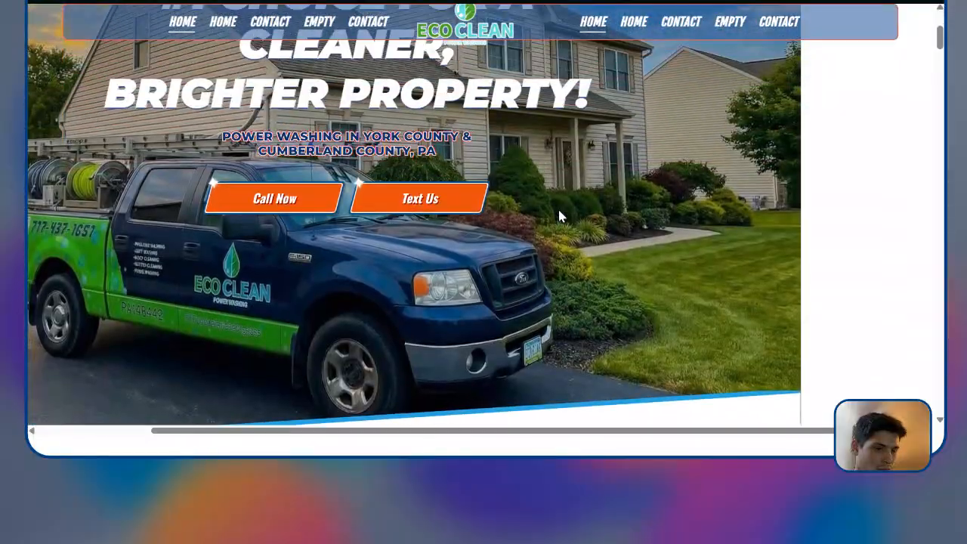
pyautogui.scroll(-3, 557, 216)
pyautogui.scroll(-2, 557, 219)
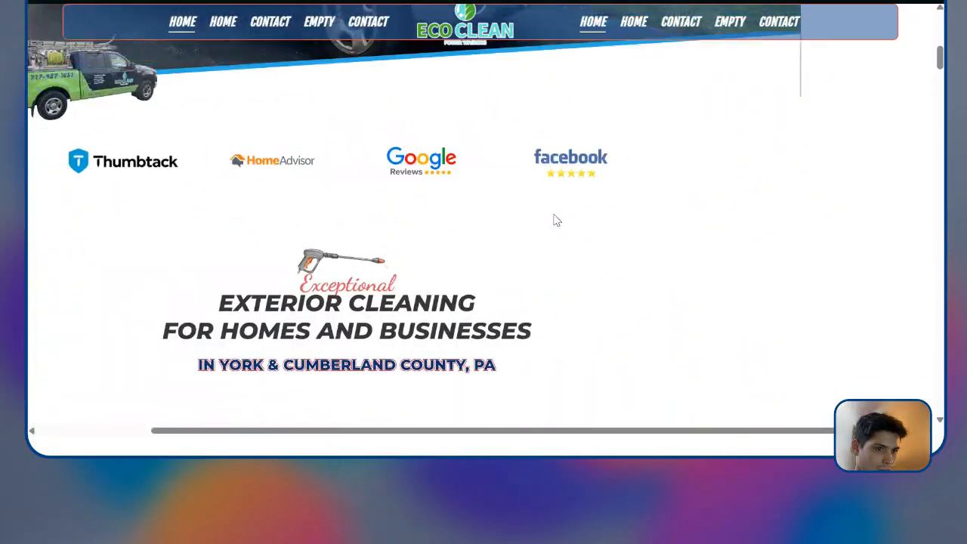
pyautogui.scroll(4, 551, 216)
pyautogui.scroll(1, 456, 183)
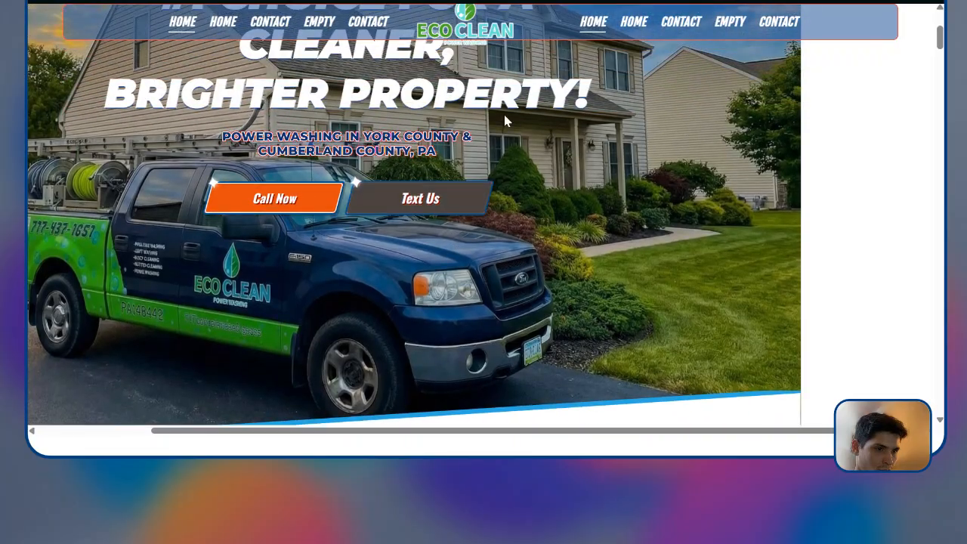
pyautogui.scroll(3, 455, 151)
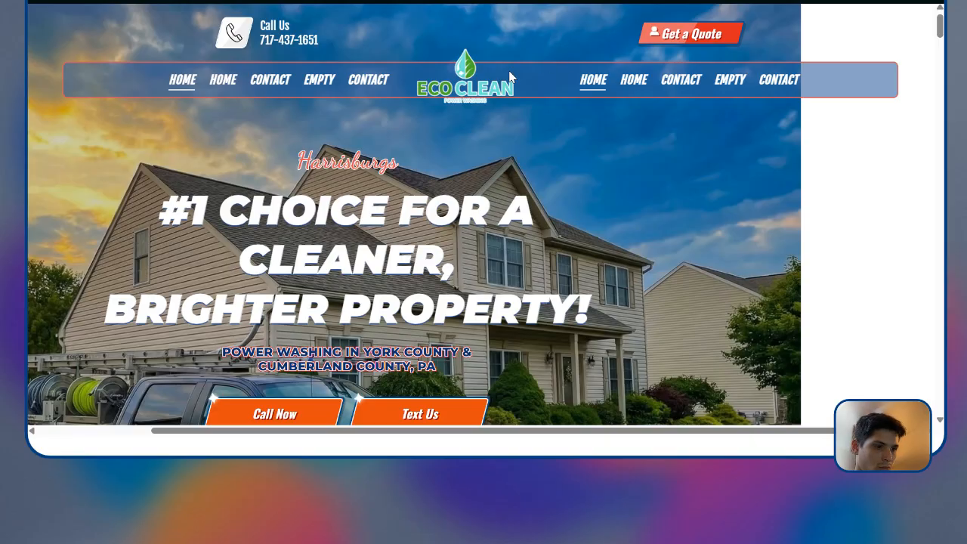
# Step: Check the home page's header and hero layout at smaller and larger browser zoom levels
pyautogui.hotkey('ctrl', '-')
pyautogui.hotkey('ctrl', '-')
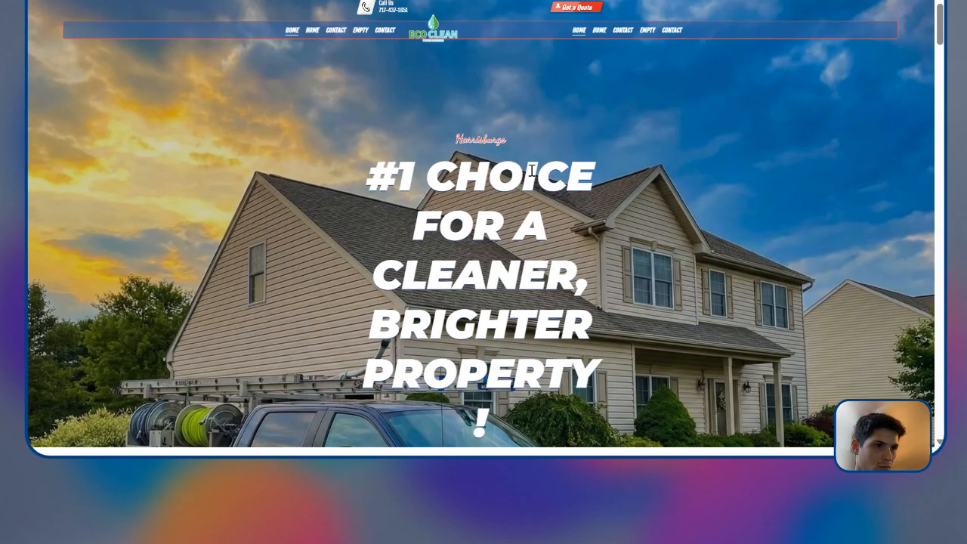
pyautogui.hotkey('ctrl', '+')
pyautogui.hotkey('ctrl', '+')
pyautogui.hotkey('ctrl', '+')
pyautogui.hotkey('ctrl', '+')
pyautogui.hotkey('ctrl', '+')
pyautogui.scroll(-1, 549, 149)
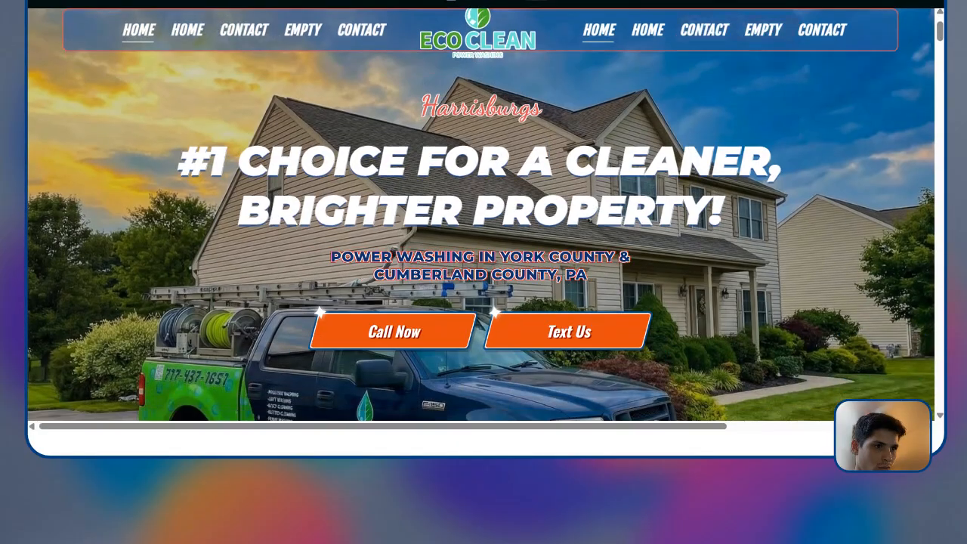
pyautogui.scroll(2, 546, 108)
pyautogui.scroll(-10, 546, 108)
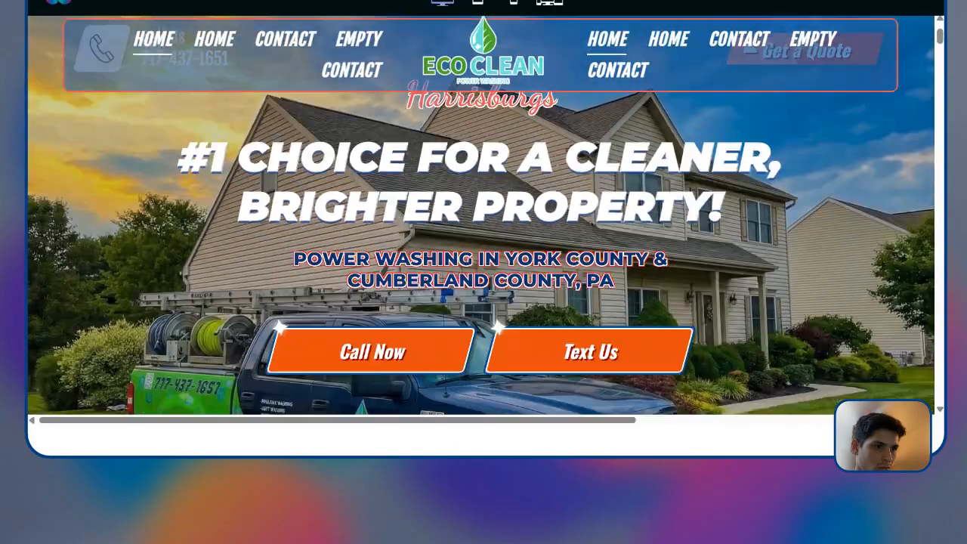
# Step: Examine the home page's hero section and how its header navigation behaves while moving down and back up the page
pyautogui.scroll(5, 566, 172)
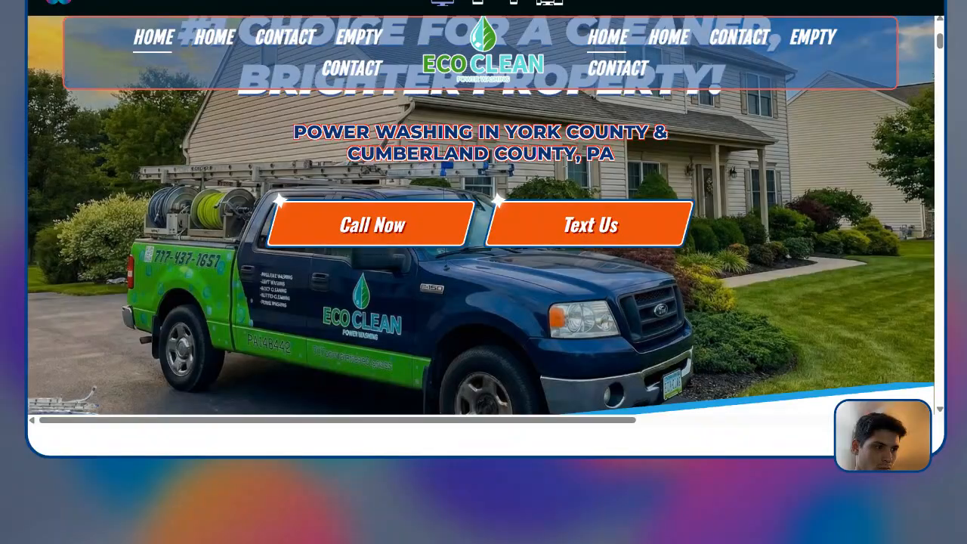
pyautogui.scroll(4, 566, 165)
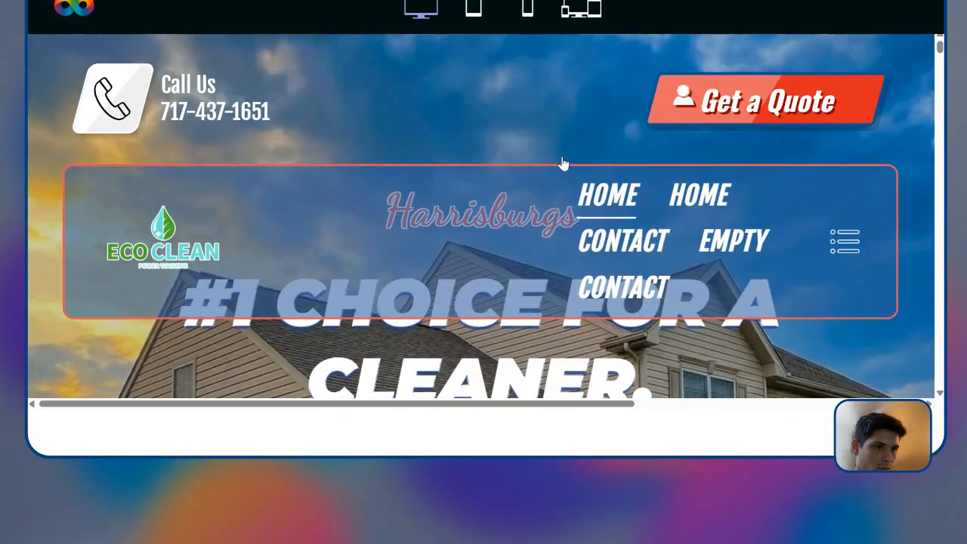
pyautogui.scroll(-4, 555, 165)
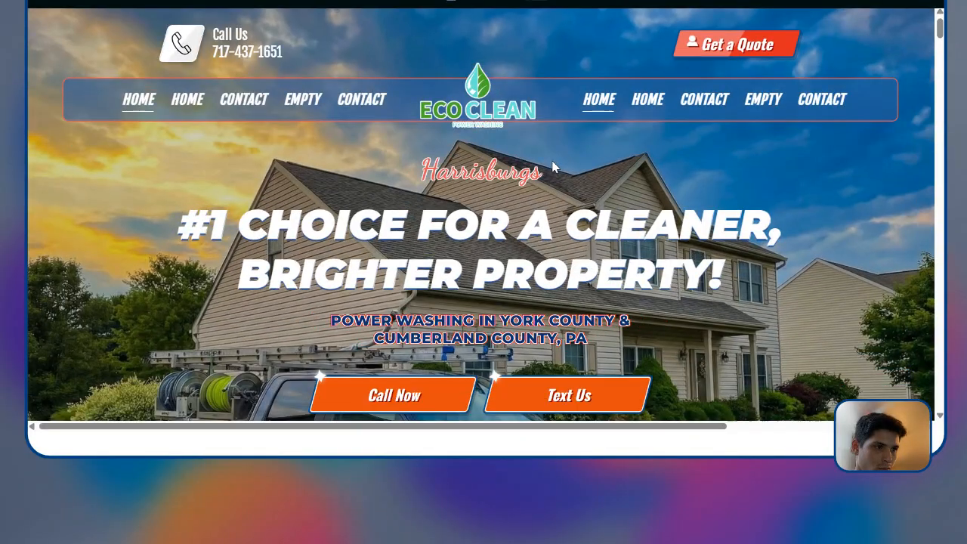
pyautogui.scroll(-5, 551, 165)
pyautogui.scroll(6, 557, 166)
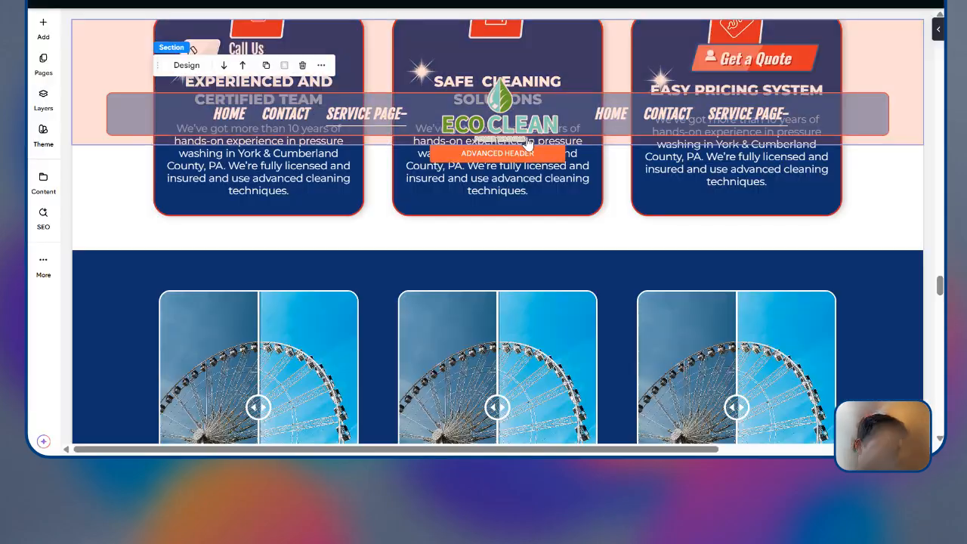
# Step: Switch to the website editor and look through the House Washing service page, from the hero to the Get a Quote and Call Now buttons
pyautogui.scroll(3, 579, 214)
pyautogui.scroll(-10, 576, 199)
pyautogui.scroll(15, 579, 198)
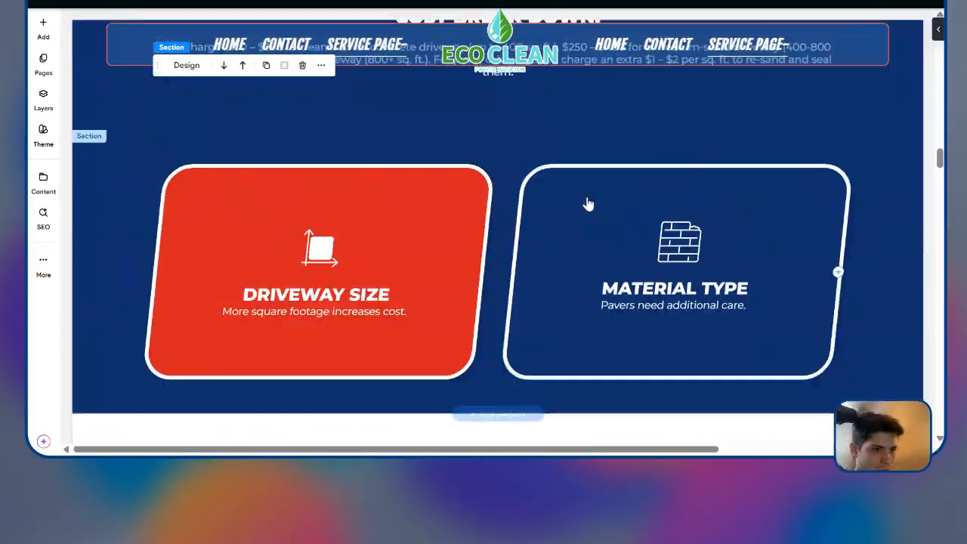
pyautogui.scroll(10, 585, 187)
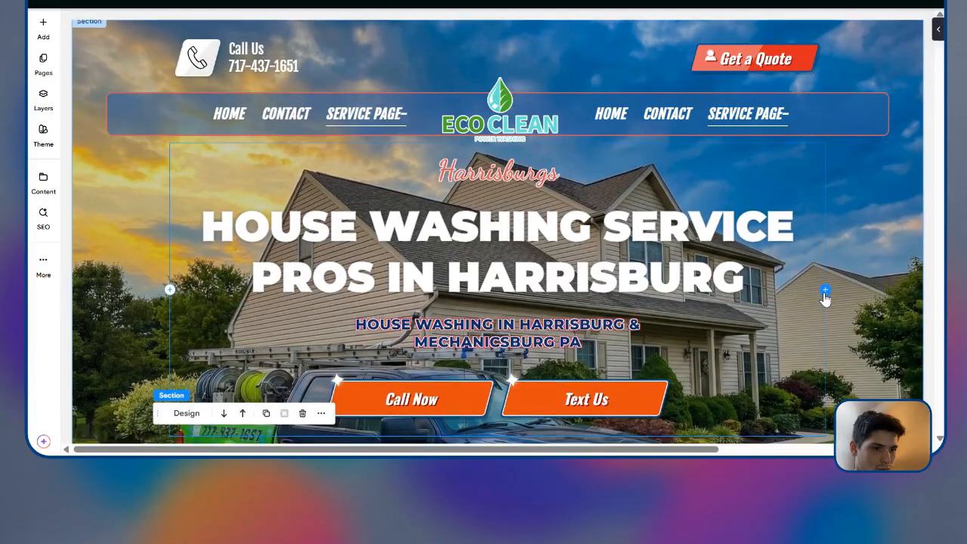
pyautogui.scroll(-1, 826, 293)
pyautogui.scroll(-15, 486, 234)
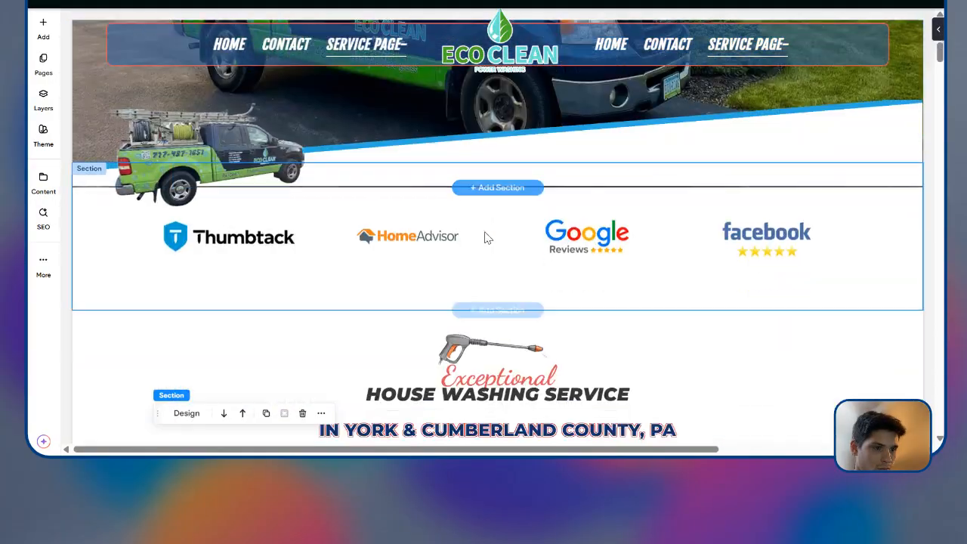
pyautogui.scroll(15, 496, 239)
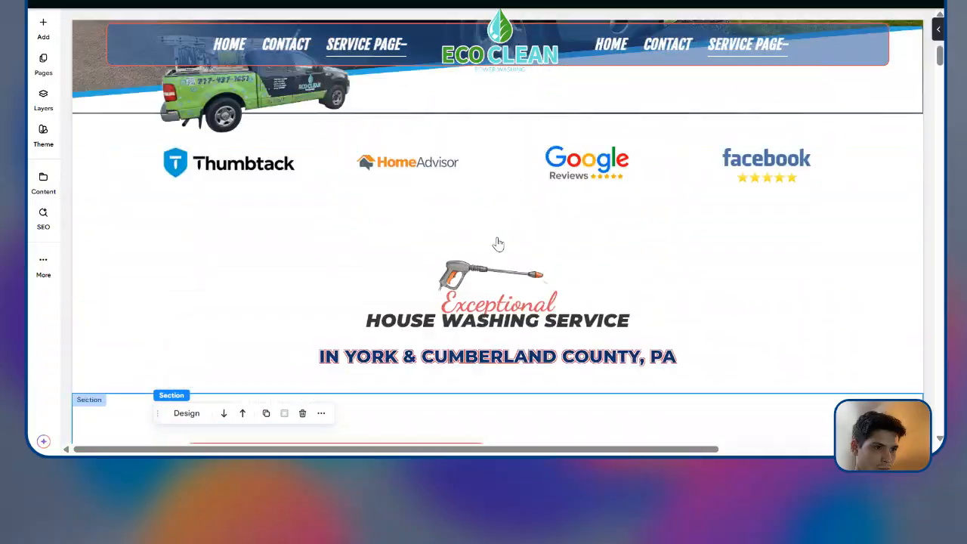
pyautogui.scroll(-10, 499, 196)
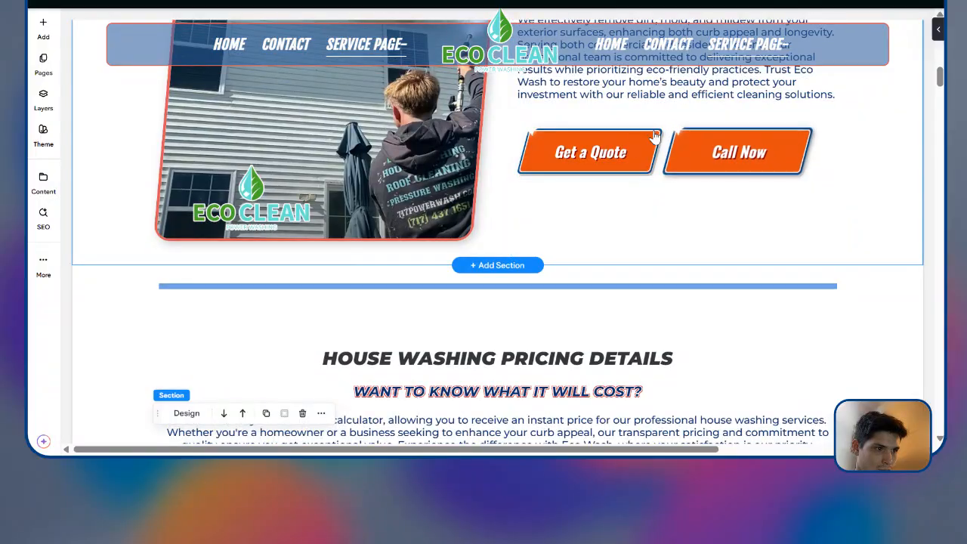
# Step: Copy all the slanted-button CSS from the HTML widget beside the Get a Quote and Call Now buttons, and close its code editor
pyautogui.click(824, 130)
pyautogui.click(698, 102)
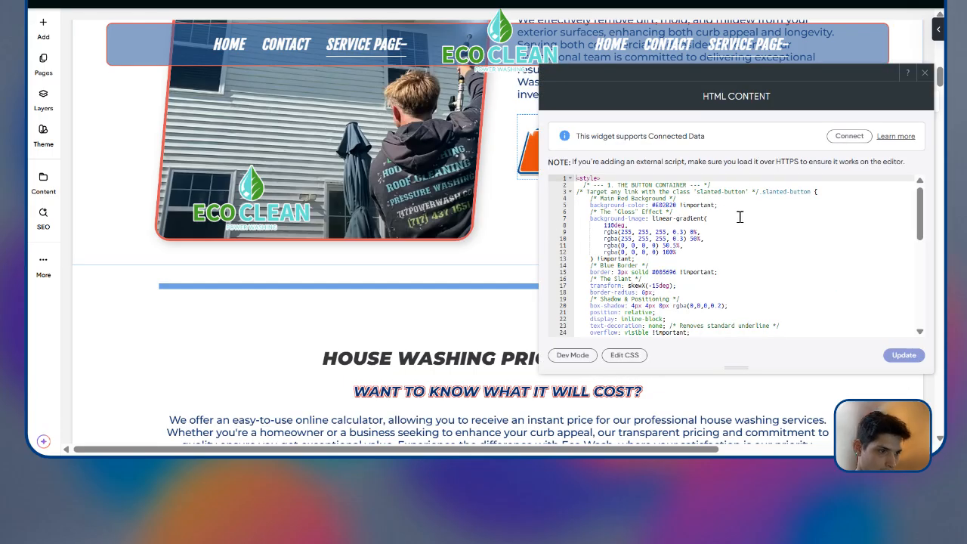
pyautogui.scroll(-10, 756, 214)
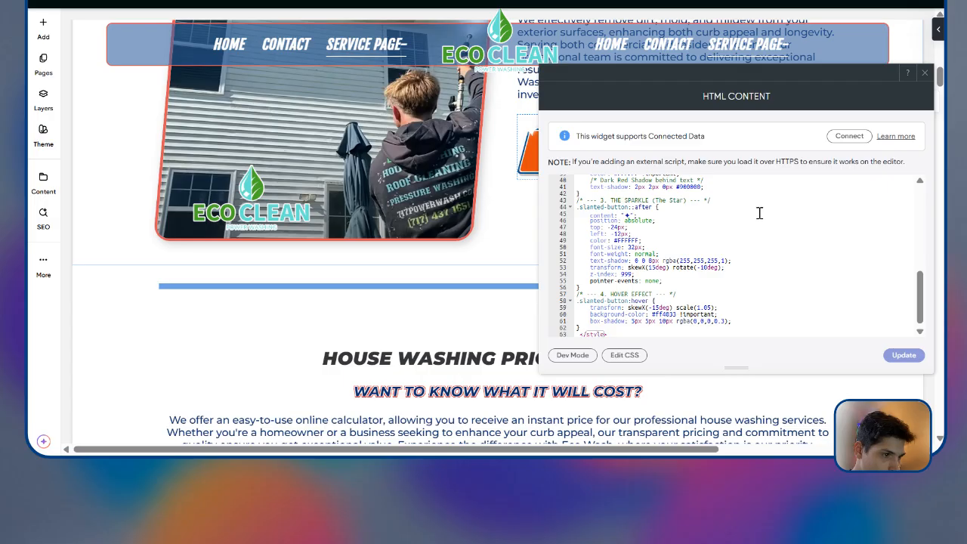
pyautogui.scroll(10, 760, 214)
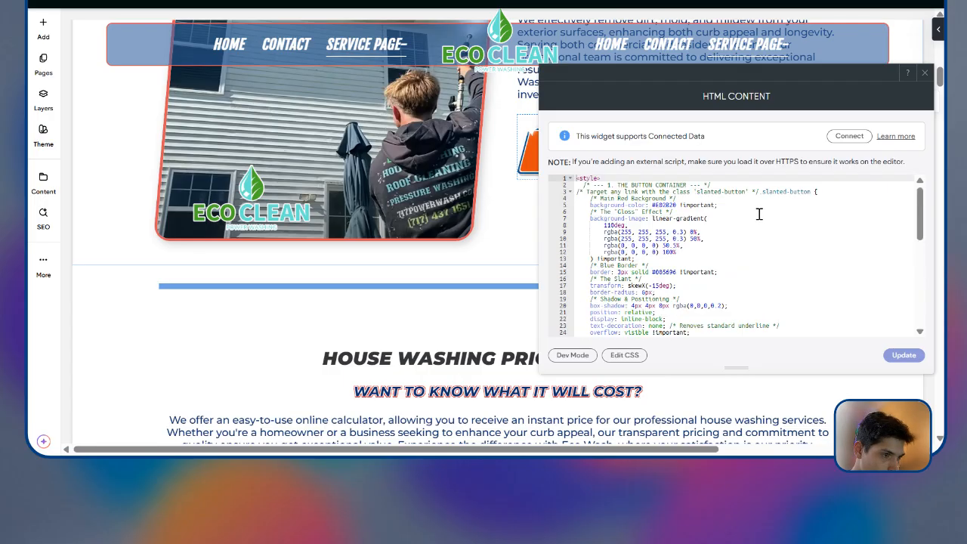
pyautogui.click(703, 213)
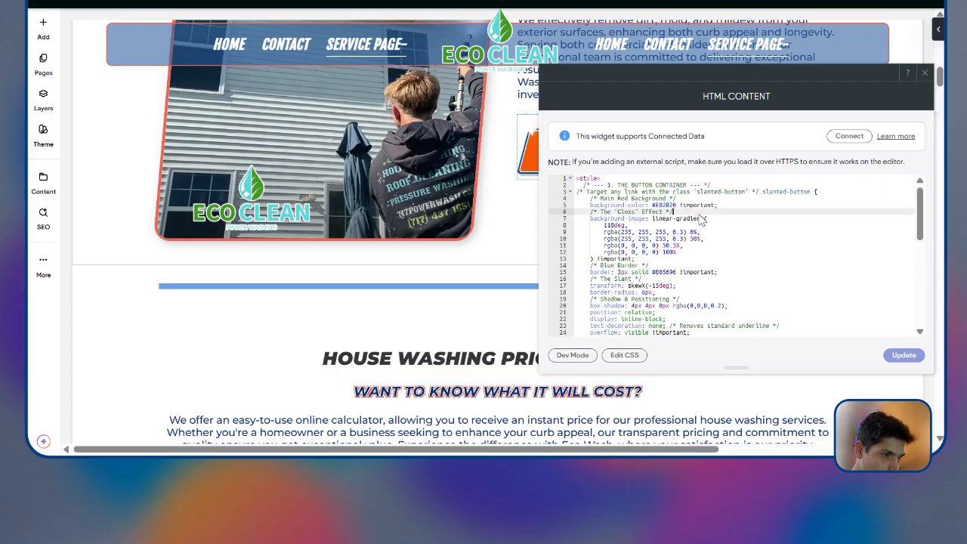
pyautogui.hotkey('ctrl', 'a')
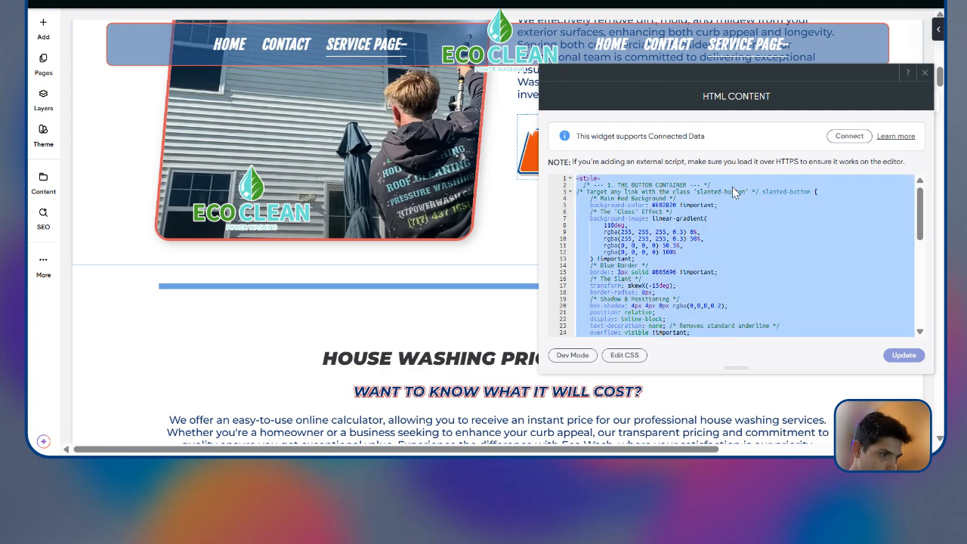
pyautogui.click(892, 356)
pyautogui.click(925, 72)
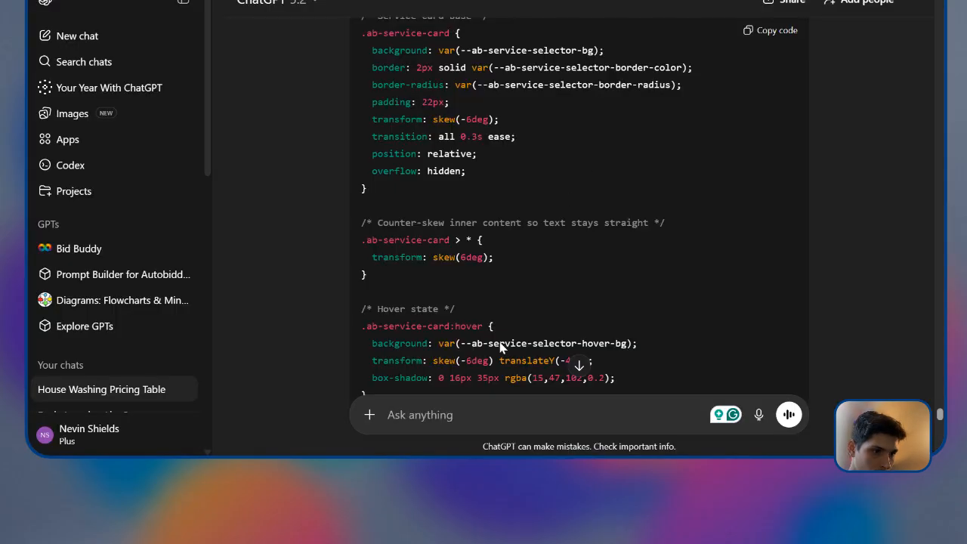
# Step: Ask ChatGPT to update the autobidder button to look like the site buttons, including the copied slanted-button CSS in the prompt
pyautogui.scroll(-4, 505, 309)
pyautogui.click(447, 414)
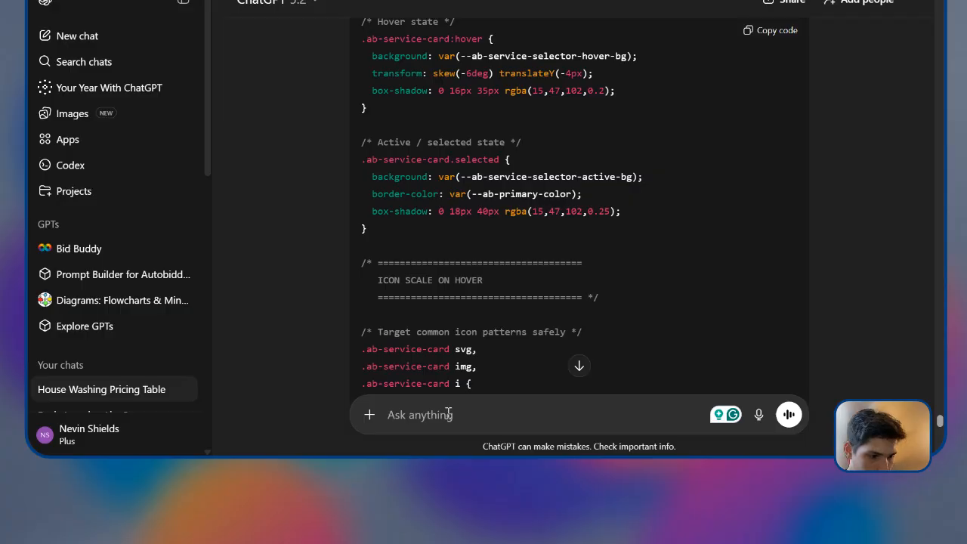
pyautogui.write('I w')
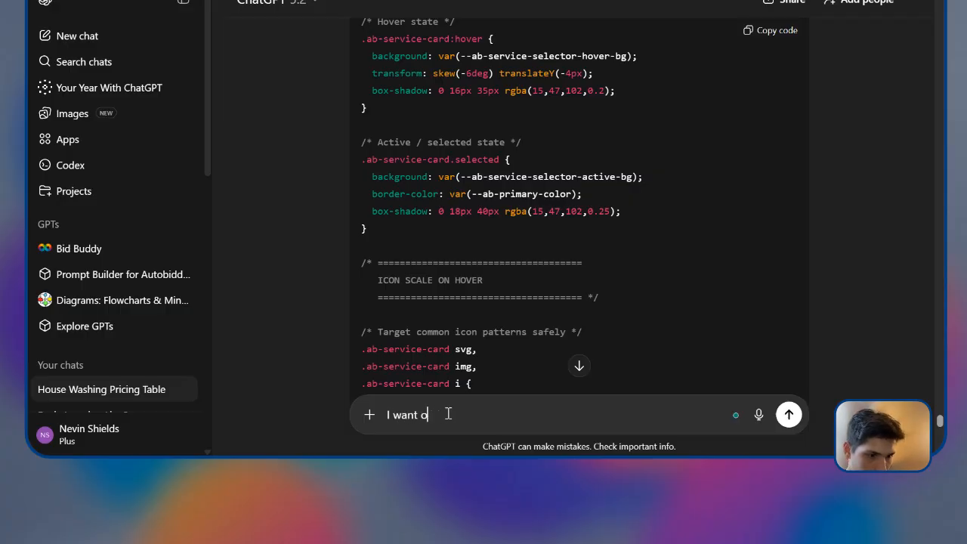
pyautogui.write('ant to update the autobidder button to look like the site buttons:')
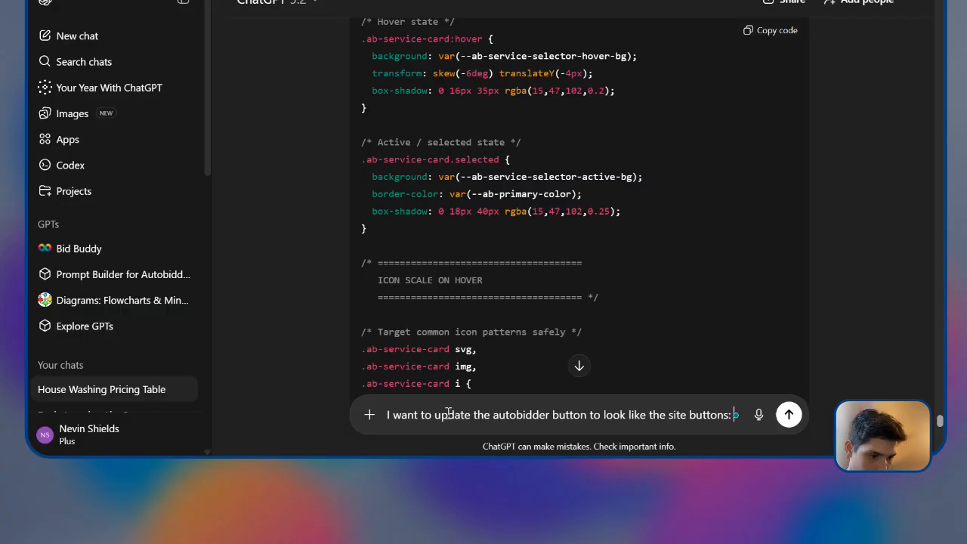
pyautogui.hotkey('ctrl', 'v')
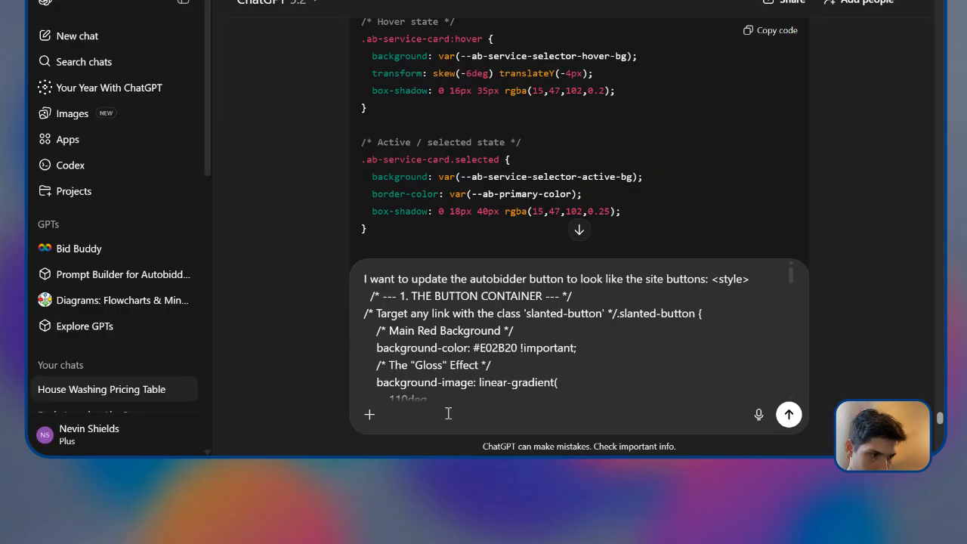
pyautogui.press('Return')
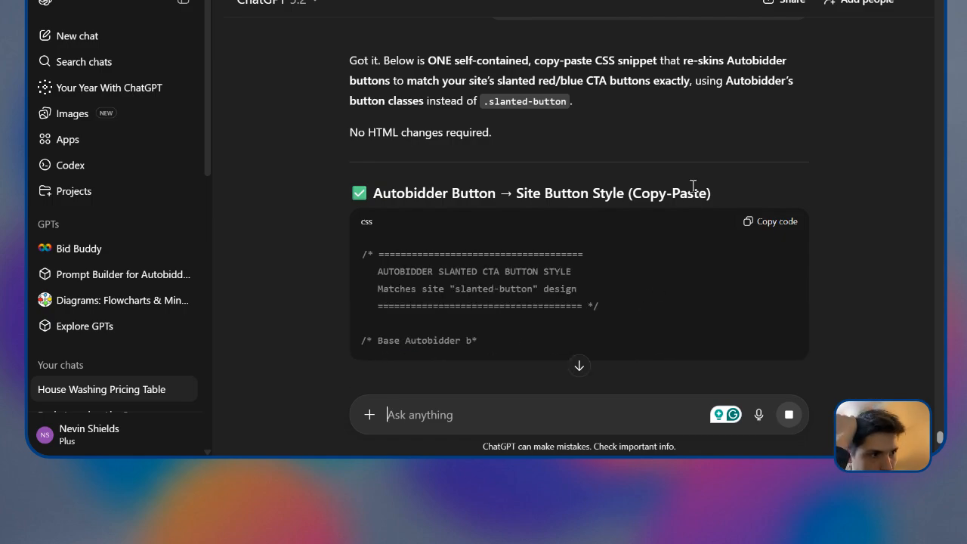
# Step: Review the generated Autobidder button CSS, covering the base style, un-skewed text, sparkle star, hover and active states
pyautogui.scroll(-2, 736, 239)
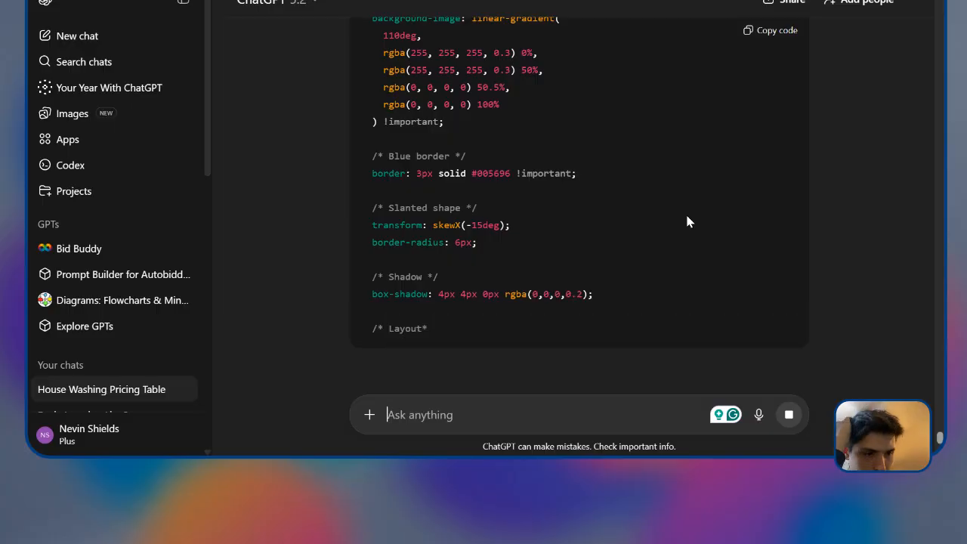
pyautogui.scroll(5, 479, 156)
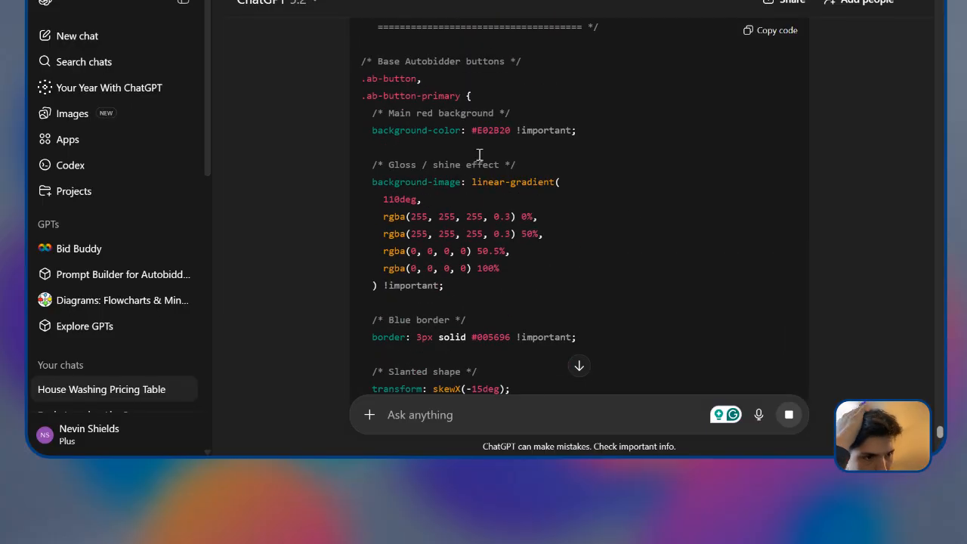
pyautogui.moveTo(368, 148); pyautogui.dragTo(538, 201)
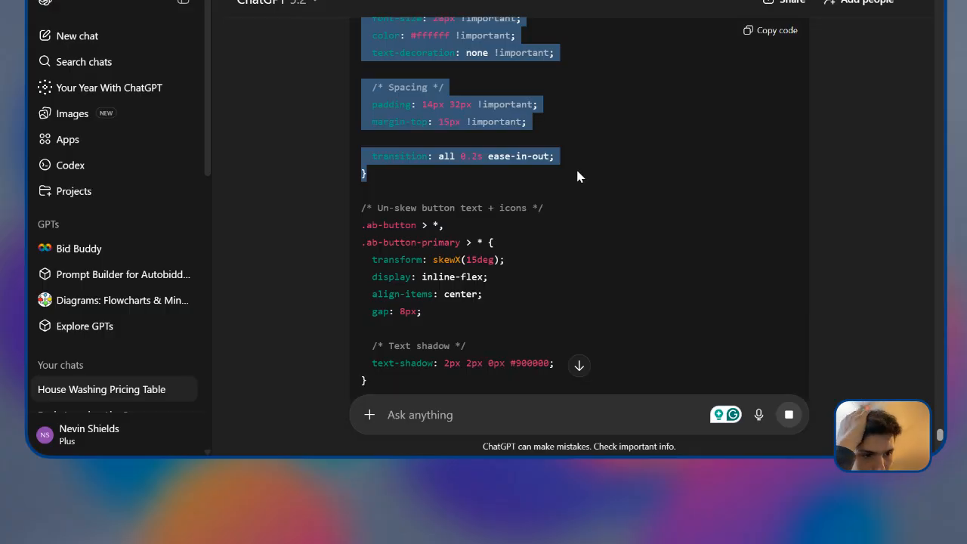
pyautogui.click(485, 168)
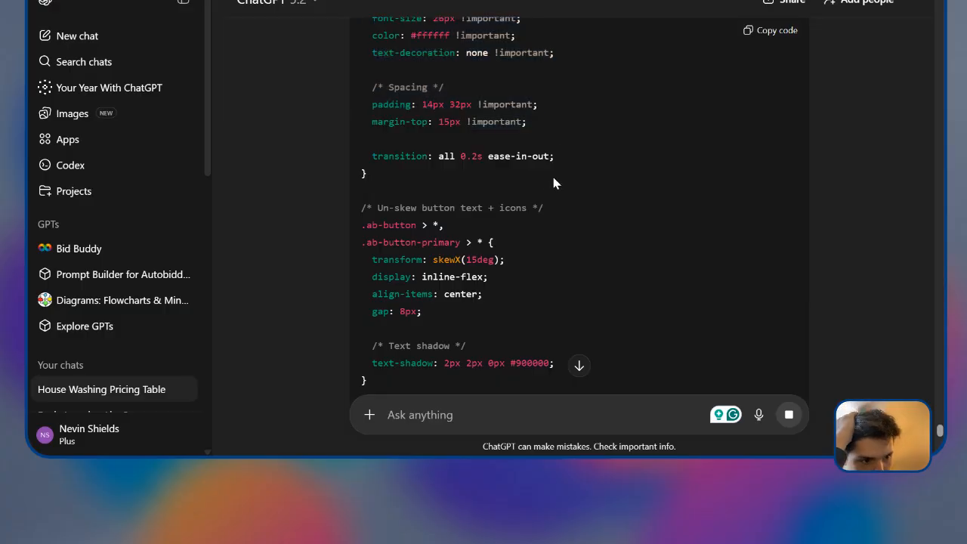
pyautogui.scroll(-4, 584, 173)
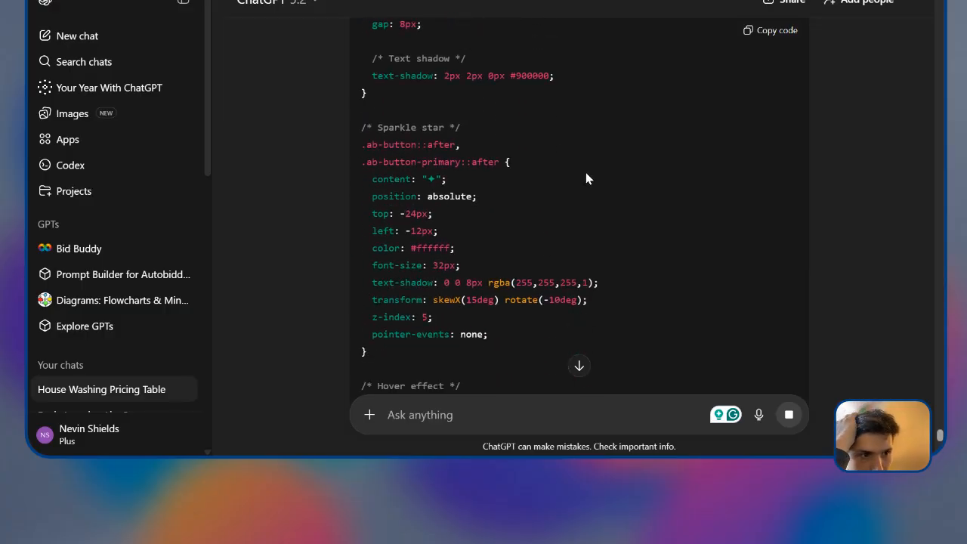
pyautogui.scroll(-1, 585, 178)
pyautogui.scroll(-3, 587, 170)
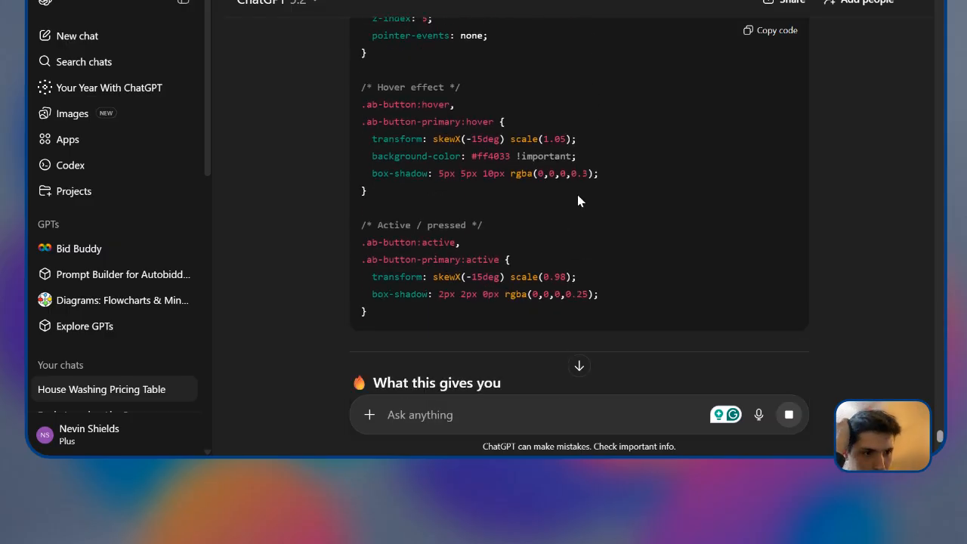
pyautogui.scroll(-2, 579, 194)
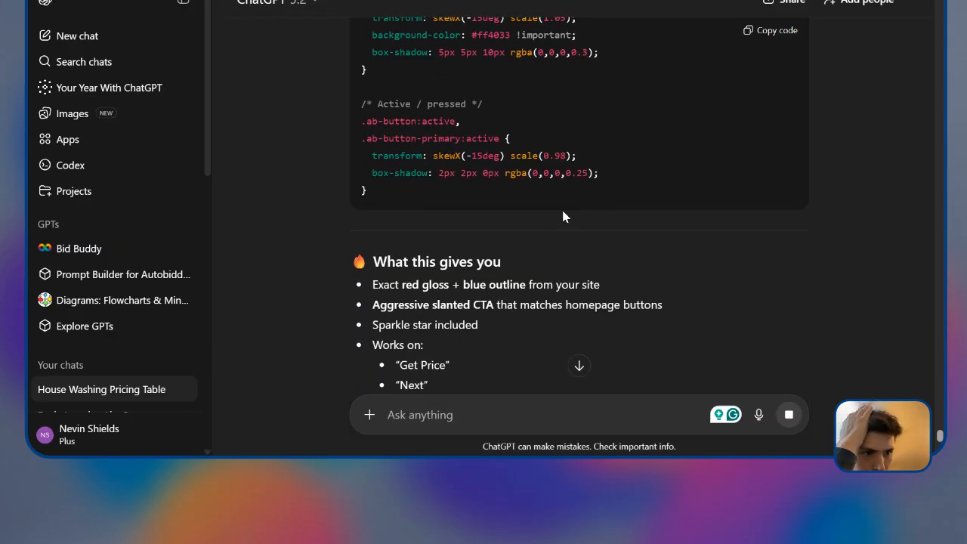
pyautogui.scroll(5, 562, 207)
pyautogui.scroll(2, 574, 191)
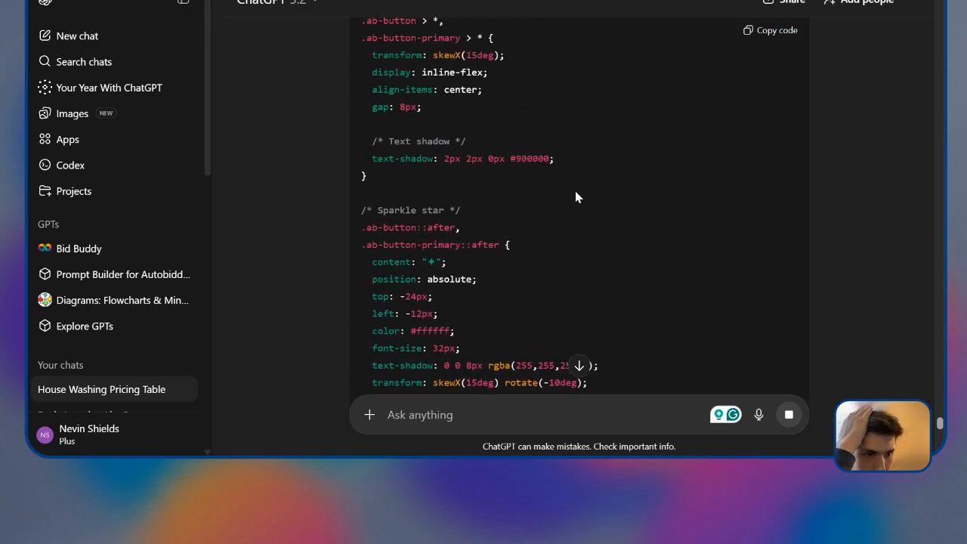
pyautogui.scroll(3, 575, 191)
pyautogui.scroll(-2, 576, 191)
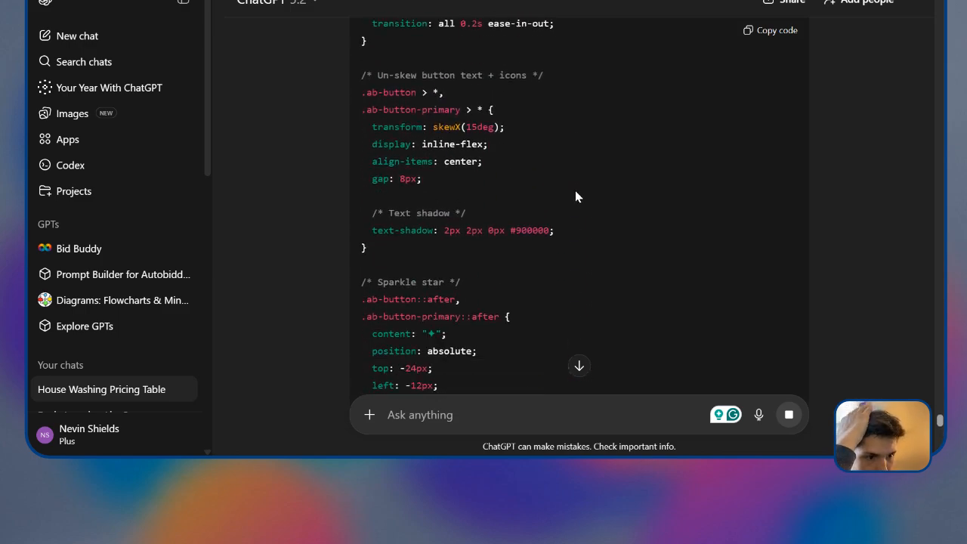
pyautogui.scroll(-1, 563, 196)
pyautogui.scroll(2, 561, 197)
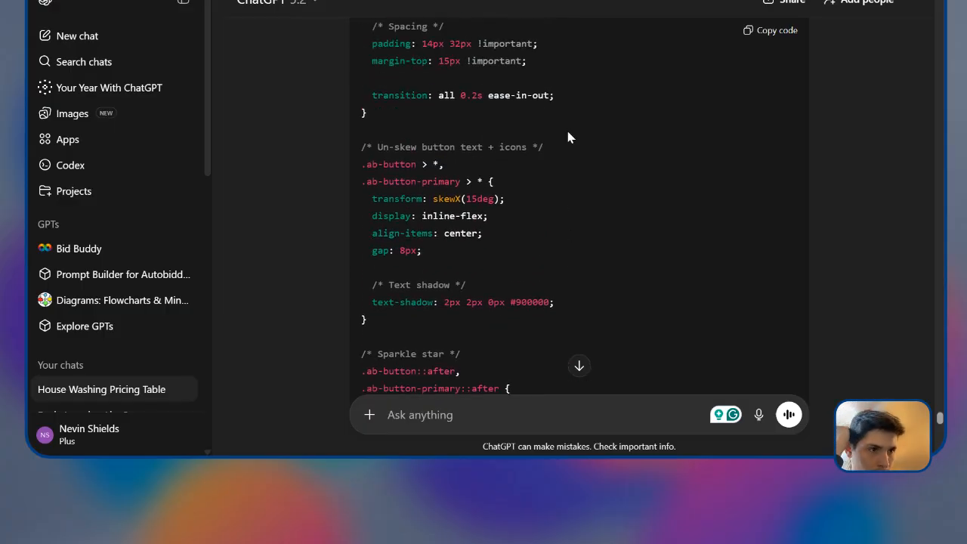
# Step: Switch to Autobidder and open the Custom CSS Code editor in the form's Design settings
pyautogui.click(484, 1)
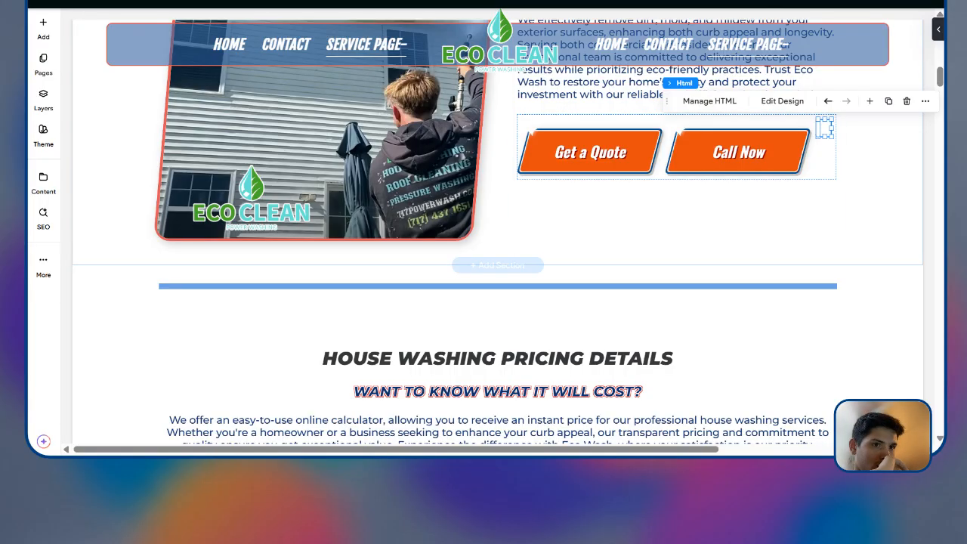
pyautogui.click(483, 2)
pyautogui.scroll(-8, 535, 254)
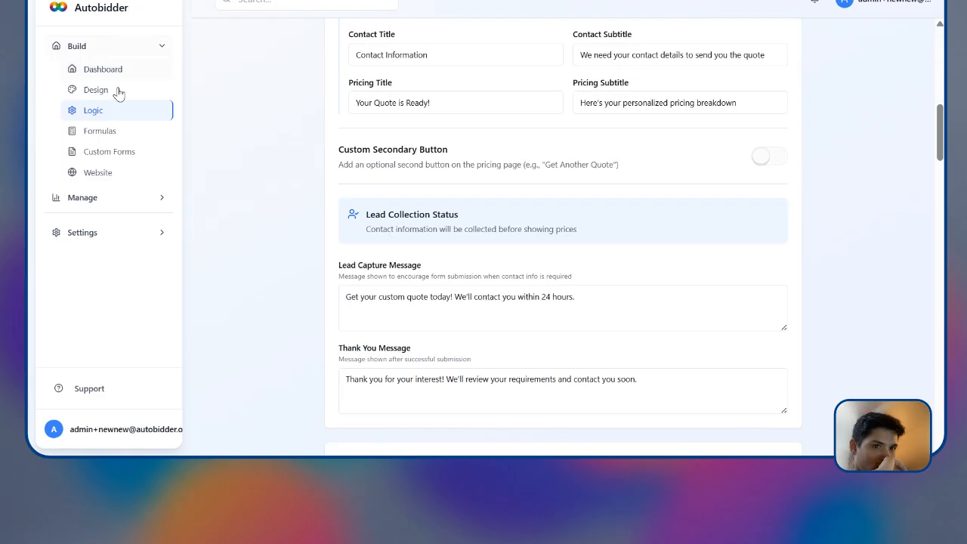
pyautogui.click(96, 90)
pyautogui.scroll(-2, 416, 272)
pyautogui.click(328, 430)
pyautogui.scroll(-5, 616, 276)
pyautogui.scroll(-10, 616, 275)
pyautogui.scroll(-2, 903, 398)
# Step: Enlarge the Custom CSS Code box and go through the existing service card CSS to its end
pyautogui.moveTo(903, 338); pyautogui.dragTo(903, 391)
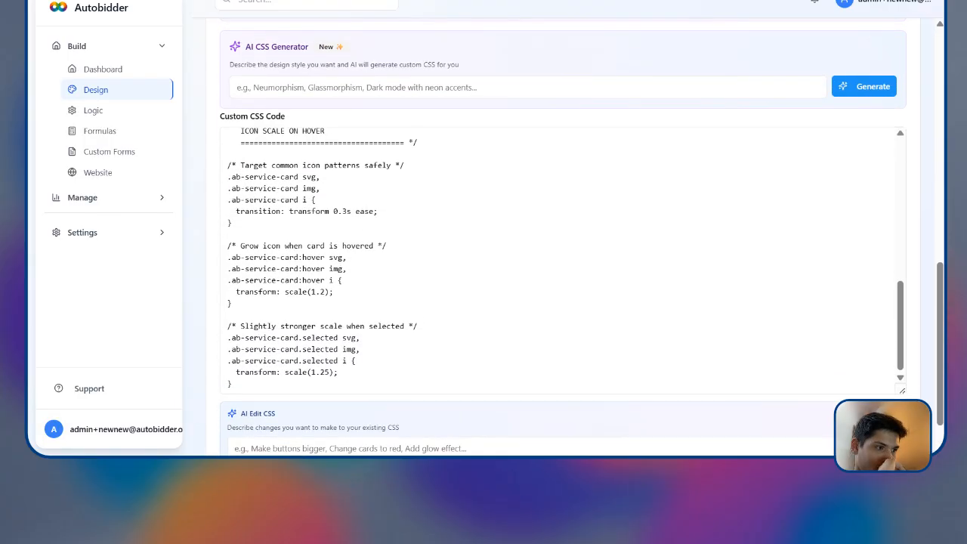
pyautogui.scroll(-1, 929, 379)
pyautogui.moveTo(902, 340); pyautogui.dragTo(903, 400)
pyautogui.scroll(-2, 650, 132)
pyautogui.scroll(6, 651, 121)
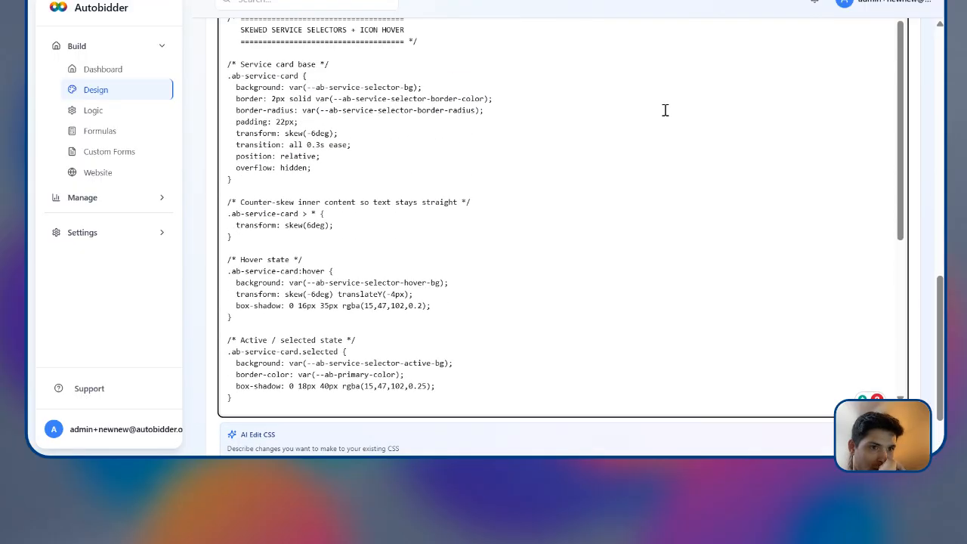
pyautogui.scroll(-4, 665, 110)
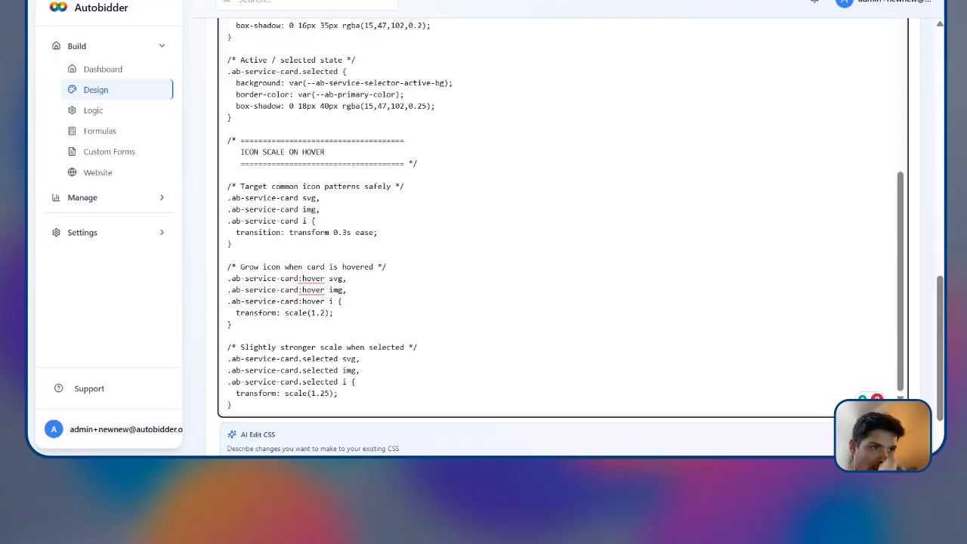
# Step: Switch to ChatGPT, copy the generated Autobidder button CSS and go through it to its hover and active states
pyautogui.hotkey('ctrl', 'Tab')
pyautogui.click(758, 35)
pyautogui.scroll(10, 692, 142)
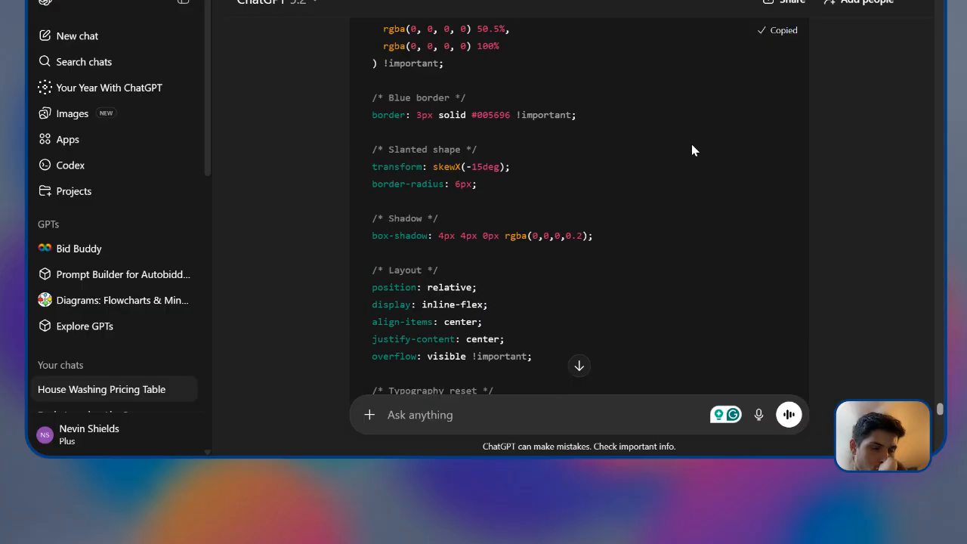
pyautogui.scroll(-12, 701, 147)
pyautogui.scroll(-5, 704, 155)
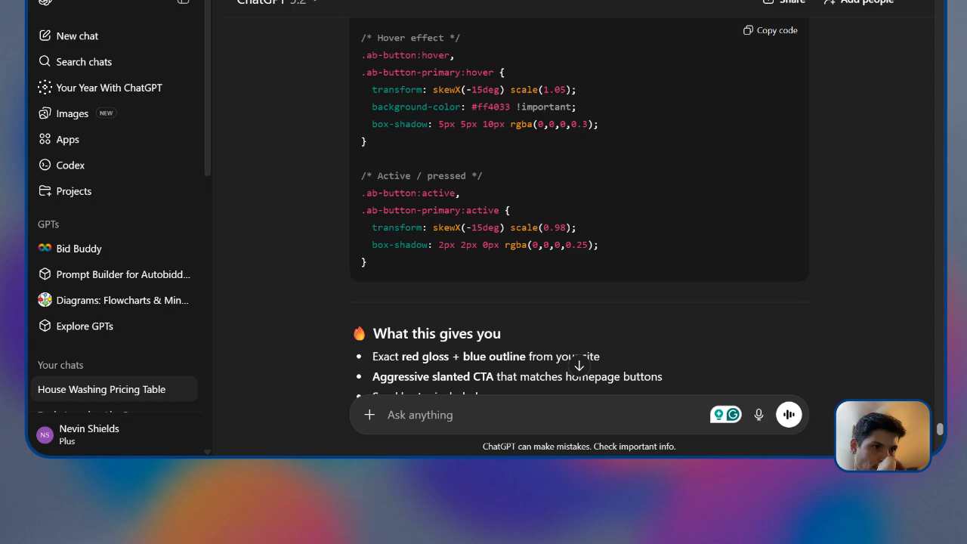
# Step: Switch to Autobidder, append the copied button CSS below the existing service card code and save the design
pyautogui.hotkey('ctrl', 'shift', 'Tab')
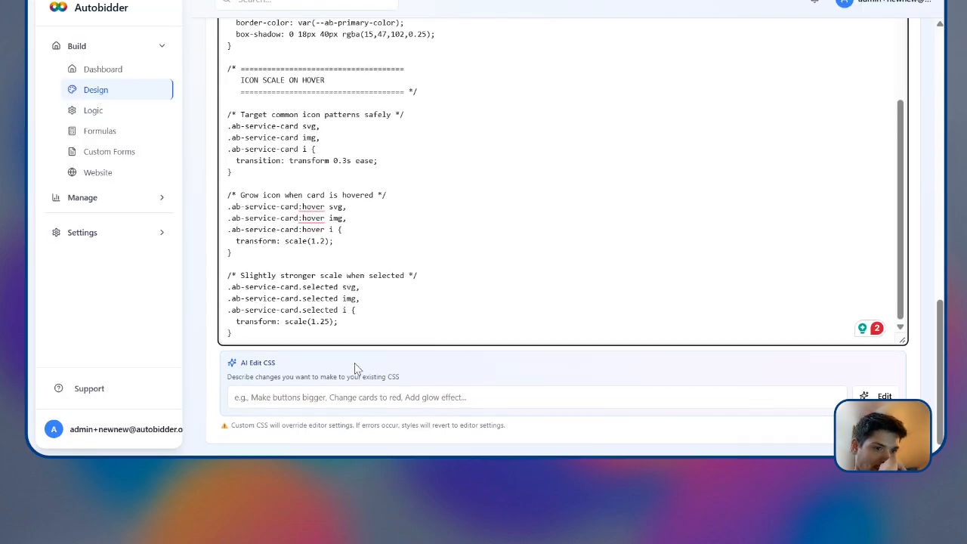
pyautogui.click(306, 333)
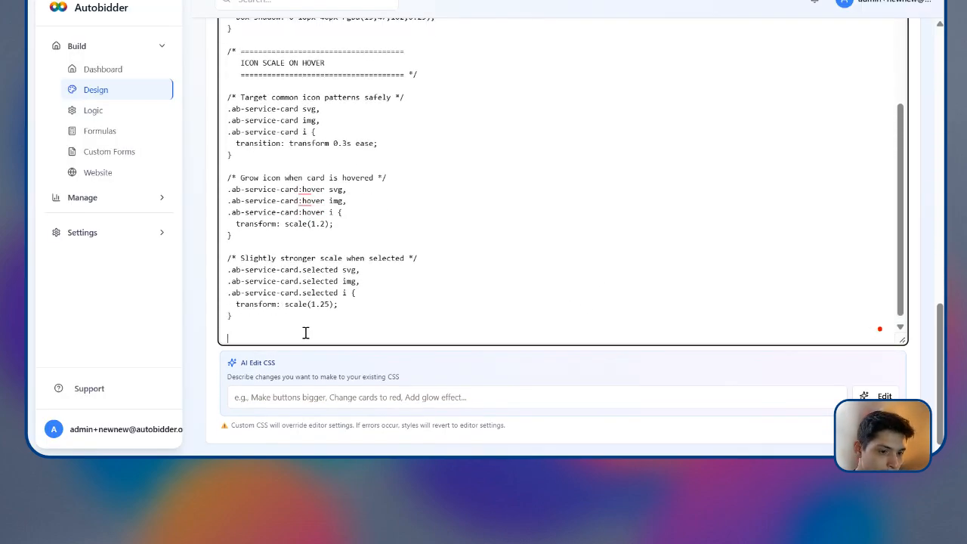
pyautogui.hotkey('ctrl', 'v')
pyautogui.scroll(20, 623, 247)
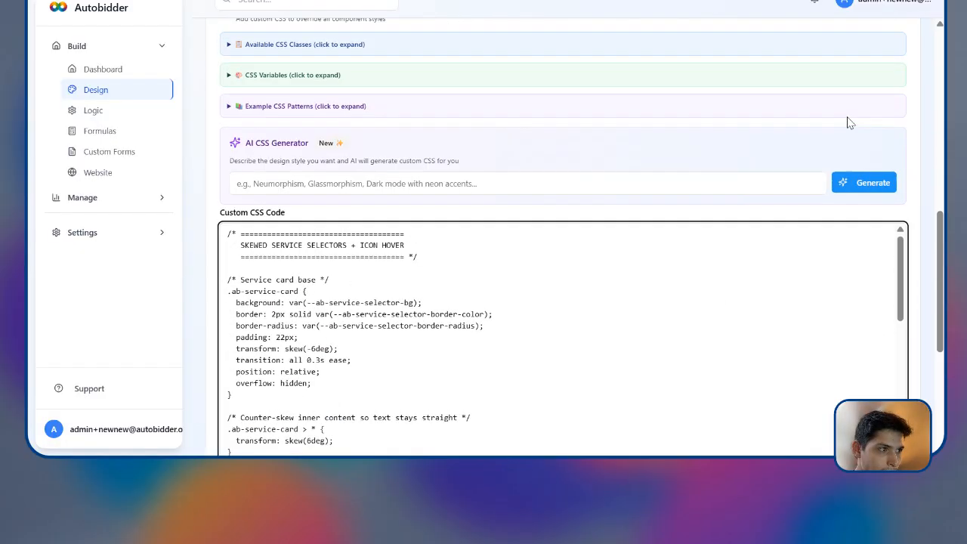
pyautogui.click(888, 49)
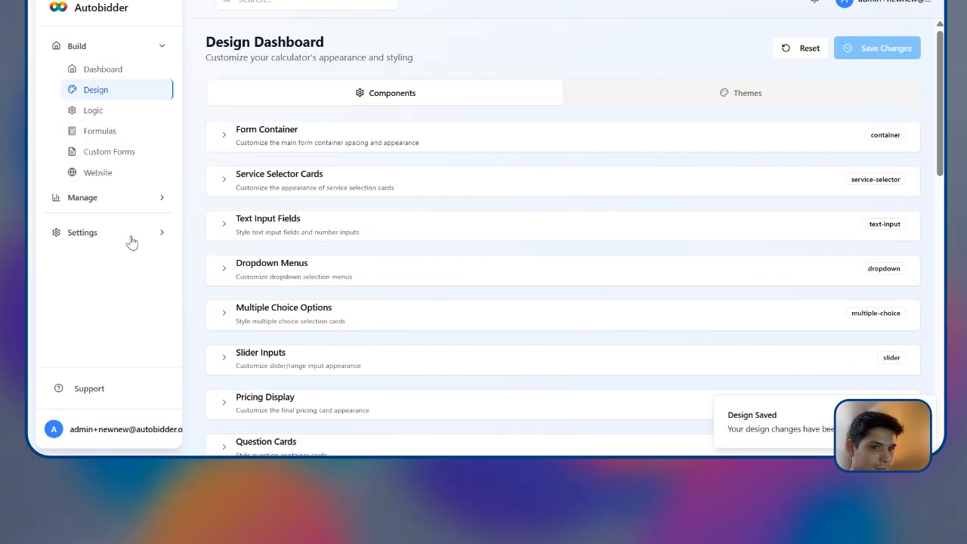
# Step: Open the Call Screen preview, select Gazebo Cleaning and continue to its questions to check the button style
pyautogui.click(127, 234)
pyautogui.click(119, 199)
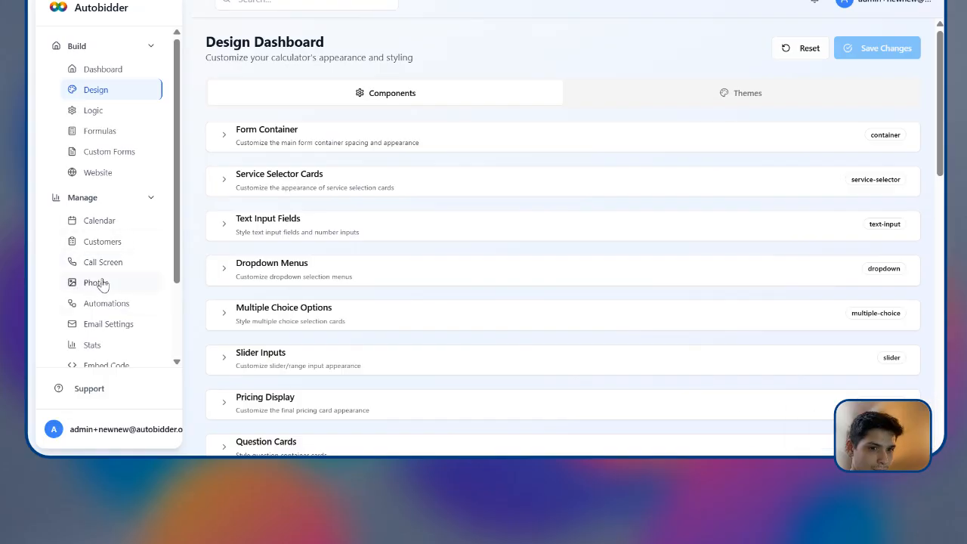
pyautogui.click(118, 266)
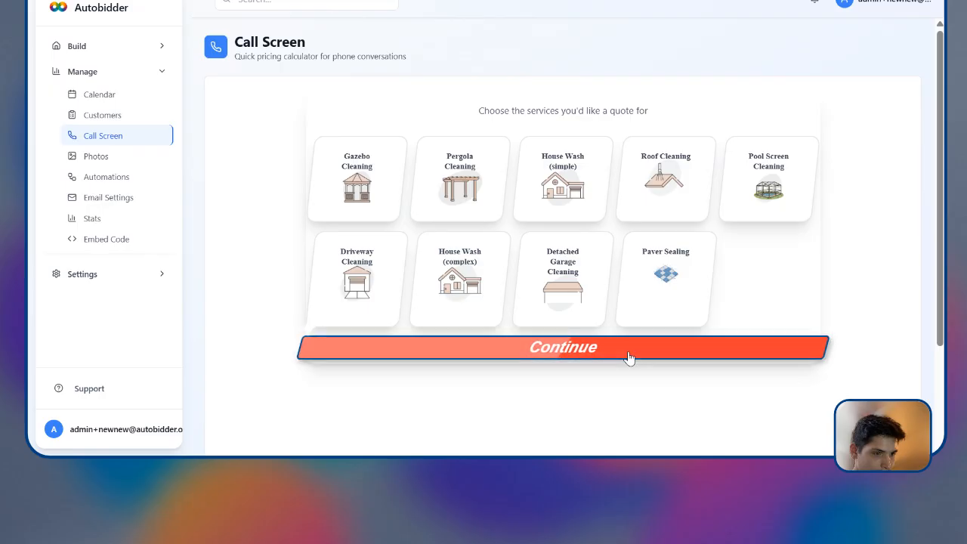
pyautogui.click(404, 175)
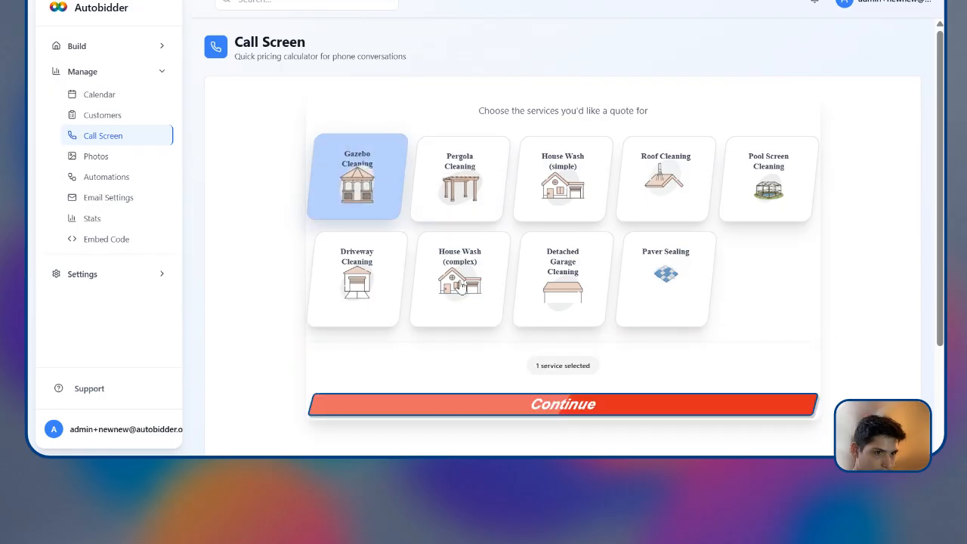
pyautogui.click(536, 407)
pyautogui.scroll(-7, 634, 356)
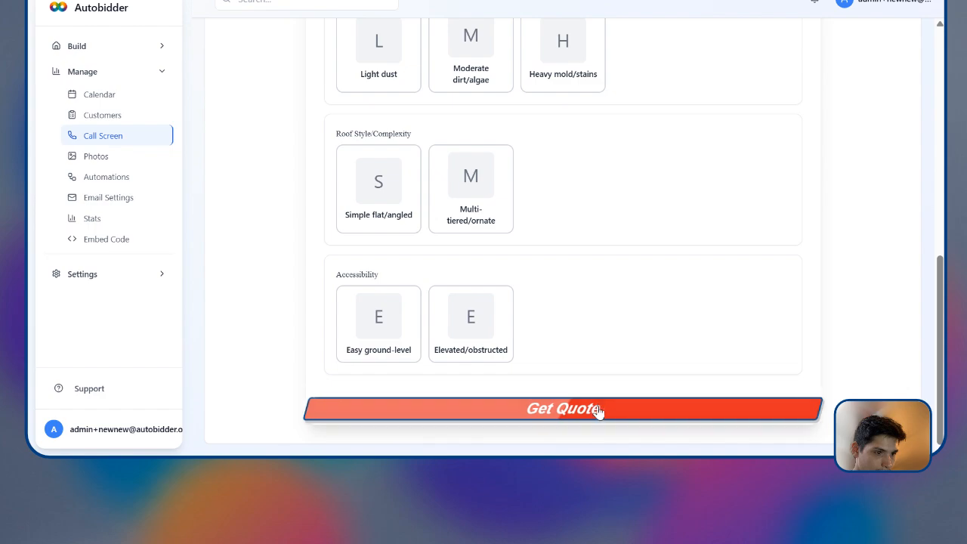
# Step: Test the multiple choice cards by choosing Wood as material, Light dust as condition and a gazebo size
pyautogui.scroll(2, 600, 408)
pyautogui.scroll(1, 355, 86)
pyautogui.click(378, 123)
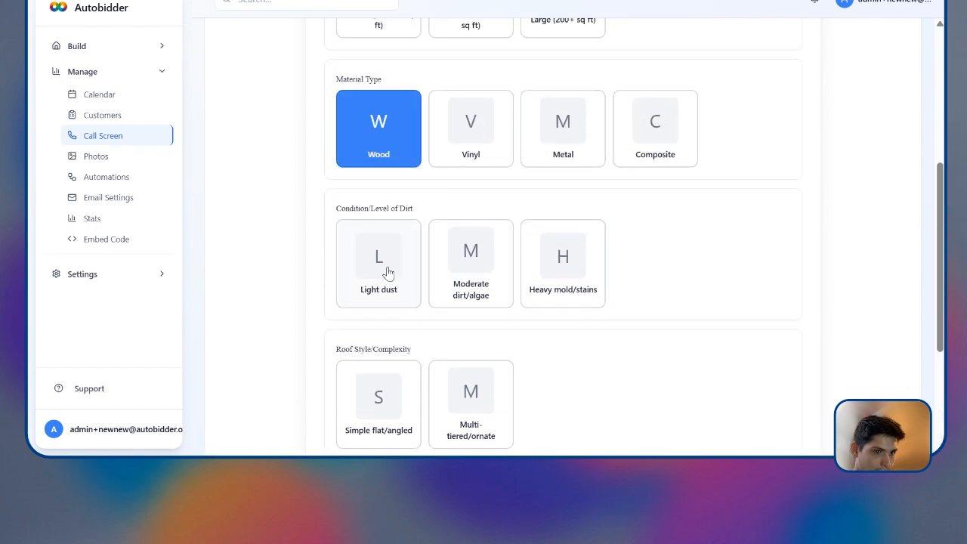
pyautogui.click(384, 267)
pyautogui.scroll(1, 384, 267)
pyautogui.scroll(2, 423, 234)
pyautogui.click(461, 214)
pyautogui.scroll(-5, 461, 213)
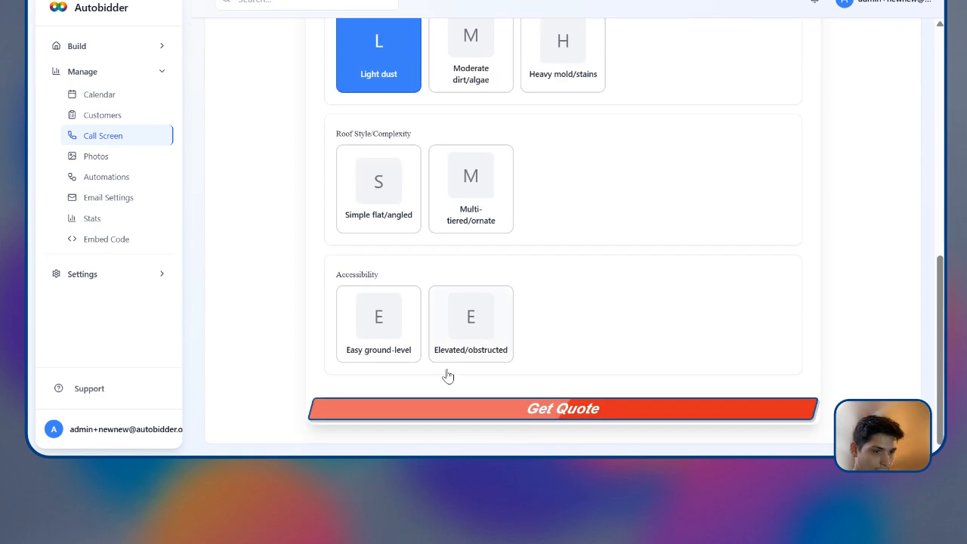
pyautogui.scroll(6, 438, 348)
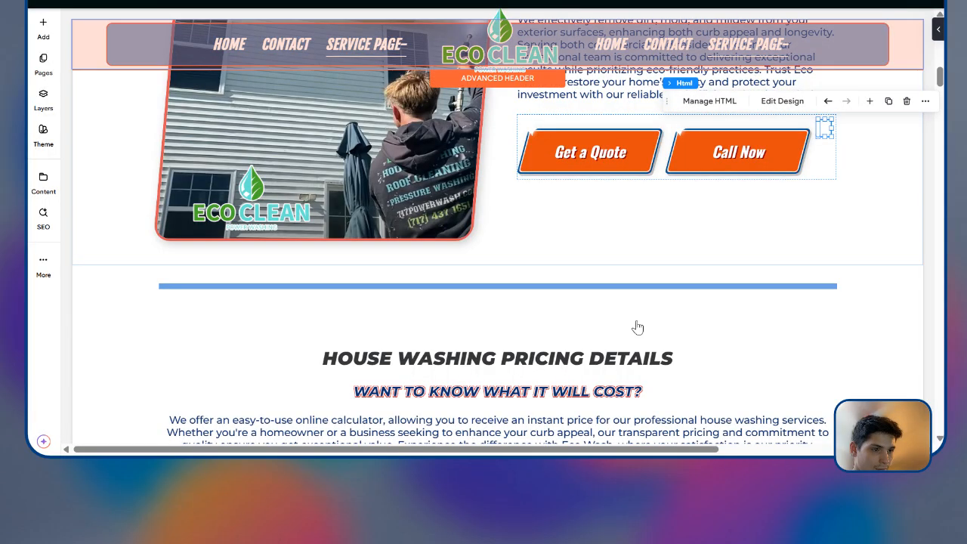
# Step: Switch to ChatGPT and ask it to apply the skew to the multiple choice inputs as well
pyautogui.scroll(4, 634, 323)
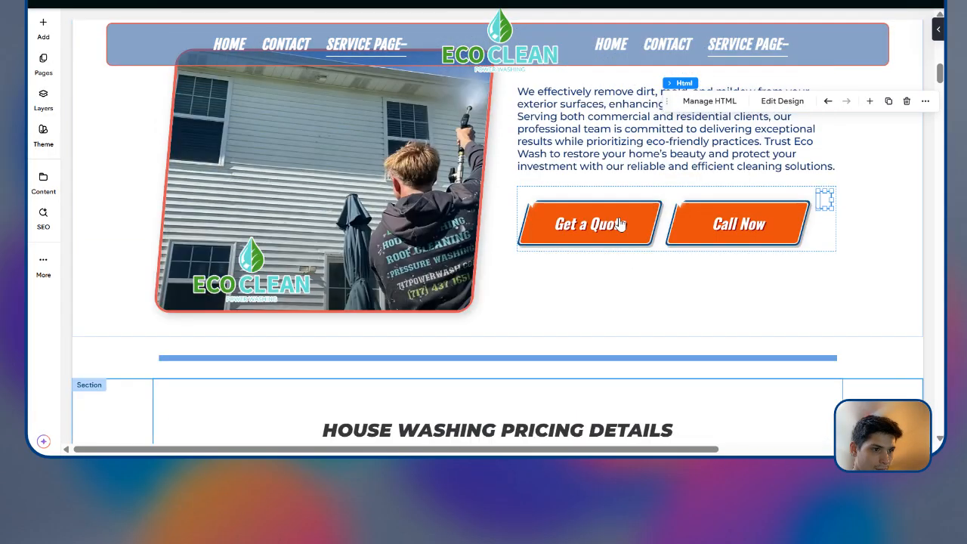
pyautogui.scroll(-8, 631, 261)
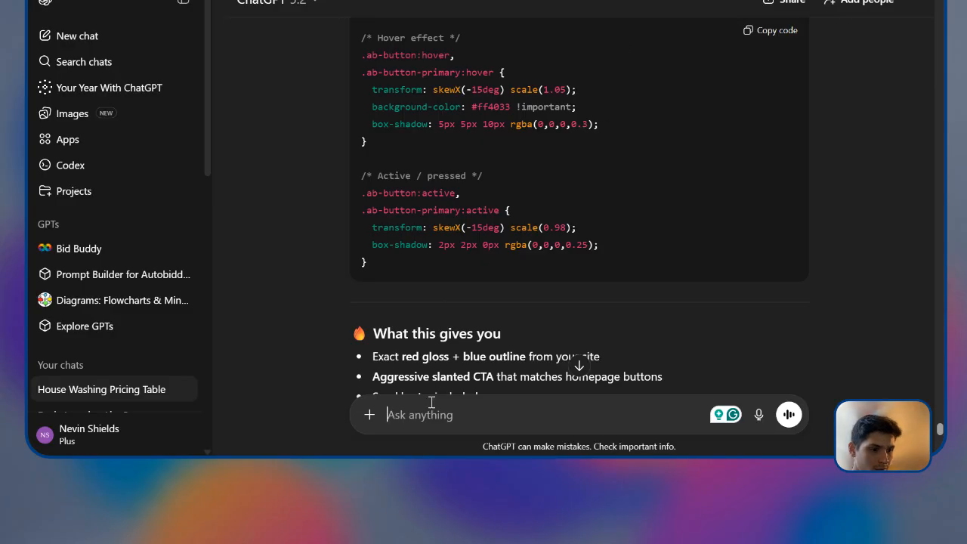
pyautogui.write('I')
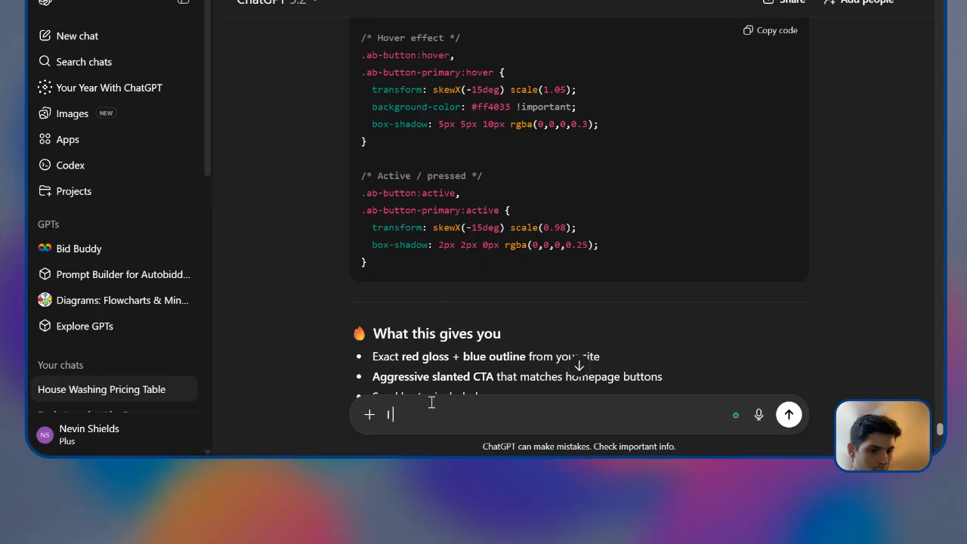
pyautogui.write(' would like to apply the skew to the multiple choice inputs as well')
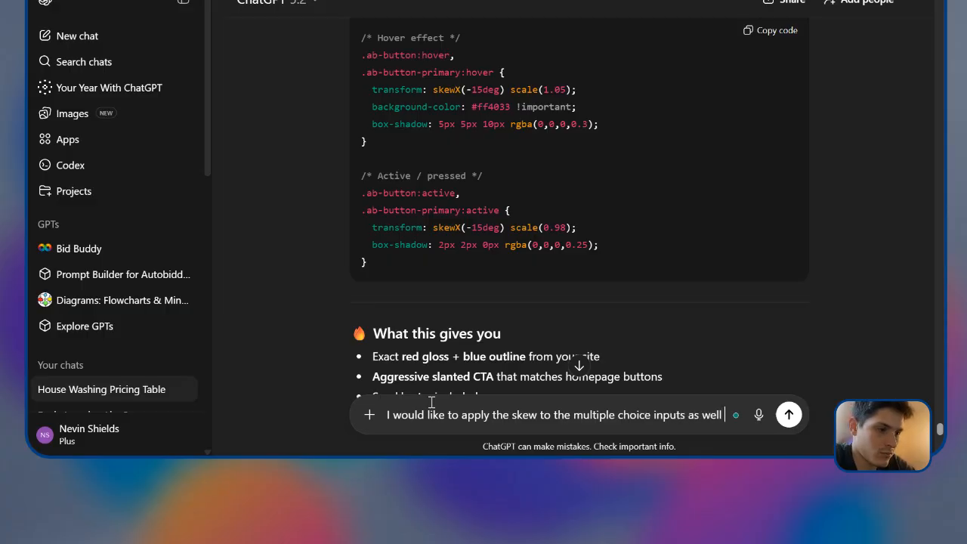
pyautogui.press('Return')
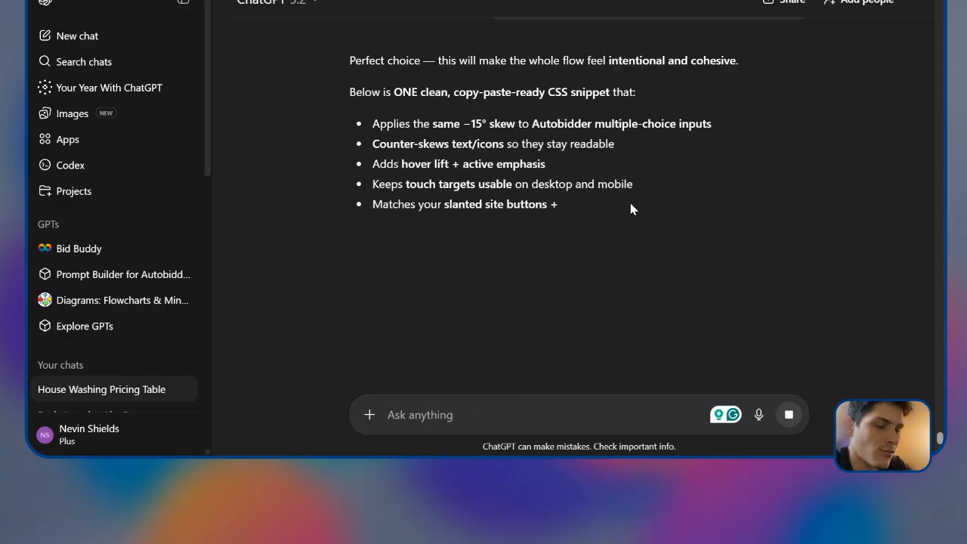
# Step: Switch to the website editor and reload the House Washing service page to refresh its embedded quote form
pyautogui.click(573, 0)
pyautogui.scroll(-1, 609, 230)
pyautogui.scroll(1, 609, 231)
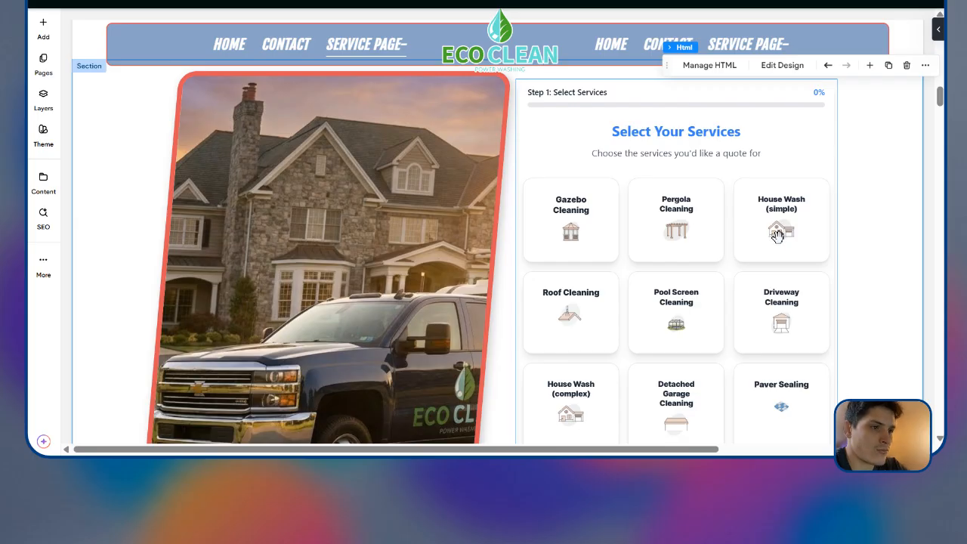
pyautogui.hotkey('ctrl', 'r')
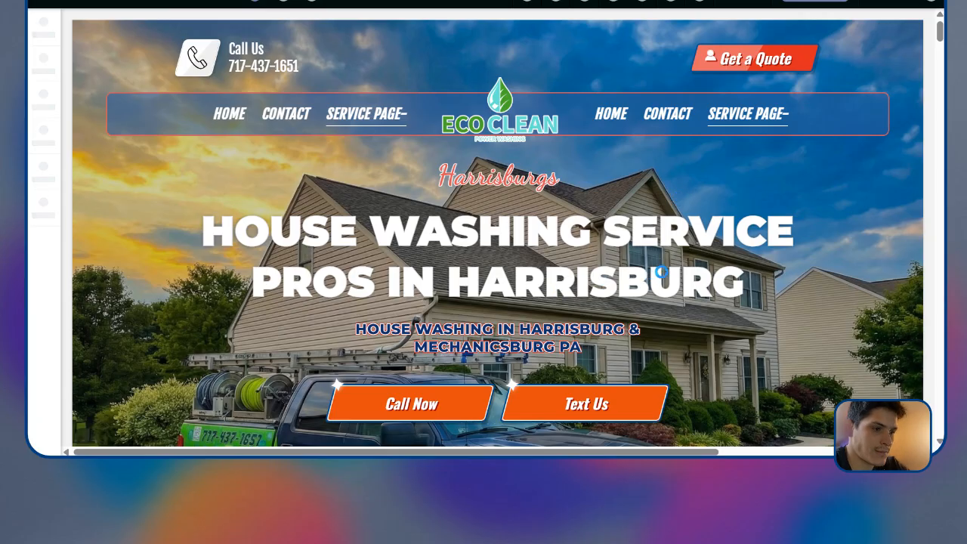
pyautogui.scroll(-2, 529, 381)
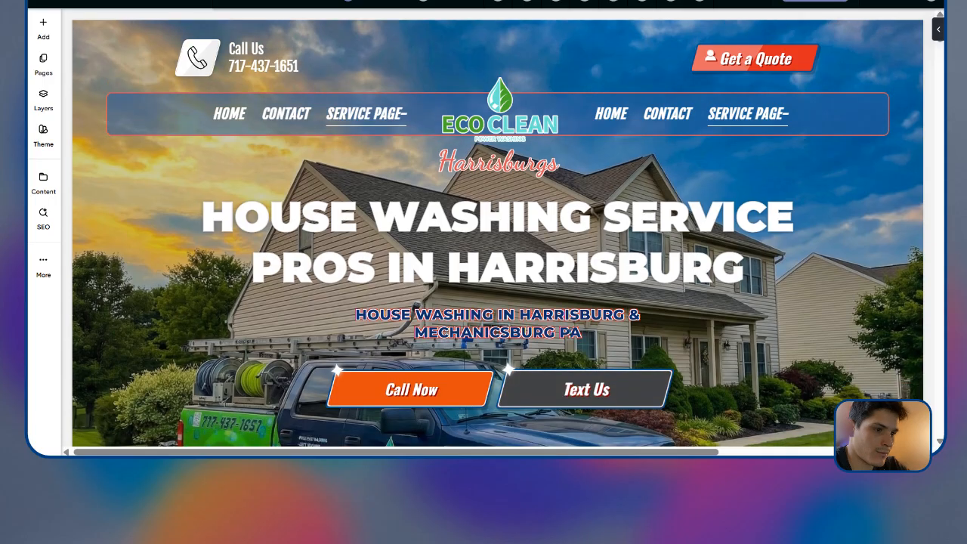
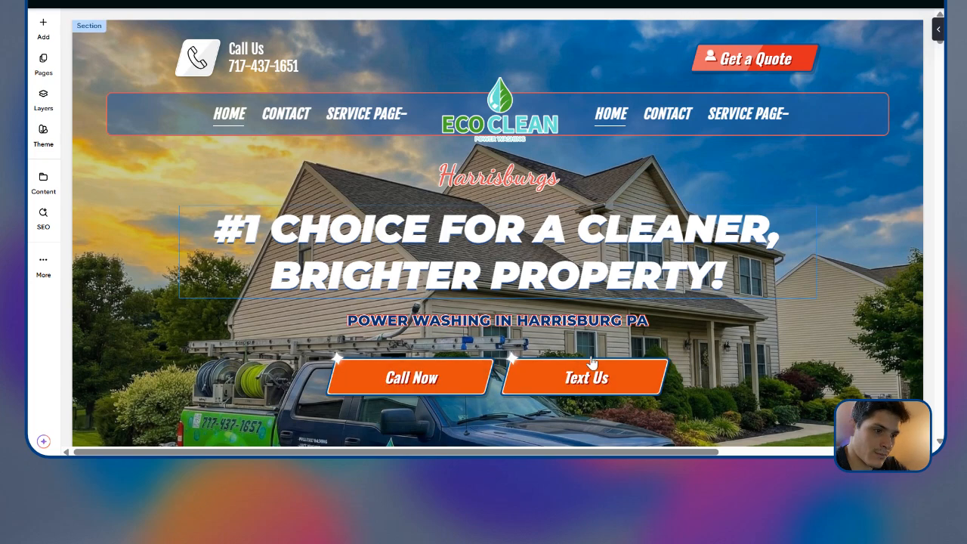
# Step: Look over the home page from the hero banner down to the Exterior Cleaning heading
pyautogui.scroll(-2, 591, 363)
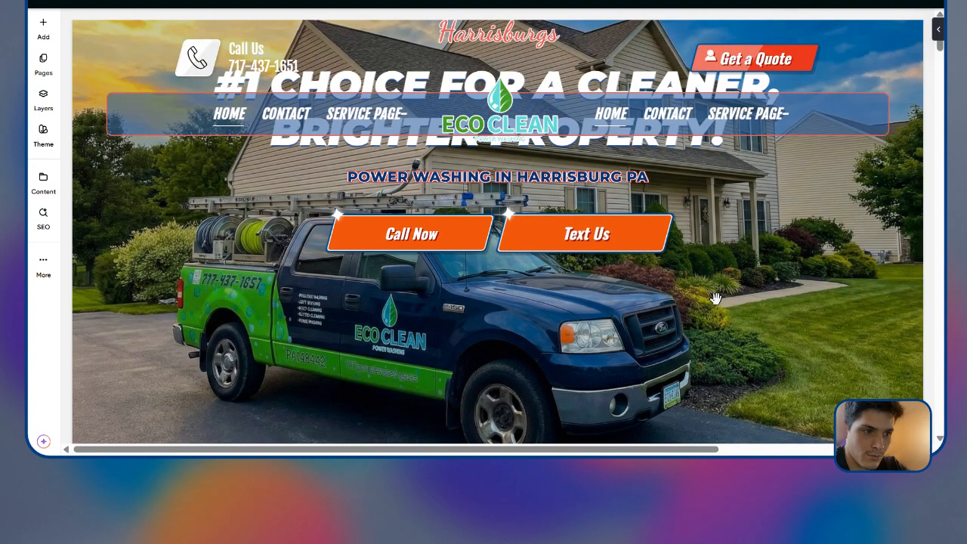
pyautogui.scroll(-3, 667, 346)
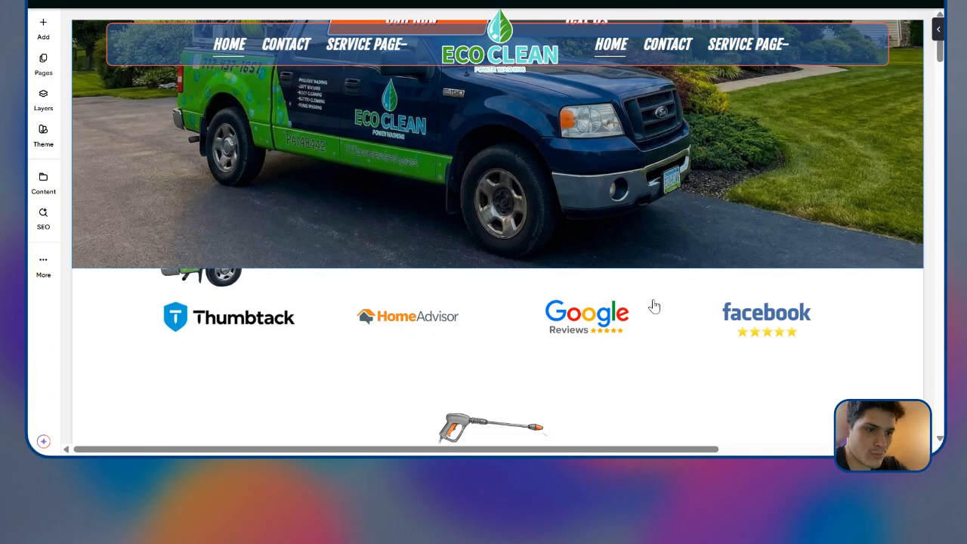
pyautogui.scroll(-2, 762, 322)
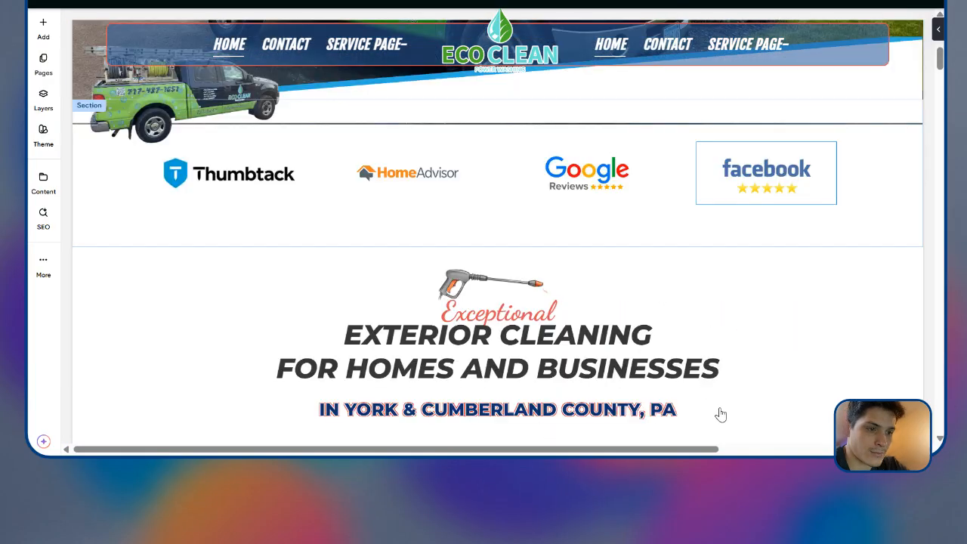
pyautogui.scroll(5, 726, 338)
pyautogui.scroll(-5, 722, 339)
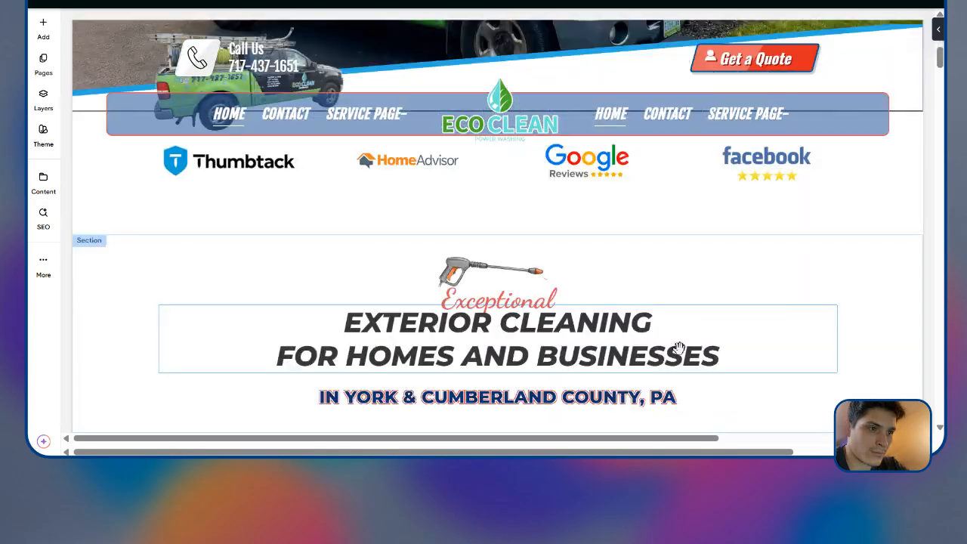
pyautogui.rightClick(598, 173)
pyautogui.click(803, 255)
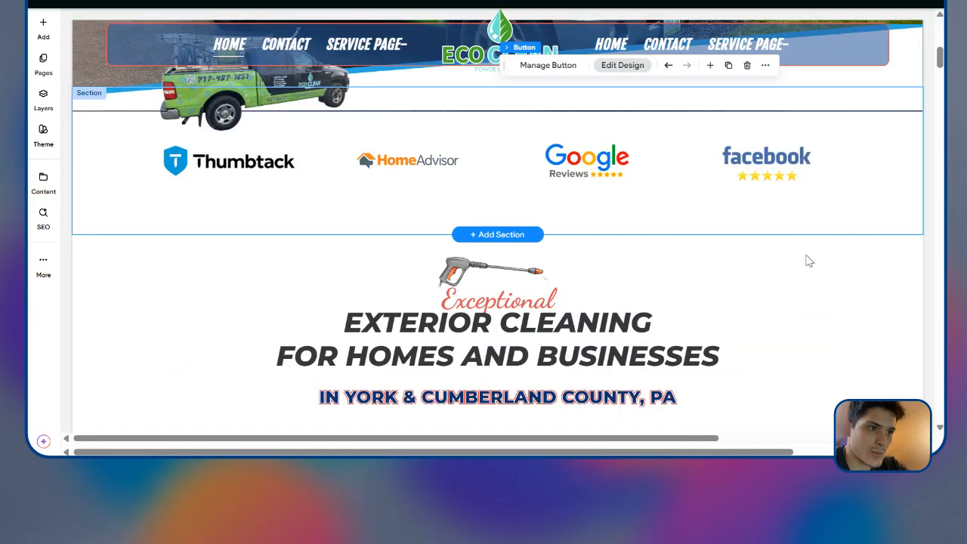
pyautogui.scroll(-3, 811, 261)
pyautogui.scroll(-3, 782, 252)
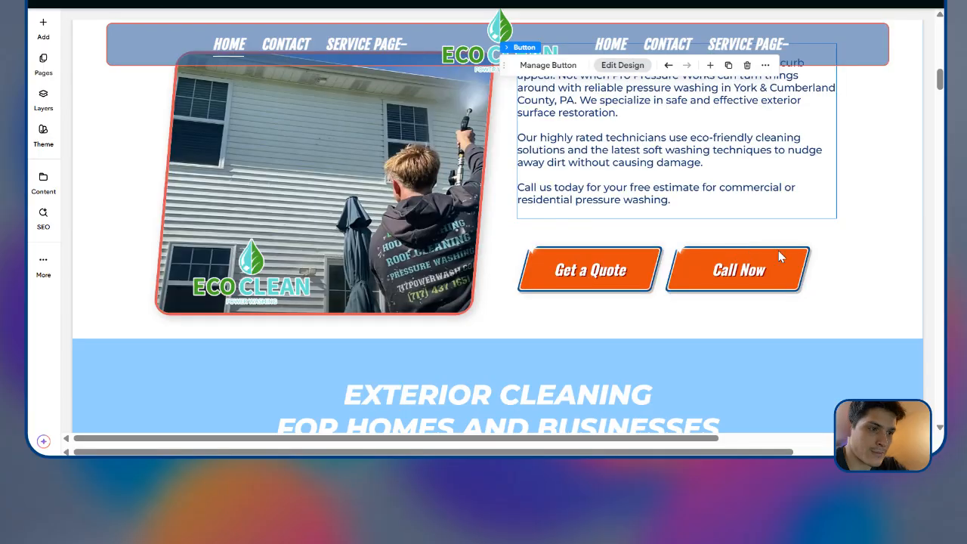
pyautogui.click(781, 257)
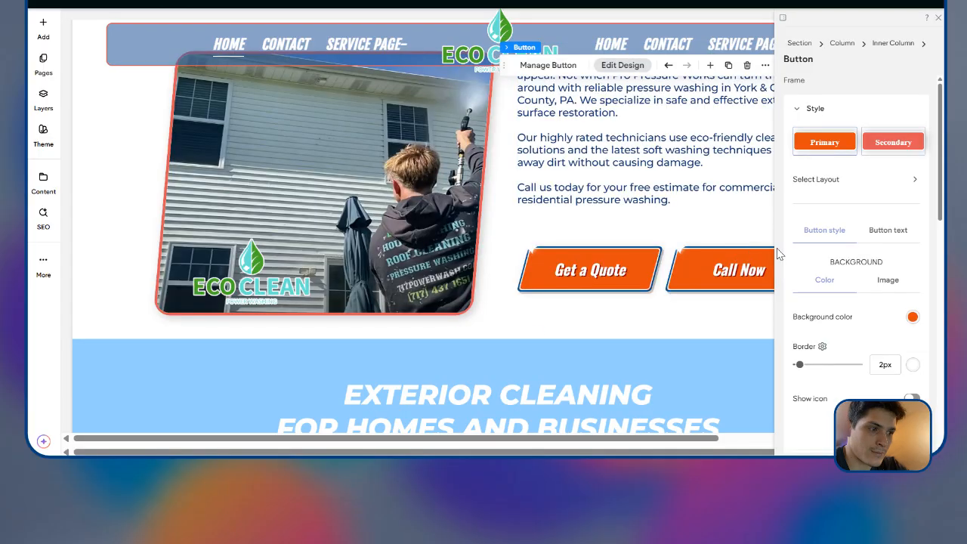
pyautogui.click(938, 18)
# Step: Examine the home page's service cards, slanted step cards and Harrisburg service-area map
pyautogui.scroll(-10, 801, 235)
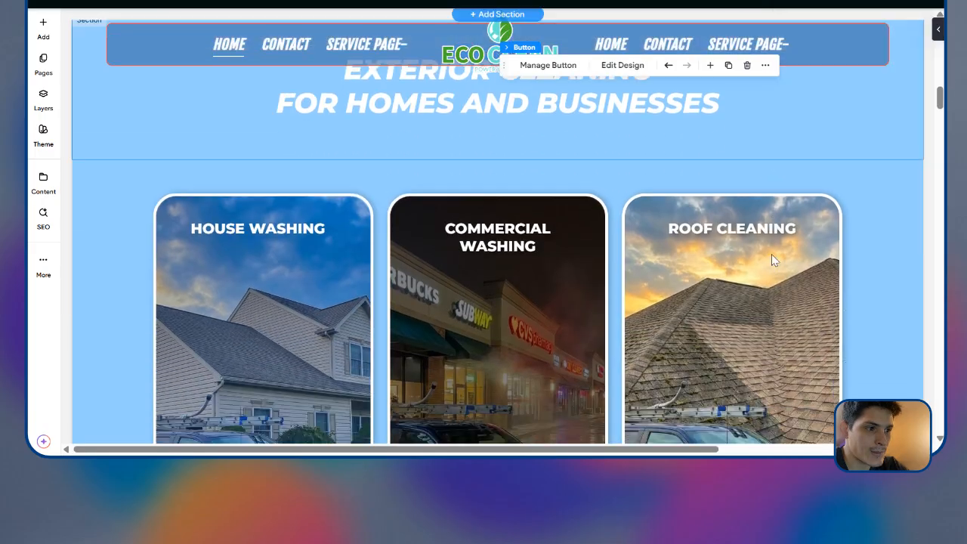
pyautogui.scroll(-5, 769, 253)
pyautogui.scroll(-5, 635, 275)
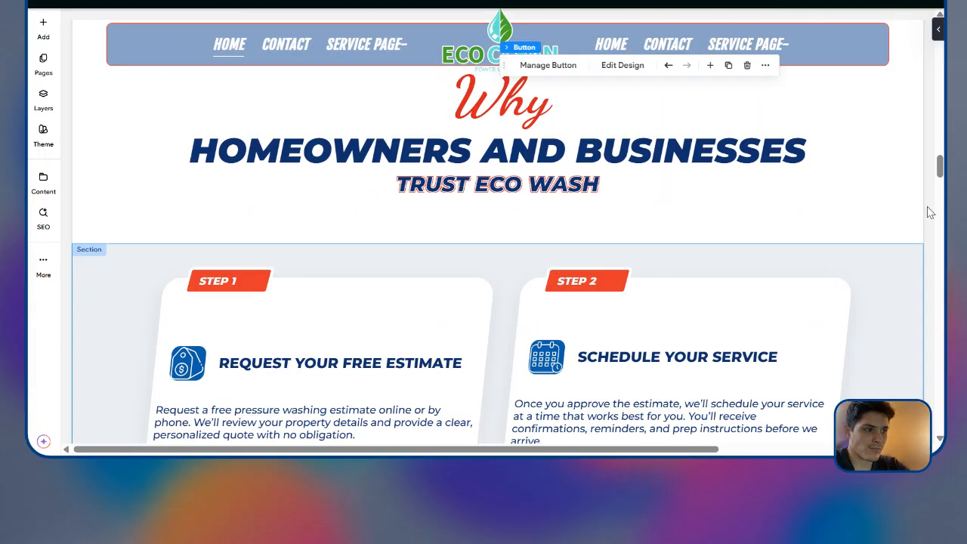
pyautogui.scroll(-4, 934, 204)
pyautogui.moveTo(942, 220); pyautogui.dragTo(937, 317)
pyautogui.scroll(-3, 756, 262)
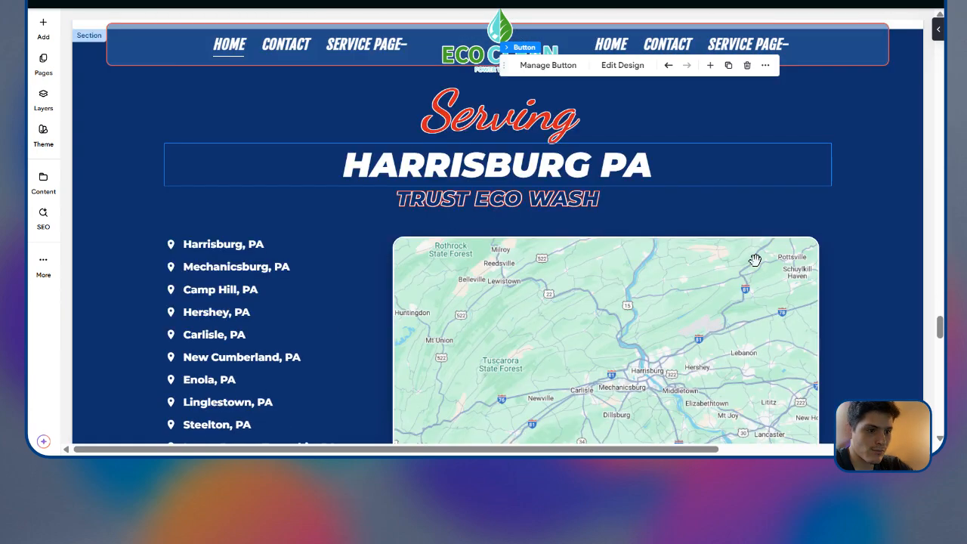
pyautogui.scroll(12, 755, 258)
pyautogui.scroll(18, 710, 241)
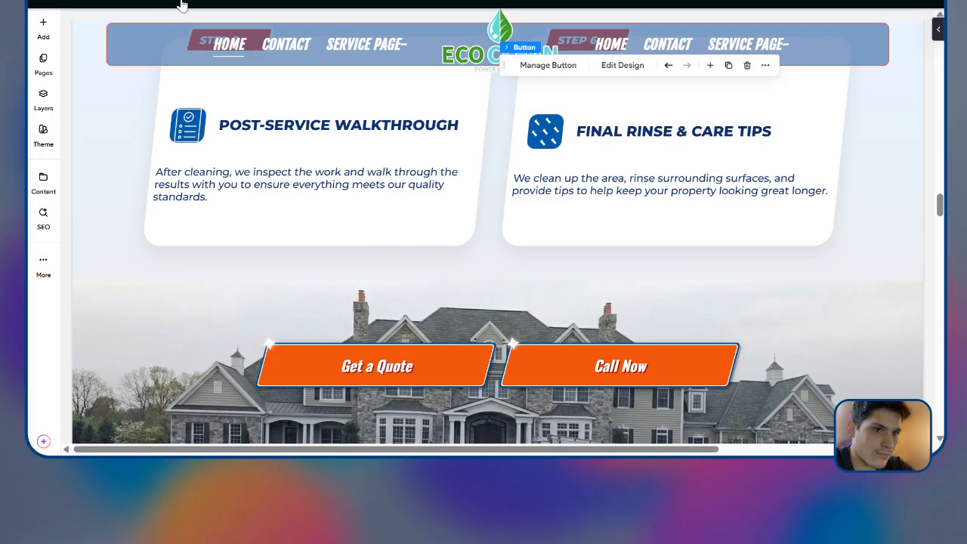
# Step: Switch the website editor from the home page to the House Washing service page
pyautogui.click(187, 3)
pyautogui.click(189, 65)
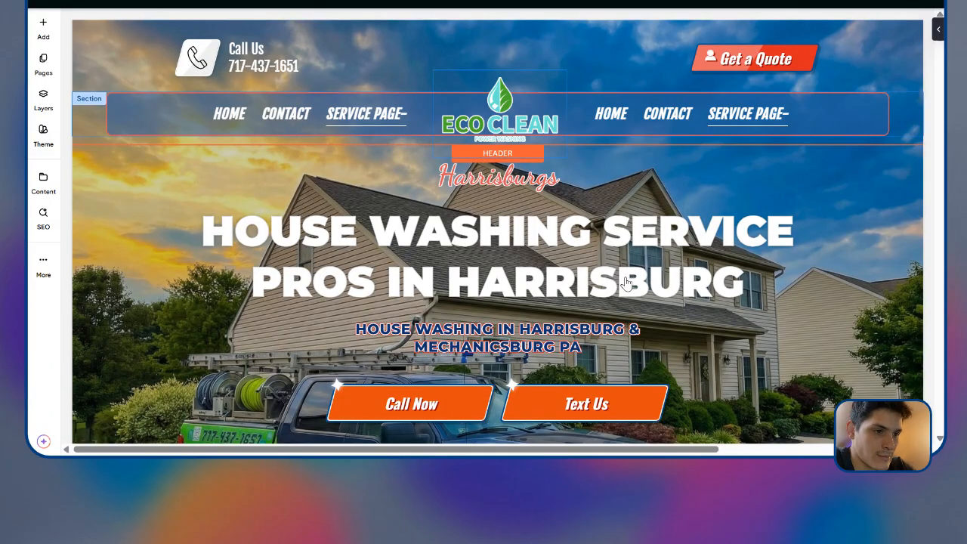
pyautogui.scroll(-1, 616, 207)
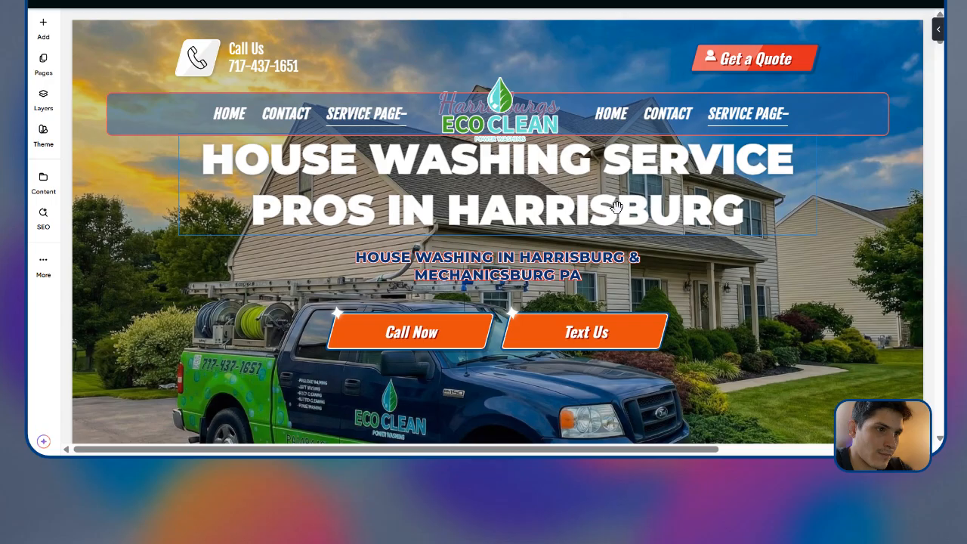
# Step: Set the top outer margin of the review-logos section below the hero banner to -80 px
pyautogui.scroll(-4, 683, 297)
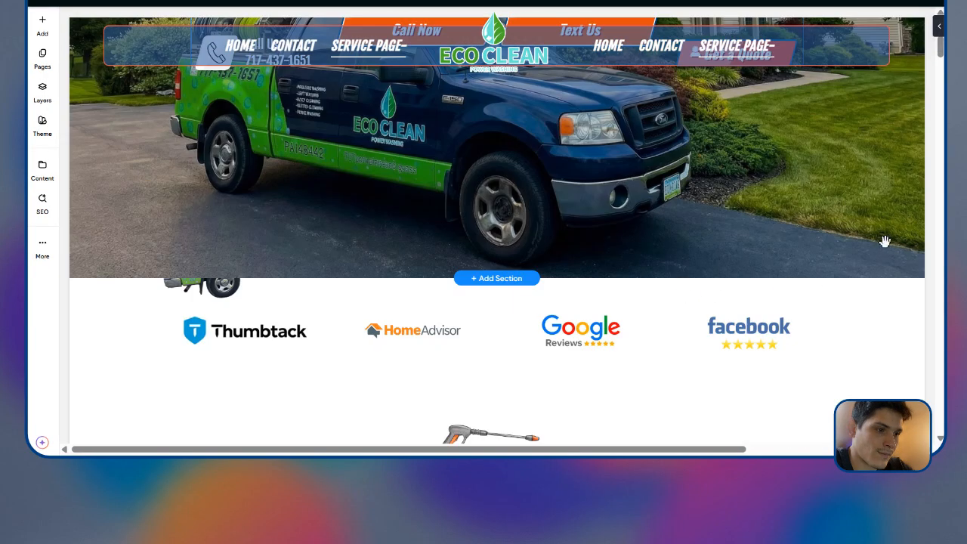
pyautogui.scroll(5, 862, 194)
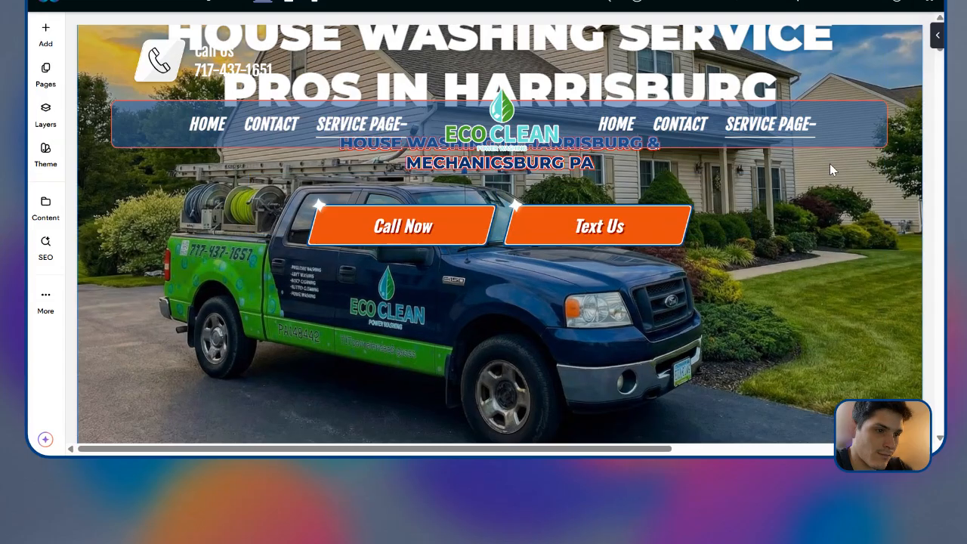
pyautogui.scroll(3, 881, 253)
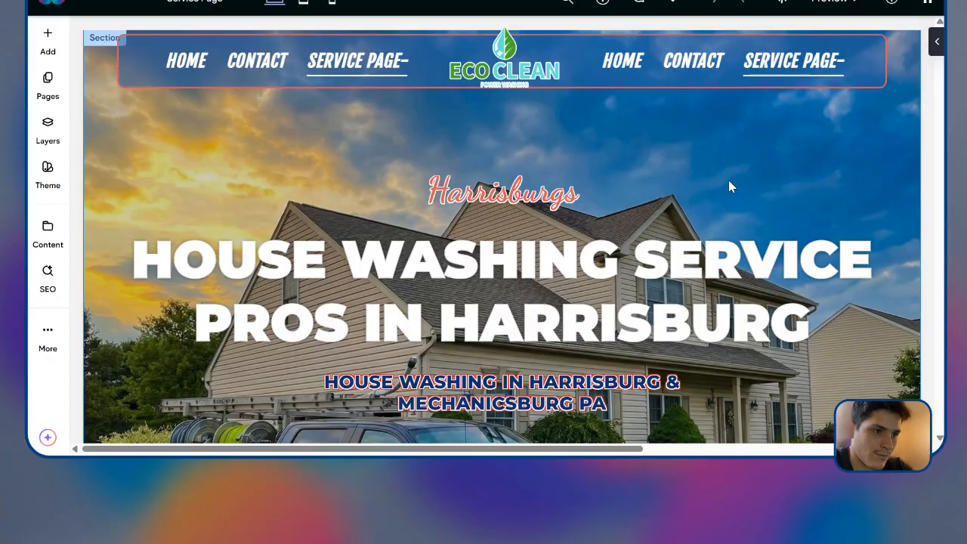
pyautogui.scroll(-5, 835, 173)
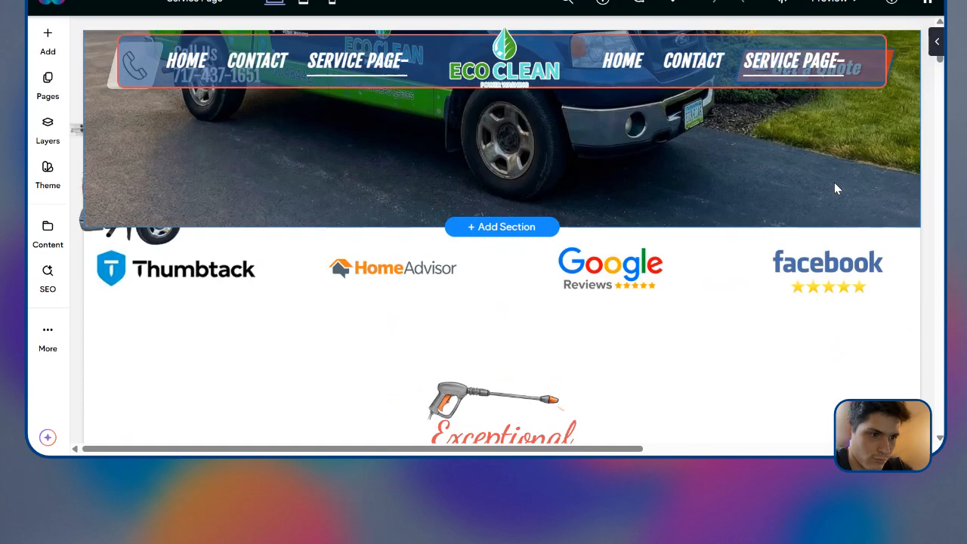
pyautogui.scroll(-2, 881, 223)
pyautogui.scroll(3, 831, 238)
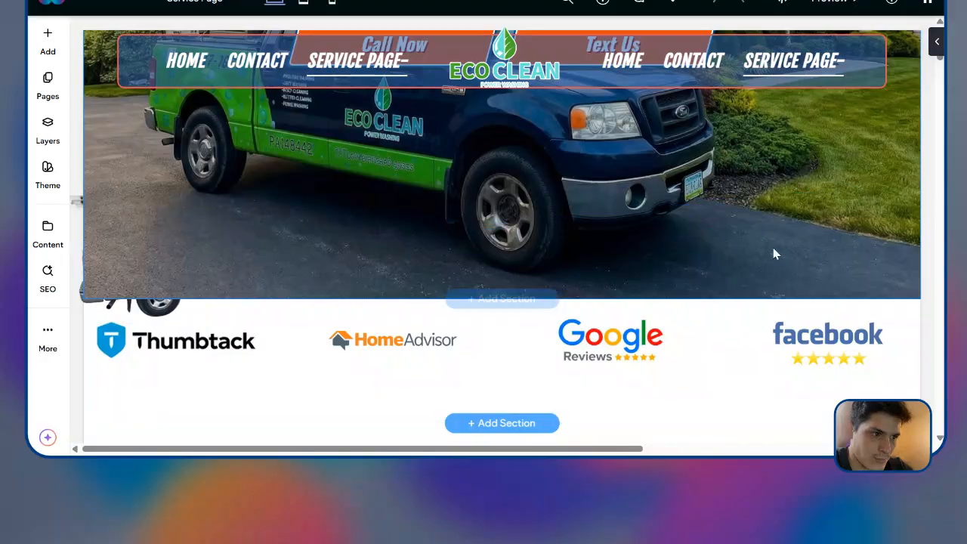
pyautogui.click(195, 3)
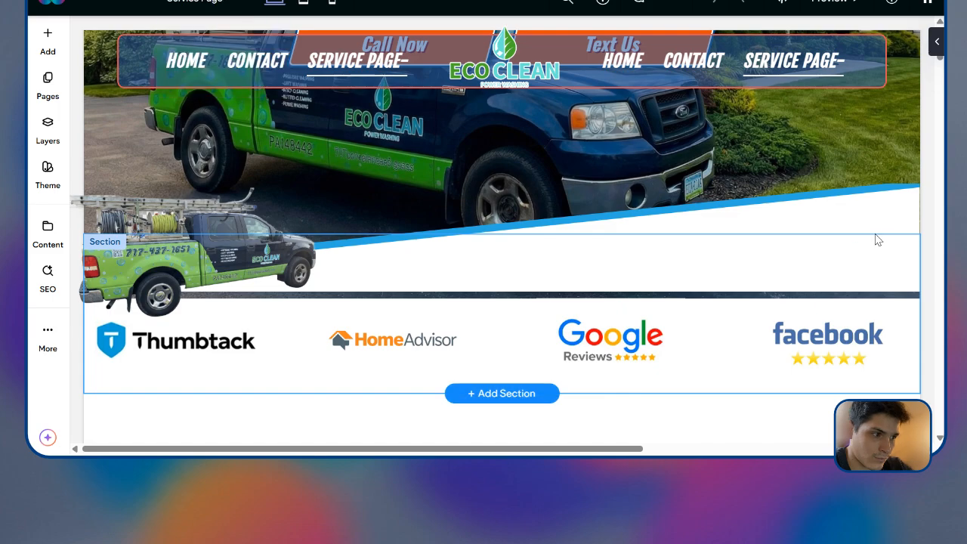
pyautogui.click(109, 251)
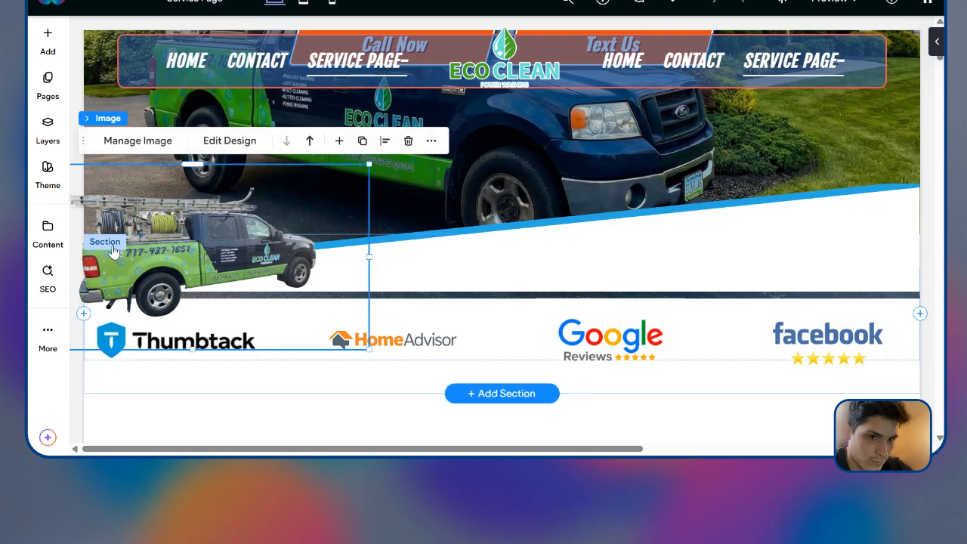
pyautogui.click(111, 244)
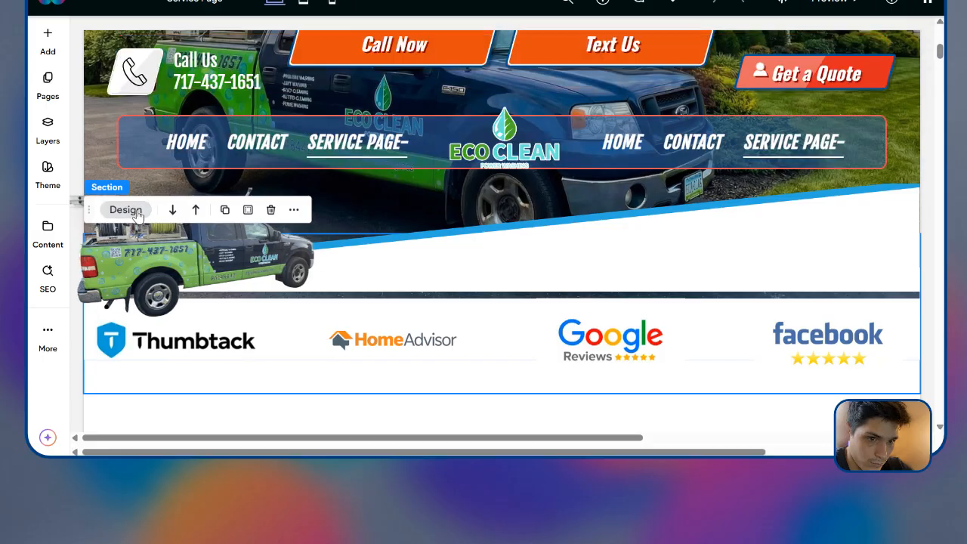
pyautogui.click(125, 209)
pyautogui.scroll(-5, 853, 252)
pyautogui.scroll(-2, 852, 259)
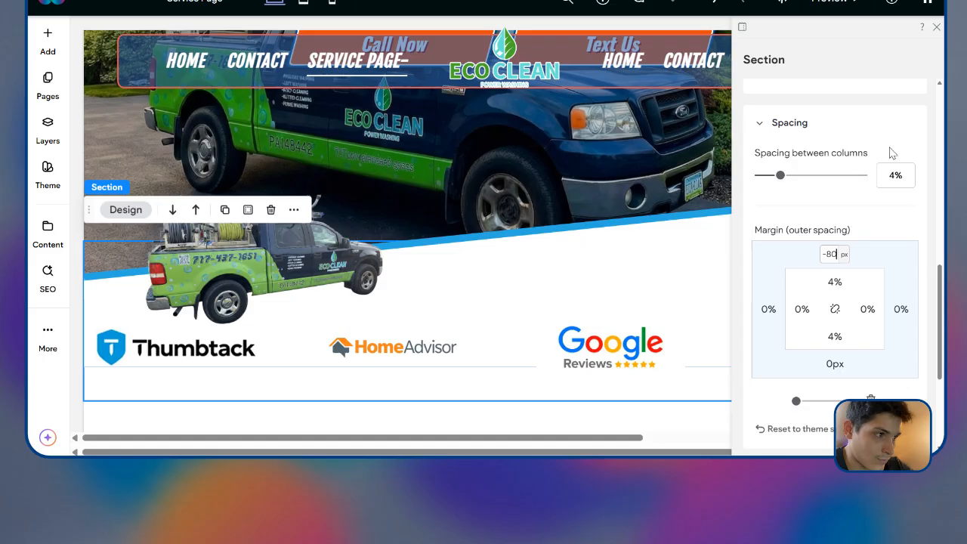
pyautogui.click(937, 27)
# Step: Extend the embedded quote form downward to make it taller beside the truck image
pyautogui.scroll(-10, 812, 177)
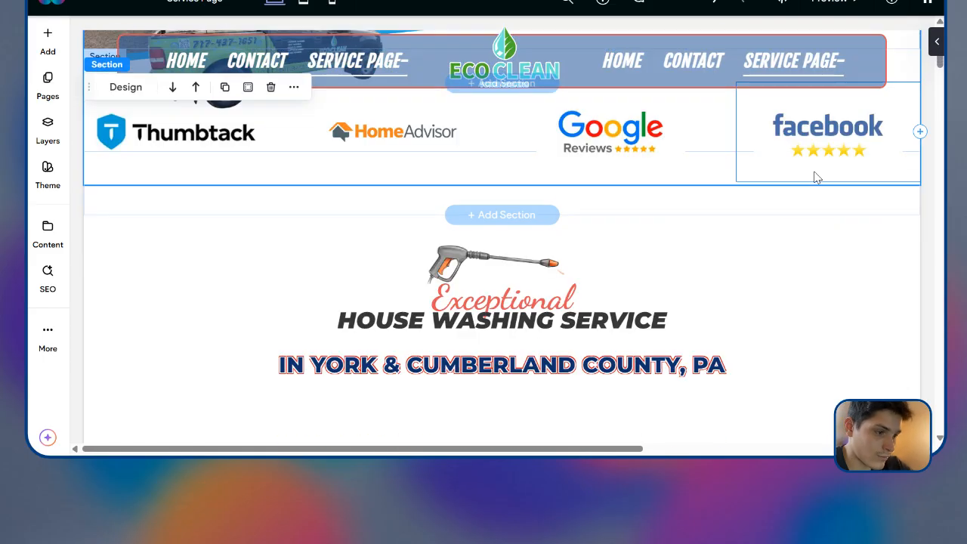
pyautogui.scroll(6, 801, 189)
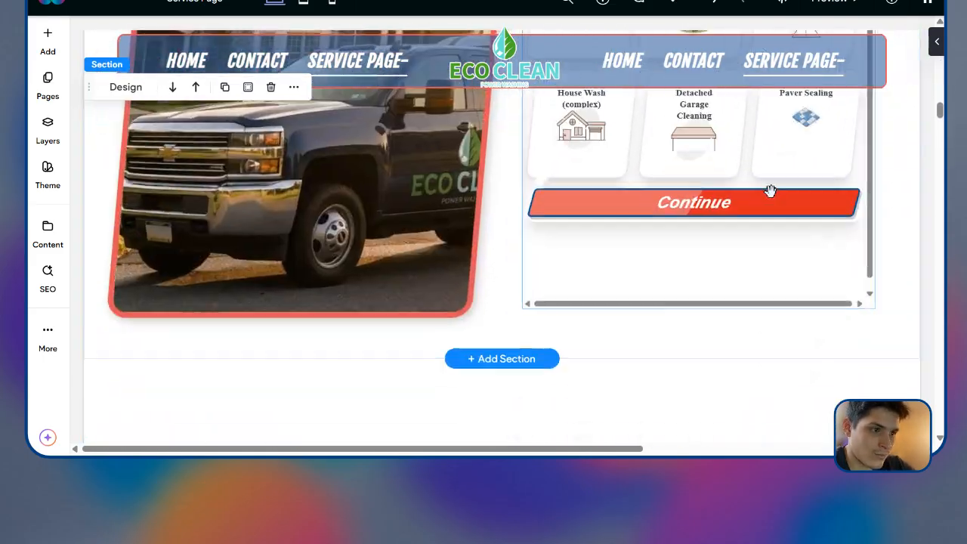
pyautogui.scroll(-3, 831, 218)
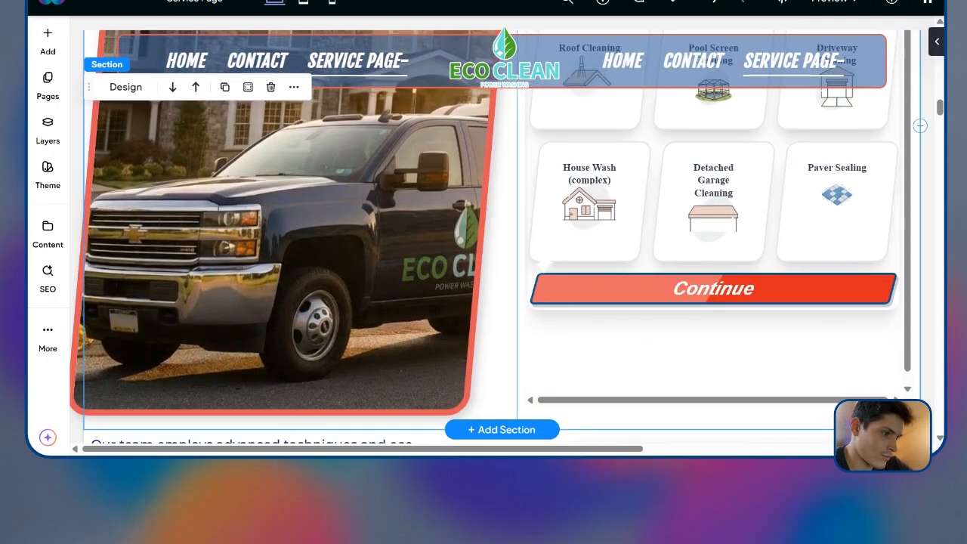
pyautogui.click(898, 389)
pyautogui.moveTo(718, 407); pyautogui.dragTo(719, 456)
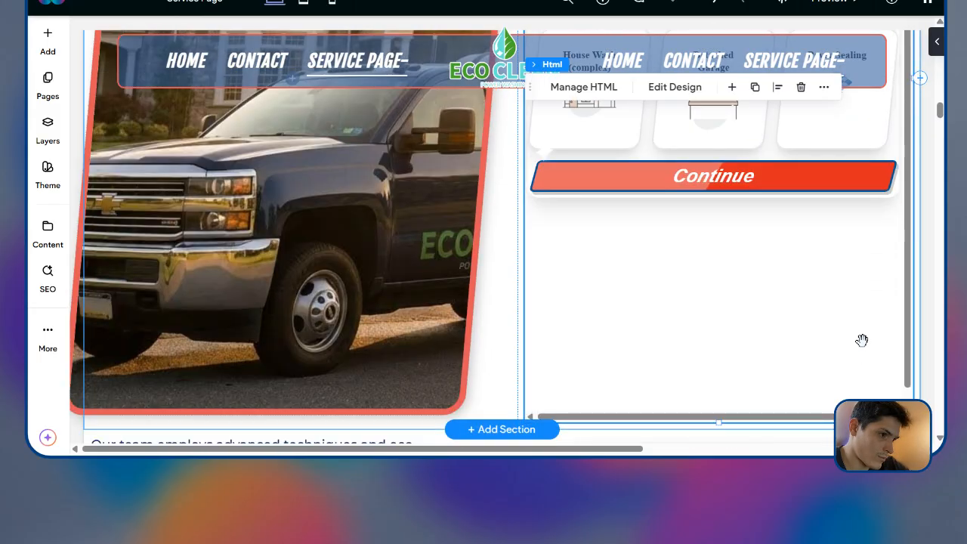
# Step: Widen the quote form's column by moving its divider toward the truck image
pyautogui.scroll(3, 864, 331)
pyautogui.scroll(2, 642, 265)
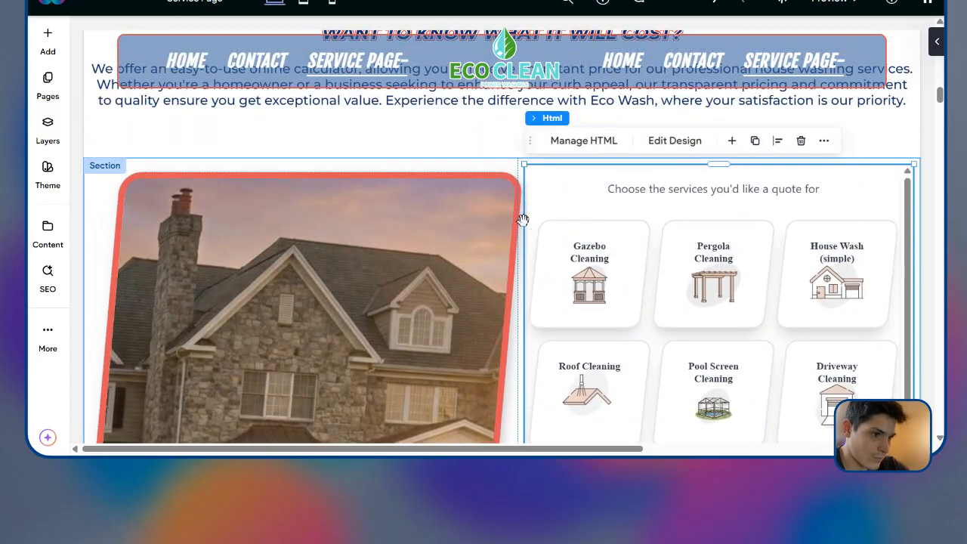
pyautogui.scroll(-4, 542, 222)
pyautogui.scroll(-2, 560, 258)
pyautogui.scroll(3, 519, 244)
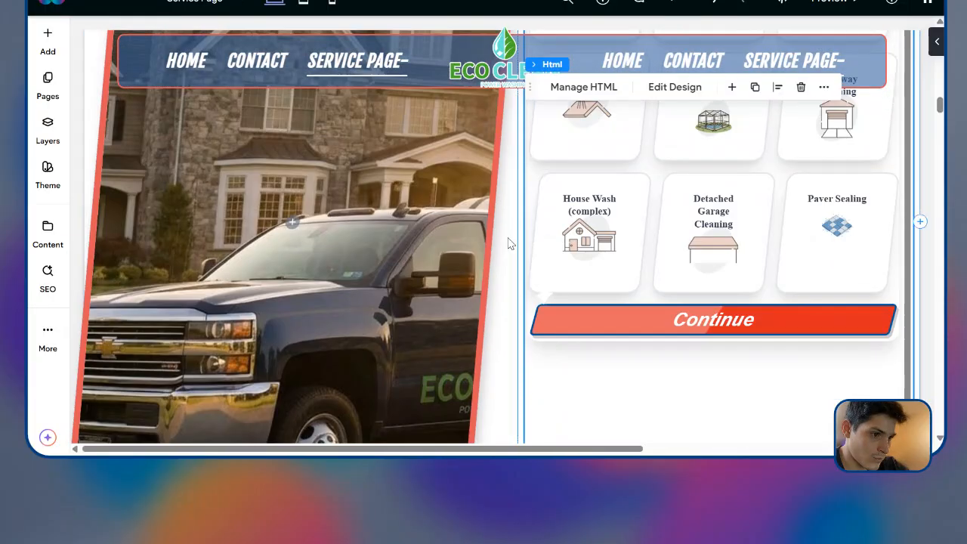
pyautogui.click(519, 297)
pyautogui.moveTo(507, 300); pyautogui.dragTo(465, 289)
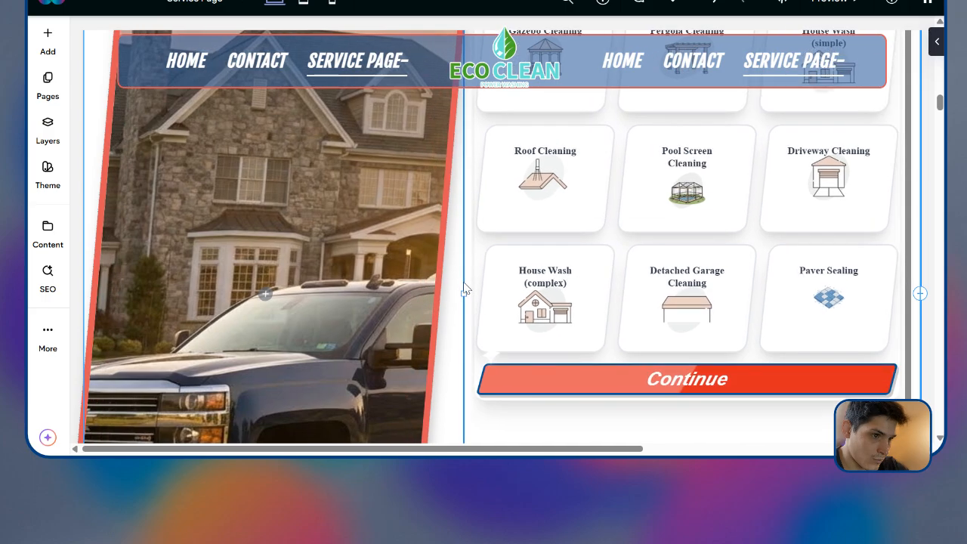
# Step: Look over the resized quote form from its service cards to the empty space below the Continue button
pyautogui.scroll(2, 669, 181)
pyautogui.scroll(-4, 690, 181)
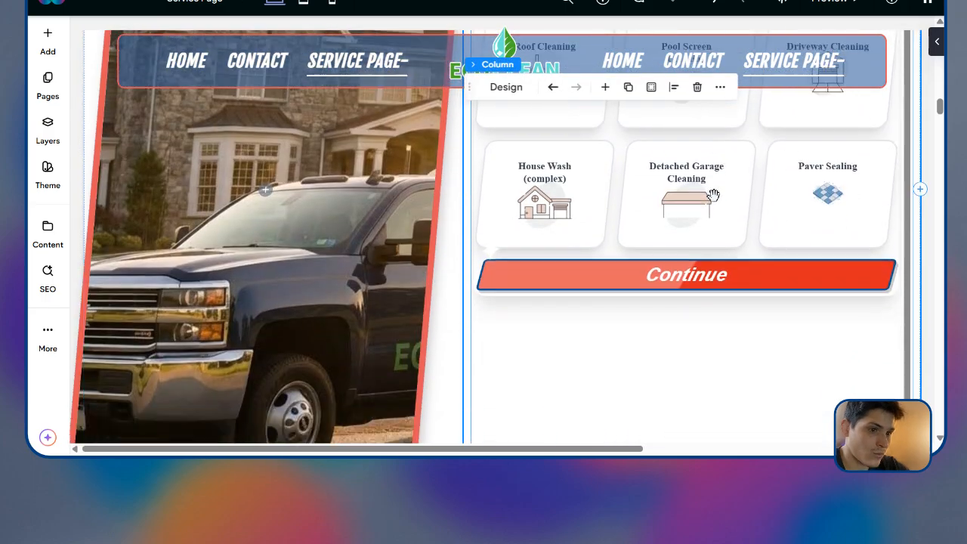
pyautogui.scroll(-4, 725, 198)
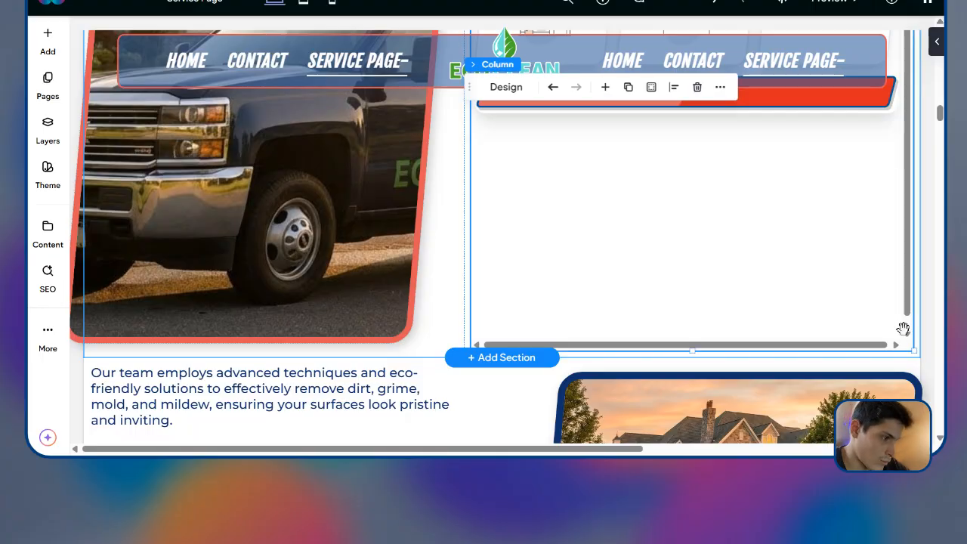
pyautogui.scroll(5, 899, 302)
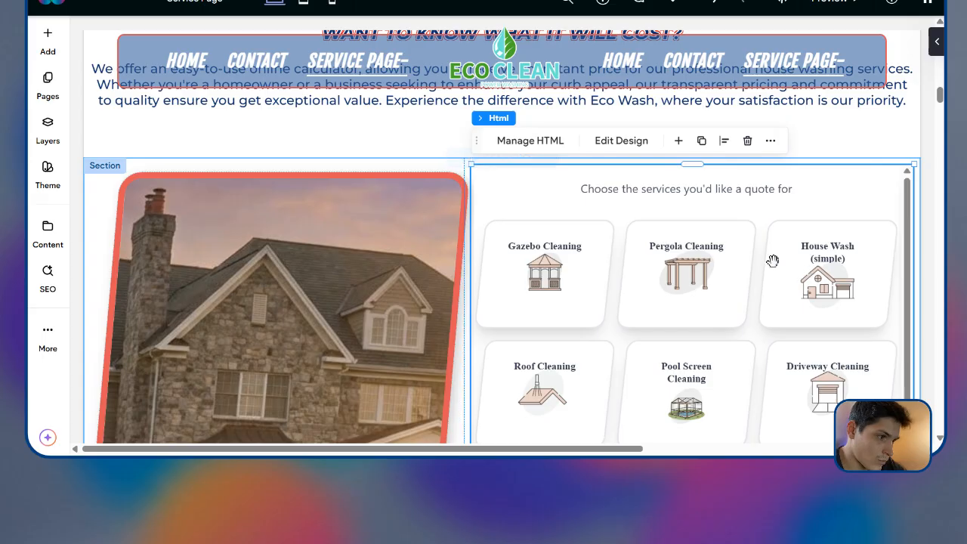
pyautogui.scroll(-2, 800, 272)
pyautogui.scroll(2, 749, 190)
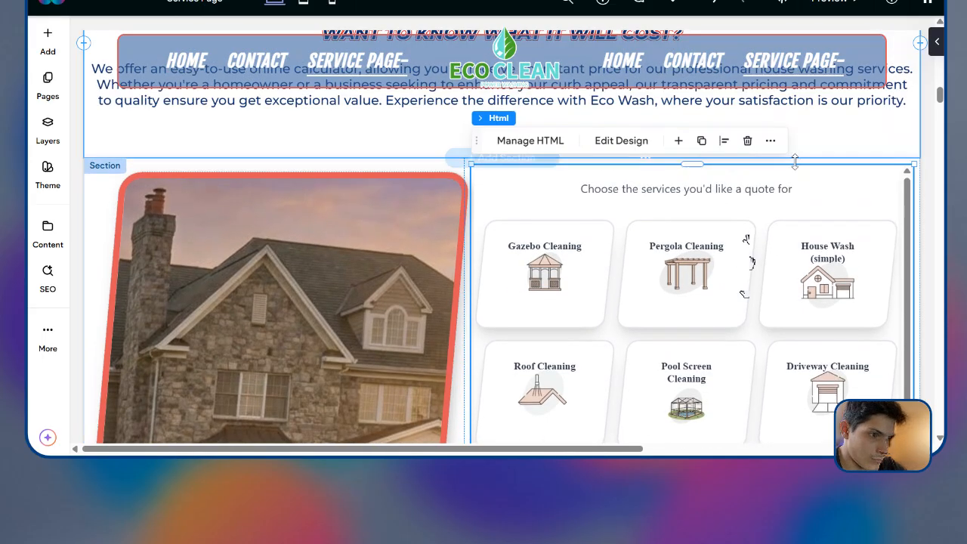
pyautogui.scroll(-6, 752, 291)
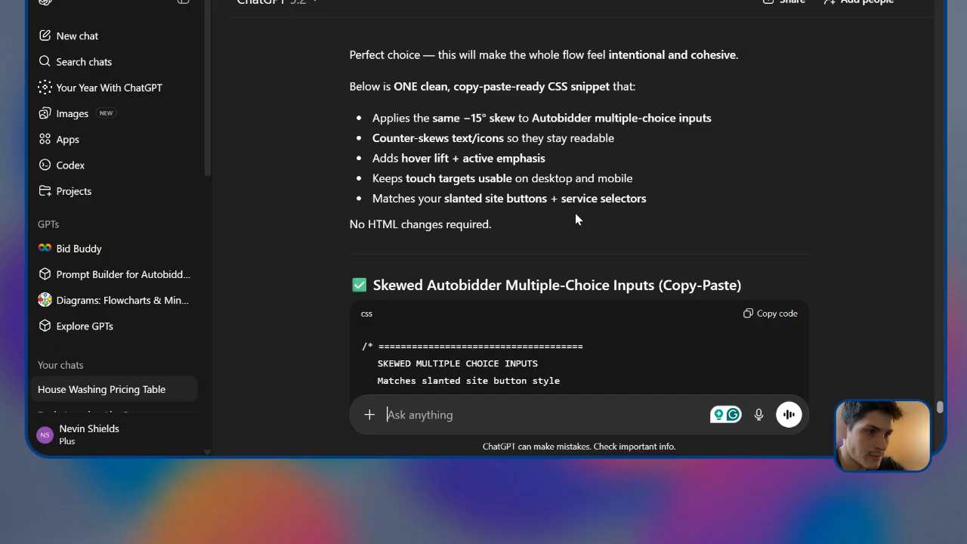
# Step: Switch to ChatGPT and copy the Skewed Autobidder Multiple-Choice Inputs CSS snippet
pyautogui.scroll(4, 575, 213)
pyautogui.scroll(-4, 581, 204)
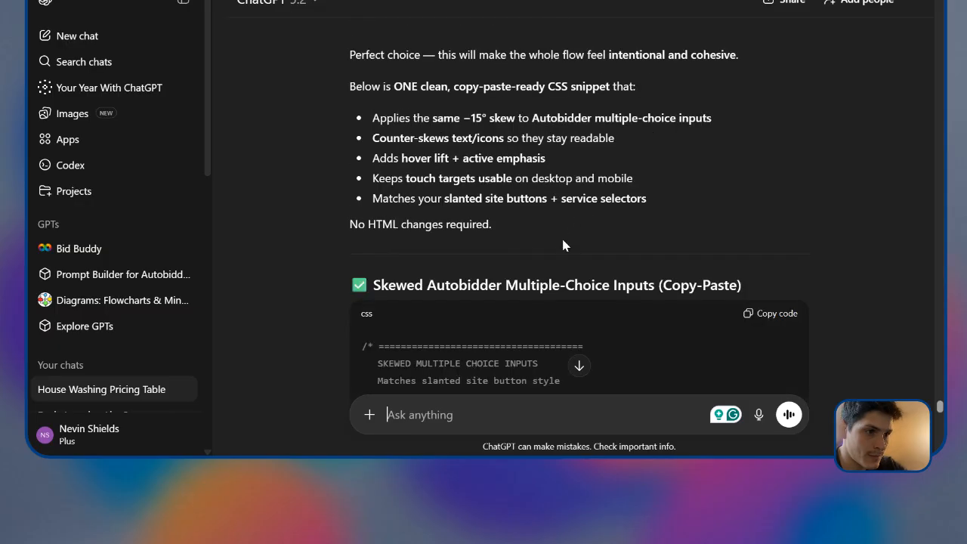
pyautogui.scroll(-3, 572, 228)
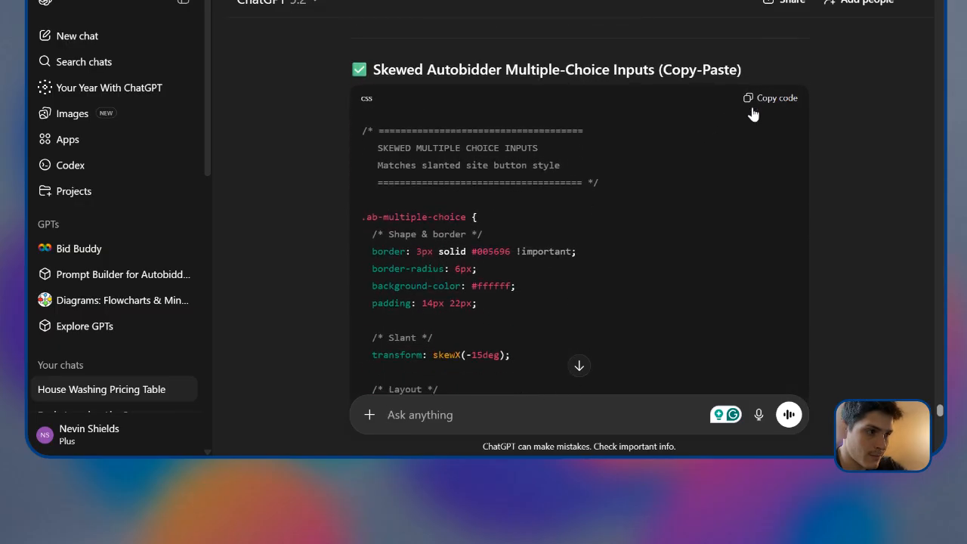
pyautogui.click(770, 99)
pyautogui.scroll(-20, 642, 181)
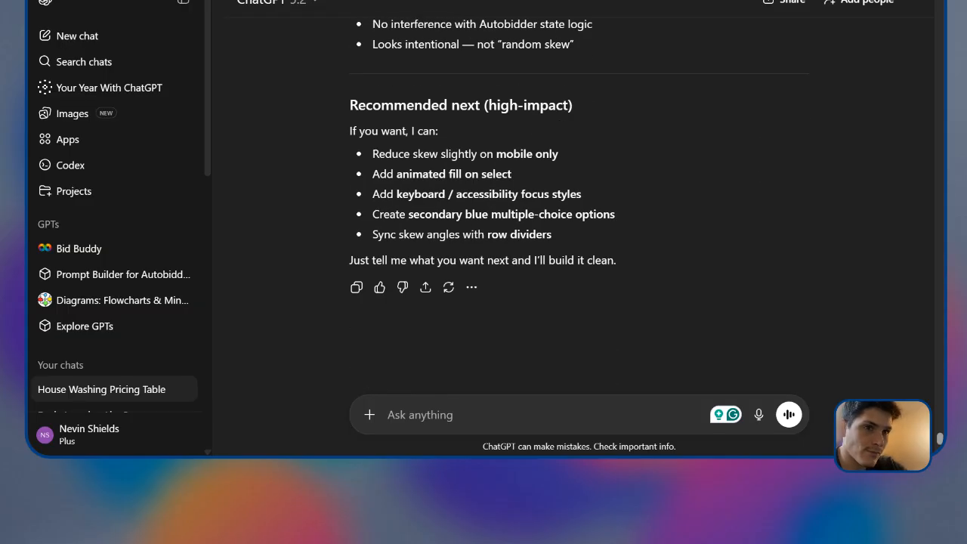
# Step: Switch to Autobidder and open the Custom CSS code in the Design dashboard
pyautogui.hotkey('ctrl', 'Tab')
pyautogui.scroll(-1, 626, 294)
pyautogui.click(130, 48)
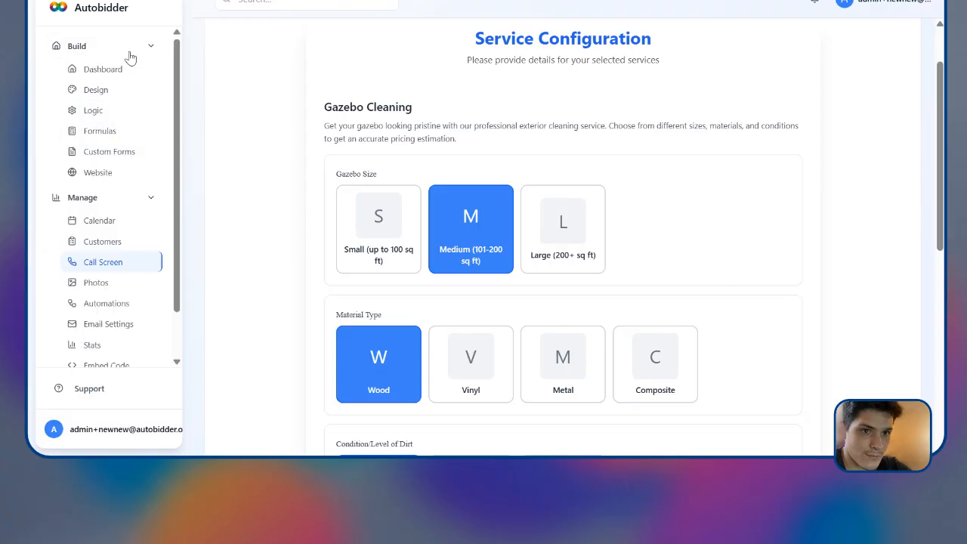
pyautogui.click(119, 95)
pyautogui.scroll(-2, 352, 365)
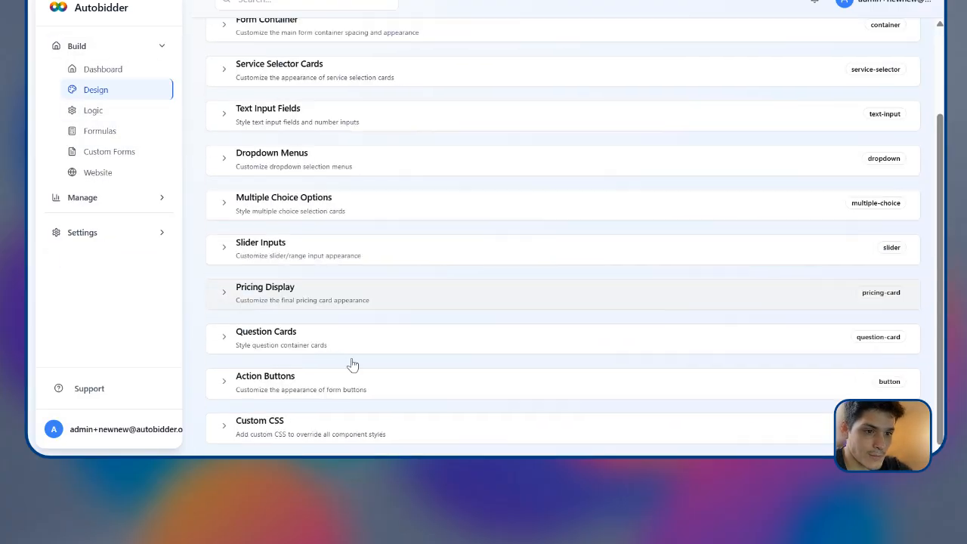
pyautogui.click(408, 427)
pyautogui.scroll(-15, 421, 388)
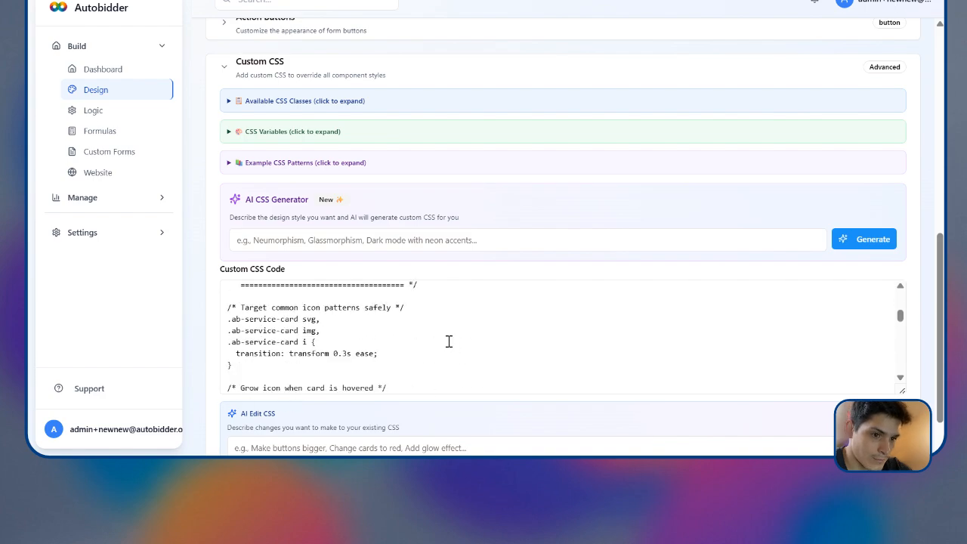
# Step: Append the copied multiple-choice CSS after the existing custom code and save the design changes
pyautogui.scroll(-1, 414, 359)
pyautogui.click(320, 322)
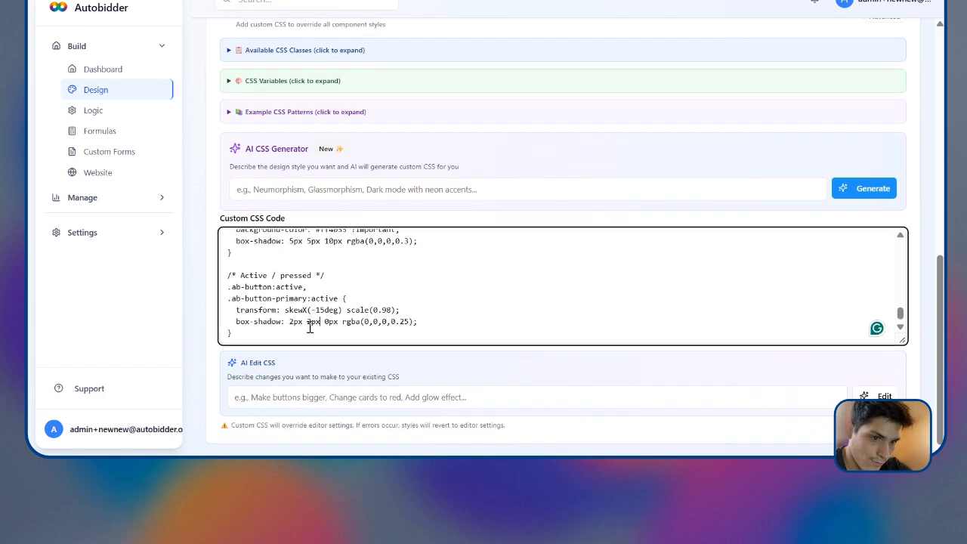
pyautogui.press('Return')
pyautogui.press('Return')
pyautogui.hotkey('ctrl', 'v')
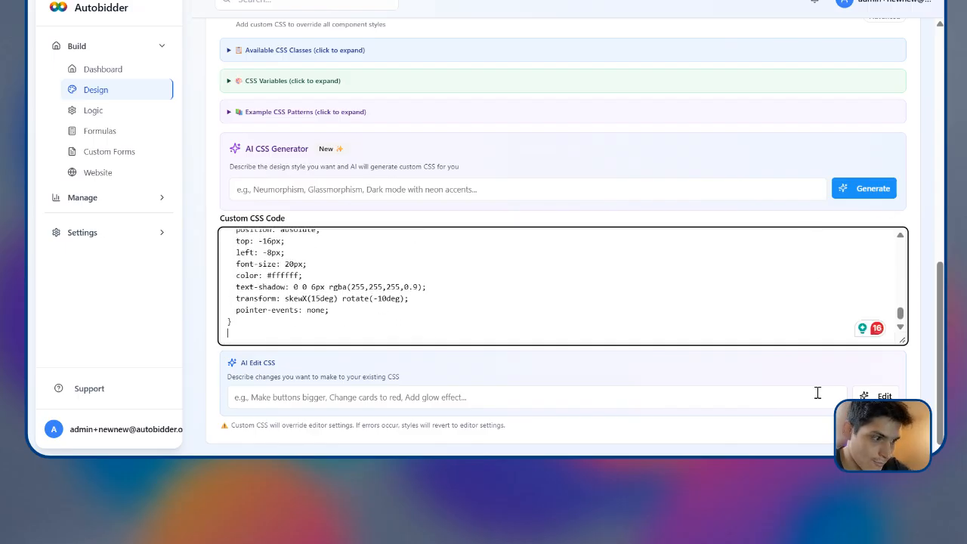
pyautogui.scroll(15, 816, 393)
pyautogui.click(858, 50)
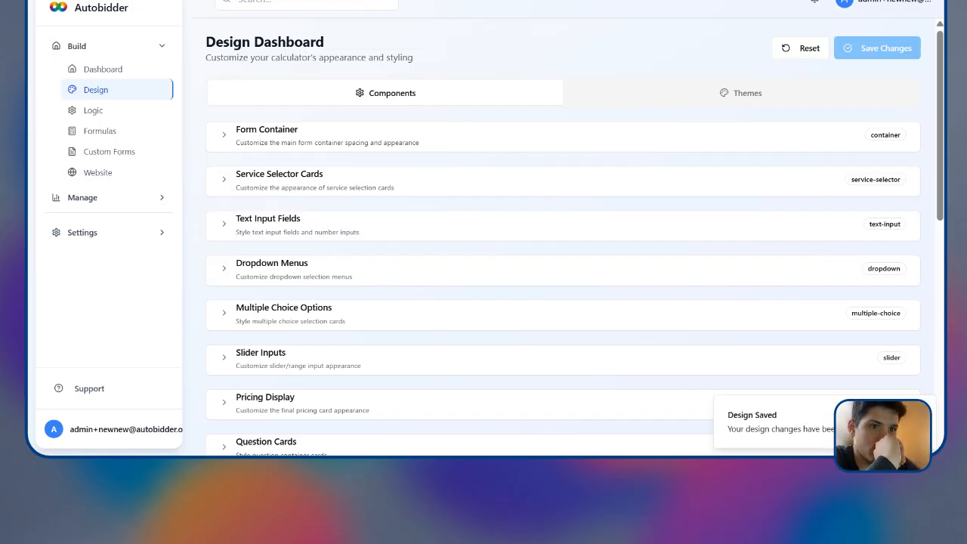
# Step: Open the Call Screen and start a quote for Gazebo Cleaning
pyautogui.click(54, 198)
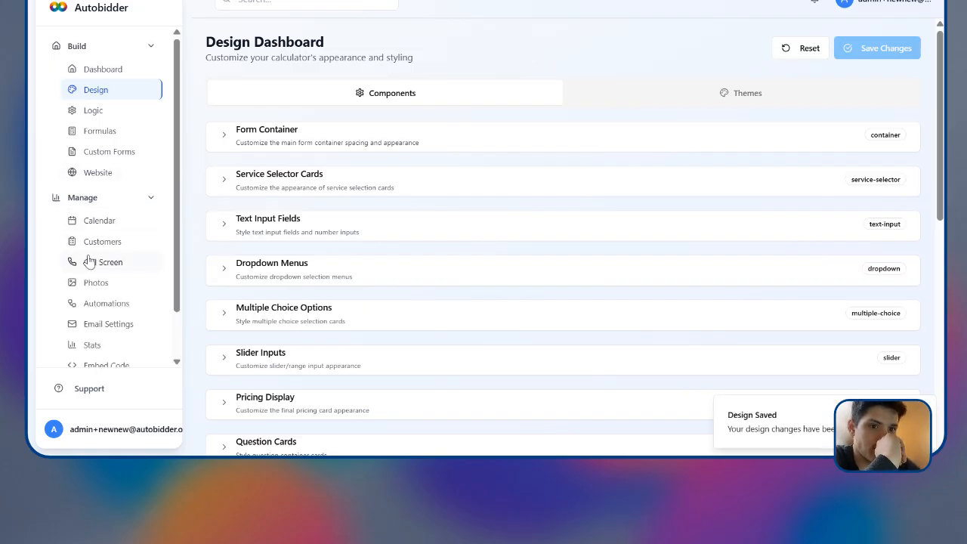
pyautogui.click(90, 261)
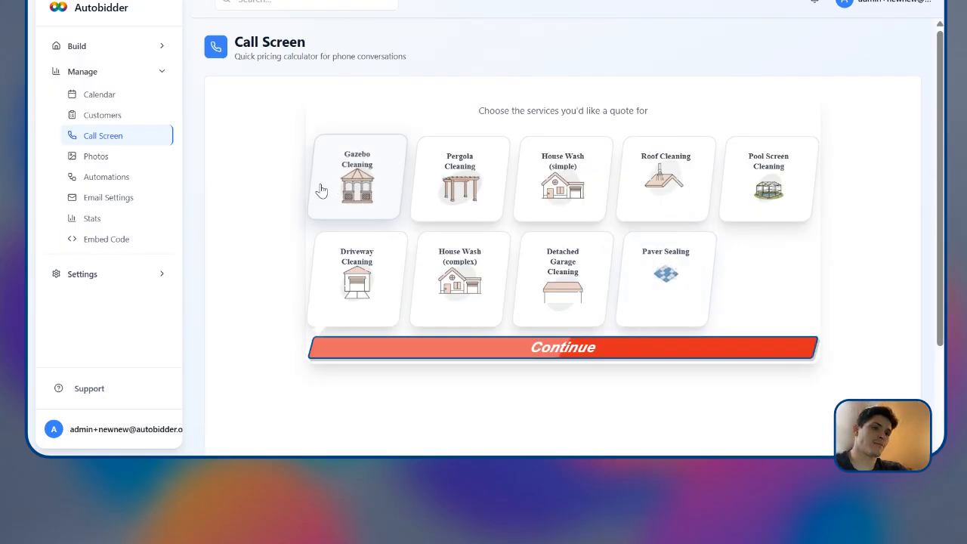
pyautogui.click(389, 198)
pyautogui.click(458, 408)
pyautogui.scroll(-2, 514, 302)
# Step: Test the slanted multiple-choice cards by selecting different gazebo sizes and other service options
pyautogui.click(429, 176)
pyautogui.click(400, 175)
pyautogui.click(509, 157)
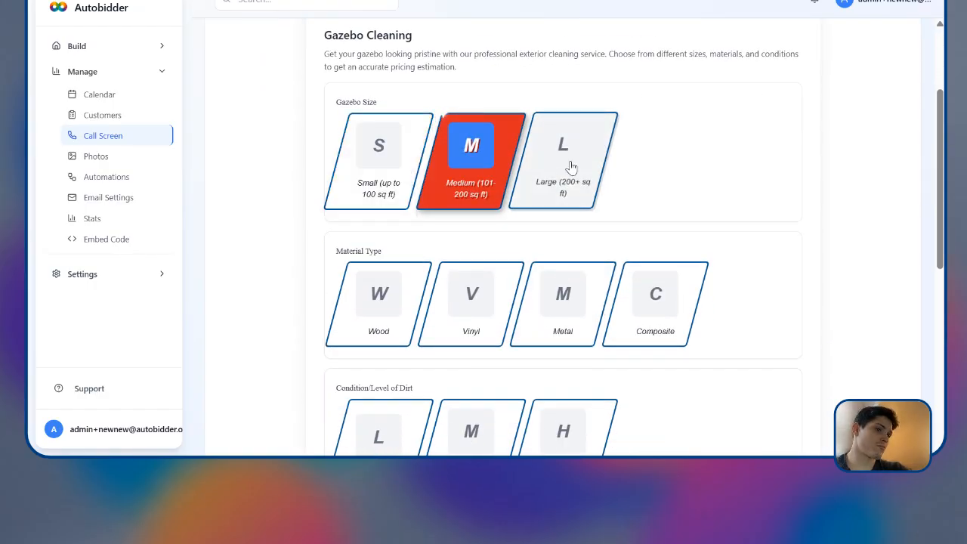
pyautogui.click(570, 164)
pyautogui.scroll(-2, 557, 246)
pyautogui.click(471, 160)
pyautogui.click(380, 151)
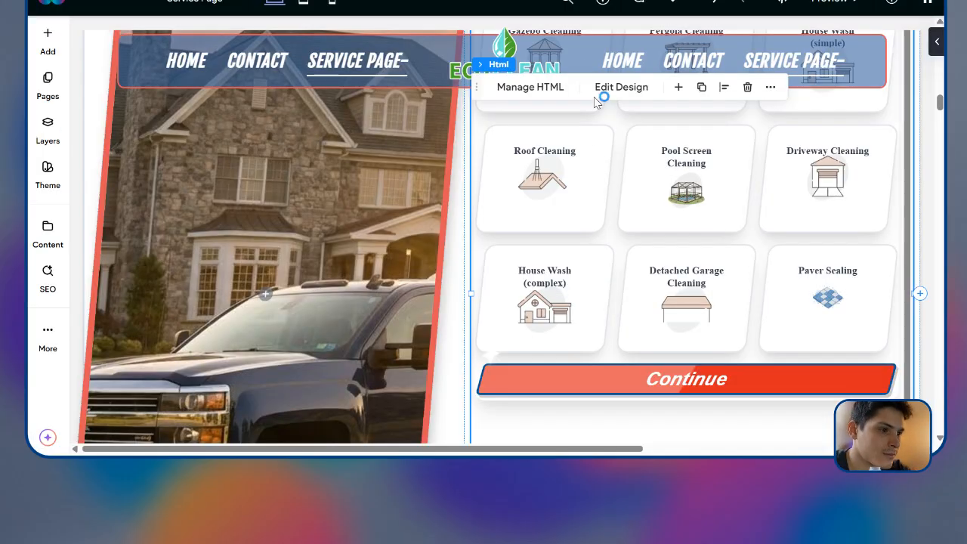
# Step: Examine the Service Page layout, comparing the embedded quote form with the slanted house image and the surrounding sections
pyautogui.scroll(5, 665, 210)
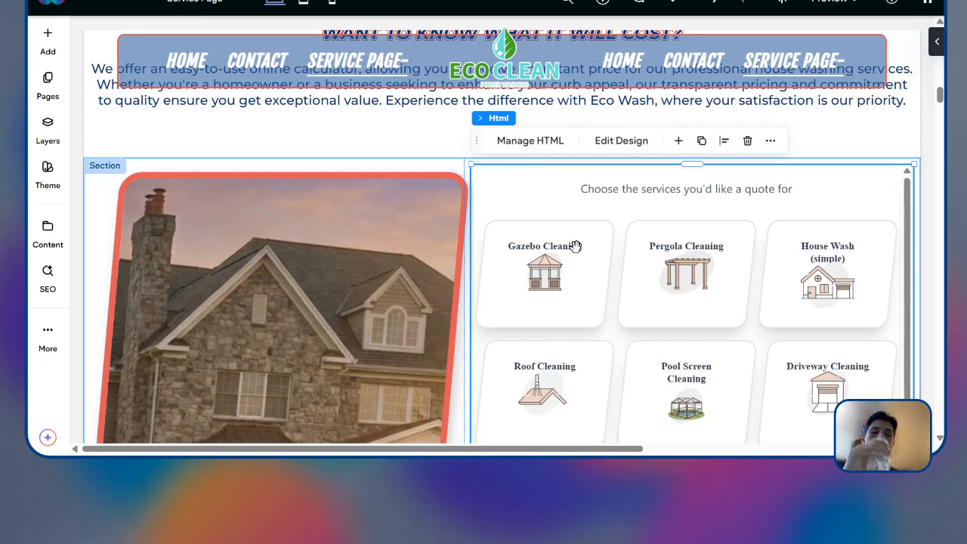
pyautogui.scroll(-3, 576, 245)
pyautogui.scroll(-10, 624, 213)
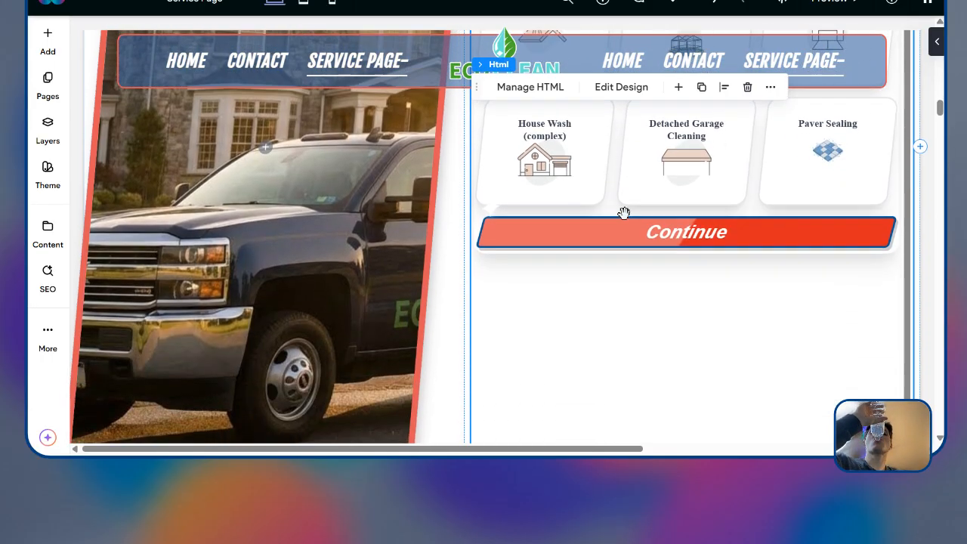
pyautogui.scroll(15, 622, 195)
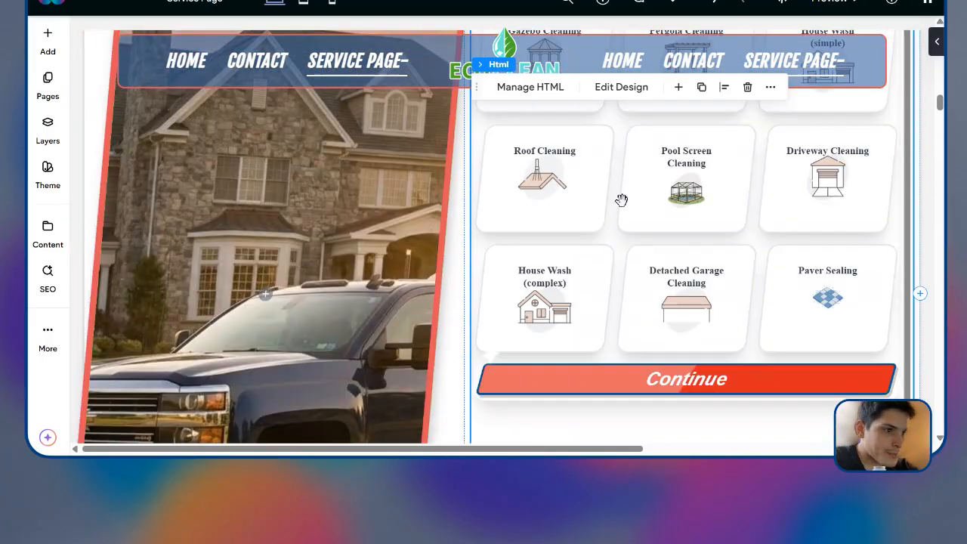
pyautogui.scroll(15, 682, 227)
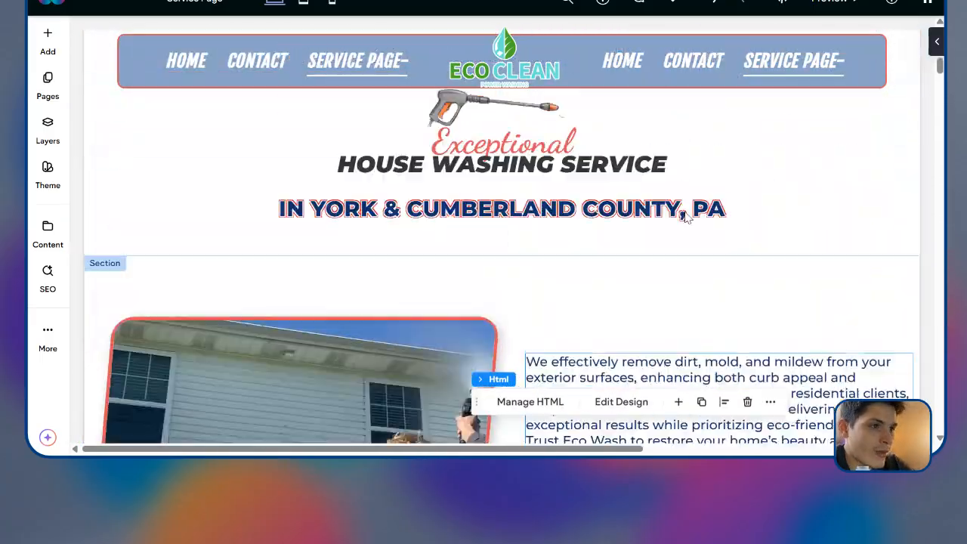
pyautogui.scroll(-6, 696, 234)
pyautogui.scroll(-5, 684, 238)
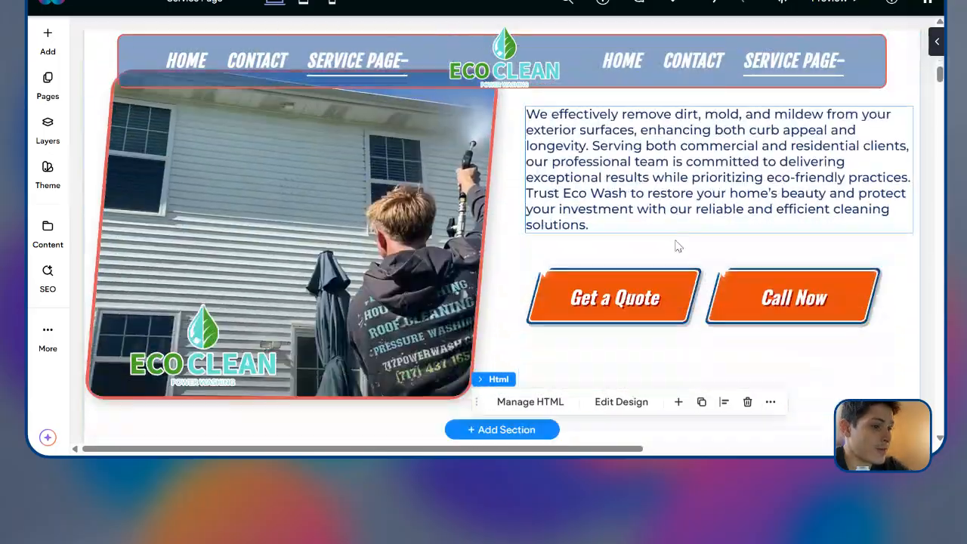
pyautogui.scroll(1, 667, 142)
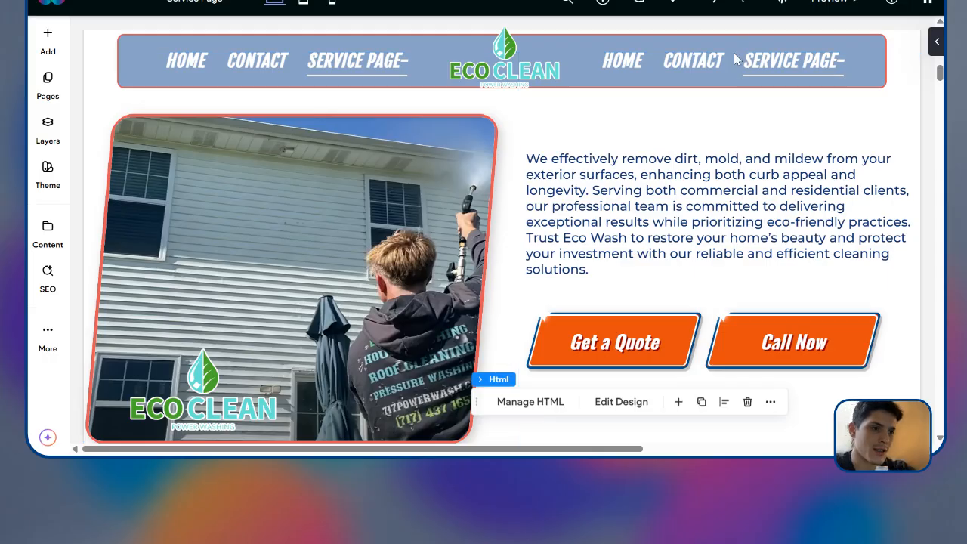
pyautogui.scroll(-8, 681, 170)
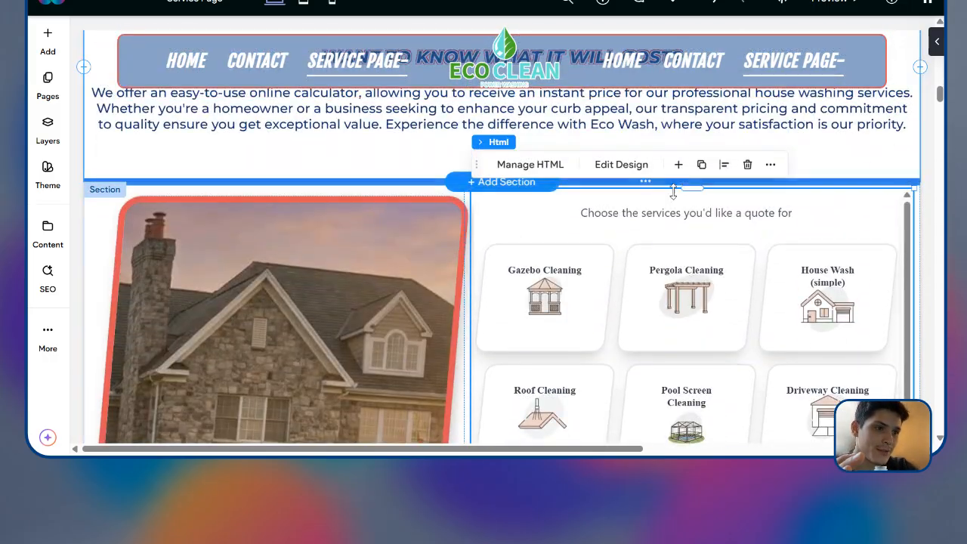
pyautogui.scroll(2, 643, 242)
pyautogui.scroll(-3, 761, 252)
pyautogui.scroll(-10, 762, 252)
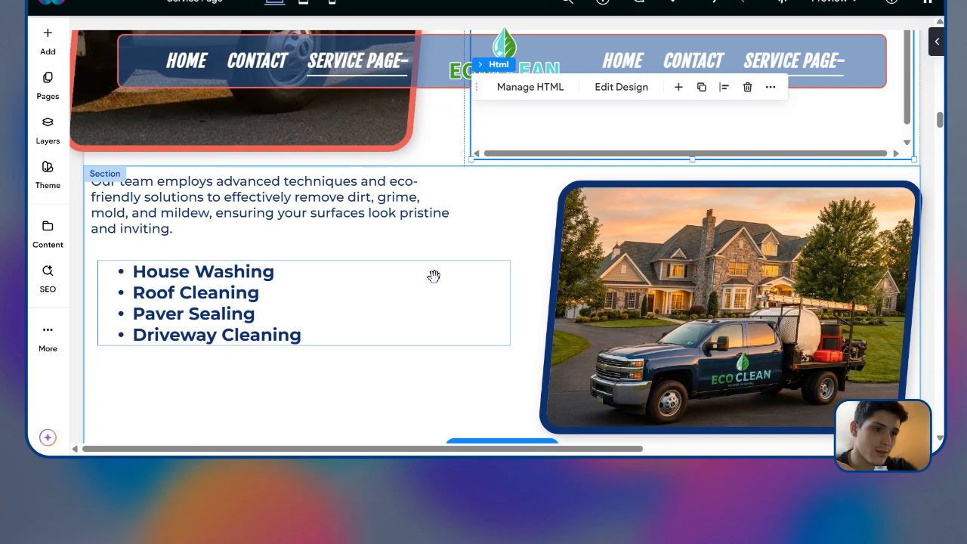
pyautogui.scroll(3, 414, 216)
pyautogui.scroll(3, 576, 220)
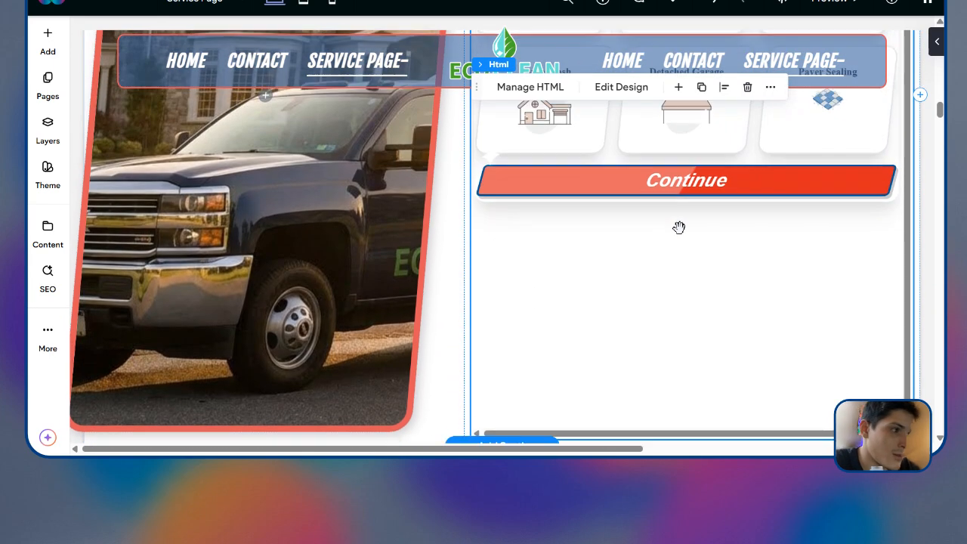
pyautogui.scroll(-3, 319, 259)
pyautogui.scroll(3, 327, 243)
# Step: Insert an empty column before the slanted house image column in the quote form section
pyautogui.click(295, 257)
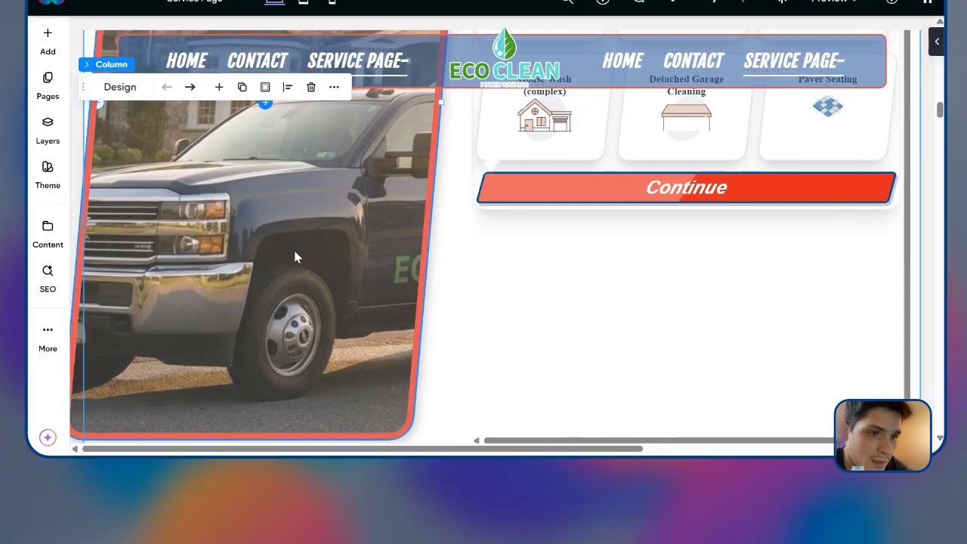
pyautogui.scroll(-1, 220, 328)
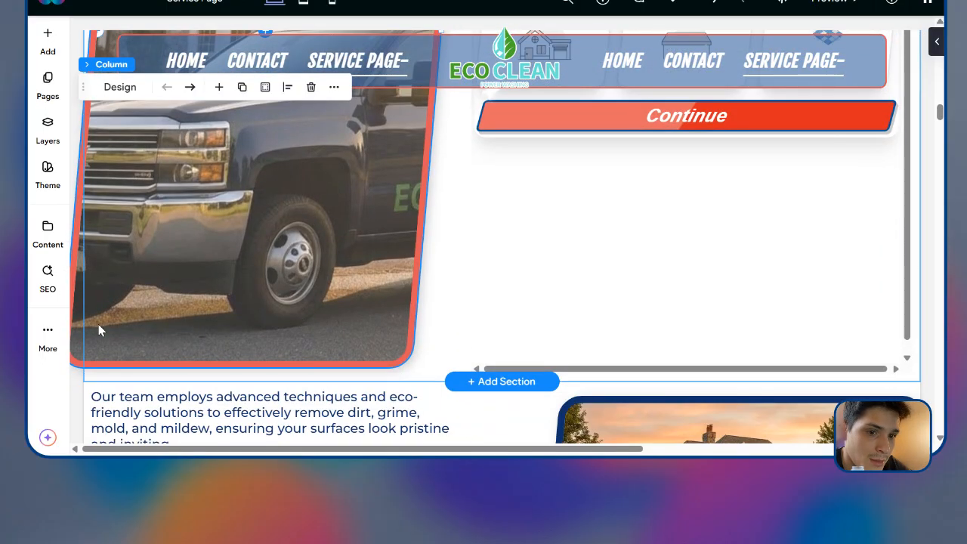
pyautogui.scroll(2, 392, 209)
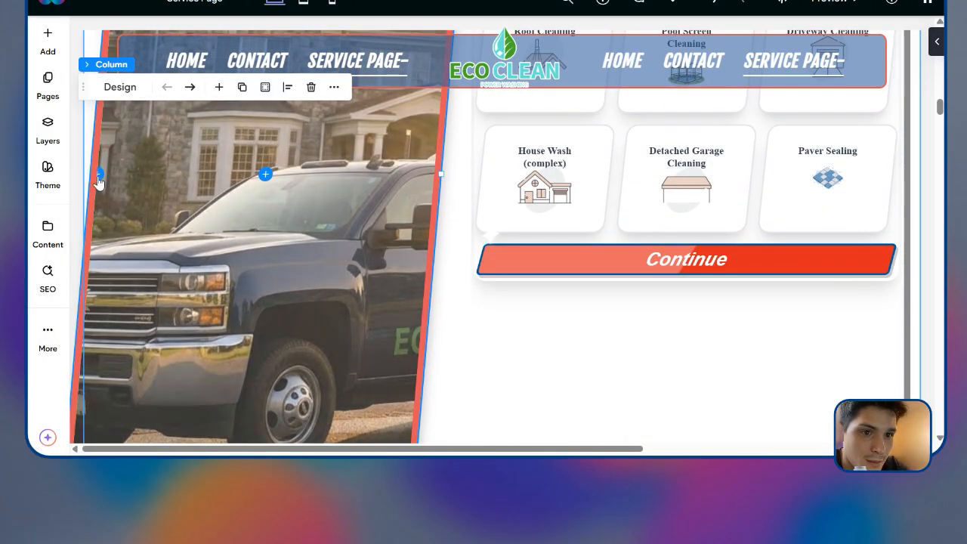
pyautogui.click(99, 177)
pyautogui.scroll(5, 499, 235)
pyautogui.scroll(-2, 559, 254)
pyautogui.scroll(2, 484, 257)
pyautogui.scroll(-1, 423, 257)
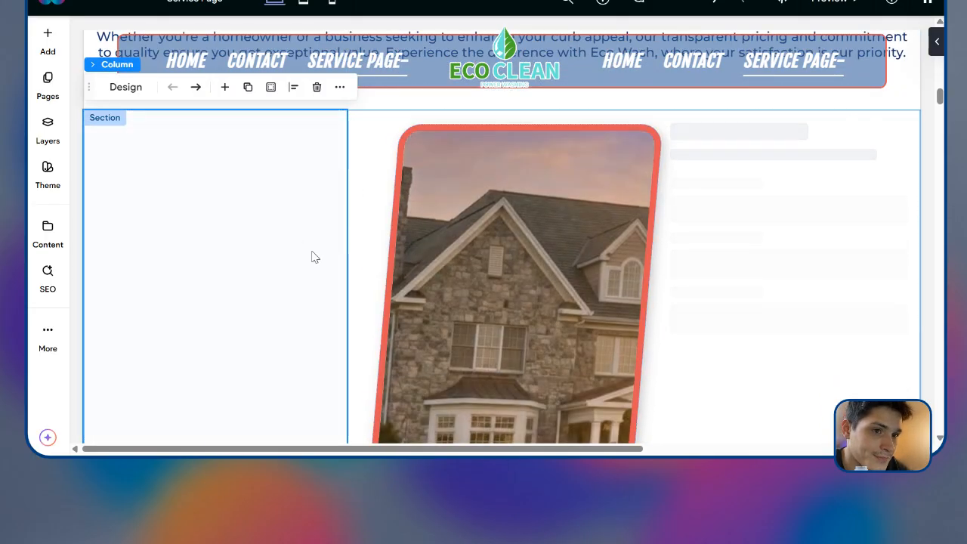
pyautogui.scroll(-1, 299, 226)
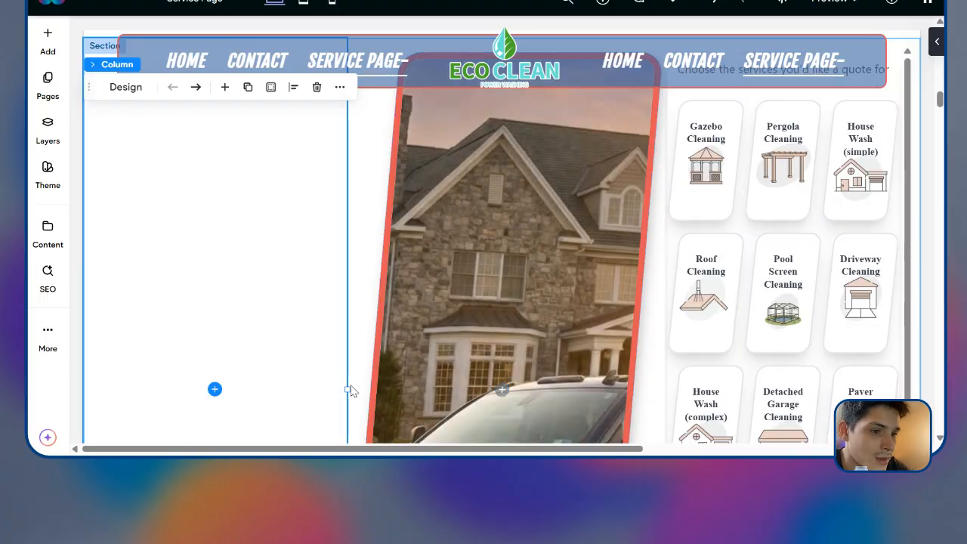
# Step: Narrow the new empty column into a slim spacer and shrink the house image column to give the quote form more width
pyautogui.moveTo(348, 387); pyautogui.dragTo(135, 381)
pyautogui.click(490, 262)
pyautogui.scroll(-2, 614, 220)
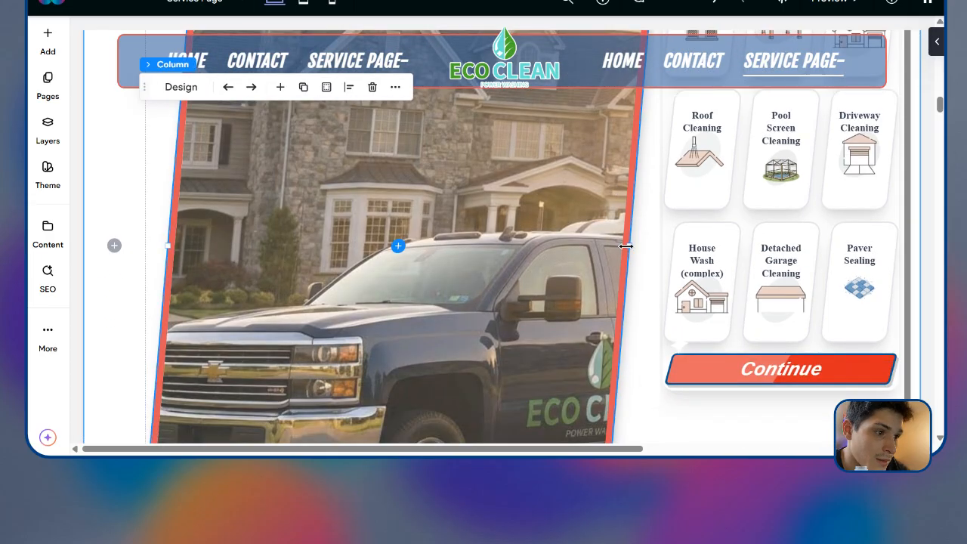
pyautogui.moveTo(626, 245); pyautogui.dragTo(365, 277)
pyautogui.scroll(-3, 365, 277)
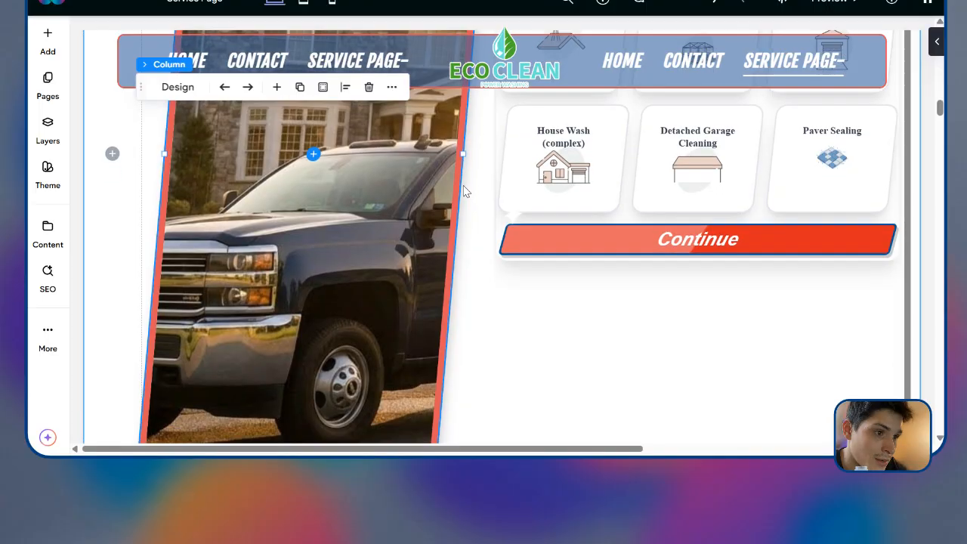
pyautogui.scroll(5, 777, 219)
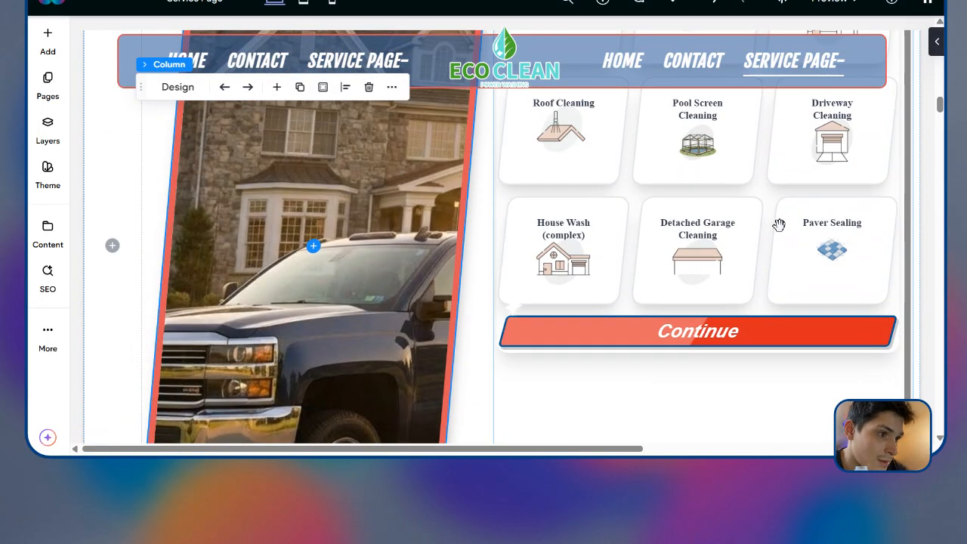
pyautogui.scroll(-1, 723, 222)
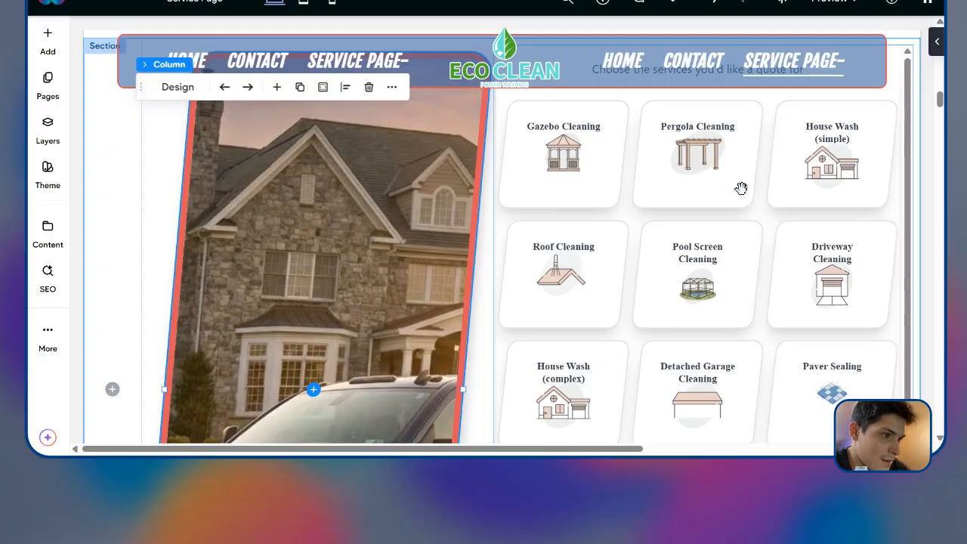
pyautogui.scroll(1, 736, 185)
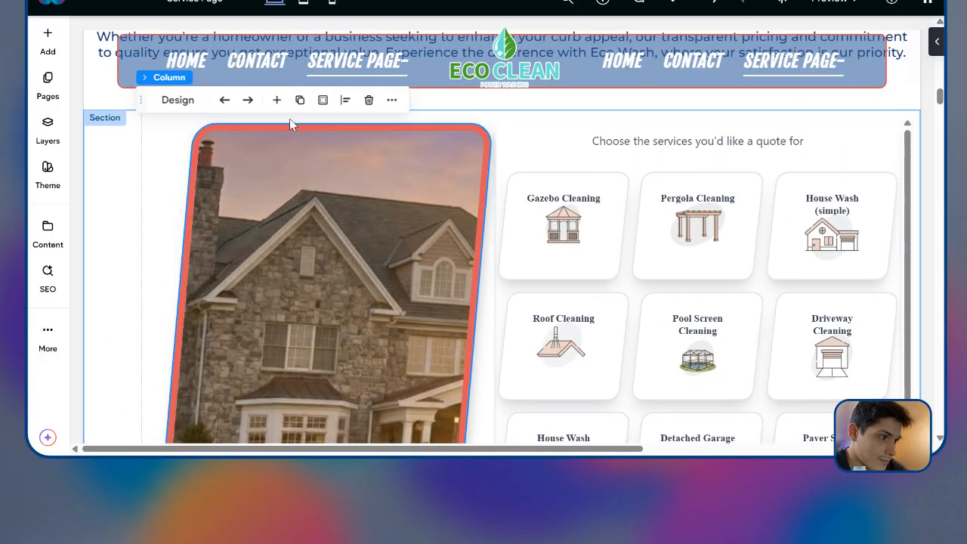
pyautogui.scroll(-3, 696, 189)
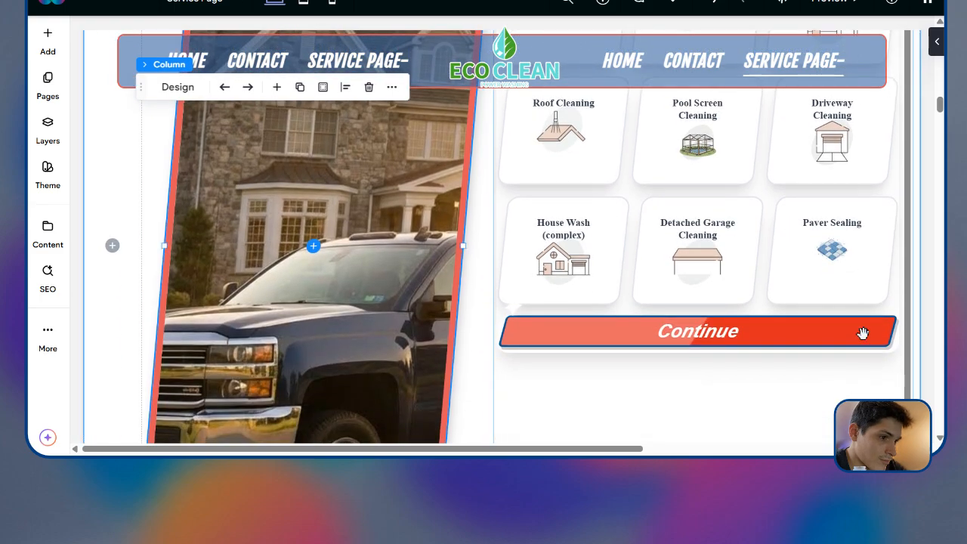
pyautogui.scroll(-1, 865, 328)
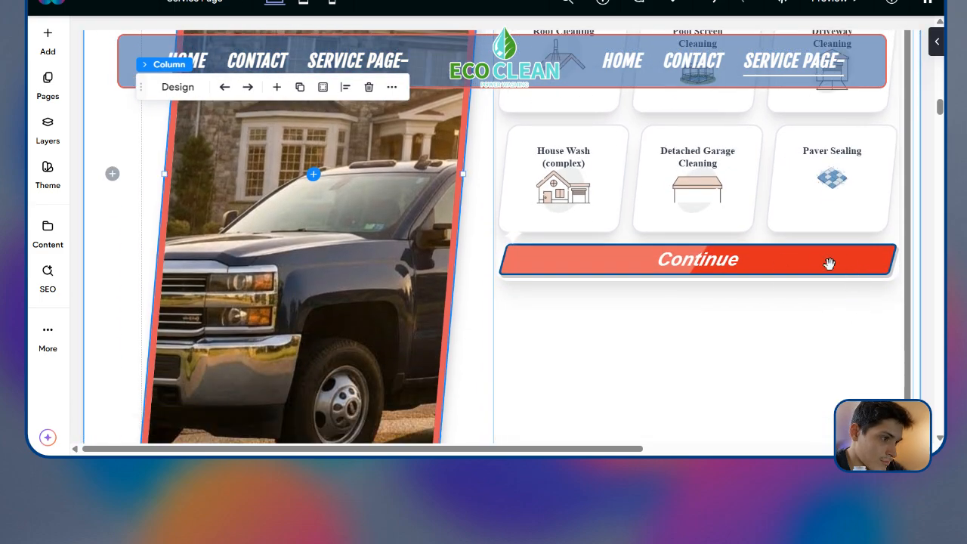
# Step: Reduce the height of the embedded quote form to trim the blank space below its Continue button
pyautogui.scroll(-2, 830, 263)
pyautogui.click(861, 374)
pyautogui.moveTo(913, 376); pyautogui.dragTo(914, 344)
pyautogui.scroll(5, 786, 278)
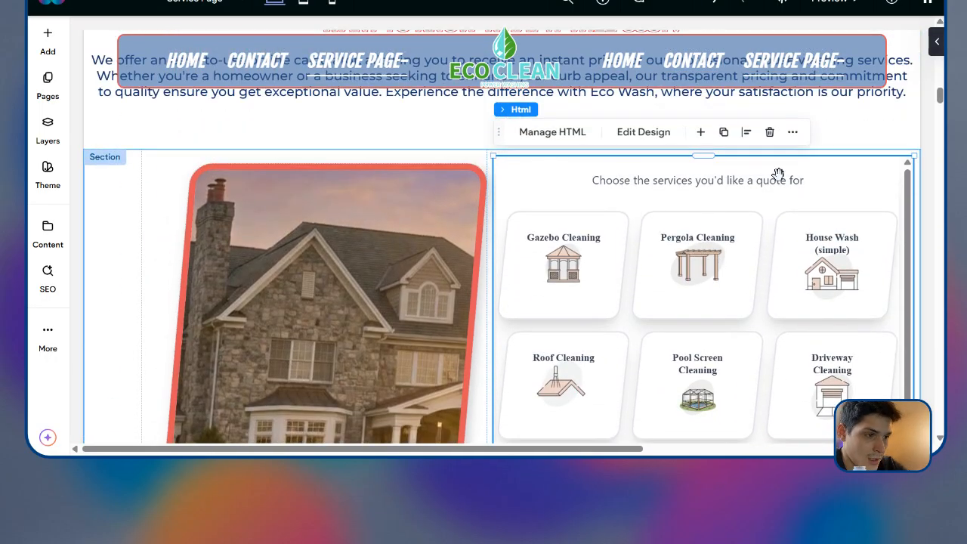
pyautogui.scroll(-1, 661, 186)
pyautogui.scroll(1, 563, 193)
pyautogui.scroll(-1, 705, 205)
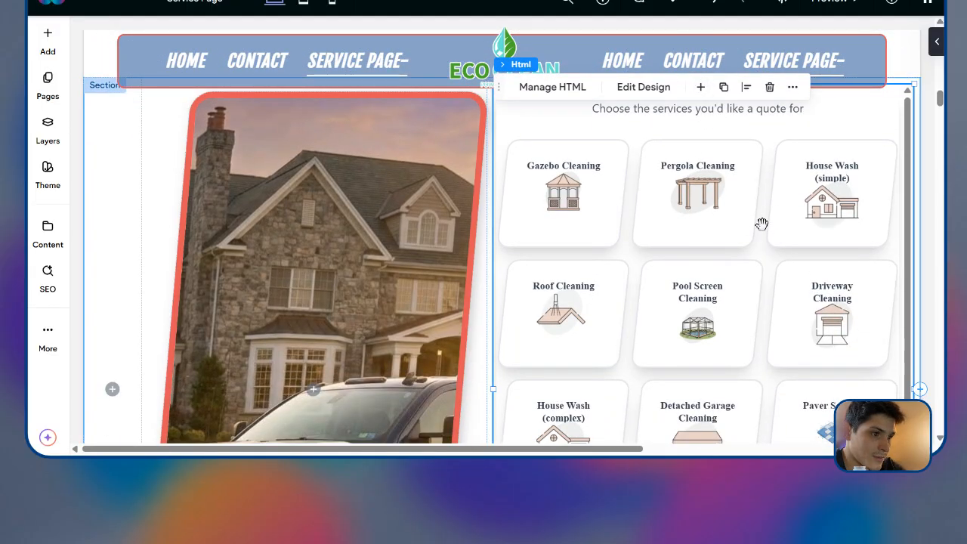
pyautogui.scroll(-1, 762, 223)
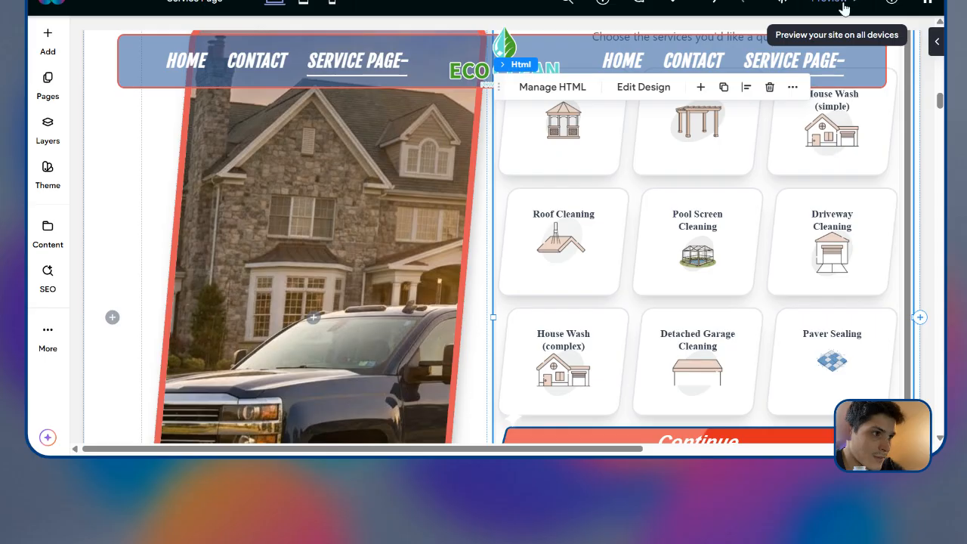
# Step: Preview the site and start a quote for Gazebo Cleaning and Pergola Cleaning in the embedded form
pyautogui.click(844, 9)
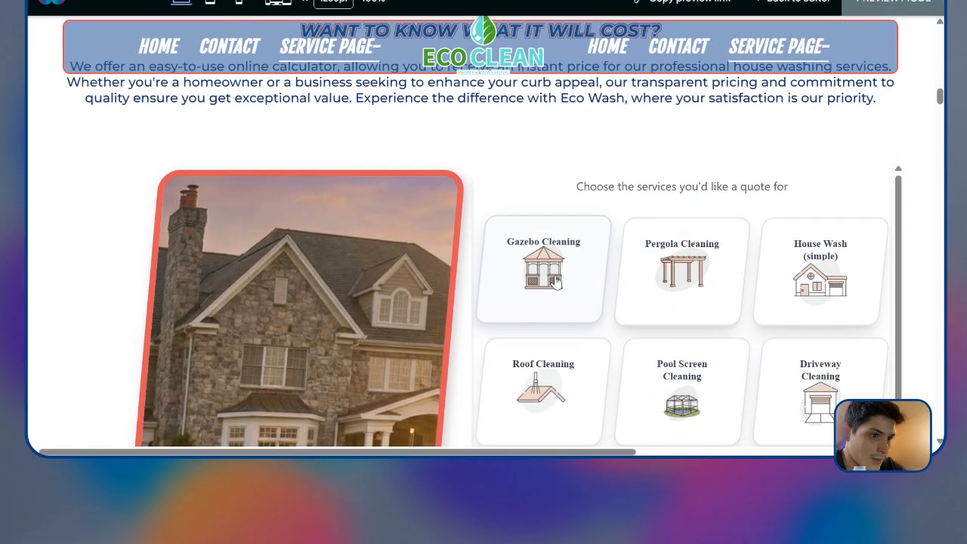
pyautogui.click(576, 257)
pyautogui.scroll(-1, 695, 204)
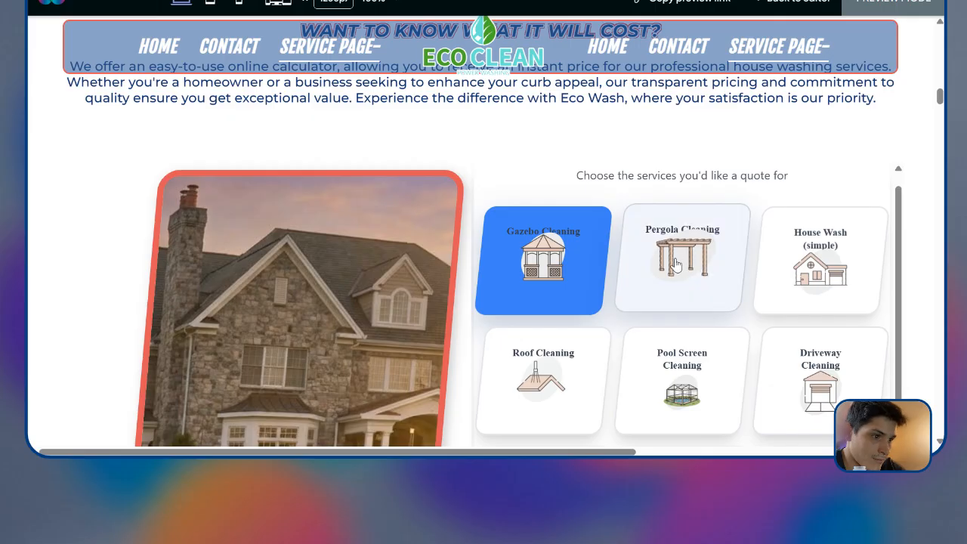
pyautogui.click(676, 264)
pyautogui.scroll(-3, 675, 303)
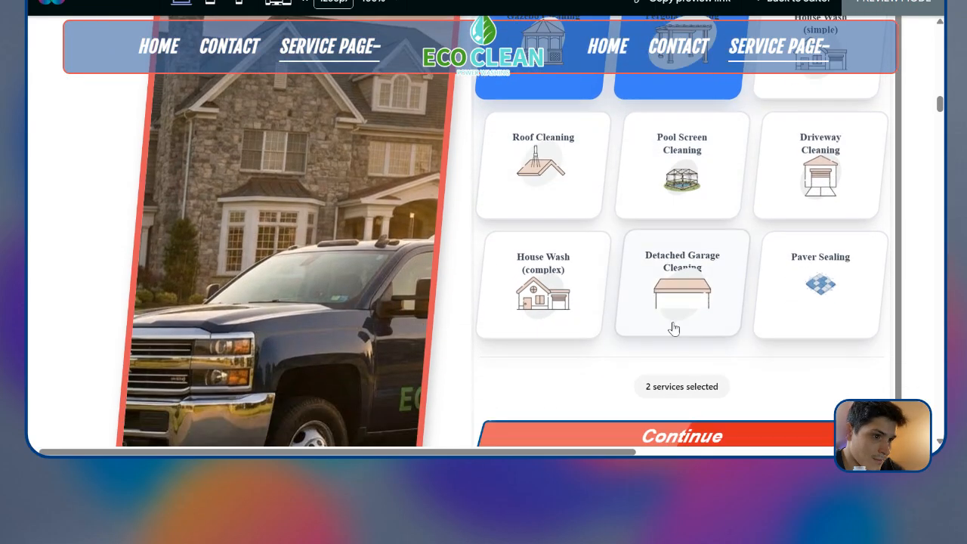
pyautogui.scroll(-1, 675, 317)
pyautogui.click(672, 362)
# Step: Test the gazebo size and material cards, ending with Large (200+ sq ft) and Metal selected
pyautogui.scroll(2, 674, 314)
pyautogui.click(534, 288)
pyautogui.click(749, 294)
pyautogui.scroll(-2, 680, 279)
pyautogui.click(612, 258)
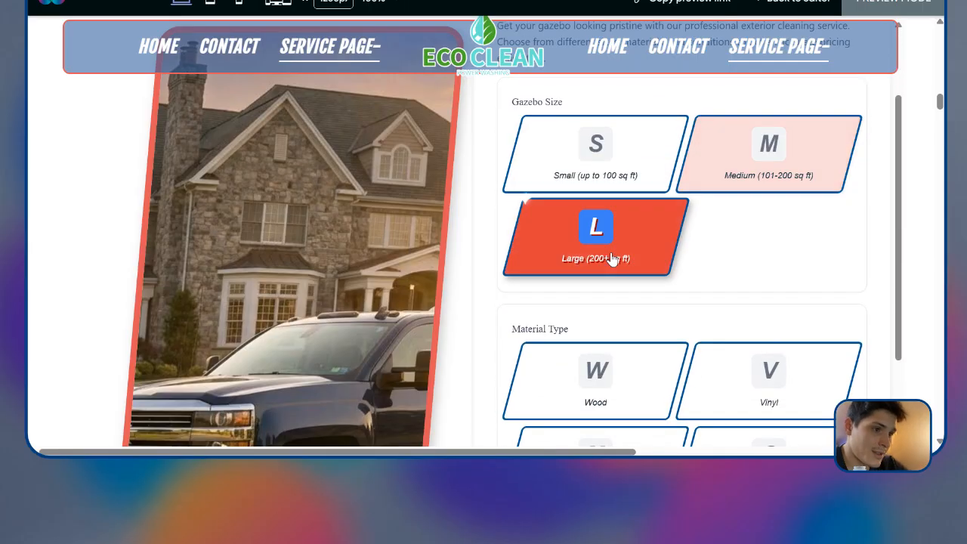
pyautogui.scroll(-1, 610, 279)
pyautogui.click(609, 295)
pyautogui.scroll(-1, 680, 257)
pyautogui.scroll(-1, 610, 238)
pyautogui.click(610, 237)
pyautogui.scroll(-1, 659, 216)
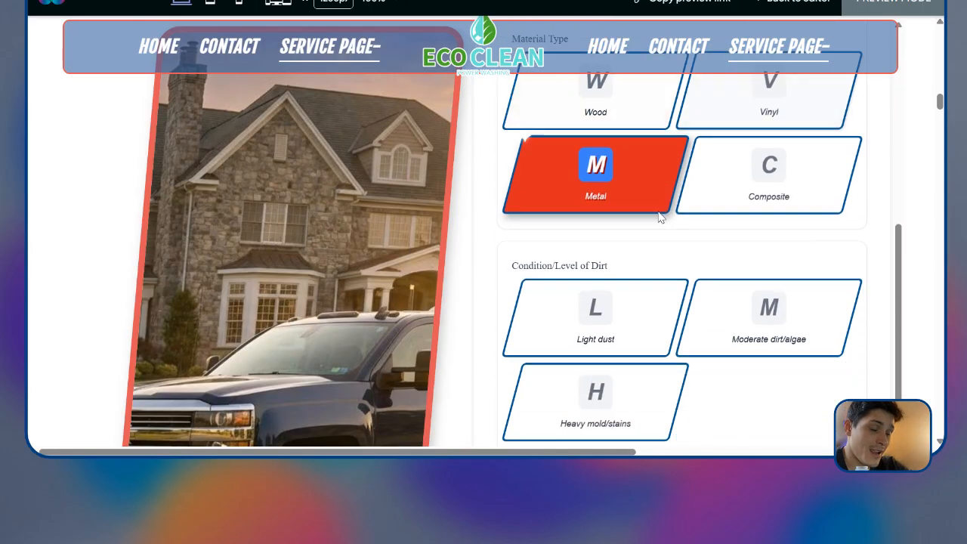
# Step: Answer the gazebo's dirt level question, then choose Simple flat/angled for the roof style and Easy ground-level for accessibility
pyautogui.scroll(-2, 660, 217)
pyautogui.click(625, 244)
pyautogui.click(615, 186)
pyautogui.click(736, 200)
pyautogui.scroll(-1, 734, 244)
pyautogui.click(669, 299)
pyautogui.scroll(-2, 652, 304)
pyautogui.scroll(-1, 635, 303)
pyautogui.click(619, 297)
pyautogui.scroll(-1, 641, 396)
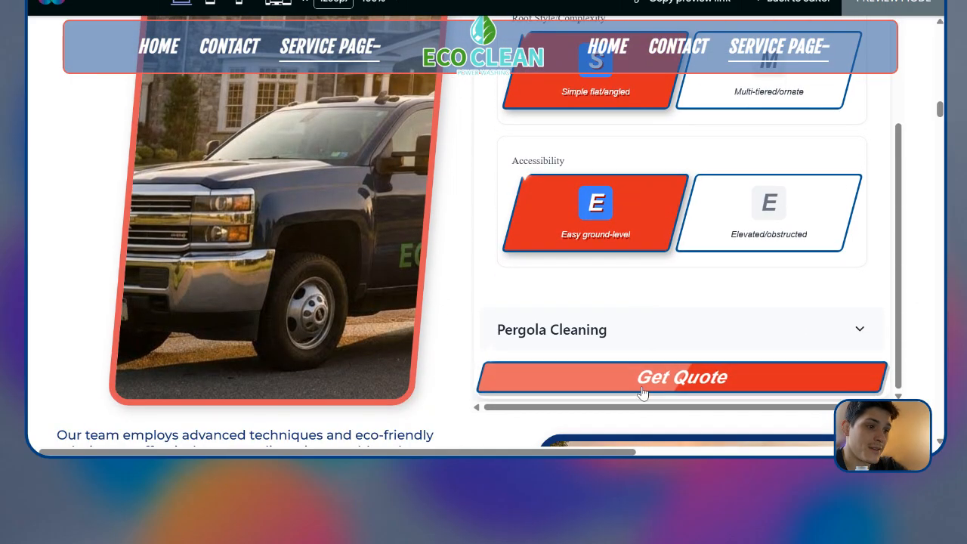
# Step: In the Pergola Cleaning questions, set the material to Vinyl and the condition to Light dirt, and choose a height/accessibility option
pyautogui.click(649, 327)
pyautogui.scroll(4, 643, 279)
pyautogui.click(596, 318)
pyautogui.click(586, 371)
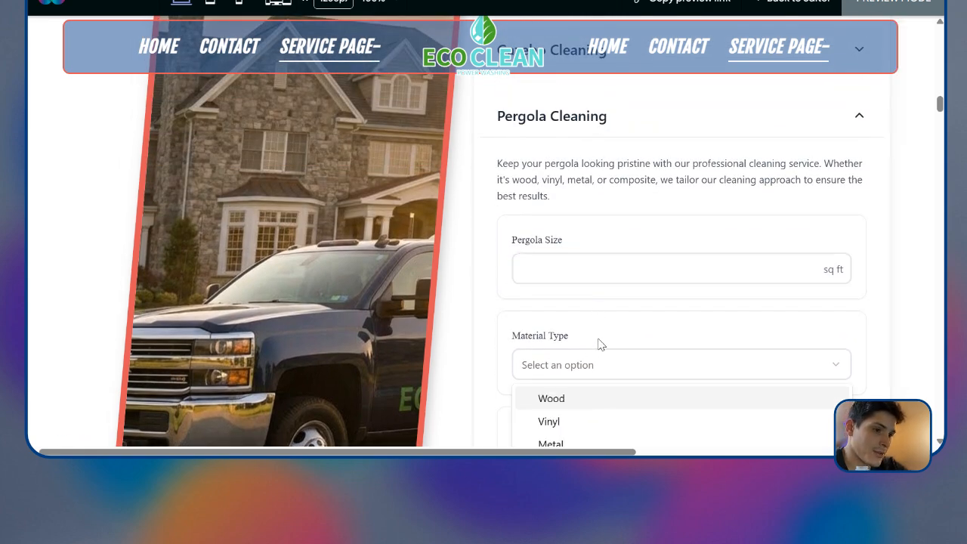
pyautogui.click(570, 416)
pyautogui.scroll(-1, 587, 309)
pyautogui.click(550, 361)
pyautogui.click(559, 394)
pyautogui.scroll(-1, 564, 416)
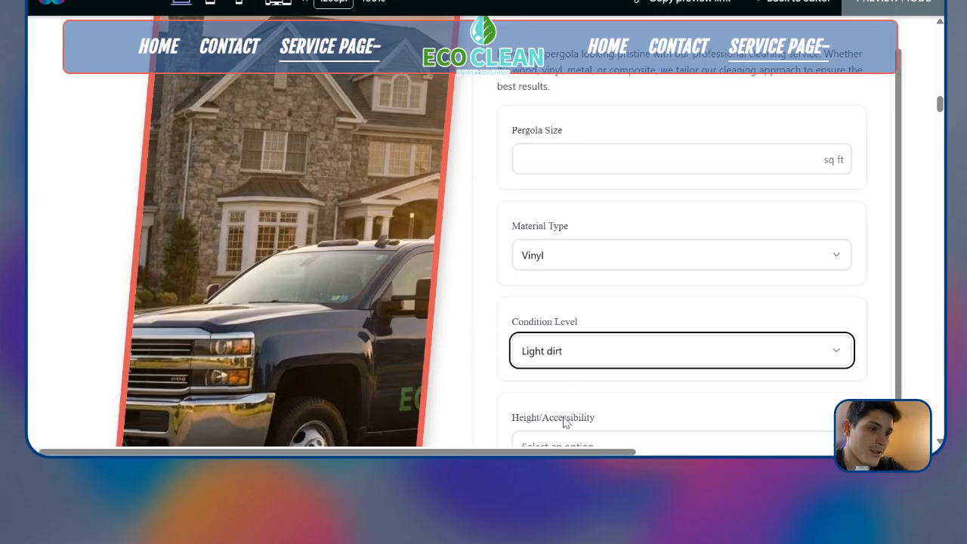
pyautogui.scroll(-2, 630, 286)
pyautogui.click(574, 385)
pyautogui.click(570, 418)
pyautogui.click(567, 107)
# Step: Request the quote, fill in the full name and email address fields, and submit the quote request
pyautogui.scroll(2, 580, 139)
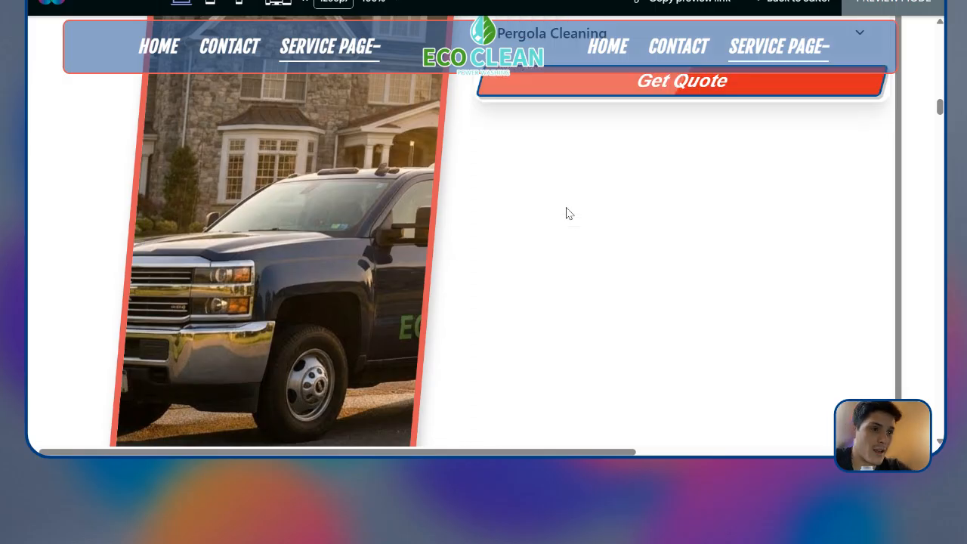
pyautogui.scroll(2, 572, 201)
pyautogui.click(600, 248)
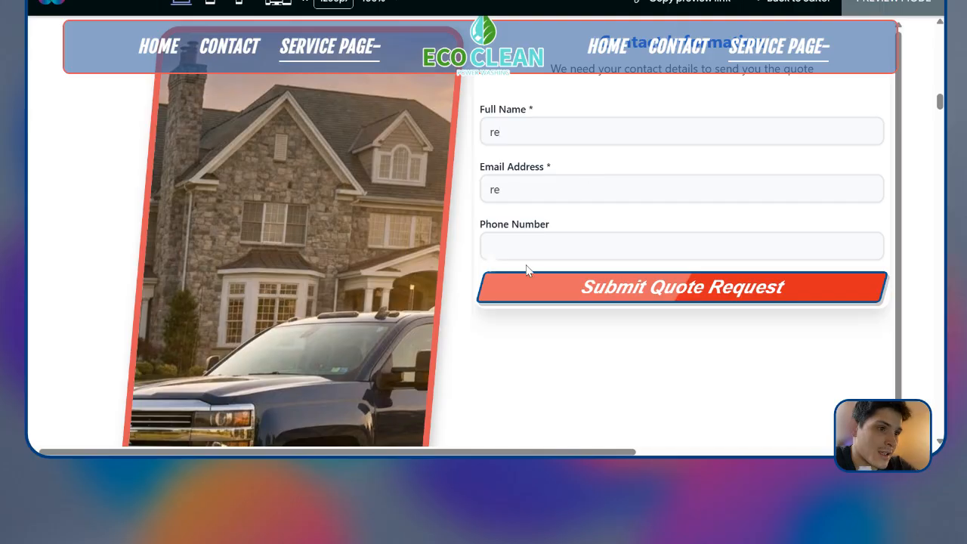
pyautogui.click(577, 285)
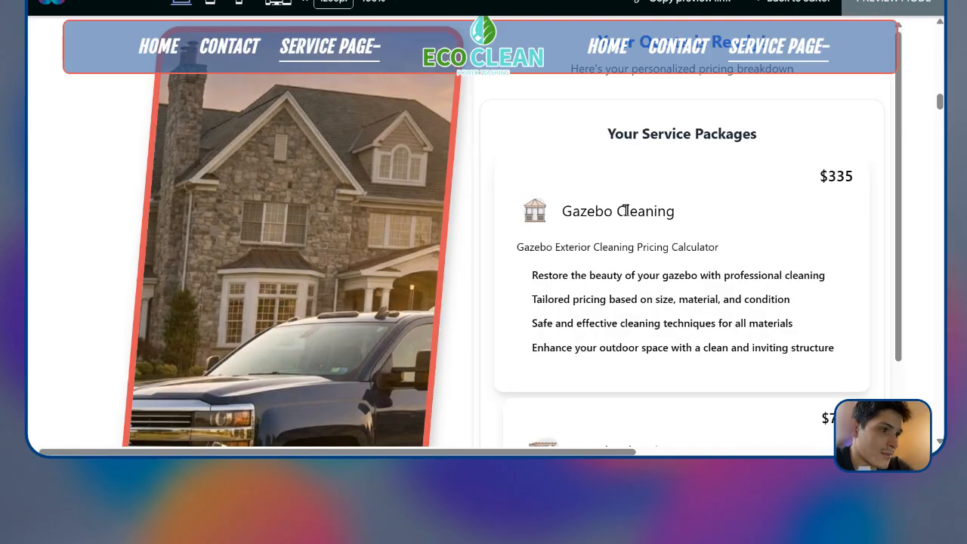
# Step: Examine the quote results in the preview, from the Service Packages cards through the Pricing Breakdown to the Schedule Service button
pyautogui.scroll(-10, 762, 195)
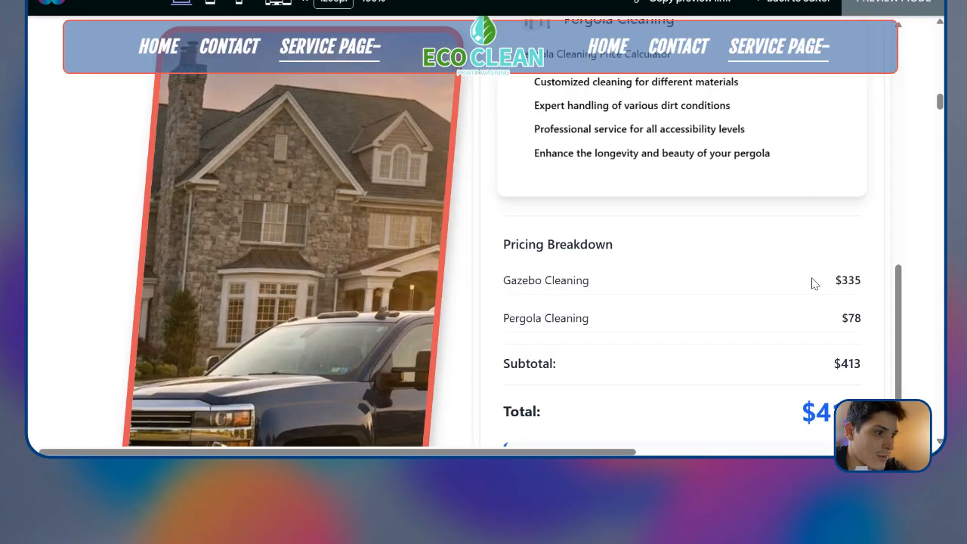
pyautogui.scroll(-5, 807, 303)
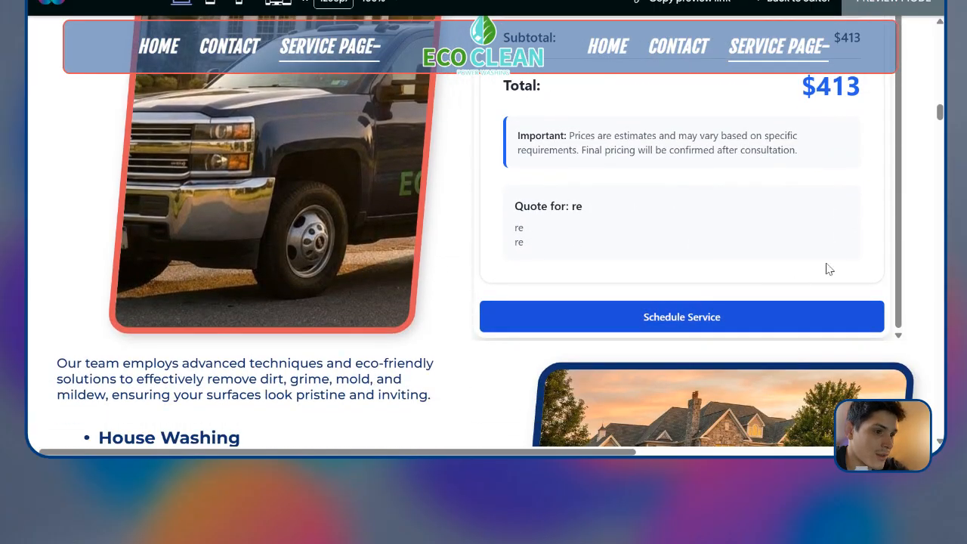
pyautogui.scroll(-1, 827, 320)
pyautogui.scroll(8, 866, 175)
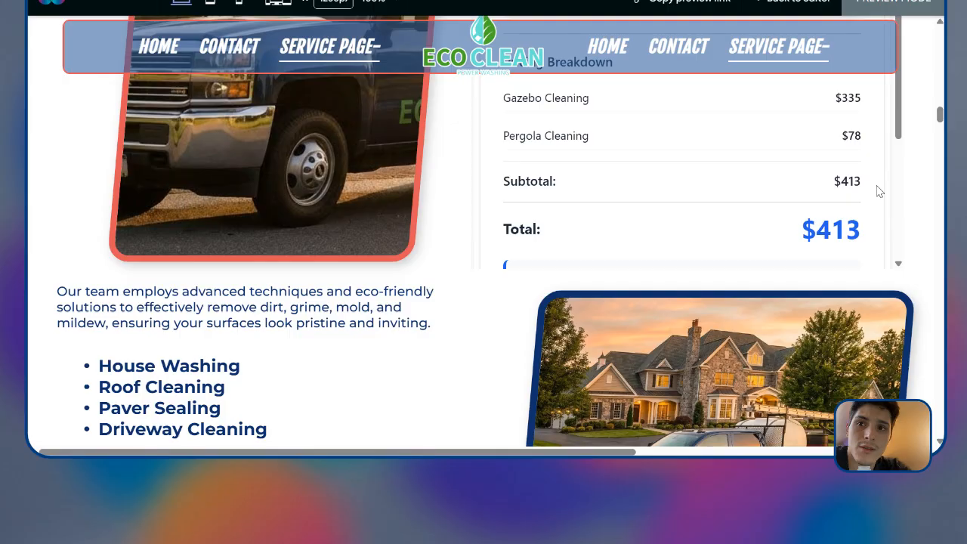
pyautogui.scroll(10, 881, 196)
pyautogui.scroll(-3, 833, 242)
pyautogui.scroll(-8, 774, 266)
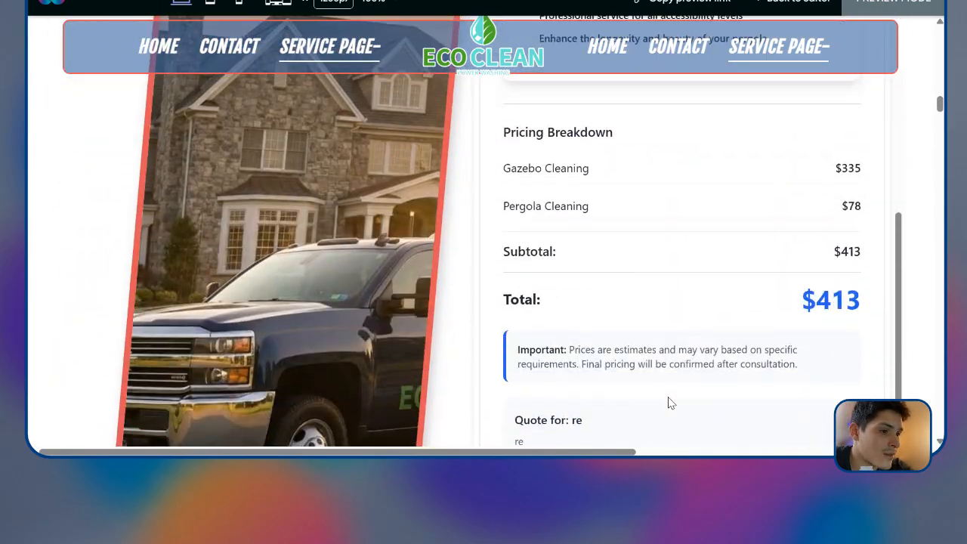
pyautogui.scroll(-5, 777, 341)
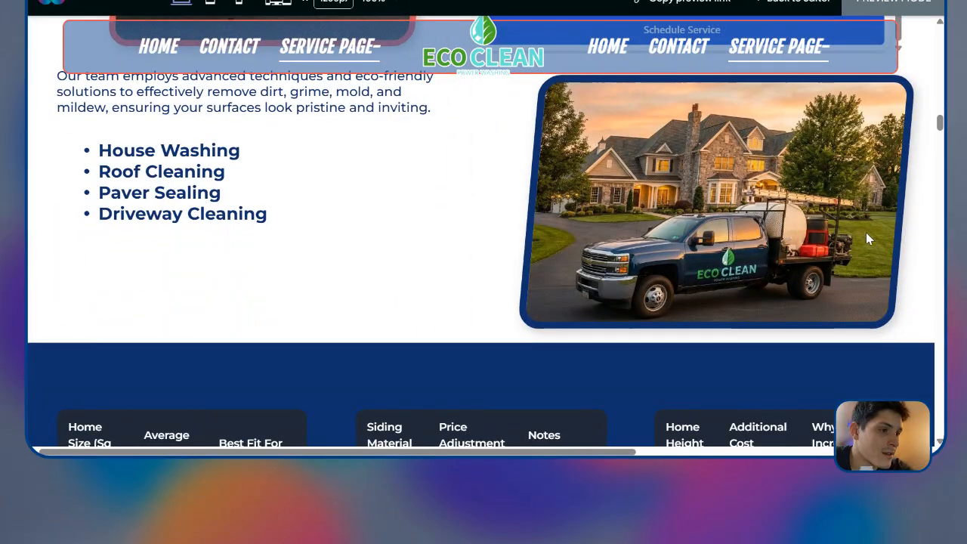
pyautogui.scroll(1, 457, 186)
pyautogui.scroll(10, 477, 186)
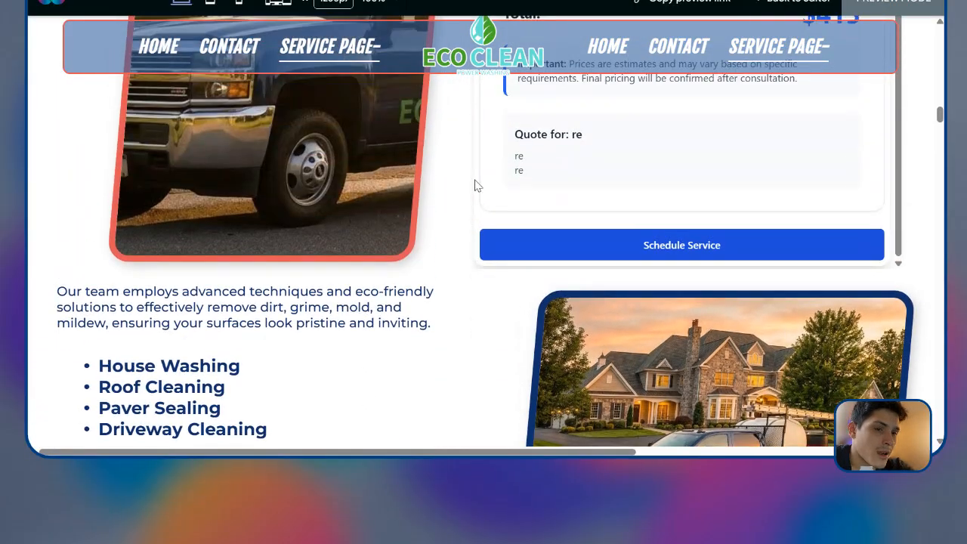
# Step: Review the rest of the previewed page, including the house washing pricing tables, cost breakdown text and Driveway Size and Material Type cards
pyautogui.scroll(15, 831, 217)
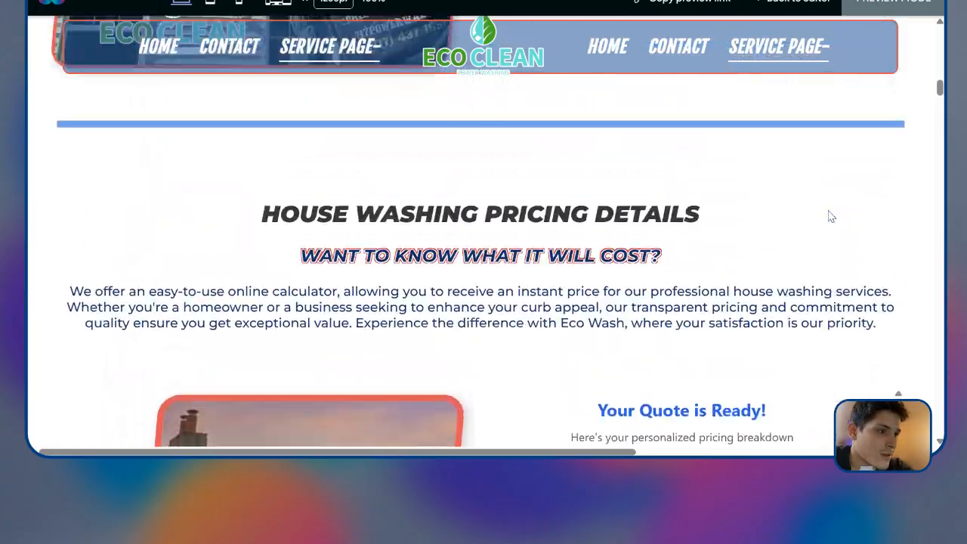
pyautogui.scroll(-20, 539, 155)
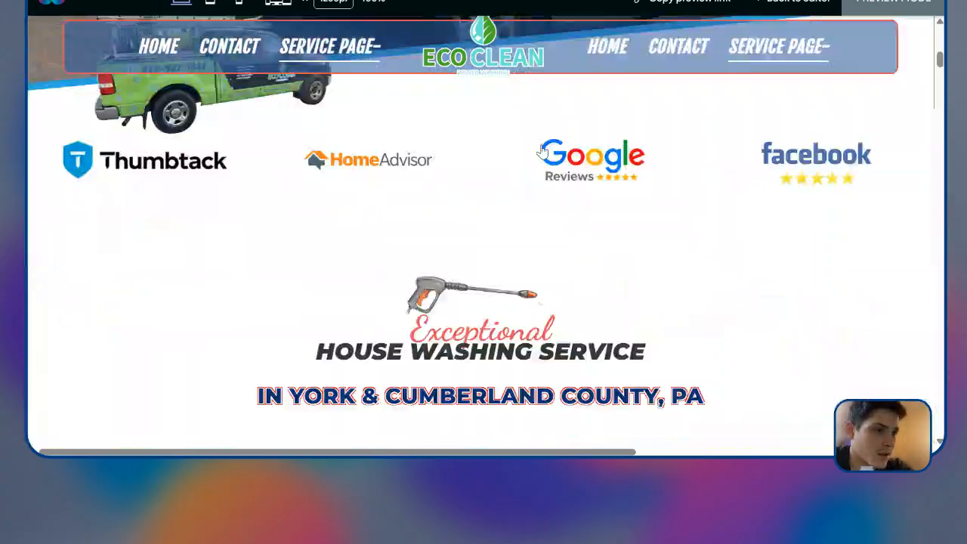
pyautogui.scroll(-10, 458, 240)
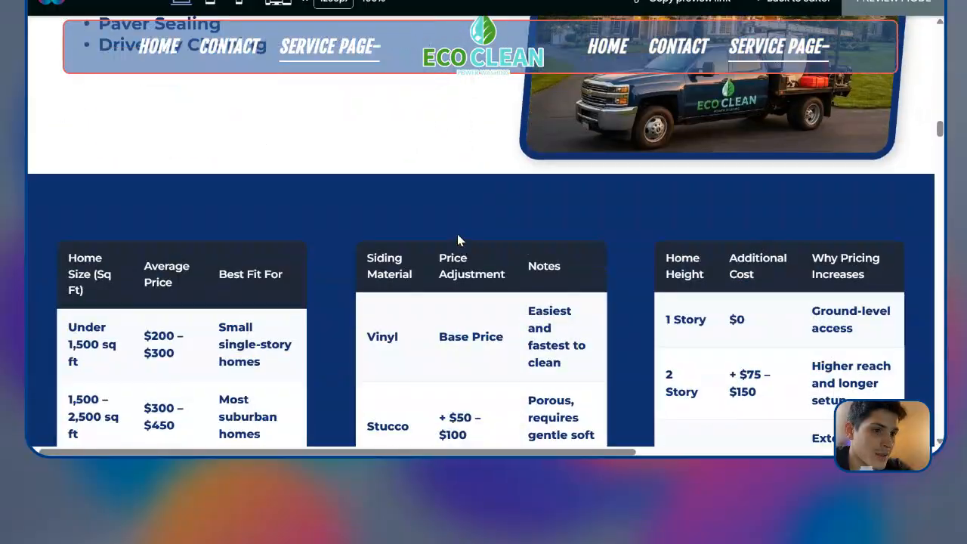
pyautogui.scroll(-5, 217, 153)
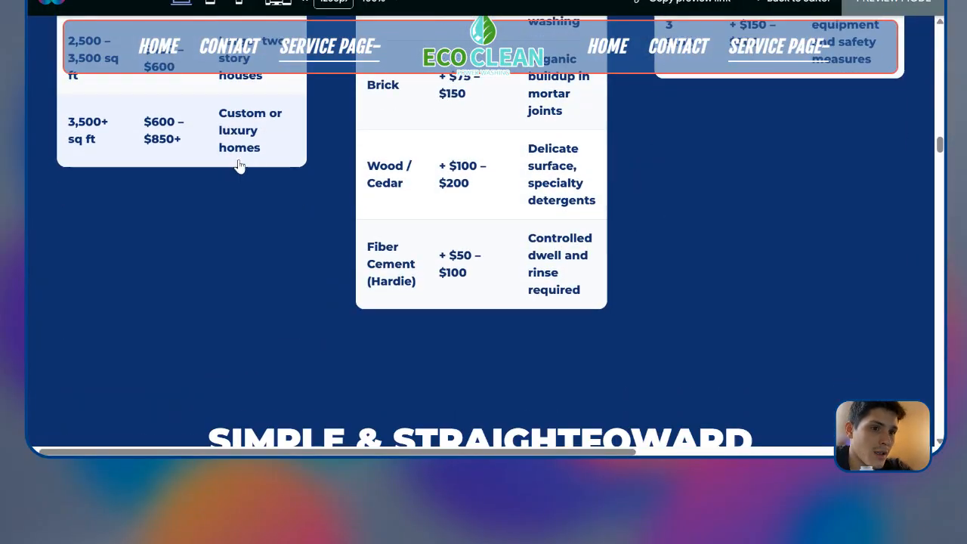
pyautogui.scroll(-5, 378, 165)
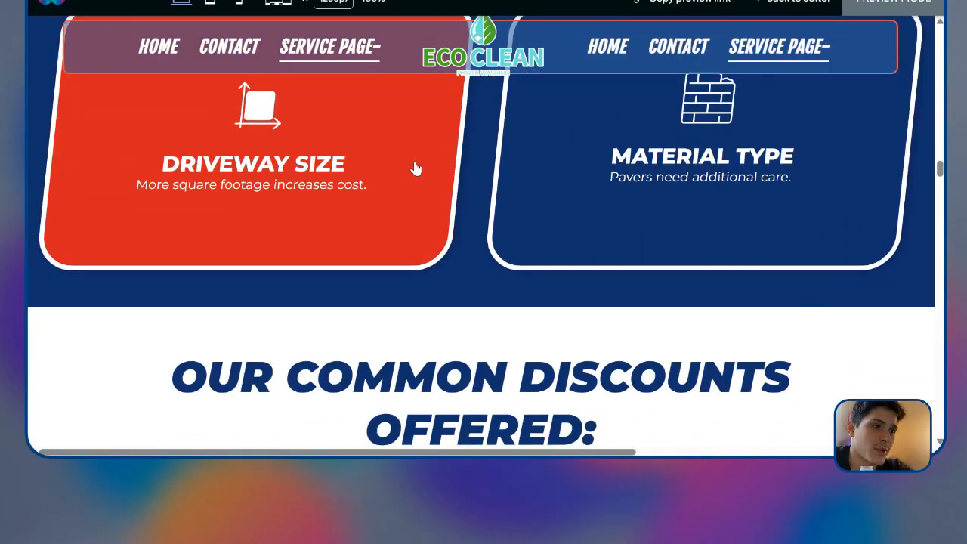
pyautogui.scroll(4, 460, 166)
pyautogui.scroll(1, 295, 182)
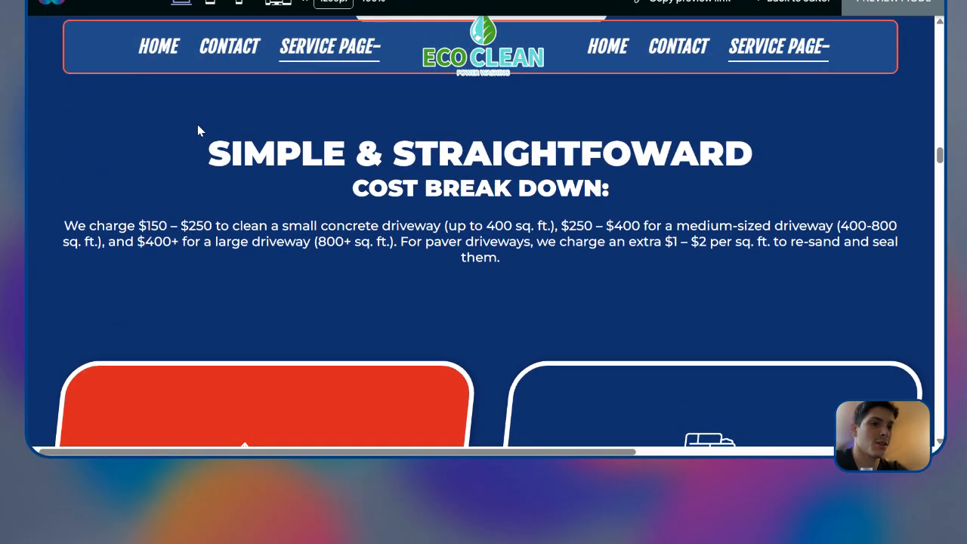
pyautogui.moveTo(199, 129); pyautogui.dragTo(555, 259)
pyautogui.click(572, 249)
pyautogui.scroll(15, 560, 272)
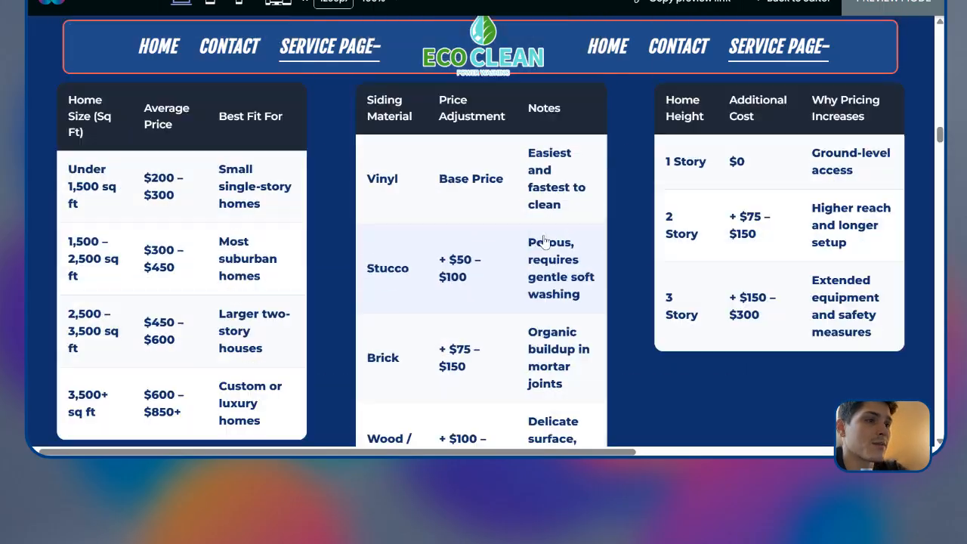
pyautogui.scroll(5, 560, 239)
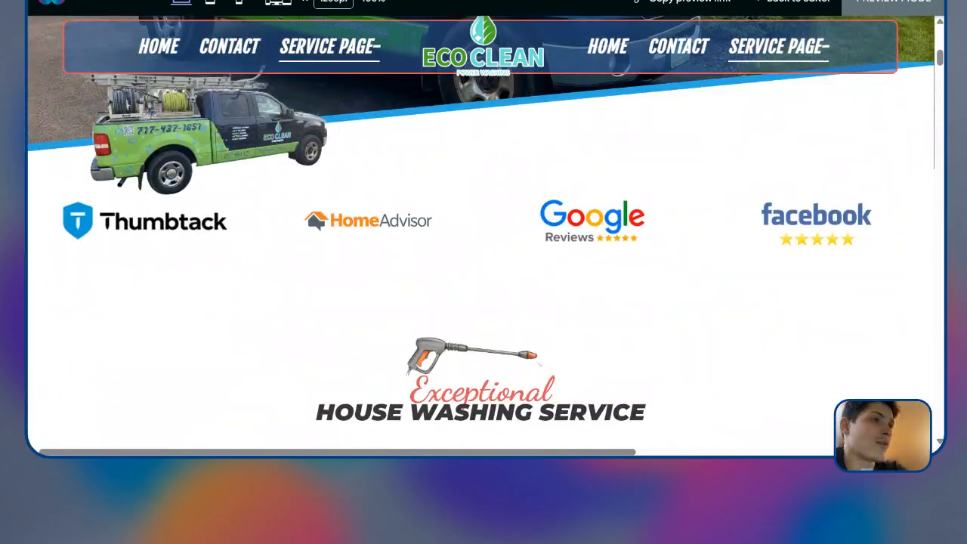
# Step: Return to the editor and open the AI paragraph writer for the driveway pricing text under the Cost Break Down heading
pyautogui.click(782, 9)
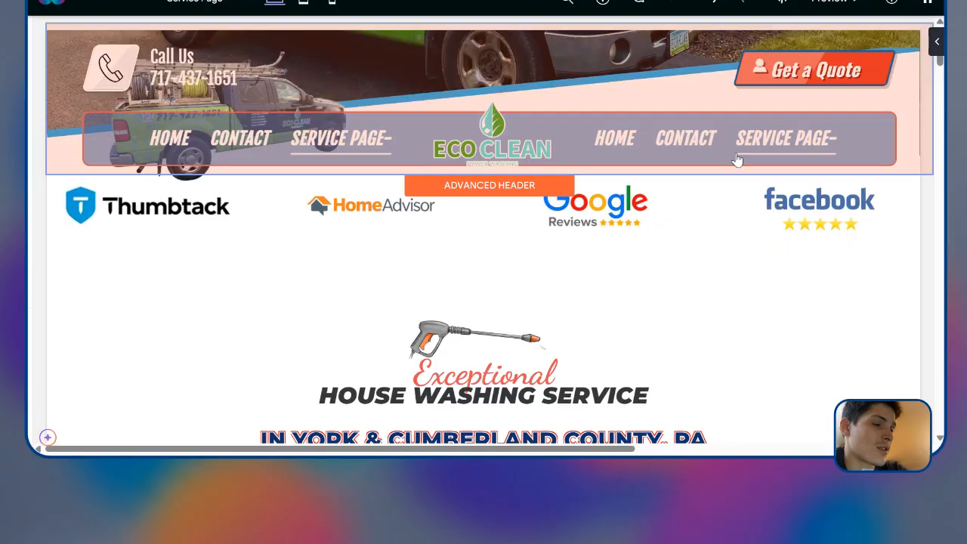
pyautogui.scroll(-15, 581, 261)
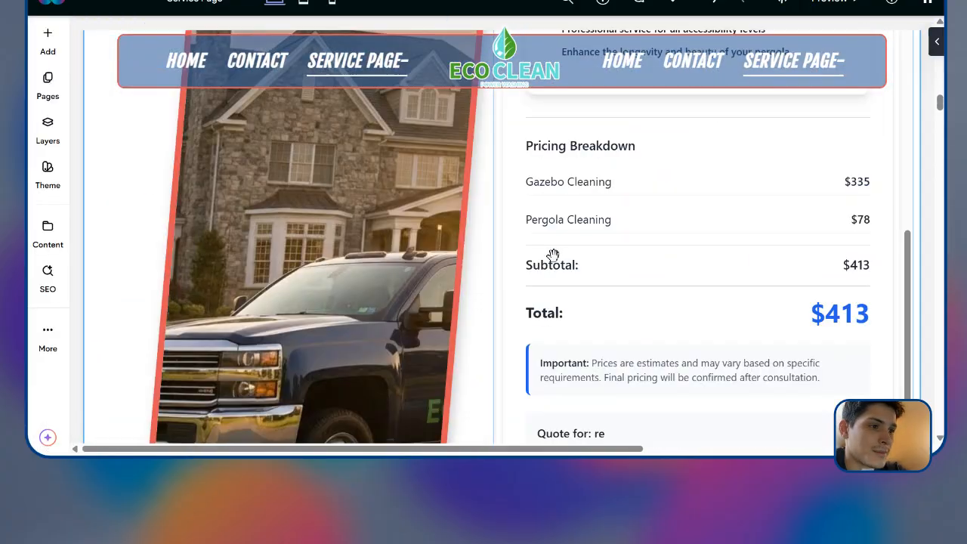
pyautogui.scroll(-4, 535, 235)
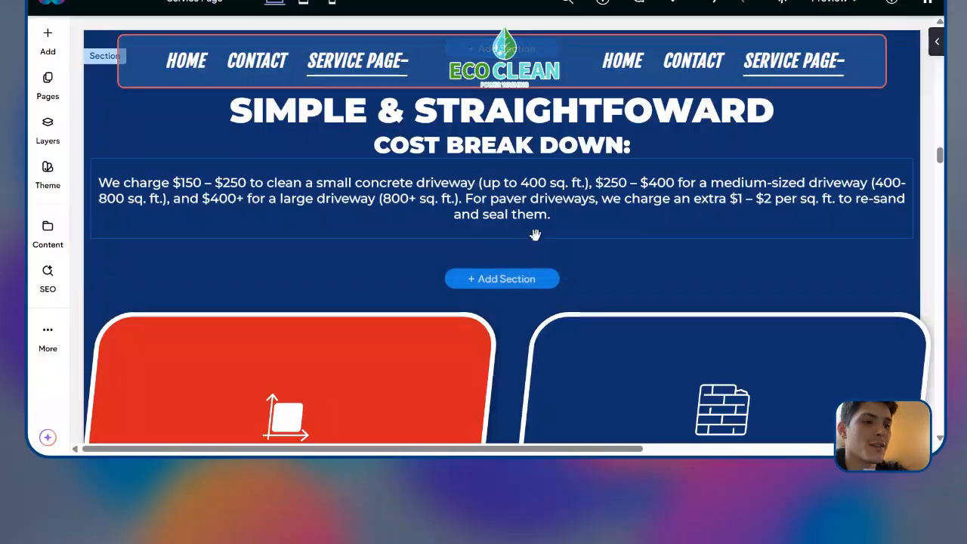
pyautogui.click(451, 194)
pyautogui.doubleClick(451, 194)
pyautogui.click(140, 134)
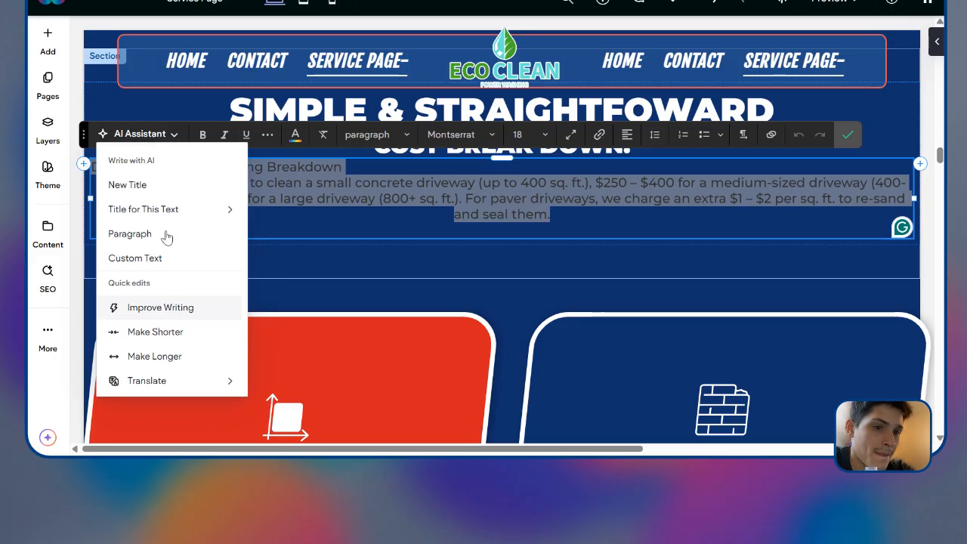
pyautogui.click(166, 235)
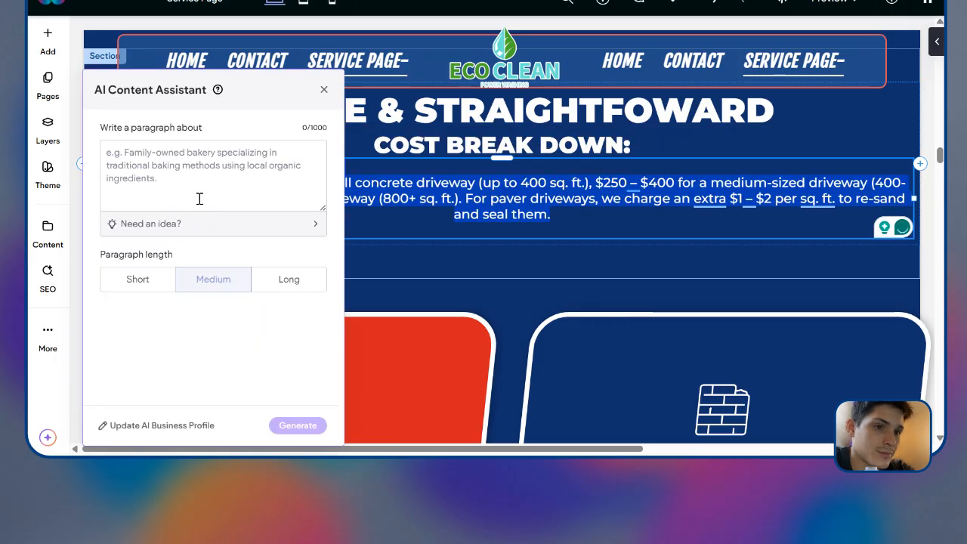
# Step: Generate a medium-length paragraph about the details that affect the price of house washing, and replace the driveway pricing text with it
pyautogui.click(200, 181)
pyautogui.write('write about the detail')
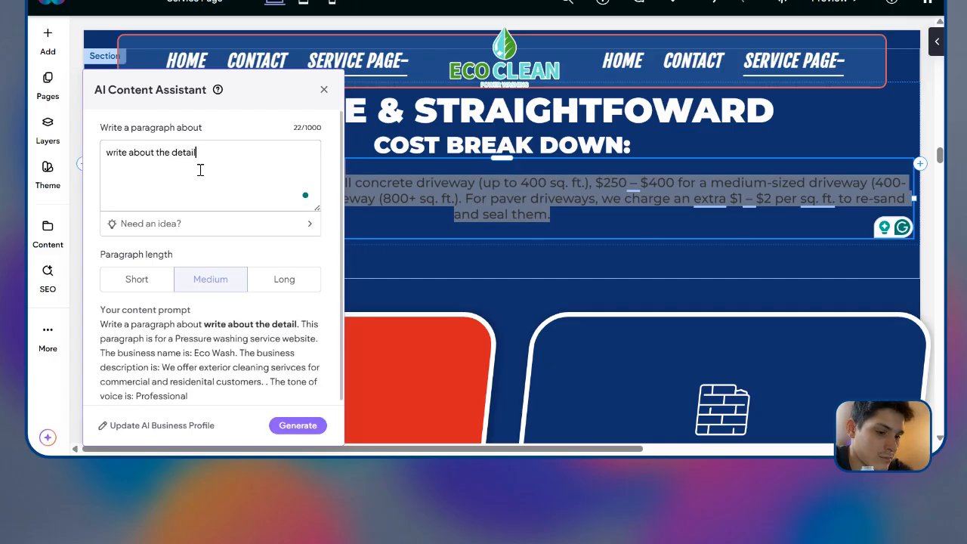
pyautogui.write('s that ef')
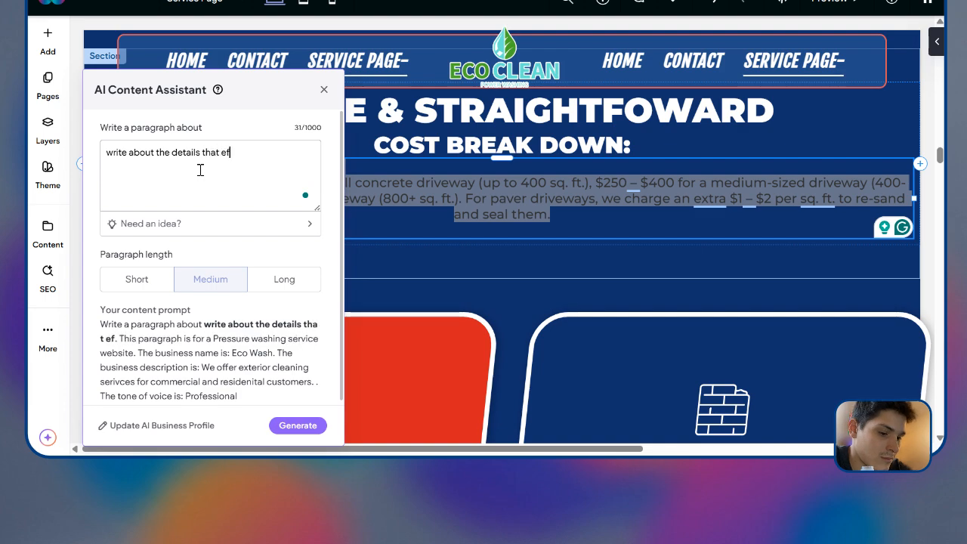
pyautogui.write('fect the price of')
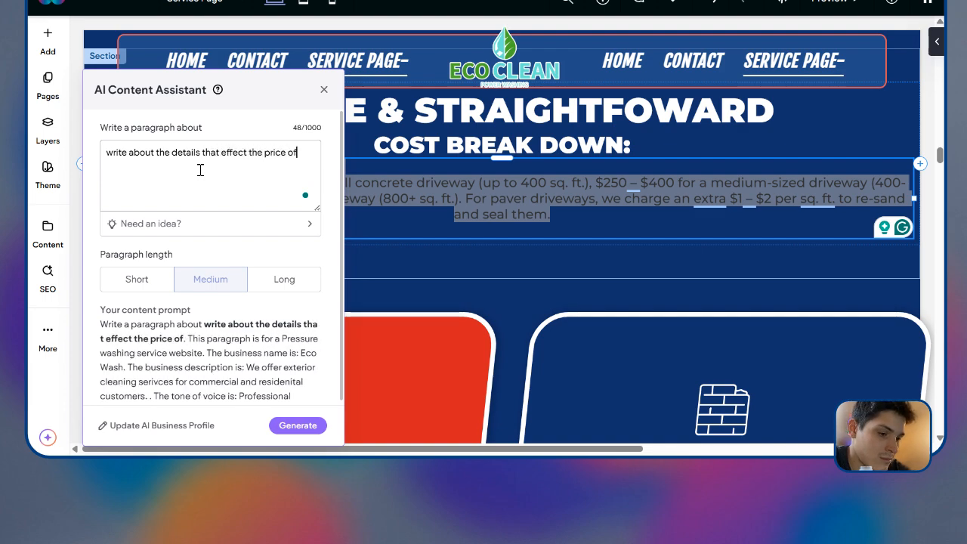
pyautogui.write(' house washingi')
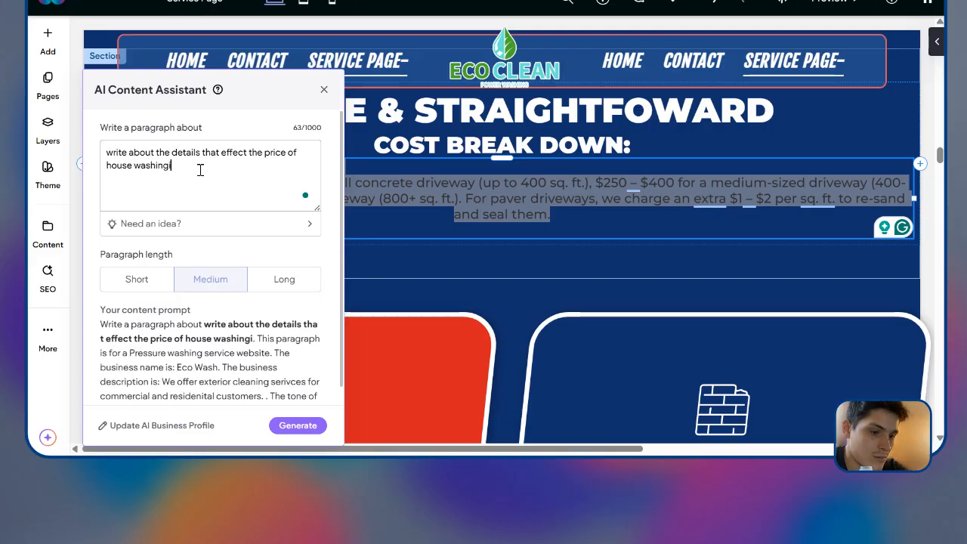
pyautogui.click(309, 426)
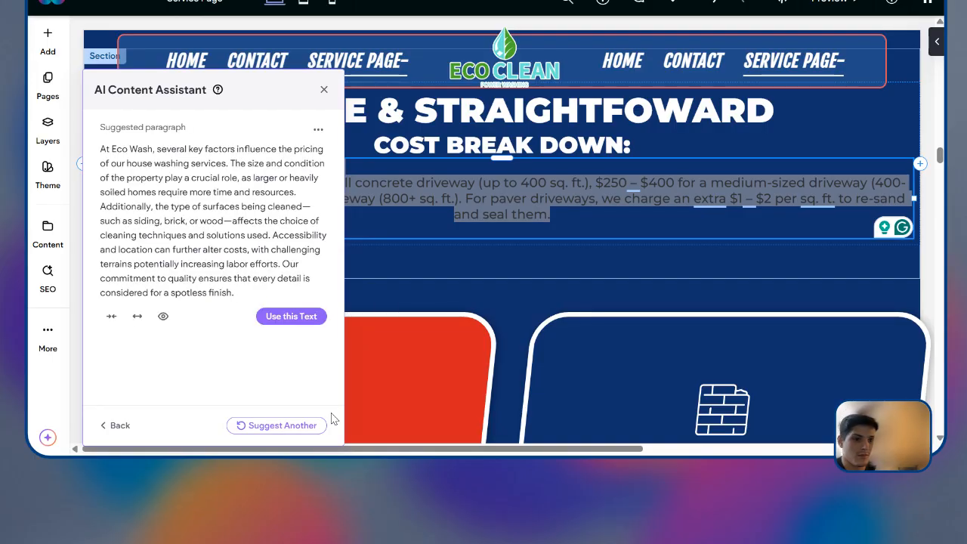
pyautogui.click(292, 317)
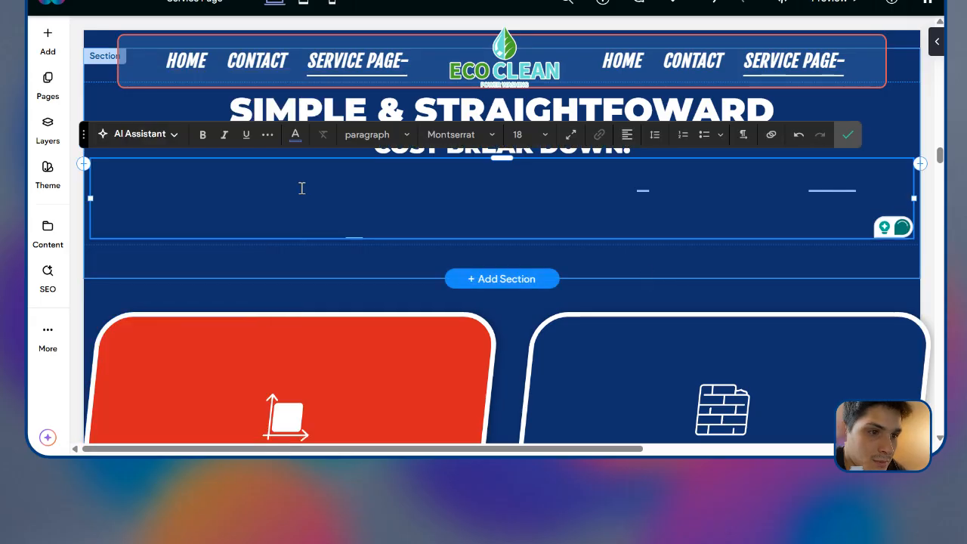
# Step: Format the generated paragraph as white, centred text and shorten its opening "At Eco Wash, several" to "Several"
pyautogui.click(295, 134)
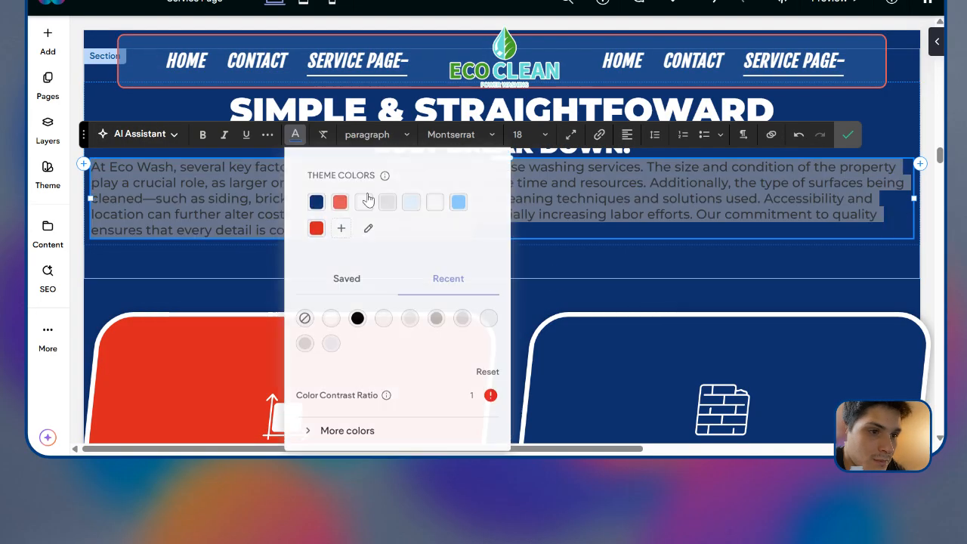
pyautogui.click(628, 136)
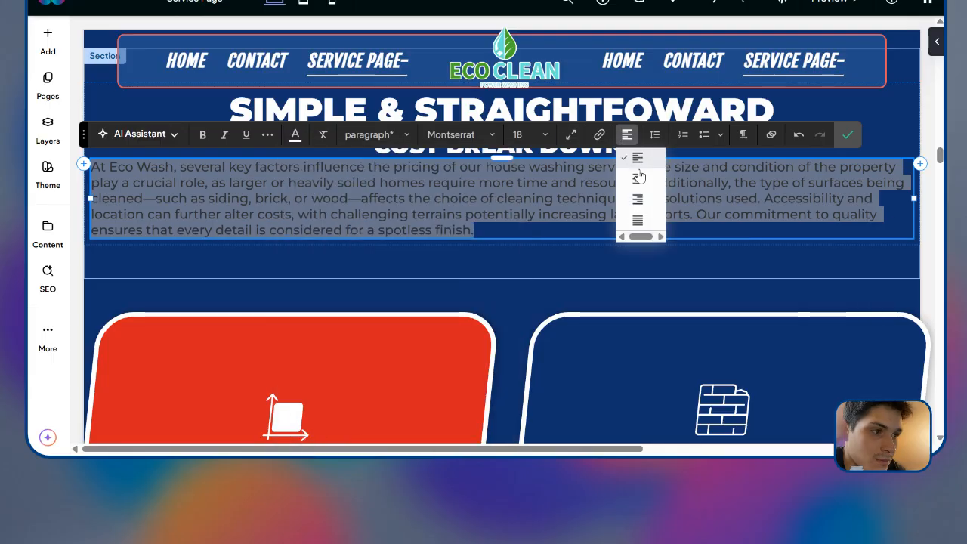
pyautogui.click(627, 179)
pyautogui.click(593, 198)
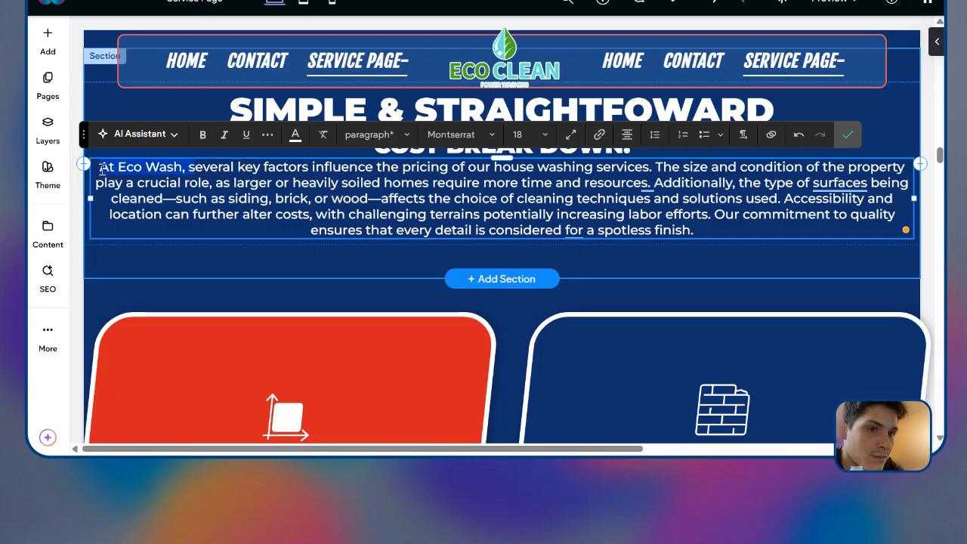
pyautogui.write('S')
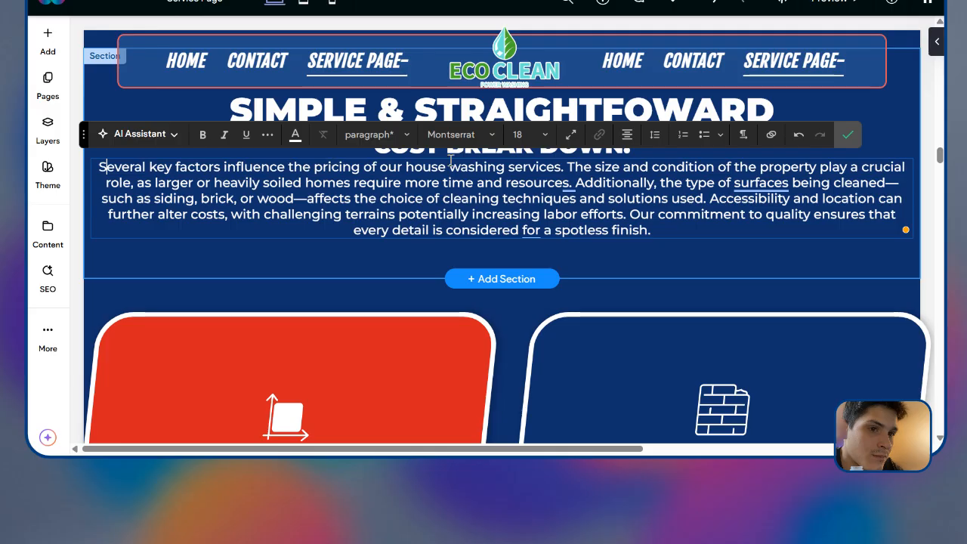
pyautogui.click(847, 138)
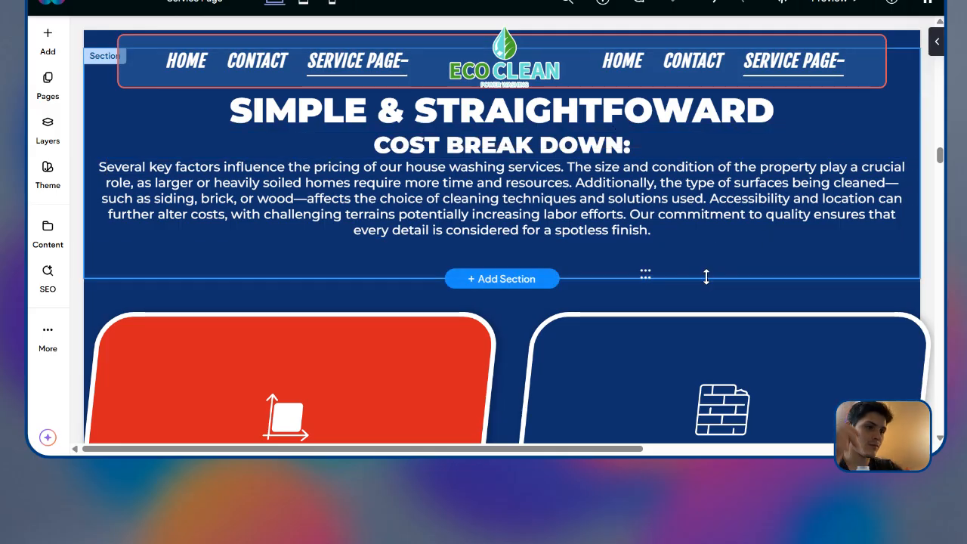
# Step: Replace the Driveway Size title on the red card with HOUSE SQFT
pyautogui.scroll(-3, 711, 268)
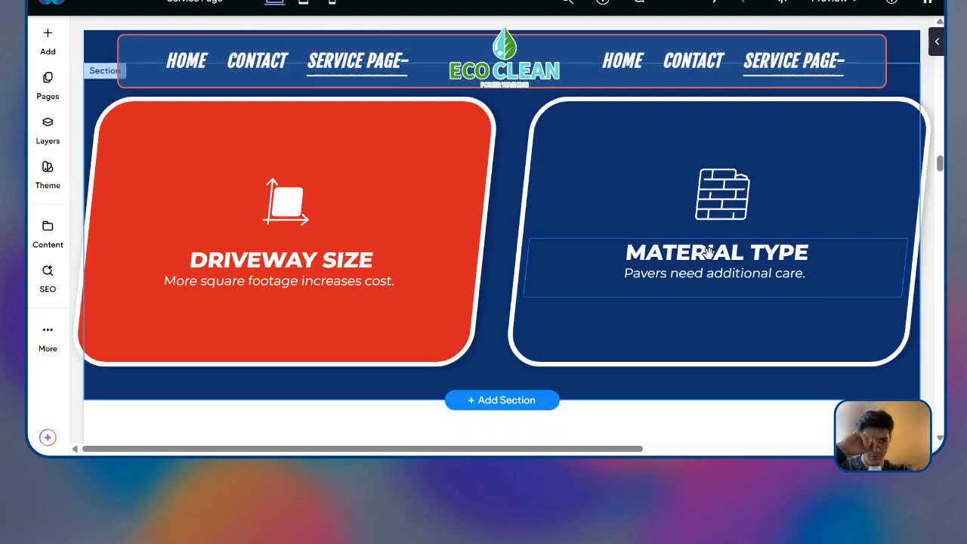
pyautogui.scroll(-1, 686, 237)
pyautogui.scroll(1, 667, 218)
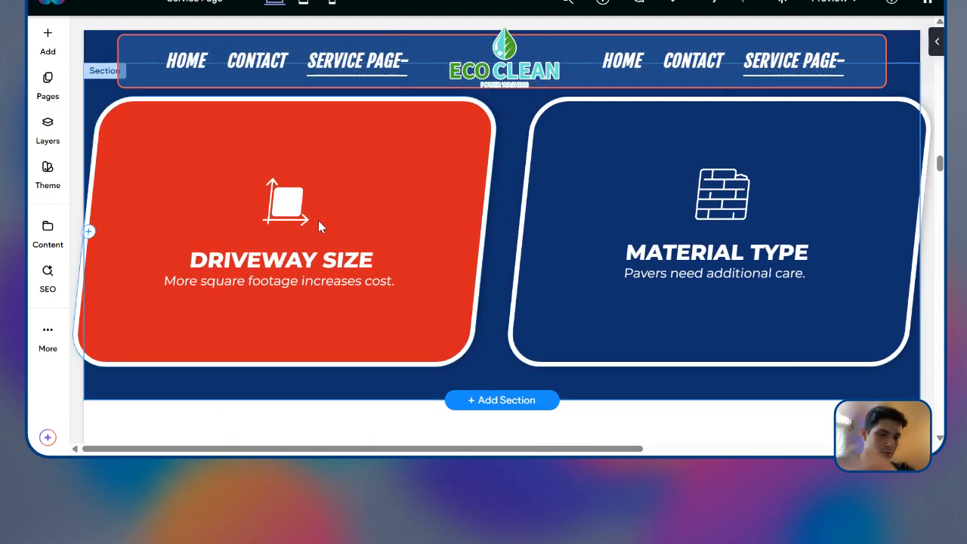
pyautogui.click(313, 258)
pyautogui.tripleClick(276, 261)
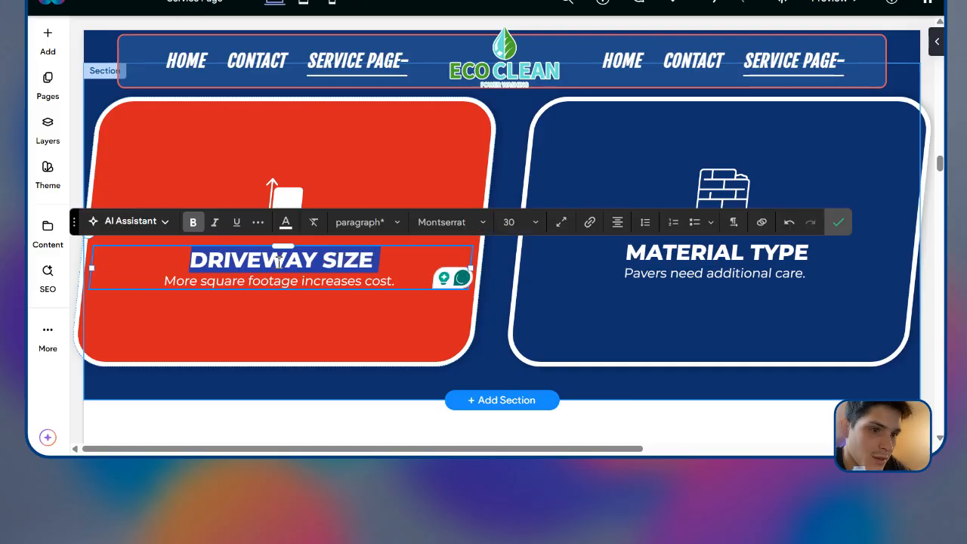
pyautogui.write('H')
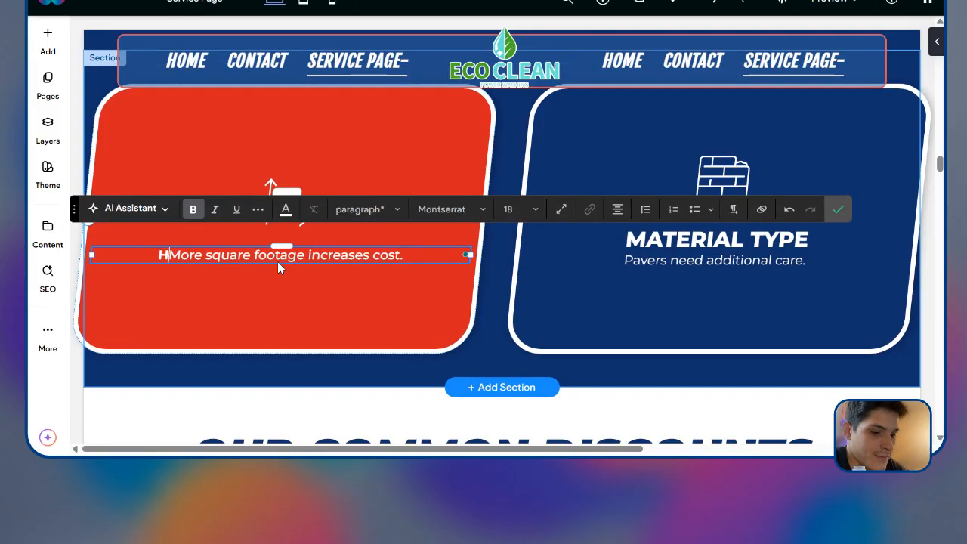
pyautogui.hotkey('ctrl', 'z')
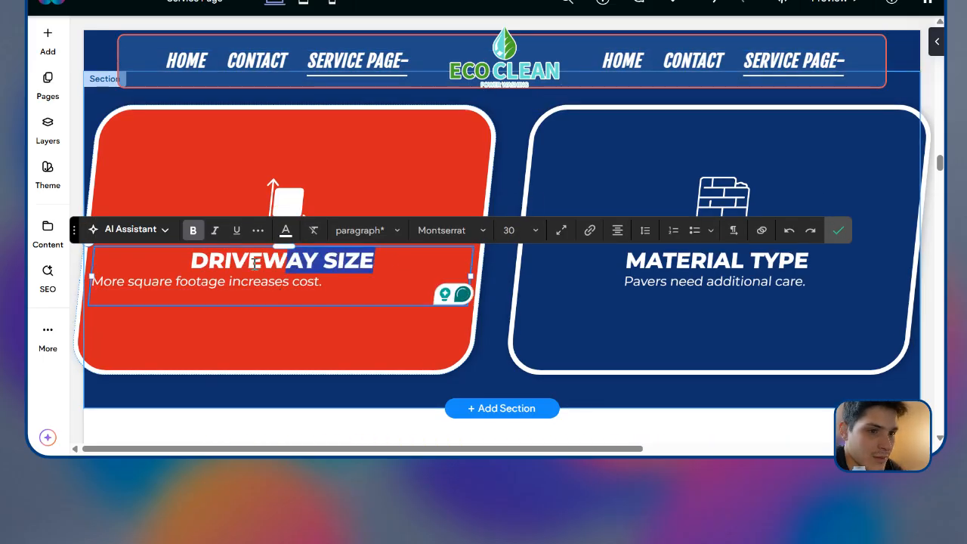
pyautogui.write('HOUSE SQFT')
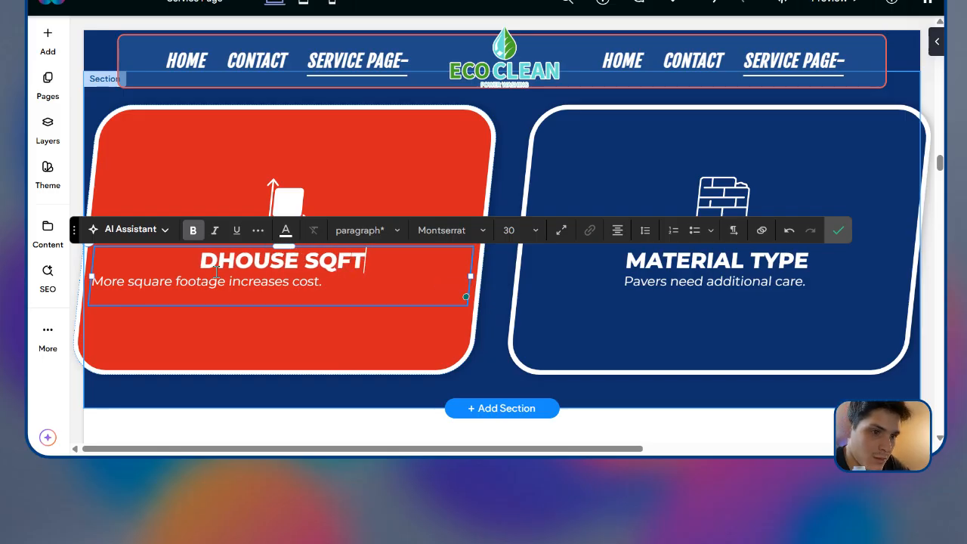
# Step: Centre the square footage description on the red card and remove the stray D in front of its HOUSE SQFT title
pyautogui.tripleClick(105, 279)
pyautogui.click(618, 230)
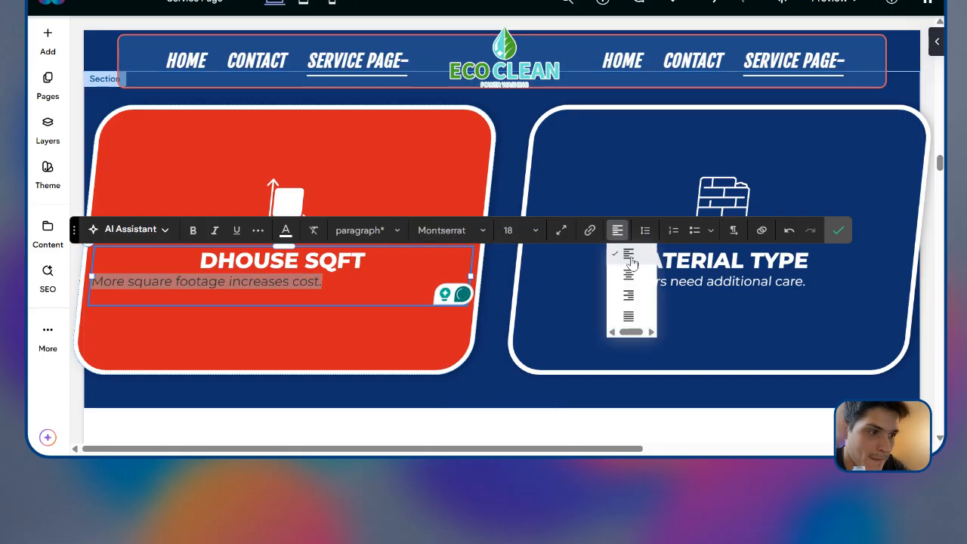
pyautogui.click(630, 277)
pyautogui.click(225, 262)
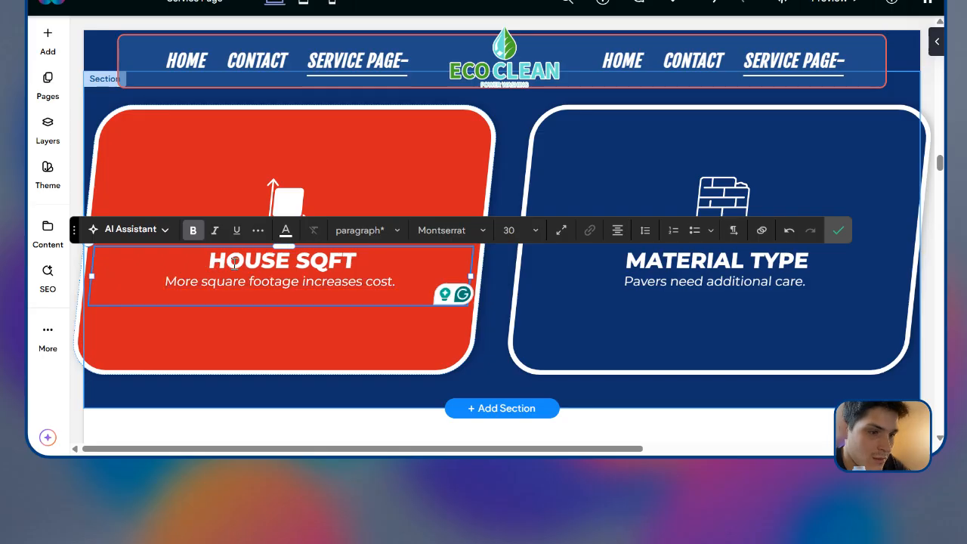
pyautogui.click(839, 233)
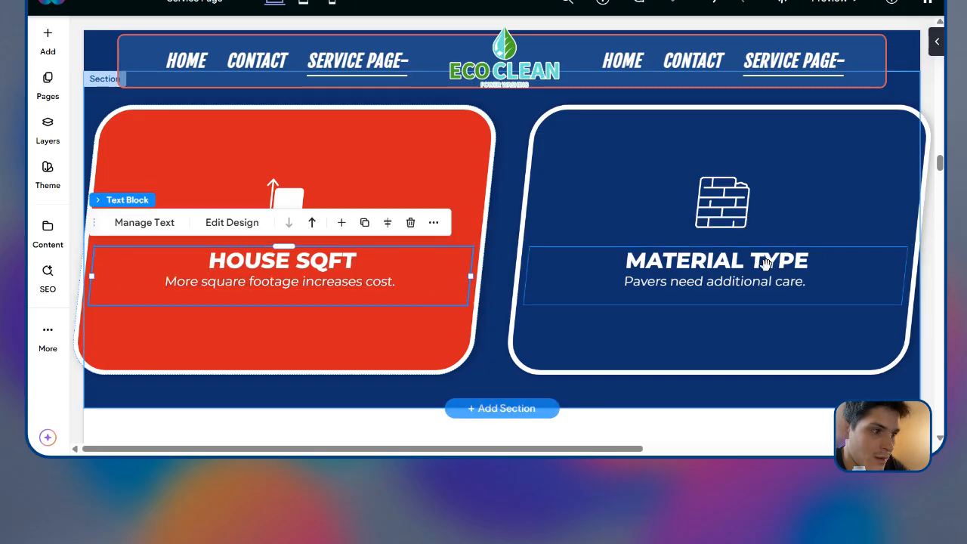
# Step: Replace the pavers description on the Material Type card with "Type of siding"
pyautogui.click(711, 282)
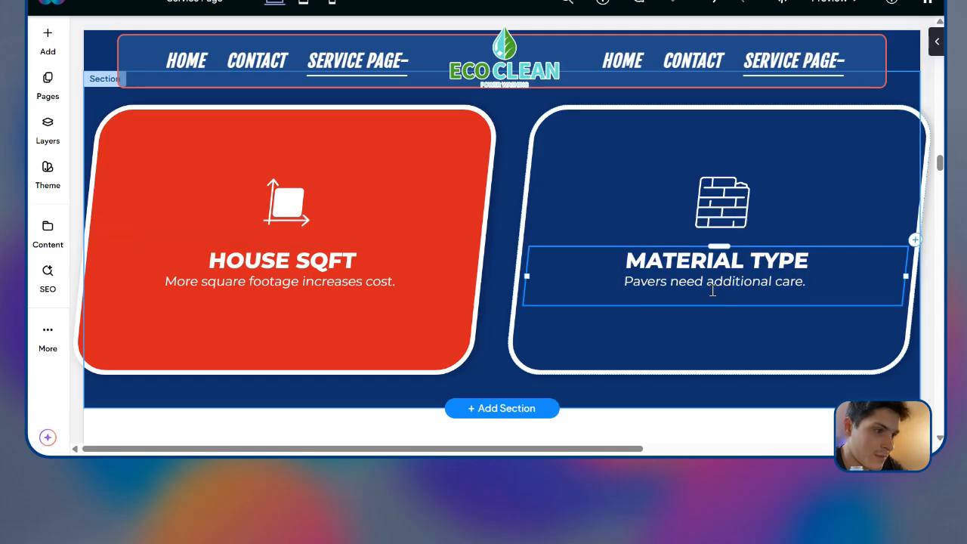
pyautogui.click(715, 281)
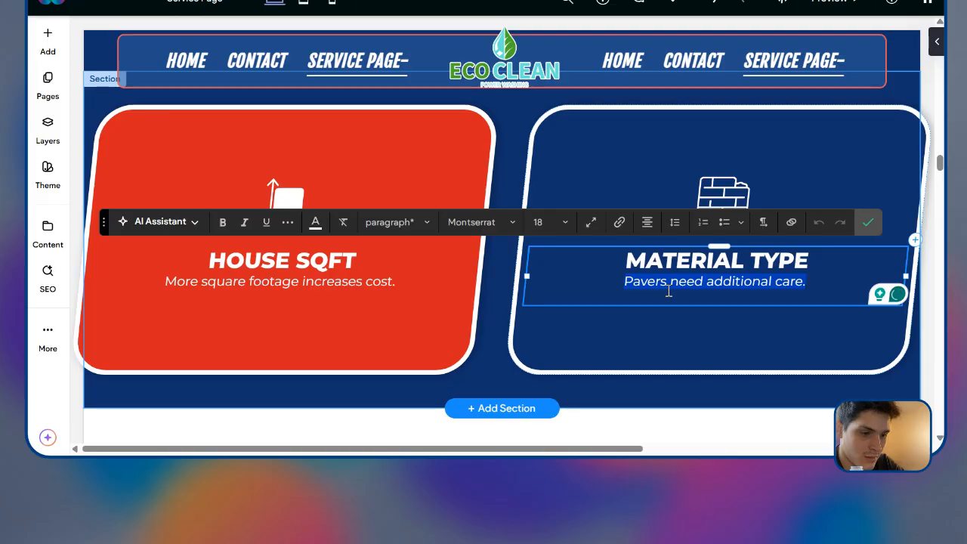
pyautogui.write('Tpye of siding')
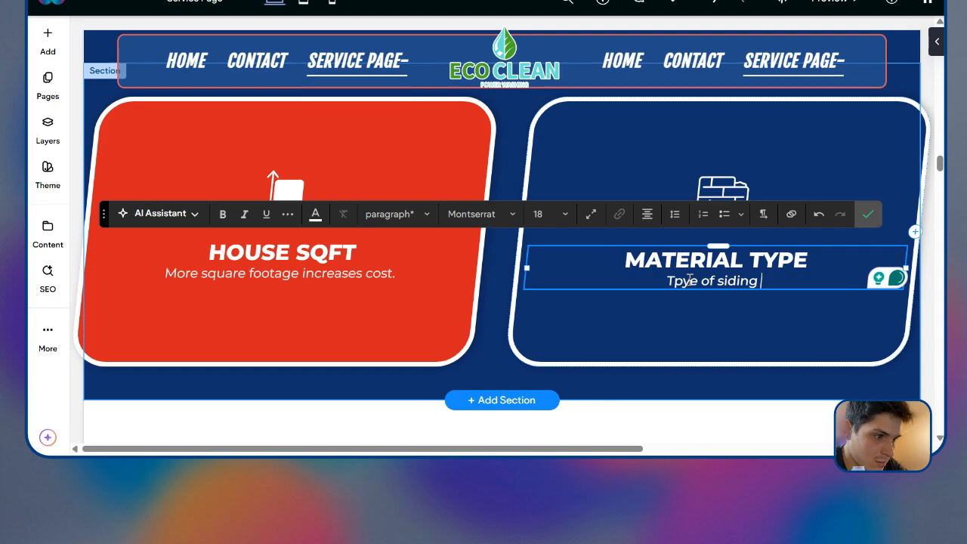
pyautogui.doubleClick(686, 280)
pyautogui.write('Type')
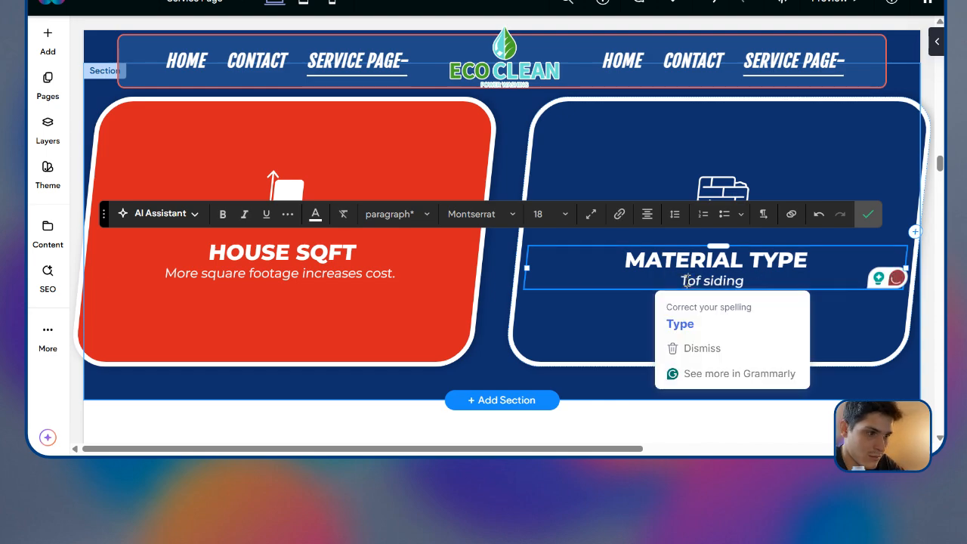
pyautogui.click(869, 215)
# Step: Duplicate the two-card section and, in the copy, move the blue Material Type card in front of the red HOUSE SQFT card
pyautogui.scroll(2, 223, 178)
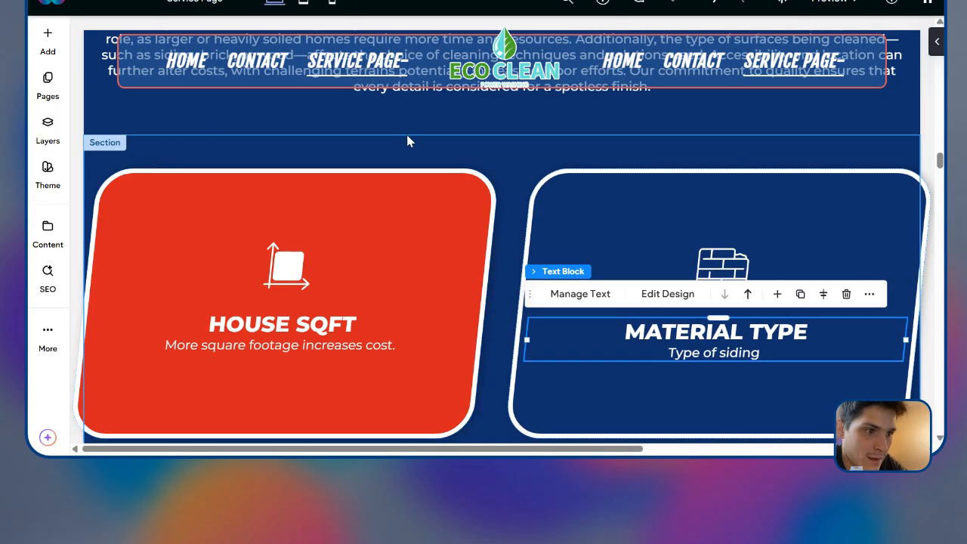
pyautogui.click(429, 167)
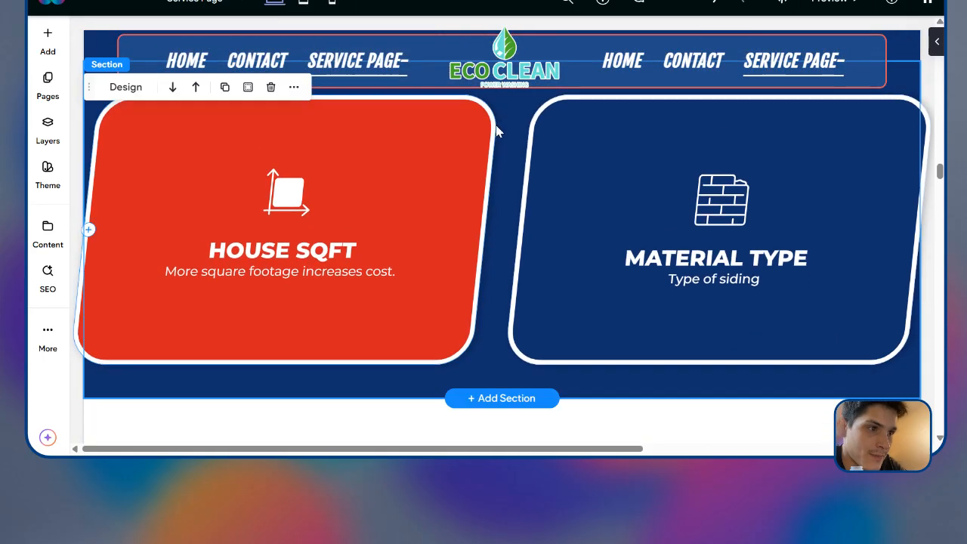
pyautogui.rightClick(550, 200)
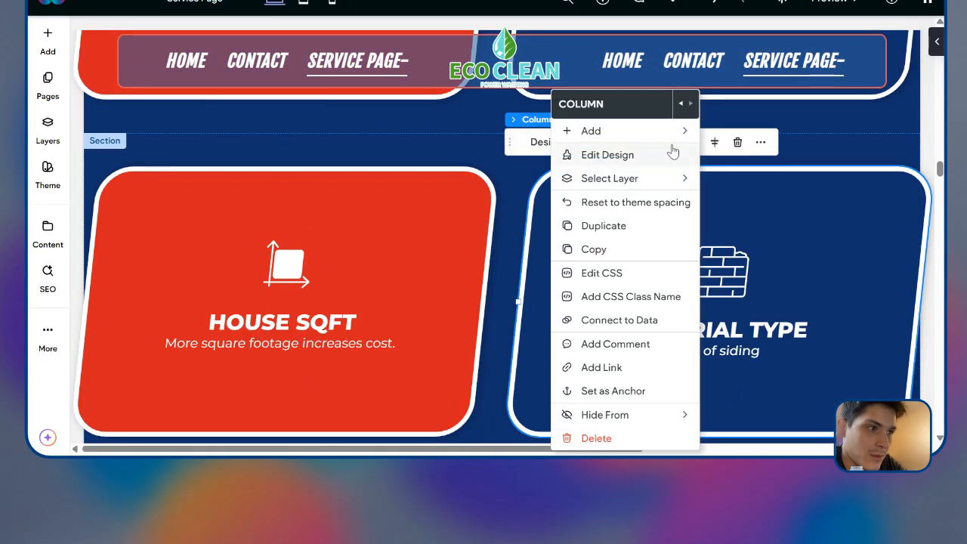
pyautogui.click(790, 179)
pyautogui.rightClick(791, 179)
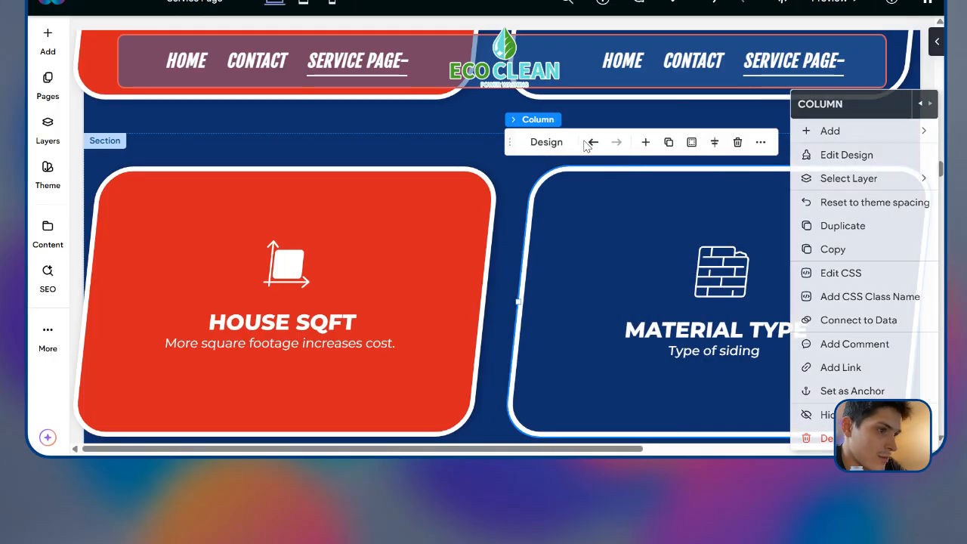
pyautogui.click(593, 142)
pyautogui.click(594, 142)
pyautogui.scroll(3, 582, 212)
pyautogui.scroll(-5, 588, 220)
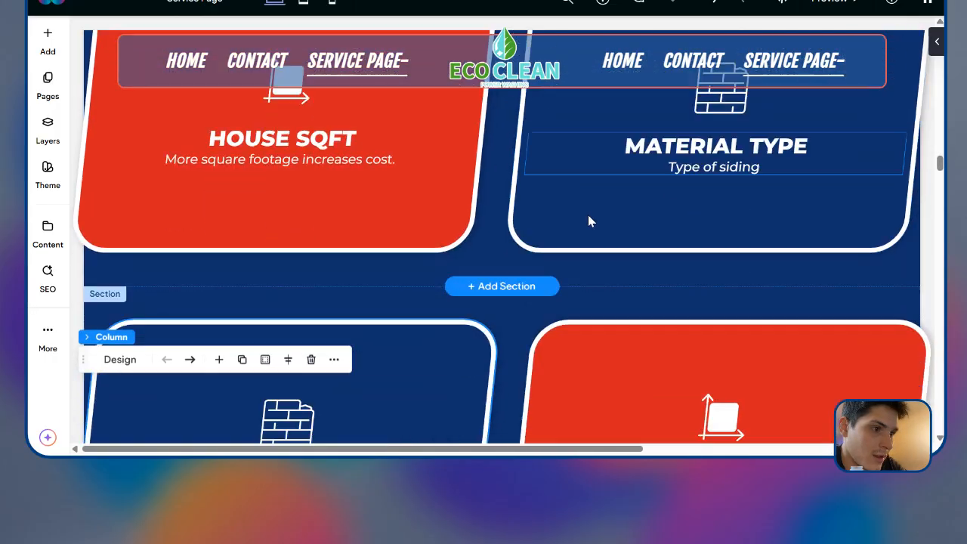
pyautogui.scroll(1, 349, 200)
# Step: Retitle the duplicated blue card HOUSE HEIGHT and change its description to "Number of stories"
pyautogui.click(301, 259)
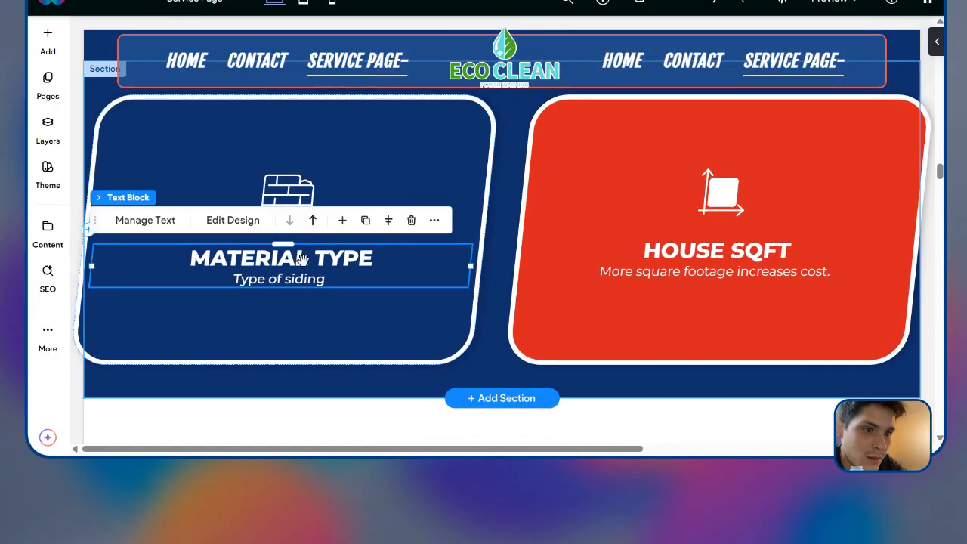
pyautogui.doubleClick(301, 259)
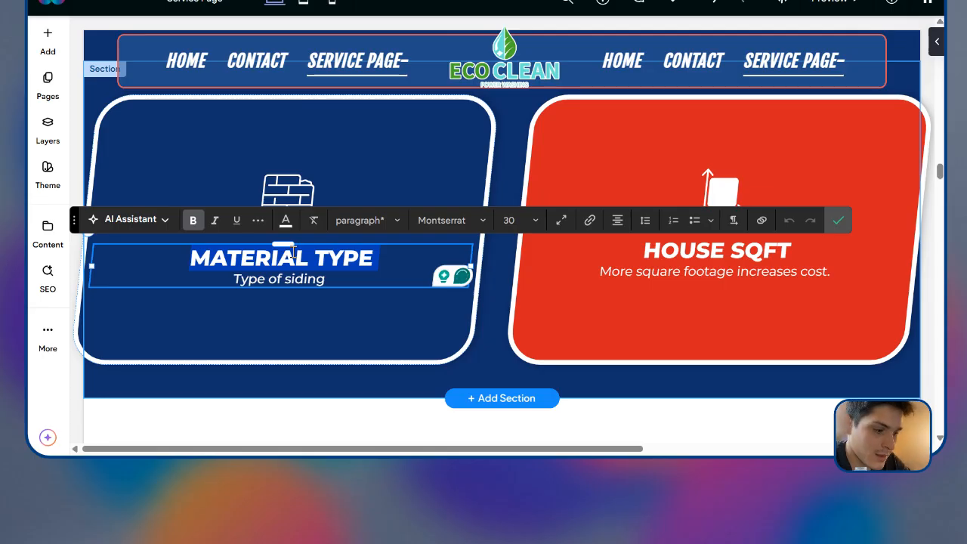
pyautogui.press('Right')
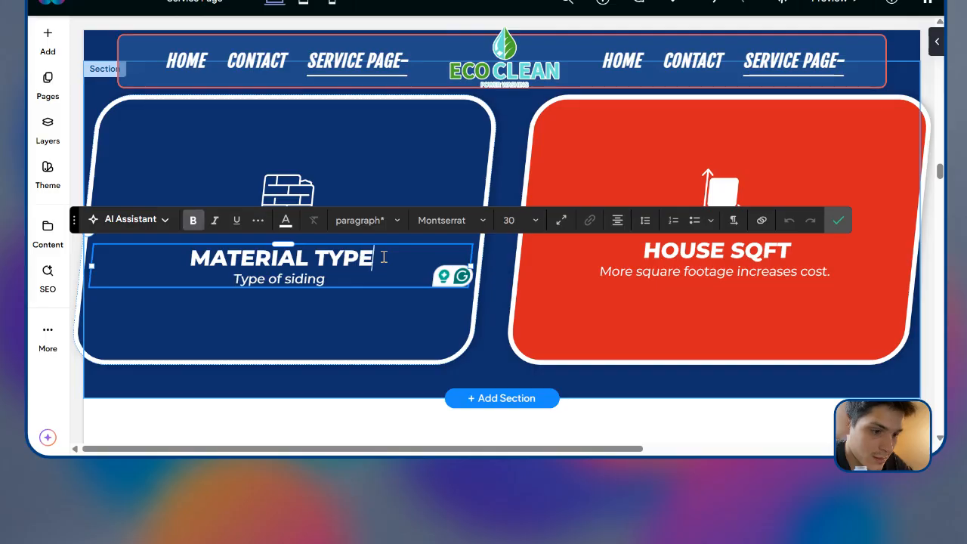
pyautogui.write('HOUSE HEIGHT')
pyautogui.moveTo(287, 258); pyautogui.dragTo(105, 252)
pyautogui.press('BackSpace')
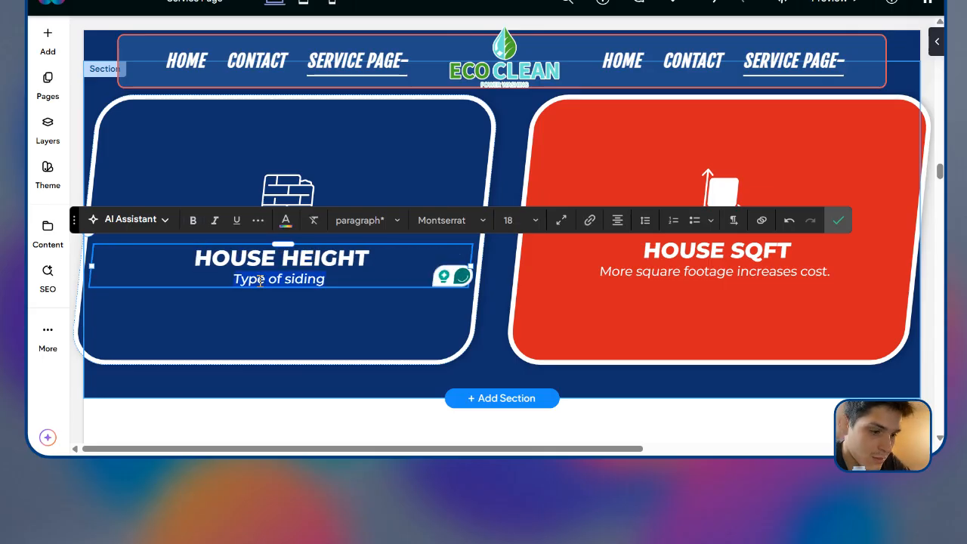
pyautogui.write('Number')
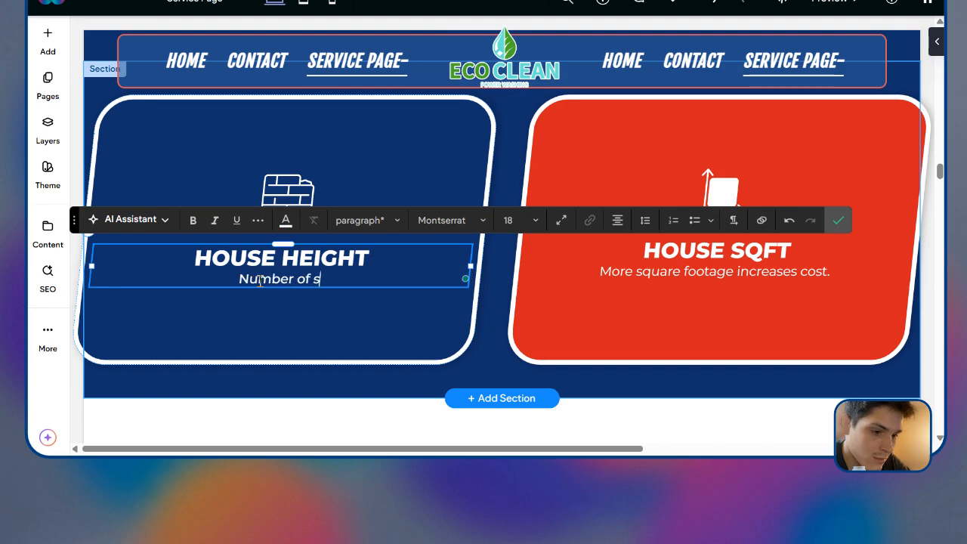
pyautogui.click(838, 220)
# Step: Replace the brick icon on the HOUSE HEIGHT card with a vertical double-arrow icon found by searching the icon library for "height"
pyautogui.scroll(1, 752, 287)
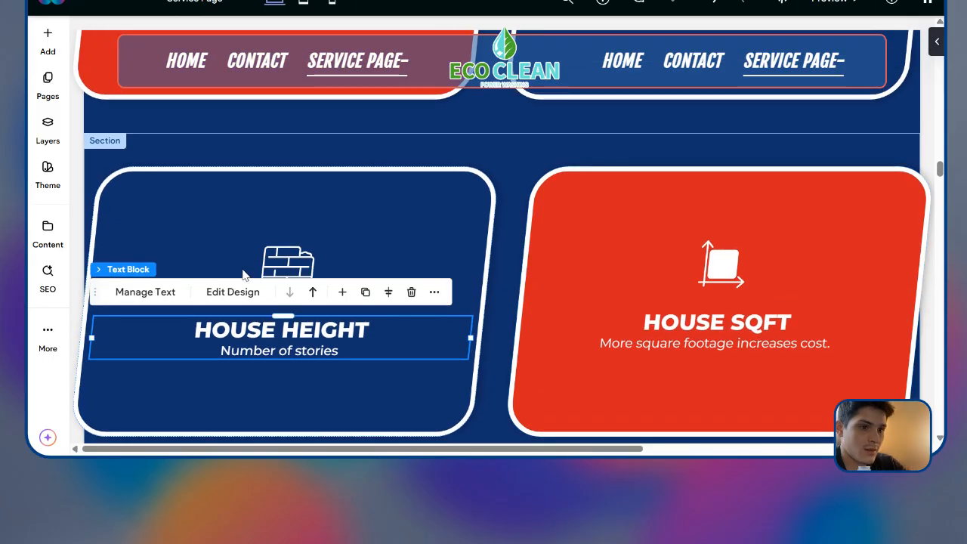
pyautogui.click(288, 261)
pyautogui.click(306, 221)
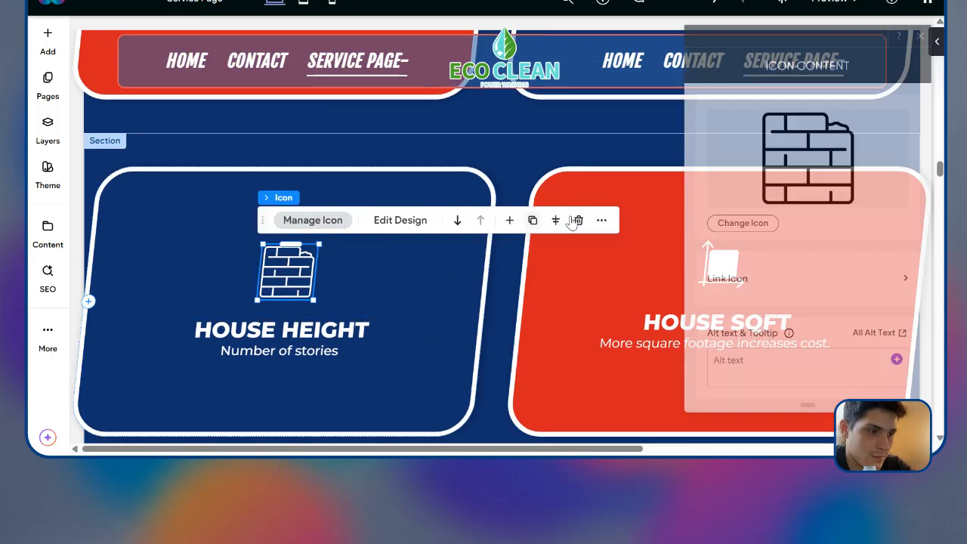
pyautogui.click(729, 224)
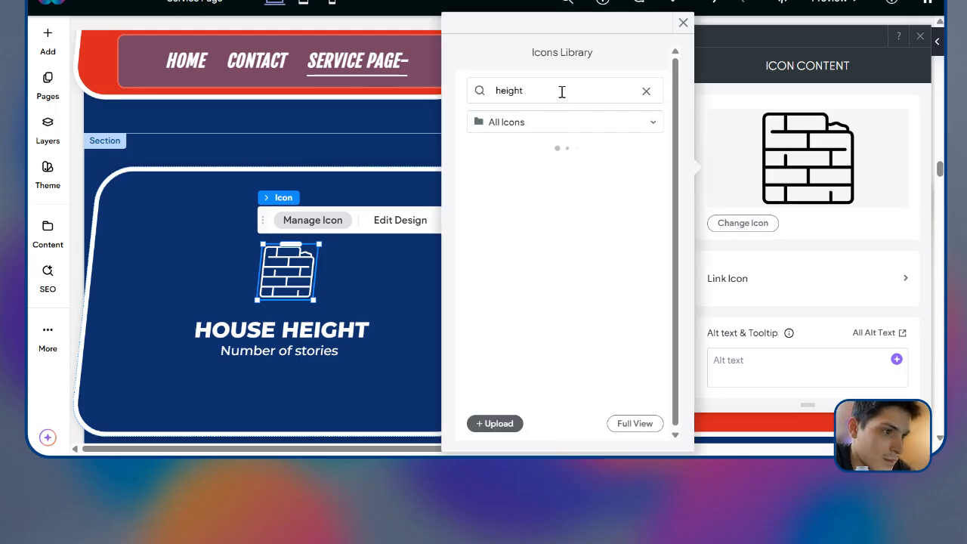
pyautogui.click(530, 198)
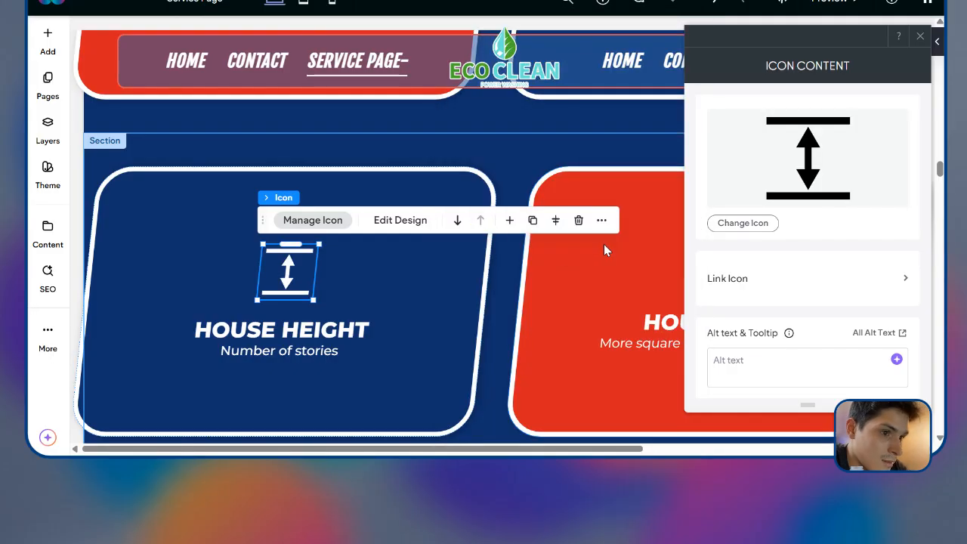
pyautogui.click(582, 302)
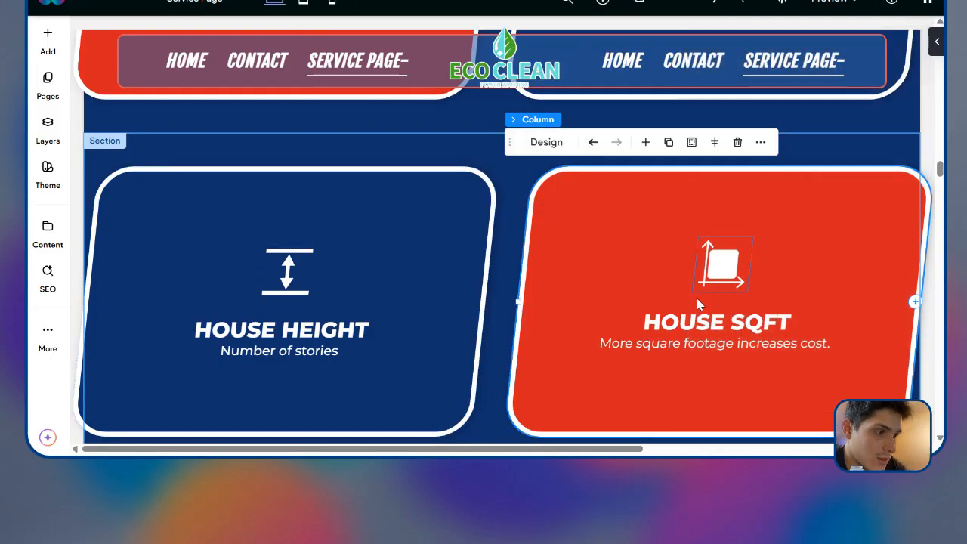
# Step: Open the icon library for the red HOUSE SQFT card beside HOUSE HEIGHT and browse icons for "type" and "building"
pyautogui.scroll(-1, 715, 262)
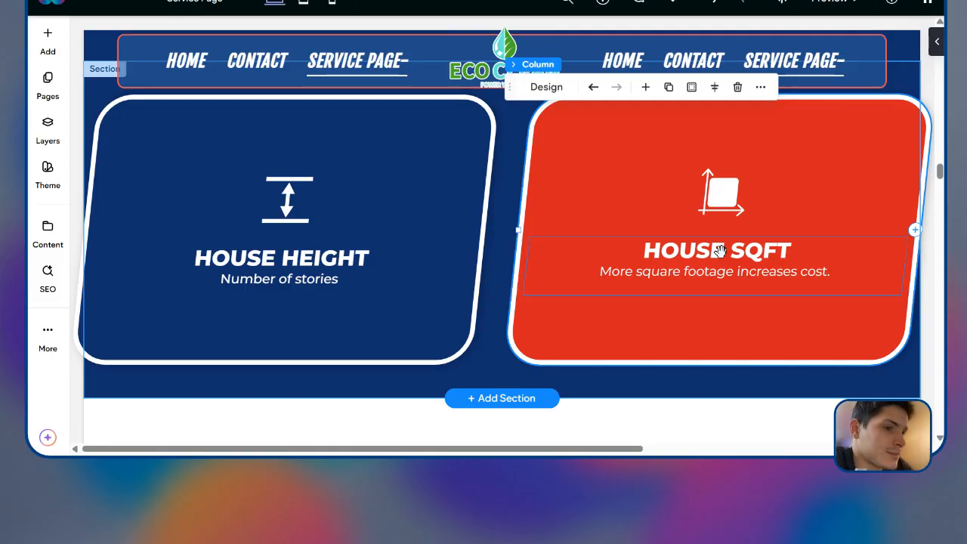
pyautogui.scroll(4, 719, 251)
pyautogui.scroll(-4, 718, 257)
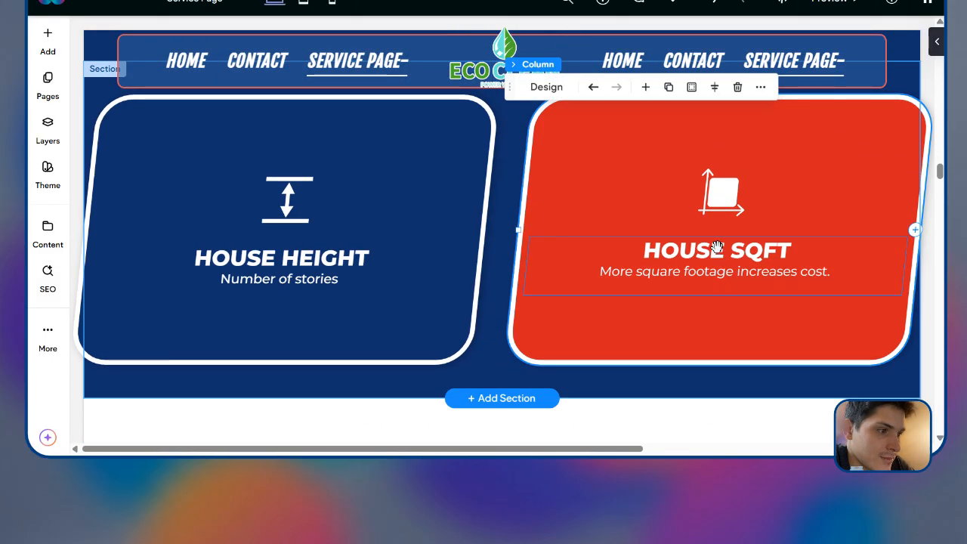
pyautogui.click(714, 198)
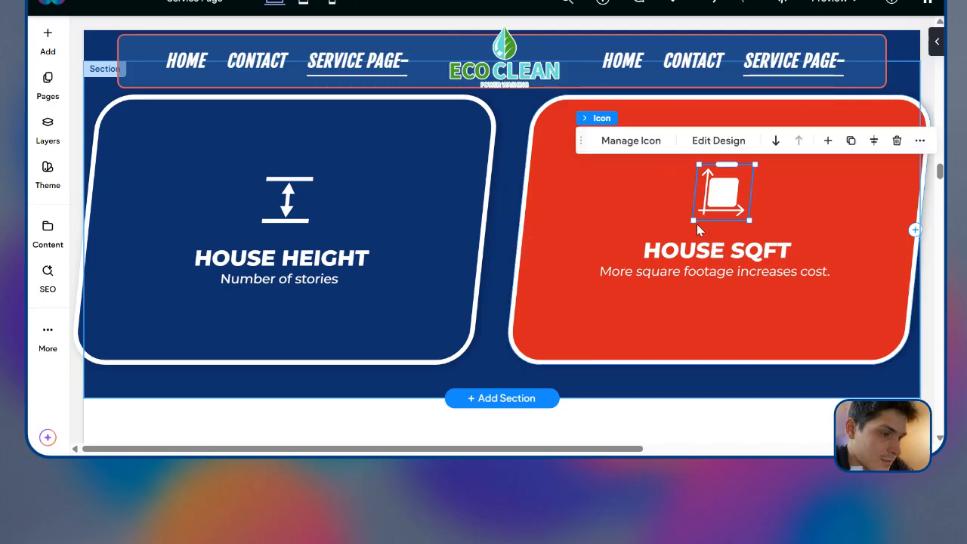
pyautogui.scroll(5, 718, 255)
pyautogui.scroll(-4, 680, 250)
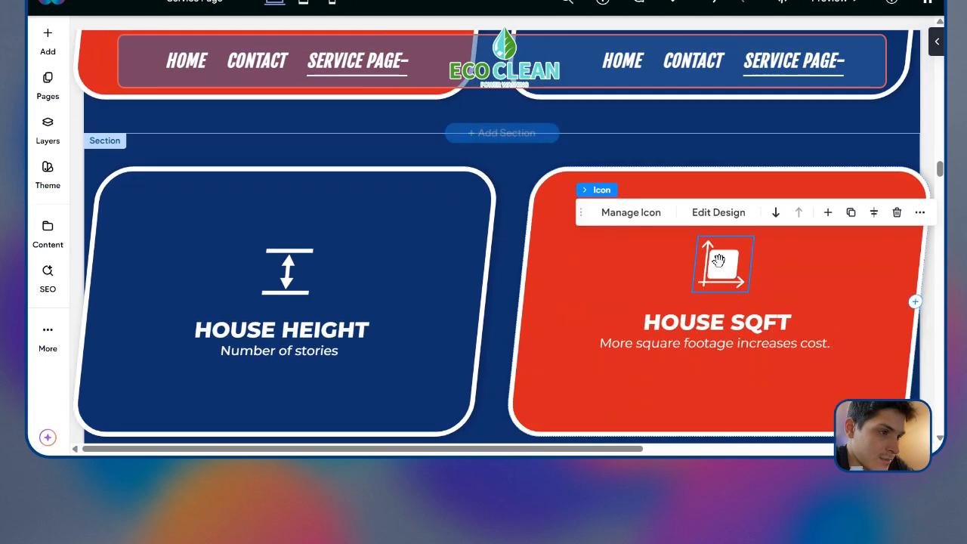
pyautogui.click(631, 212)
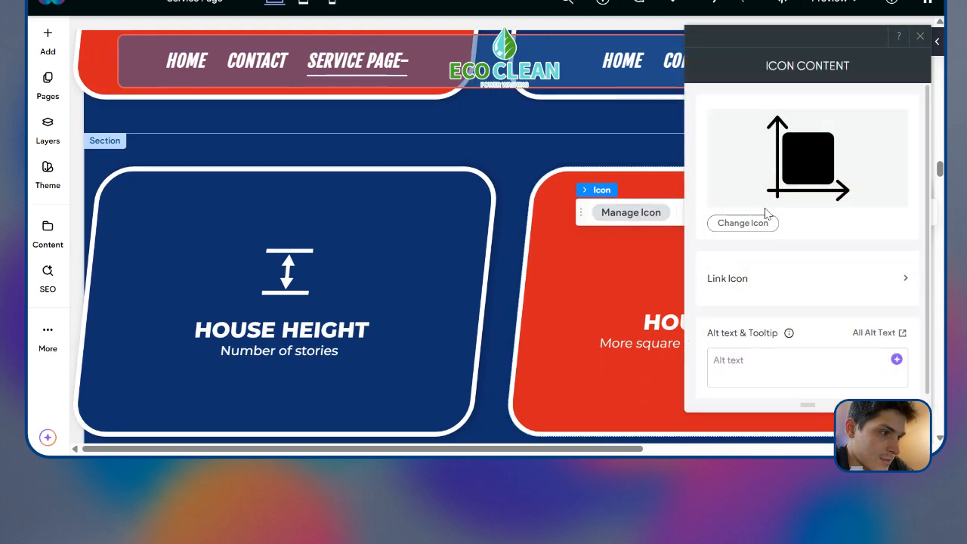
pyautogui.click(743, 225)
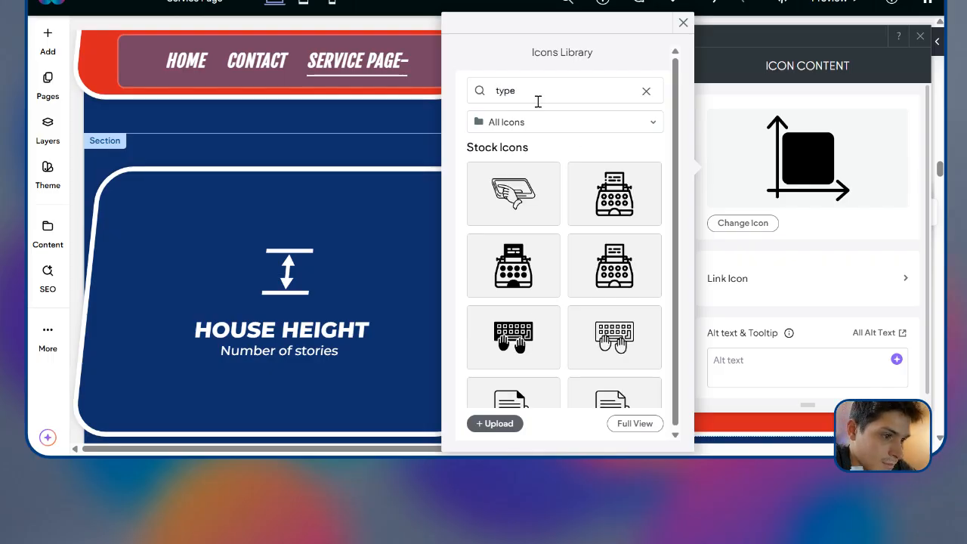
pyautogui.scroll(-10, 541, 187)
pyautogui.scroll(-5, 543, 184)
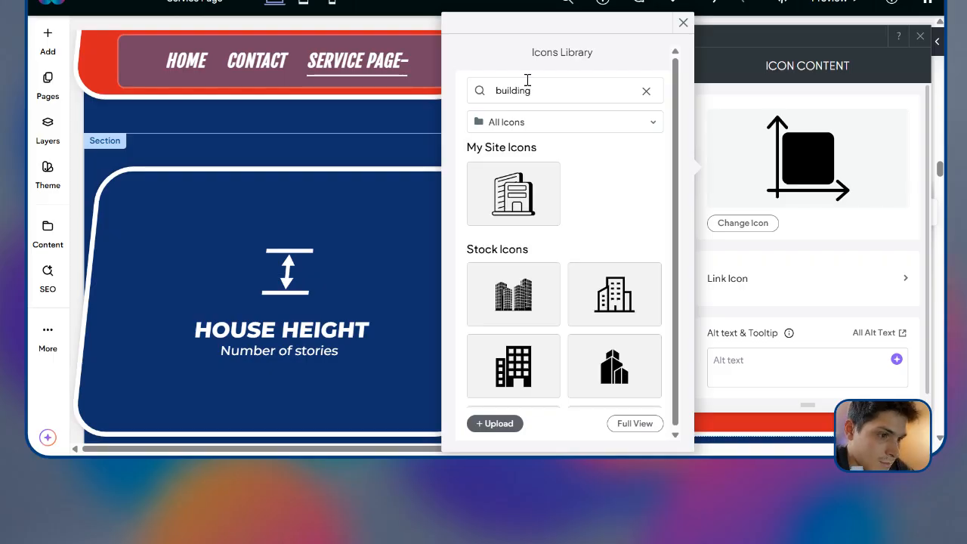
pyautogui.scroll(-5, 572, 211)
pyautogui.scroll(-5, 639, 232)
pyautogui.scroll(-2, 586, 197)
# Step: Search the icon library for "house" and set the outlined modern house with a slanted roof as the red card's icon
pyautogui.write('house')
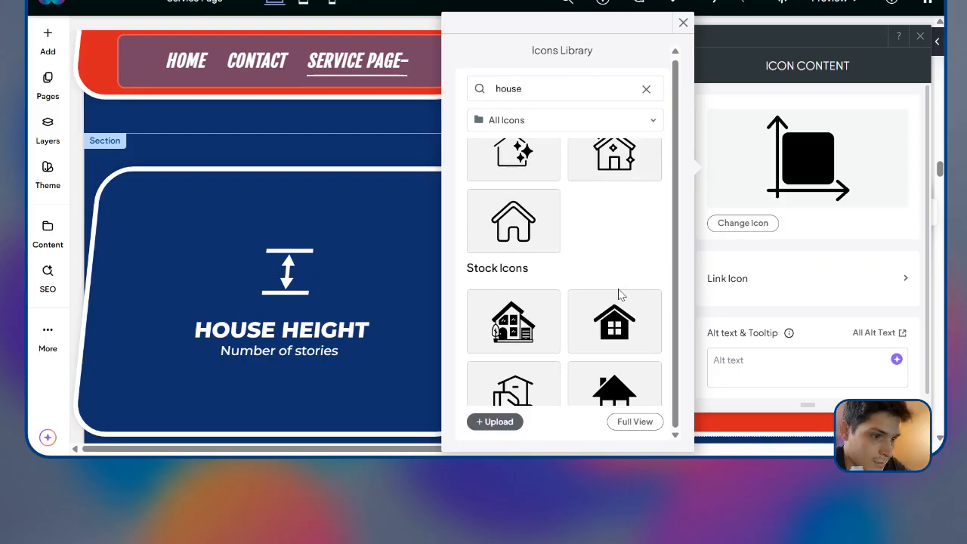
pyautogui.scroll(-5, 619, 295)
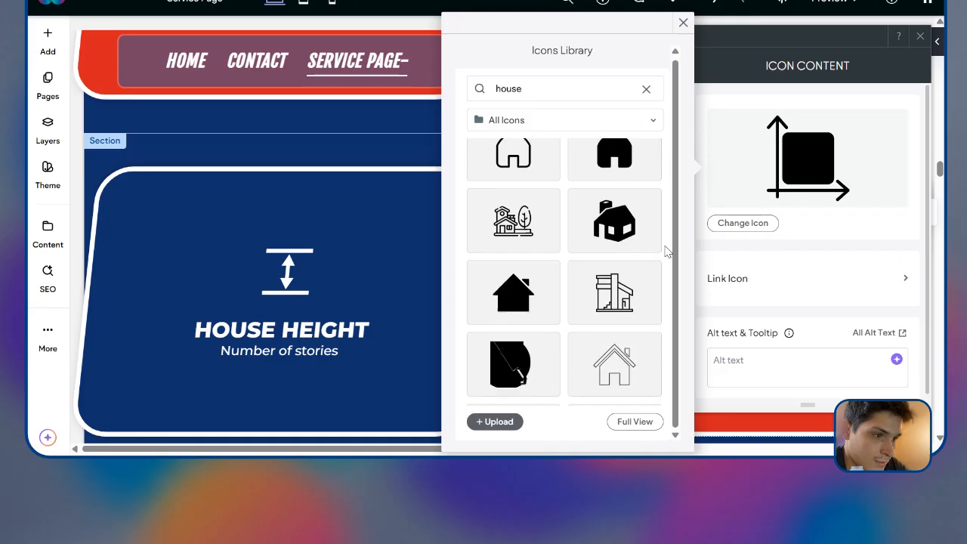
pyautogui.scroll(-5, 667, 252)
pyautogui.scroll(-3, 668, 252)
pyautogui.scroll(-8, 662, 258)
pyautogui.scroll(-6, 667, 255)
pyautogui.scroll(-6, 662, 258)
pyautogui.scroll(15, 654, 259)
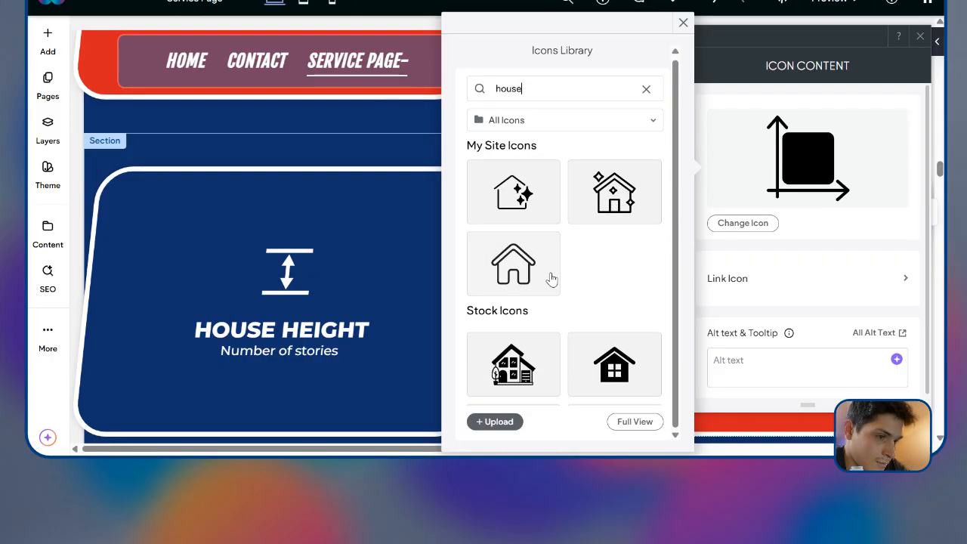
pyautogui.moveTo(613, 223)
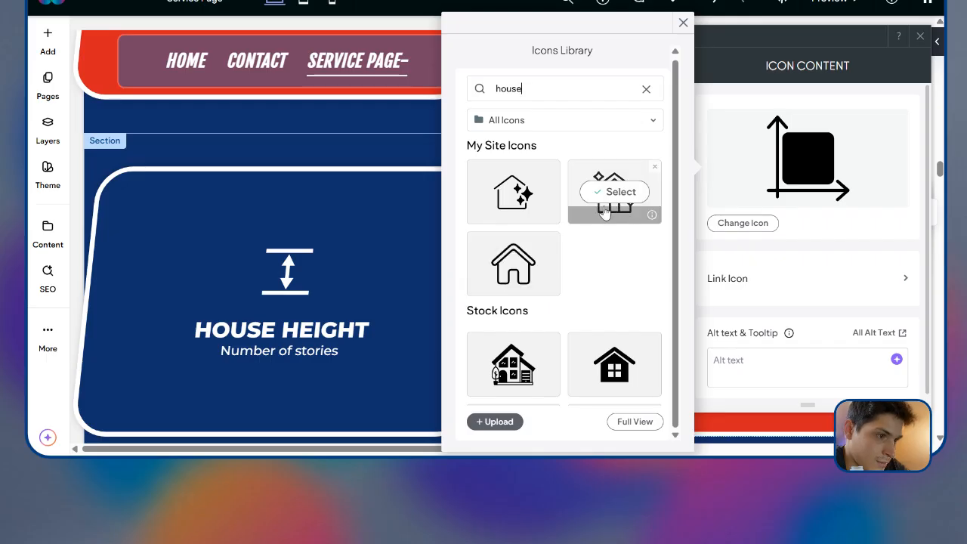
pyautogui.scroll(-3, 589, 272)
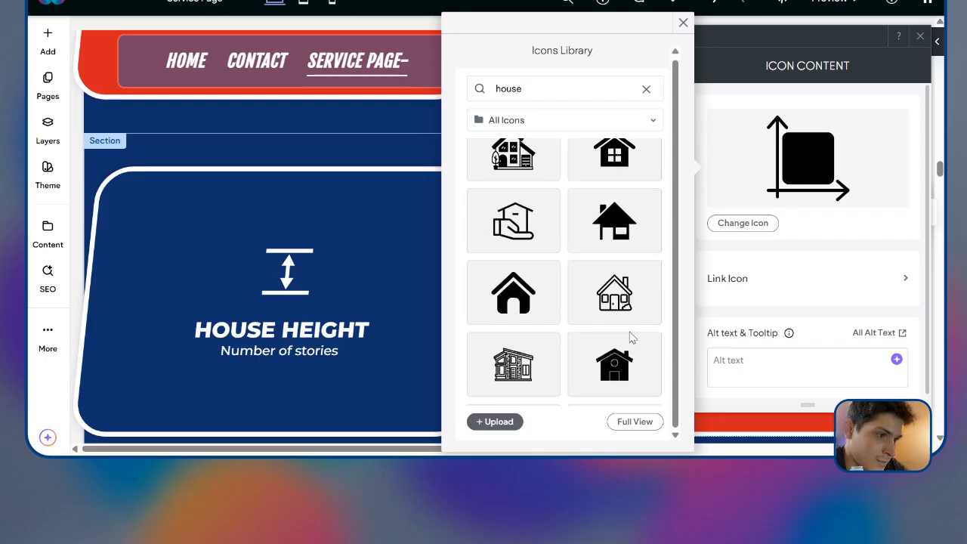
pyautogui.scroll(-1, 604, 302)
pyautogui.click(521, 293)
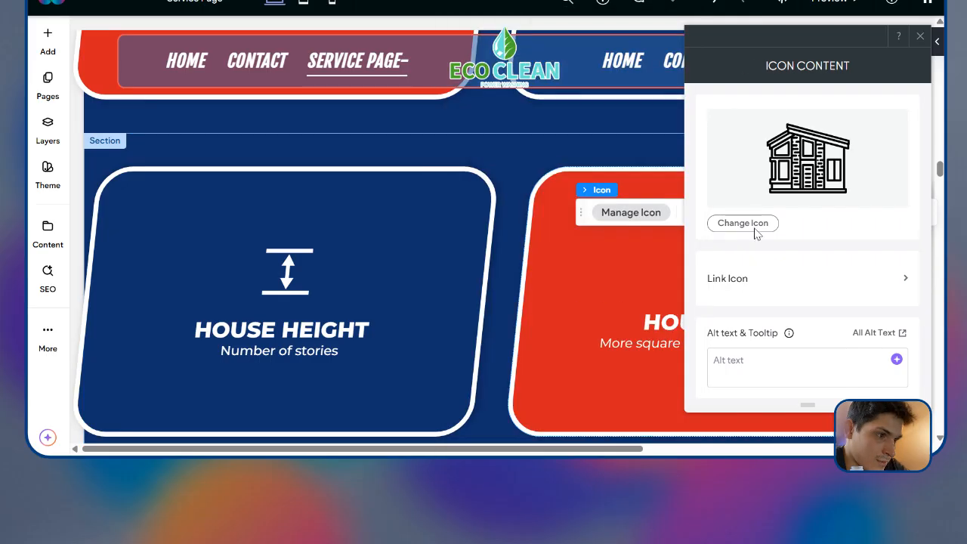
pyautogui.click(927, 39)
# Step: Retitle the red card beside HOUSE HEIGHT as HOUSE DETAILS and change its description to "Single family or multi unit"
pyautogui.click(714, 323)
pyautogui.click(718, 324)
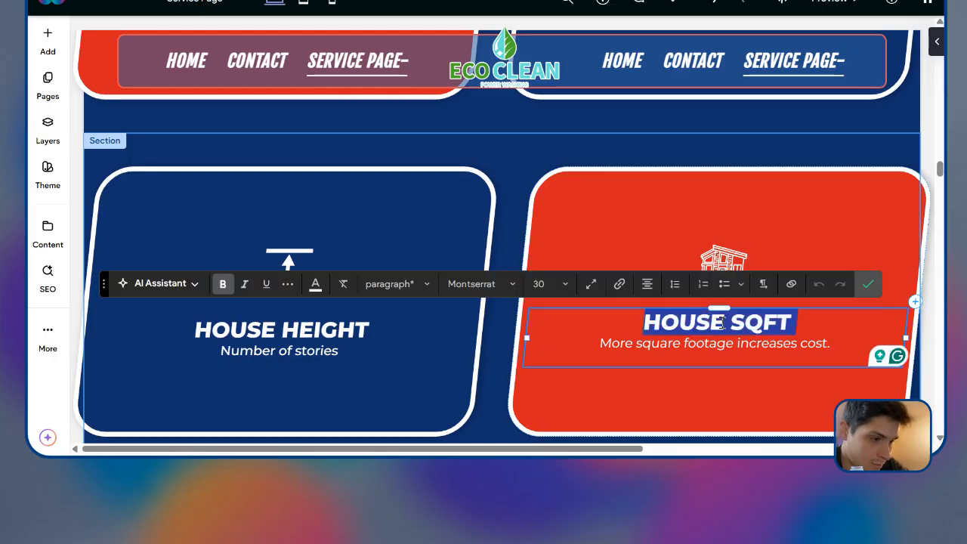
pyautogui.doubleClick(748, 321)
pyautogui.write('DETAILS')
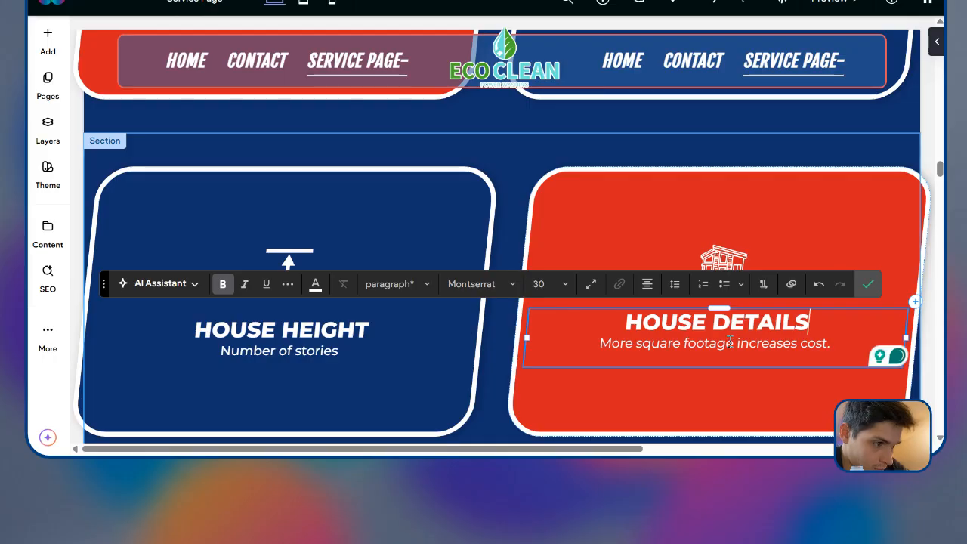
pyautogui.tripleClick(730, 341)
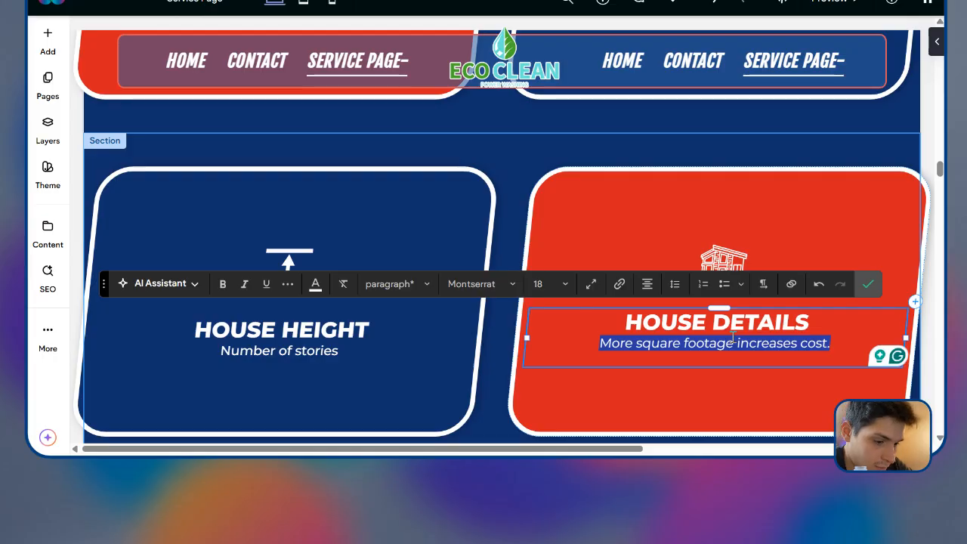
pyautogui.write('Single family or mul')
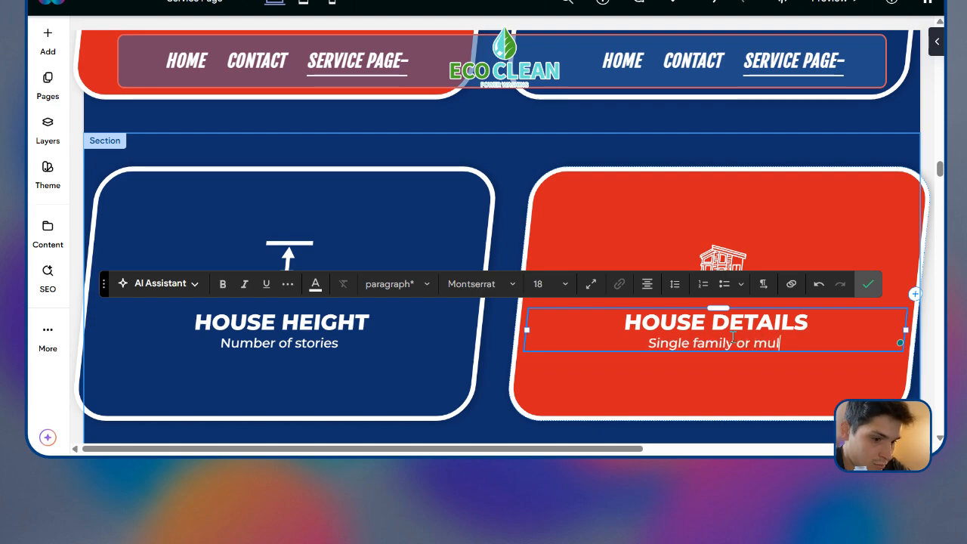
pyautogui.press('BackSpace')
pyautogui.press('BackSpace')
pyautogui.press('BackSpace')
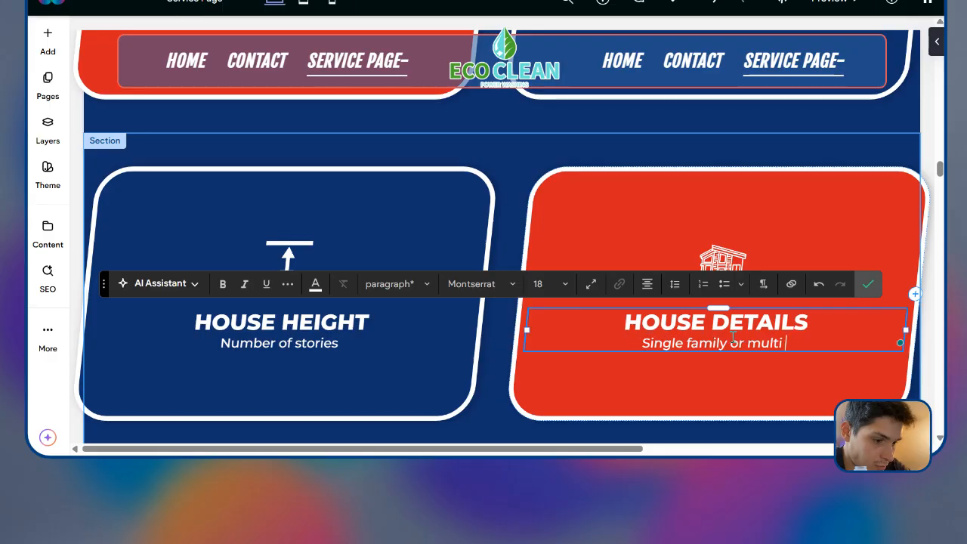
pyautogui.click(866, 289)
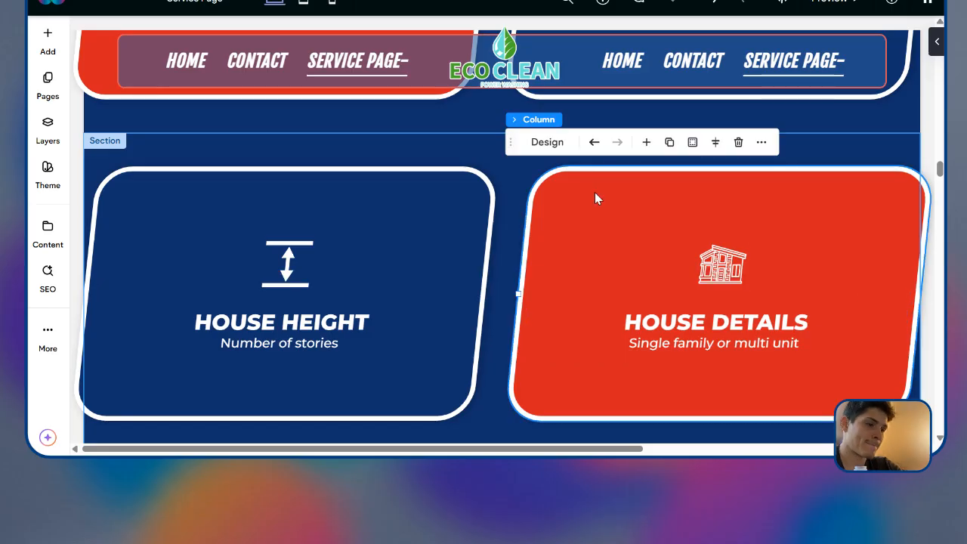
# Step: Review the remaining desktop sections below the cost-factor cards, from the service steps through the service area map to the final call to action
pyautogui.scroll(-10, 499, 287)
pyautogui.scroll(3, 604, 246)
pyautogui.scroll(-2, 590, 246)
pyautogui.scroll(4, 559, 250)
pyautogui.scroll(-5, 520, 251)
pyautogui.scroll(-10, 520, 250)
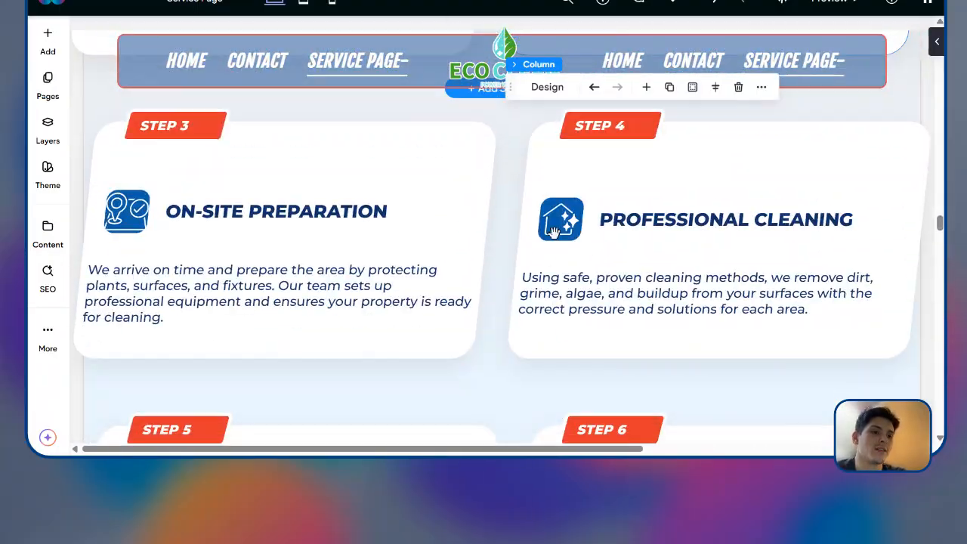
pyautogui.scroll(-6, 557, 226)
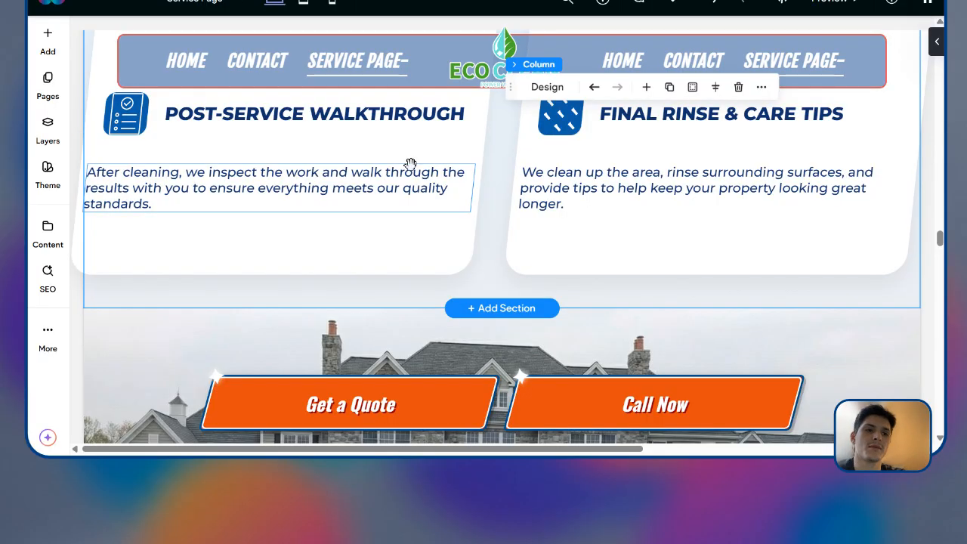
pyautogui.scroll(10, 410, 164)
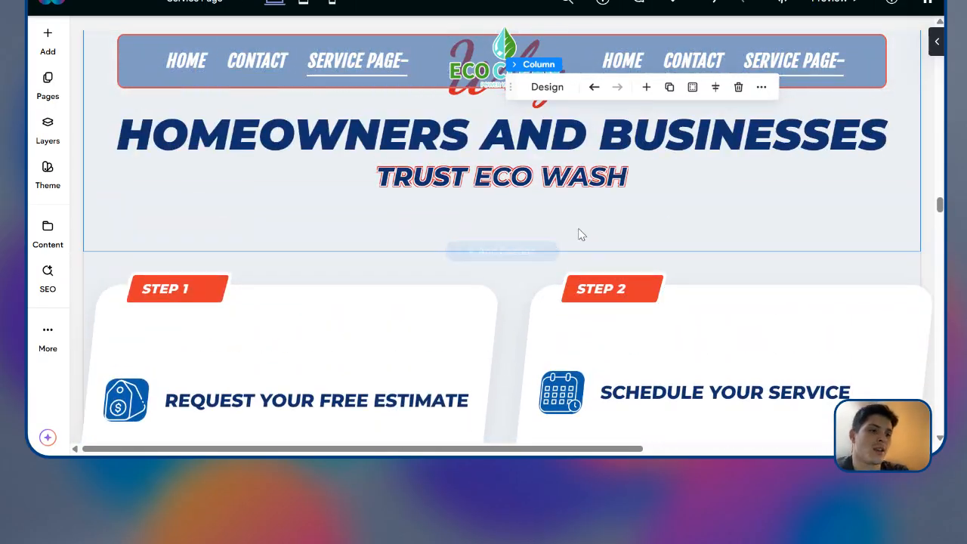
pyautogui.scroll(-7, 580, 235)
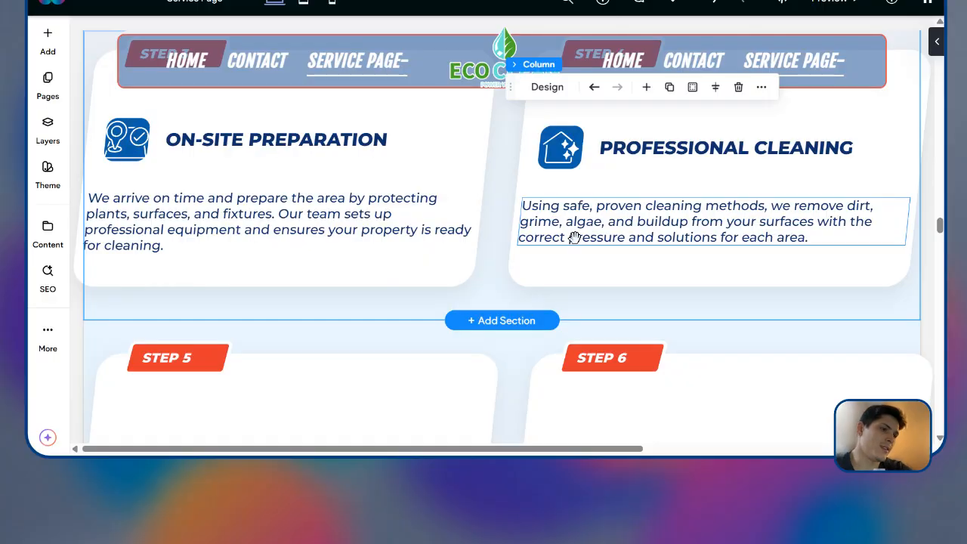
pyautogui.scroll(-10, 574, 237)
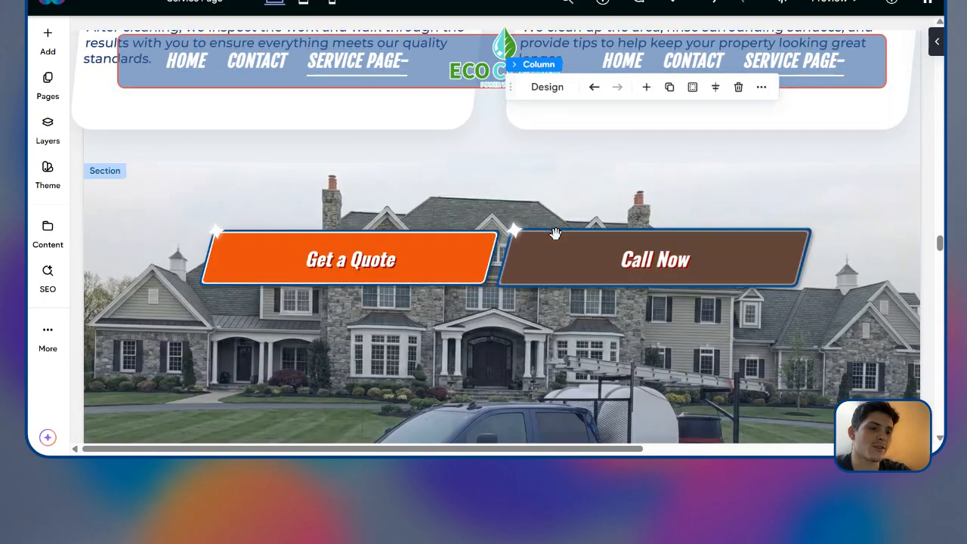
pyautogui.scroll(5, 565, 280)
pyautogui.scroll(-8, 562, 274)
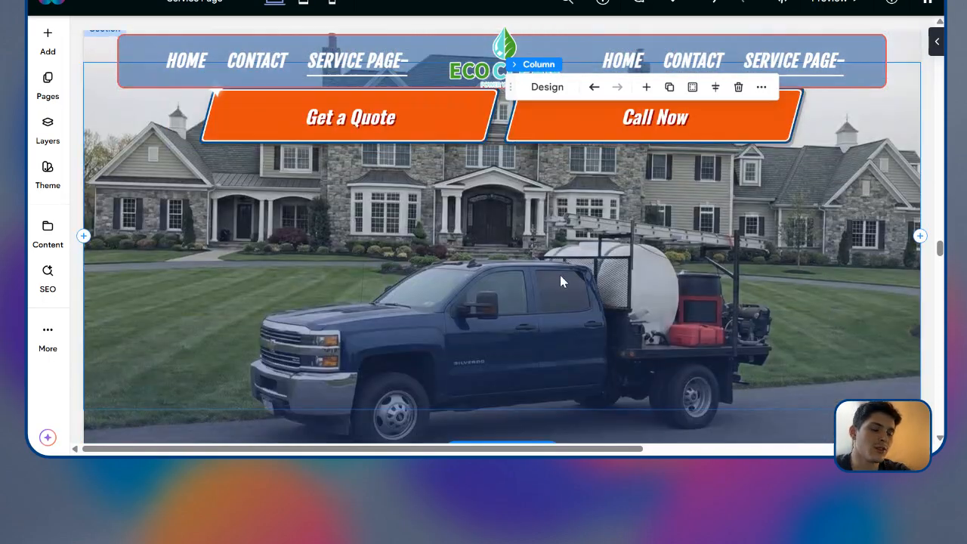
pyautogui.scroll(-8, 554, 270)
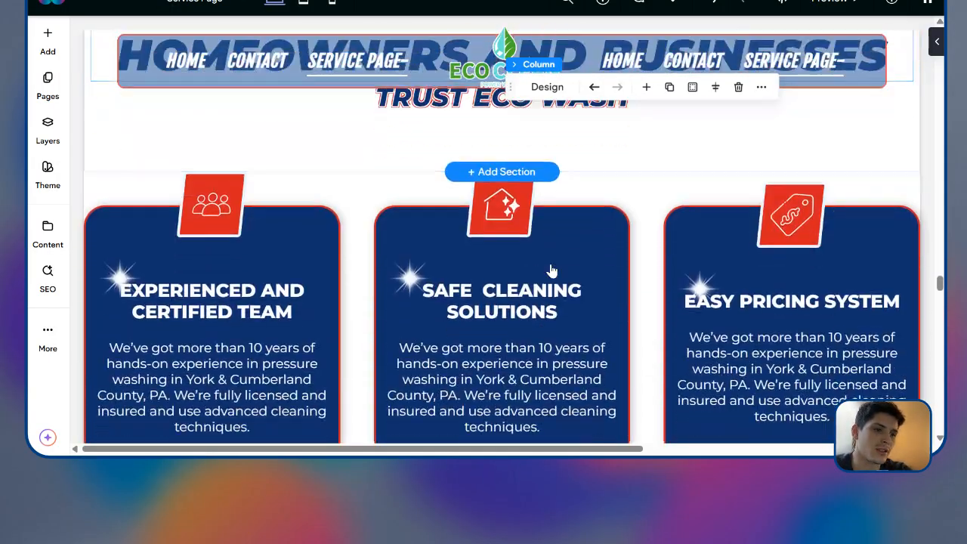
pyautogui.scroll(-3, 547, 258)
pyautogui.scroll(5, 361, 265)
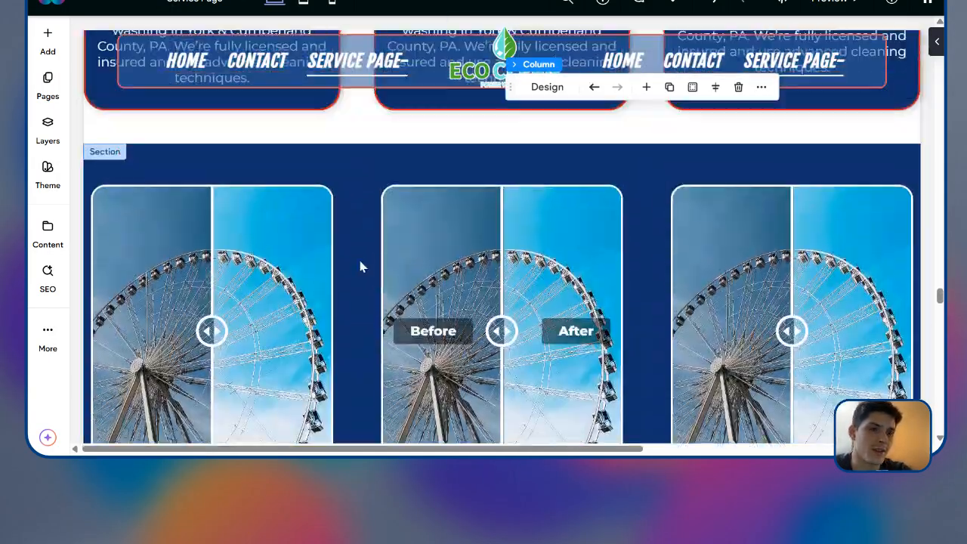
pyautogui.scroll(-7, 225, 323)
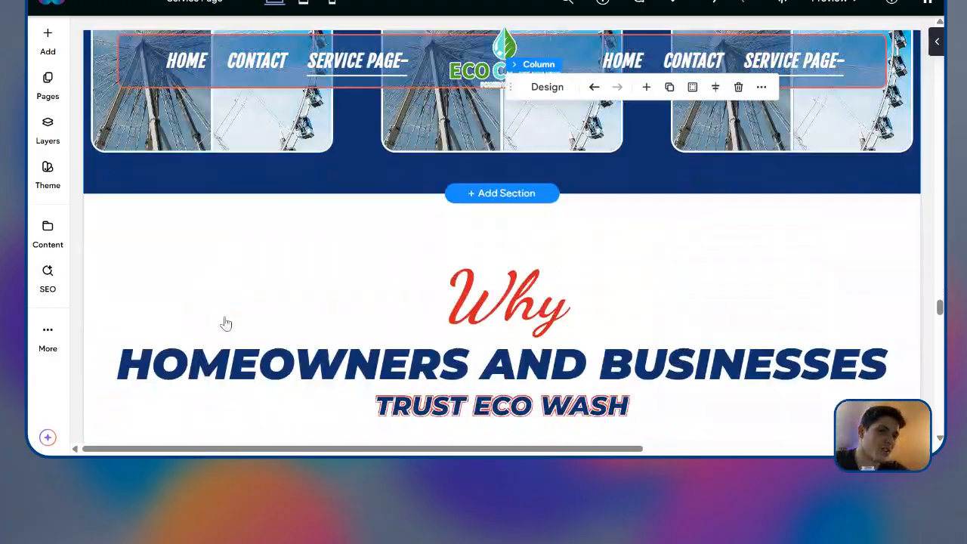
pyautogui.scroll(-3, 224, 319)
pyautogui.scroll(-10, 303, 298)
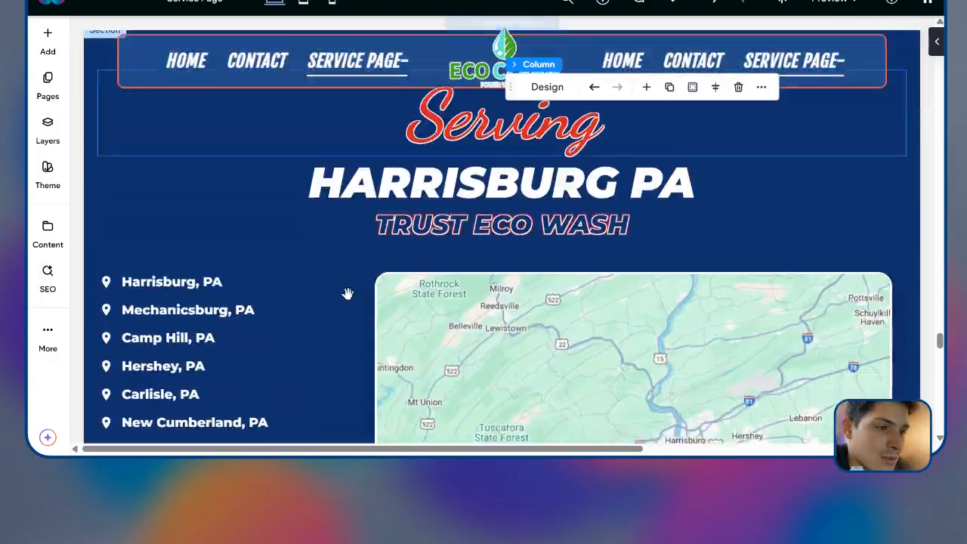
pyautogui.scroll(1, 511, 253)
pyautogui.scroll(-7, 512, 252)
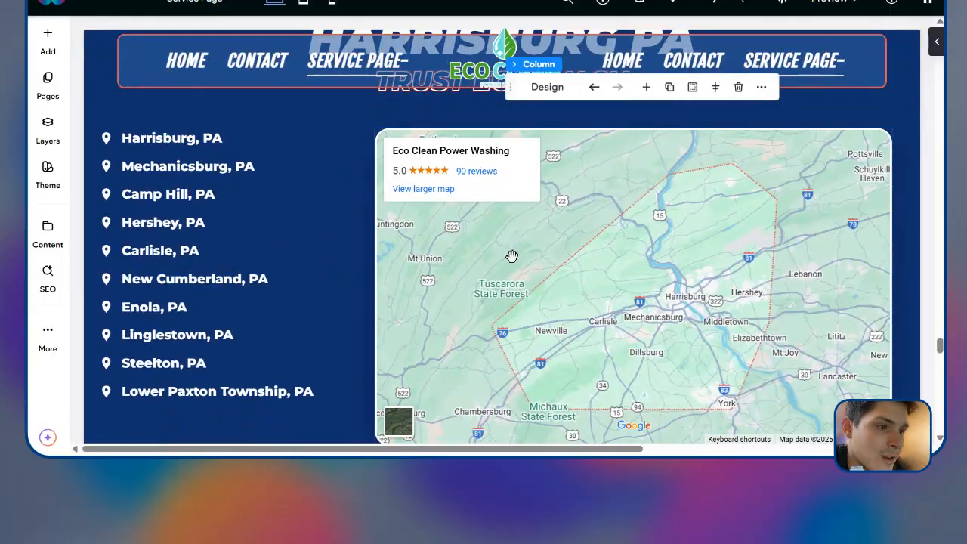
pyautogui.scroll(-15, 513, 257)
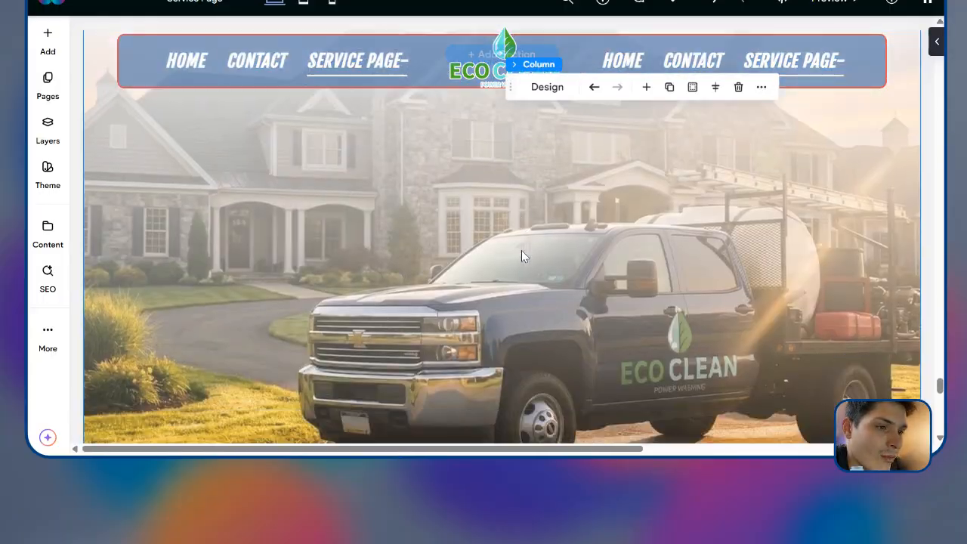
pyautogui.scroll(-2, 526, 248)
pyautogui.scroll(5, 523, 242)
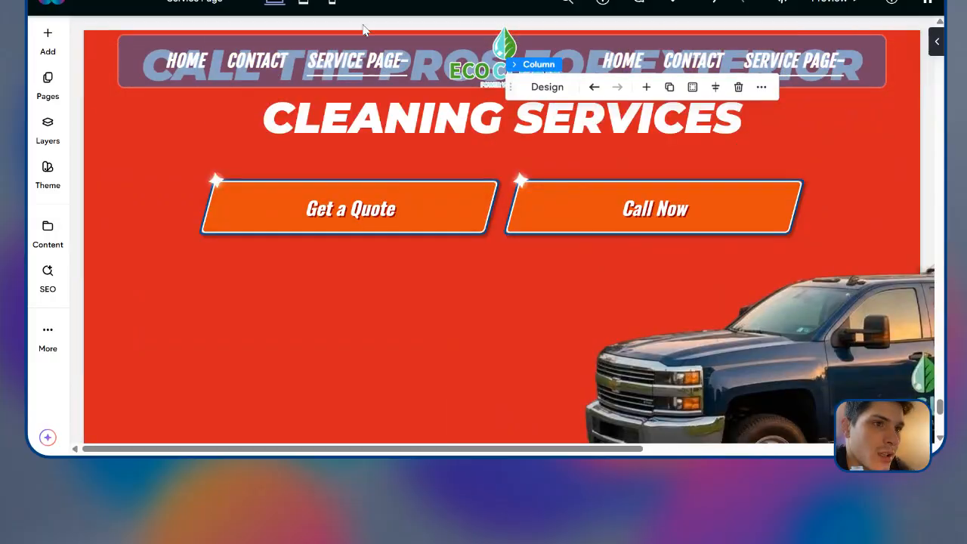
# Step: Switch to the mobile layout and examine how the page sections display, especially the slanted discounts card
pyautogui.click(330, 3)
pyautogui.scroll(-15, 537, 252)
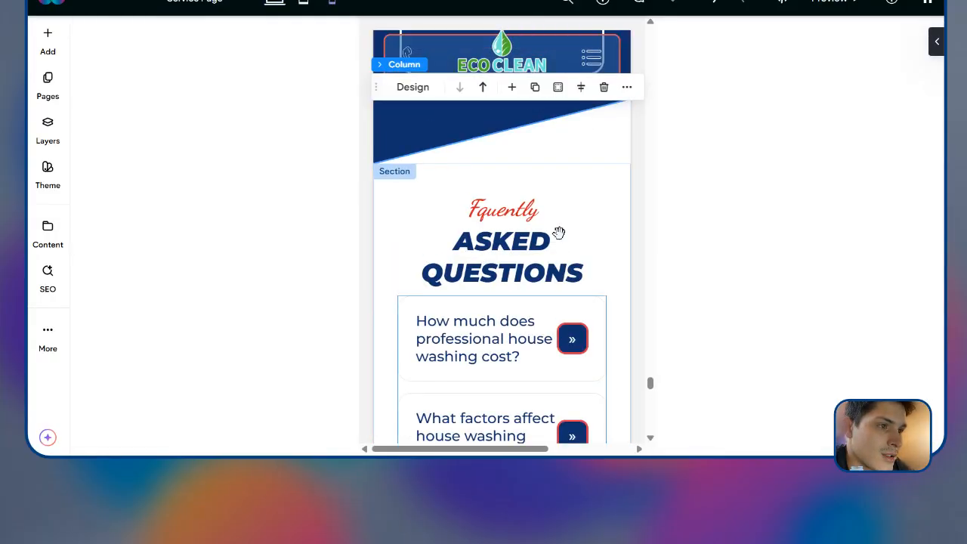
pyautogui.scroll(10, 587, 260)
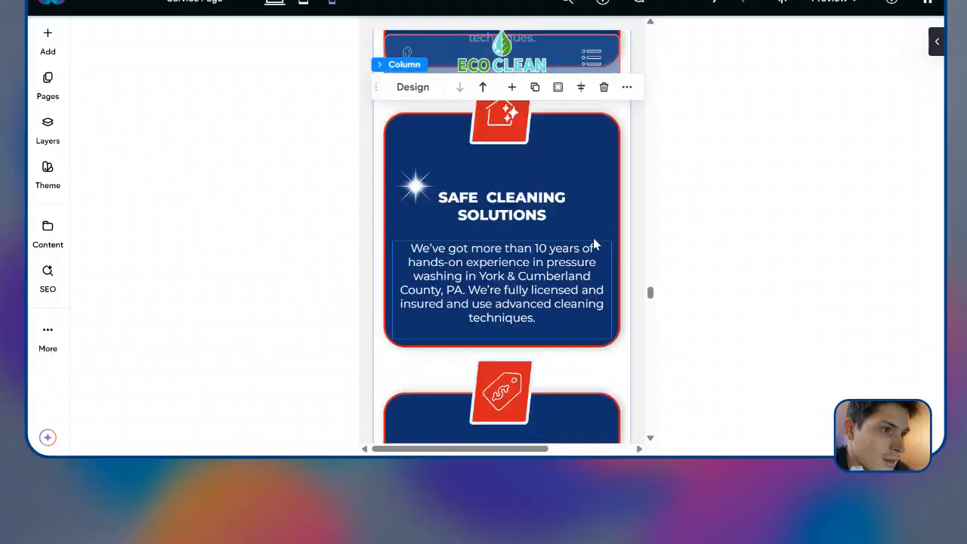
pyautogui.scroll(8, 592, 238)
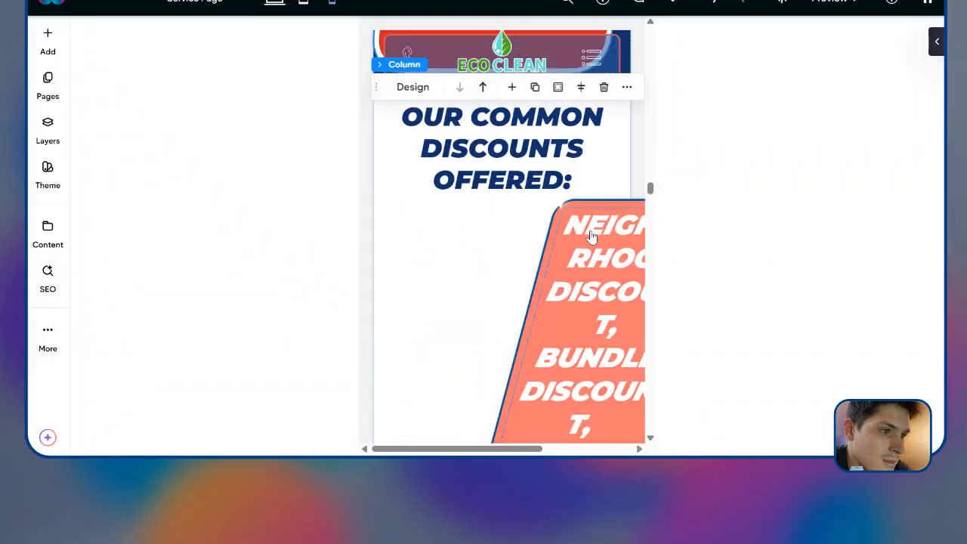
pyautogui.scroll(-3, 575, 241)
pyautogui.scroll(-1, 572, 234)
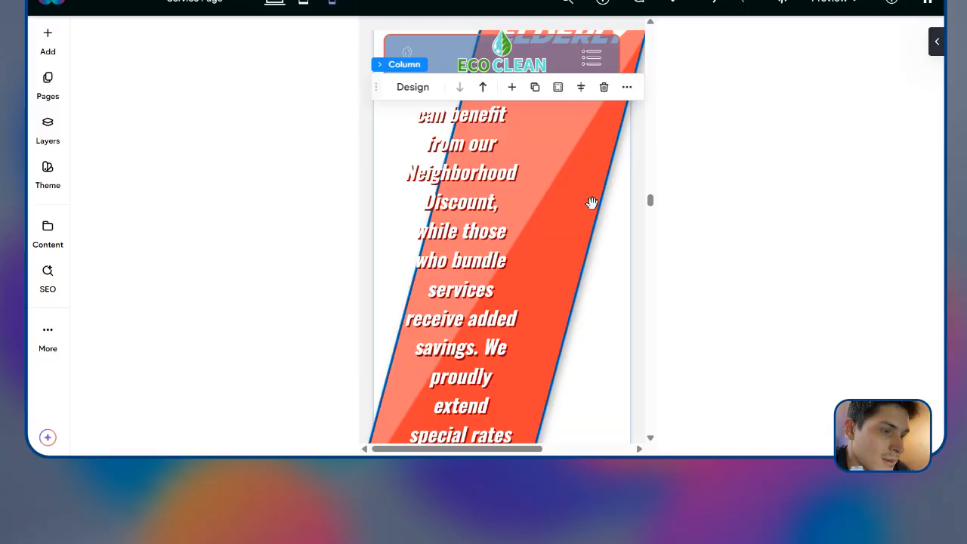
pyautogui.scroll(4, 531, 210)
pyautogui.scroll(-10, 523, 209)
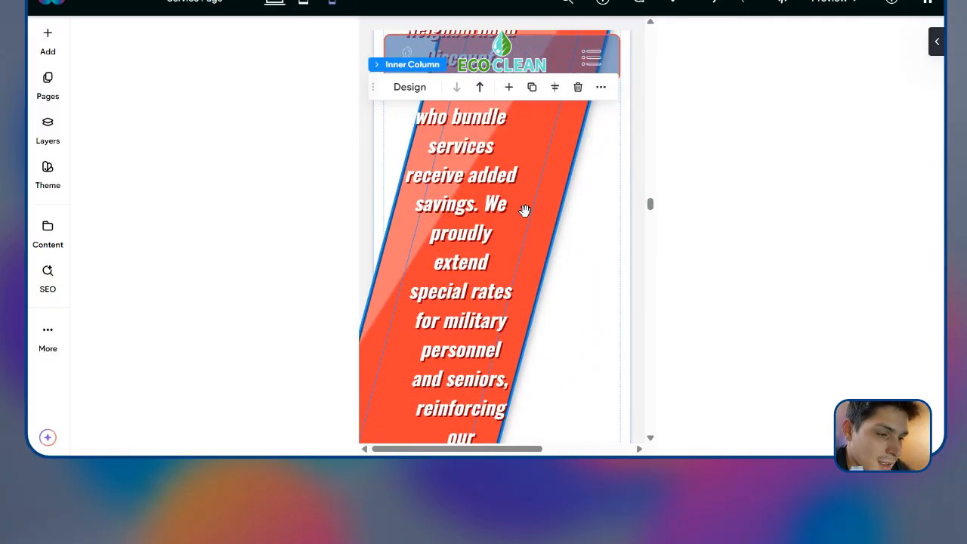
pyautogui.scroll(6, 532, 232)
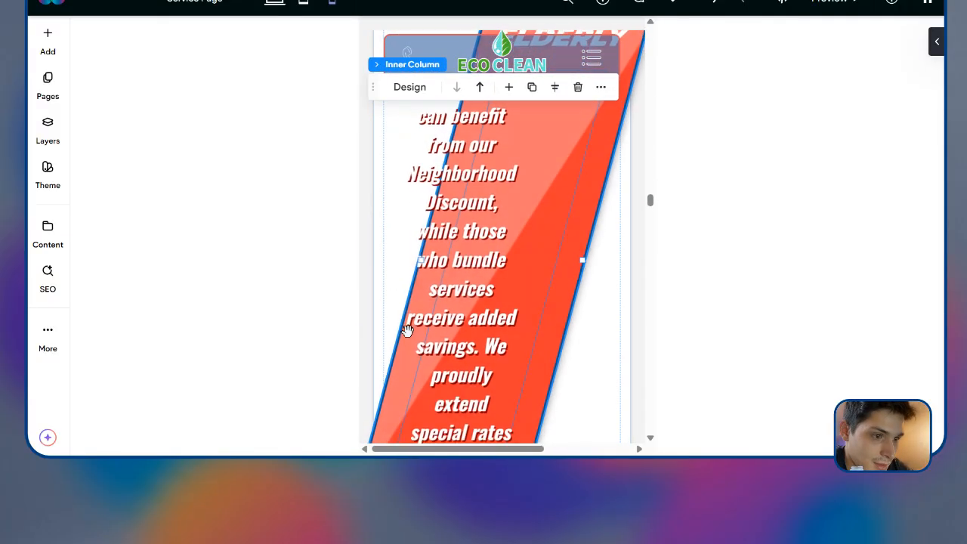
# Step: Remove the slanted-frame CSS class from the inner column holding the discounts text in the mobile layout
pyautogui.click(421, 330)
pyautogui.scroll(5, 453, 264)
pyautogui.scroll(-1, 444, 337)
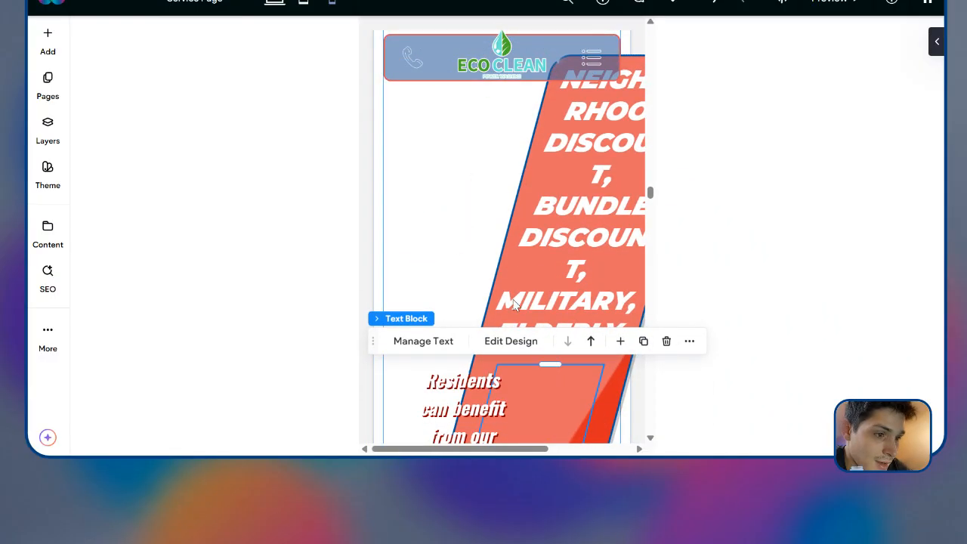
pyautogui.click(520, 174)
pyautogui.scroll(3, 481, 188)
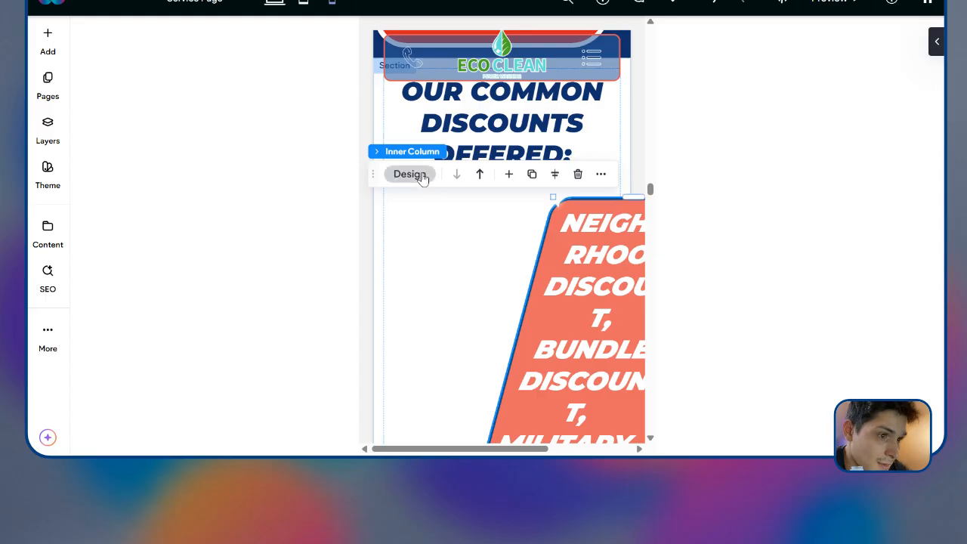
pyautogui.click(410, 174)
pyautogui.click(601, 173)
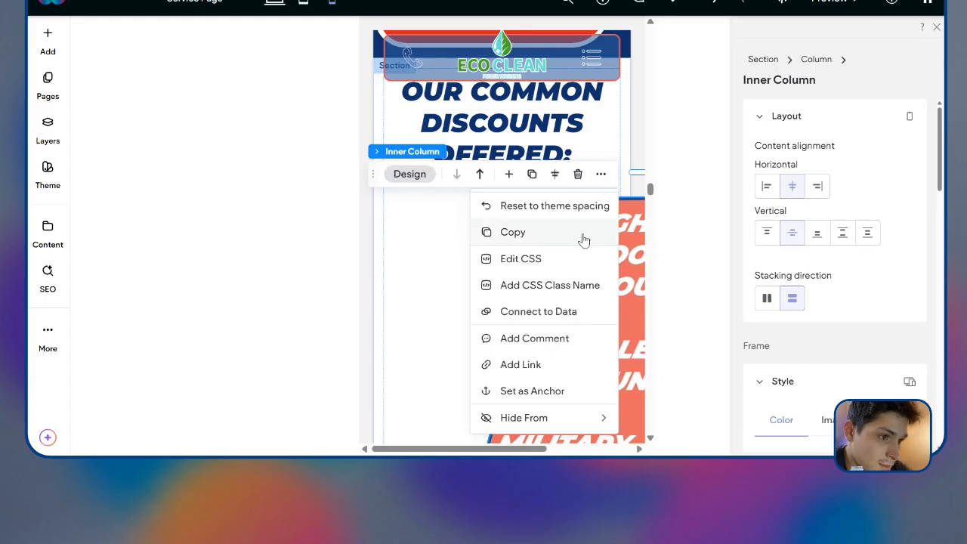
pyautogui.click(573, 284)
pyautogui.click(324, 212)
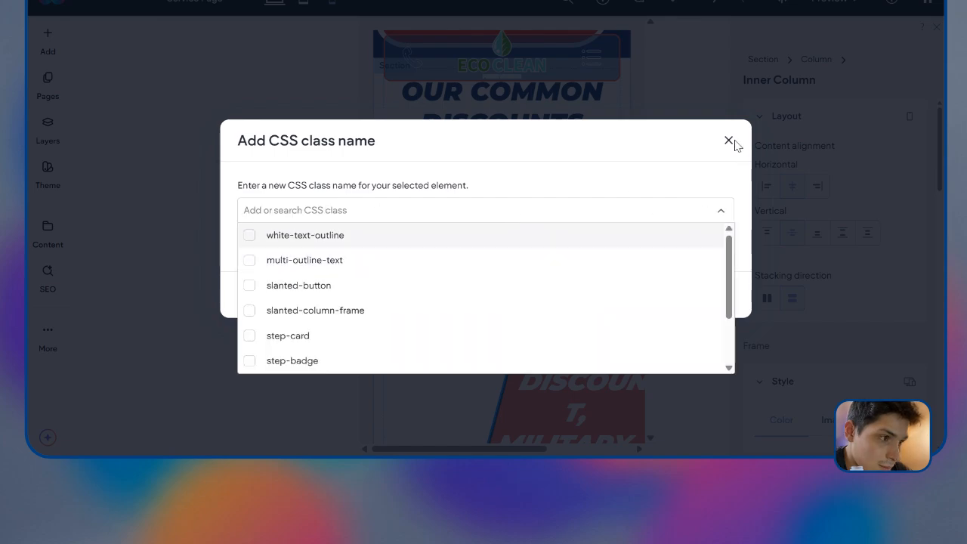
pyautogui.click(722, 216)
pyautogui.click(703, 293)
# Step: Widen the blue discounts card to nearly the full mobile column, and stretch its description text block to the card's inner width
pyautogui.scroll(-4, 601, 253)
pyautogui.scroll(-2, 593, 256)
pyautogui.scroll(4, 549, 252)
pyautogui.scroll(-1, 559, 325)
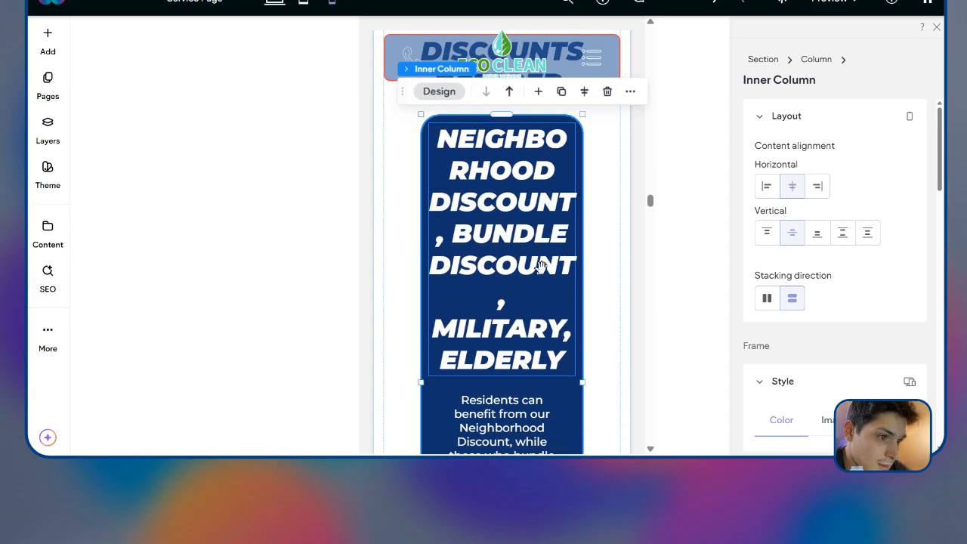
pyautogui.click(541, 264)
pyautogui.click(593, 239)
pyautogui.scroll(-5, 582, 257)
pyautogui.click(577, 240)
pyautogui.moveTo(578, 241); pyautogui.dragTo(614, 250)
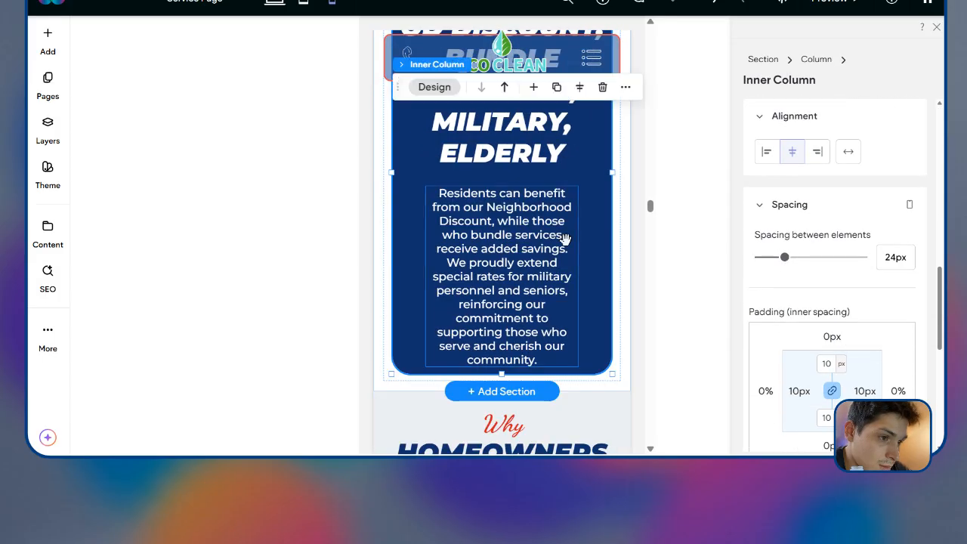
pyautogui.click(572, 341)
pyautogui.moveTo(579, 348); pyautogui.dragTo(607, 367)
pyautogui.scroll(1, 607, 367)
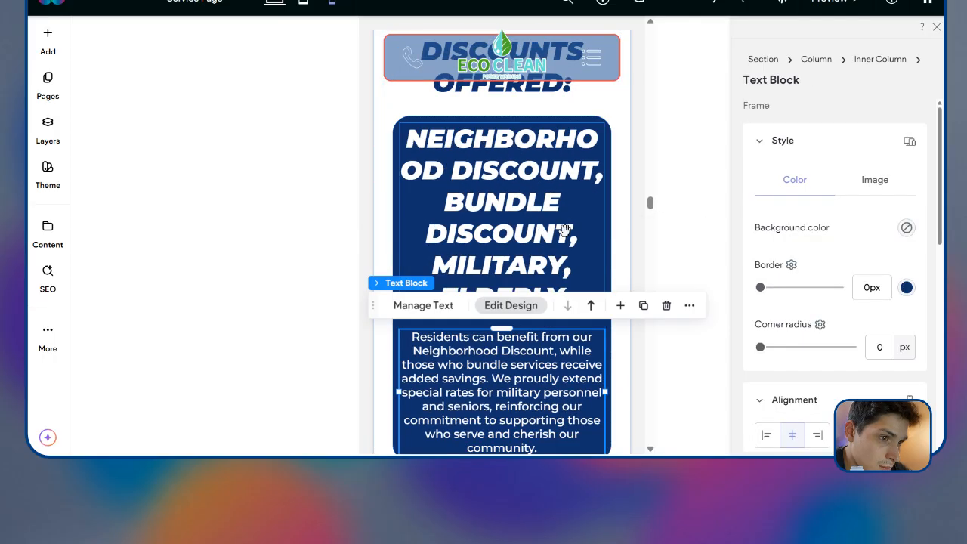
# Step: Set the font size of the discounts card's heading to 24
pyautogui.doubleClick(565, 231)
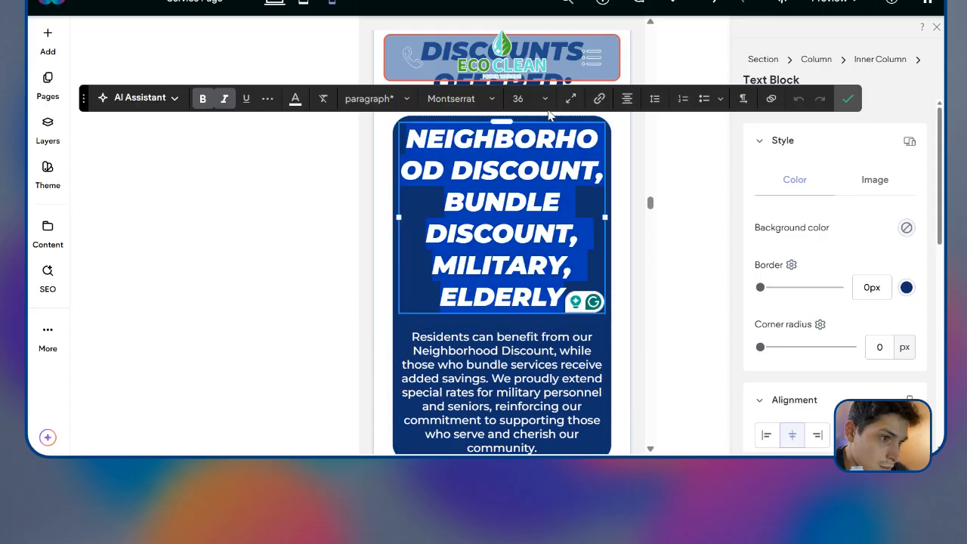
pyautogui.click(544, 98)
pyautogui.scroll(-3, 538, 212)
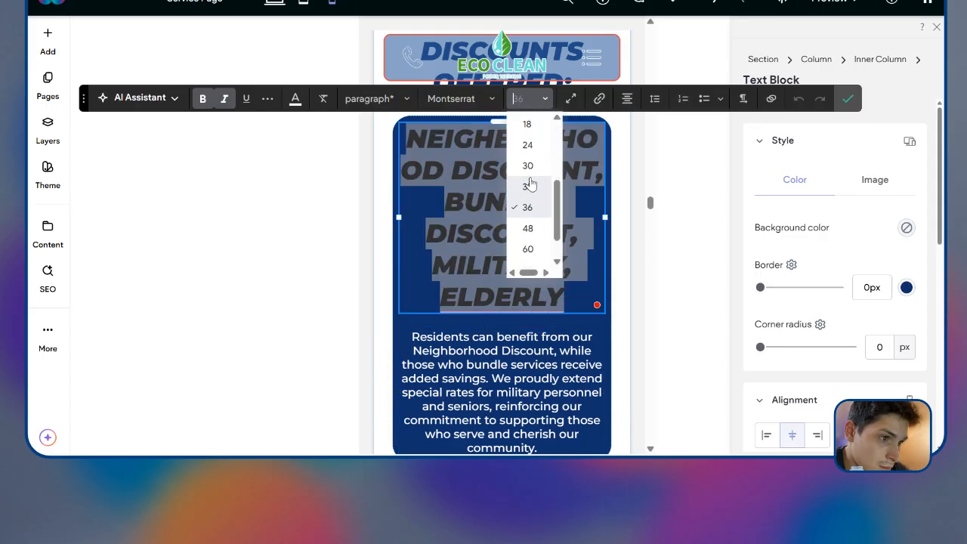
pyautogui.click(527, 165)
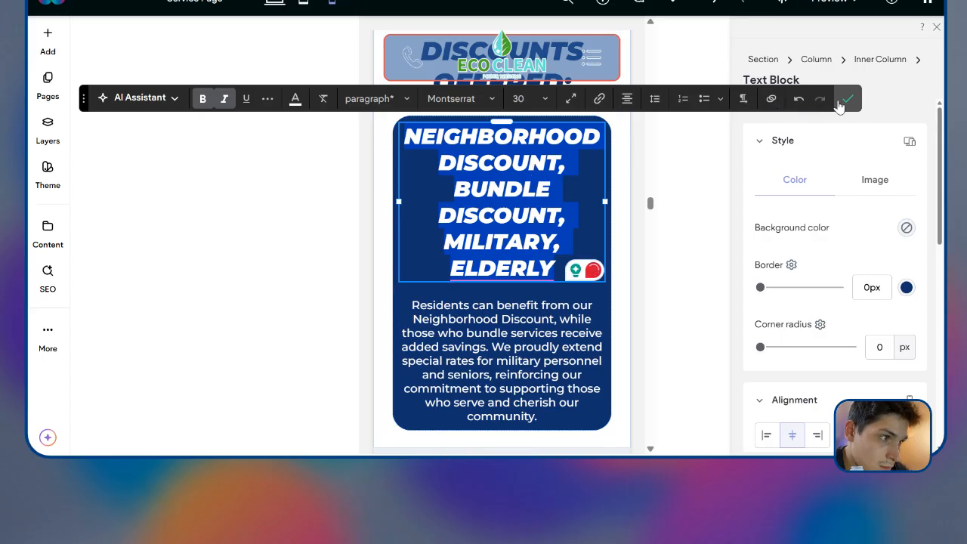
pyautogui.click(544, 98)
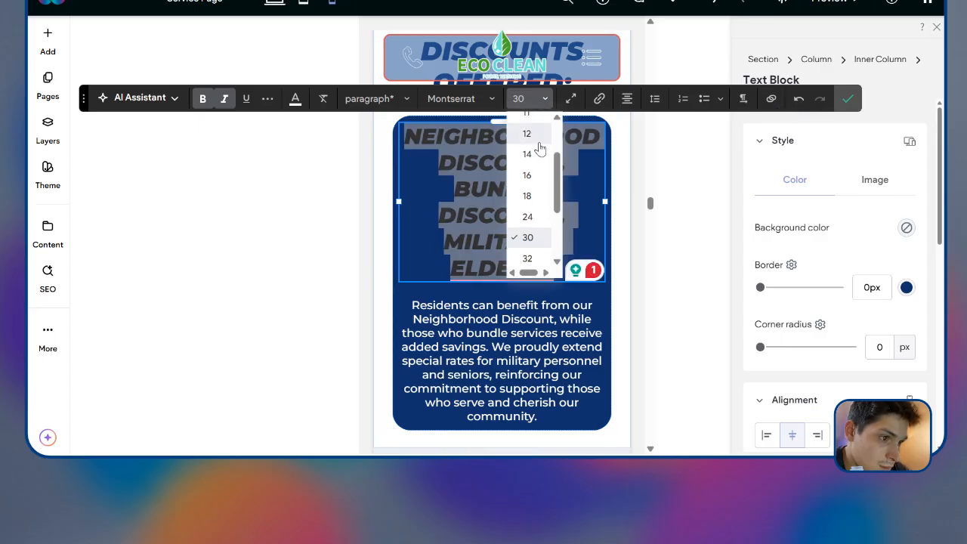
pyautogui.click(529, 213)
pyautogui.click(848, 97)
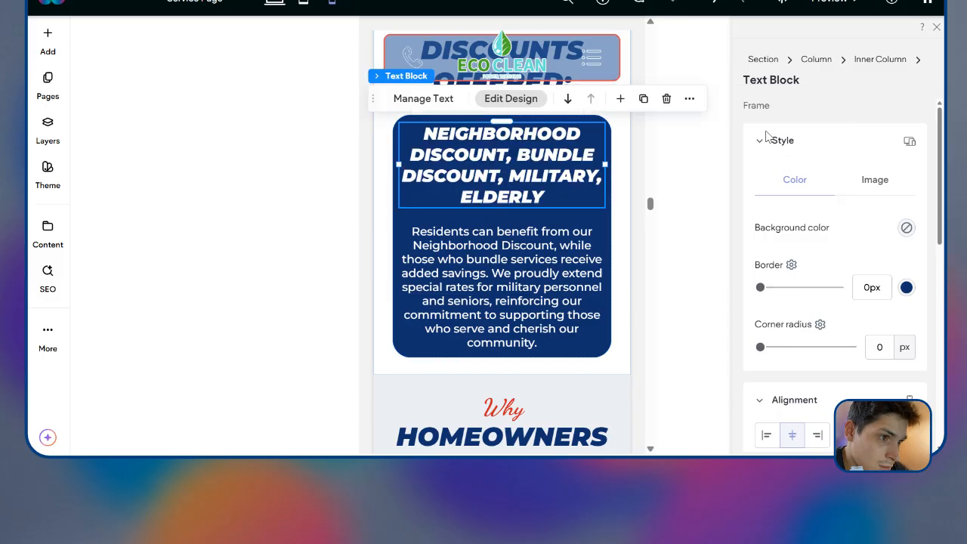
# Step: Change the end of the discounts card's heading to "MILITARY, AND ELDERLY"
pyautogui.doubleClick(544, 176)
pyautogui.click(549, 174)
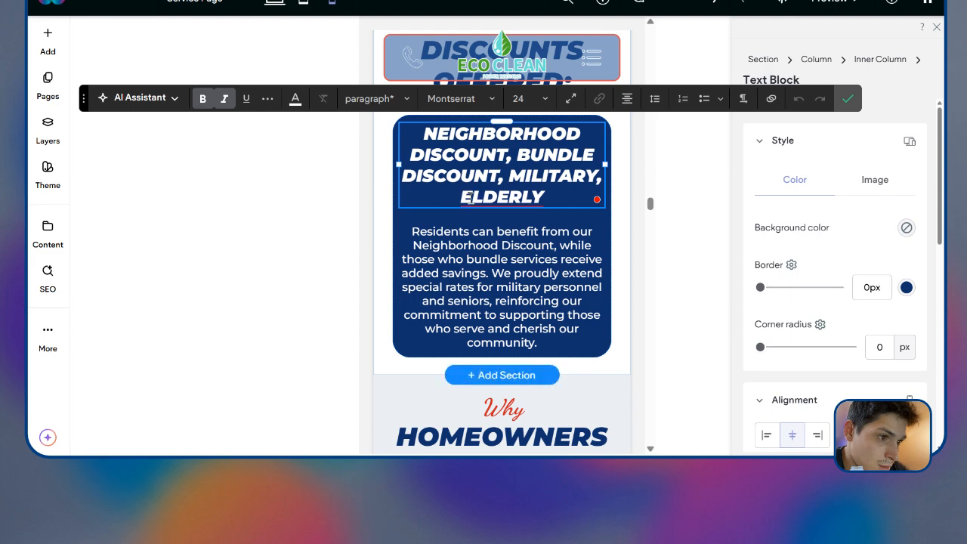
pyautogui.moveTo(466, 196)
pyautogui.click(495, 239)
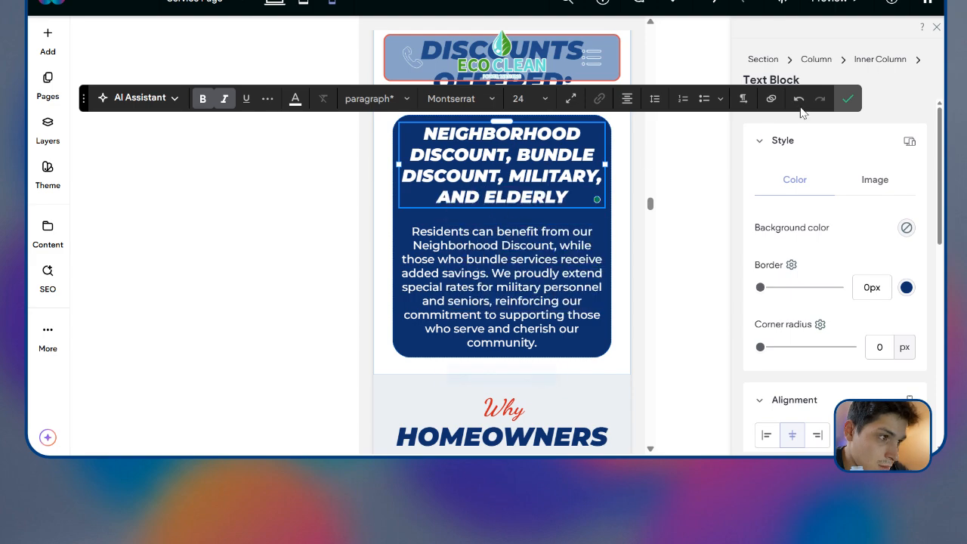
pyautogui.click(848, 98)
# Step: Move the HOUSE HEIGHT card below the red HOUSE DETAILS card so the mobile card colors alternate
pyautogui.scroll(10, 457, 167)
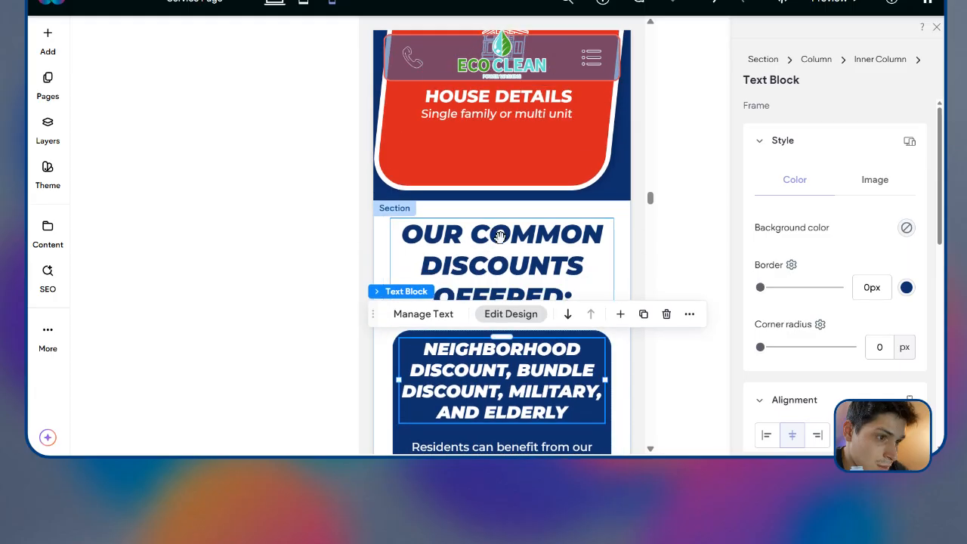
pyautogui.scroll(8, 517, 236)
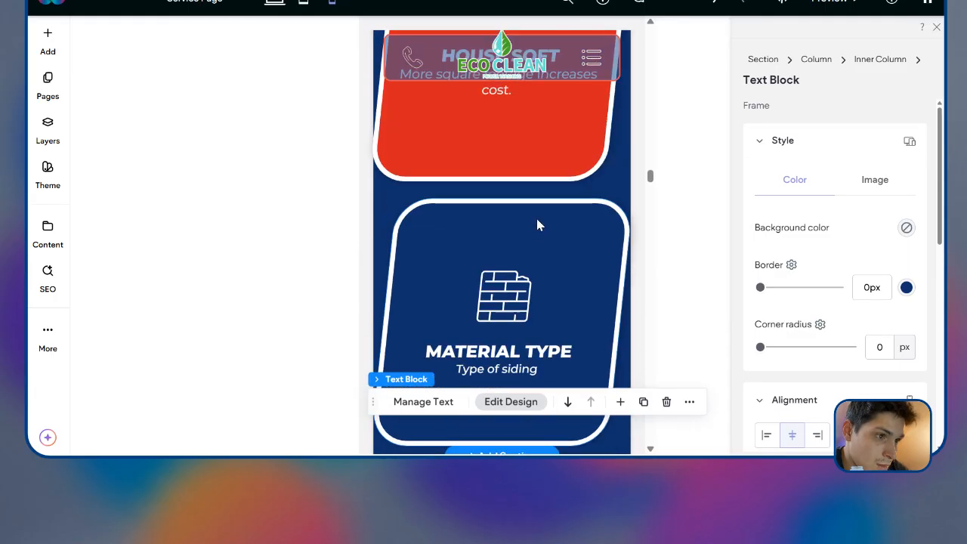
pyautogui.scroll(-5, 486, 234)
pyautogui.scroll(-2, 486, 228)
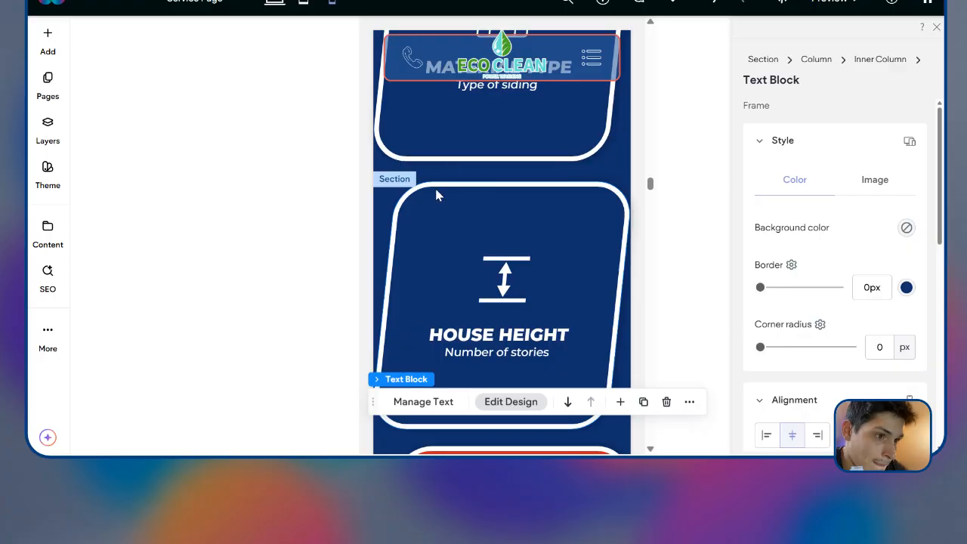
pyautogui.click(470, 186)
pyautogui.click(460, 158)
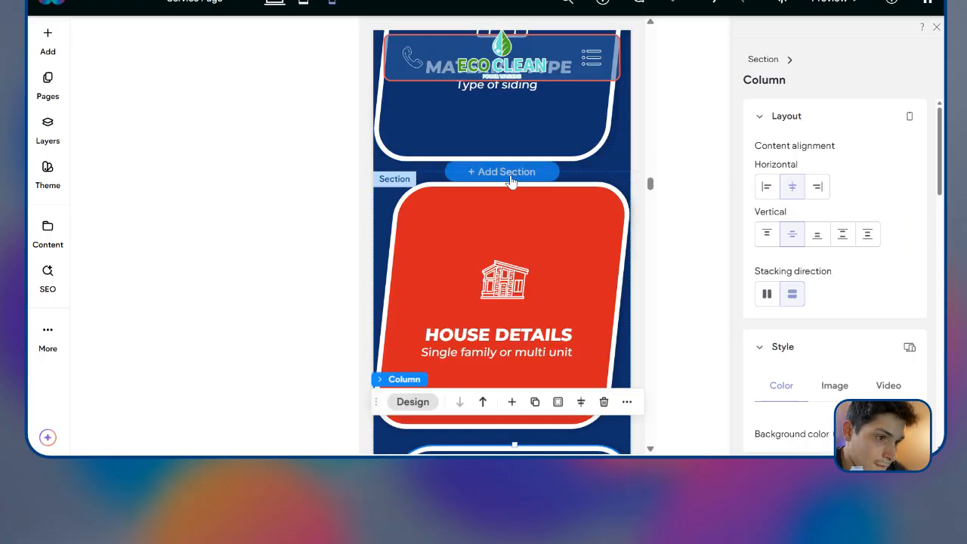
pyautogui.scroll(-4, 557, 287)
pyautogui.scroll(5, 551, 226)
pyautogui.scroll(-5, 548, 162)
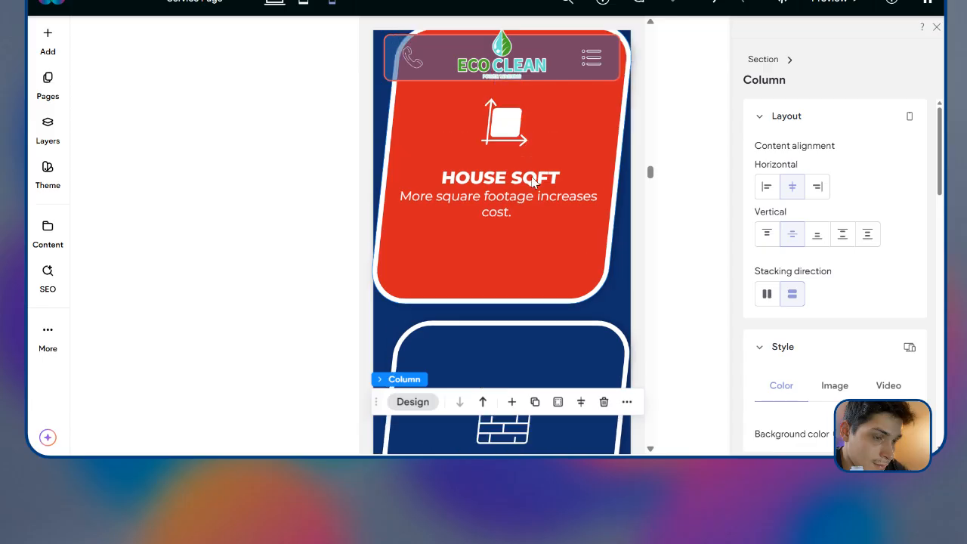
# Step: Set the left and right inner padding of the section with the HOUSE SQFT and MATERIAL TYPE cards to 9%
pyautogui.scroll(3, 529, 181)
pyautogui.scroll(-4, 544, 189)
pyautogui.scroll(4, 546, 196)
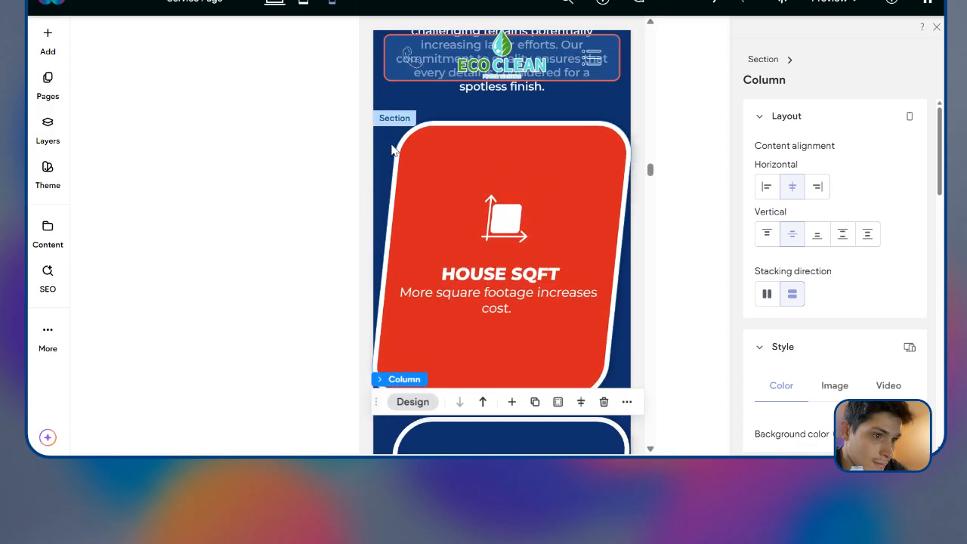
pyautogui.click(393, 119)
pyautogui.scroll(-8, 821, 254)
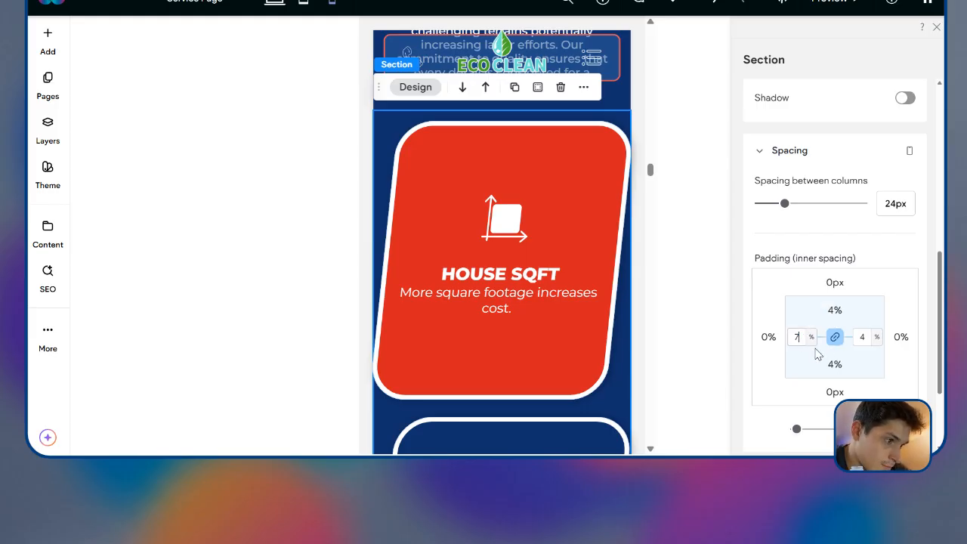
pyautogui.press('Return')
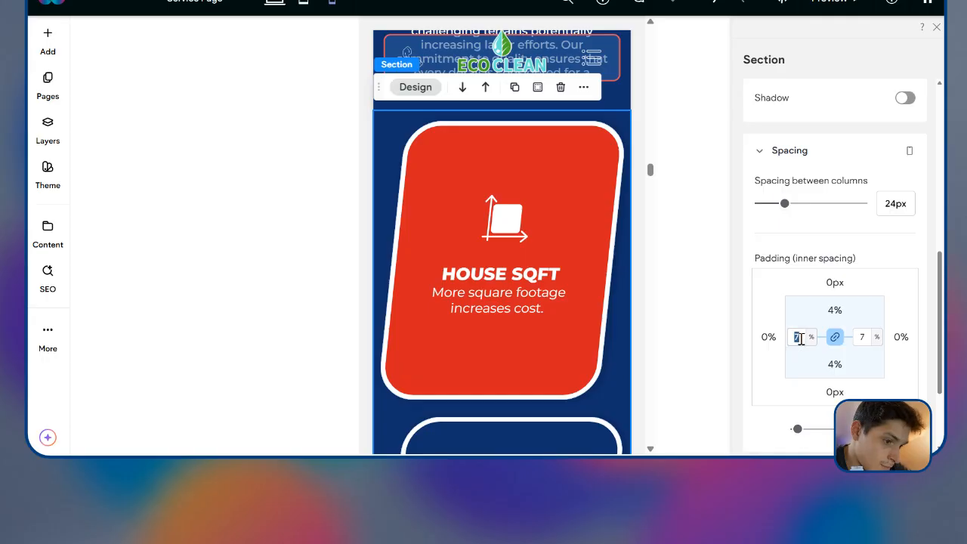
pyautogui.write('9')
pyautogui.press('Return')
# Step: Set the left and right inner padding of the HOUSE DETAILS and HOUSE HEIGHT section to 9%, and check the stacked cards
pyautogui.scroll(-5, 602, 326)
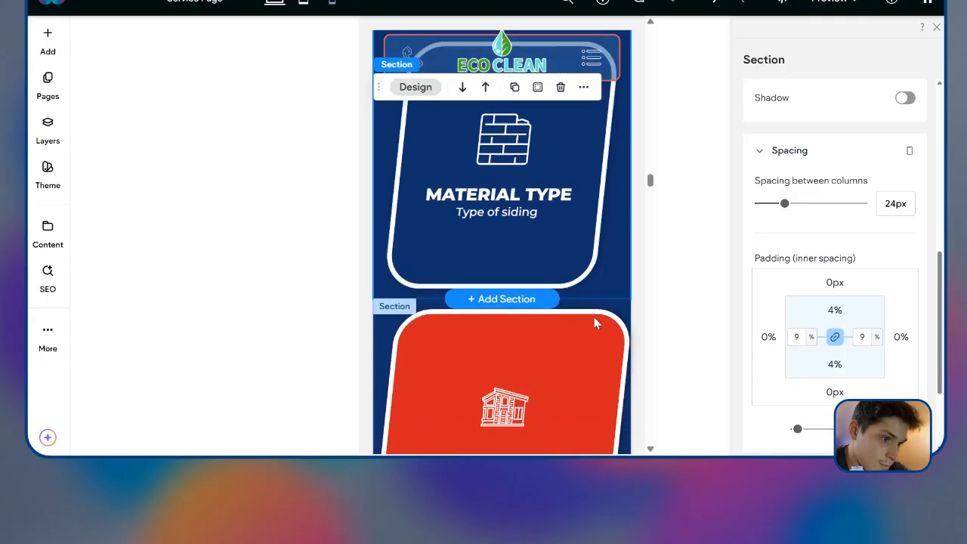
pyautogui.click(622, 261)
pyautogui.scroll(-3, 841, 324)
pyautogui.scroll(-5, 841, 323)
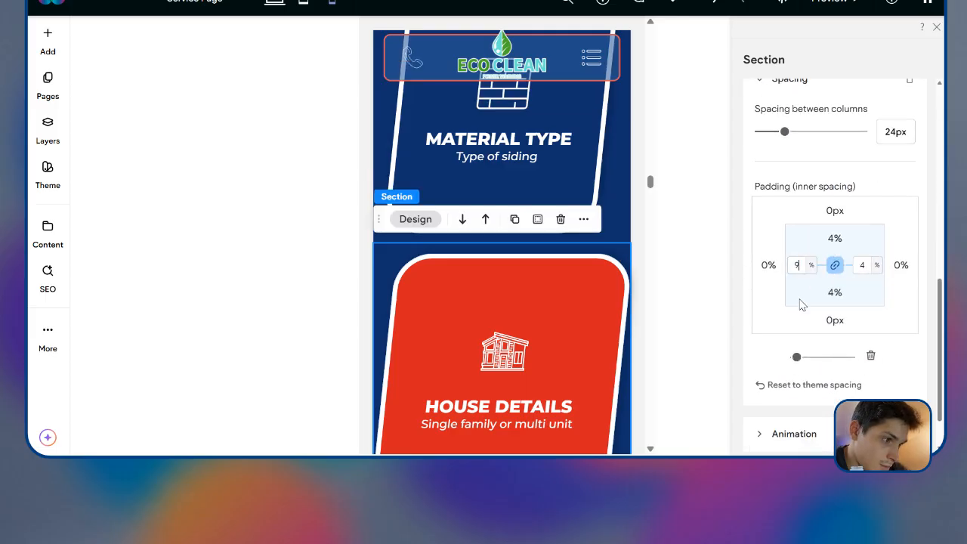
pyautogui.write('9')
pyautogui.press('Return')
pyautogui.click(935, 28)
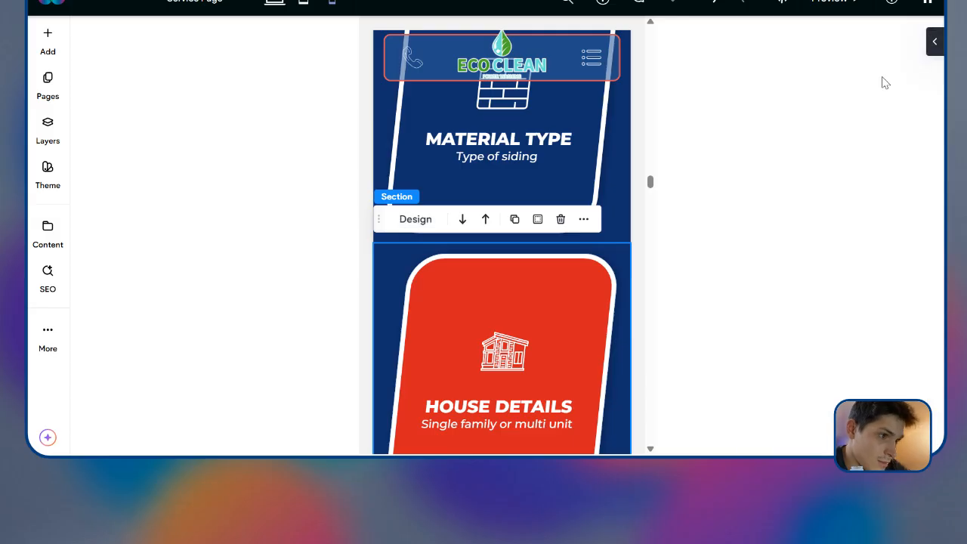
pyautogui.scroll(-6, 611, 242)
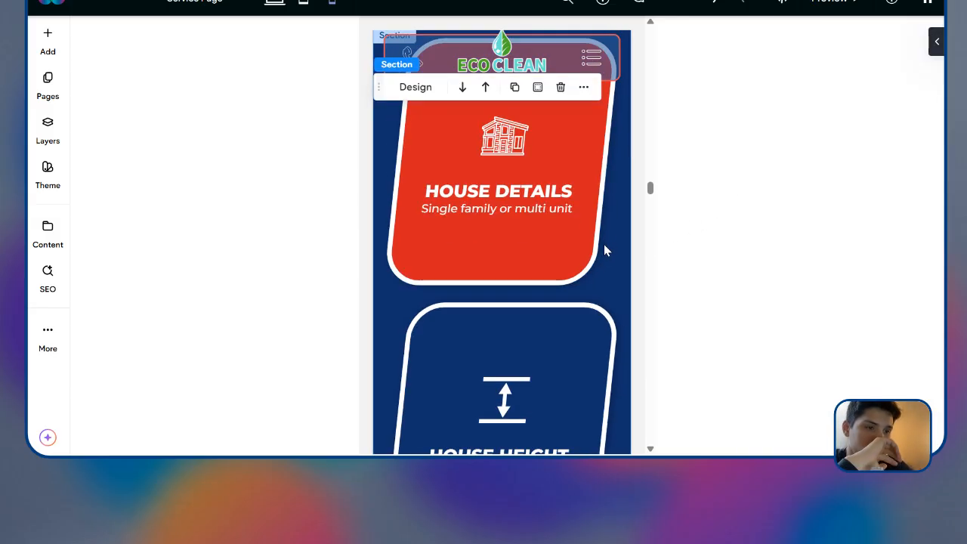
pyautogui.scroll(-1, 604, 255)
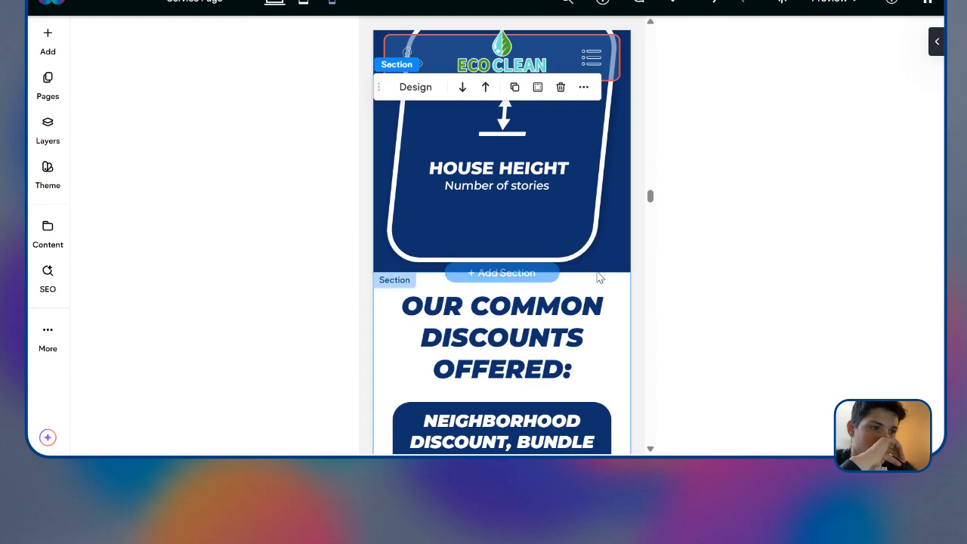
pyautogui.scroll(-3, 601, 260)
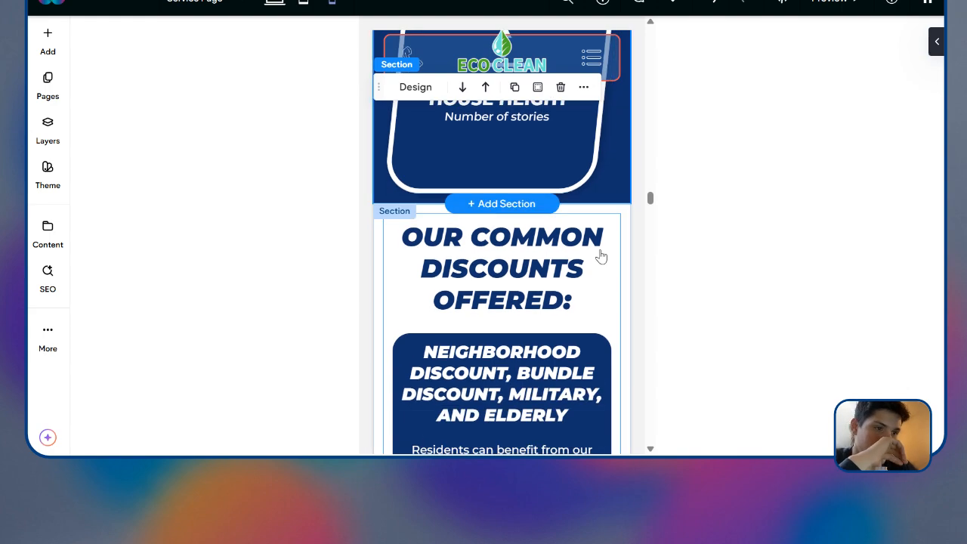
pyautogui.scroll(15, 604, 242)
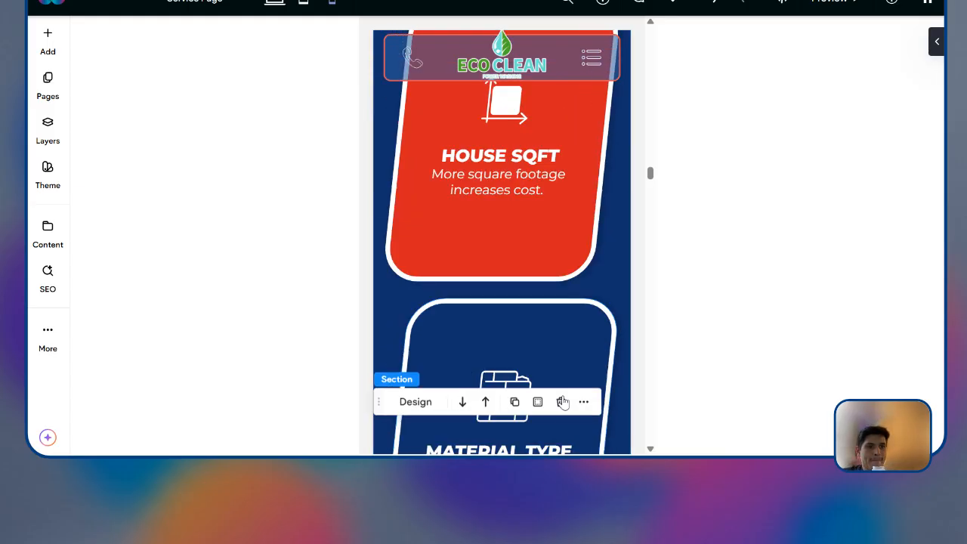
# Step: Set the font size of the "COST BREAK DOWN:" subheading to 16
pyautogui.scroll(4, 528, 276)
pyautogui.scroll(-3, 544, 257)
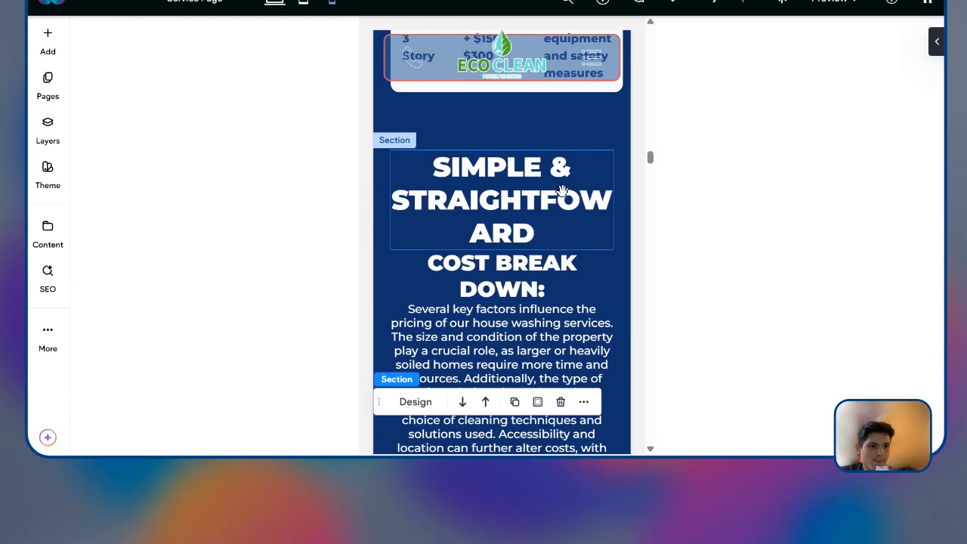
pyautogui.doubleClick(550, 264)
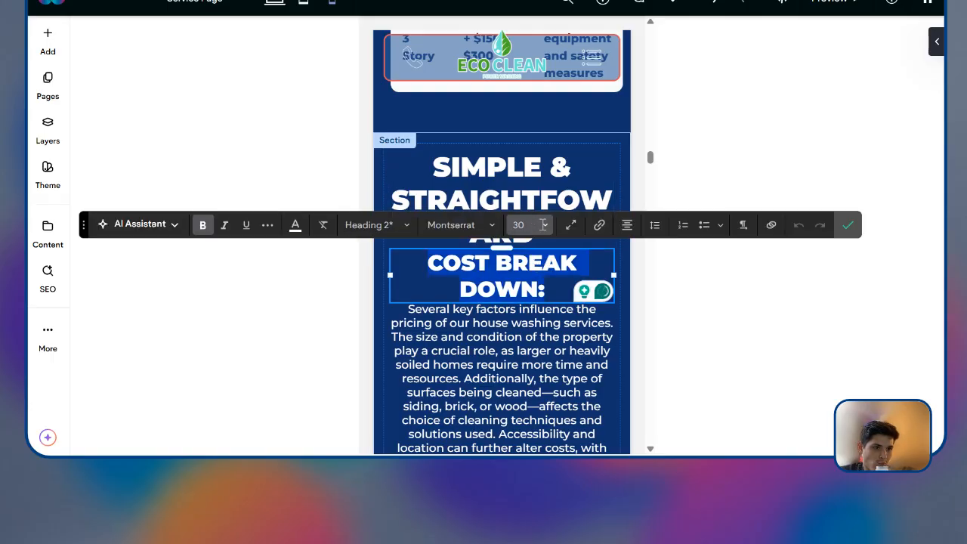
pyautogui.click(540, 224)
pyautogui.click(538, 302)
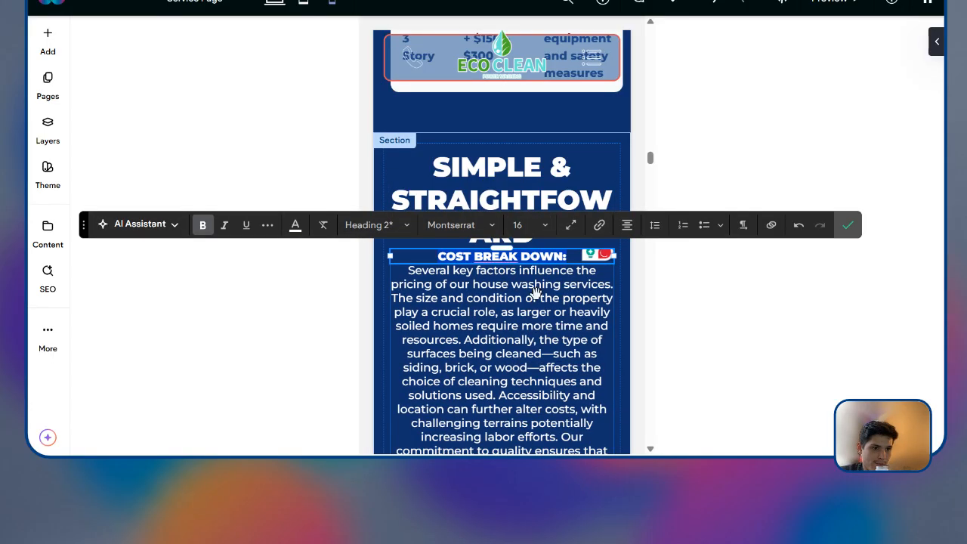
# Step: Reduce the "SIMPLE & STRAIGHTFOWARD" heading above the cost breakdown to font size 24
pyautogui.doubleClick(534, 191)
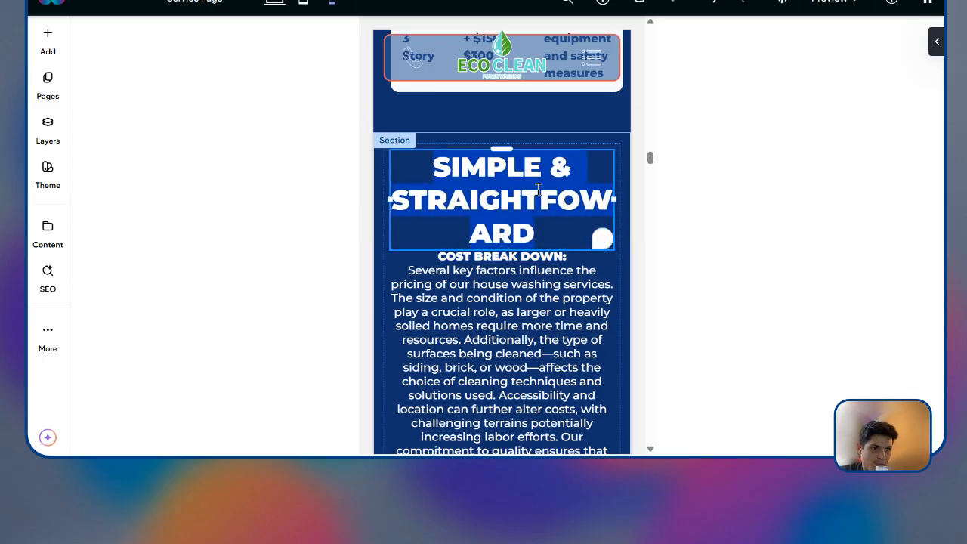
pyautogui.click(529, 126)
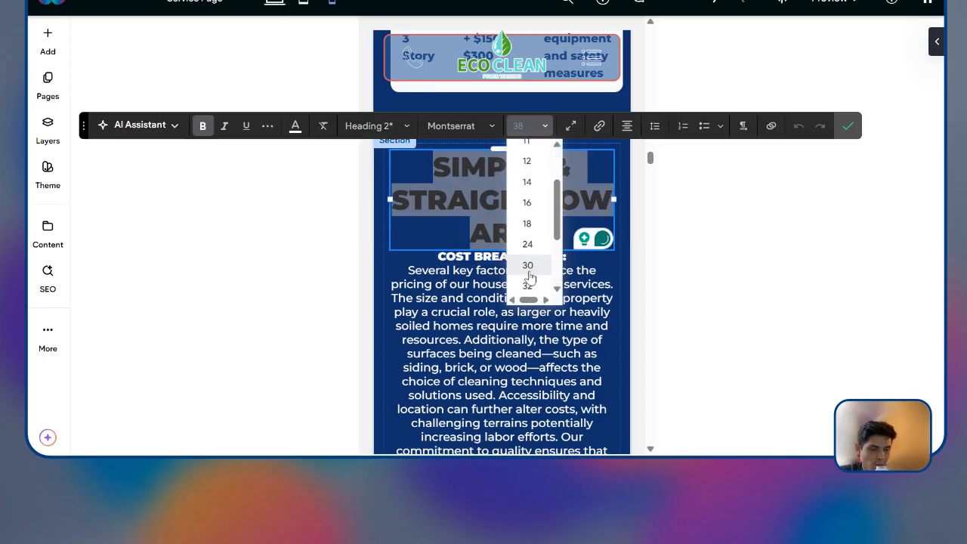
pyautogui.click(528, 266)
pyautogui.click(521, 125)
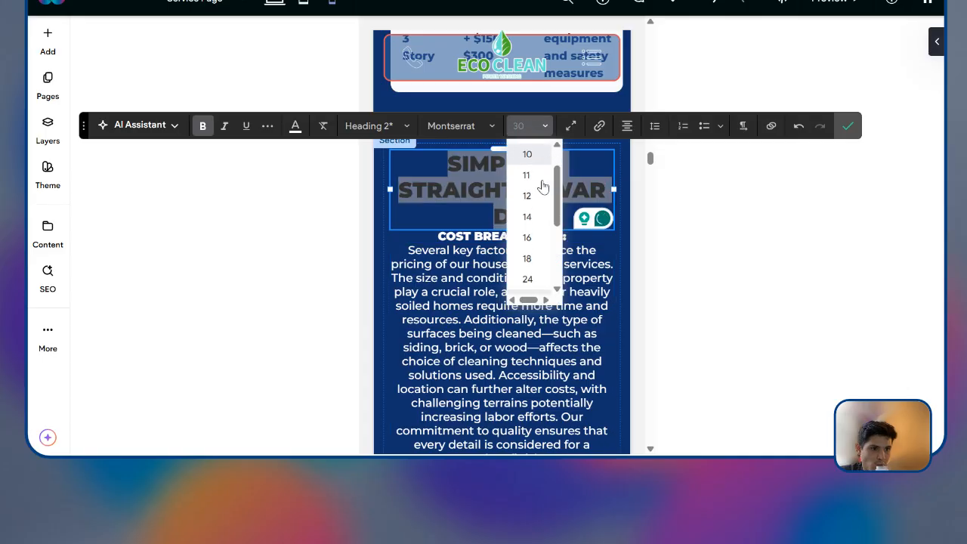
pyautogui.click(532, 244)
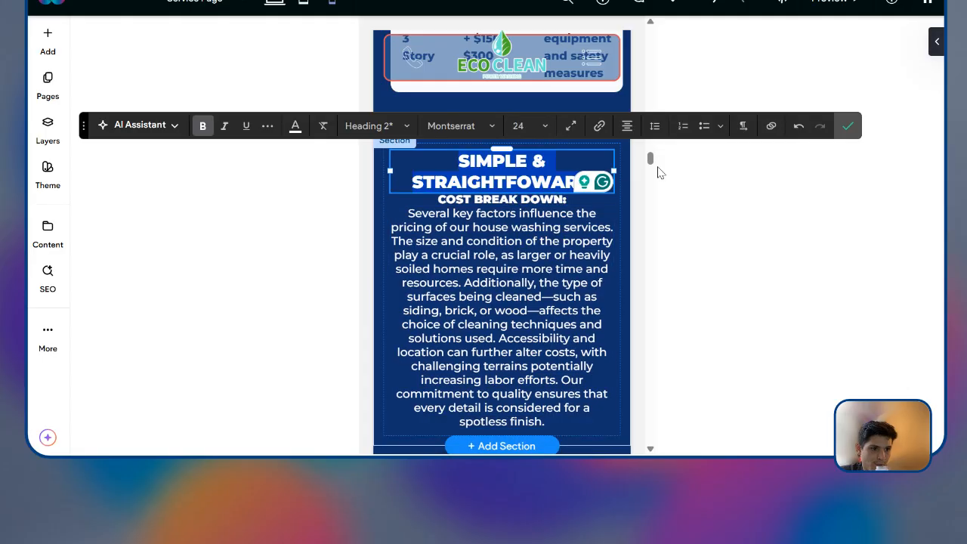
pyautogui.click(843, 127)
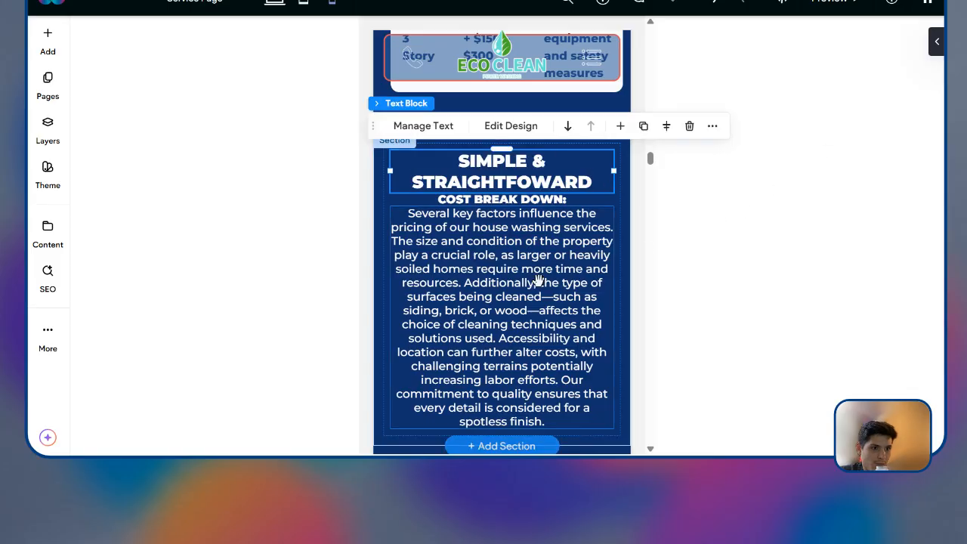
# Step: Set the spacing between elements to 5px in the column holding the cost breakdown headings and paragraph
pyautogui.click(541, 287)
pyautogui.click(615, 160)
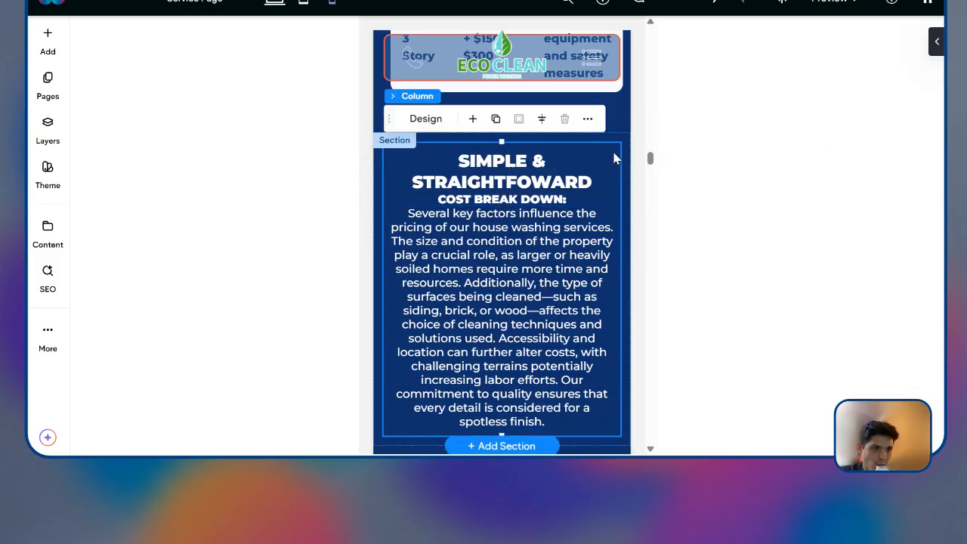
pyautogui.click(426, 118)
pyautogui.scroll(-8, 820, 324)
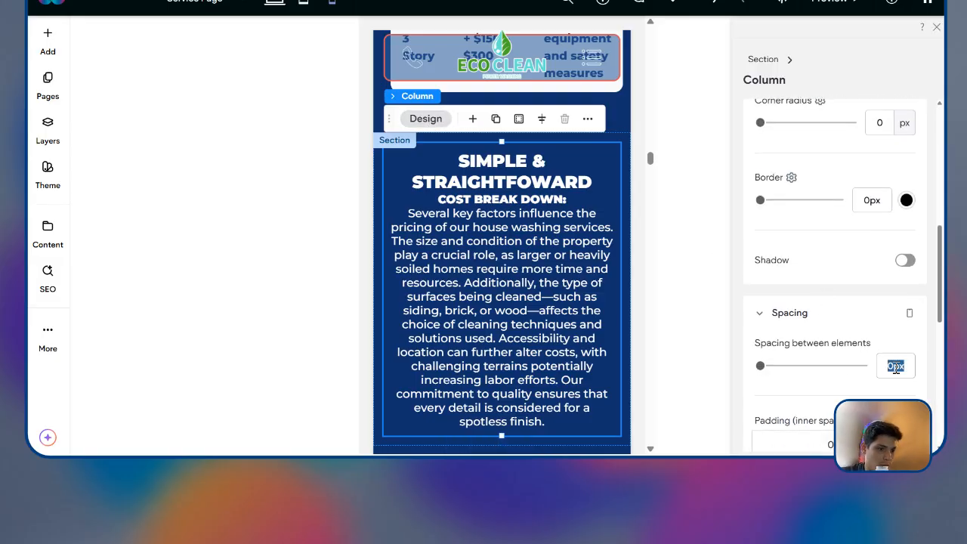
pyautogui.write('5')
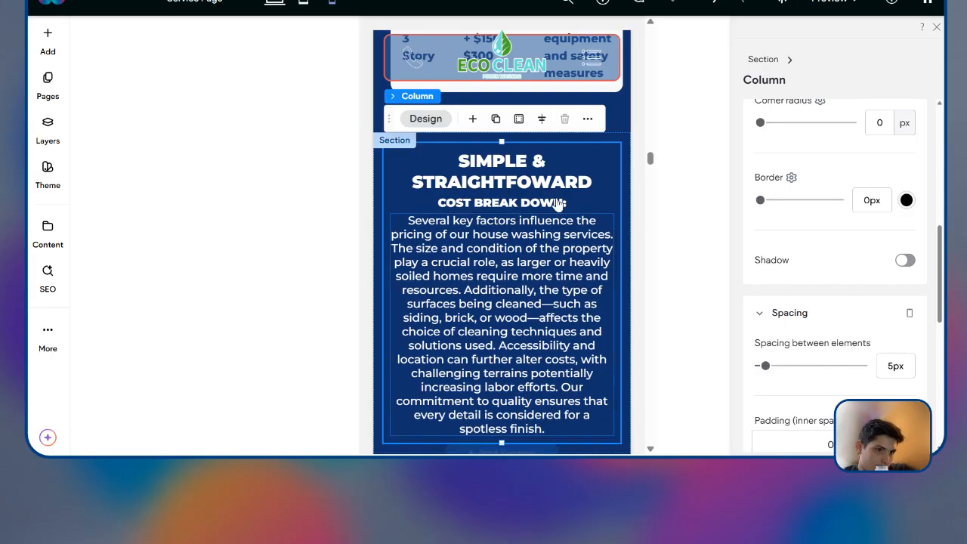
pyautogui.scroll(-1, 582, 317)
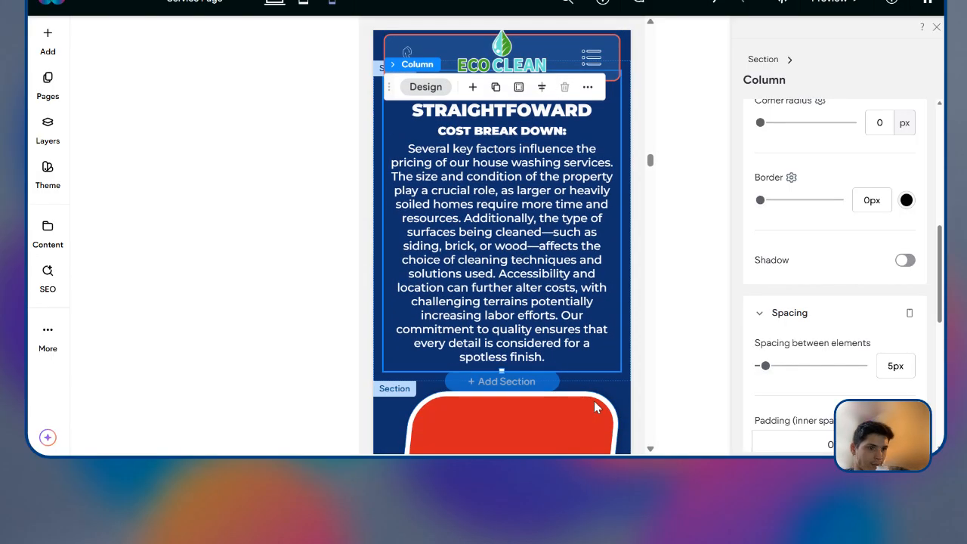
# Step: Delete the closing sentence about commitment to quality from the cost breakdown paragraph, so it ends at "increasing labor efforts."
pyautogui.click(596, 340)
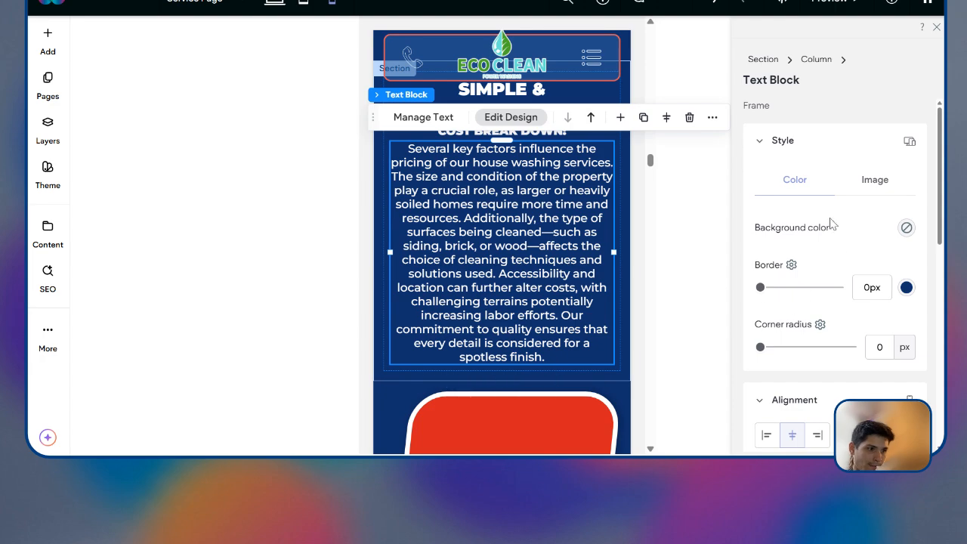
pyautogui.scroll(-3, 555, 320)
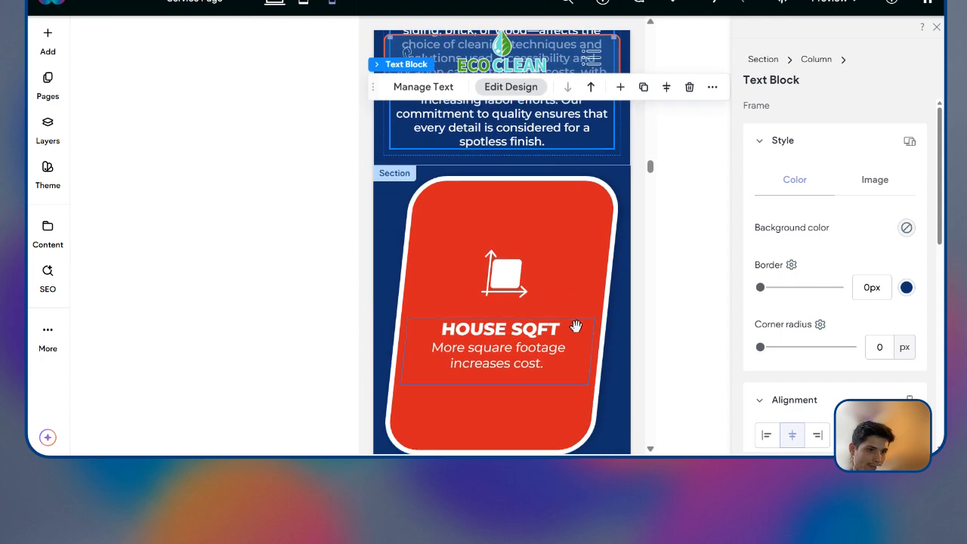
pyautogui.scroll(5, 574, 328)
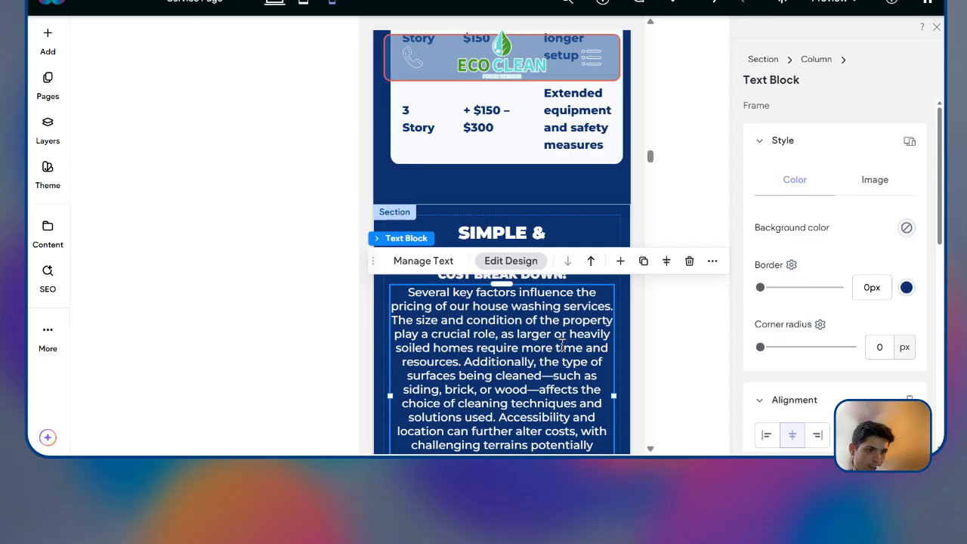
pyautogui.scroll(-2, 556, 347)
pyautogui.click(542, 319)
pyautogui.scroll(1, 542, 316)
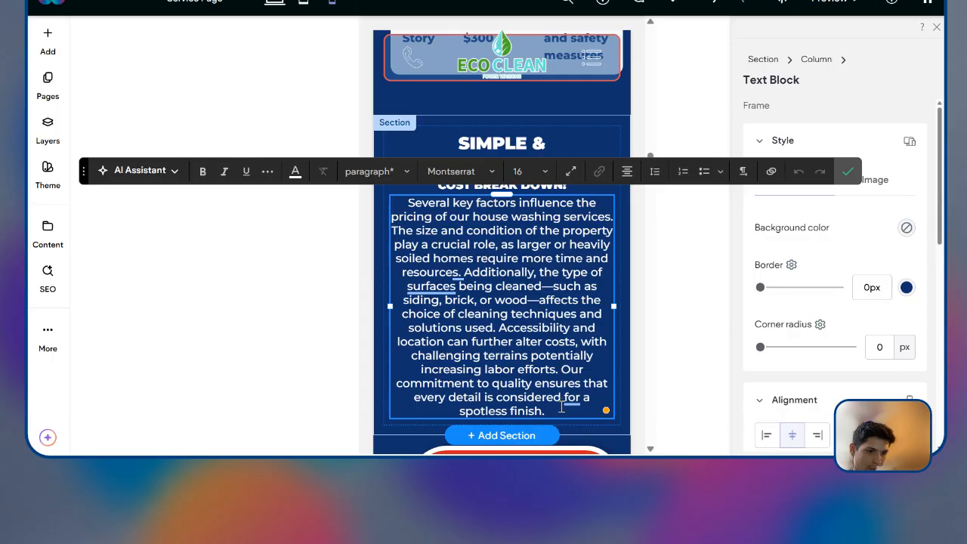
pyautogui.moveTo(561, 369); pyautogui.dragTo(573, 399)
pyautogui.press('BackSpace')
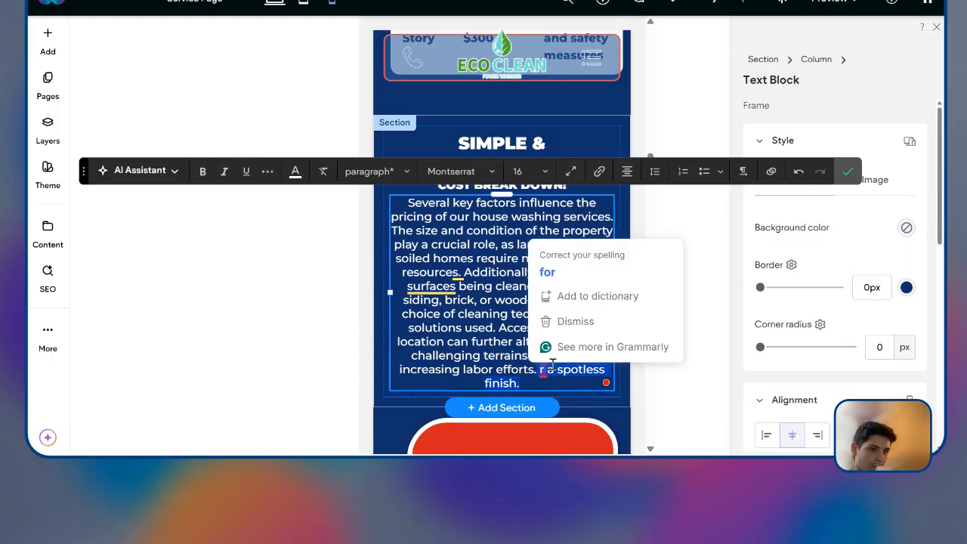
pyautogui.press('BackSpace')
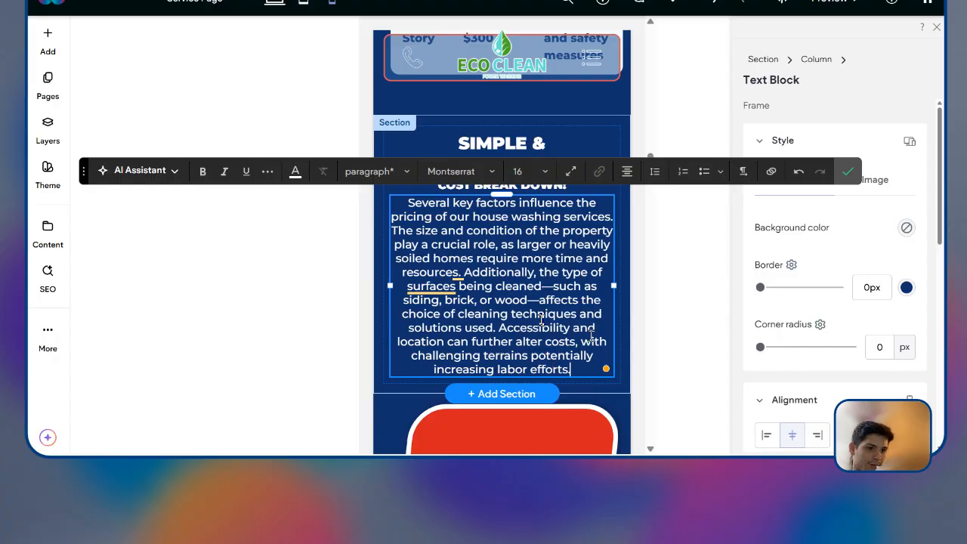
pyautogui.moveTo(463, 269)
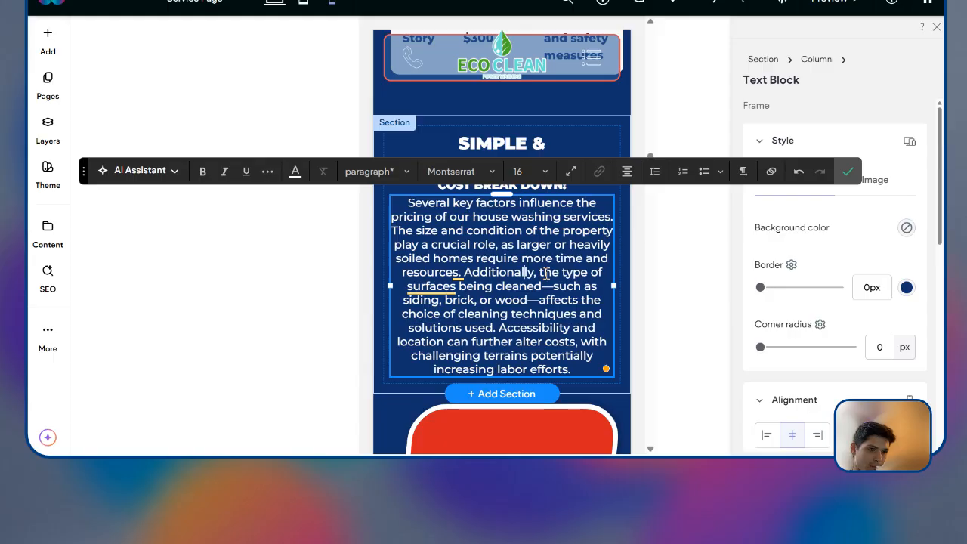
pyautogui.click(813, 194)
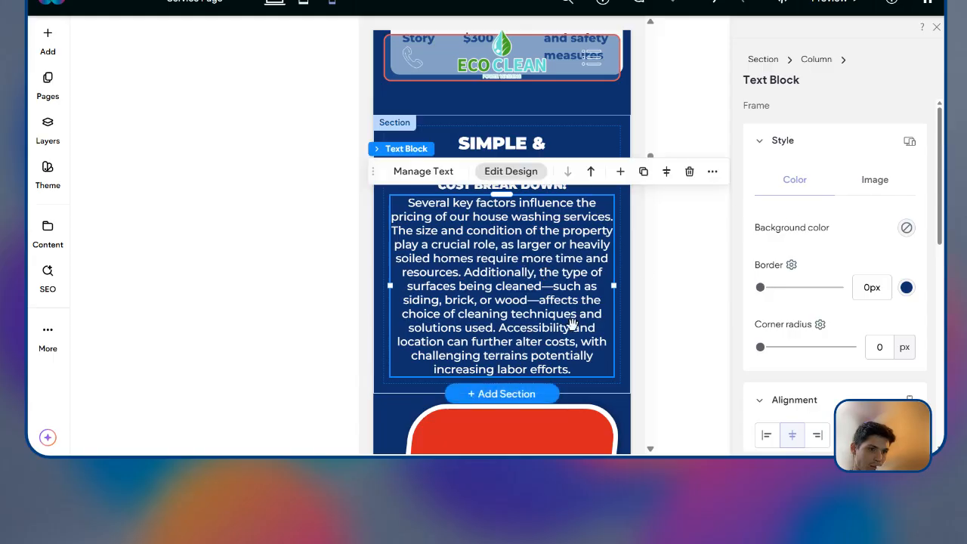
# Step: Review the mobile layout of the sections below the cost breakdown, including the process steps, testimonials and call-to-action
pyautogui.scroll(-3, 602, 318)
pyautogui.scroll(-15, 602, 318)
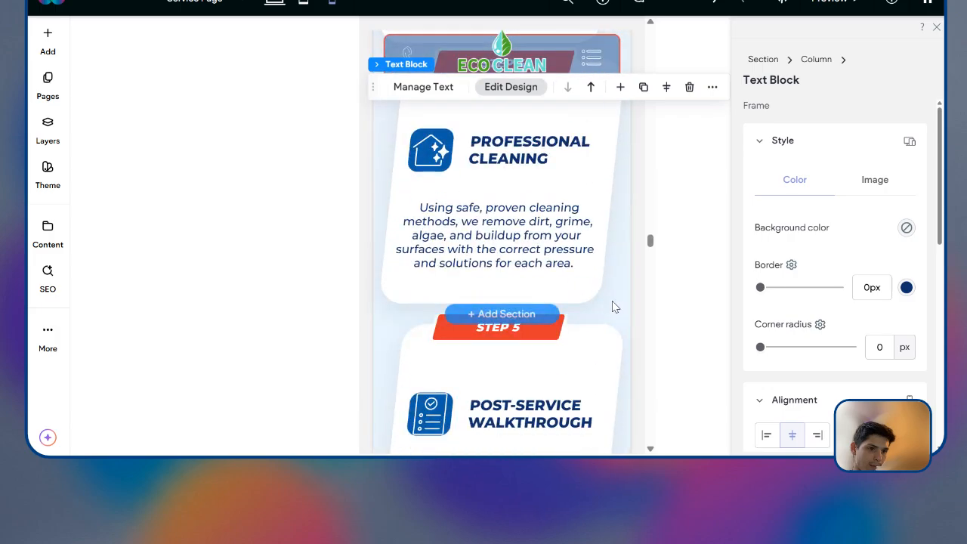
pyautogui.scroll(-15, 614, 308)
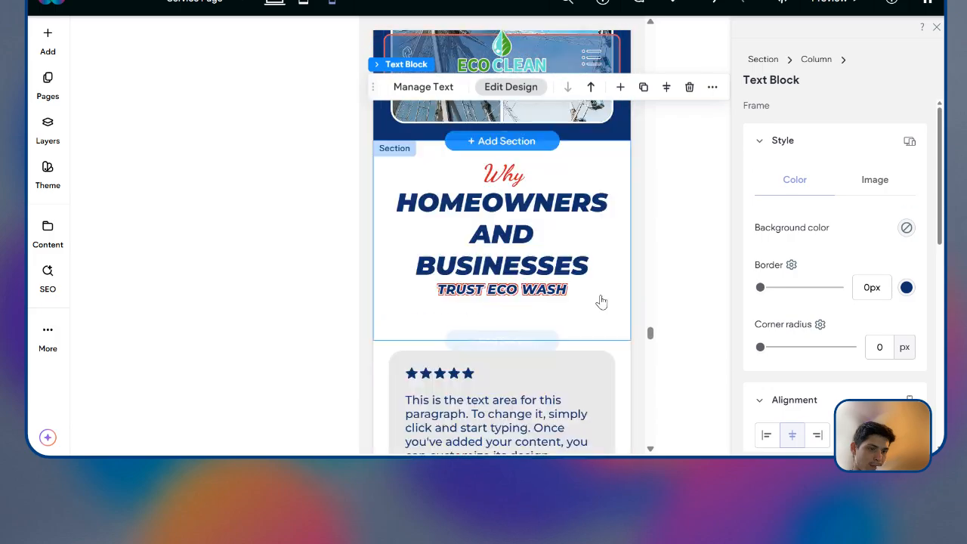
pyautogui.scroll(-15, 603, 294)
pyautogui.scroll(6, 599, 297)
pyautogui.scroll(15, 599, 297)
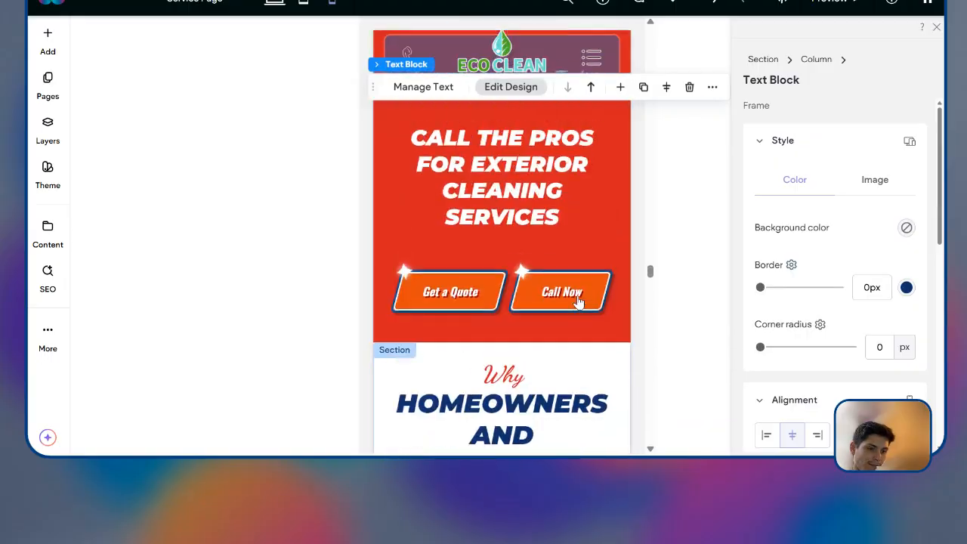
# Step: Examine the HTML code of the Siding Material pricing table in the mobile layout
pyautogui.scroll(15, 582, 301)
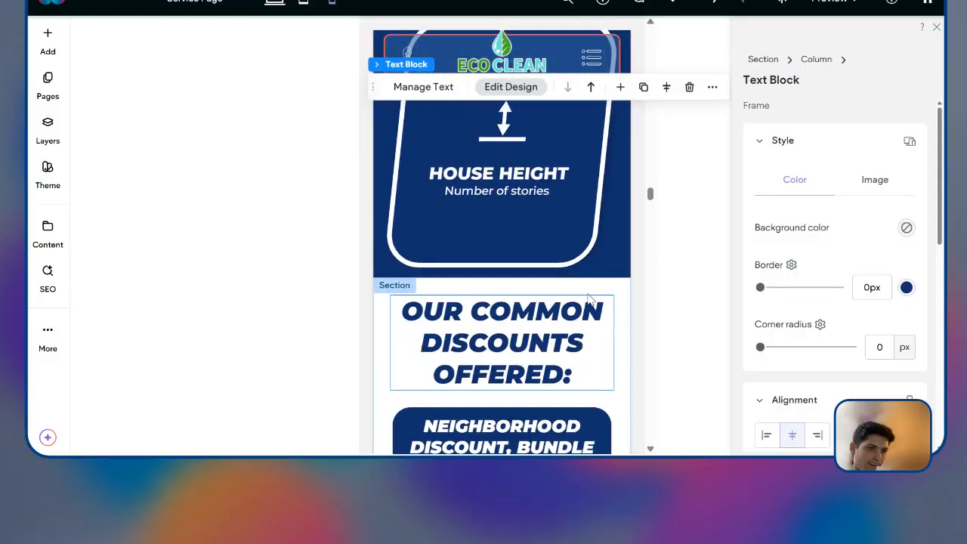
pyautogui.scroll(15, 591, 300)
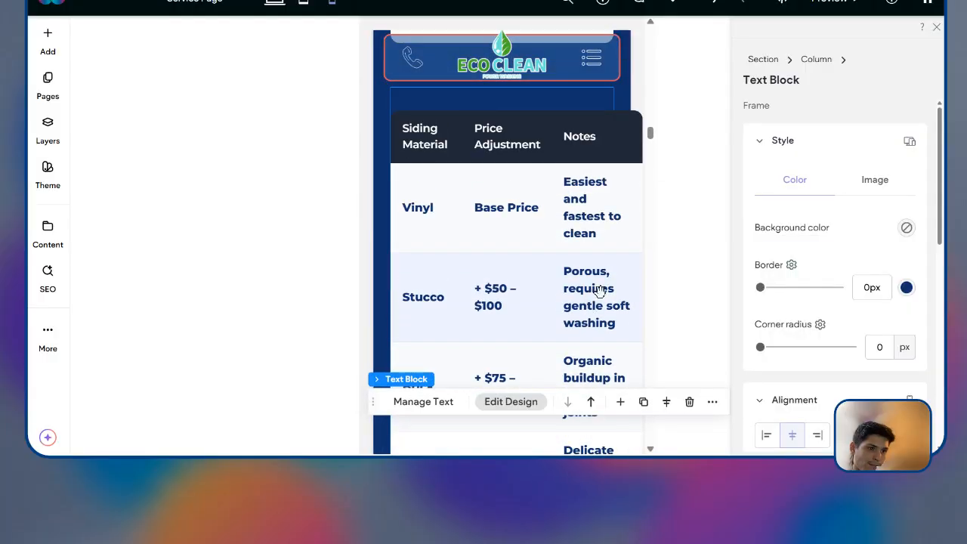
pyautogui.scroll(2, 529, 242)
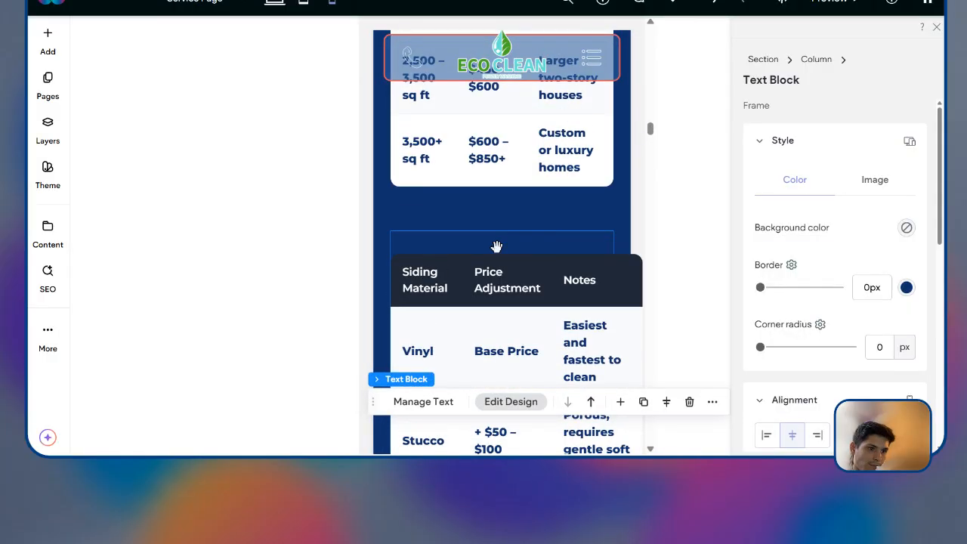
pyautogui.click(549, 241)
pyautogui.click(427, 207)
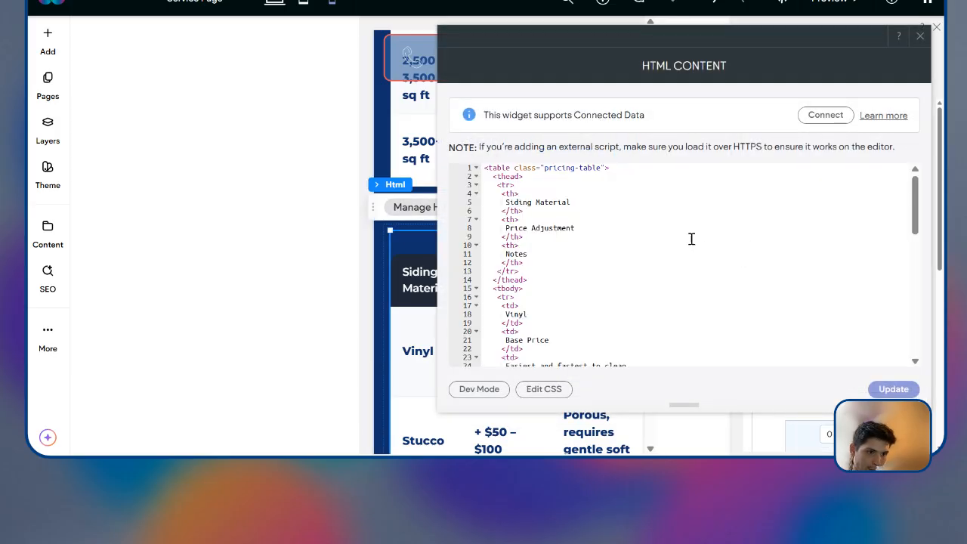
pyautogui.scroll(-10, 696, 232)
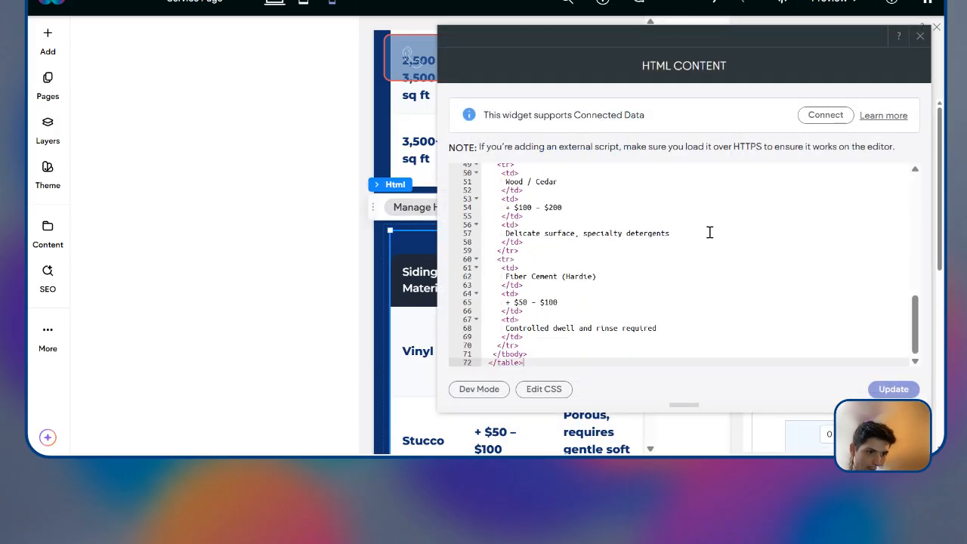
pyautogui.scroll(10, 710, 231)
pyautogui.click(919, 37)
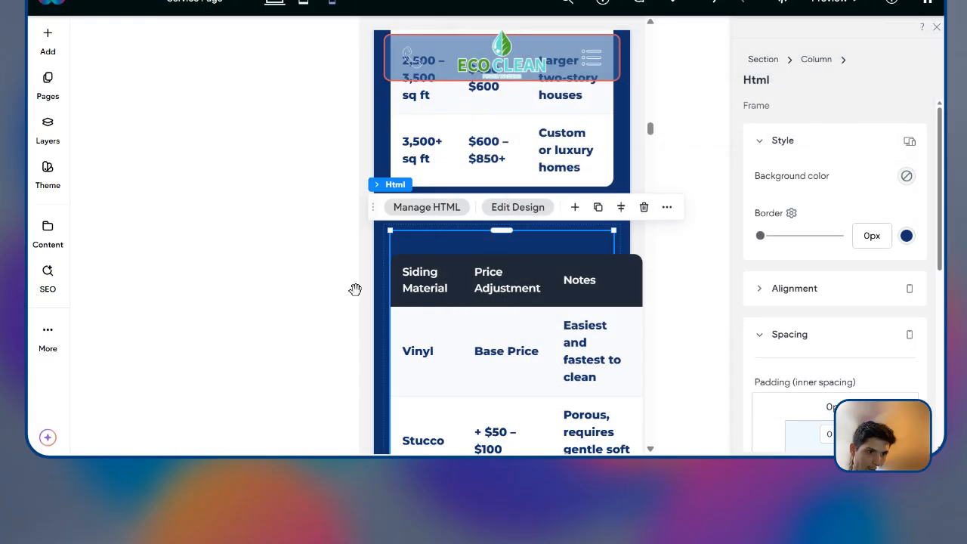
# Step: Examine the HTML and style code of the Home Size pricing table
pyautogui.scroll(10, 506, 378)
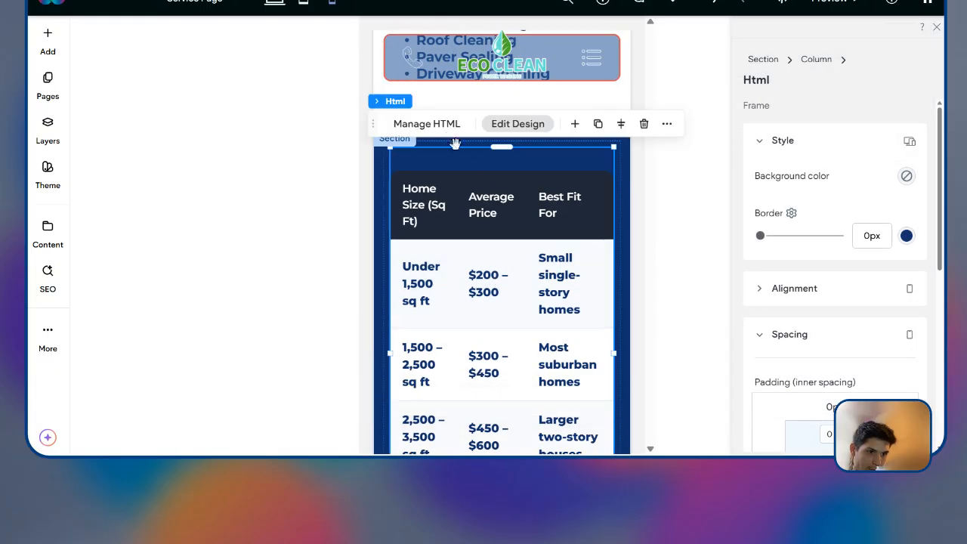
pyautogui.click(442, 127)
pyautogui.scroll(-6, 651, 234)
pyautogui.scroll(6, 665, 261)
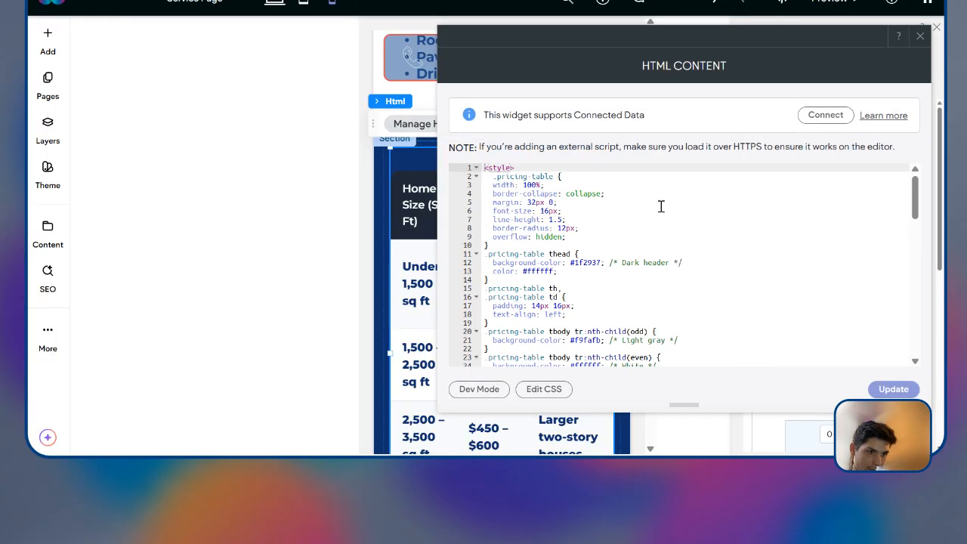
pyautogui.click(922, 37)
# Step: Check how the Siding Material and Home Height tables fit within the width of the mobile page section
pyautogui.scroll(-8, 609, 281)
pyautogui.scroll(-4, 609, 281)
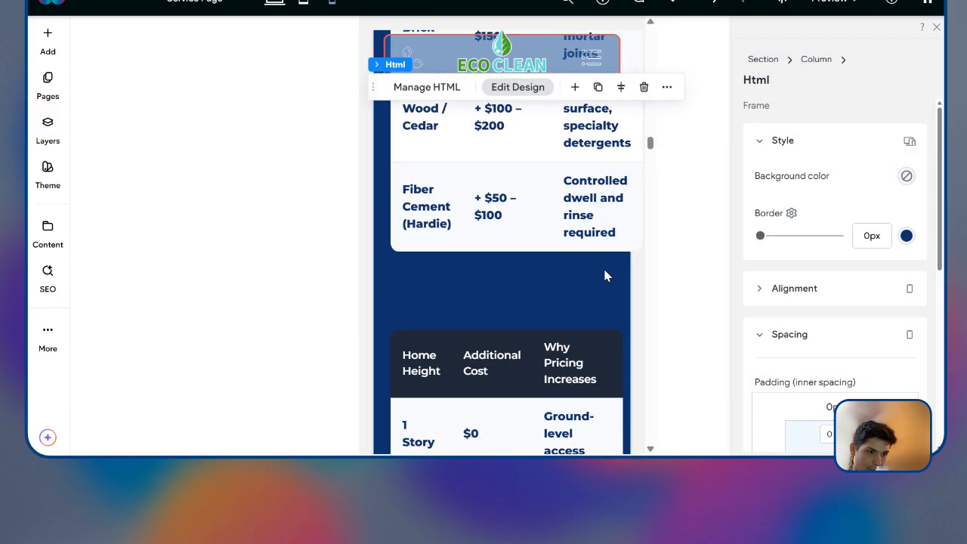
pyautogui.moveTo(612, 273); pyautogui.dragTo(643, 283)
pyautogui.scroll(-3, 598, 292)
pyautogui.click(597, 286)
pyautogui.scroll(-3, 597, 286)
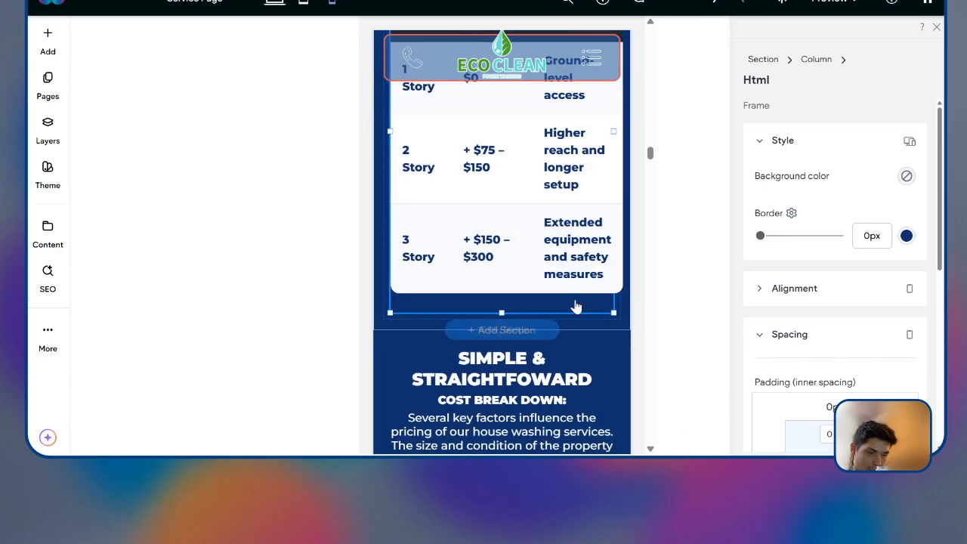
pyautogui.scroll(10, 496, 280)
pyautogui.scroll(5, 498, 280)
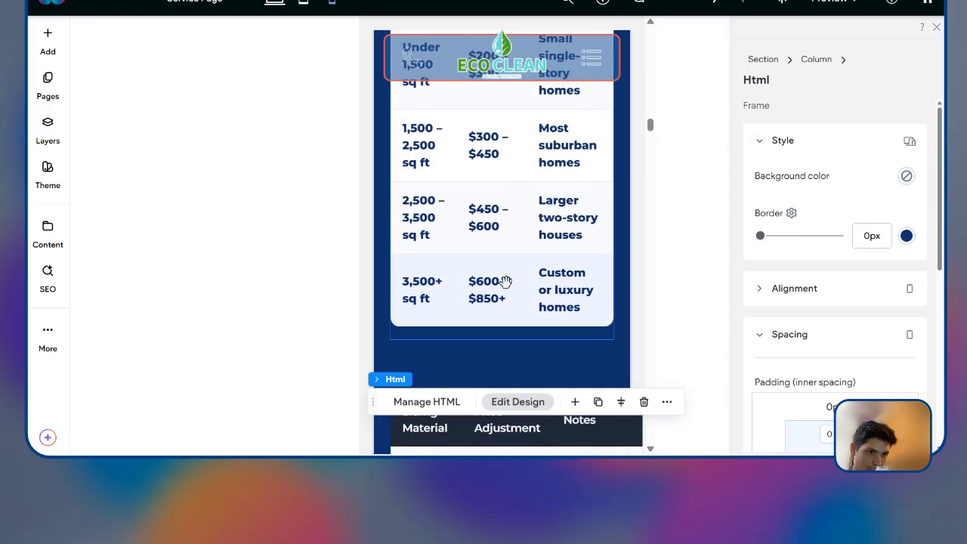
# Step: Set the .pricing-table width to 90% in the Home Size table's style code and update the widget
pyautogui.doubleClick(469, 159)
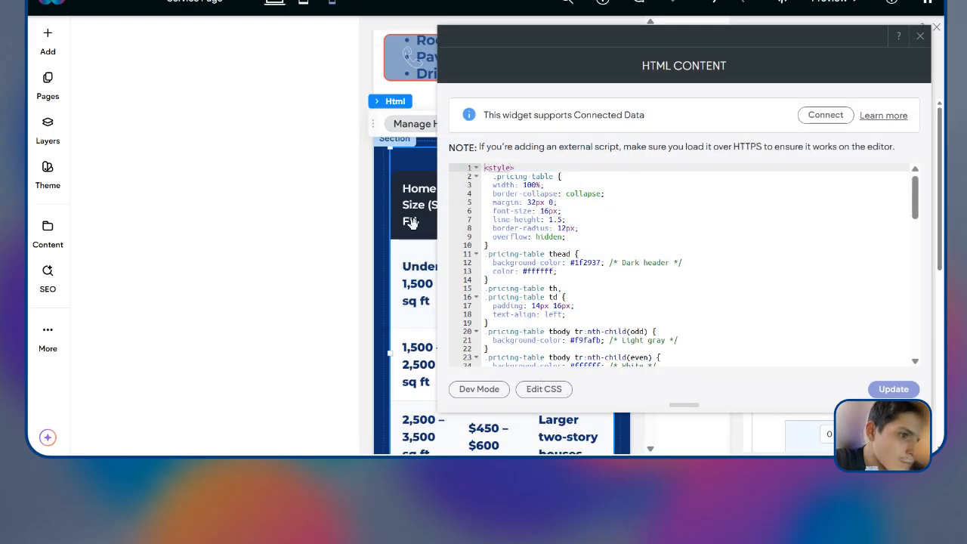
pyautogui.scroll(-3, 749, 194)
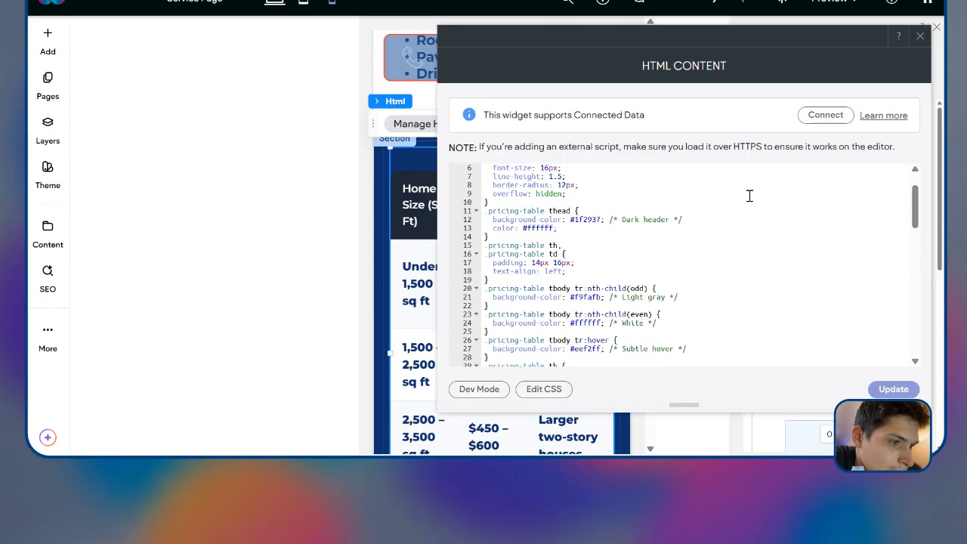
pyautogui.scroll(-2, 750, 196)
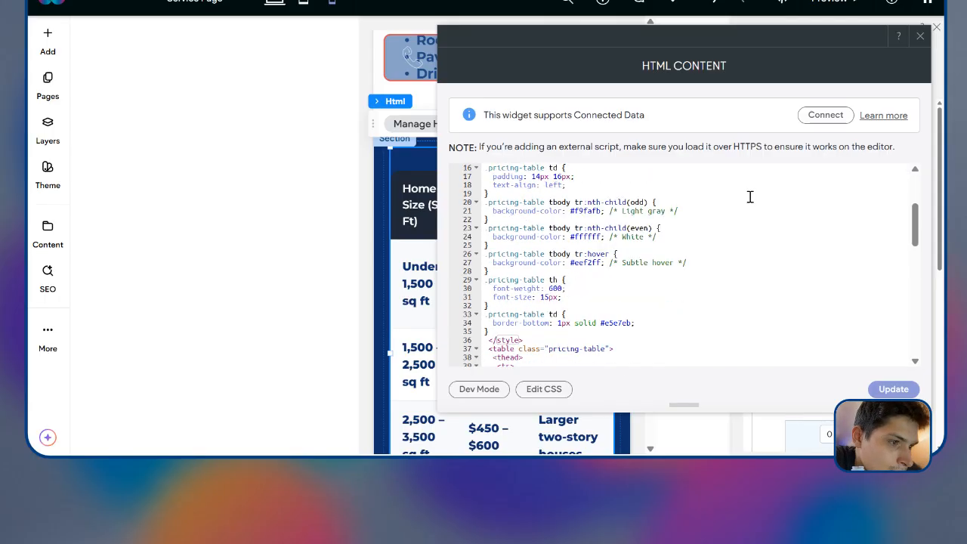
pyautogui.scroll(-2, 750, 196)
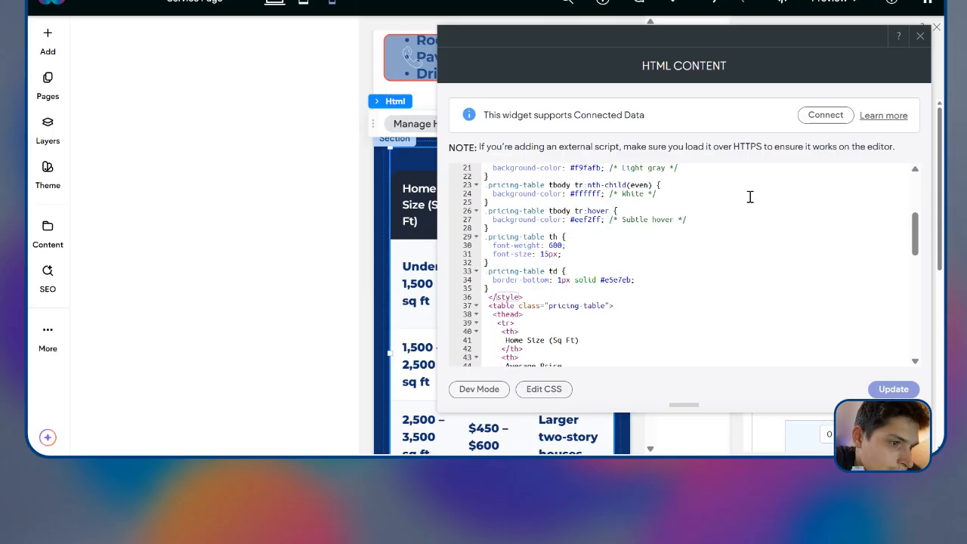
pyautogui.scroll(-4, 749, 197)
pyautogui.scroll(12, 749, 197)
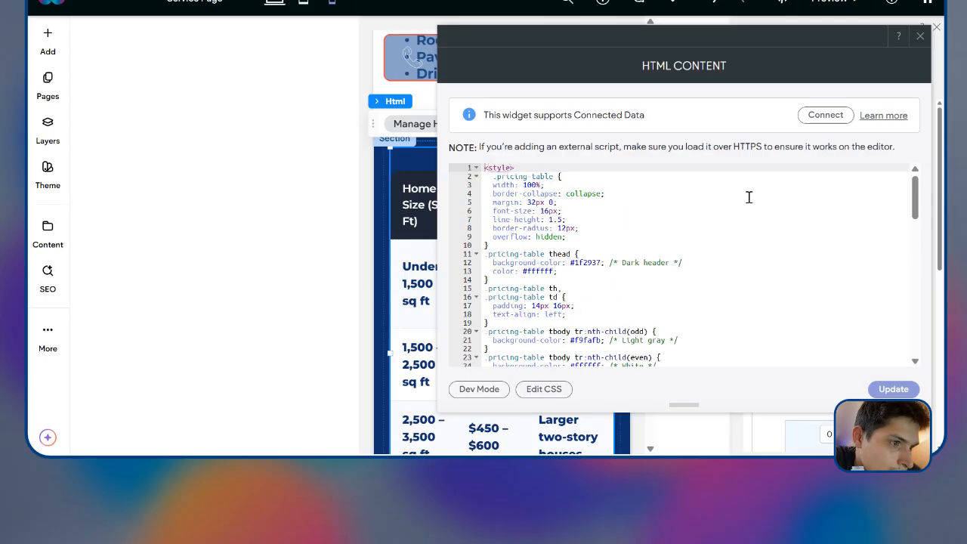
pyautogui.doubleClick(532, 185)
pyautogui.write('90')
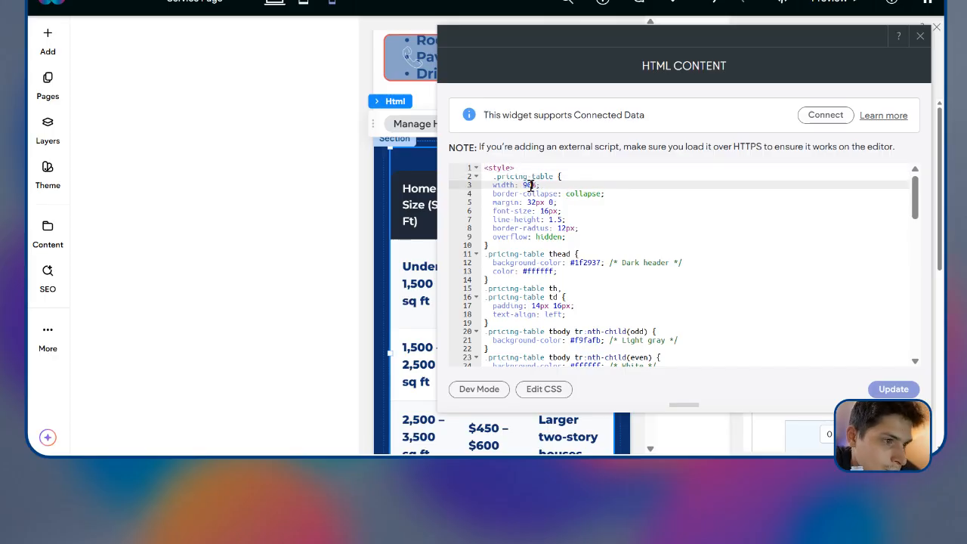
pyautogui.click(899, 394)
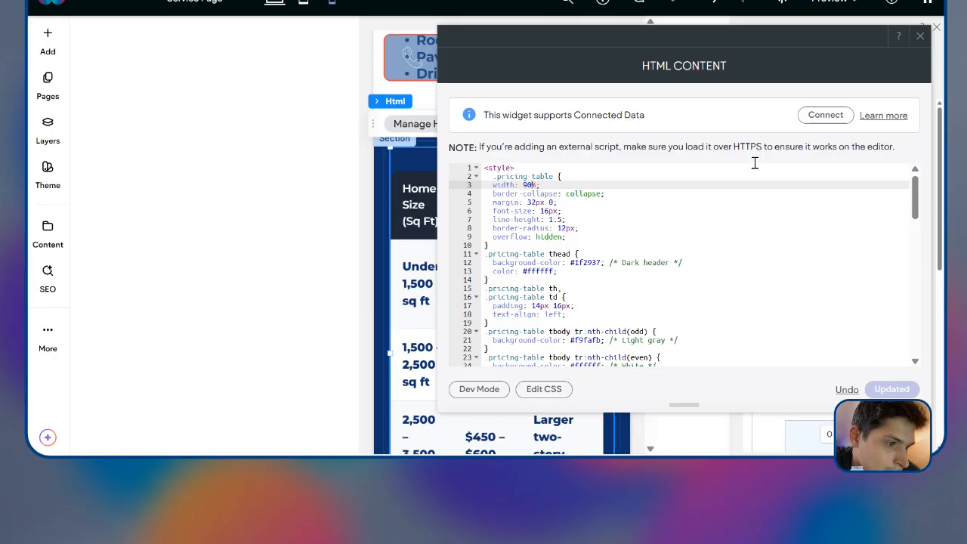
# Step: Check the Siding Material table's HTML from start to end for any width styling of its own
pyautogui.scroll(-5, 400, 302)
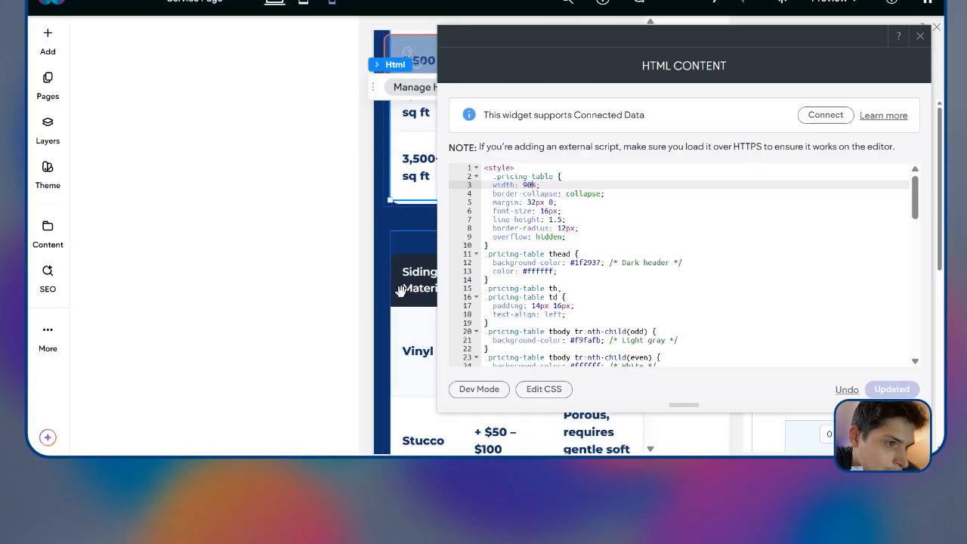
pyautogui.click(401, 291)
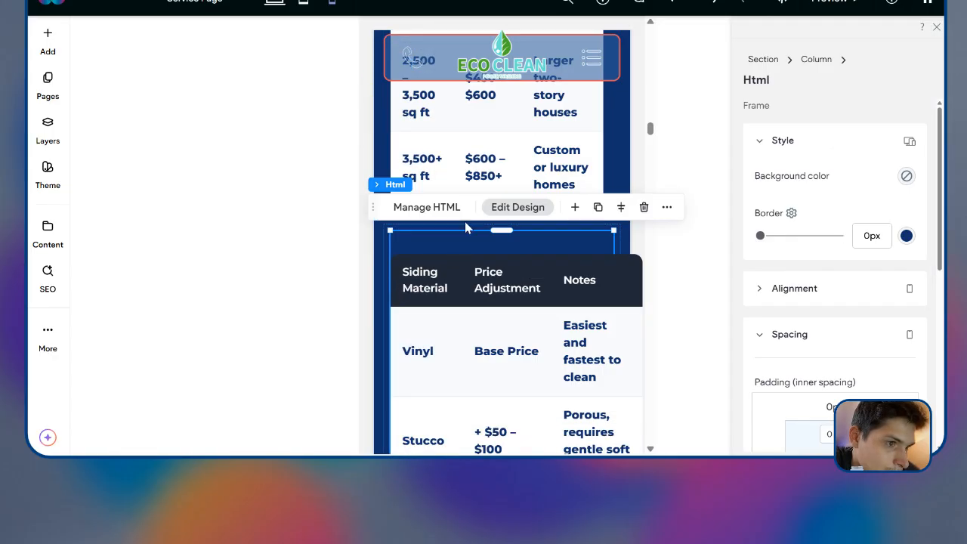
pyautogui.click(451, 212)
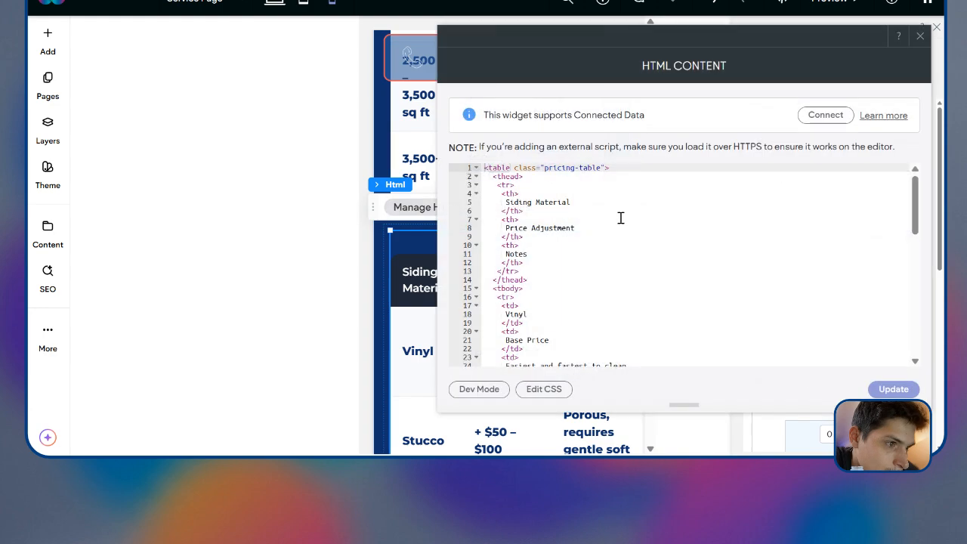
pyautogui.scroll(-10, 621, 218)
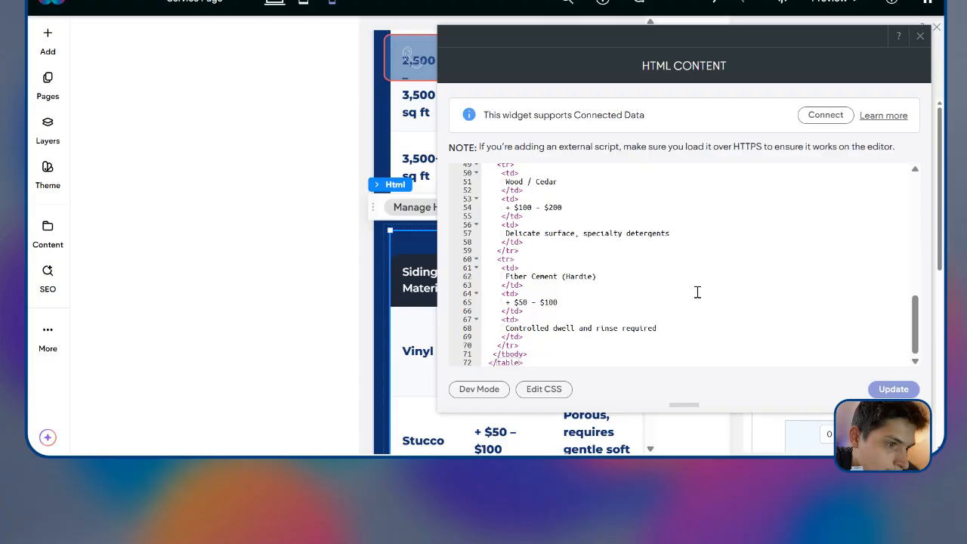
pyautogui.click(921, 37)
# Step: Compare the widths of the Siding Material and Home Size tables in the mobile layout
pyautogui.scroll(-4, 610, 292)
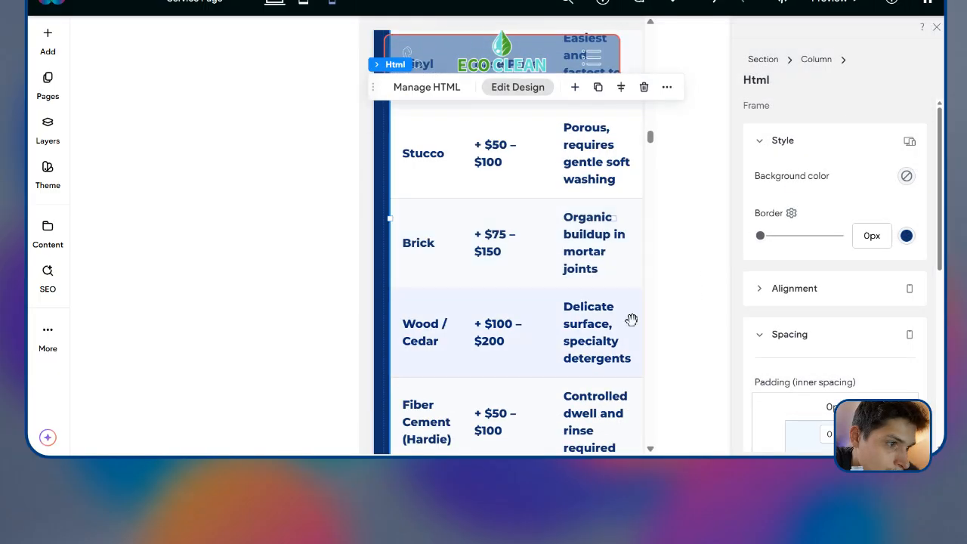
pyautogui.scroll(-4, 604, 355)
pyautogui.scroll(6, 574, 287)
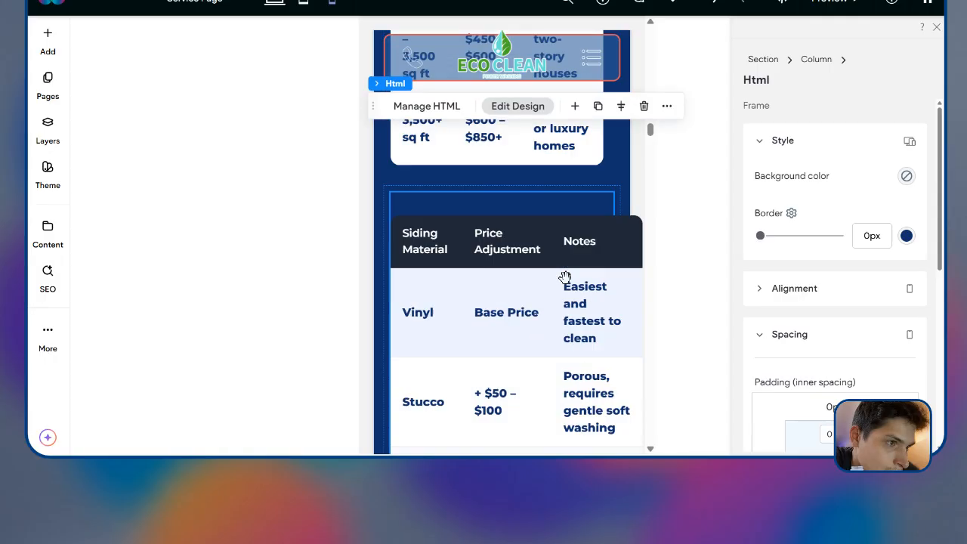
pyautogui.scroll(3, 592, 290)
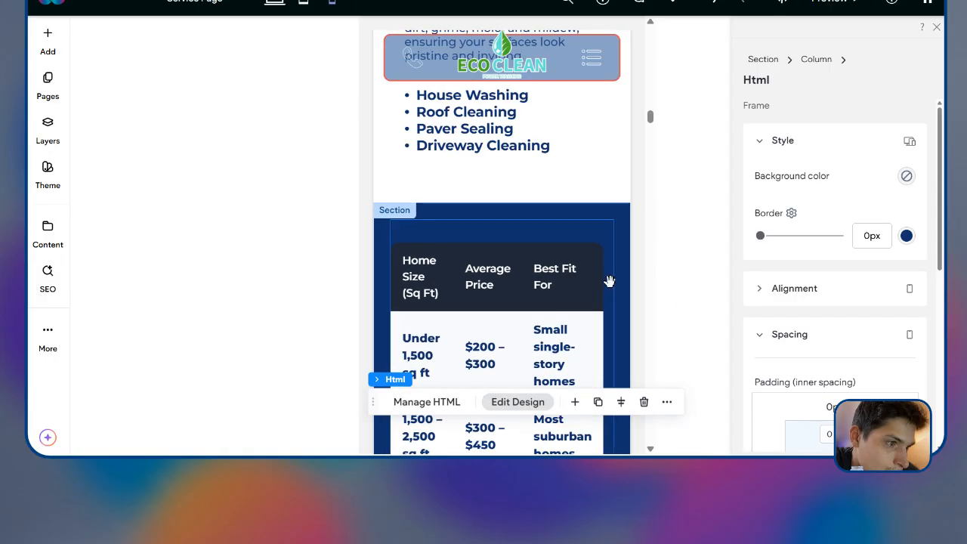
pyautogui.scroll(-5, 607, 280)
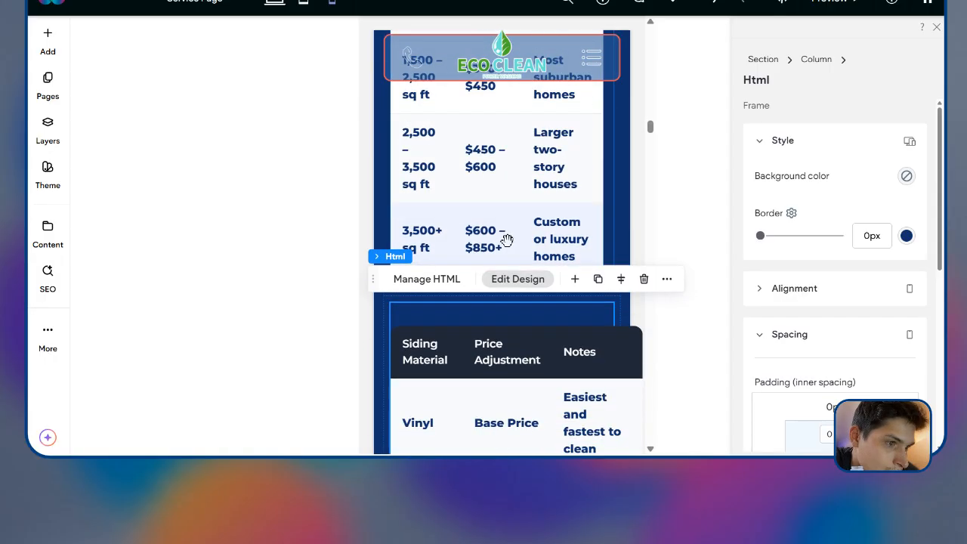
# Step: Compare the Siding Material table's code with the style block and markup of the Home Size table
pyautogui.click(428, 280)
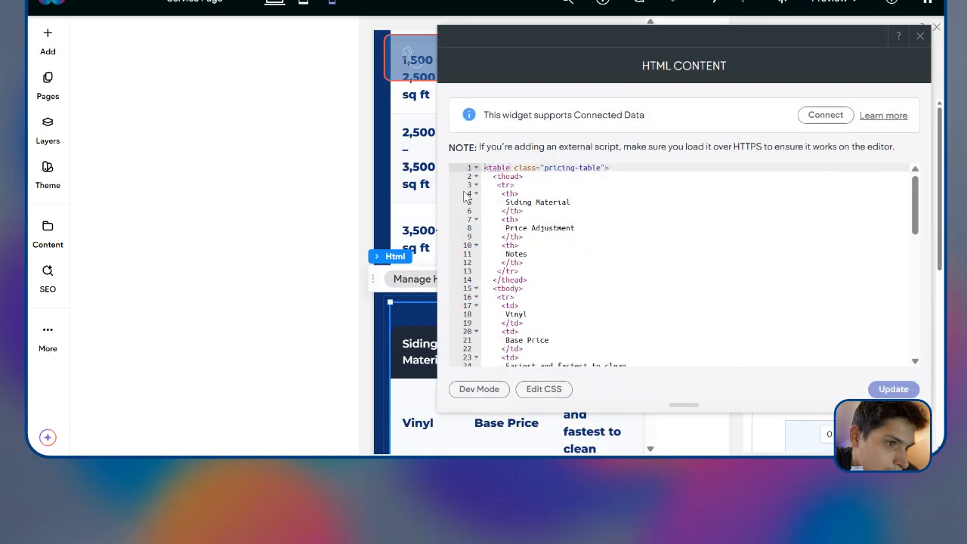
pyautogui.click(421, 187)
pyautogui.click(423, 87)
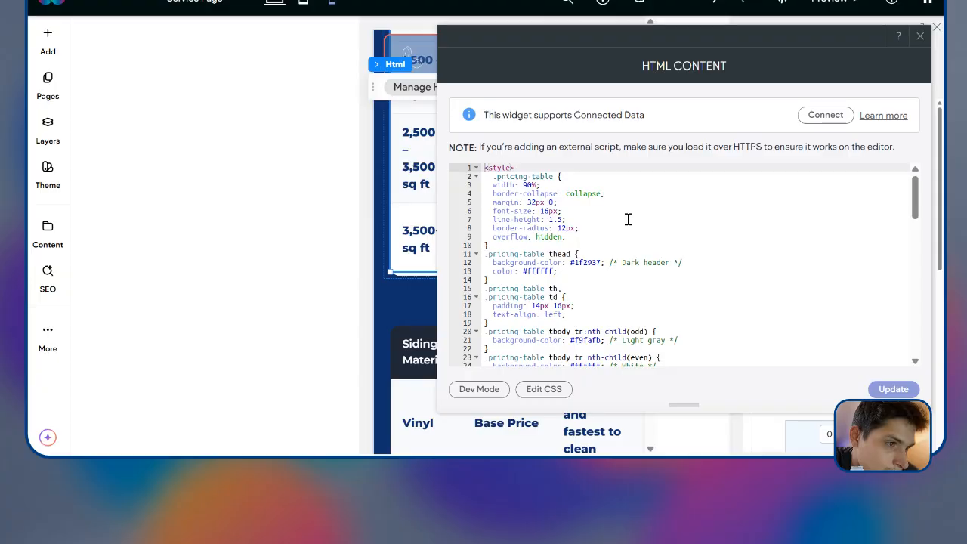
pyautogui.scroll(-3, 612, 242)
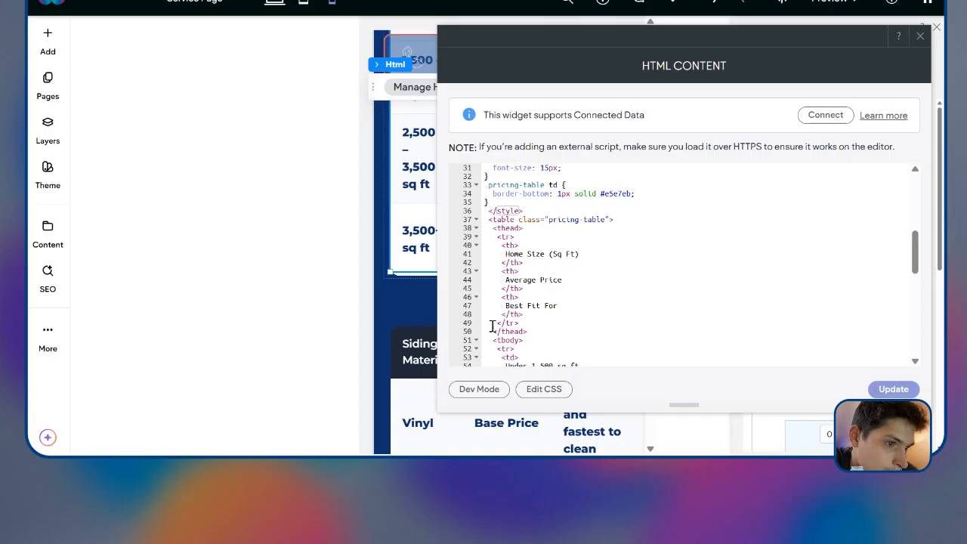
# Step: Update the Siding Material table's HTML widget and move its code window off the design settings while reviewing the markup
pyautogui.click(409, 346)
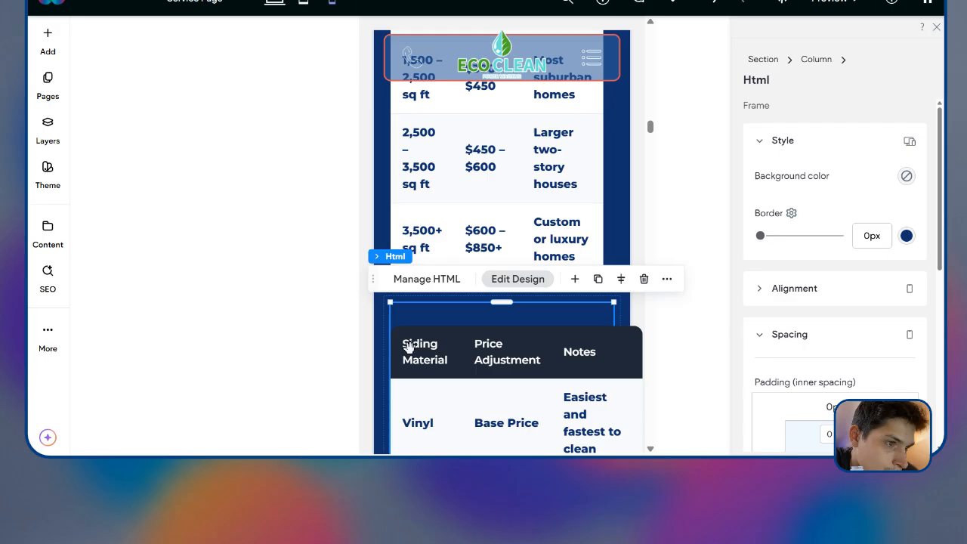
pyautogui.click(427, 279)
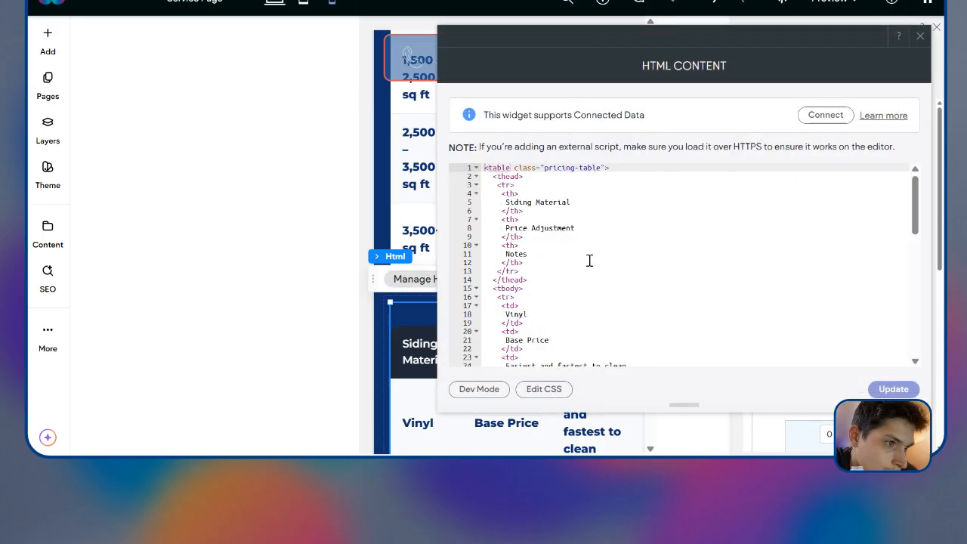
pyautogui.scroll(-1, 648, 299)
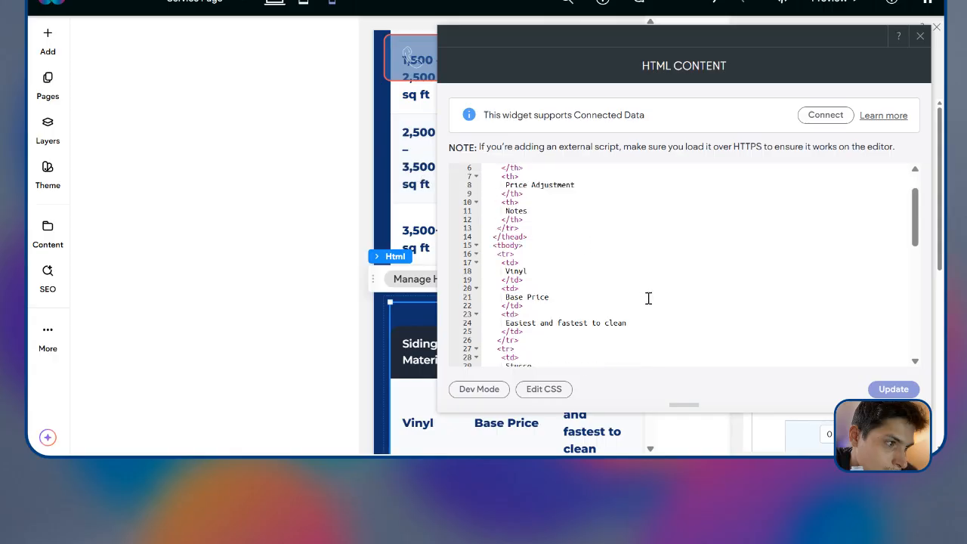
pyautogui.scroll(-7, 703, 325)
pyautogui.click(893, 389)
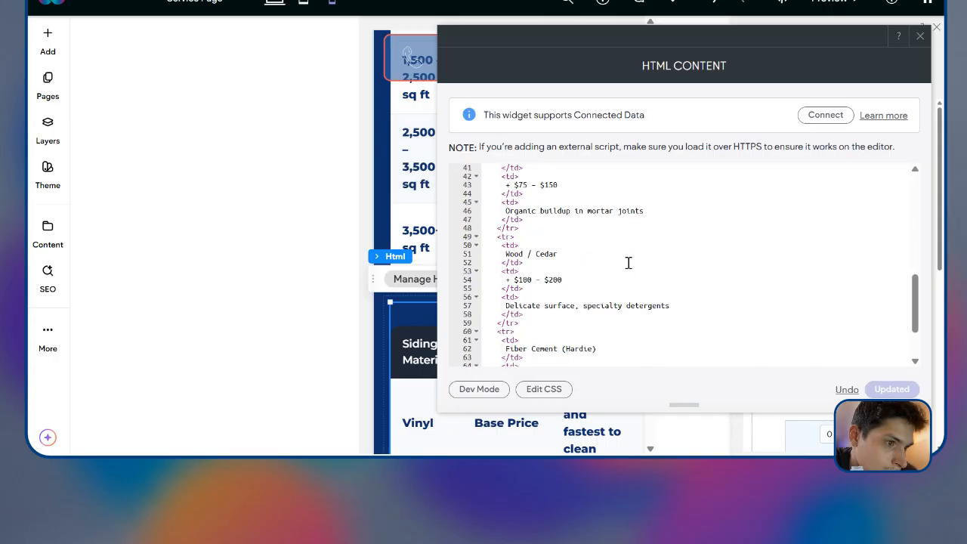
pyautogui.scroll(-1, 628, 262)
pyautogui.moveTo(604, 50); pyautogui.dragTo(336, 69)
pyautogui.scroll(-1, 480, 212)
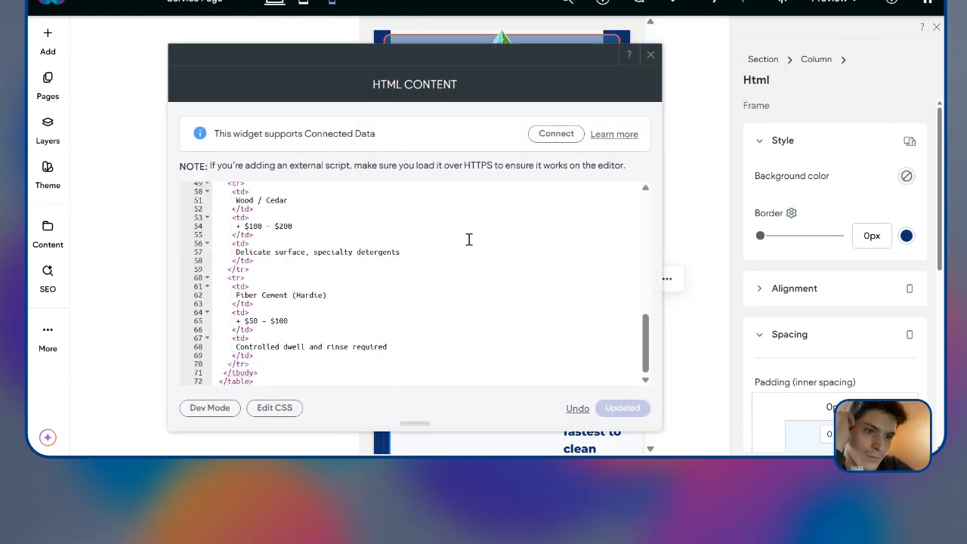
pyautogui.scroll(10, 446, 249)
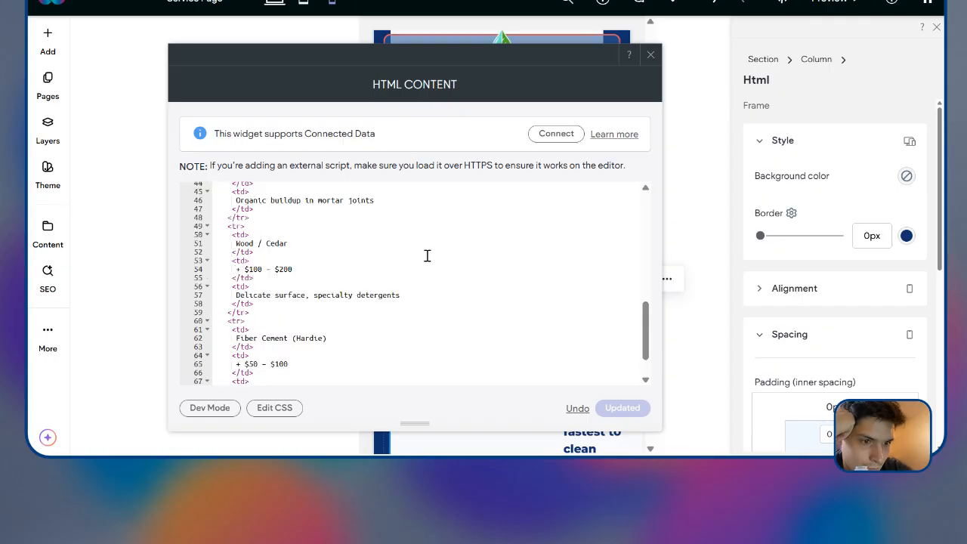
# Step: Close the Siding Material table's HTML code and try to widen its widget frame to cover the whole table
pyautogui.scroll(-10, 421, 255)
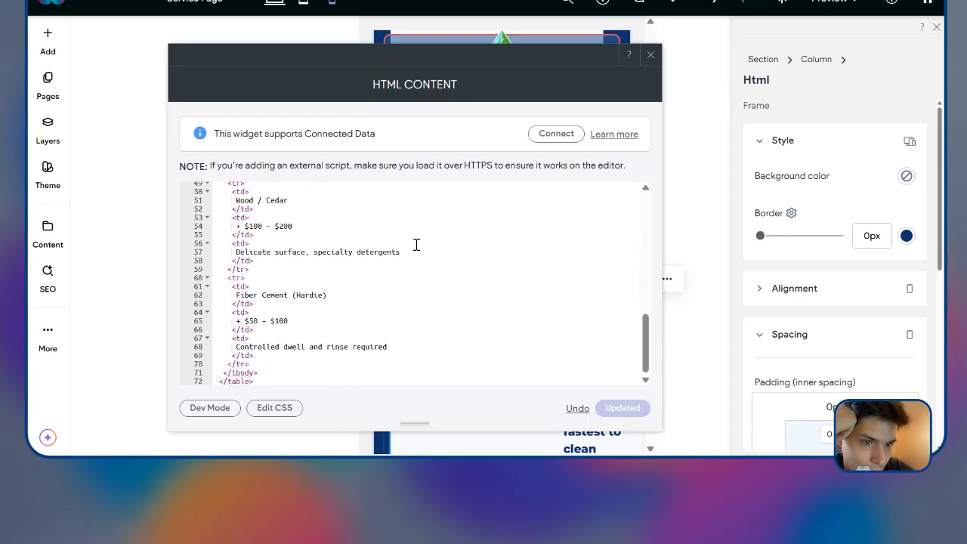
pyautogui.click(651, 55)
pyautogui.scroll(-2, 580, 317)
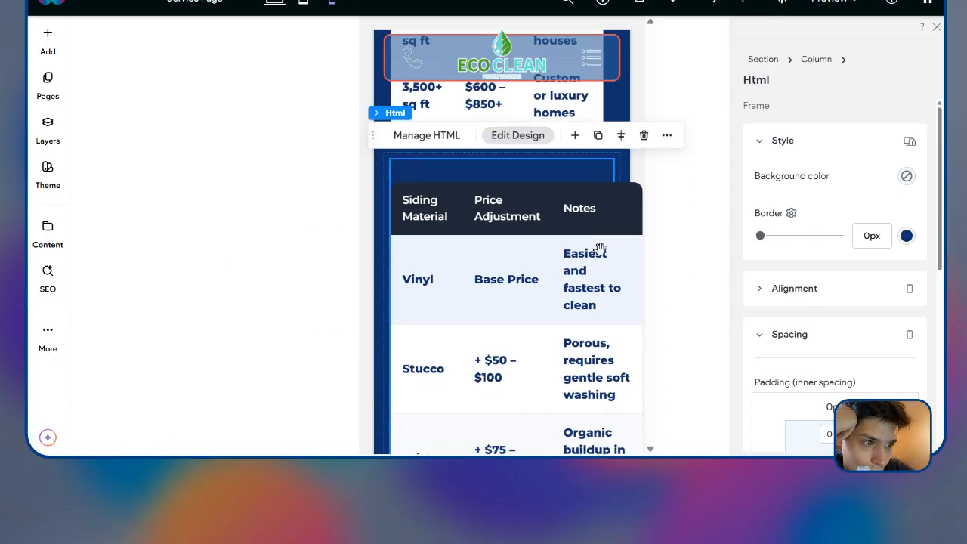
pyautogui.scroll(-5, 534, 208)
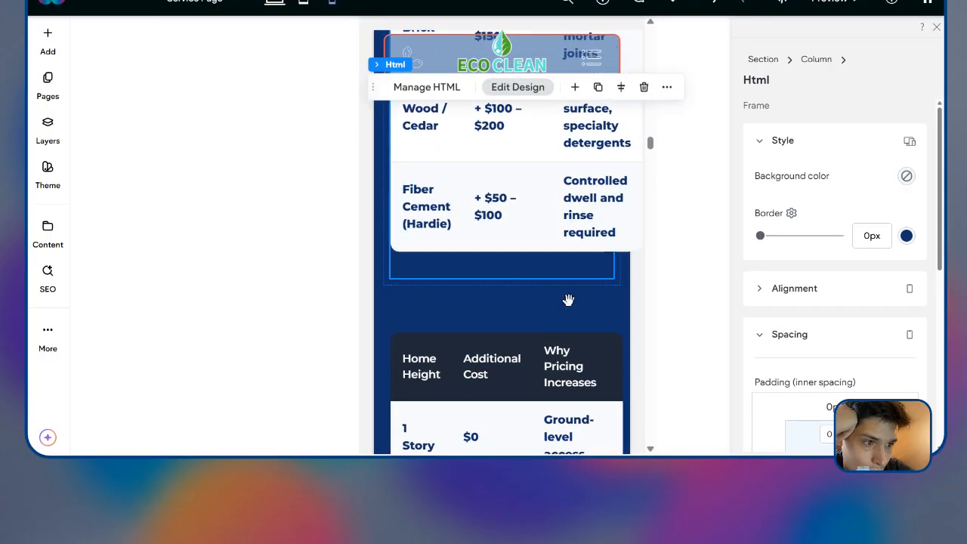
pyautogui.moveTo(612, 277); pyautogui.dragTo(652, 267)
pyautogui.scroll(4, 509, 268)
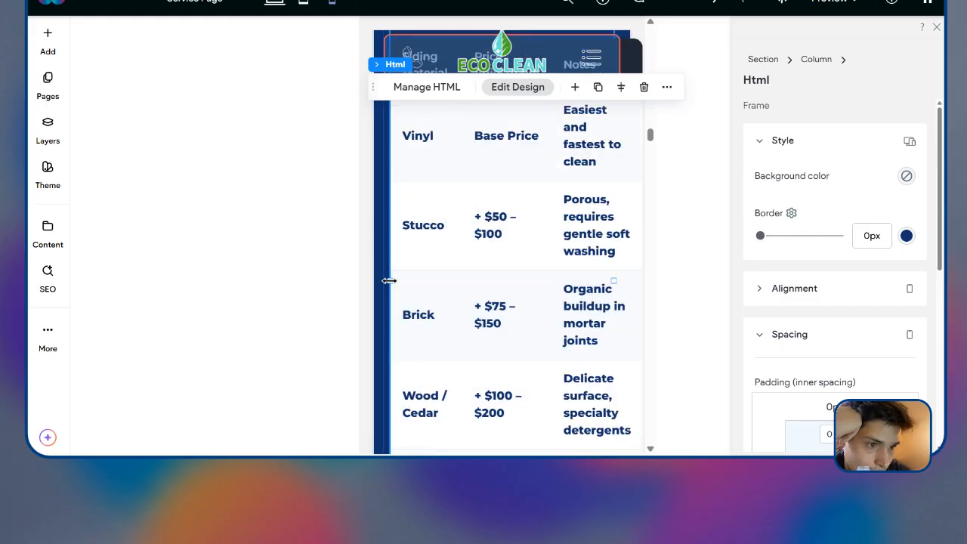
pyautogui.scroll(2, 398, 277)
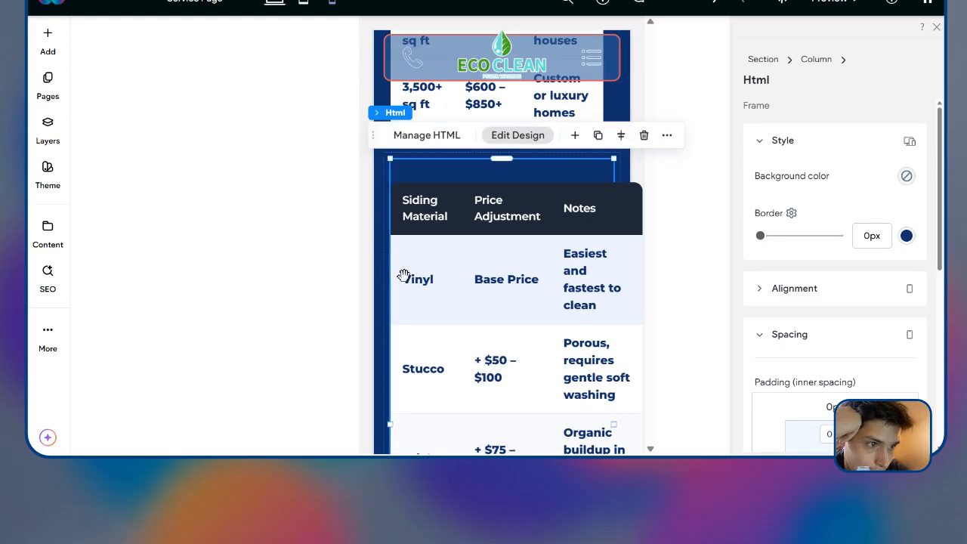
# Step: Set the left and right inner padding of the section holding the pricing tables to 0%
pyautogui.click(389, 230)
pyautogui.scroll(5, 460, 253)
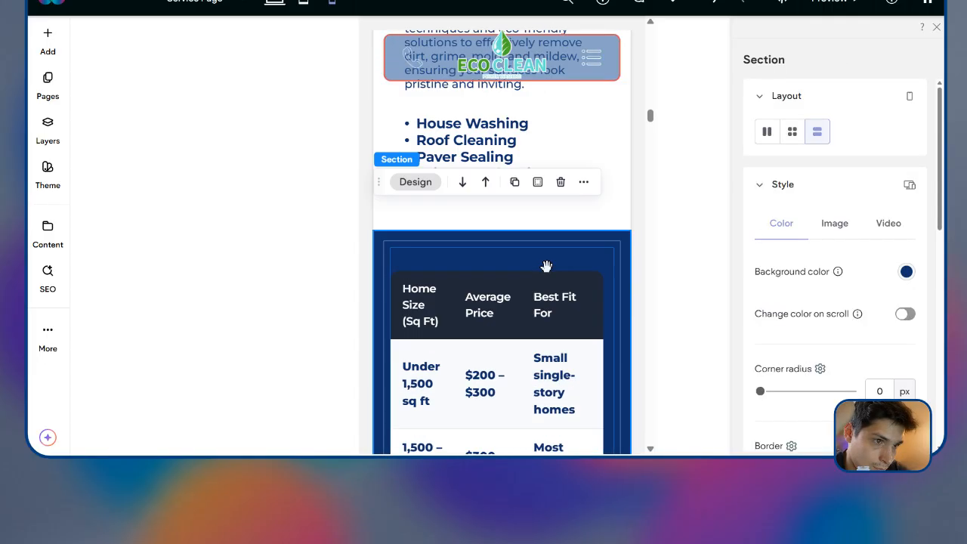
pyautogui.scroll(-10, 613, 316)
pyautogui.scroll(-1, 800, 263)
pyautogui.scroll(-5, 805, 276)
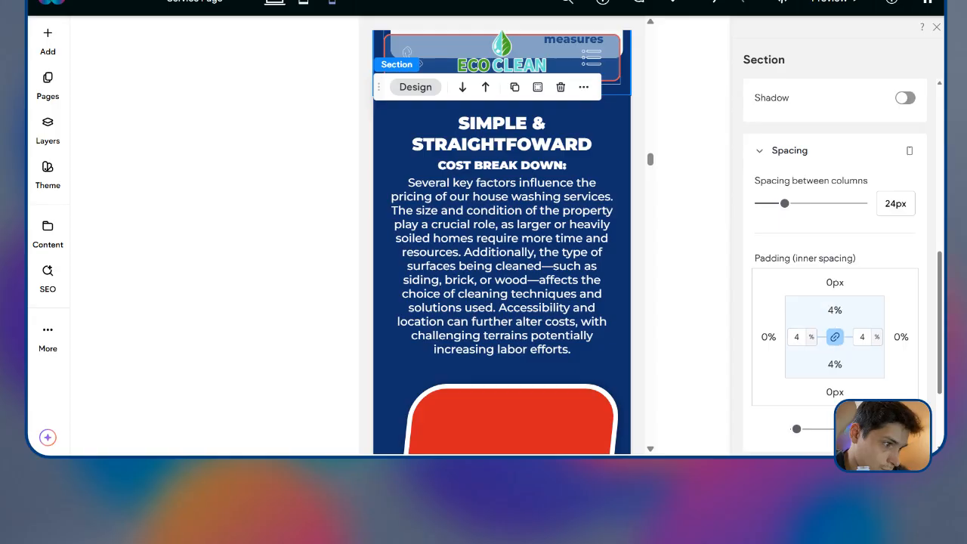
pyautogui.scroll(10, 583, 307)
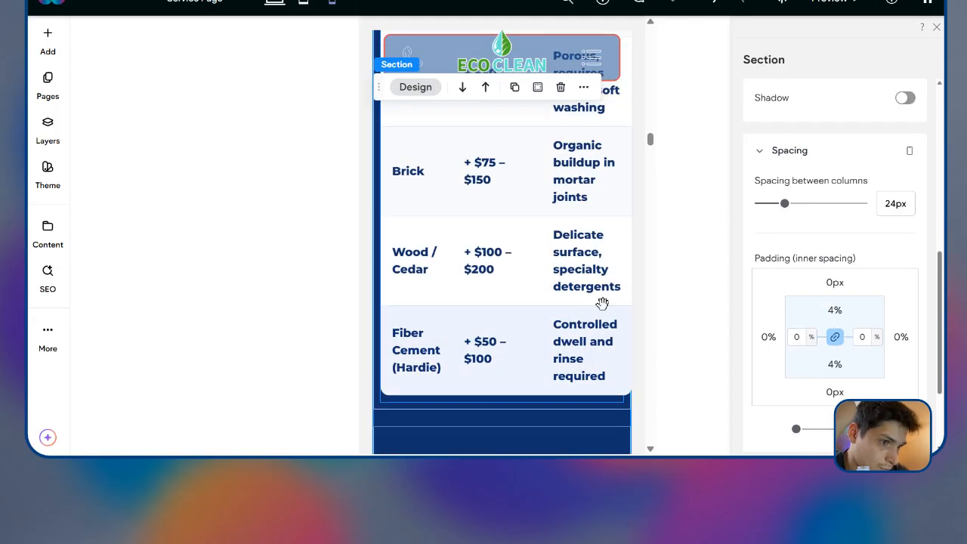
# Step: Set the left and right inner padding of the Siding Material table's column to 0 px
pyautogui.scroll(4, 607, 303)
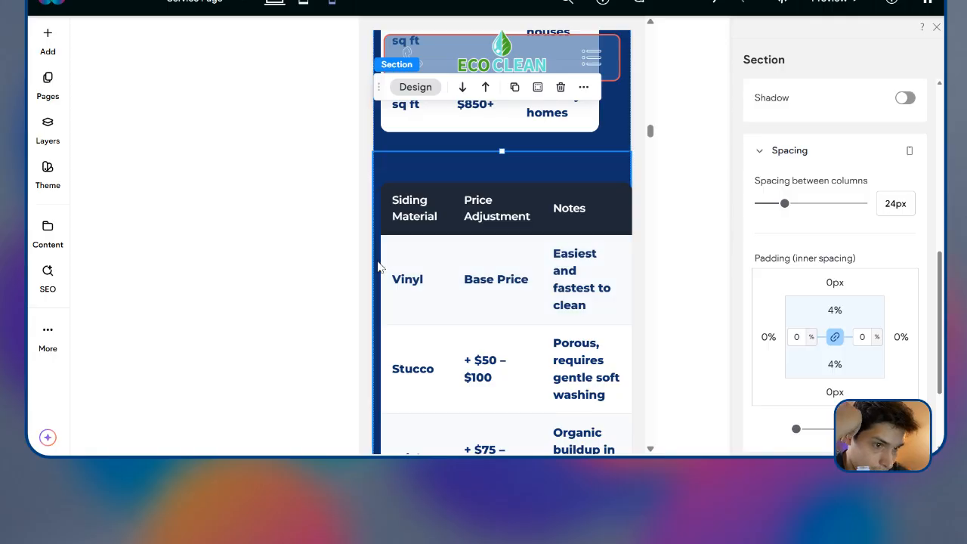
pyautogui.click(379, 267)
pyautogui.scroll(-8, 794, 321)
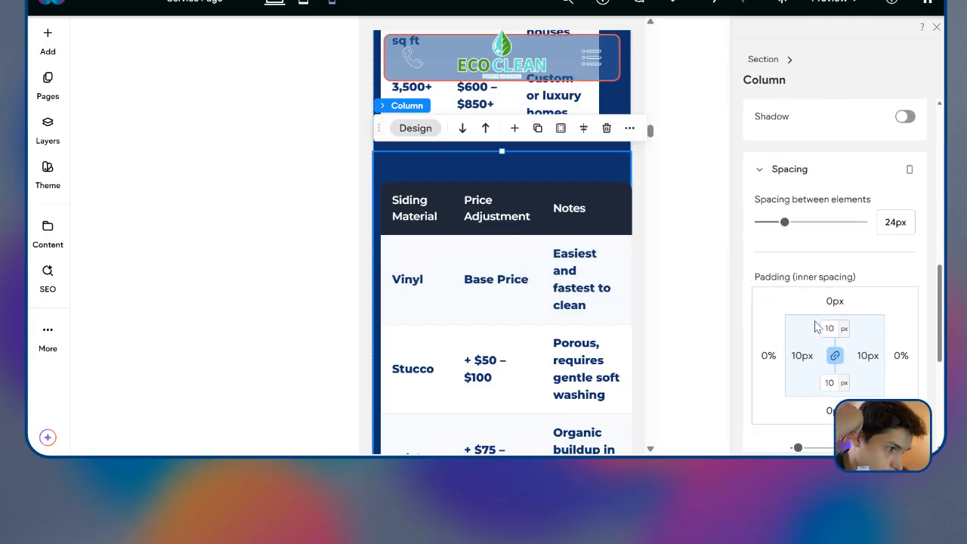
pyautogui.moveTo(798, 447); pyautogui.dragTo(793, 448)
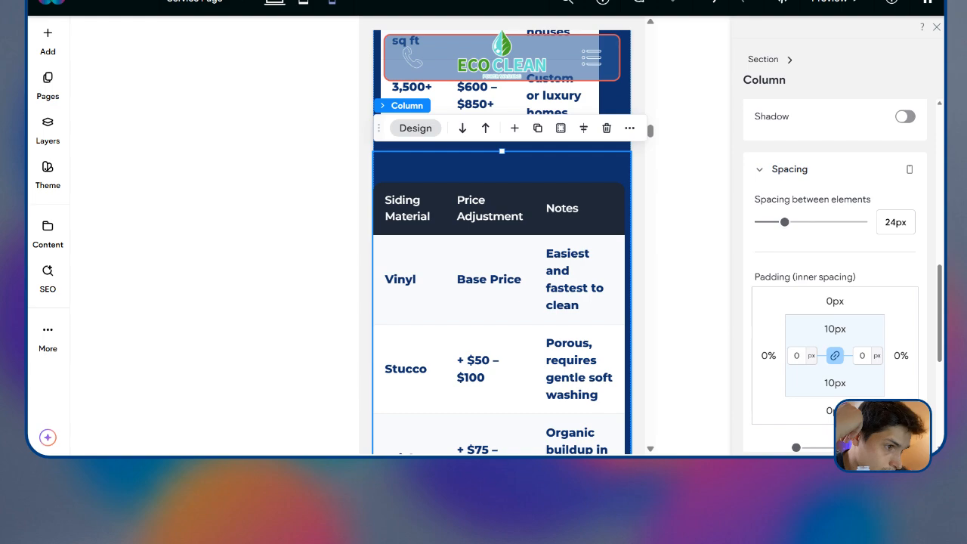
# Step: Set the .pricing-table width to 100% in the Home Size table's HTML, update the widget and close its code
pyautogui.scroll(6, 635, 280)
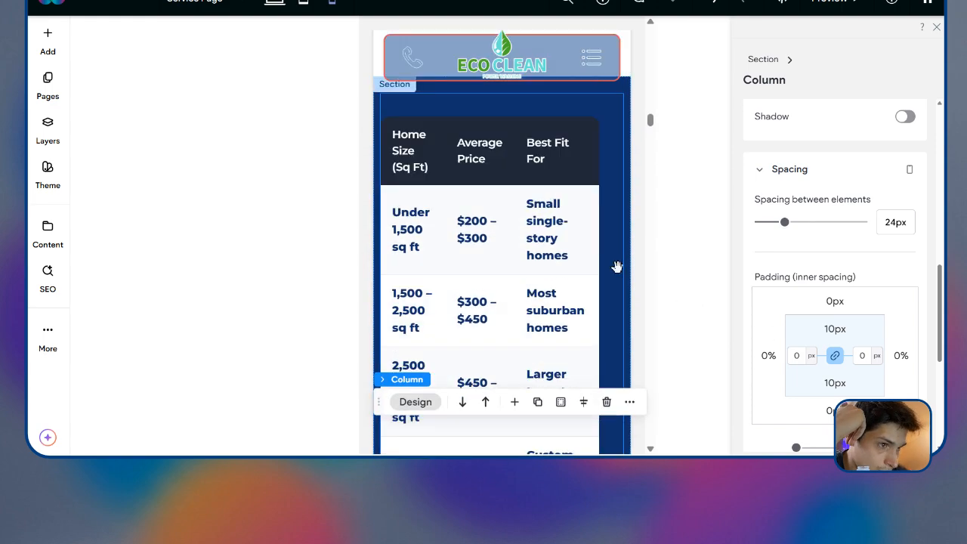
pyautogui.click(572, 301)
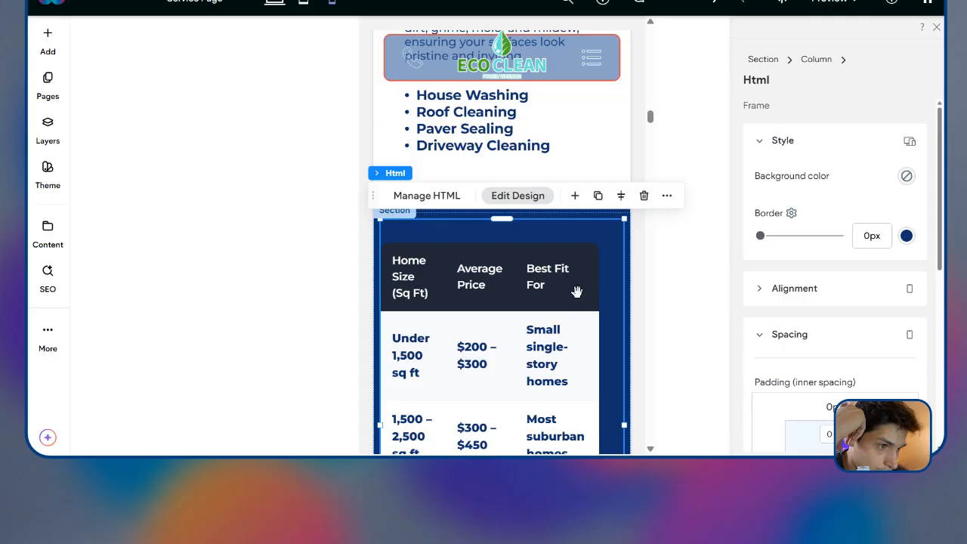
pyautogui.click(423, 196)
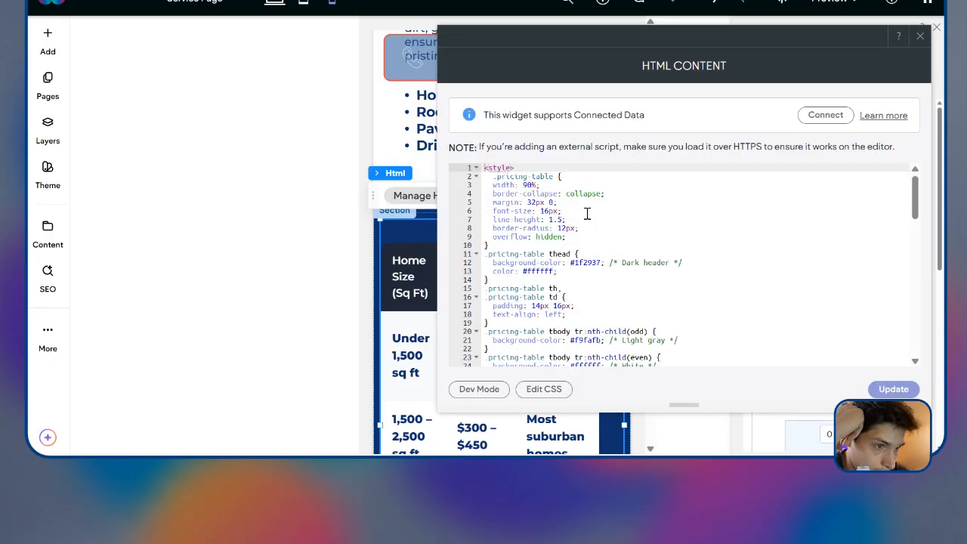
pyautogui.click(525, 185)
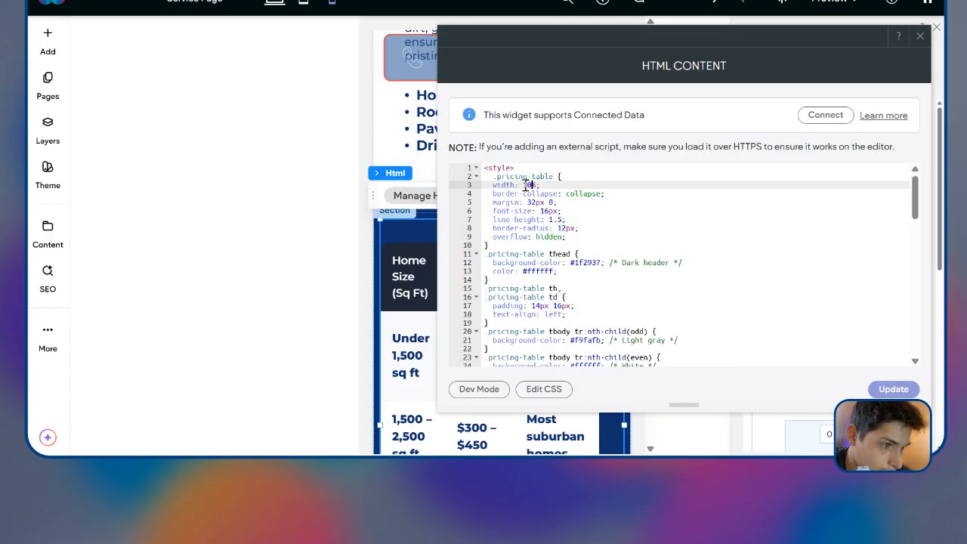
pyautogui.write('100')
pyautogui.click(894, 390)
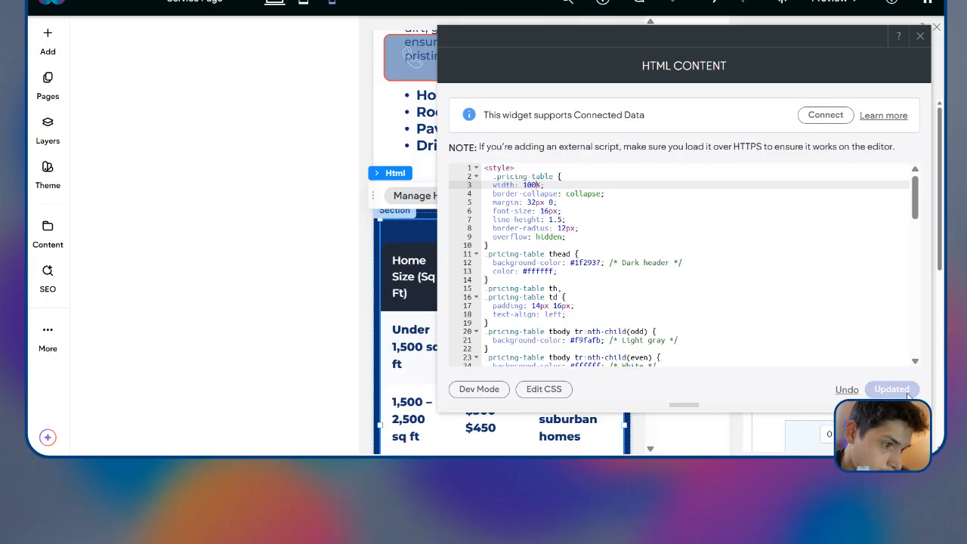
pyautogui.click(917, 38)
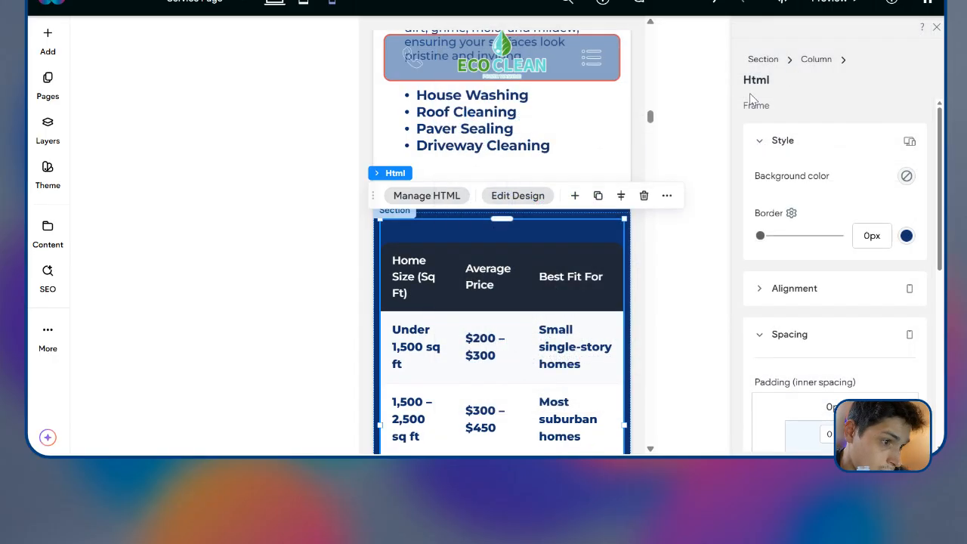
# Step: Try 10 px left and right inner padding on the Siding Material table's widget, and reset both sides to 0 px
pyautogui.scroll(-10, 606, 242)
pyautogui.scroll(-8, 605, 340)
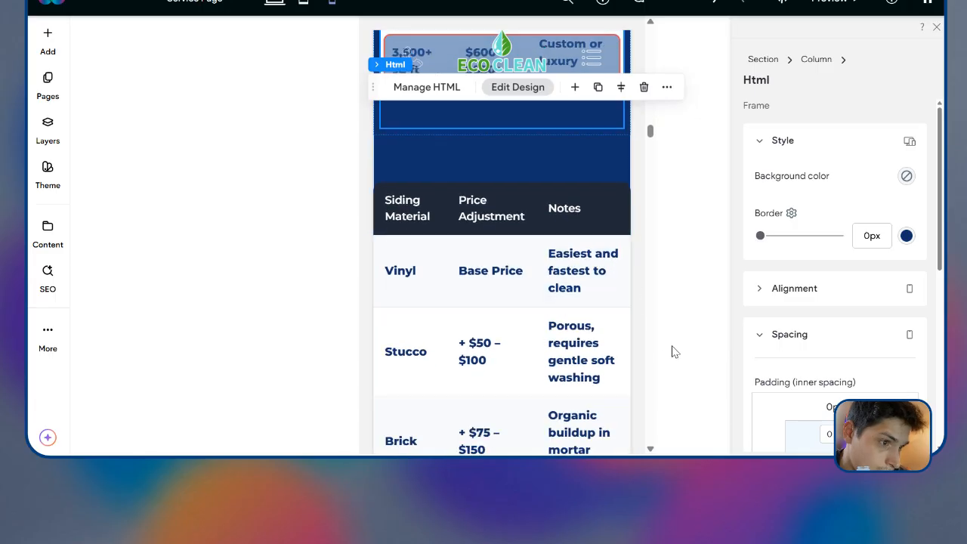
pyautogui.scroll(-3, 626, 353)
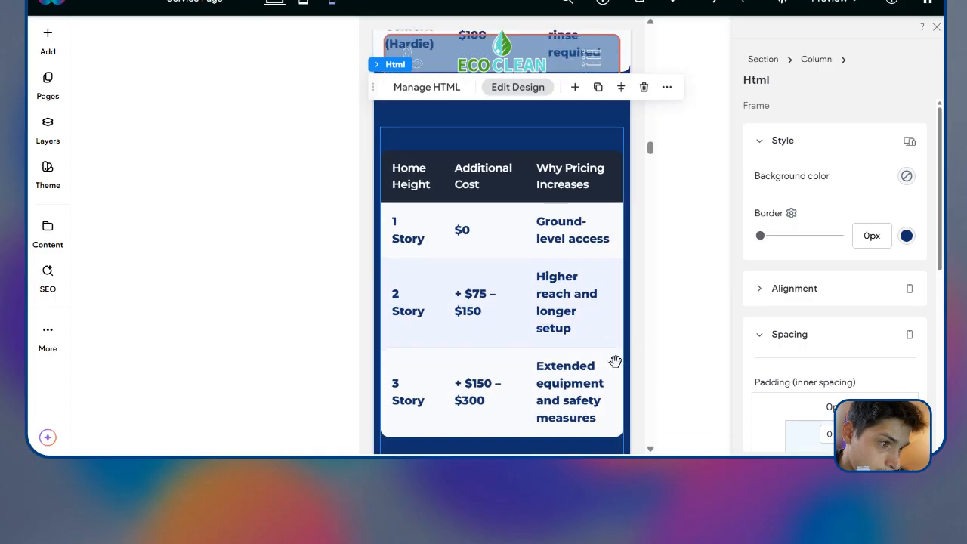
pyautogui.scroll(5, 618, 332)
pyautogui.scroll(7, 616, 317)
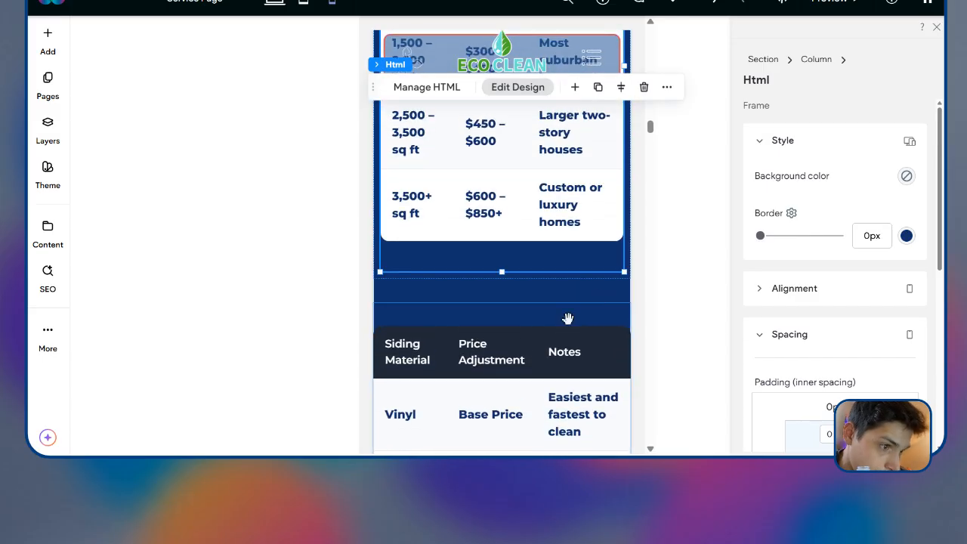
pyautogui.click(567, 320)
pyautogui.scroll(-5, 529, 310)
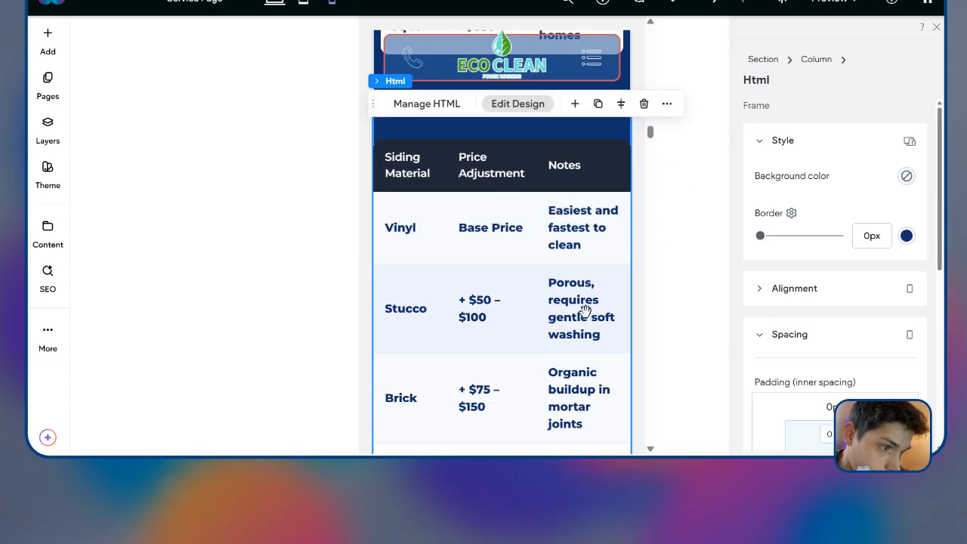
pyautogui.scroll(-4, 786, 287)
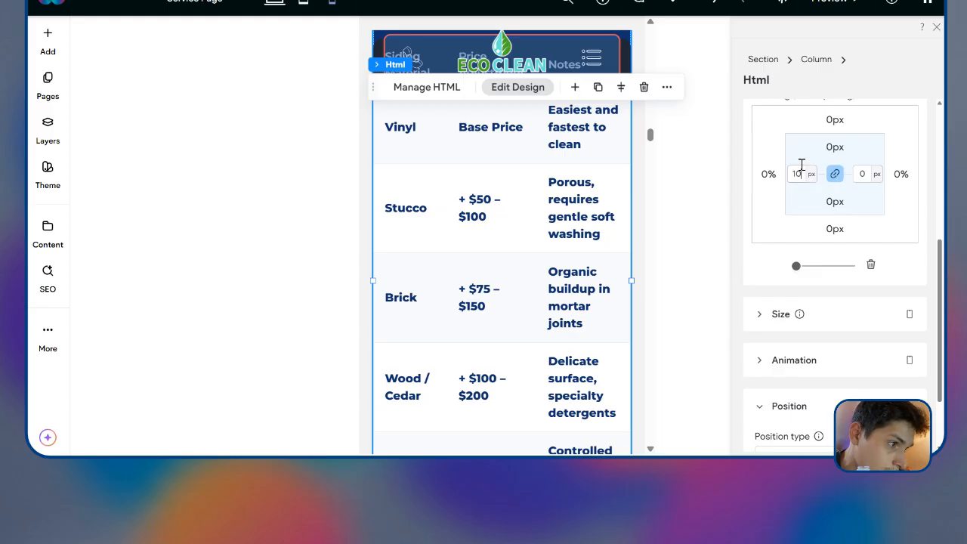
pyautogui.click(866, 171)
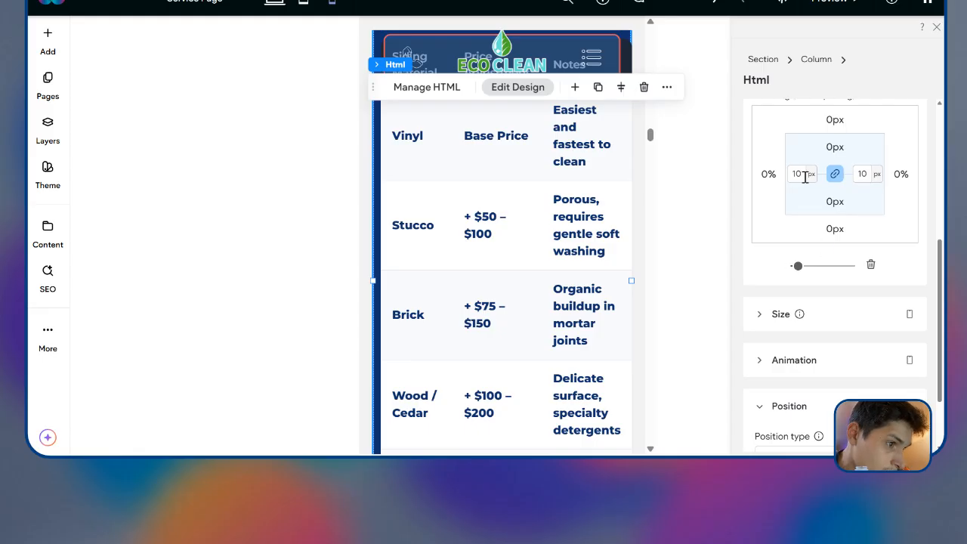
pyautogui.write('0')
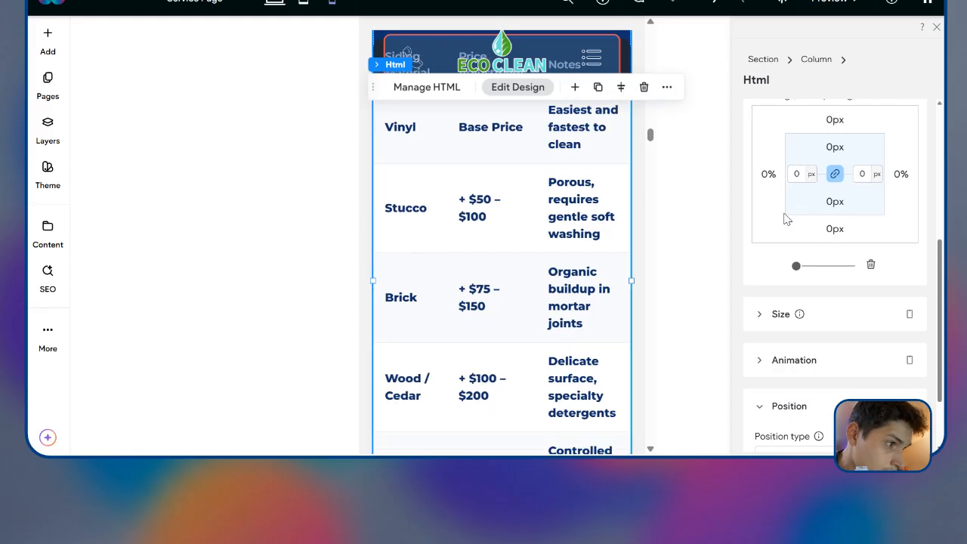
# Step: Review the mobile page layout from the cost breakdown text up to the header area and down to the blue bar
pyautogui.scroll(-6, 585, 250)
pyautogui.scroll(-10, 585, 272)
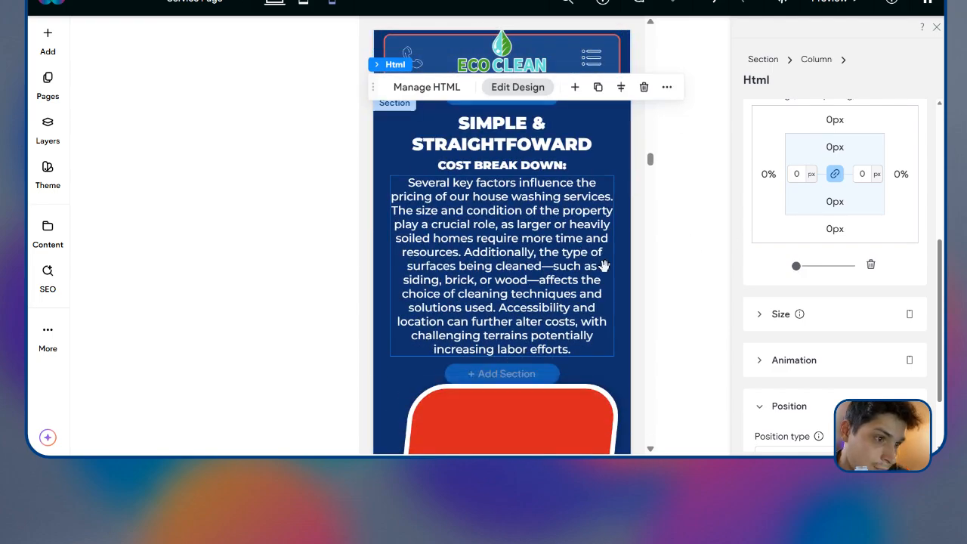
pyautogui.scroll(12, 574, 273)
pyautogui.scroll(20, 565, 266)
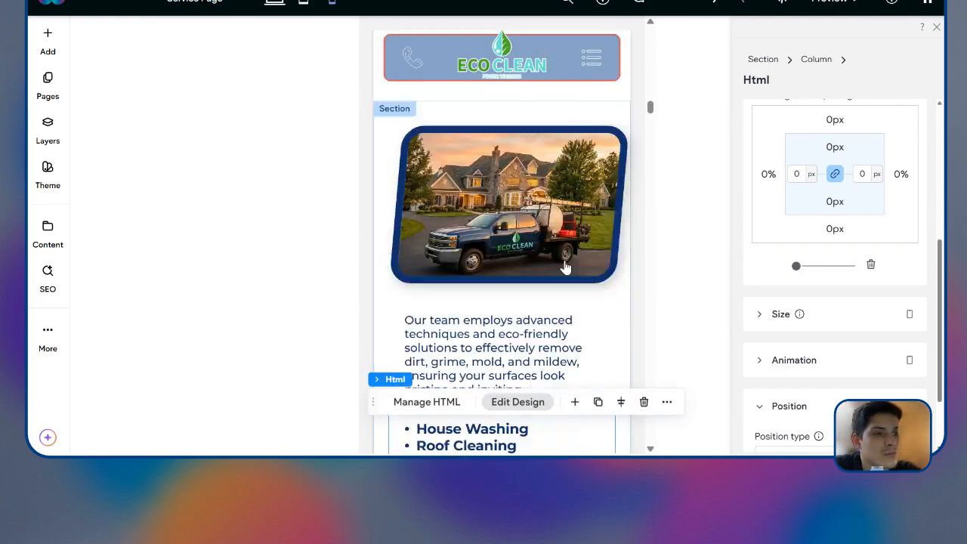
pyautogui.scroll(-2, 585, 265)
pyautogui.scroll(20, 589, 204)
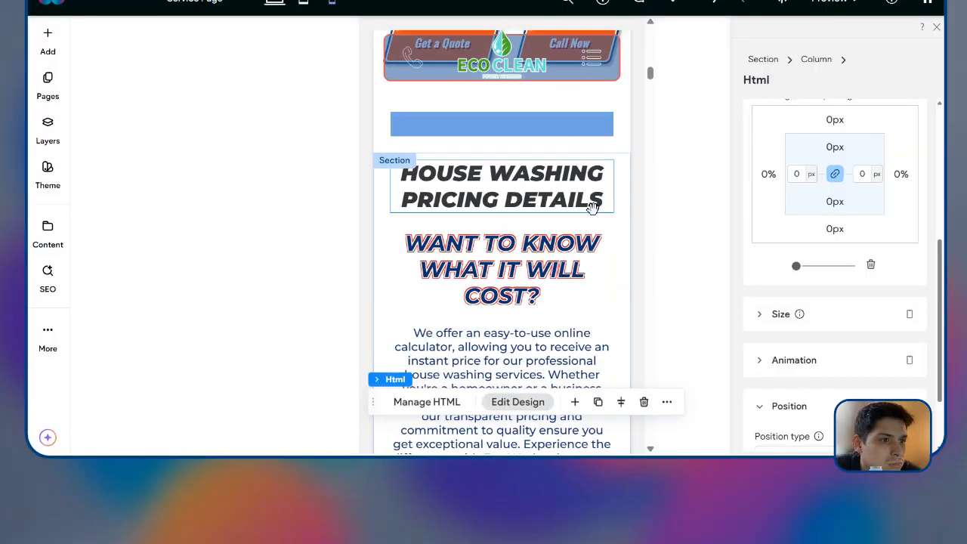
pyautogui.scroll(20, 585, 220)
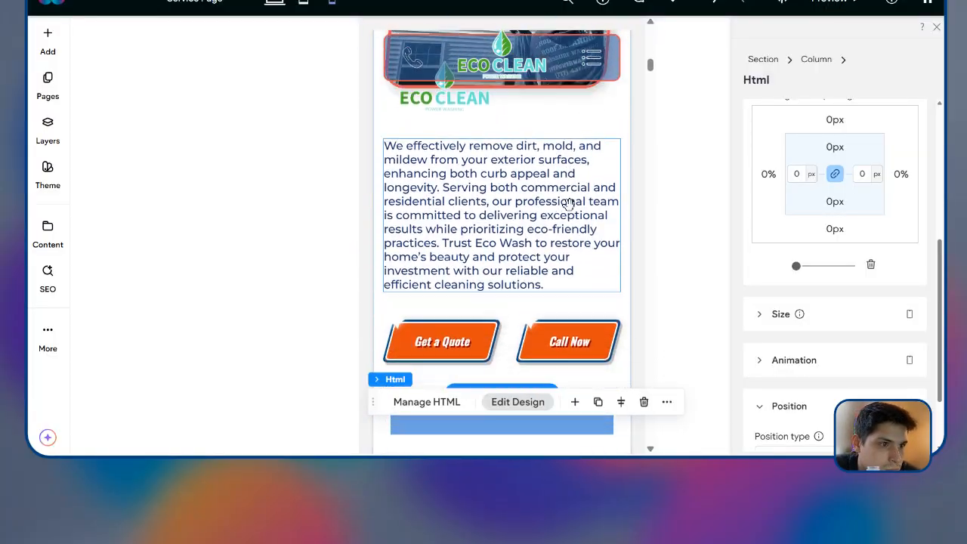
pyautogui.scroll(-15, 572, 225)
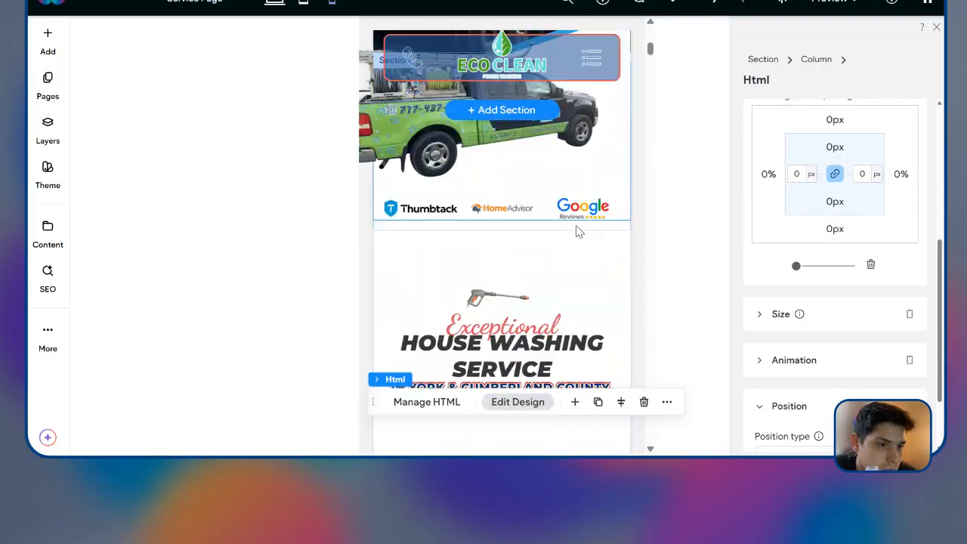
pyautogui.scroll(5, 568, 226)
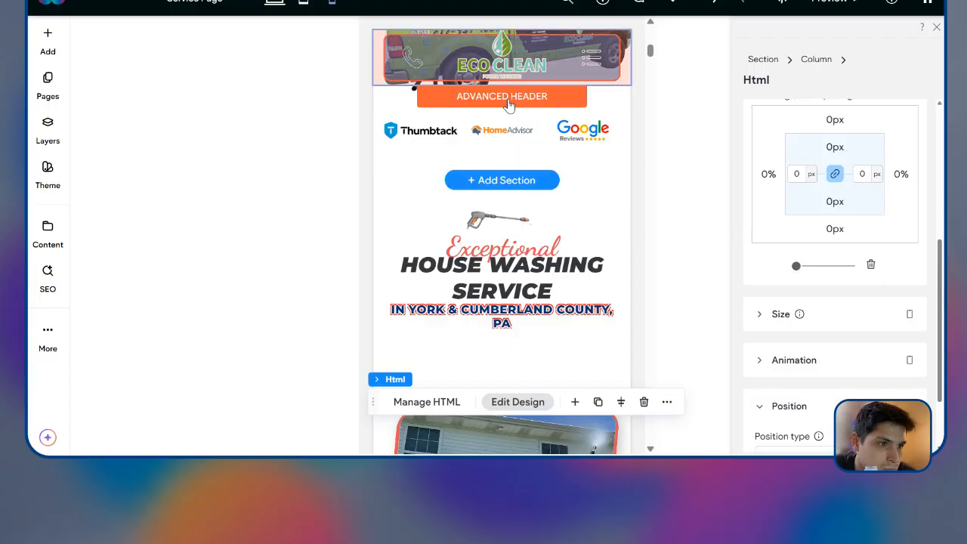
pyautogui.scroll(-2, 549, 248)
pyautogui.scroll(-10, 549, 248)
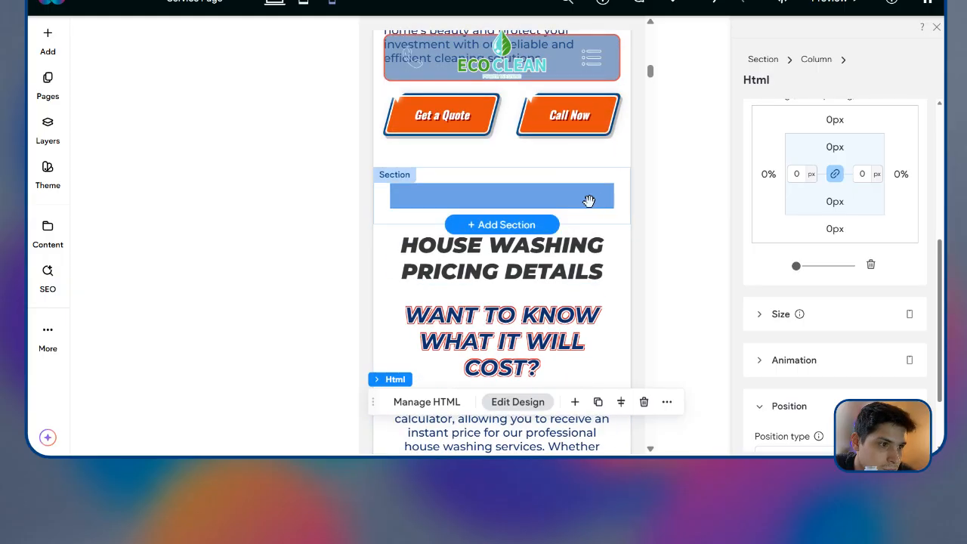
# Step: Reduce the height of the blue bar's HTML widget above the House Washing Pricing Details heading and select its column
pyautogui.click(522, 204)
pyautogui.moveTo(612, 204); pyautogui.dragTo(625, 182)
pyautogui.moveTo(502, 203); pyautogui.dragTo(506, 197)
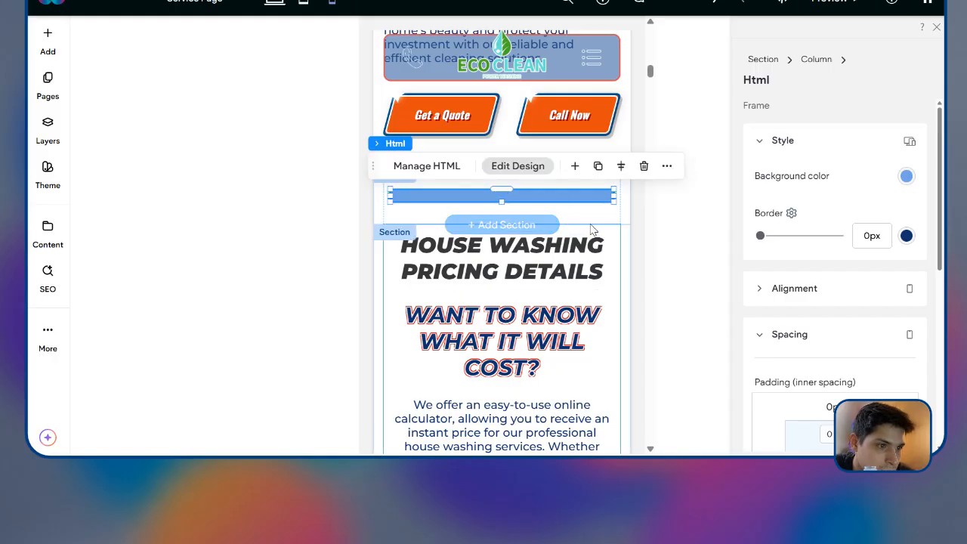
pyautogui.click(562, 220)
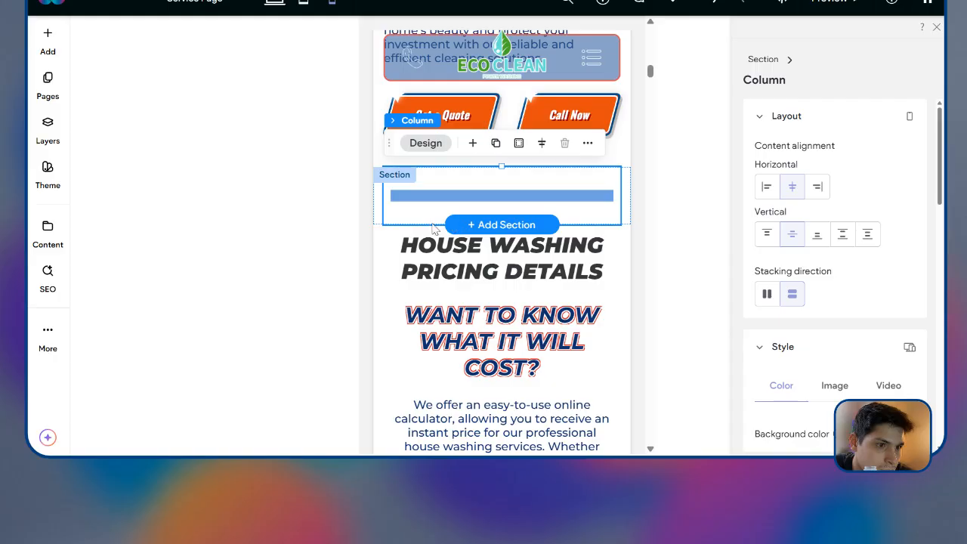
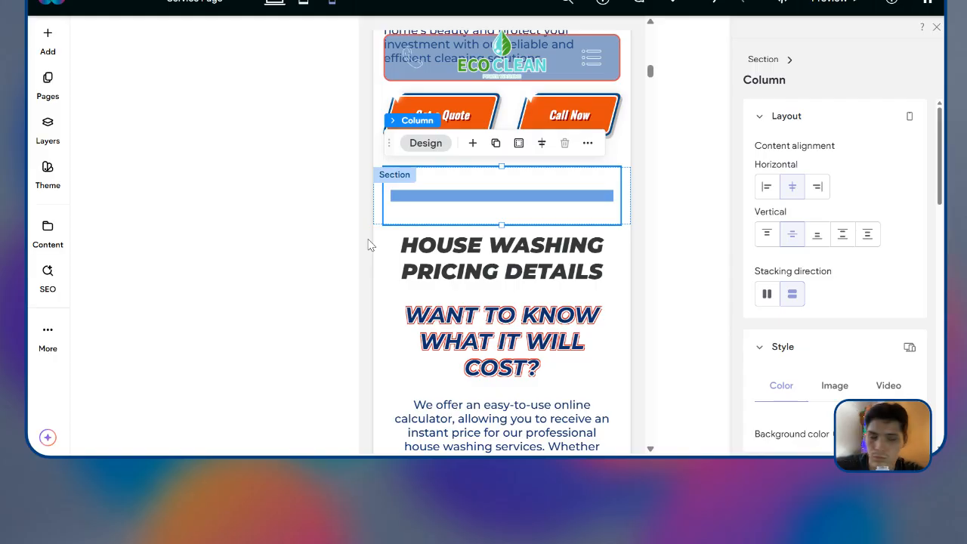
pyautogui.scroll(-1, 569, 266)
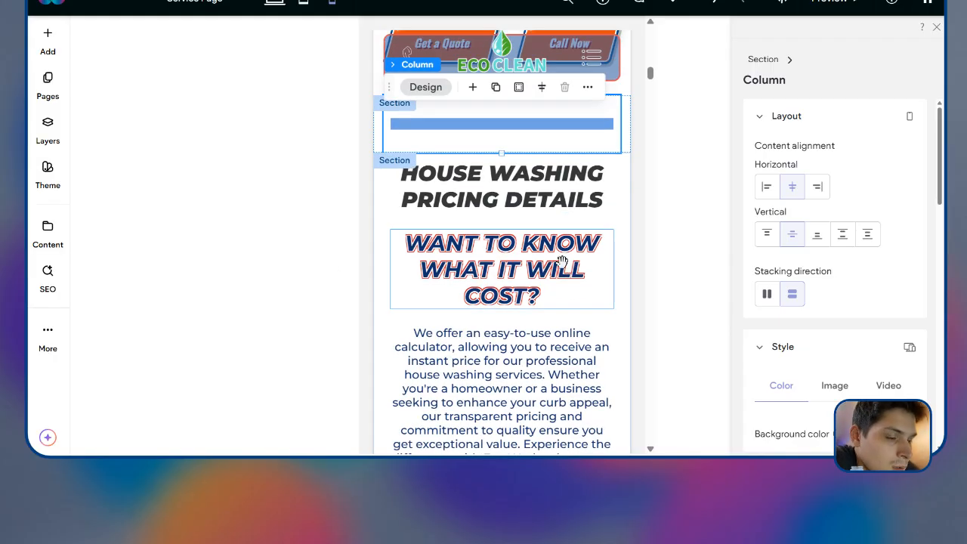
# Step: Set the font size of the "Want to know what it will cost?" heading to 18 and finish the text edit
pyautogui.scroll(-2, 563, 261)
pyautogui.scroll(1, 551, 242)
pyautogui.click(538, 207)
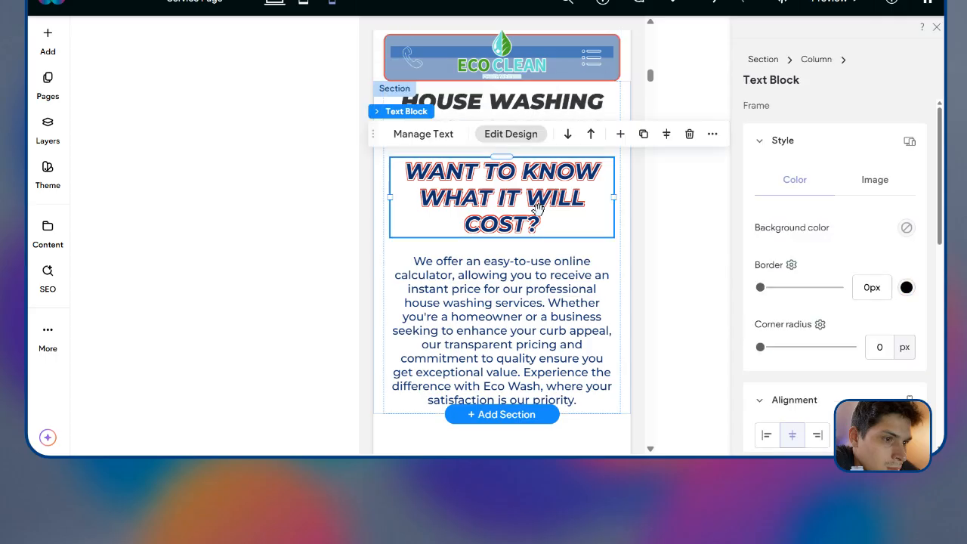
pyautogui.scroll(-4, 816, 302)
pyautogui.scroll(4, 816, 303)
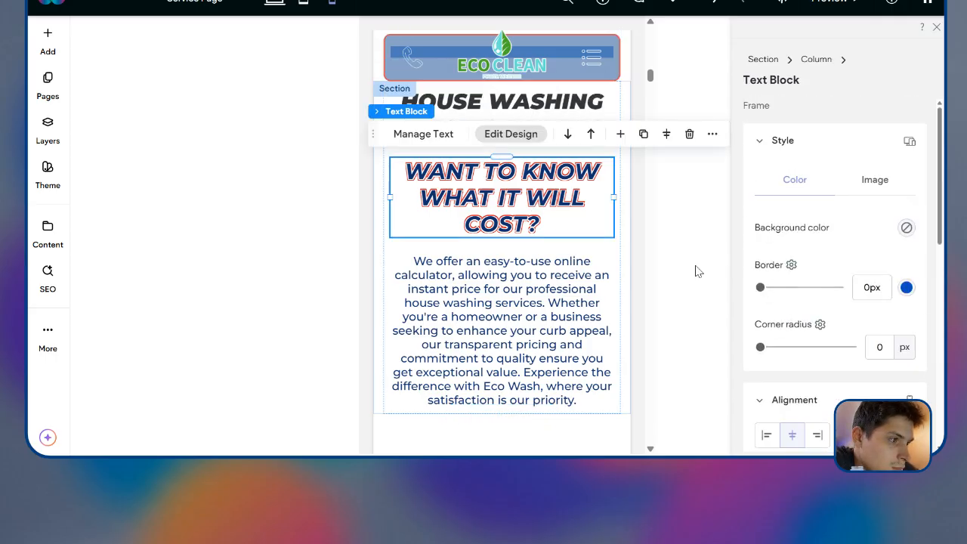
pyautogui.click(454, 136)
pyautogui.click(543, 136)
pyautogui.scroll(-2, 533, 227)
pyautogui.click(535, 227)
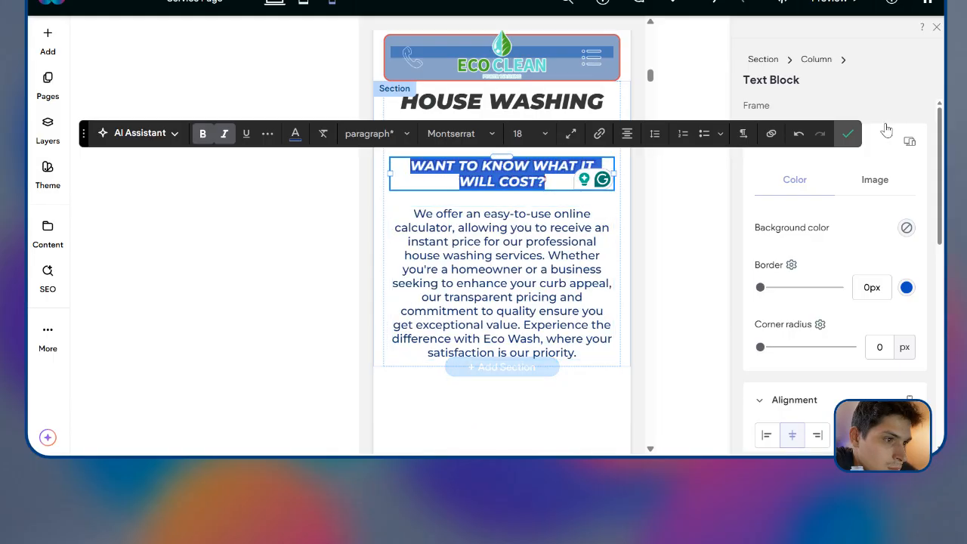
pyautogui.click(846, 134)
pyautogui.scroll(1, 641, 253)
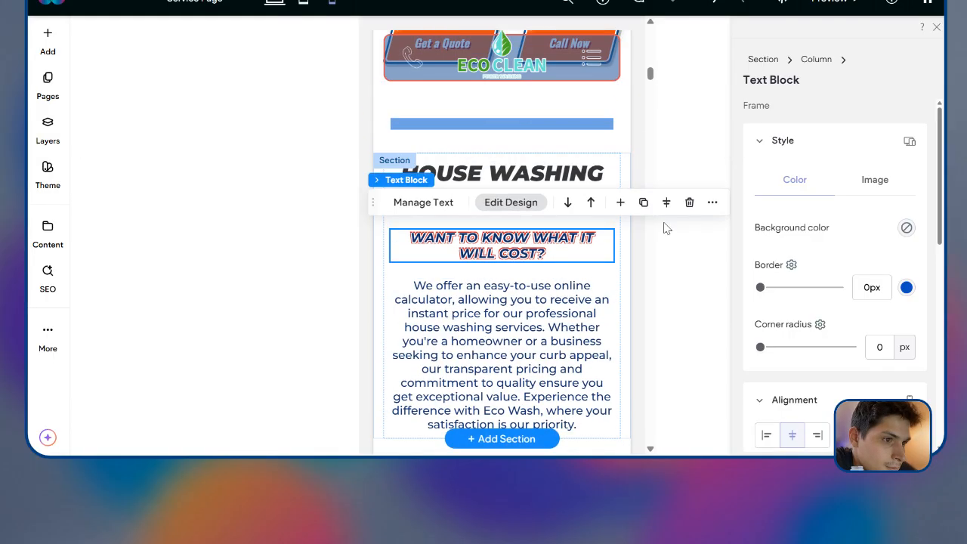
# Step: Select the Pergola Cleaning Price Calculator's HTML widget below the truck image and stretch its lower edge downward
pyautogui.scroll(-5, 583, 339)
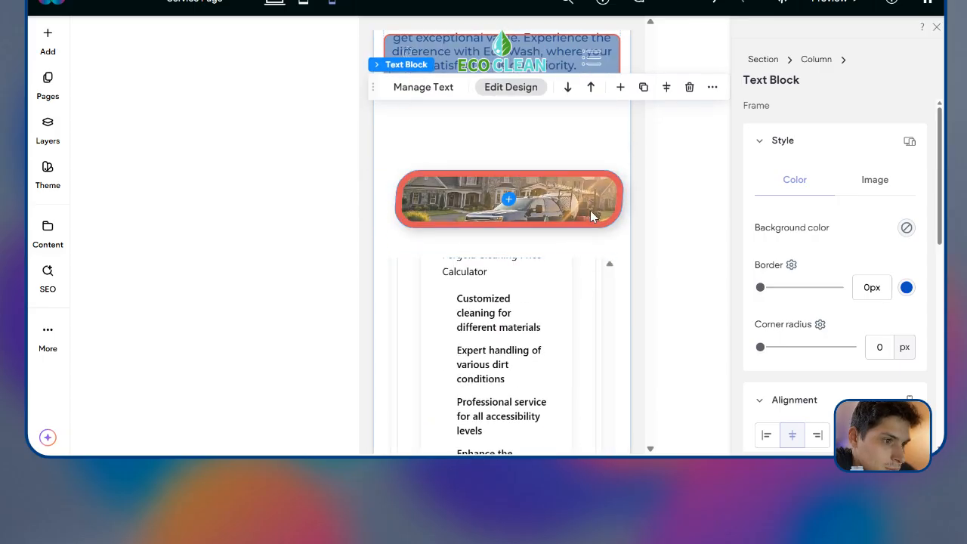
pyautogui.scroll(3, 568, 314)
pyautogui.scroll(-7, 587, 265)
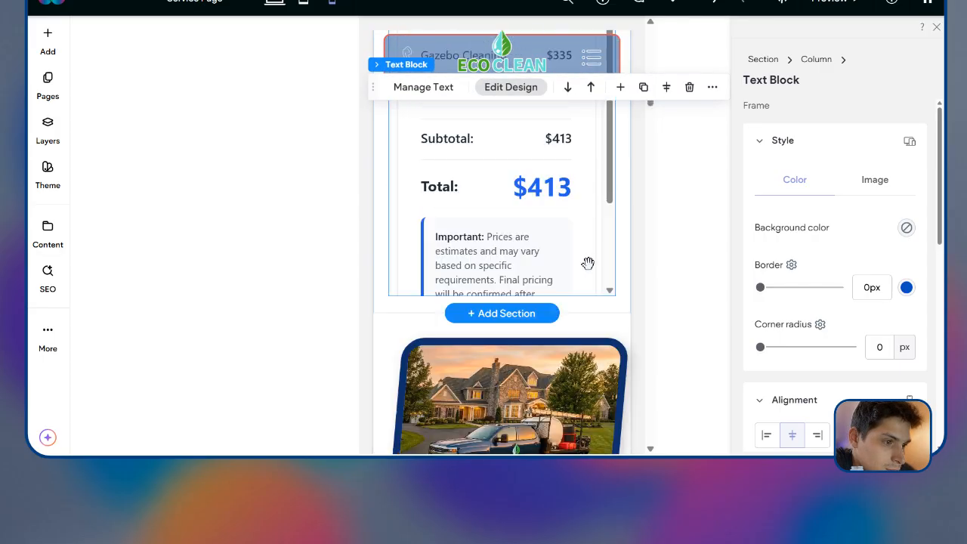
pyautogui.click(610, 281)
pyautogui.moveTo(614, 293); pyautogui.dragTo(645, 378)
pyautogui.scroll(8, 582, 317)
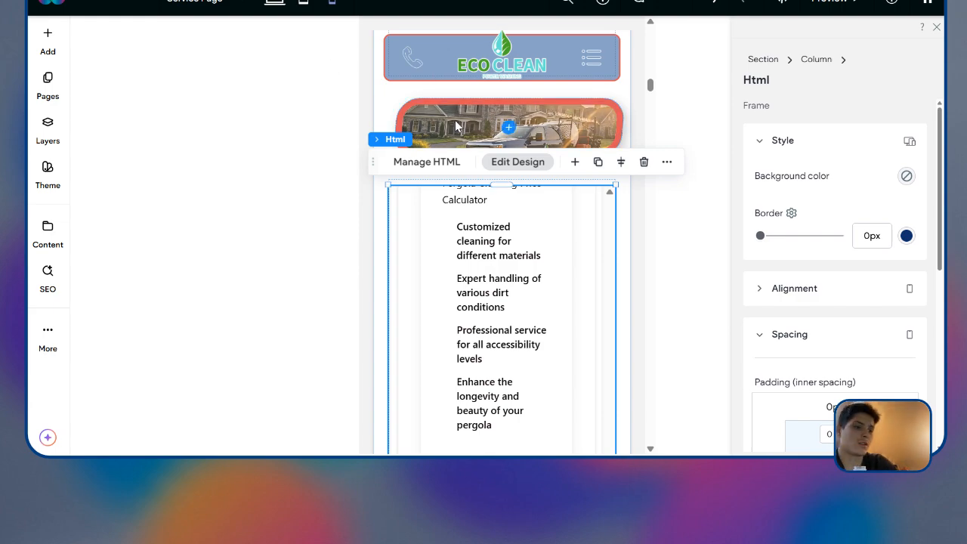
# Step: Reload the editor in the desktop layout and review the header's section, overlap and scroll behavior settings
pyautogui.press('F5')
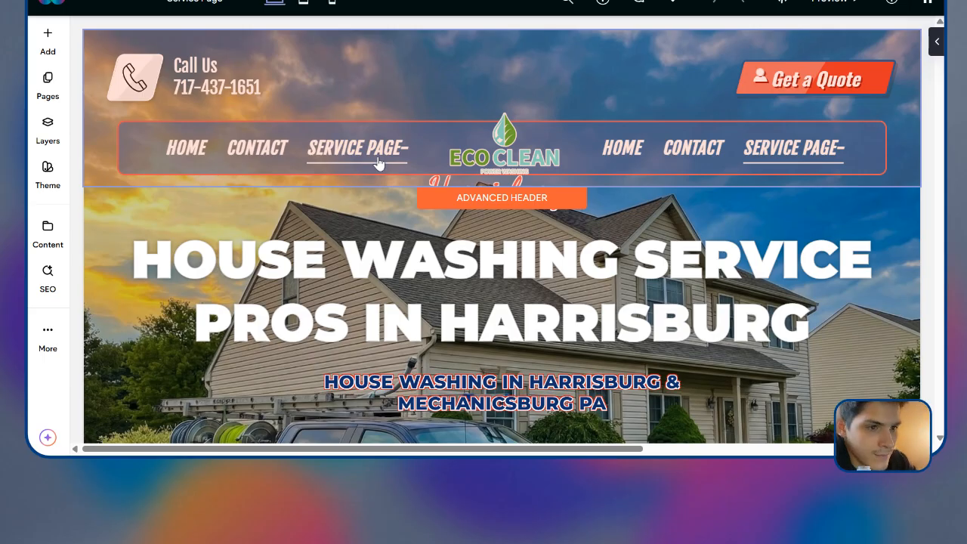
pyautogui.click(516, 202)
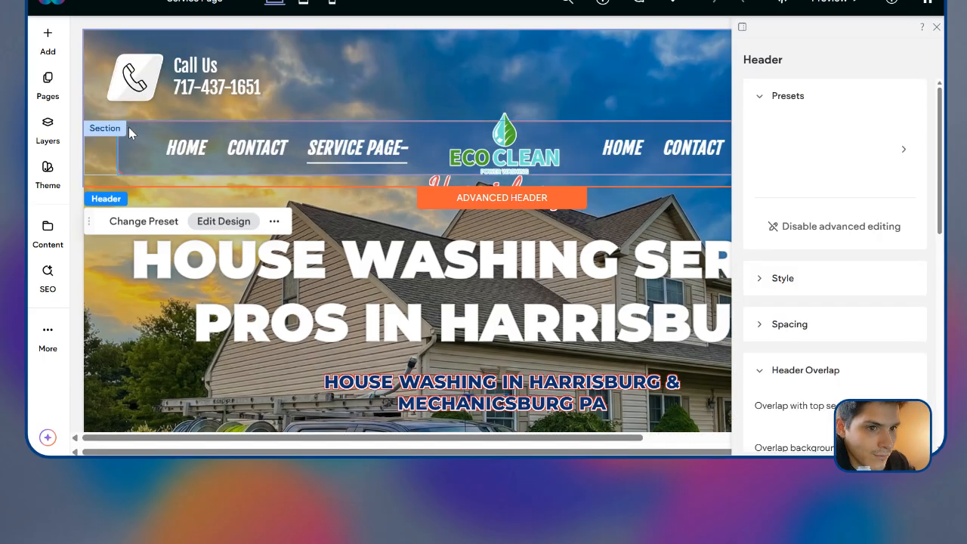
pyautogui.rightClick(129, 133)
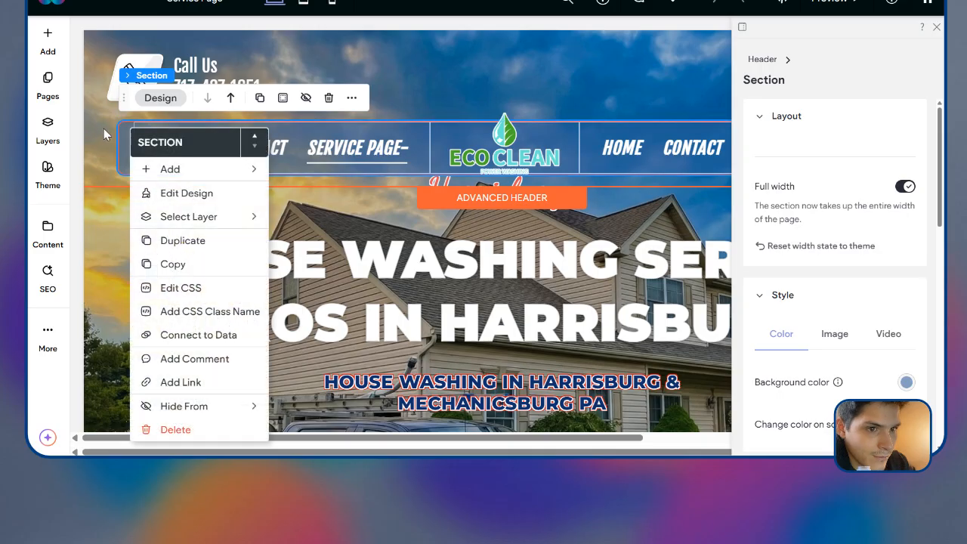
pyautogui.scroll(-3, 486, 59)
pyautogui.scroll(3, 486, 59)
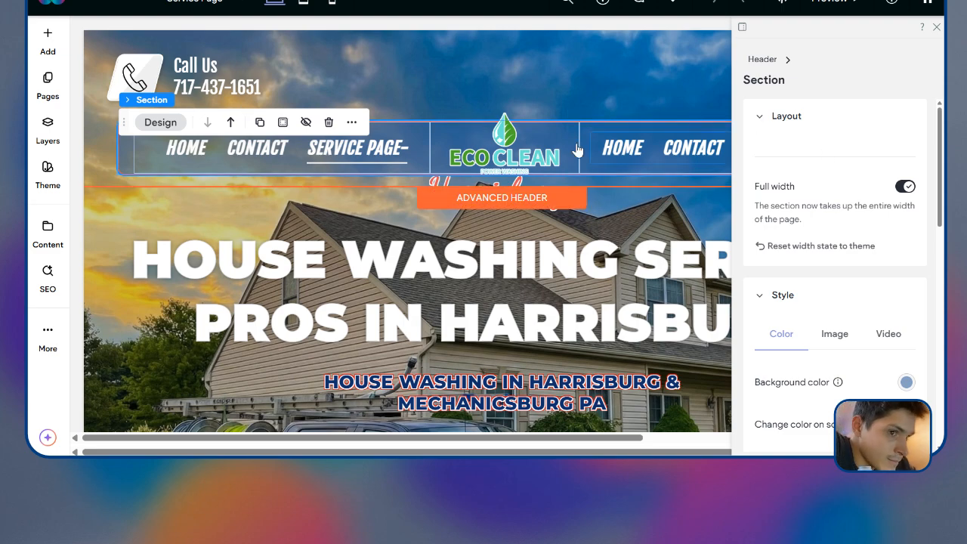
pyautogui.click(490, 202)
pyautogui.scroll(-1, 831, 205)
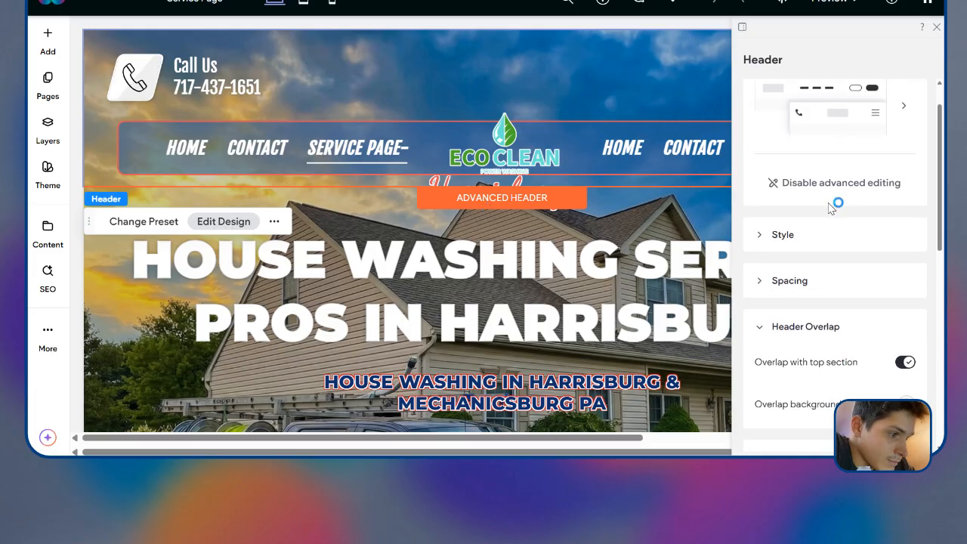
pyautogui.scroll(-5, 831, 206)
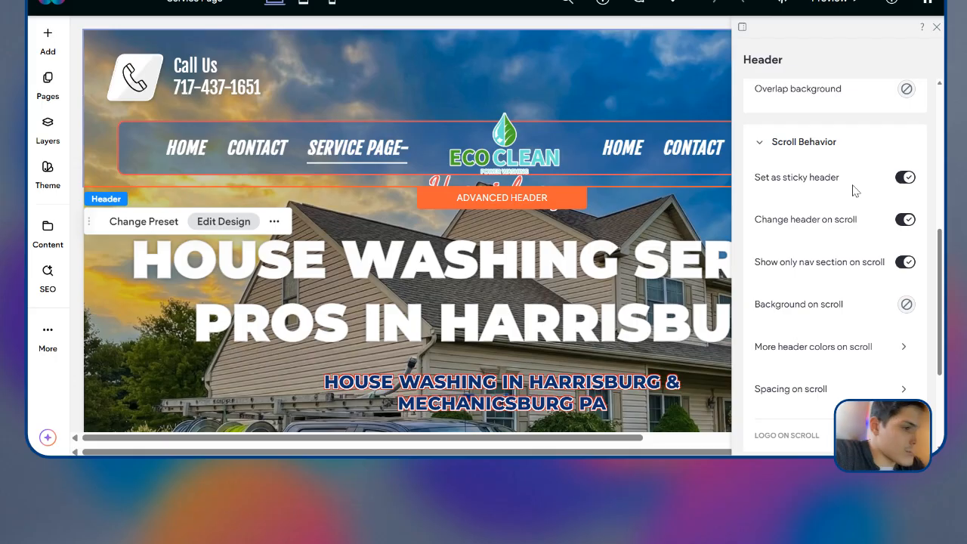
pyautogui.scroll(-5, 879, 181)
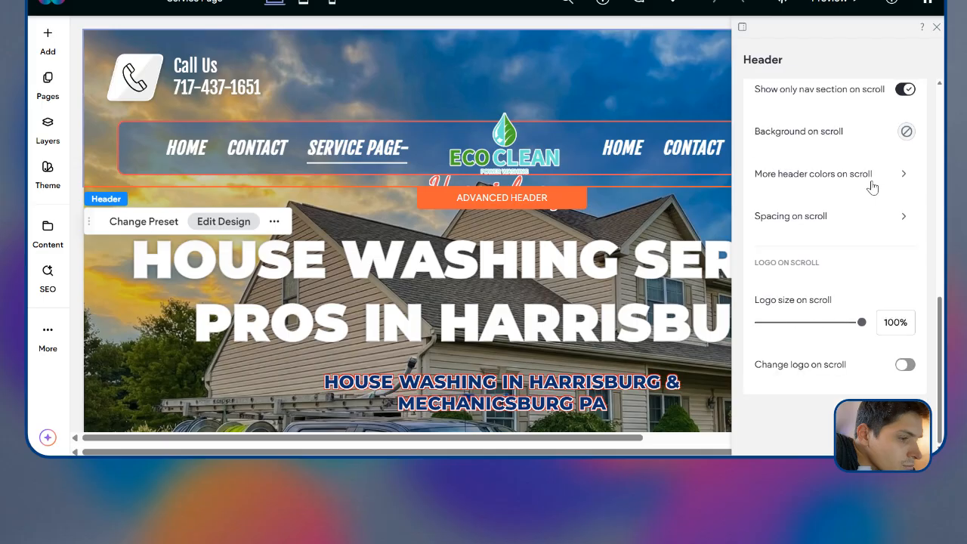
pyautogui.click(936, 28)
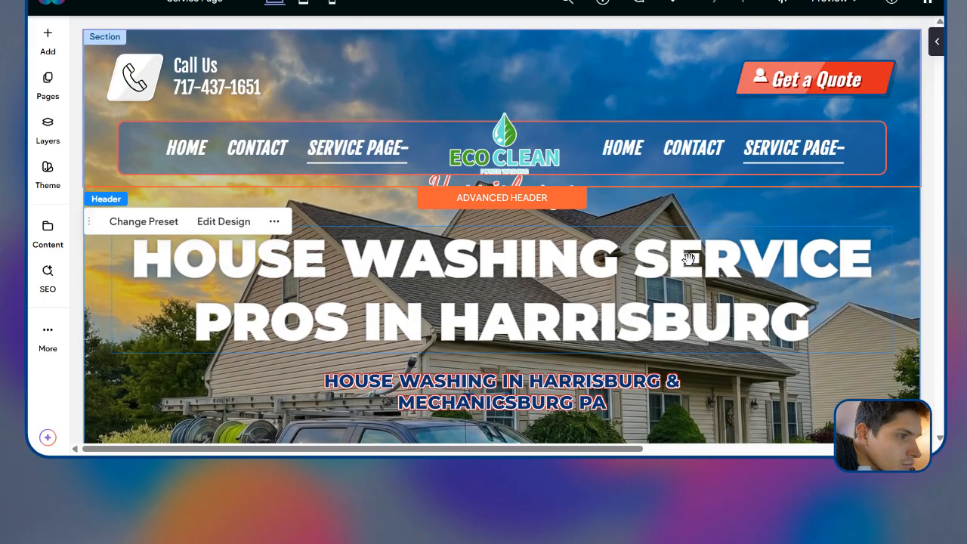
# Step: Set the hero section's top inner padding to 21% and close its design settings
pyautogui.scroll(-5, 688, 276)
pyautogui.scroll(5, 684, 273)
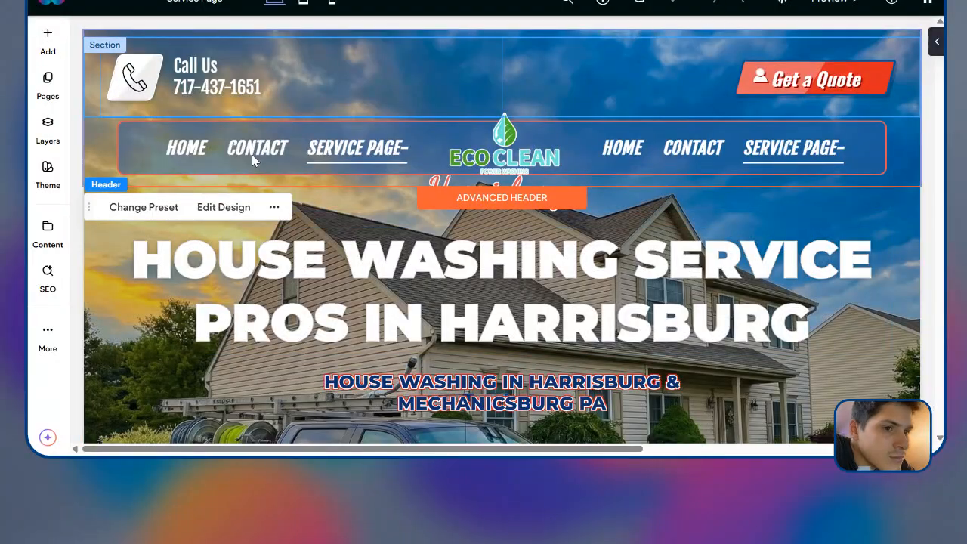
pyautogui.scroll(-5, 765, 131)
pyautogui.scroll(5, 676, 264)
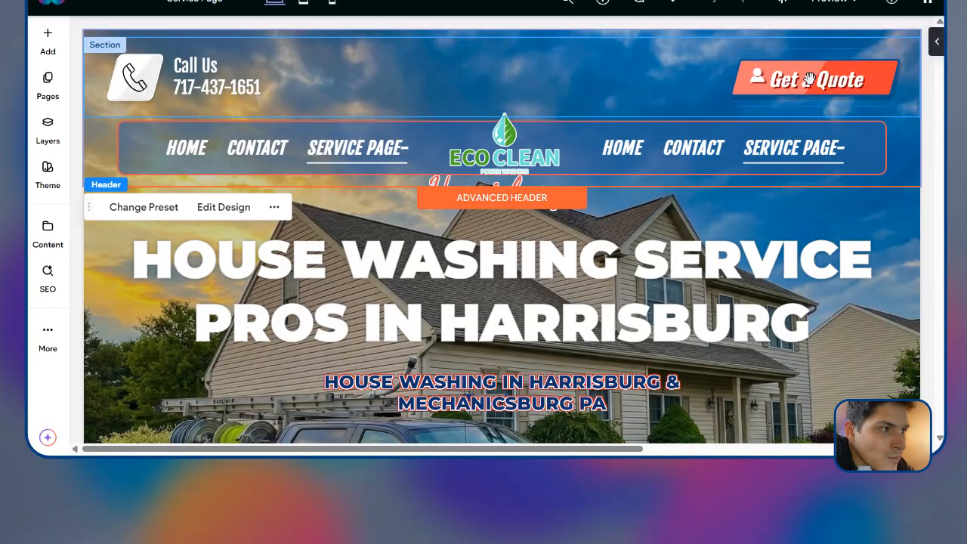
pyautogui.scroll(-3, 529, 259)
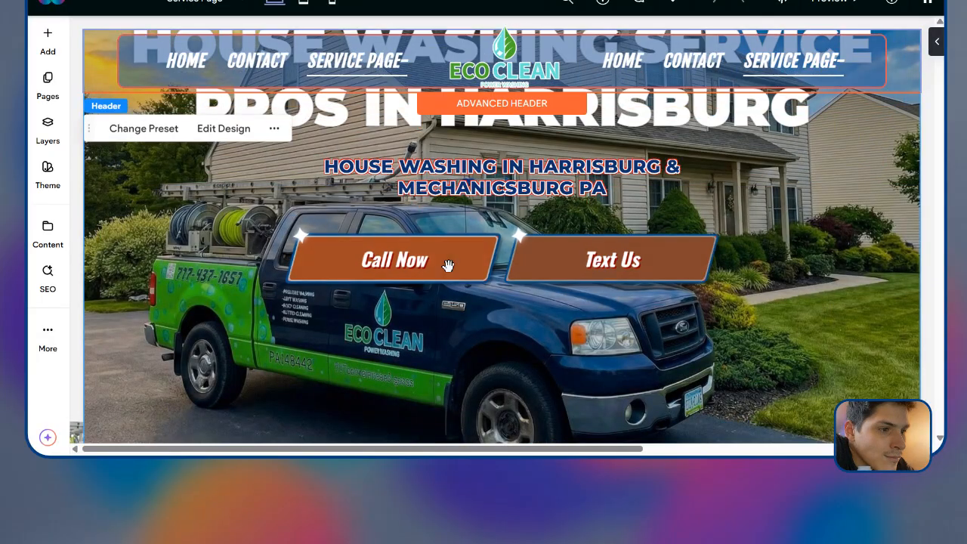
pyautogui.scroll(5, 446, 262)
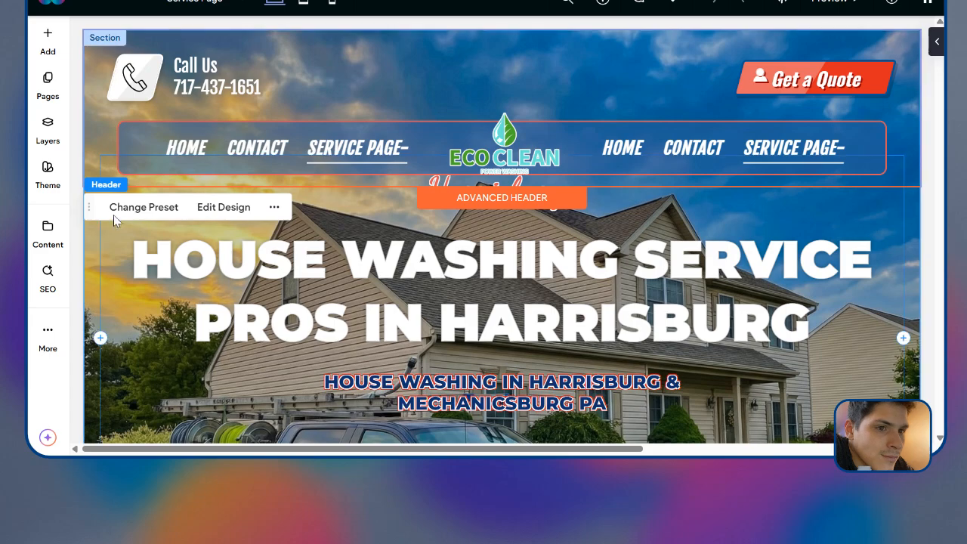
pyautogui.click(93, 249)
pyautogui.click(146, 95)
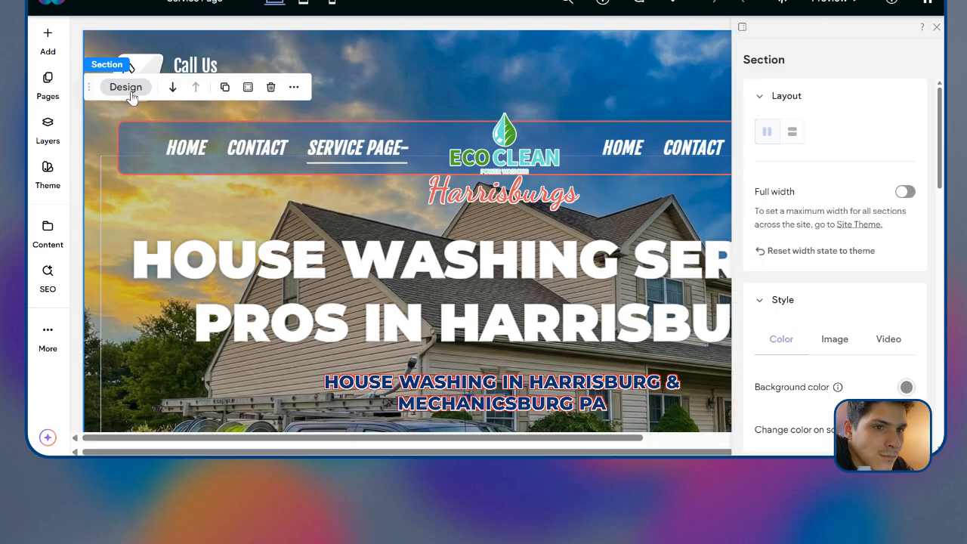
pyautogui.scroll(-8, 855, 227)
pyautogui.scroll(-5, 837, 266)
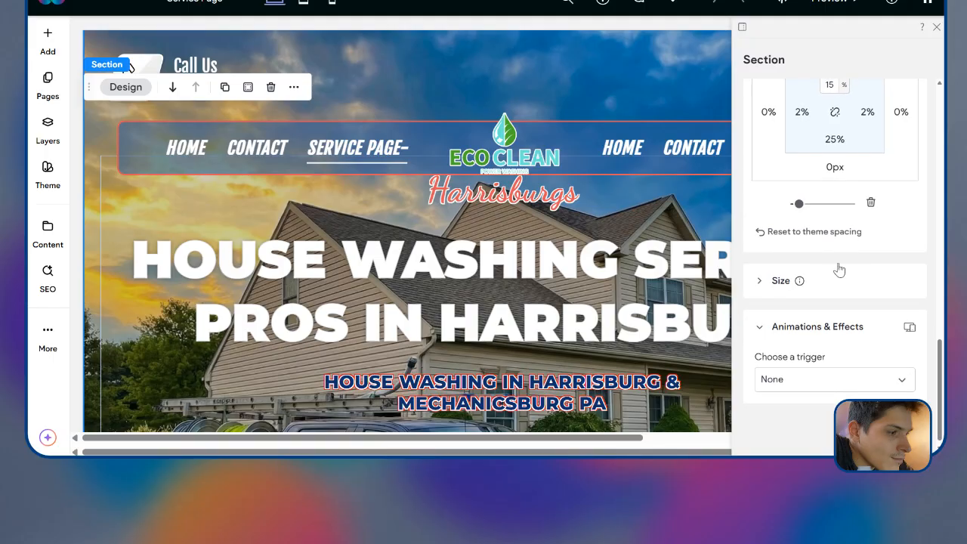
pyautogui.scroll(1, 837, 266)
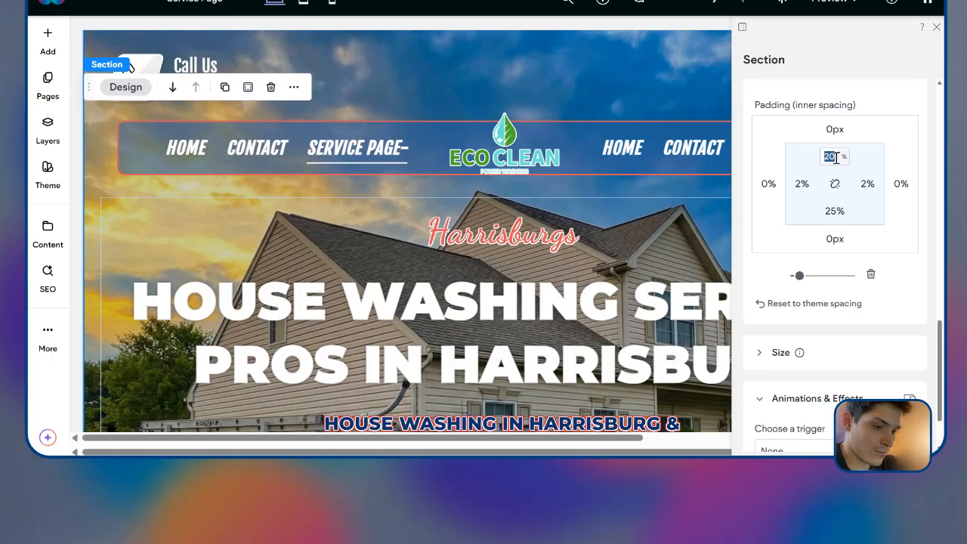
pyautogui.write('50')
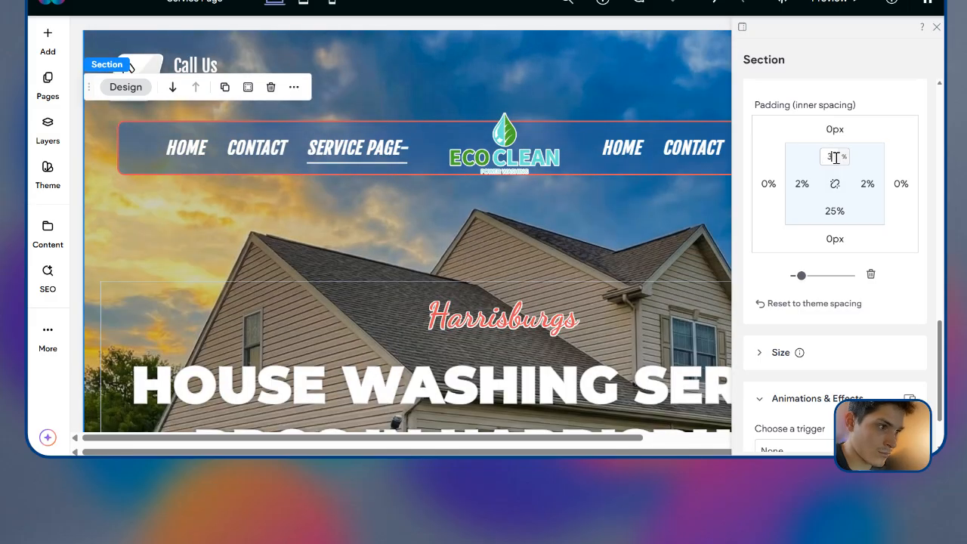
pyautogui.write('21')
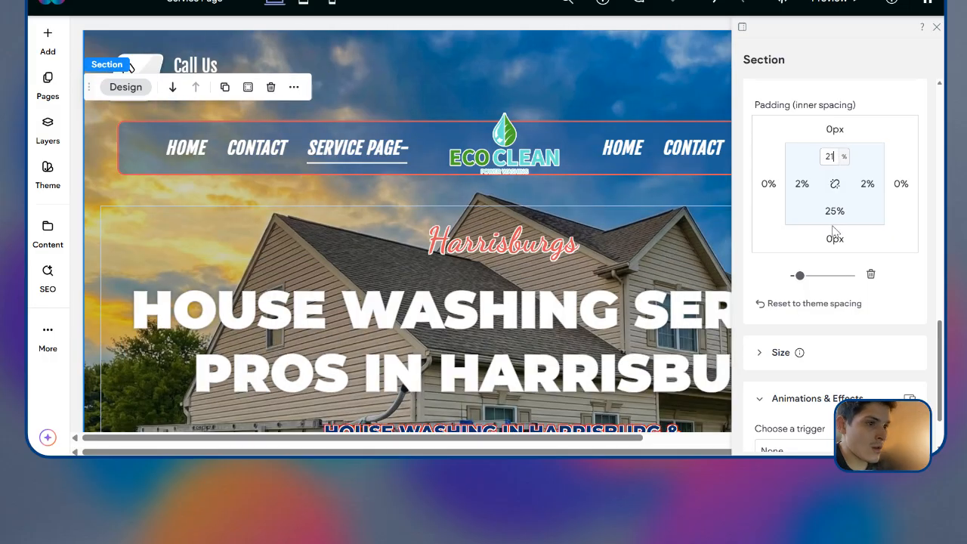
pyautogui.scroll(-2, 621, 195)
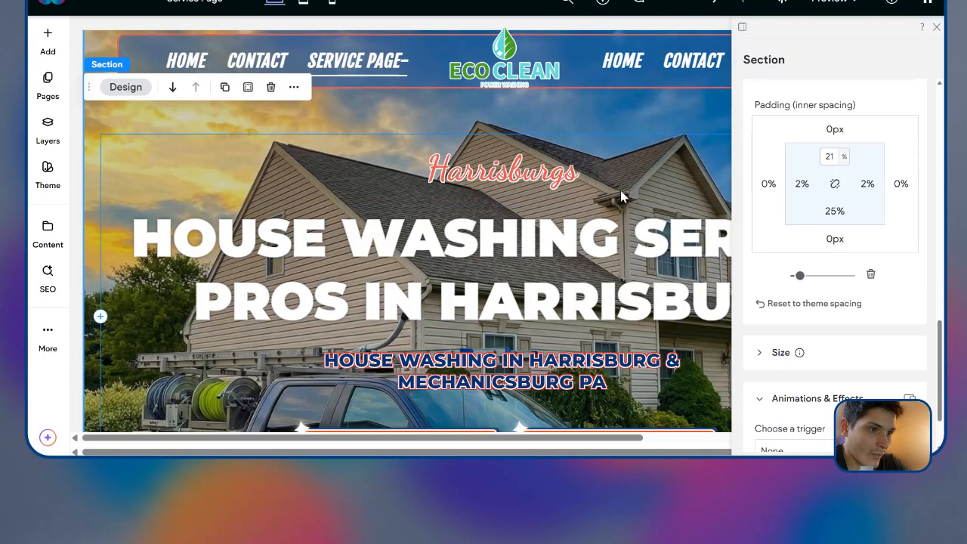
pyautogui.scroll(-2, 621, 195)
pyautogui.click(937, 27)
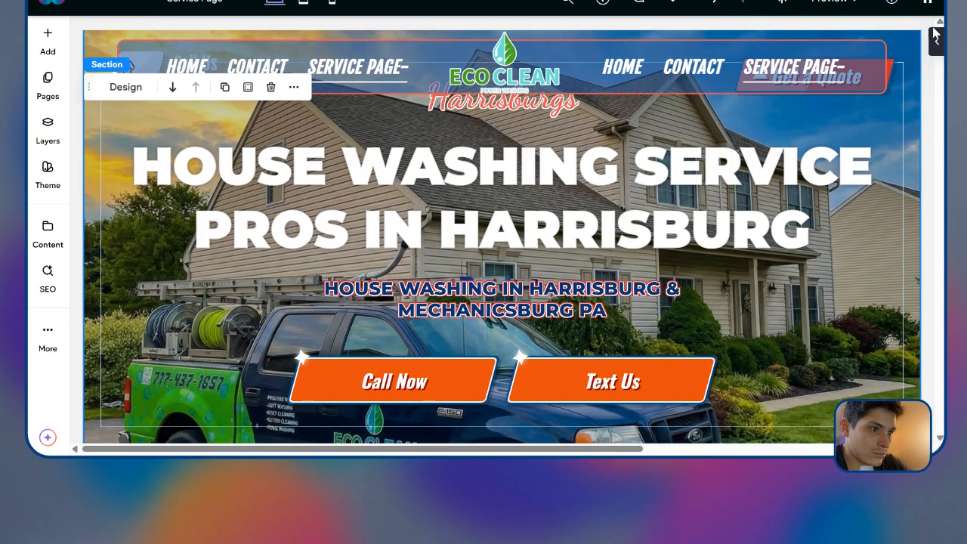
# Step: Replace "York & Cumberland County" with "HARRISBURG" in the subheading below House Washing Service
pyautogui.scroll(-1, 805, 237)
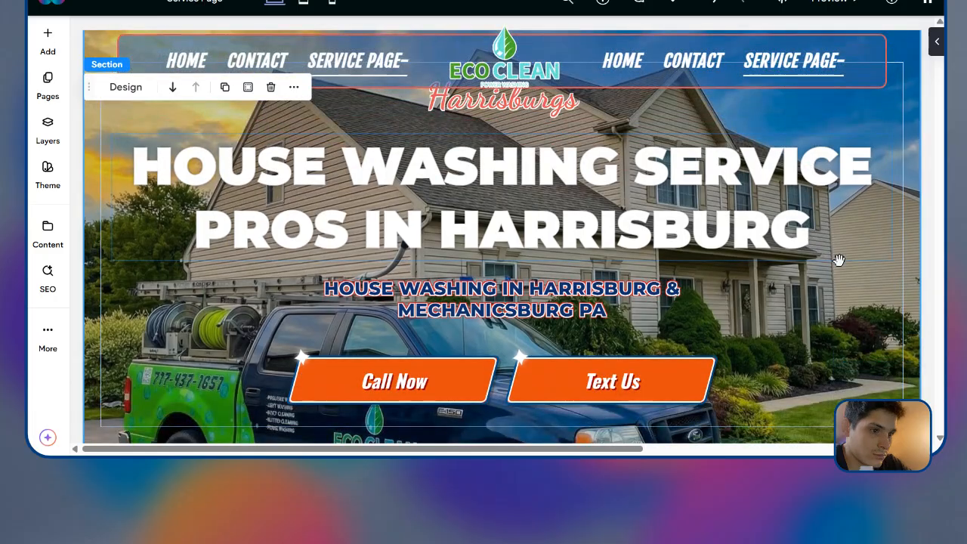
pyautogui.scroll(-3, 611, 270)
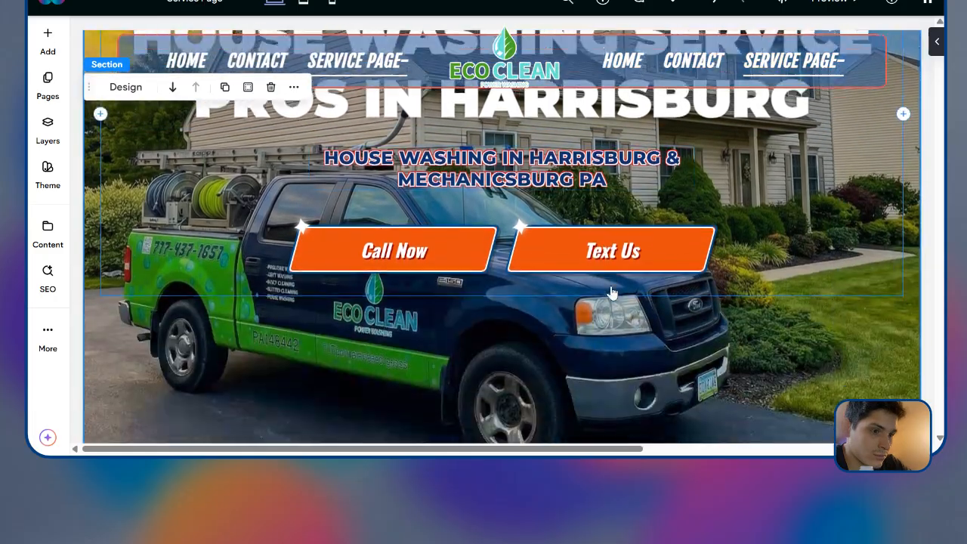
pyautogui.scroll(-5, 541, 412)
pyautogui.scroll(-10, 541, 412)
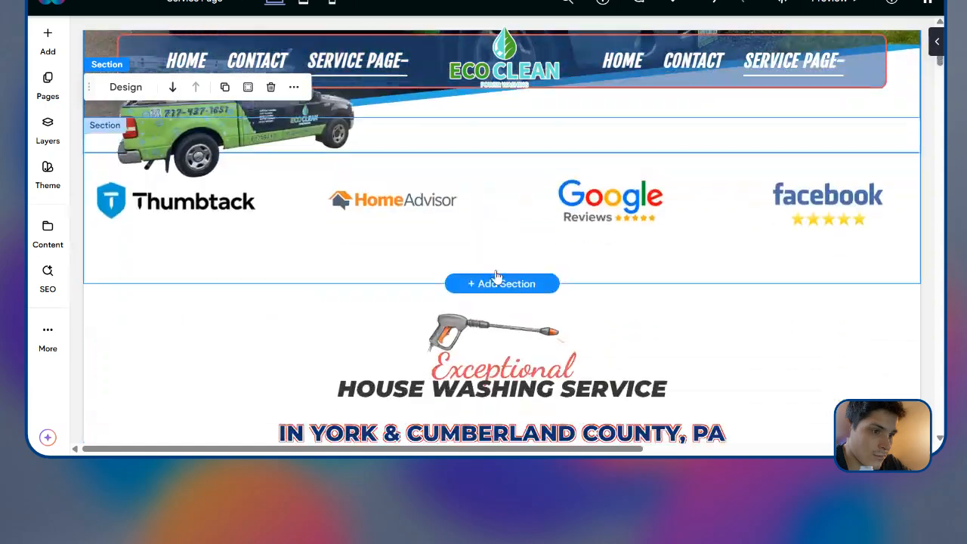
pyautogui.scroll(1, 516, 261)
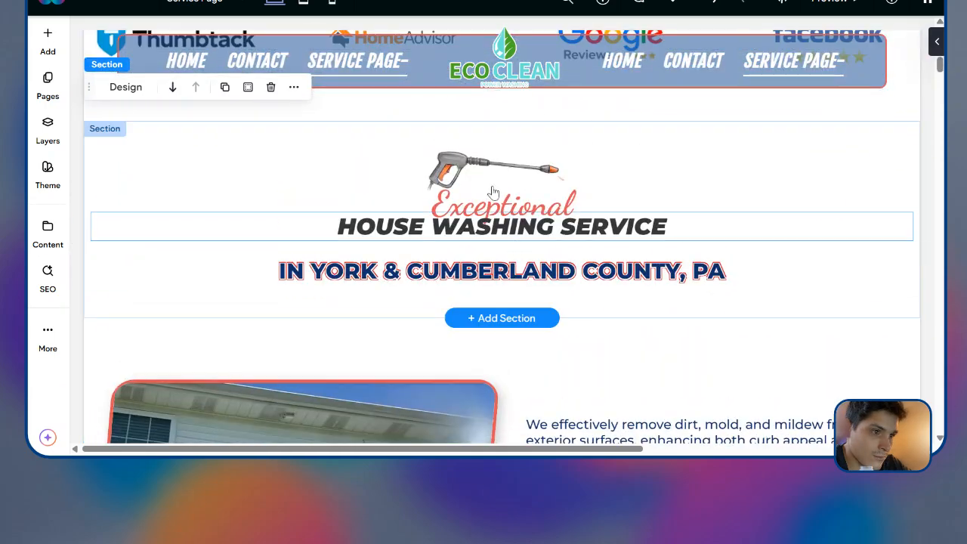
pyautogui.scroll(-2, 557, 244)
pyautogui.scroll(2, 557, 244)
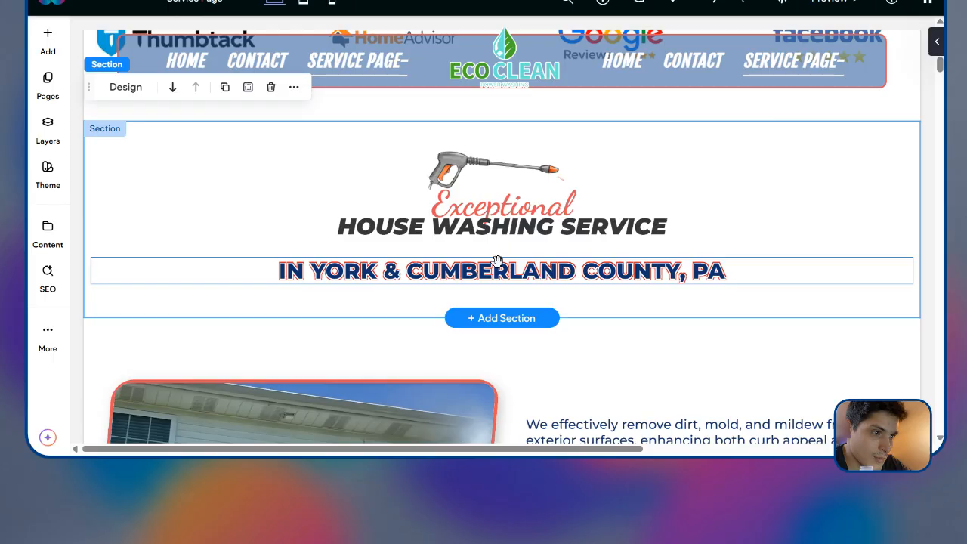
pyautogui.doubleClick(485, 263)
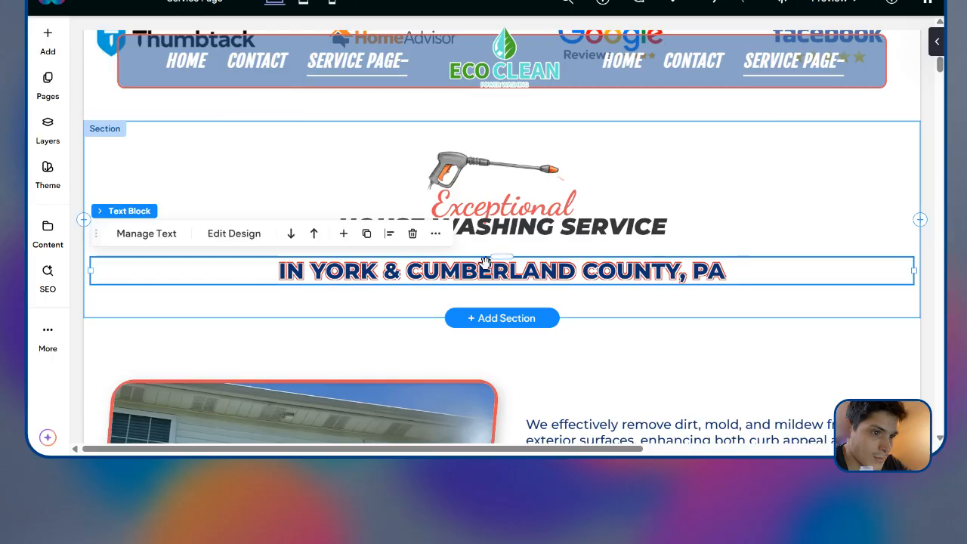
pyautogui.click(652, 270)
pyautogui.moveTo(682, 272); pyautogui.dragTo(313, 278)
pyautogui.write('HARRISBUR')
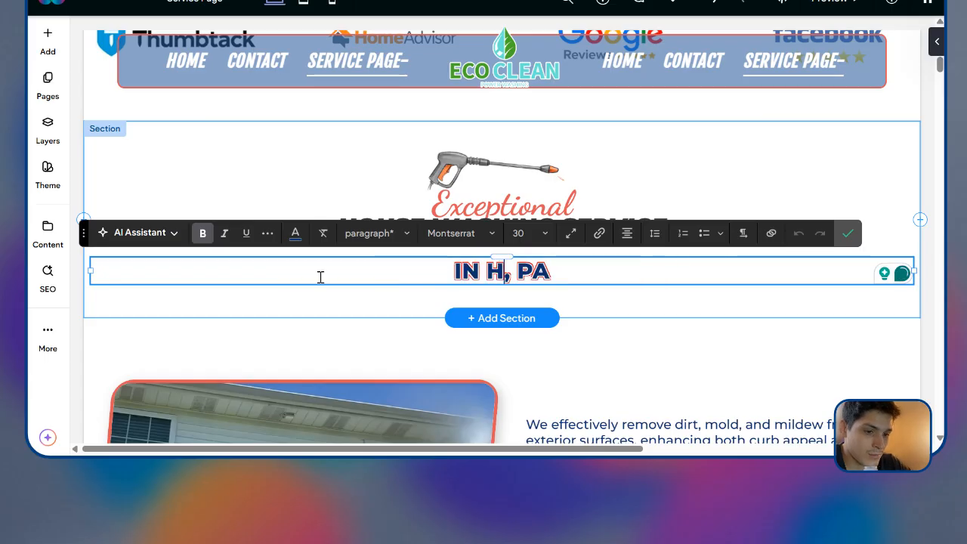
pyautogui.write('G')
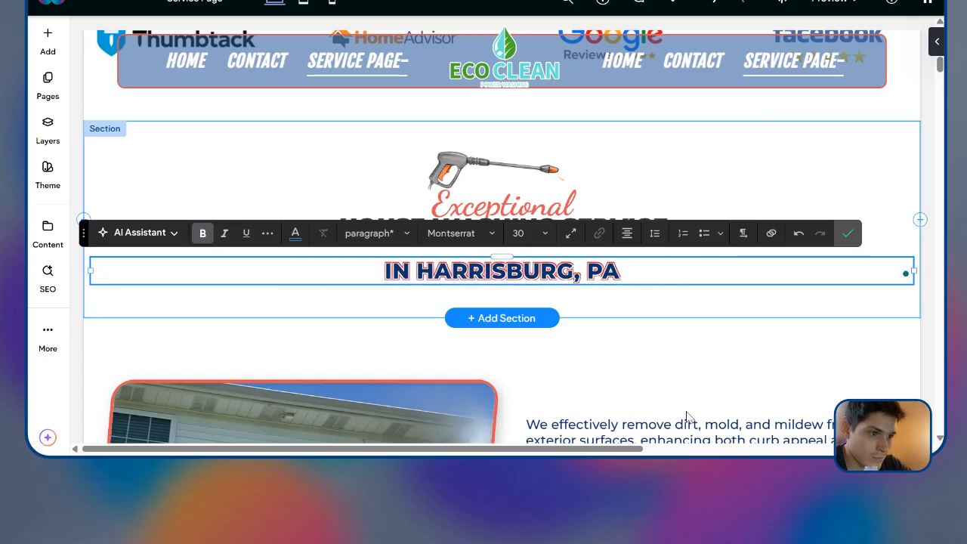
pyautogui.press('Escape')
pyautogui.scroll(-5, 794, 291)
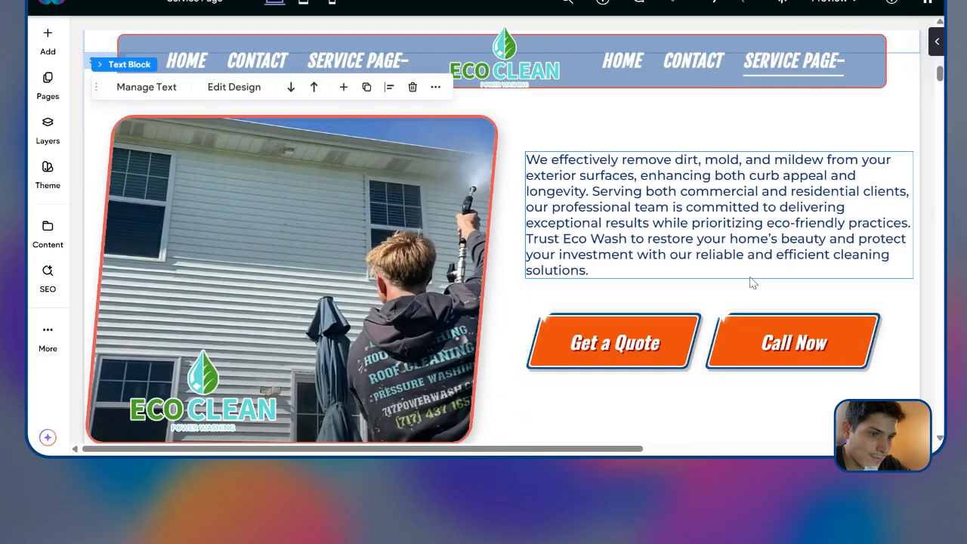
# Step: Reduce the spacing between elements in the House Washing Pricing Details column to 14px
pyautogui.scroll(-5, 753, 283)
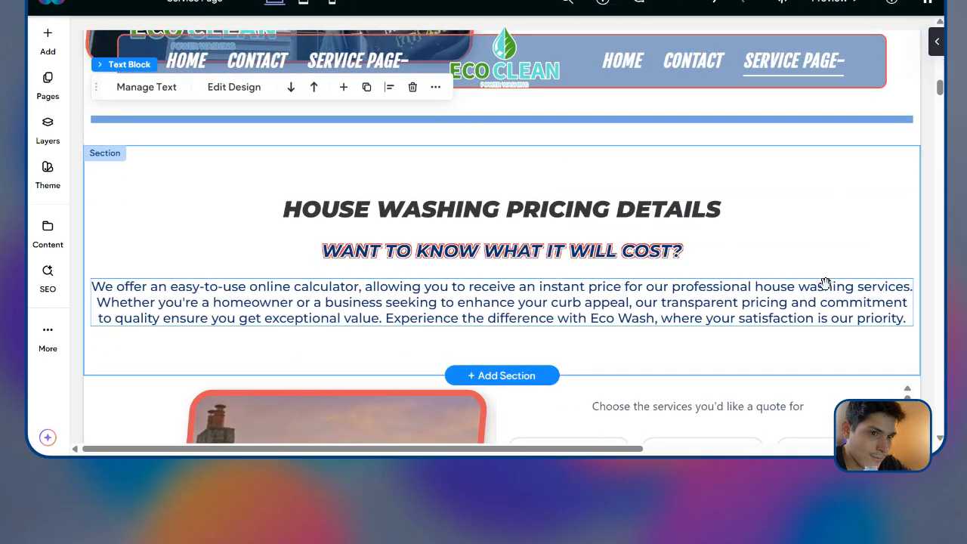
pyautogui.scroll(-1, 812, 303)
pyautogui.scroll(2, 831, 318)
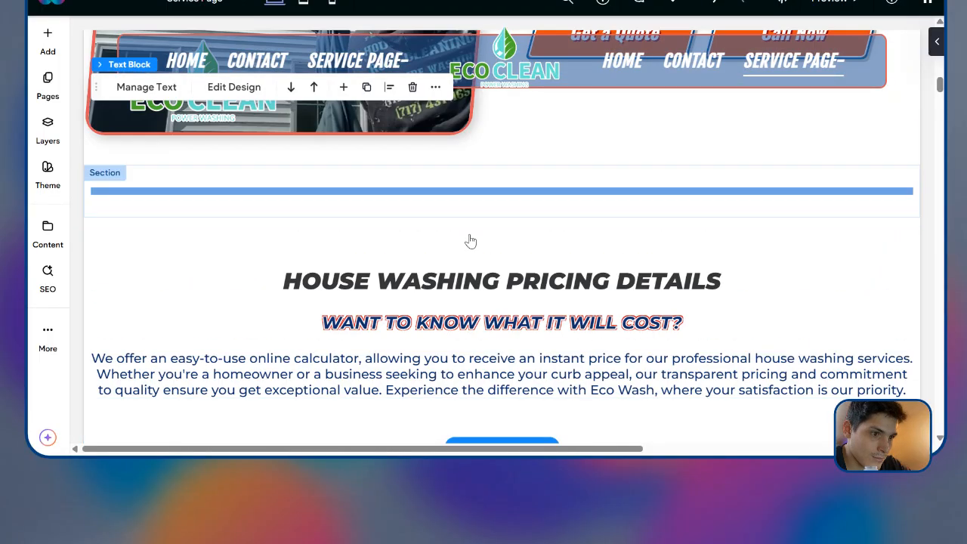
pyautogui.click(470, 252)
pyautogui.click(125, 193)
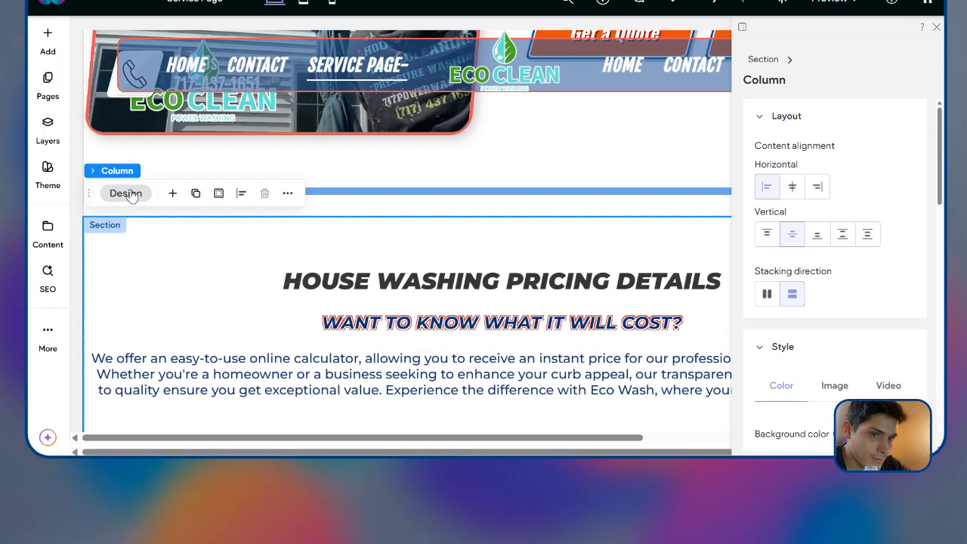
pyautogui.scroll(-8, 824, 302)
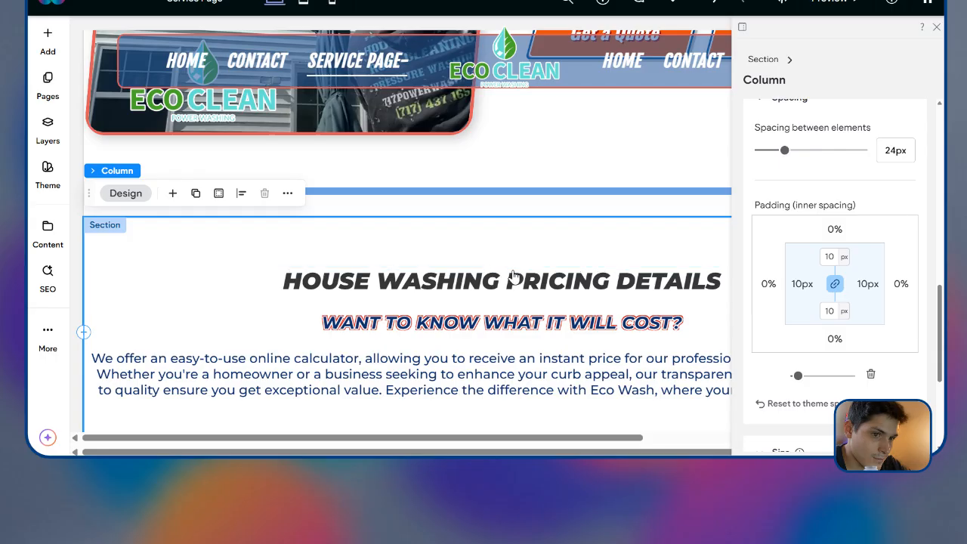
pyautogui.moveTo(783, 153); pyautogui.dragTo(775, 157)
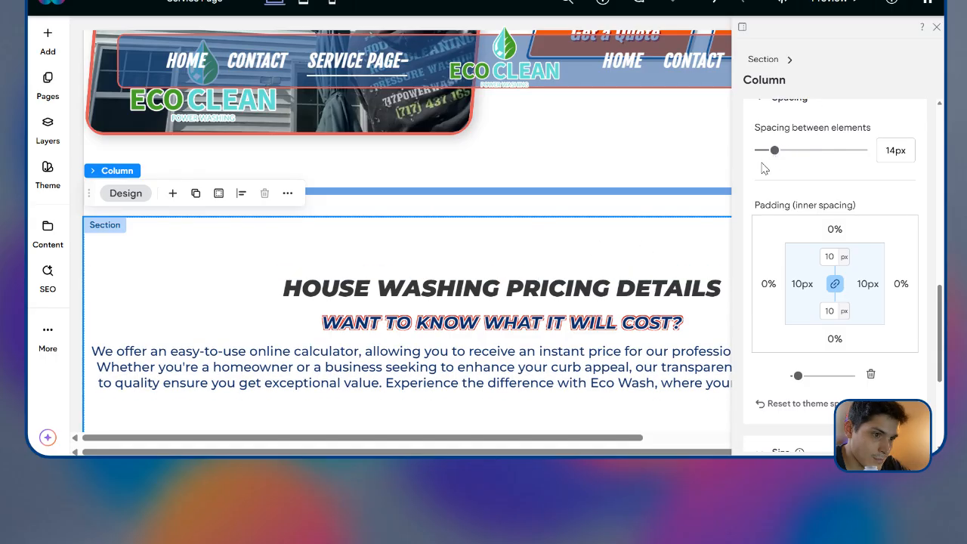
# Step: Shorten the House Washing Pricing Details section by raising its lower edge, fine-tune the height and close its design settings
pyautogui.scroll(-3, 517, 312)
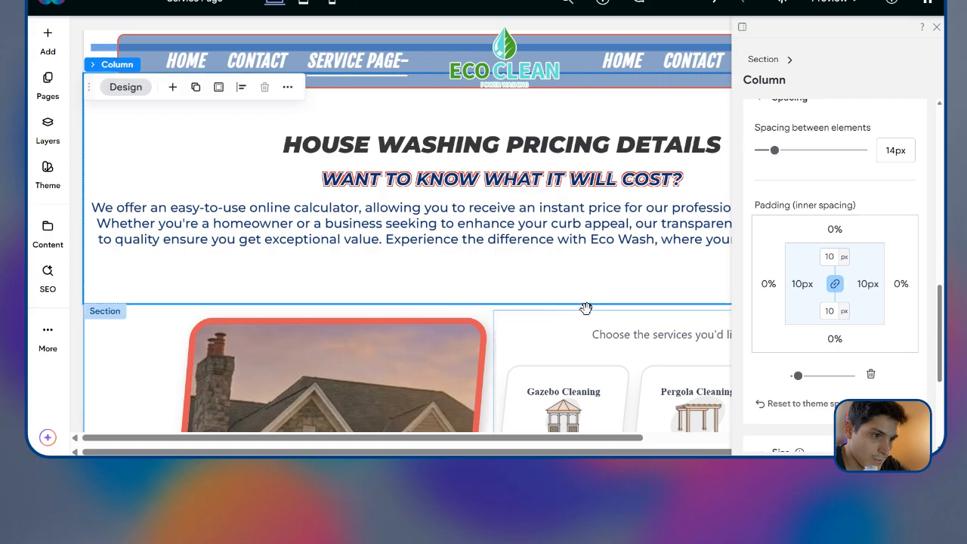
pyautogui.moveTo(578, 303); pyautogui.dragTo(584, 226)
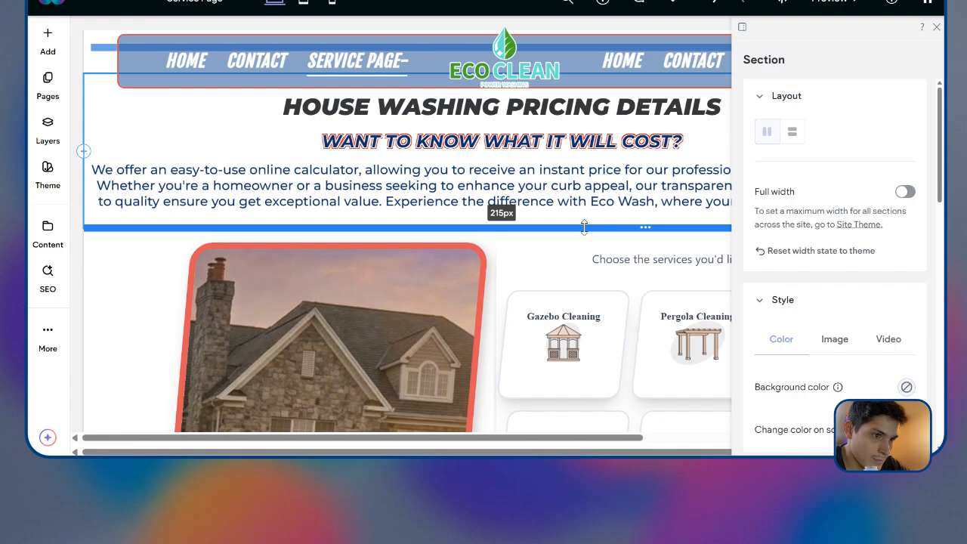
pyautogui.scroll(1, 605, 242)
pyautogui.moveTo(589, 300); pyautogui.dragTo(589, 327)
pyautogui.scroll(-2, 589, 326)
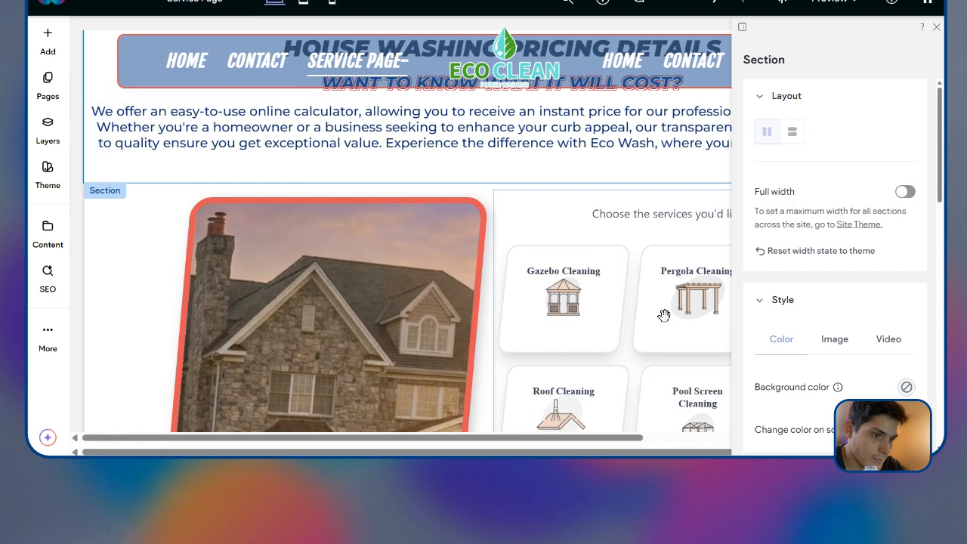
pyautogui.click(937, 28)
# Step: Switch to the mobile layout and hide the empty column above the truck image from mobile
pyautogui.click(332, 2)
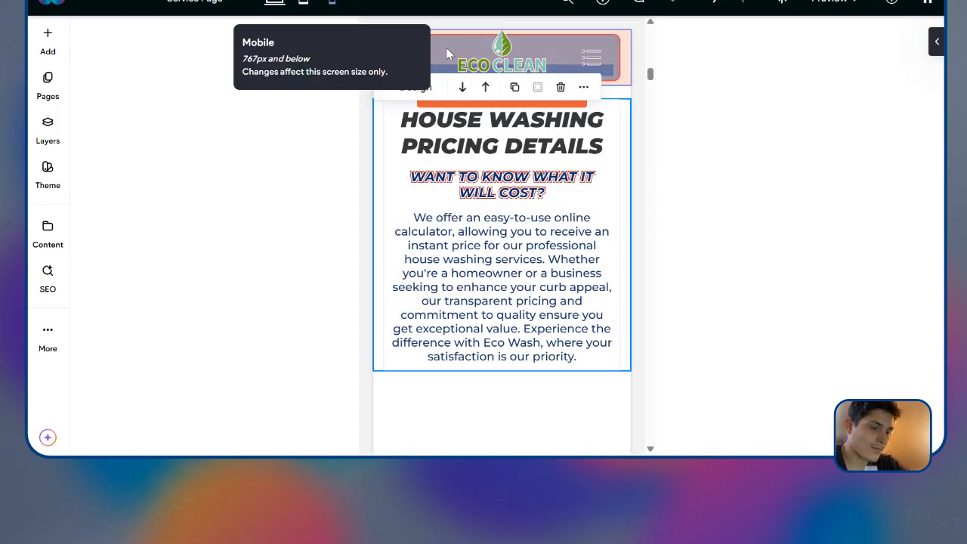
pyautogui.scroll(-4, 499, 196)
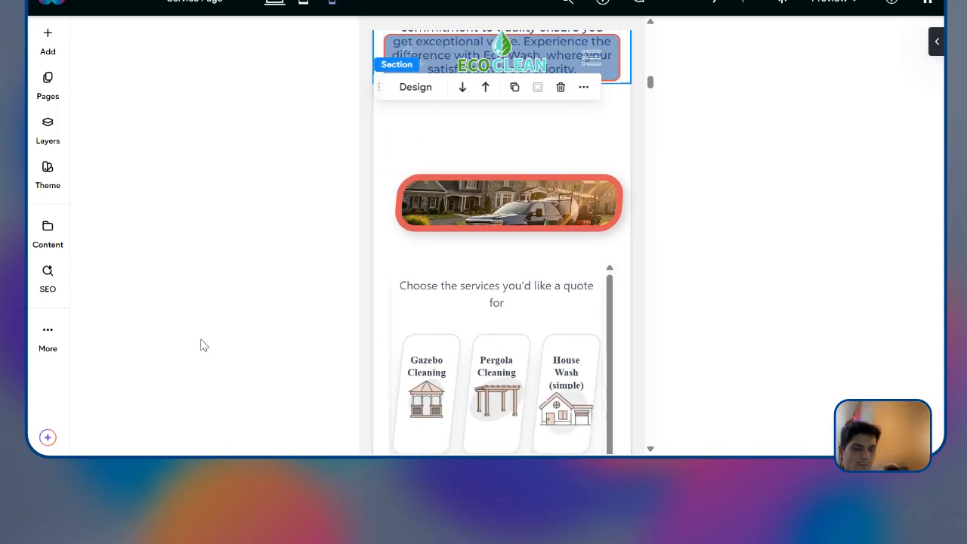
pyautogui.scroll(1, 536, 220)
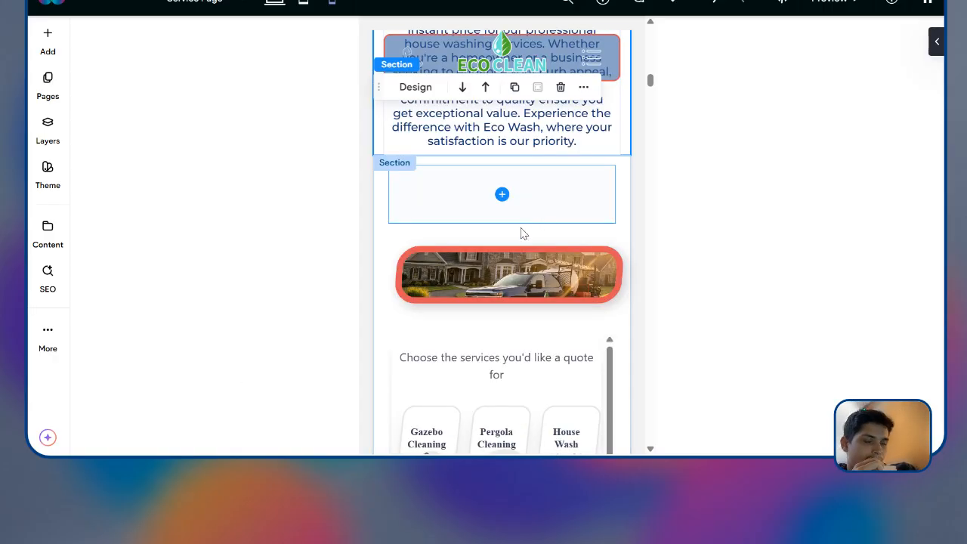
pyautogui.scroll(1, 532, 244)
pyautogui.scroll(-1, 544, 263)
pyautogui.click(537, 198)
pyautogui.rightClick(538, 197)
pyautogui.moveTo(630, 416)
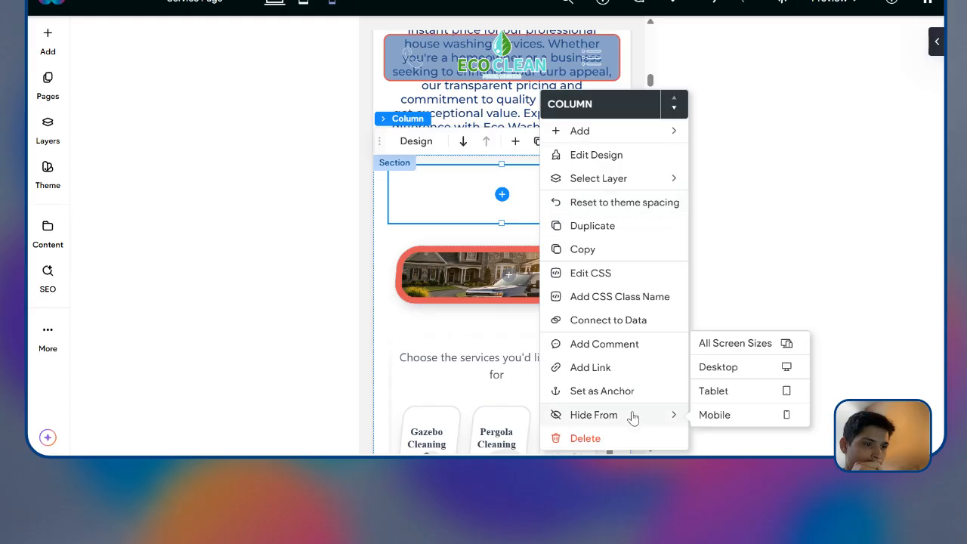
pyautogui.click(711, 415)
# Step: Stretch the truck image column downward until the whole truck and house show, and set its border to 4px
pyautogui.click(580, 231)
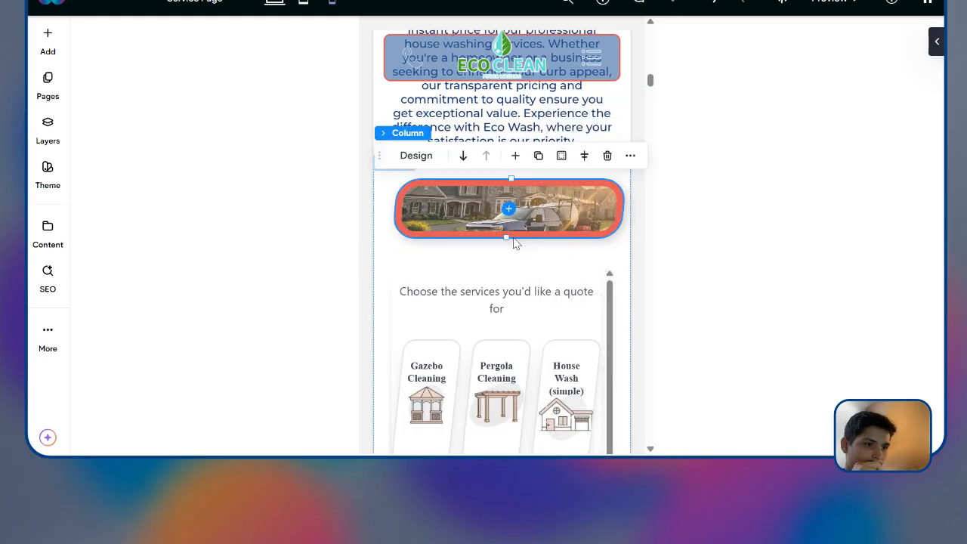
pyautogui.moveTo(507, 236); pyautogui.dragTo(520, 356)
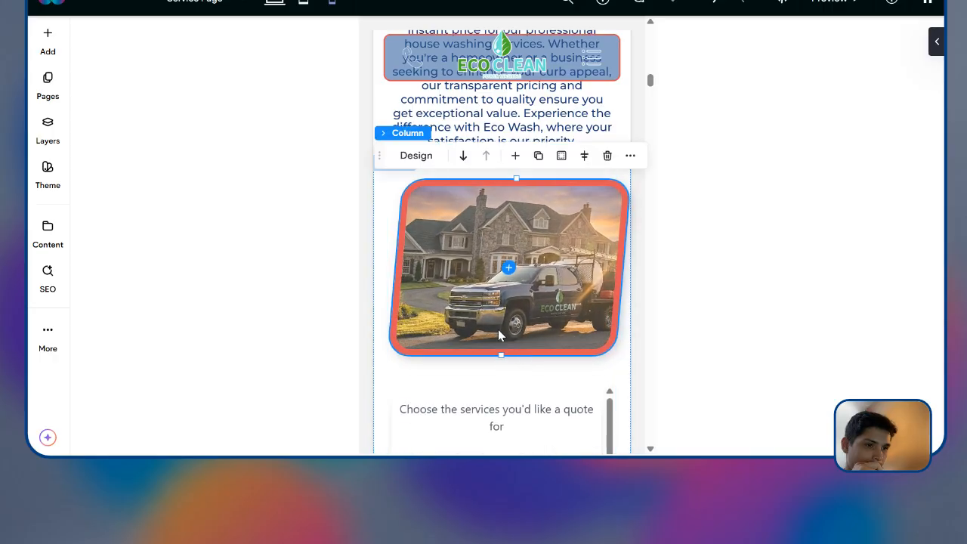
pyautogui.click(424, 160)
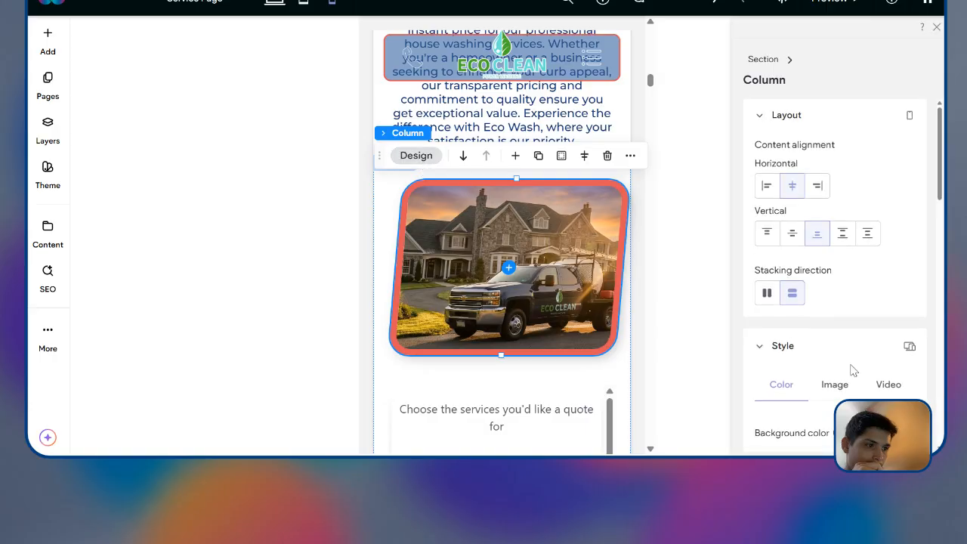
pyautogui.scroll(-6, 849, 367)
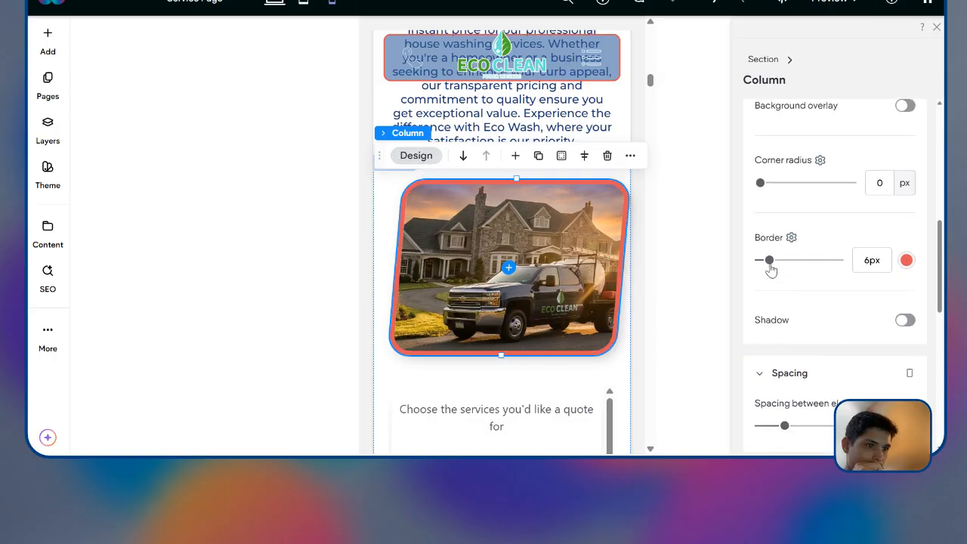
pyautogui.moveTo(769, 264); pyautogui.dragTo(765, 266)
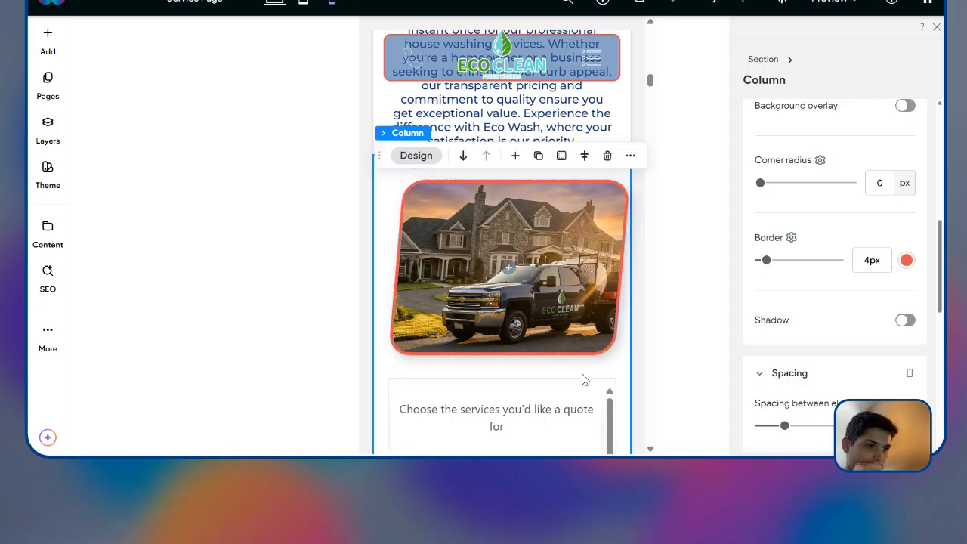
# Step: Set the left and right inner padding of the section holding the truck image and calculator to 2%
pyautogui.click(583, 377)
pyautogui.scroll(-3, 600, 349)
pyautogui.scroll(-10, 602, 346)
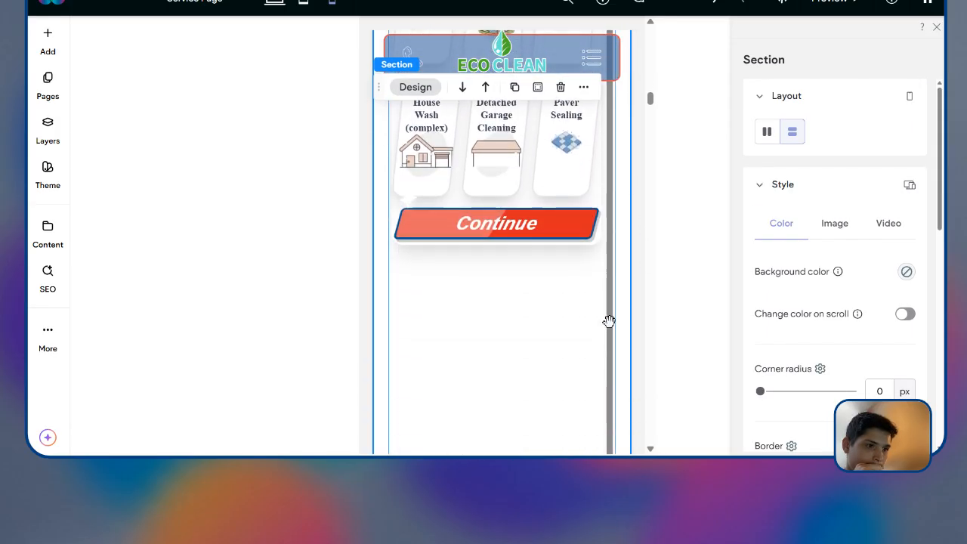
pyautogui.scroll(10, 423, 291)
pyautogui.scroll(5, 381, 278)
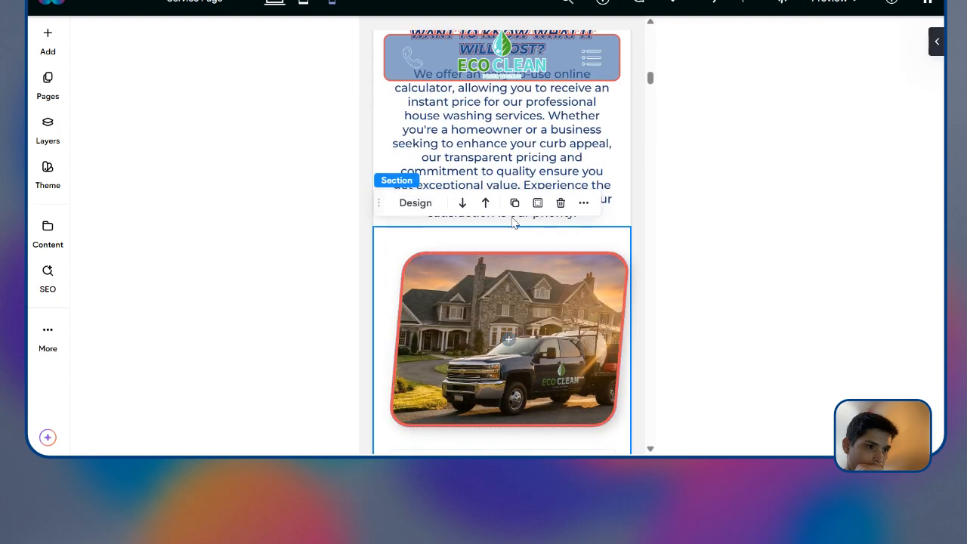
pyautogui.click(414, 204)
pyautogui.scroll(-2, 885, 269)
pyautogui.scroll(-5, 884, 269)
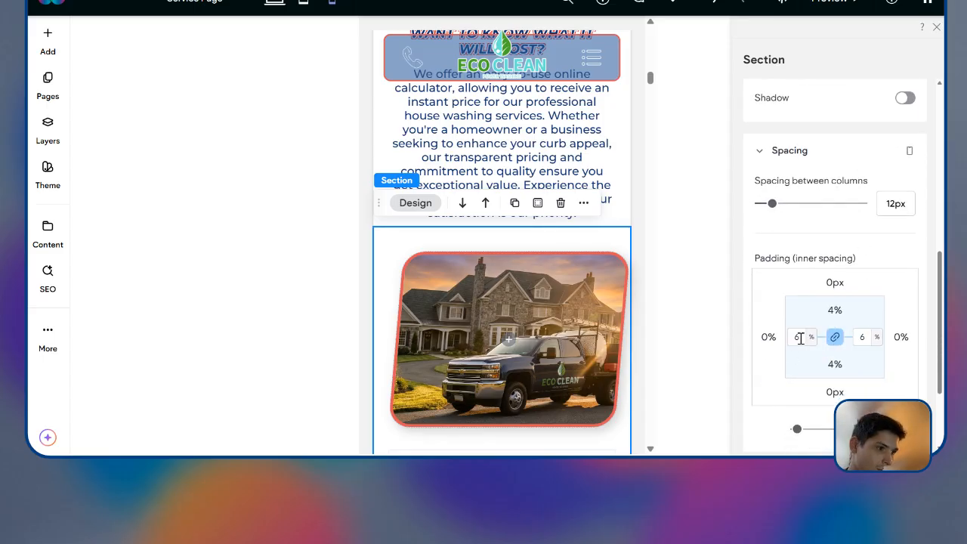
pyautogui.press('Return')
pyautogui.scroll(-5, 632, 342)
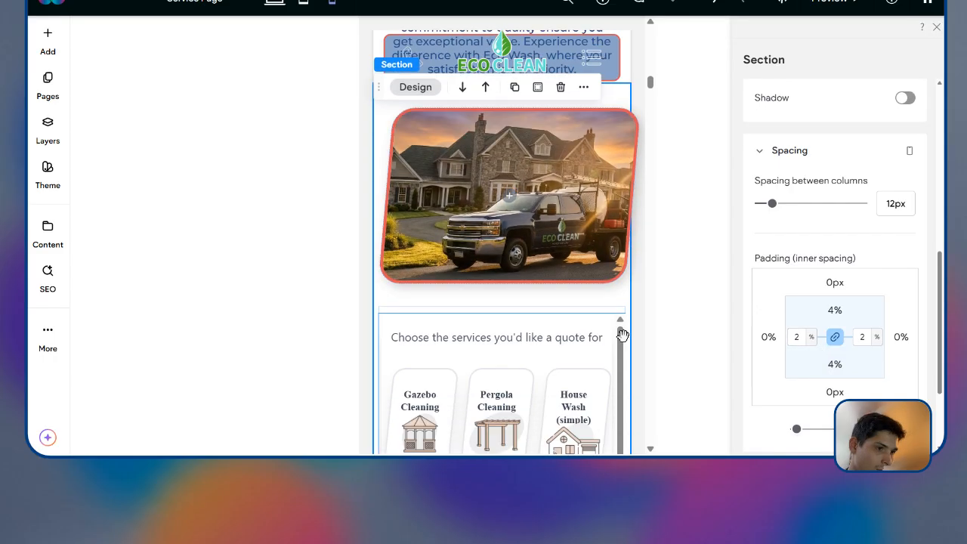
pyautogui.scroll(3, 604, 332)
pyautogui.scroll(2, 597, 323)
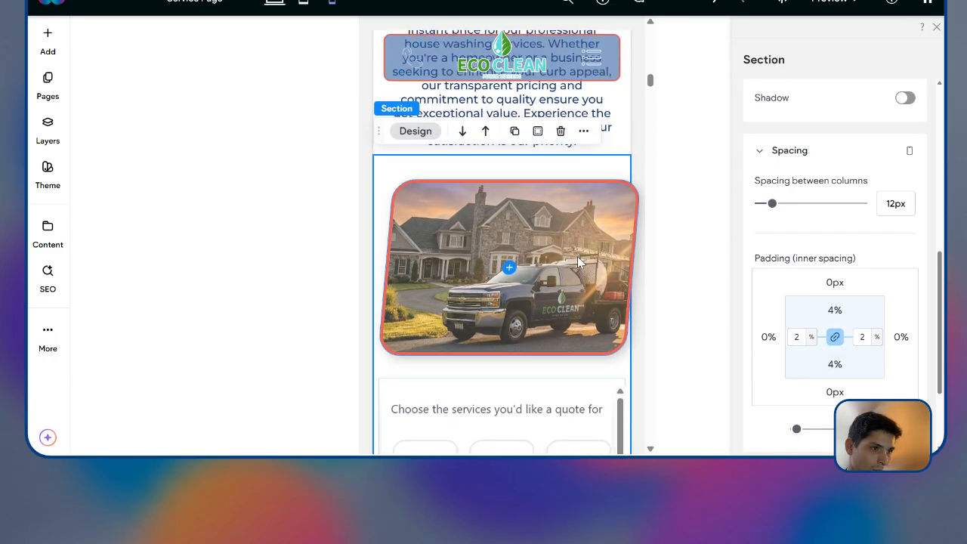
# Step: Set the truck image column's left and right inner padding to 149px
pyautogui.click(579, 262)
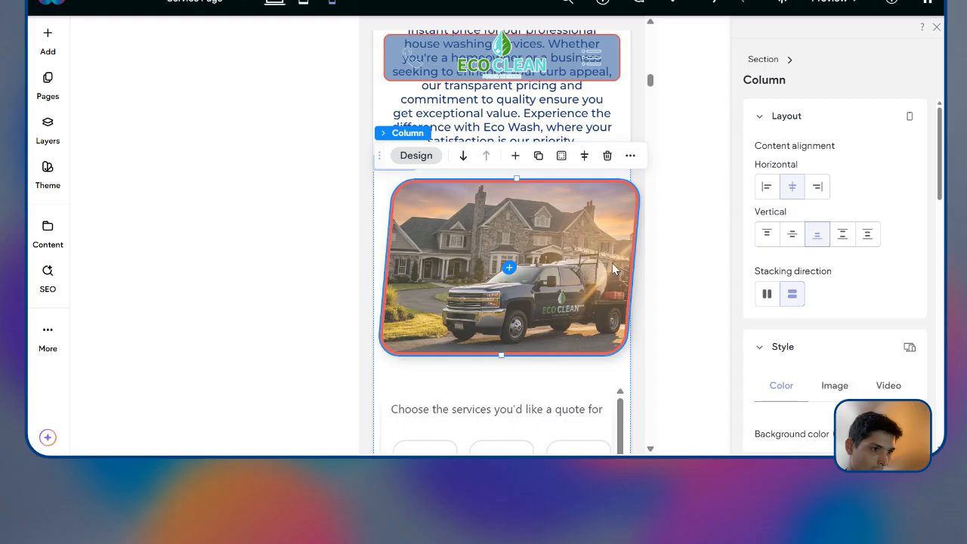
pyautogui.scroll(-10, 852, 330)
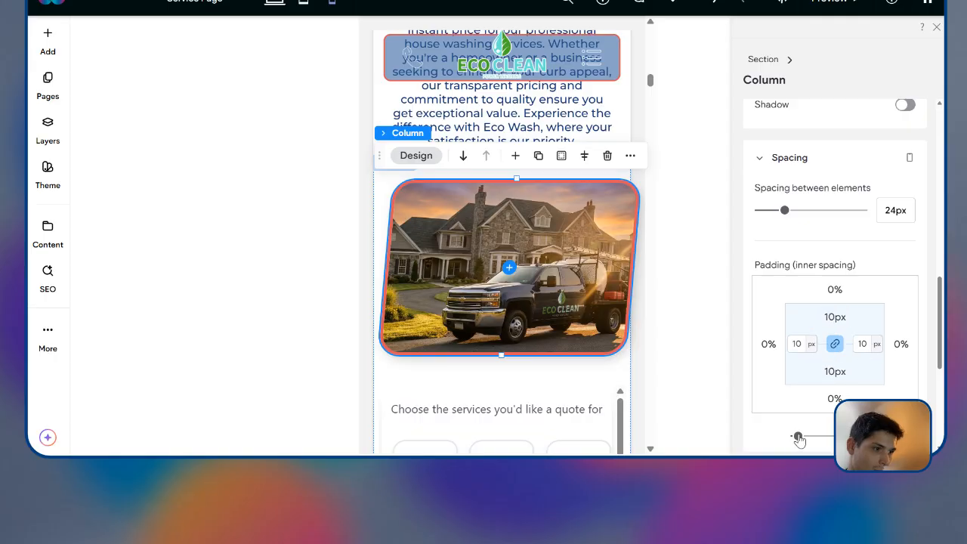
pyautogui.moveTo(801, 444)
pyautogui.mouseDown()
pyautogui.moveTo(822, 444)
pyautogui.moveTo(788, 446)
pyautogui.mouseUp()
pyautogui.click(912, 344)
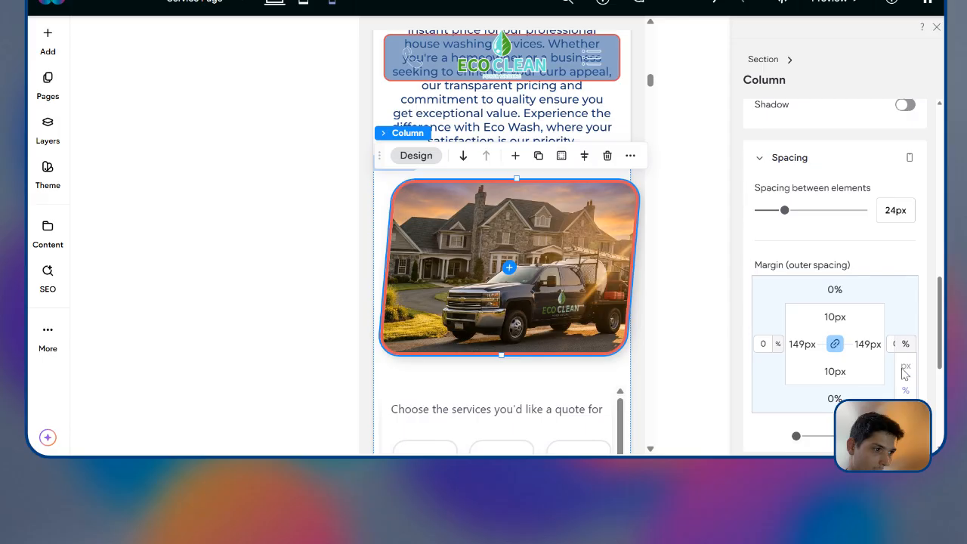
pyautogui.click(835, 345)
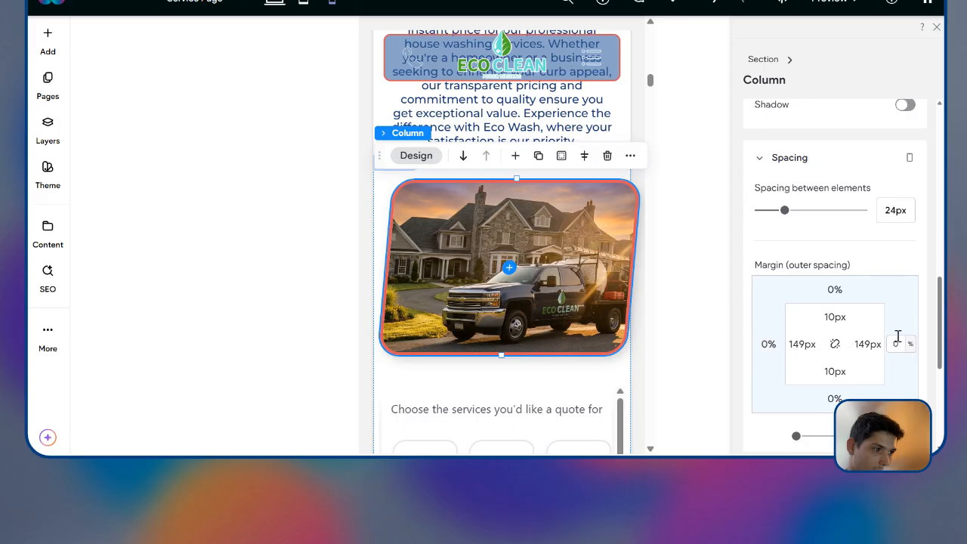
pyautogui.scroll(-1, 915, 353)
pyautogui.click(913, 276)
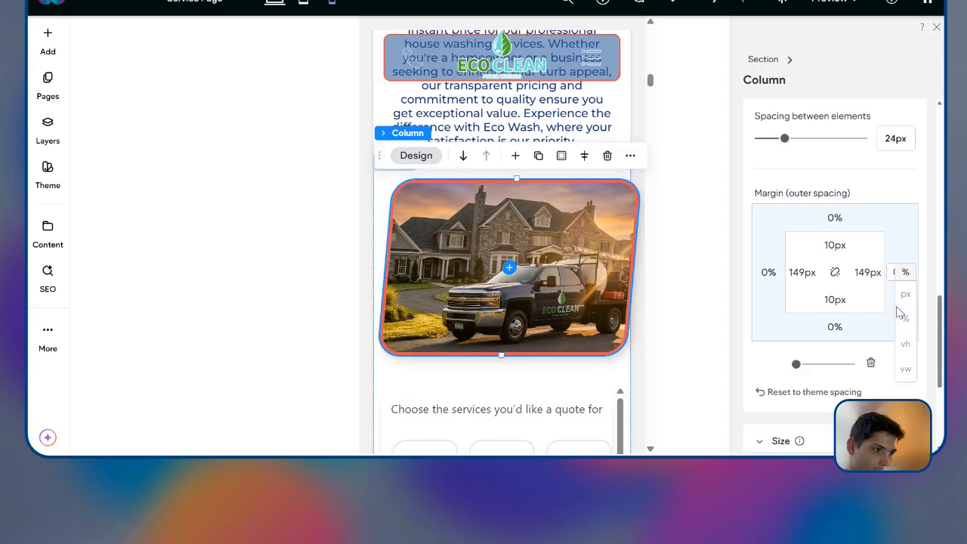
pyautogui.click(837, 277)
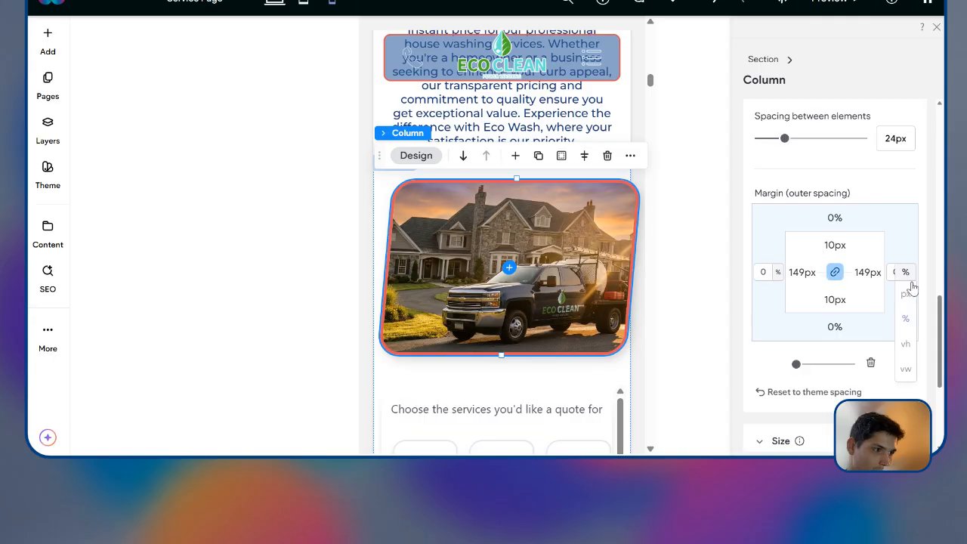
pyautogui.click(836, 219)
pyautogui.click(901, 281)
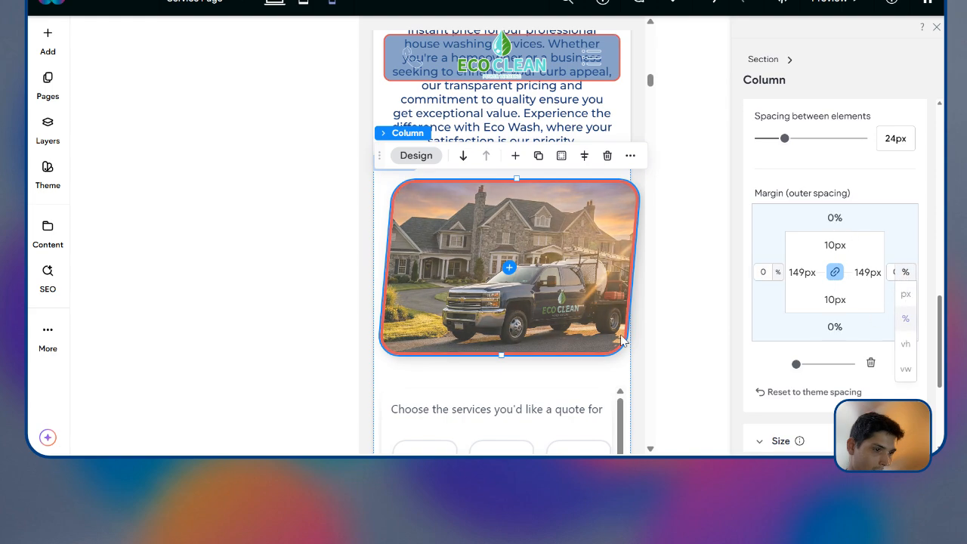
# Step: Shorten the truck image column slightly by raising its lower edge, and check the calculator below it
pyautogui.moveTo(501, 353)
pyautogui.mouseDown()
pyautogui.moveTo(524, 280)
pyautogui.moveTo(486, 345)
pyautogui.mouseUp()
pyautogui.scroll(2, 587, 280)
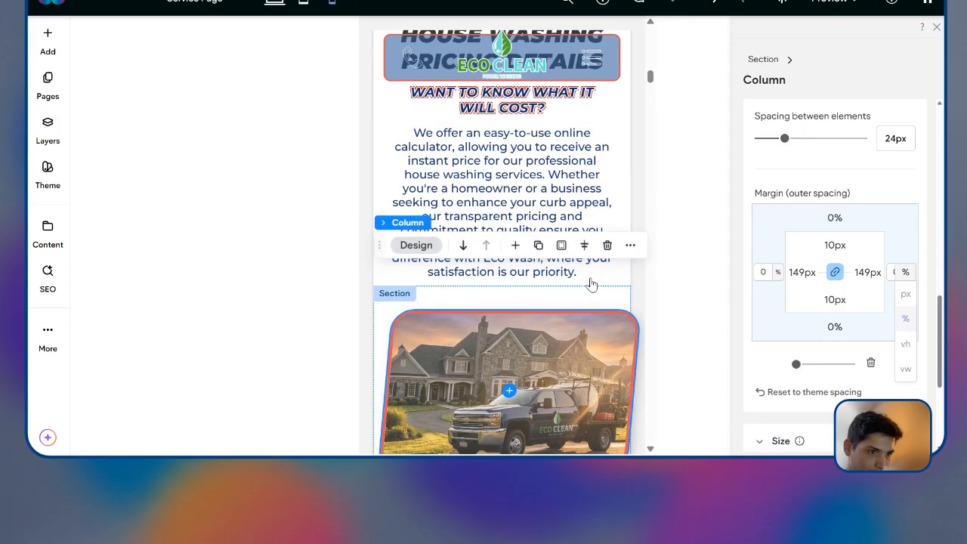
pyautogui.scroll(-1, 602, 291)
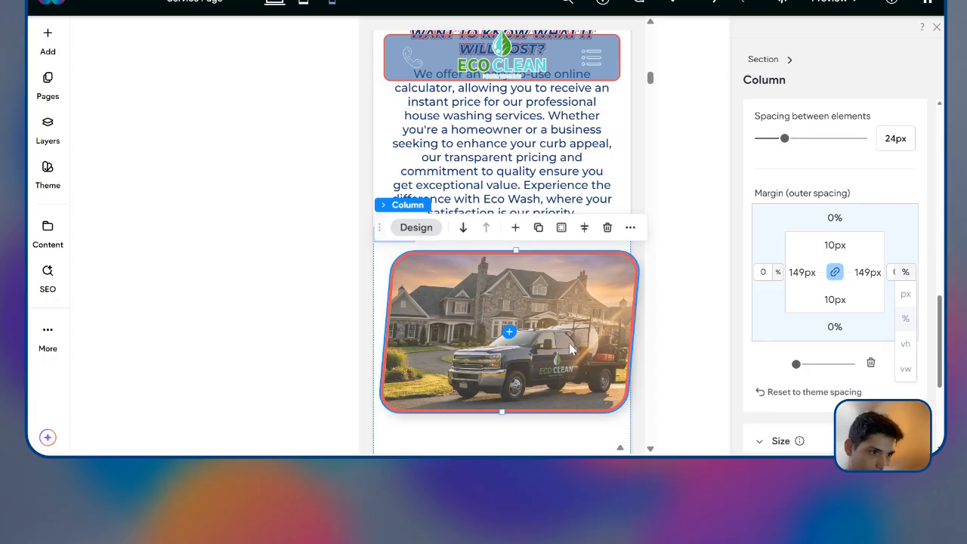
pyautogui.scroll(-5, 593, 336)
pyautogui.scroll(-3, 607, 311)
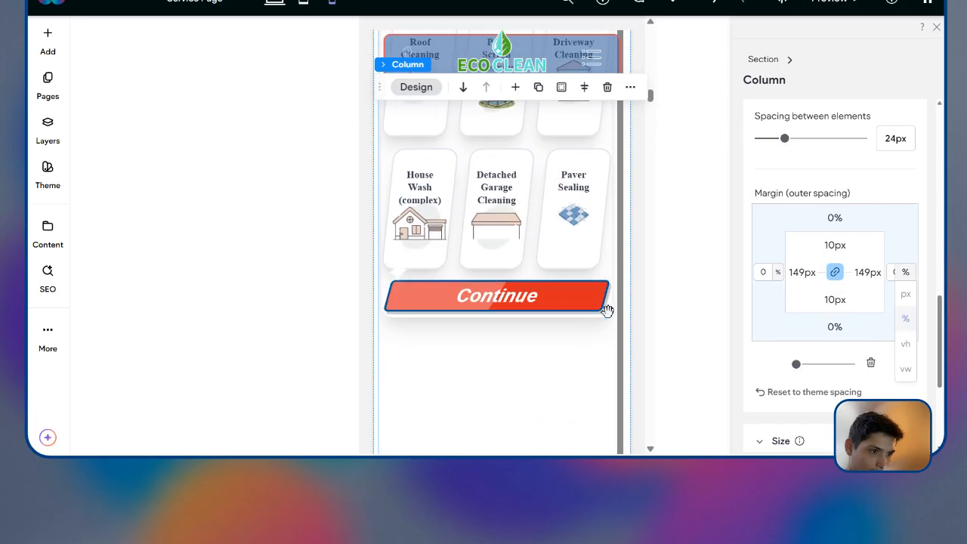
pyautogui.scroll(5, 609, 307)
pyautogui.scroll(2, 594, 281)
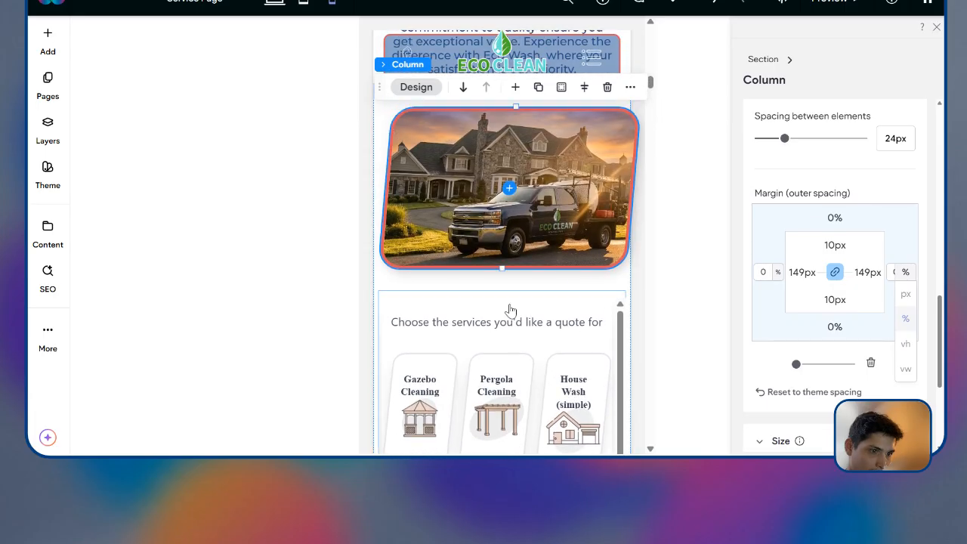
pyautogui.scroll(-5, 510, 308)
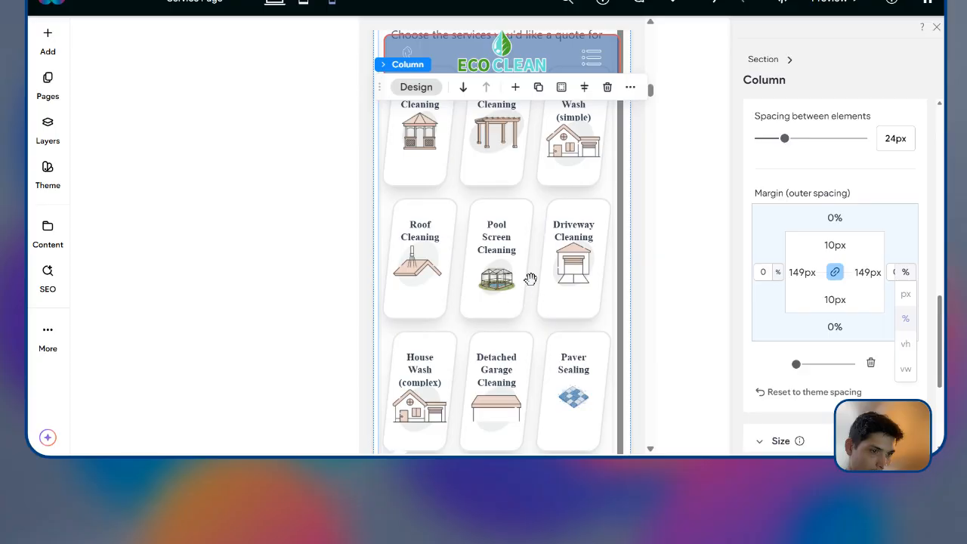
pyautogui.scroll(1, 522, 264)
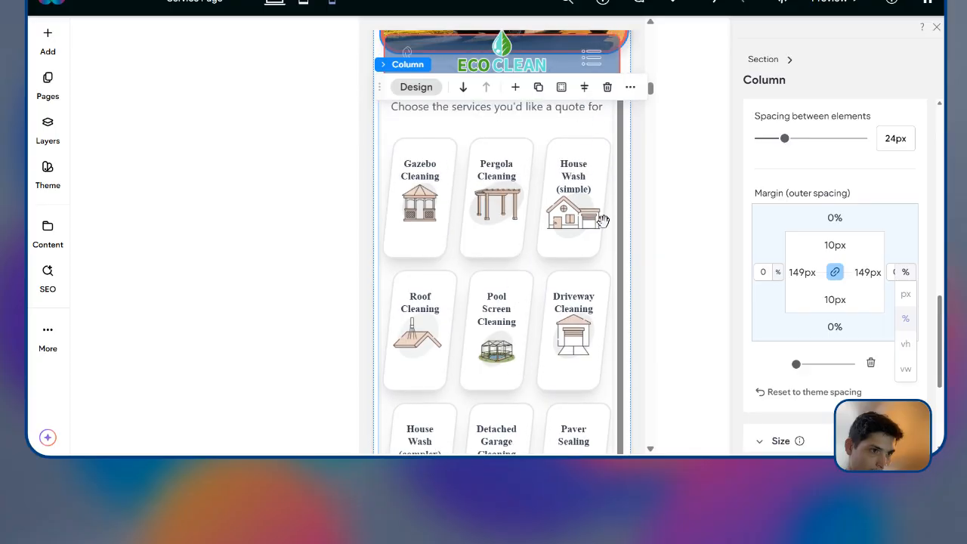
# Step: Check the calculator's service cards in the mobile page view and the gazebo option cards on Autobidder's Call Screen
pyautogui.scroll(-1, 562, 259)
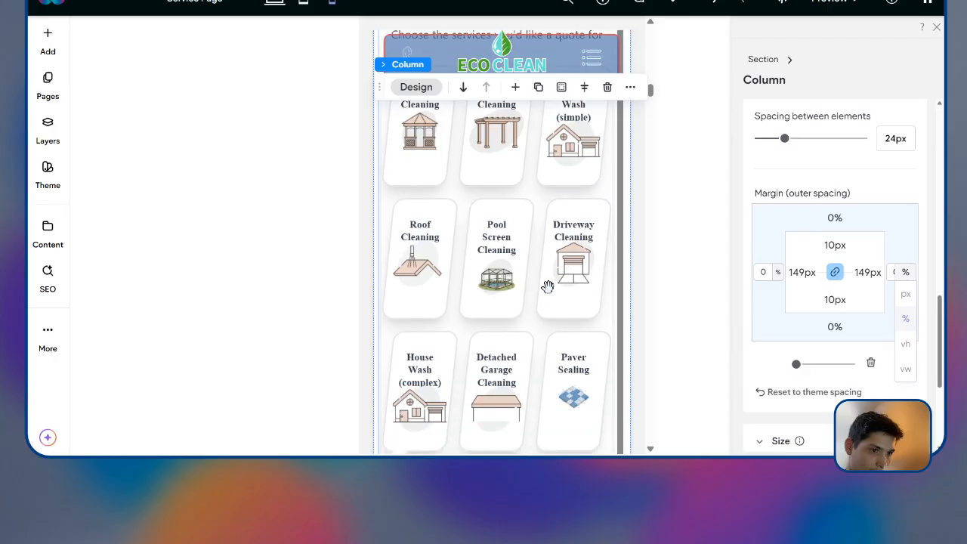
pyautogui.scroll(1, 467, 142)
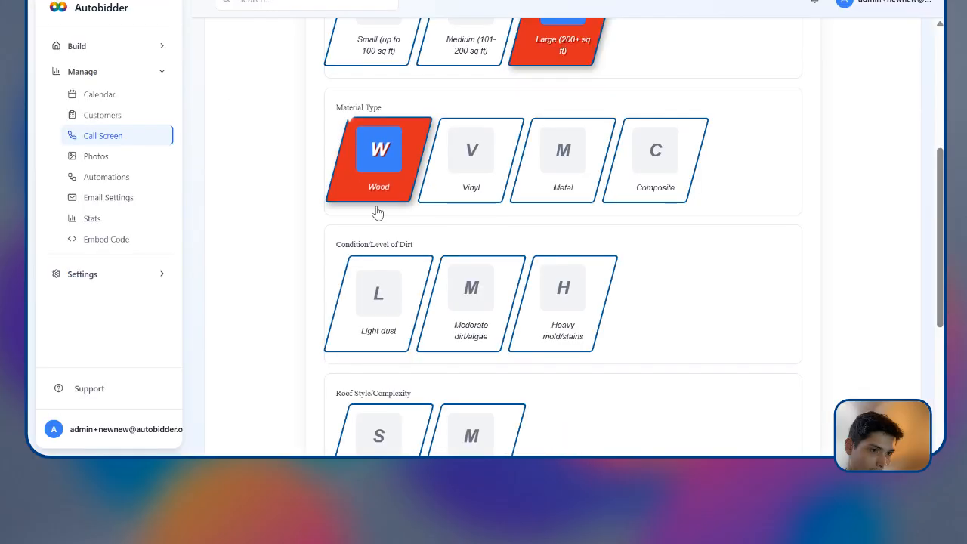
pyautogui.scroll(5, 376, 210)
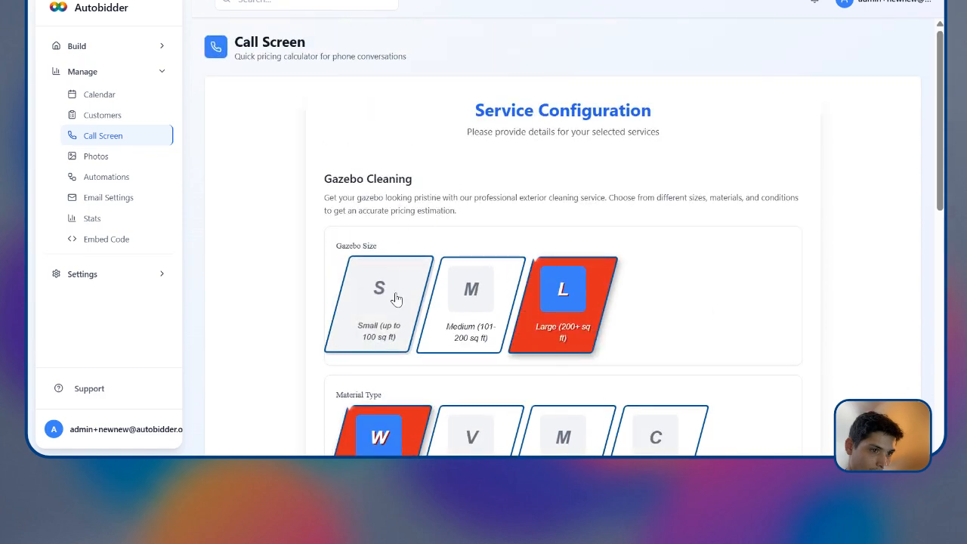
# Step: In ChatGPT, write a prompt to make the service selectors' border and selected color match the site's dark blue and red
pyautogui.click(522, 1)
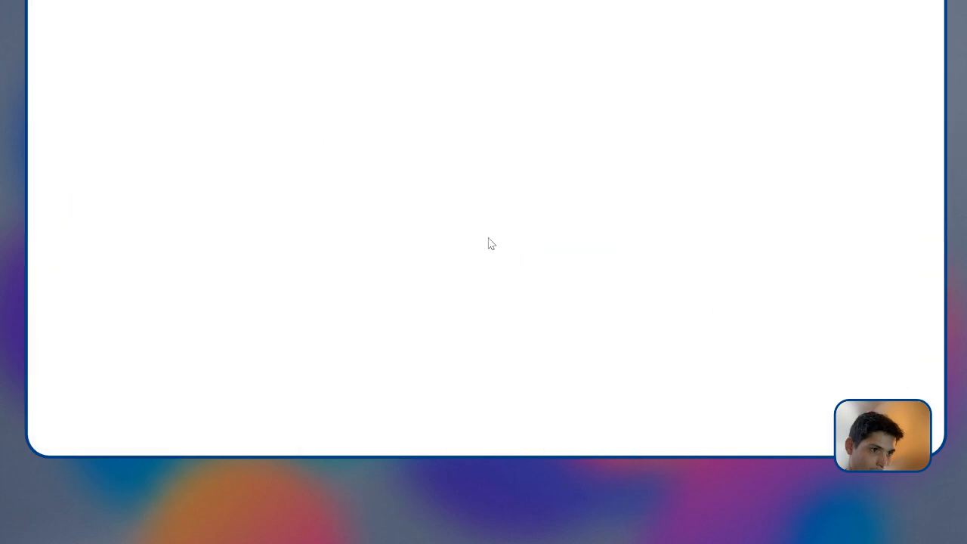
pyautogui.write('make i')
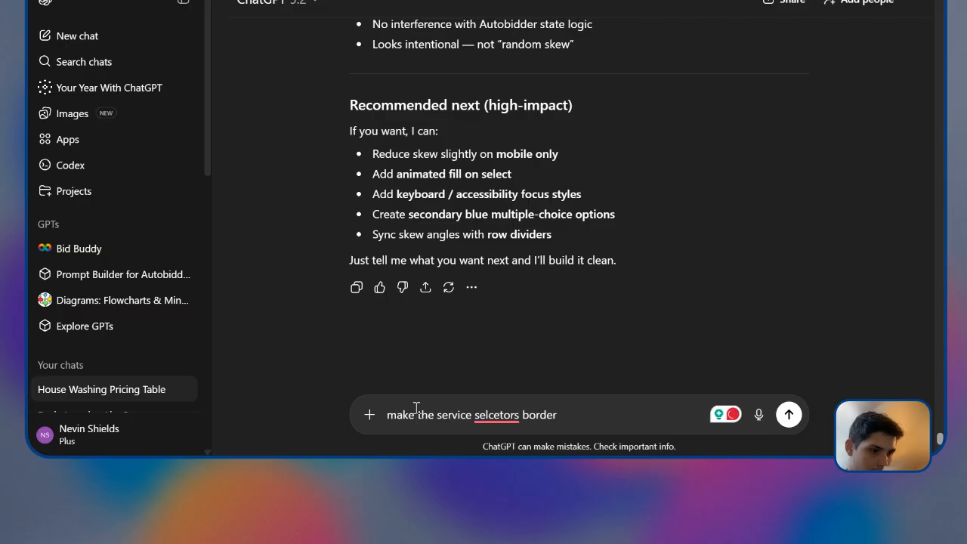
pyautogui.write(' and selcted color mathech')
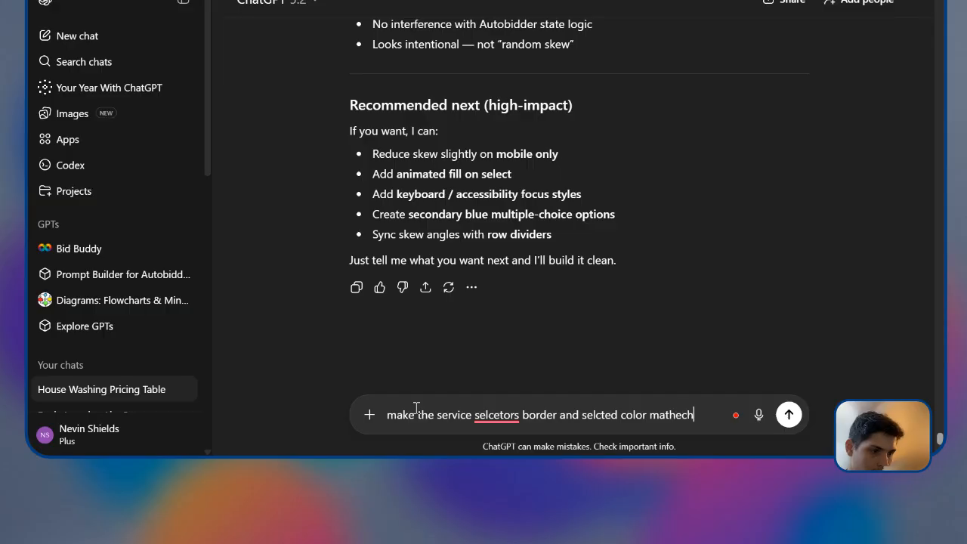
pyautogui.write('of the site dar')
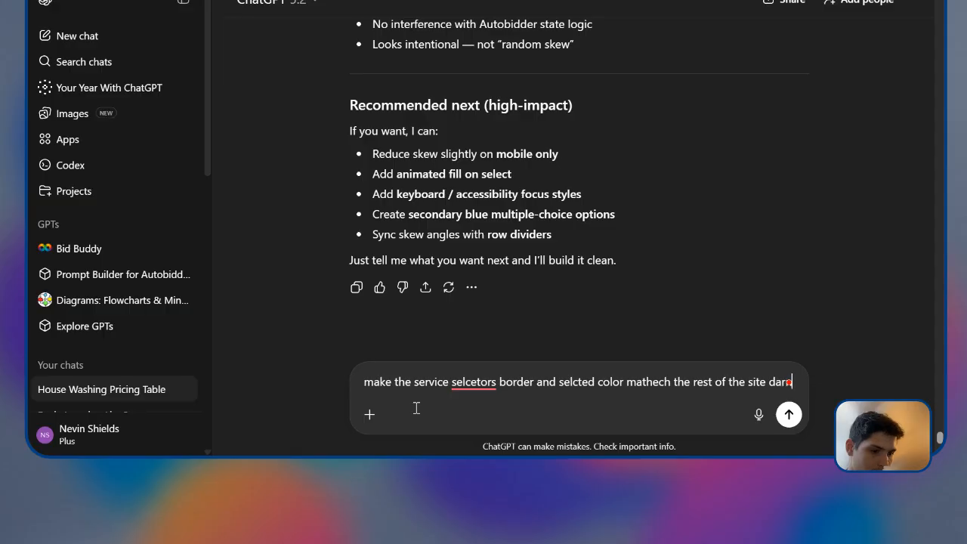
pyautogui.write('and ')
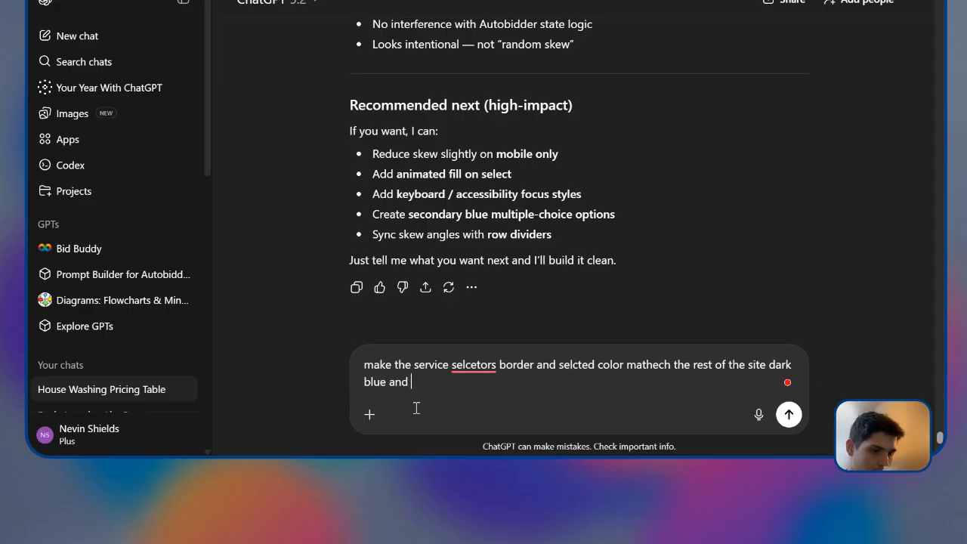
pyautogui.write('red , also ')
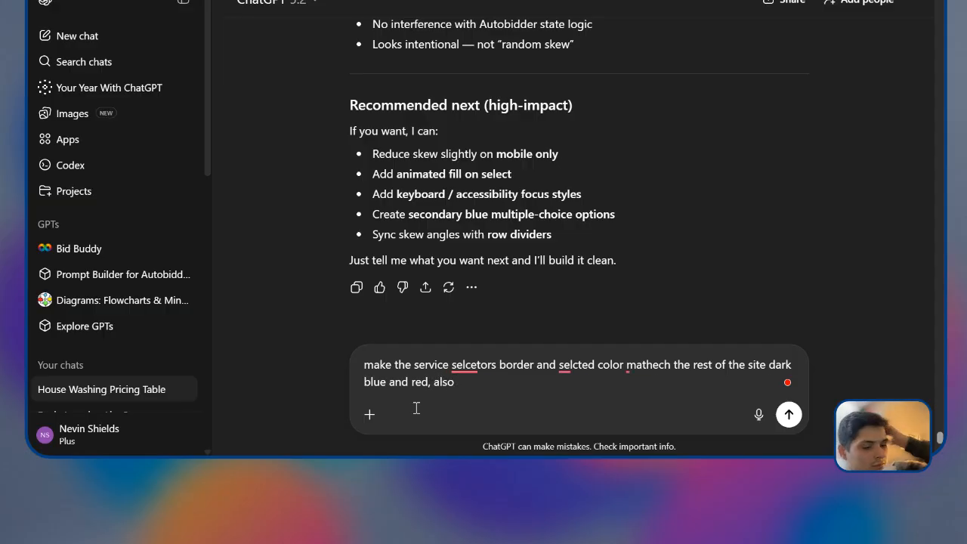
# Step: Extend the prompt to ask for the boldest Montserrat font in all caps, and send it
pyautogui.write('make tje')
pyautogui.press('BackSpace')
pyautogui.press('BackSpace')
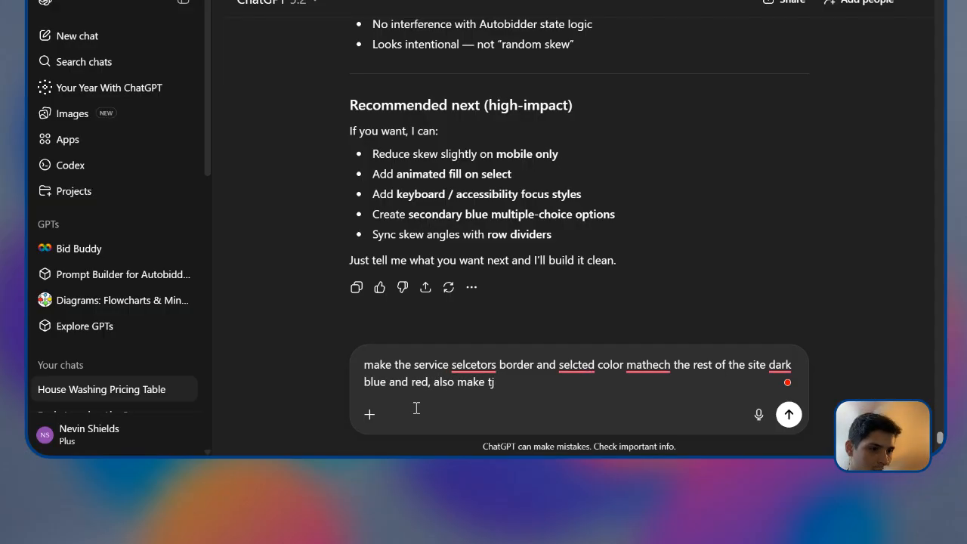
pyautogui.write('he font ')
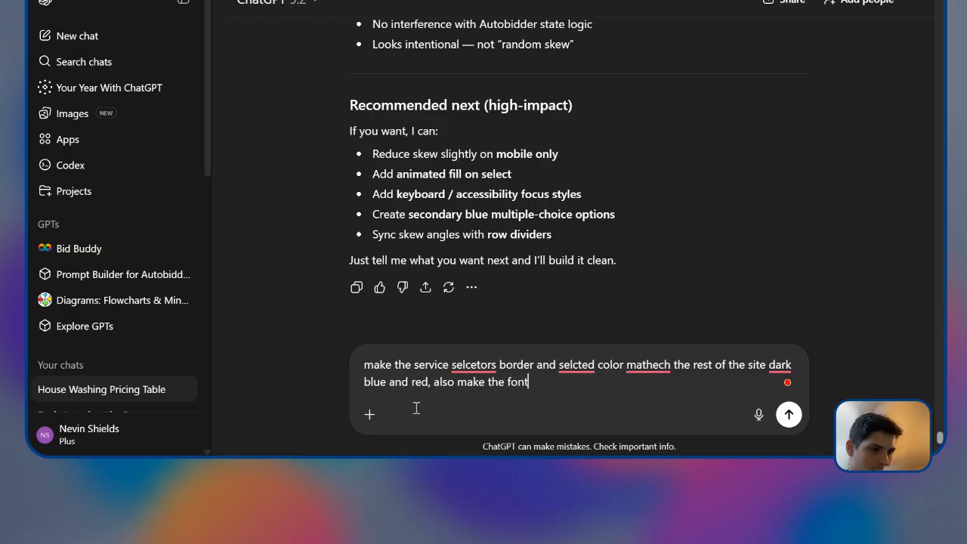
pyautogui.write('daboldest Monsterratn')
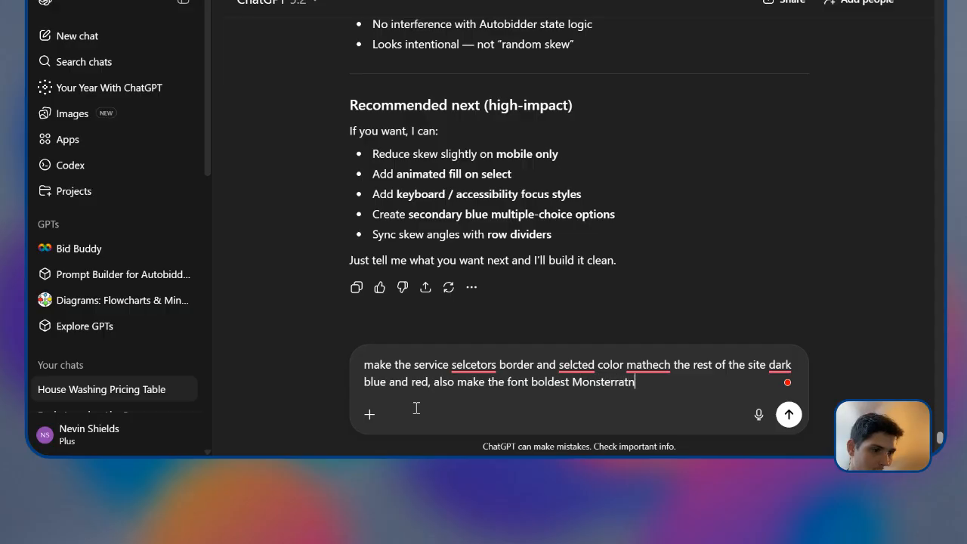
pyautogui.press('BackSpace')
pyautogui.write('all caps')
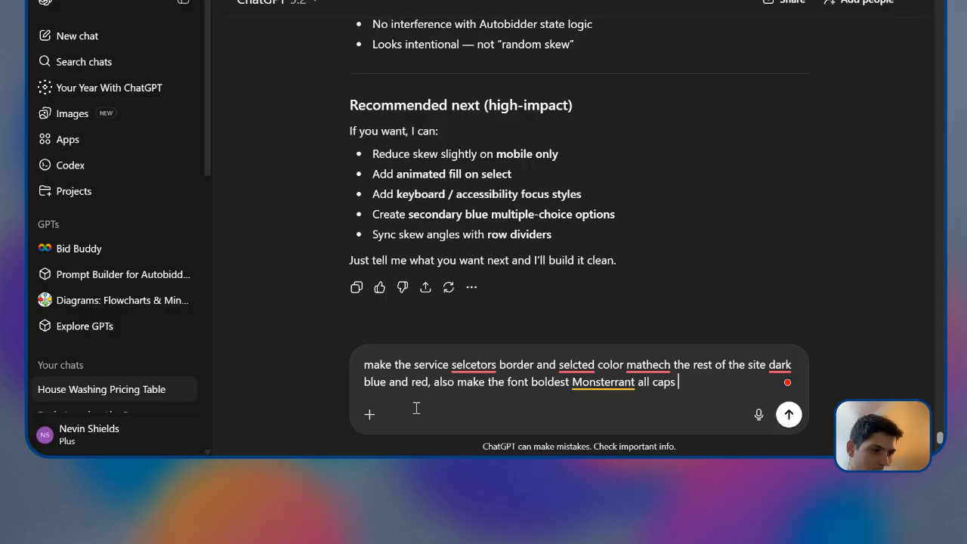
pyautogui.press('Return')
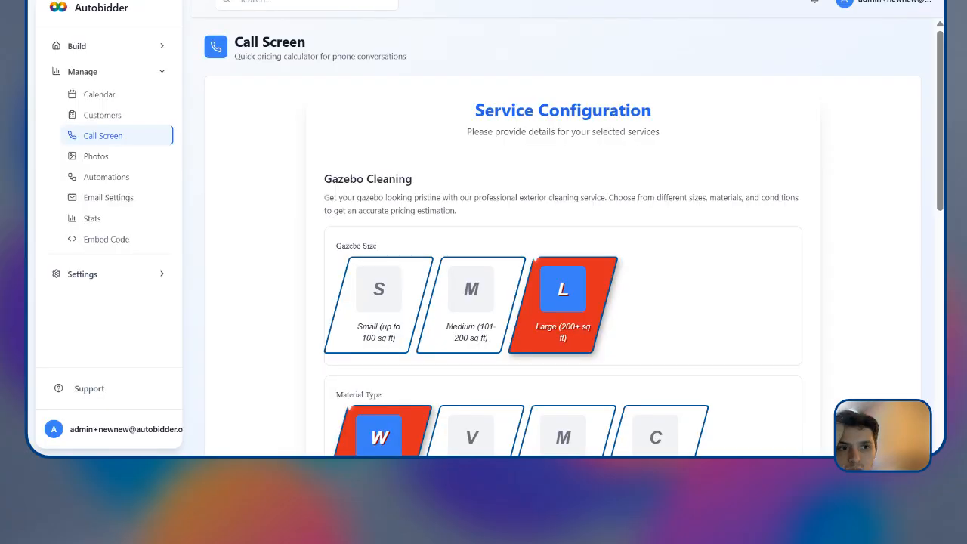
# Step: Switch to Autobidder and open the Custom CSS section of the Design dashboard
pyautogui.click(122, 47)
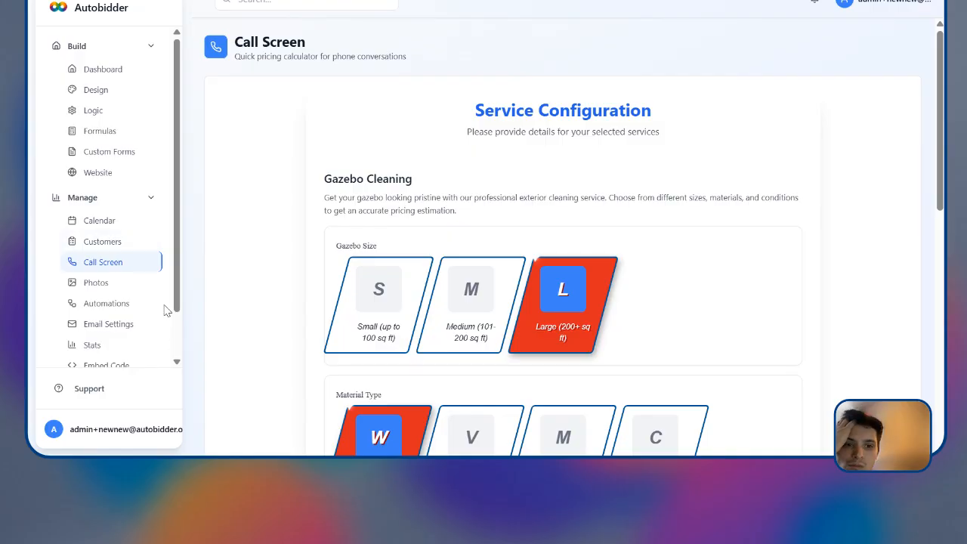
pyautogui.click(113, 90)
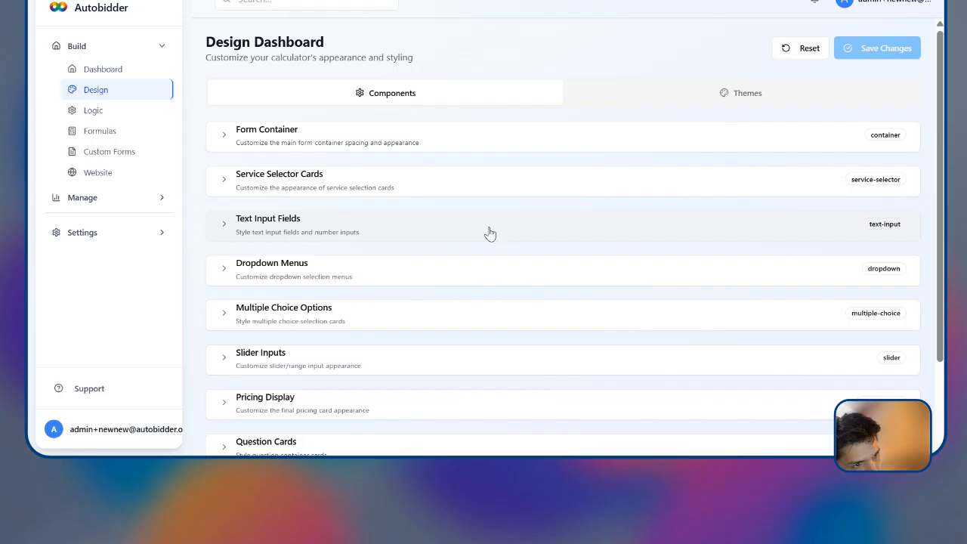
pyautogui.scroll(-3, 466, 286)
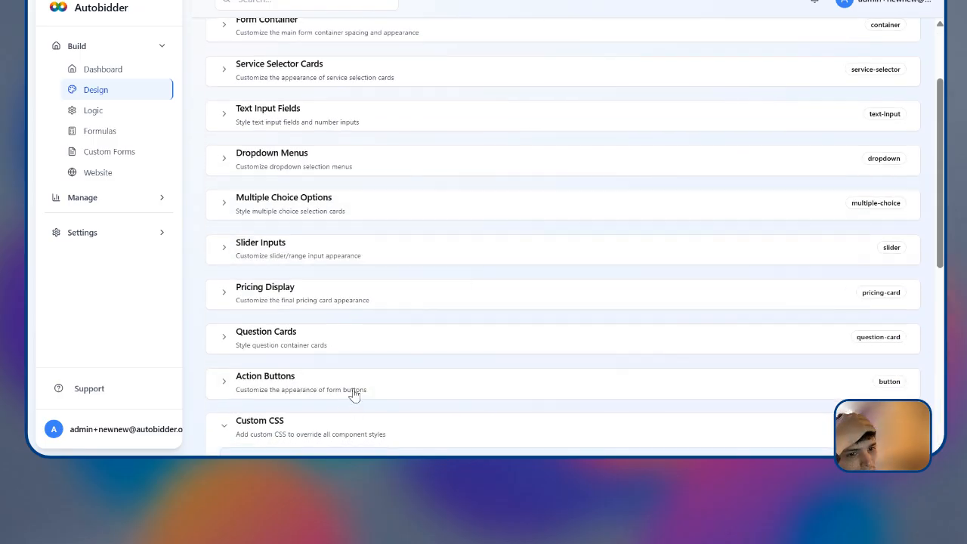
pyautogui.click(347, 418)
# Step: Examine the custom CSS code for the service card's base, hover, selected and icon scaling rules
pyautogui.scroll(-4, 479, 332)
pyautogui.moveTo(901, 340); pyautogui.dragTo(892, 493)
pyautogui.scroll(-5, 738, 327)
pyautogui.scroll(15, 725, 325)
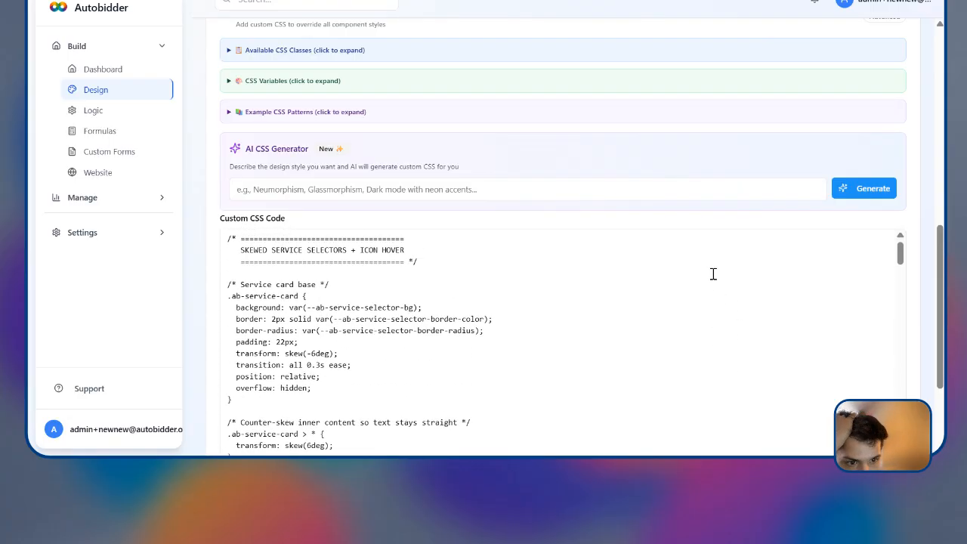
pyautogui.scroll(-2, 694, 196)
pyautogui.scroll(-3, 689, 185)
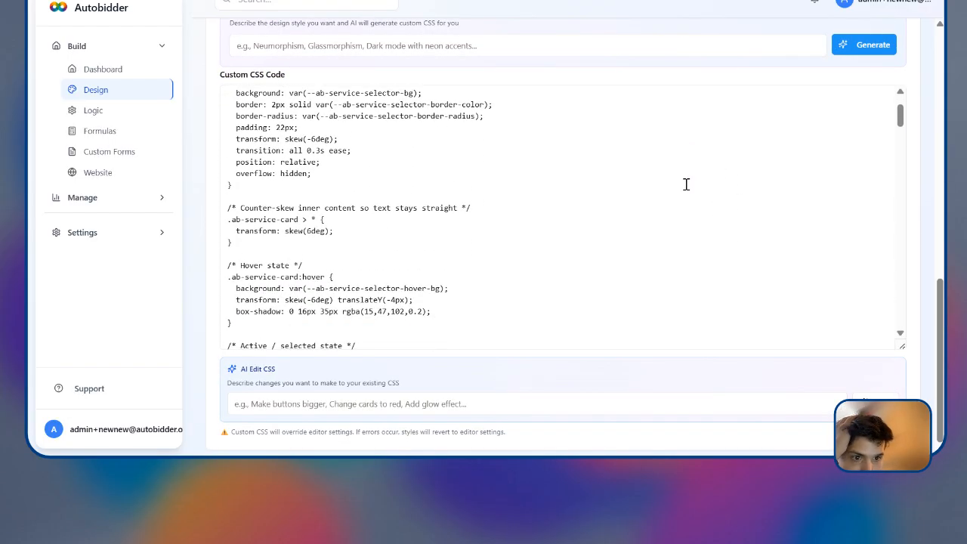
pyautogui.scroll(-2, 686, 186)
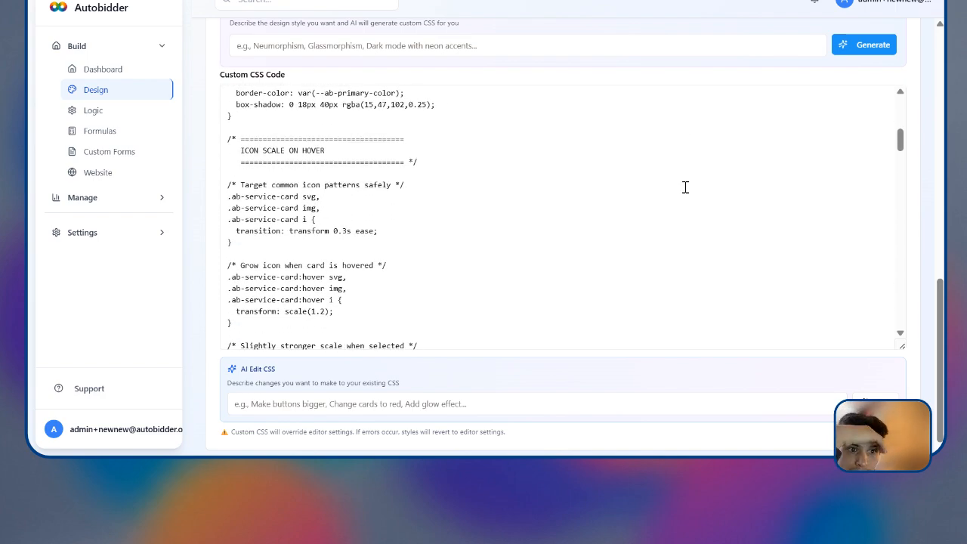
pyautogui.scroll(2, 681, 190)
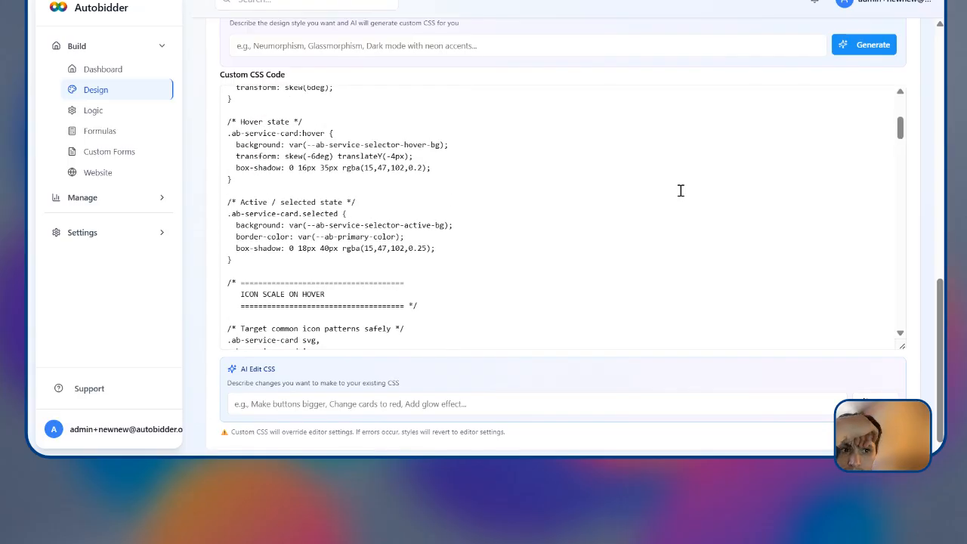
pyautogui.scroll(2, 681, 191)
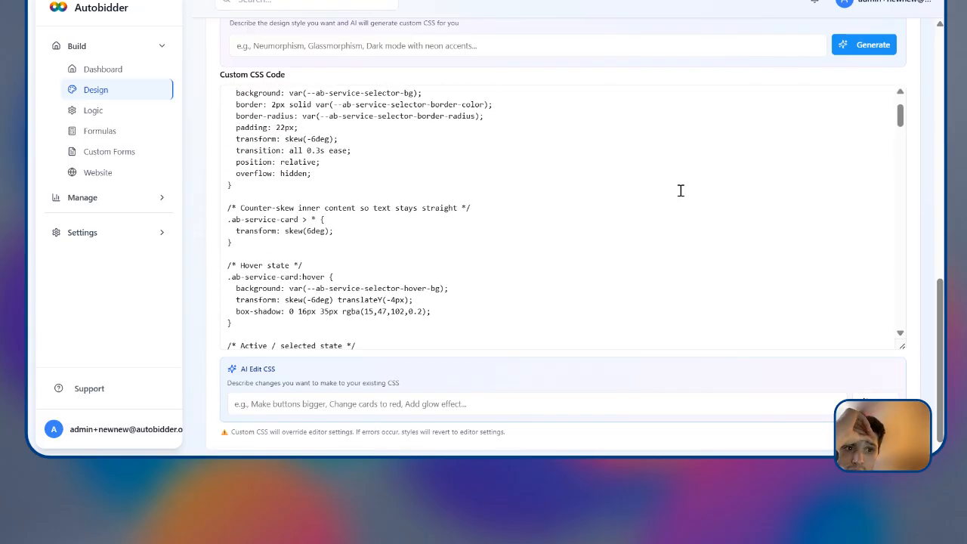
# Step: Review ChatGPT's new service selector CSS through to the icon scaling rules and copy the whole snippet
pyautogui.click(484, 0)
pyautogui.scroll(-3, 684, 191)
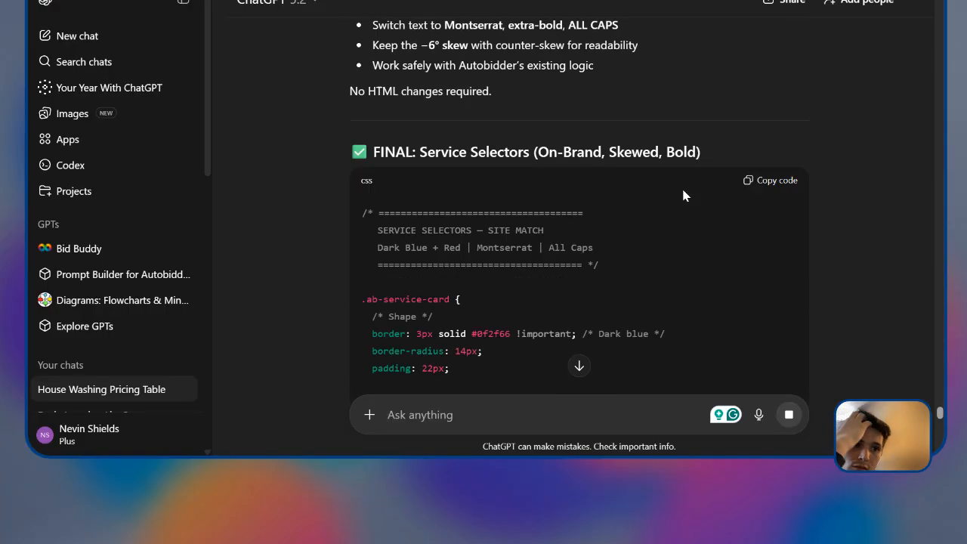
pyautogui.scroll(-5, 680, 185)
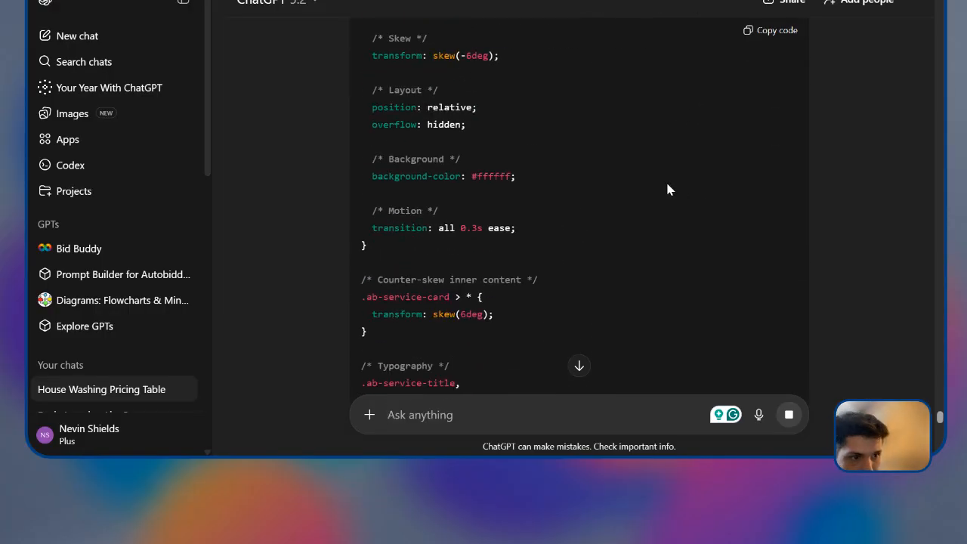
pyautogui.scroll(-8, 667, 189)
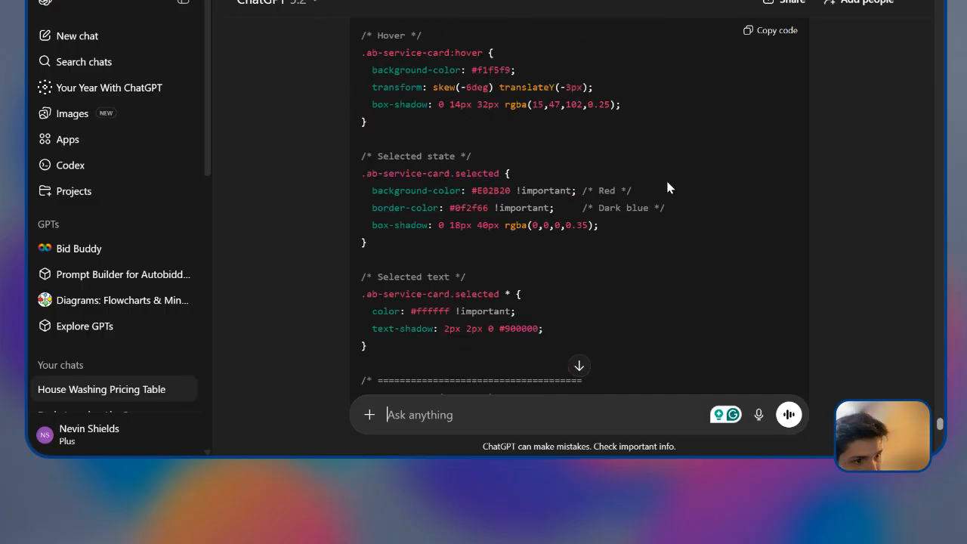
pyautogui.scroll(-5, 667, 187)
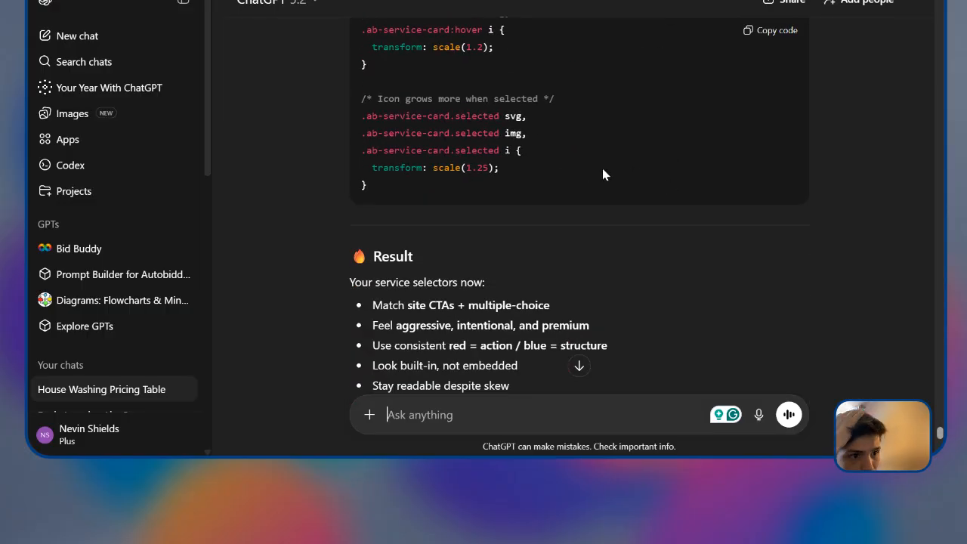
pyautogui.click(775, 40)
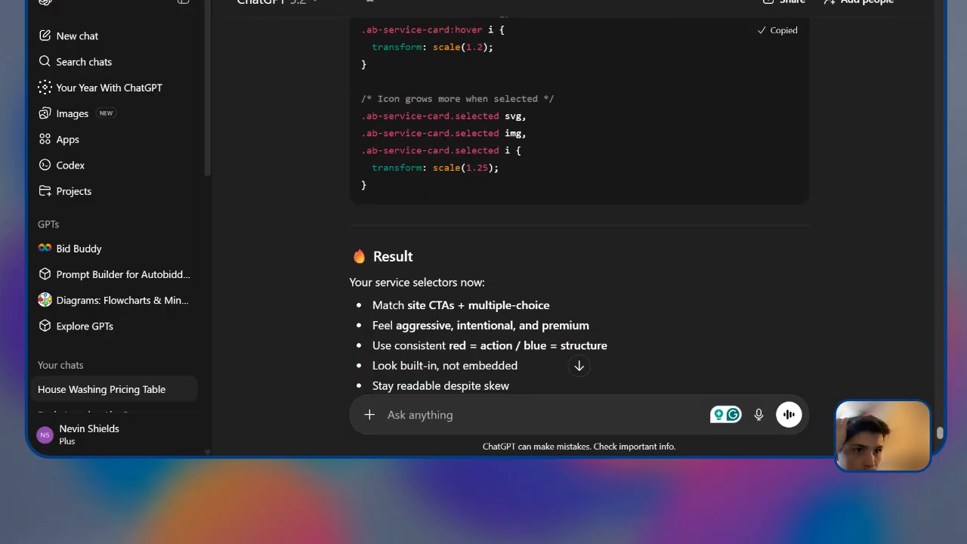
pyautogui.scroll(4, 579, 204)
# Step: Compare the existing service card and icon scaling rules in Autobidder's custom CSS with ChatGPT's new service selector snippet
pyautogui.hotkey('alt', 'Tab')
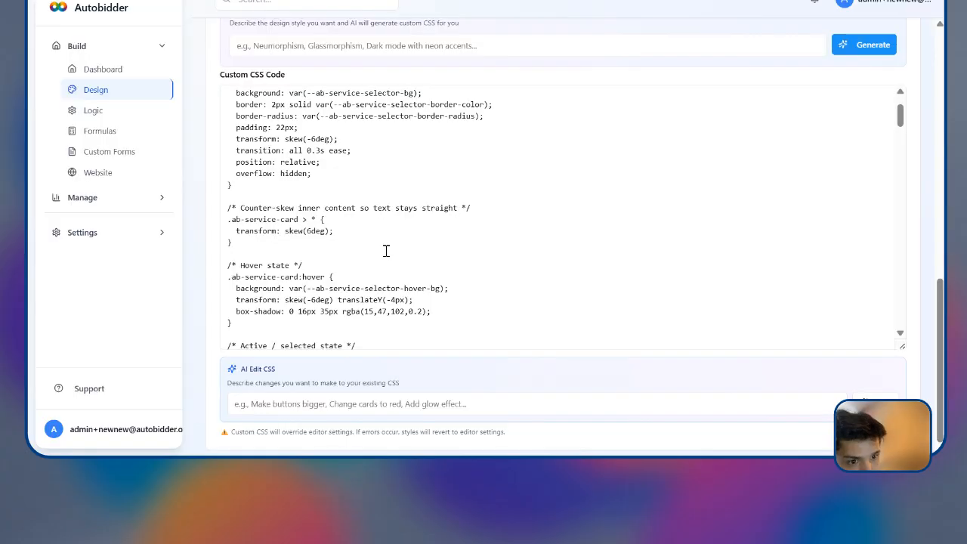
pyautogui.scroll(-2, 452, 253)
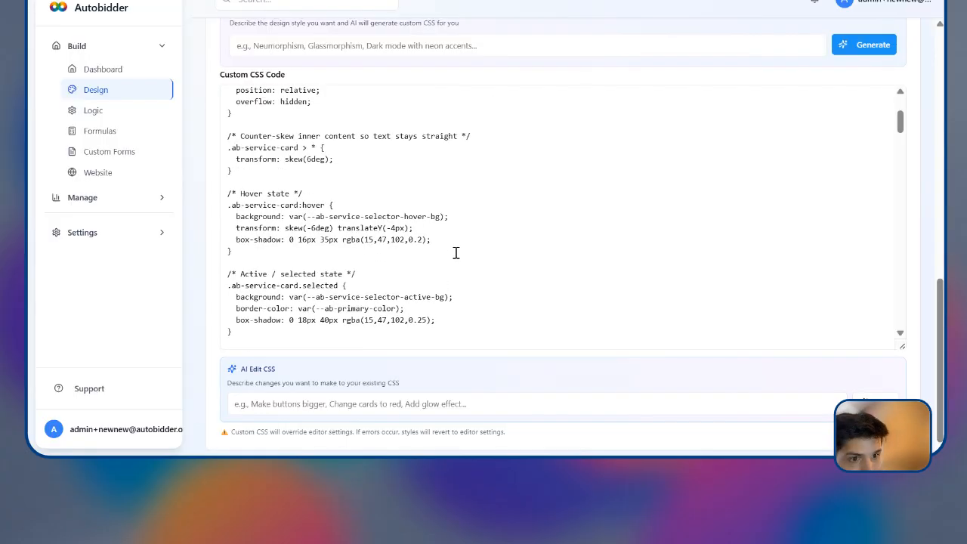
pyautogui.scroll(-2, 458, 253)
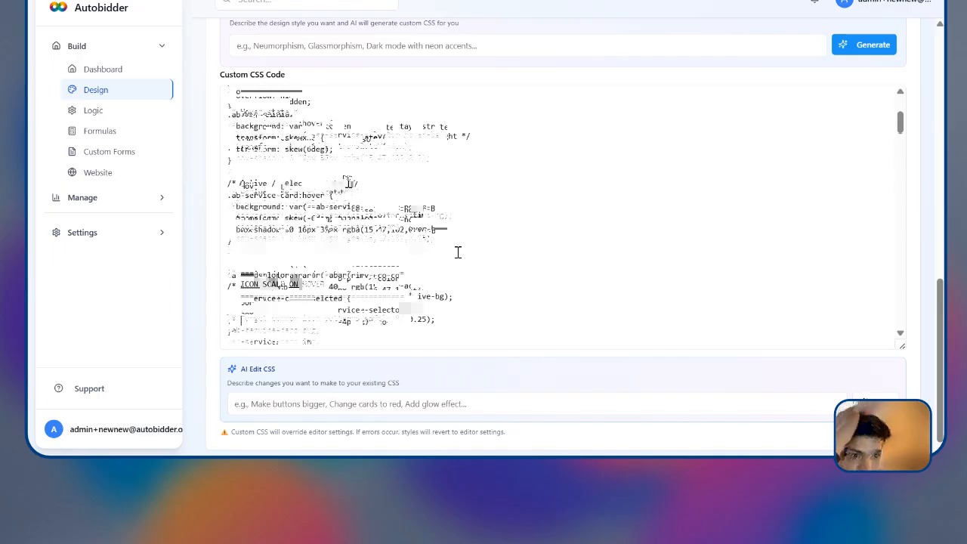
pyautogui.scroll(-3, 458, 252)
pyautogui.hotkey('alt', 'Tab')
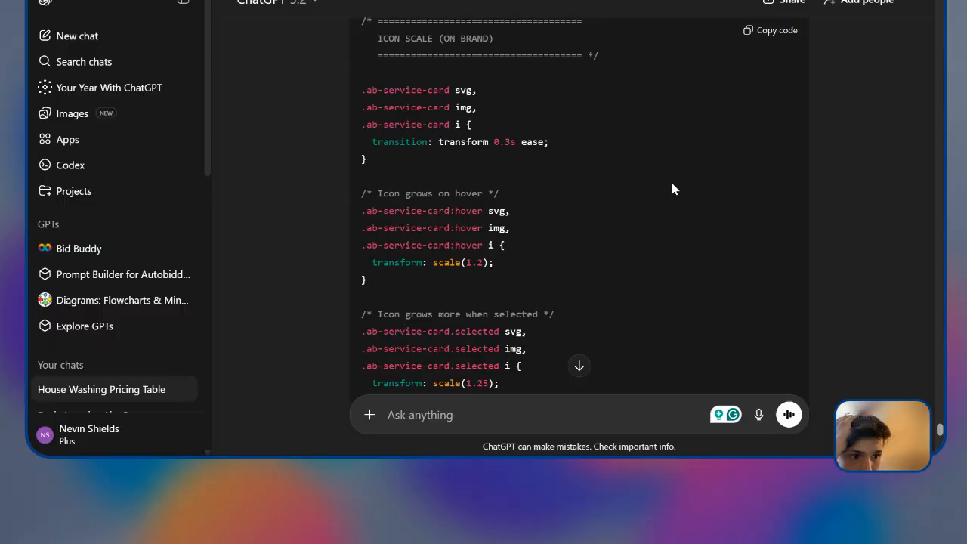
pyautogui.scroll(10, 672, 184)
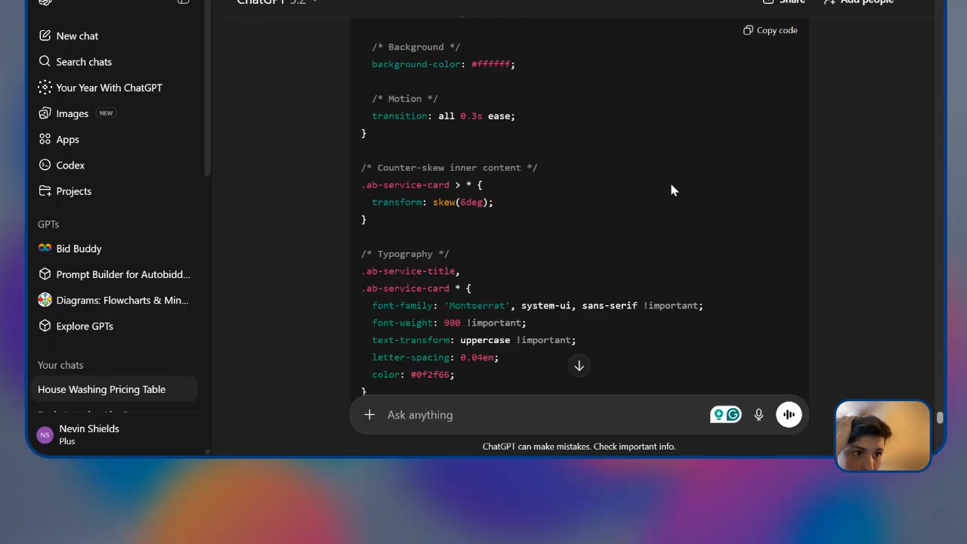
pyautogui.scroll(5, 669, 181)
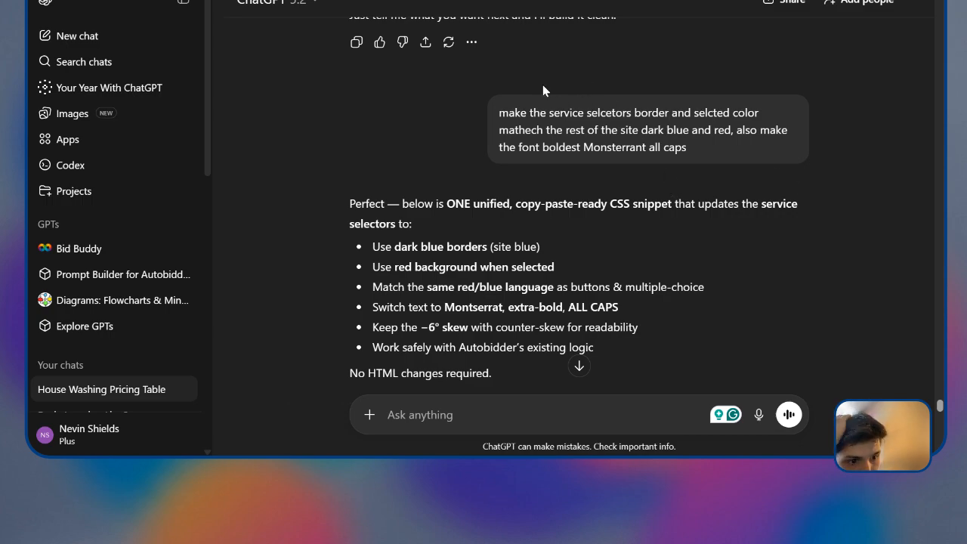
pyautogui.hotkey('alt', 'Tab')
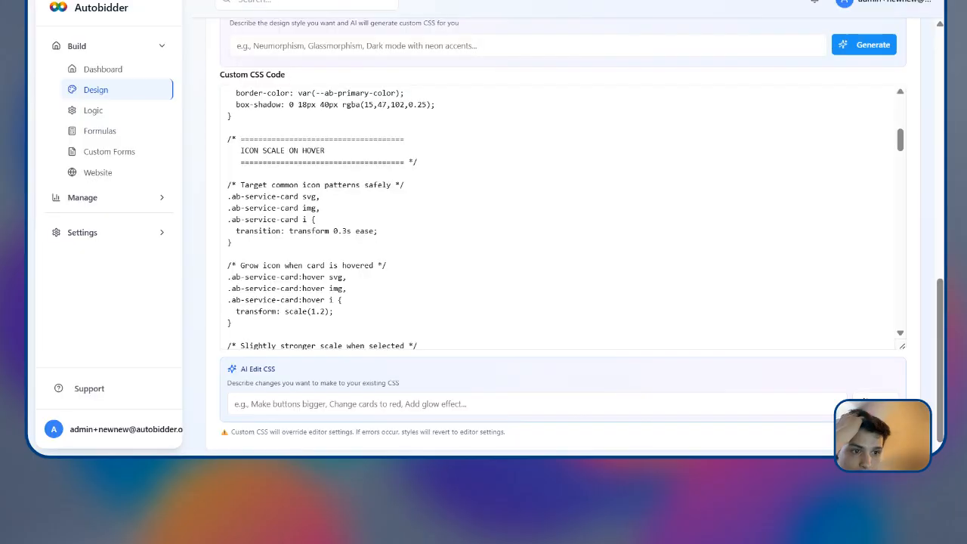
pyautogui.scroll(-2, 427, 242)
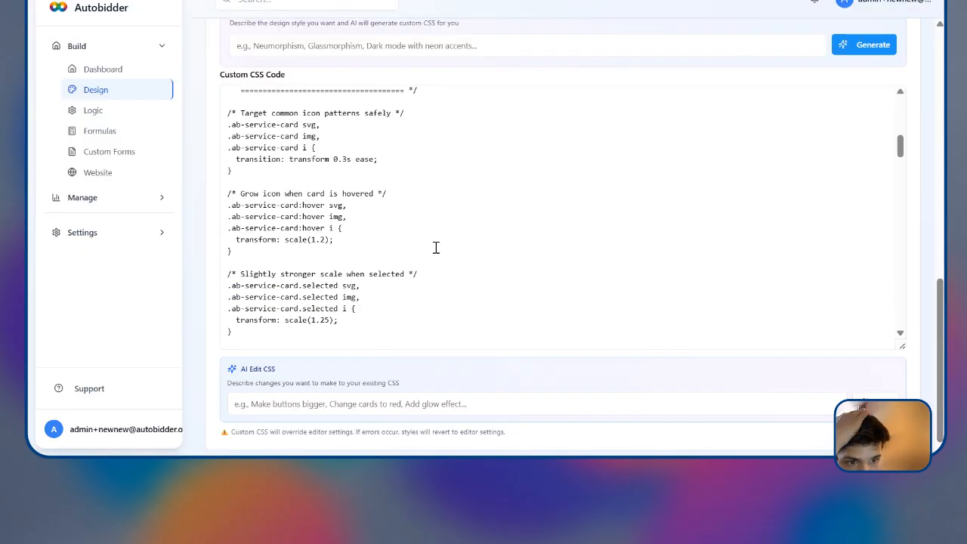
pyautogui.scroll(-4, 436, 248)
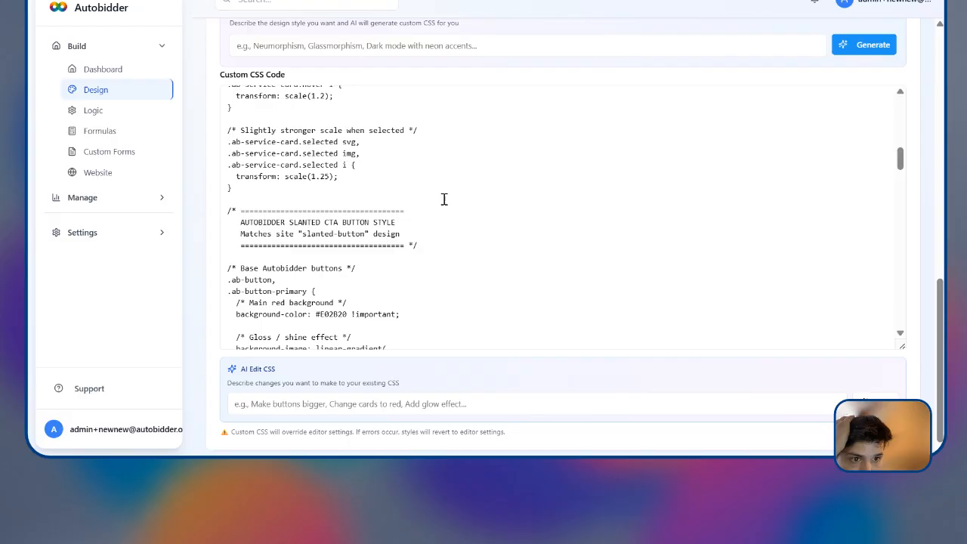
# Step: Replace the old skewed service selector and icon hover rules in the custom CSS with the copied snippet, and save the design changes
pyautogui.moveTo(249, 154); pyautogui.dragTo(224, 242)
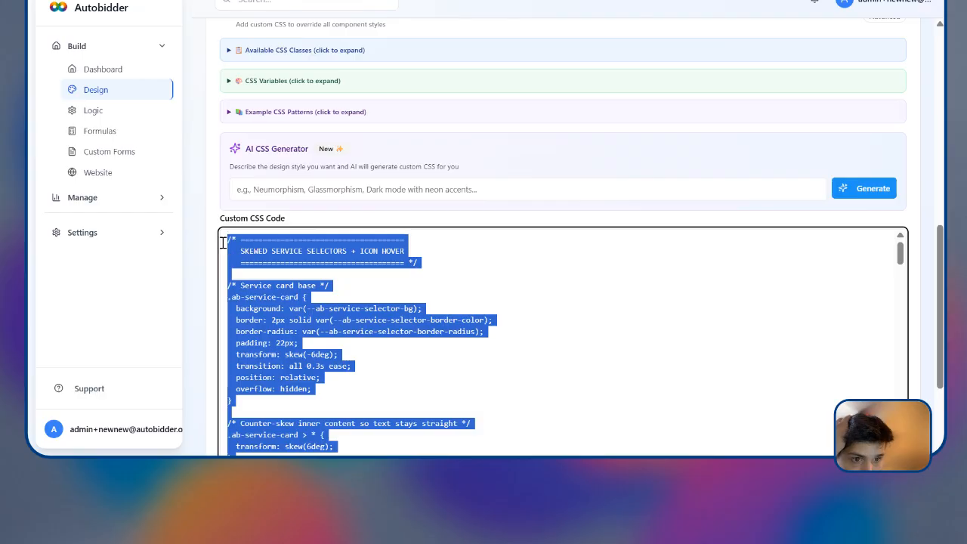
pyautogui.hotkey('ctrl', 'v')
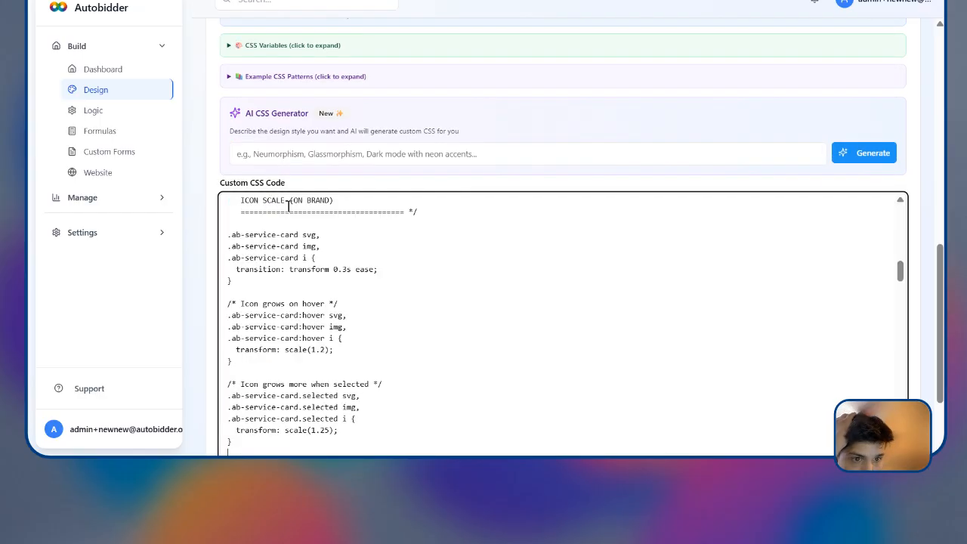
pyautogui.scroll(6, 831, 113)
pyautogui.scroll(2, 847, 89)
pyautogui.click(877, 48)
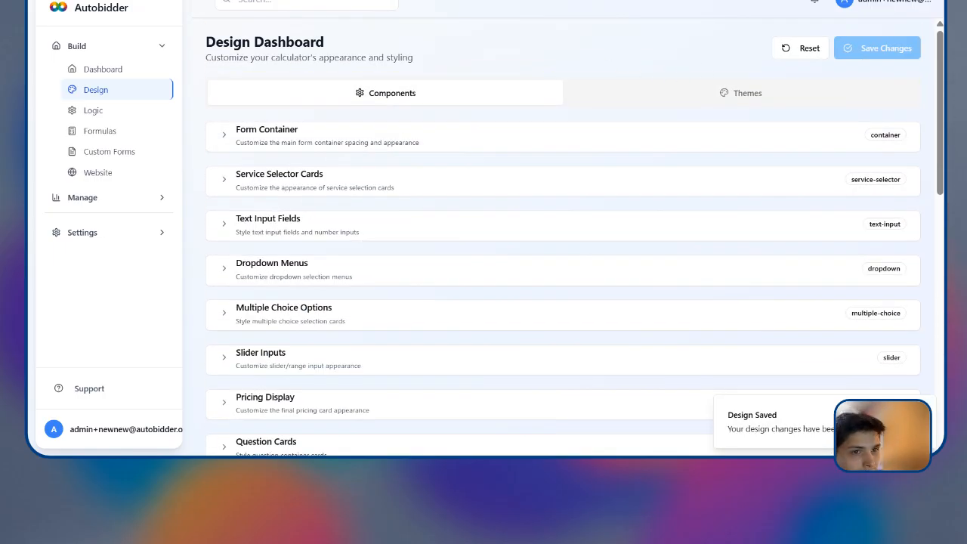
# Step: Open the Call Screen calculator, select Gazebo Cleaning, Pergola Cleaning, House Wash (Simple) and Roof Cleaning, and continue to the service configuration
pyautogui.click(82, 233)
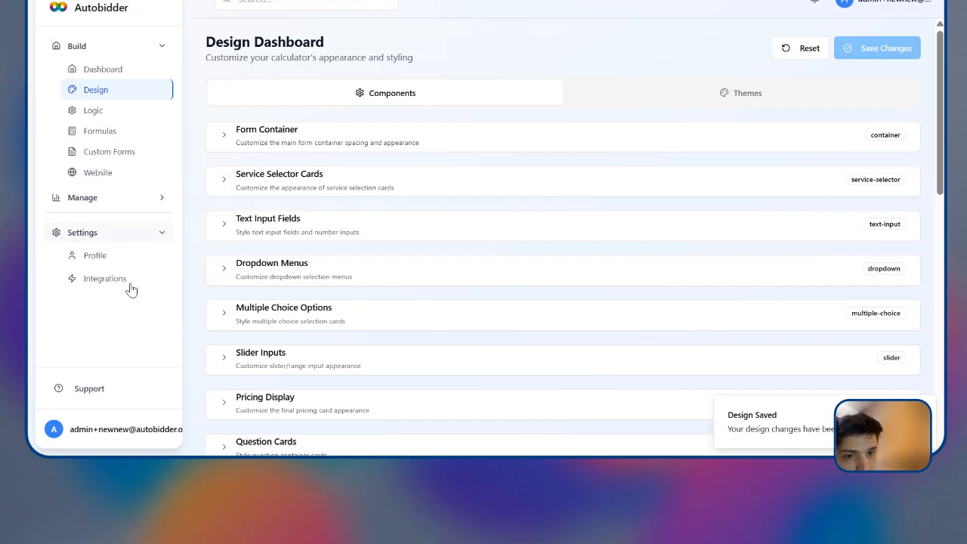
pyautogui.click(83, 199)
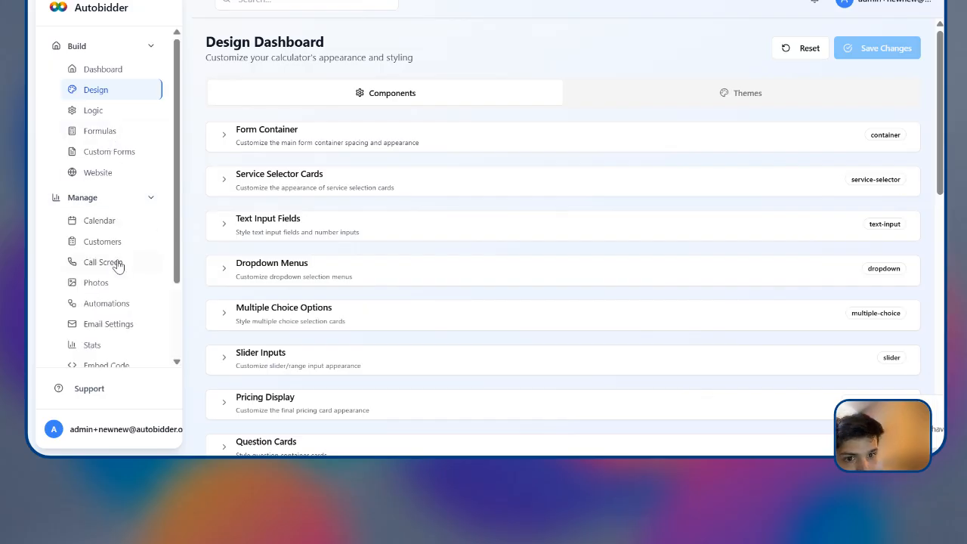
pyautogui.click(119, 264)
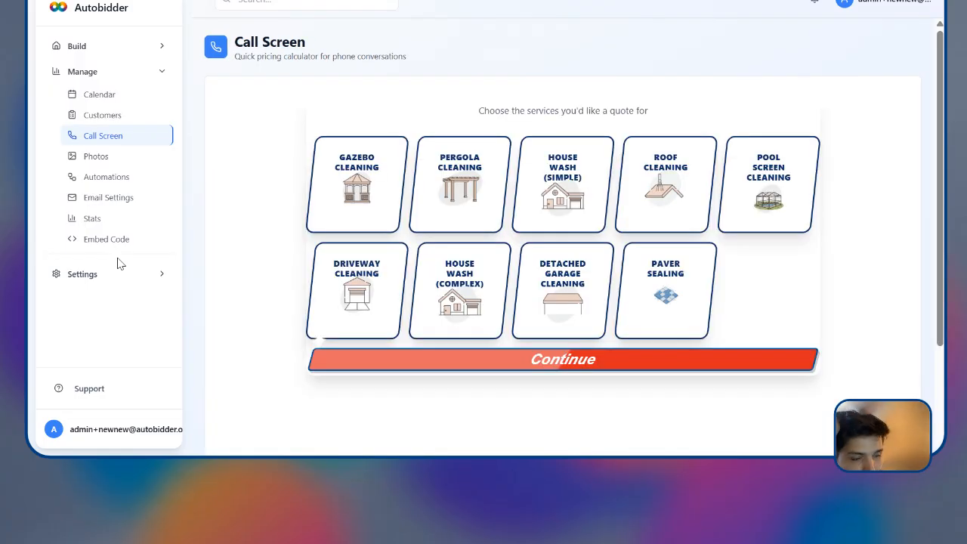
pyautogui.click(357, 186)
pyautogui.click(444, 200)
pyautogui.click(561, 198)
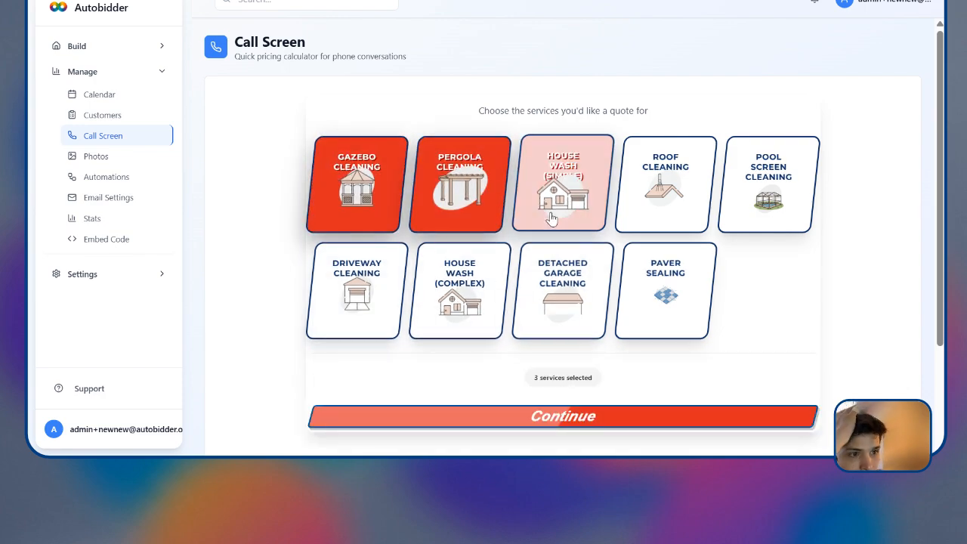
pyautogui.click(633, 208)
pyautogui.click(471, 410)
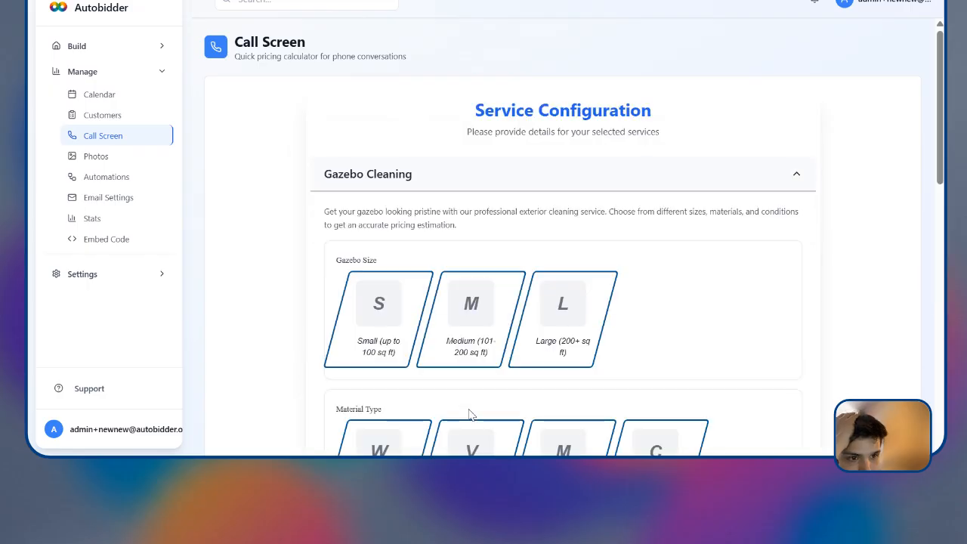
# Step: Test the Gazebo Cleaning questions by choosing the small gazebo size and the Vinyl material
pyautogui.scroll(-3, 471, 411)
pyautogui.click(384, 182)
pyautogui.click(471, 325)
pyautogui.scroll(-3, 441, 330)
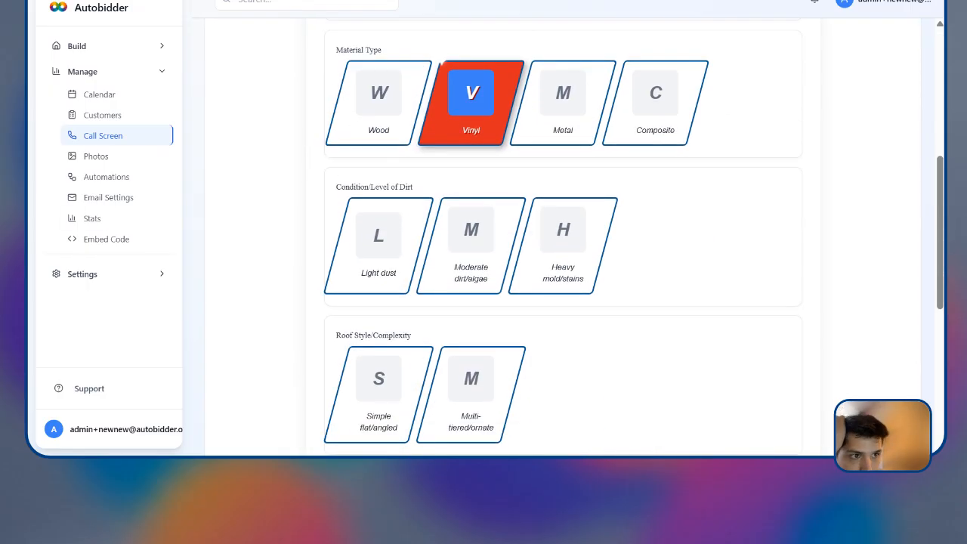
# Step: Switch to ChatGPT and send a prompt asking for a bit of spacing between the service selector text and icon
pyautogui.click(521, 0)
pyautogui.click(624, 0)
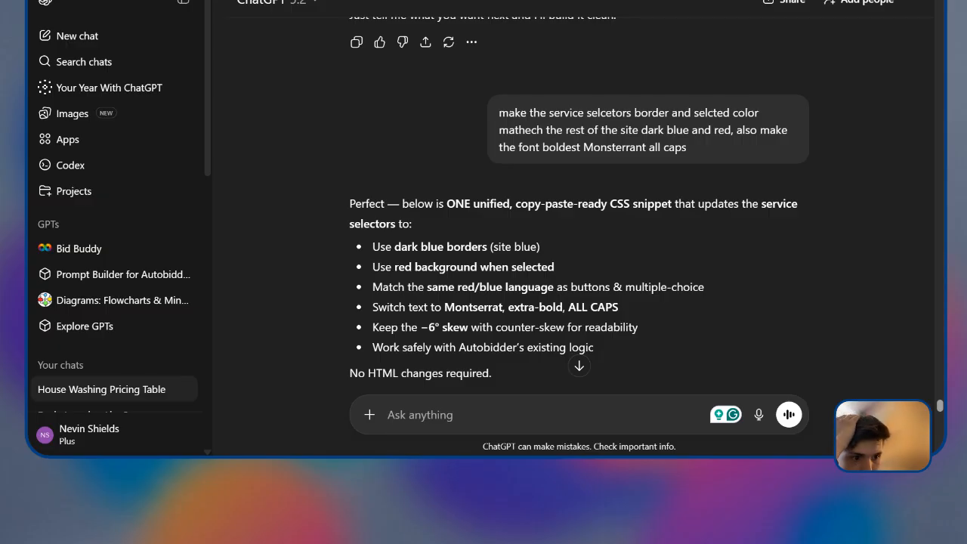
pyautogui.write('i')
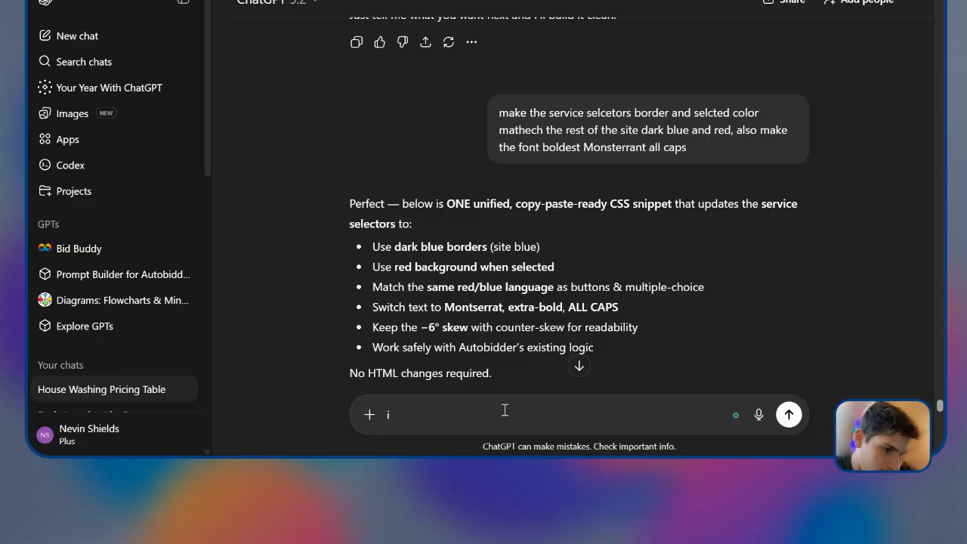
pyautogui.press('BackSpace')
pyautogui.write('I wan')
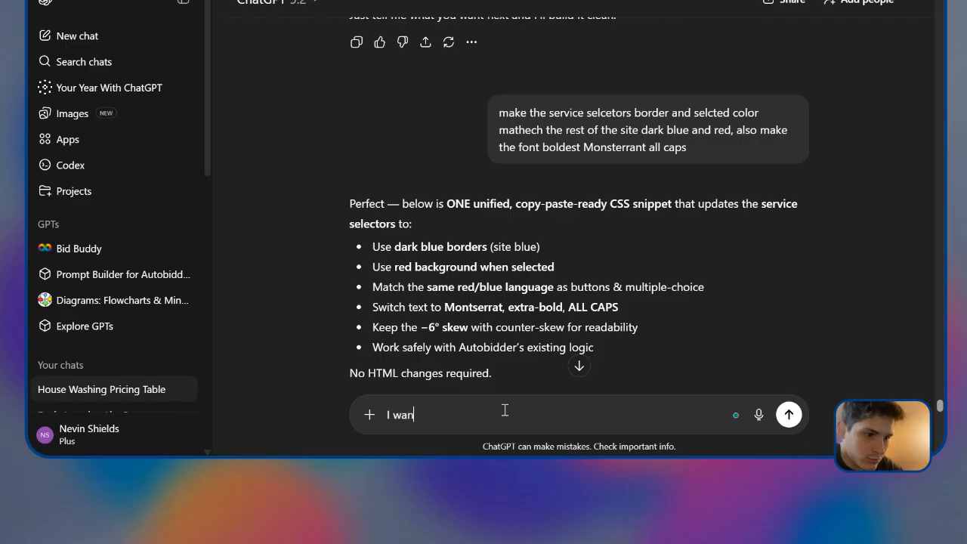
pyautogui.write('t to add a bit of spacing between the service secltor')
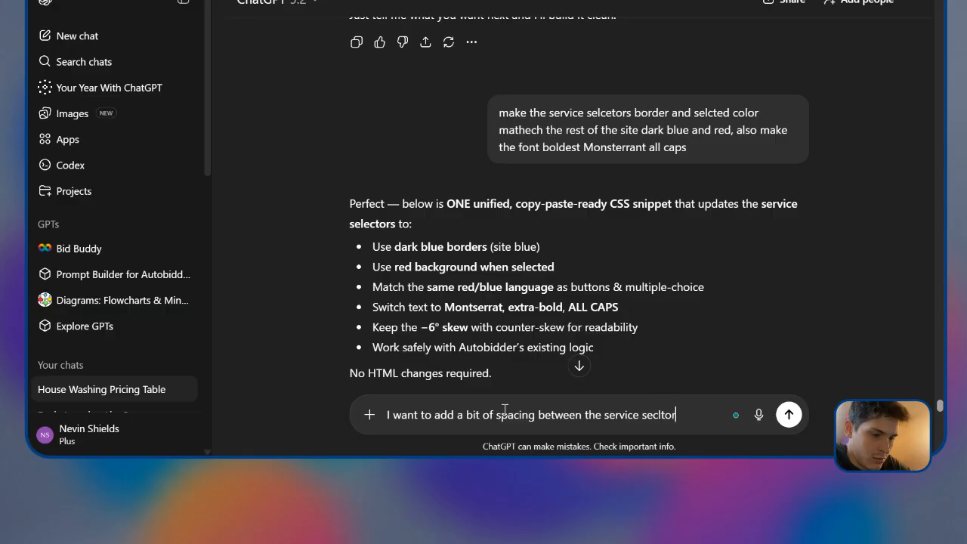
pyautogui.write(' text and icon.')
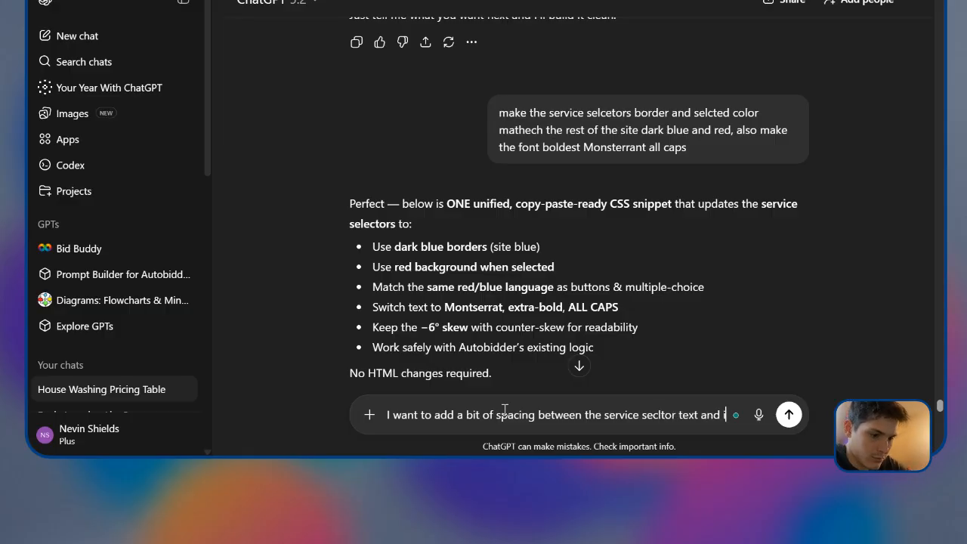
pyautogui.press('Return')
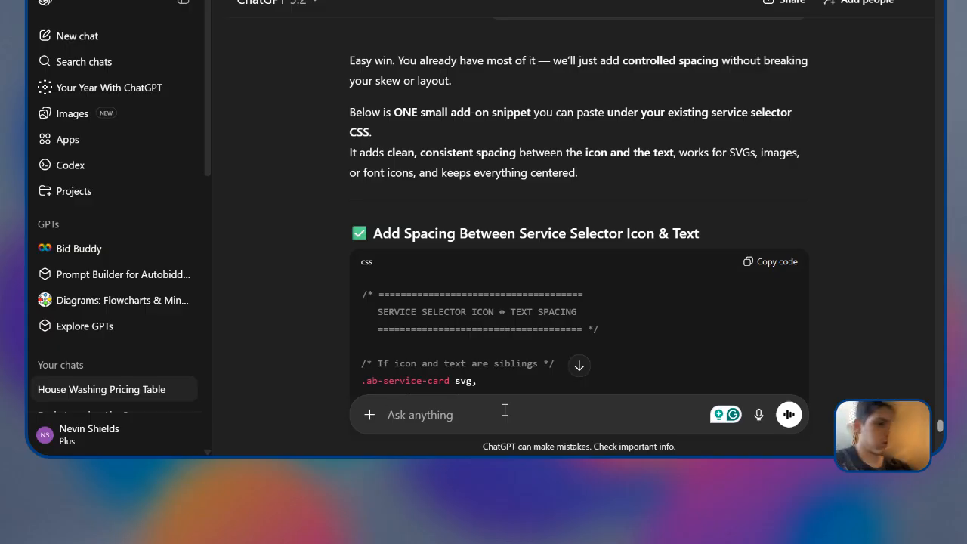
# Step: Review ChatGPT's answer and copy the CSS rules for spacing between the service selector icon and text
pyautogui.scroll(-10, 598, 313)
pyautogui.scroll(5, 611, 276)
pyautogui.scroll(-3, 610, 261)
pyautogui.scroll(-2, 680, 253)
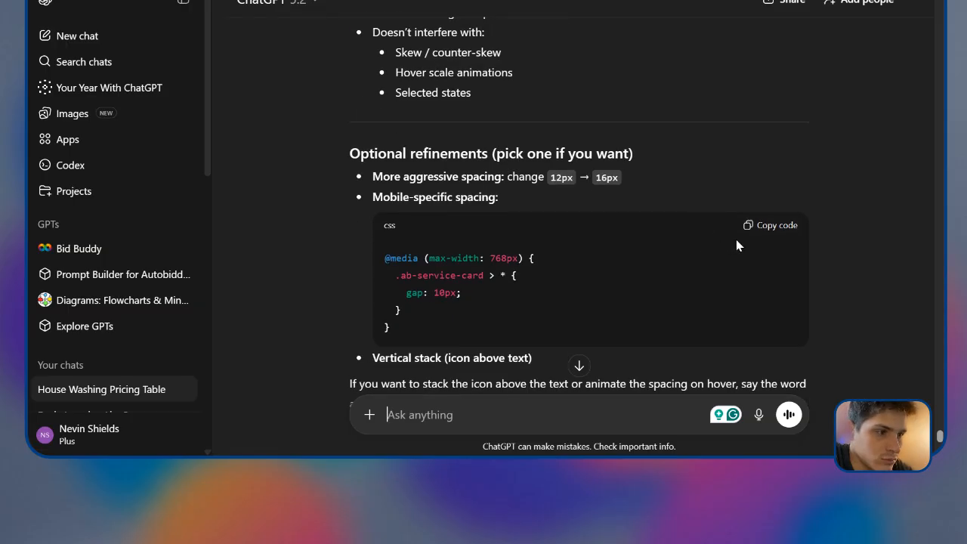
pyautogui.scroll(5, 737, 242)
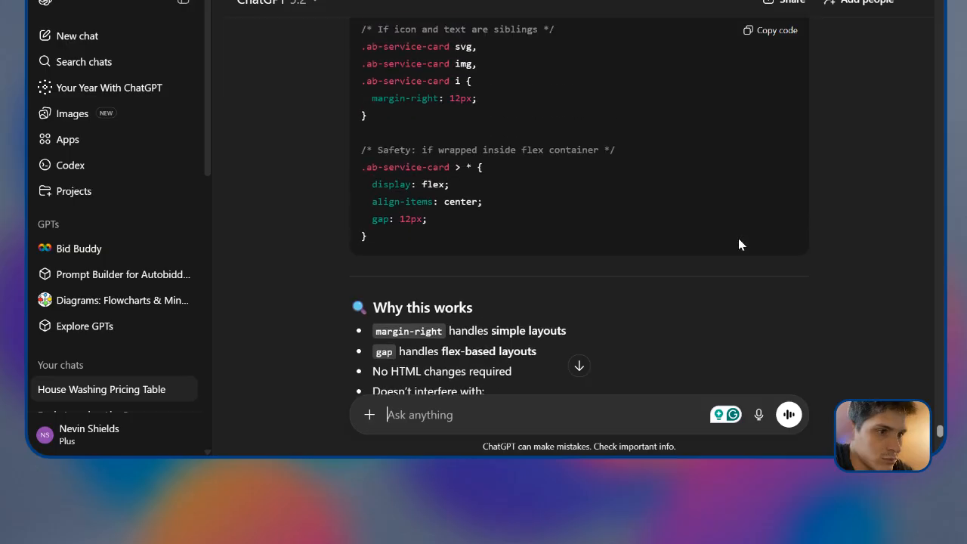
pyautogui.scroll(1, 716, 276)
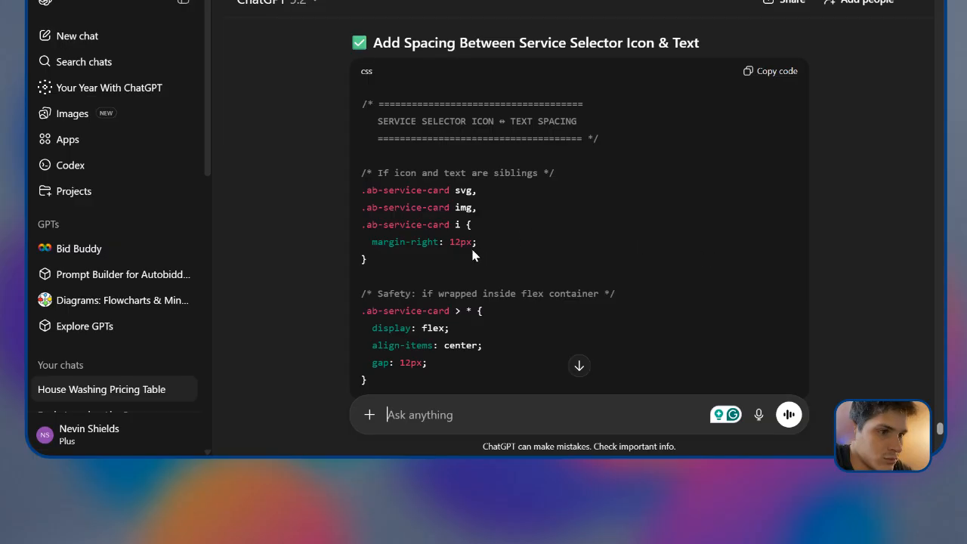
pyautogui.scroll(-1, 474, 256)
pyautogui.moveTo(369, 309); pyautogui.dragTo(366, 99)
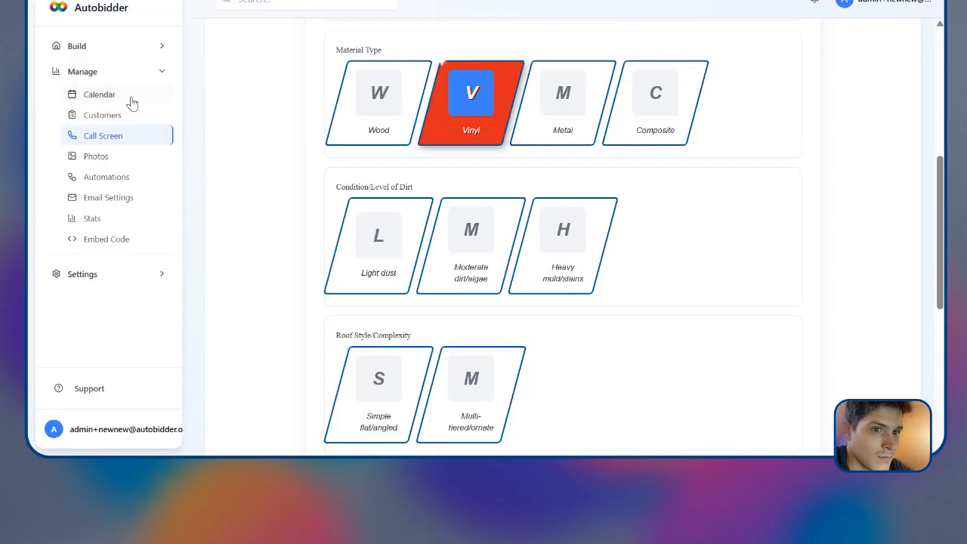
# Step: Return to Autobidder's Design dashboard and open its Custom CSS section
pyautogui.click(126, 51)
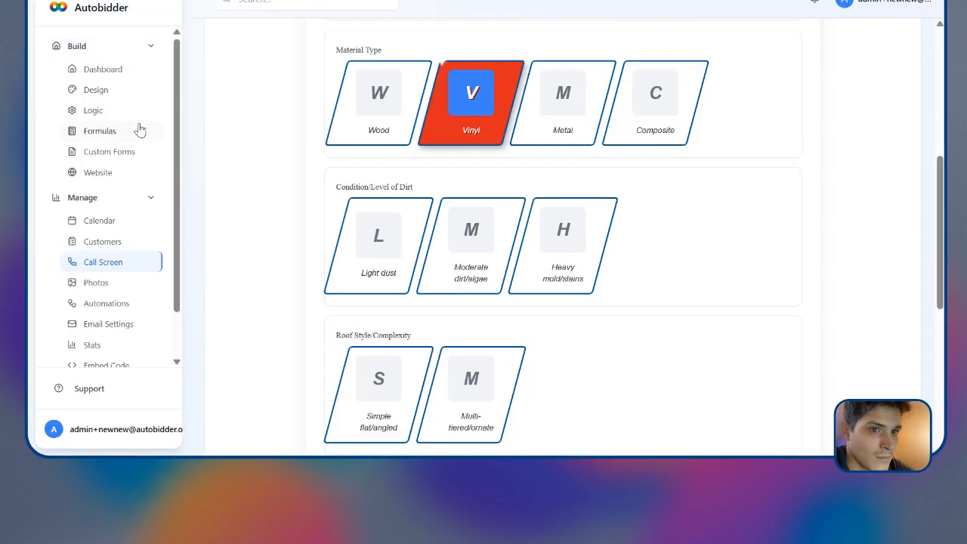
pyautogui.click(119, 91)
pyautogui.scroll(-3, 374, 222)
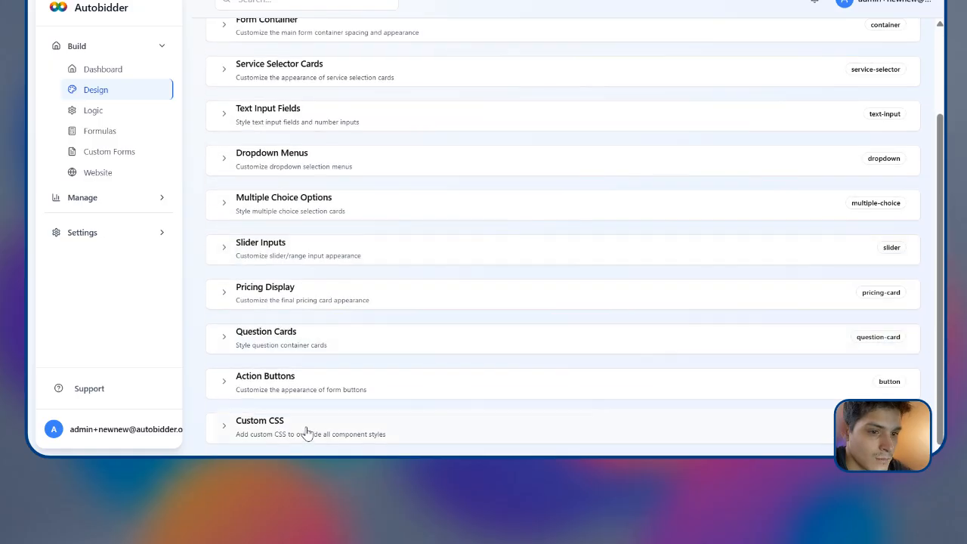
pyautogui.click(306, 432)
# Step: Paste the icon spacing rules at the start of the custom CSS code, separated from the existing service selector block by a line break
pyautogui.scroll(1, 374, 281)
pyautogui.click(229, 303)
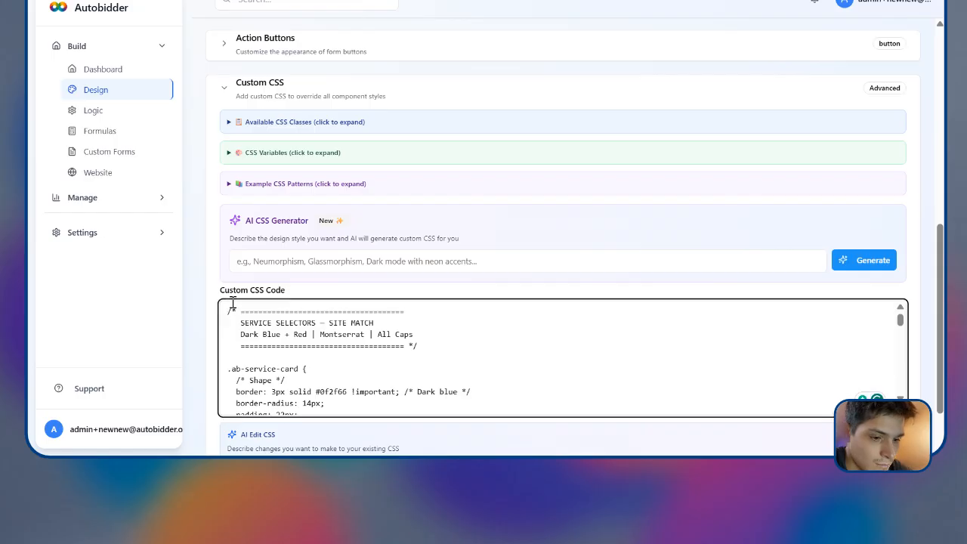
pyautogui.hotkey('ctrl', 'v')
pyautogui.scroll(-2, 268, 310)
pyautogui.scroll(2, 270, 312)
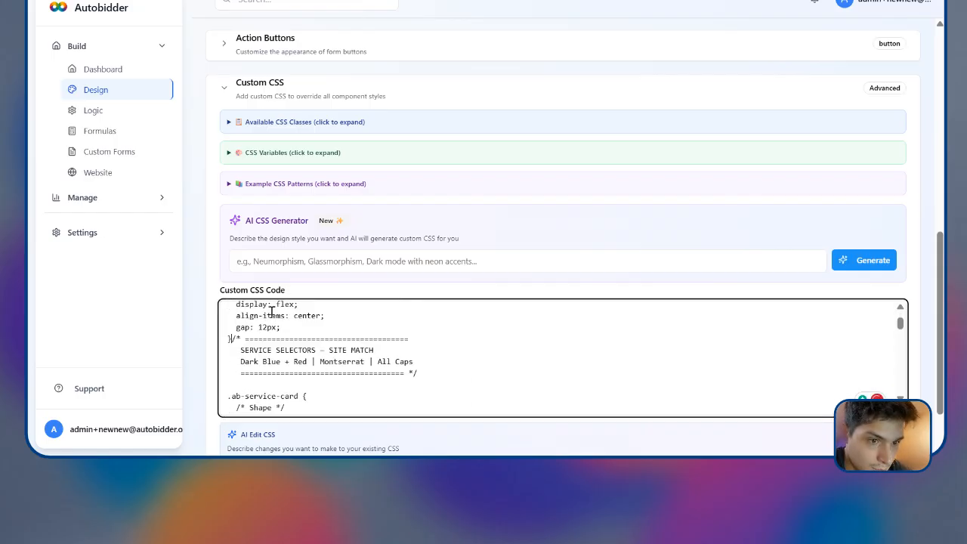
pyautogui.press('Return')
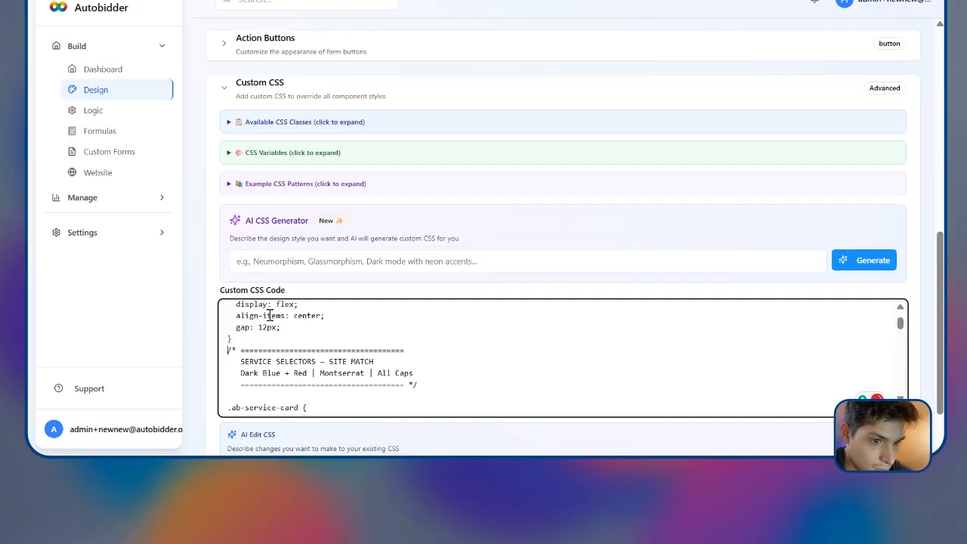
# Step: Save the design changes and open the Call Screen to check the spacing on the service cards
pyautogui.scroll(8, 368, 320)
pyautogui.click(884, 50)
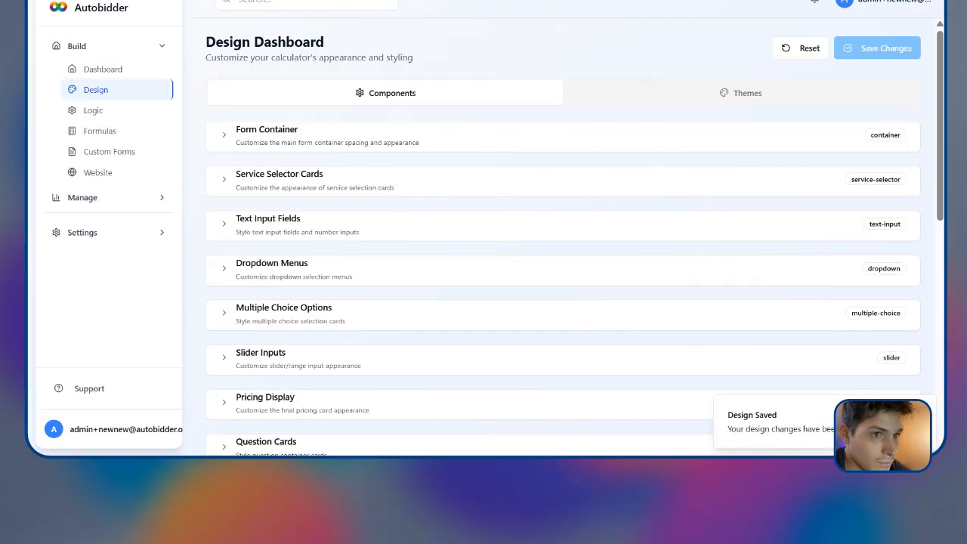
pyautogui.click(85, 201)
pyautogui.click(95, 263)
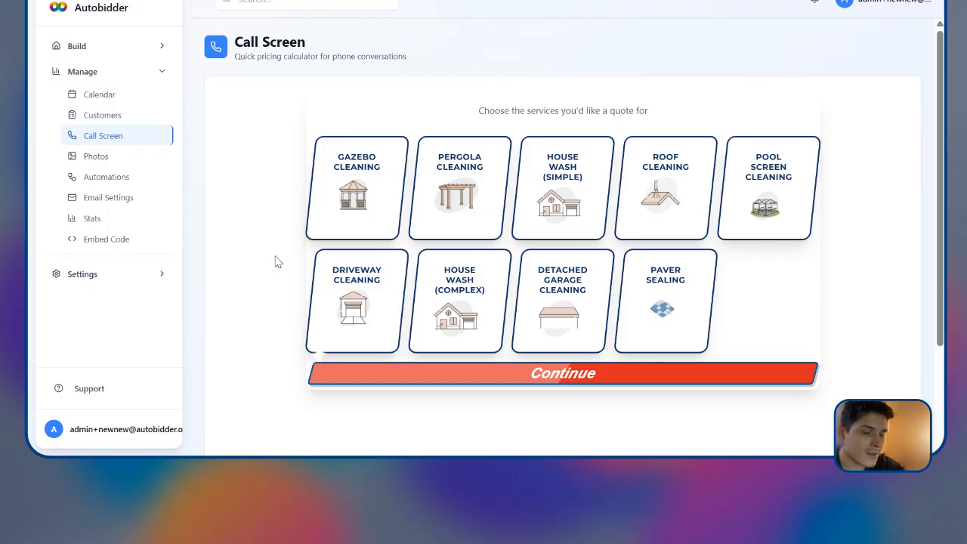
# Step: Switch to the website preview in desktop size and open the house washing service page from the site navigation
pyautogui.click(394, 174)
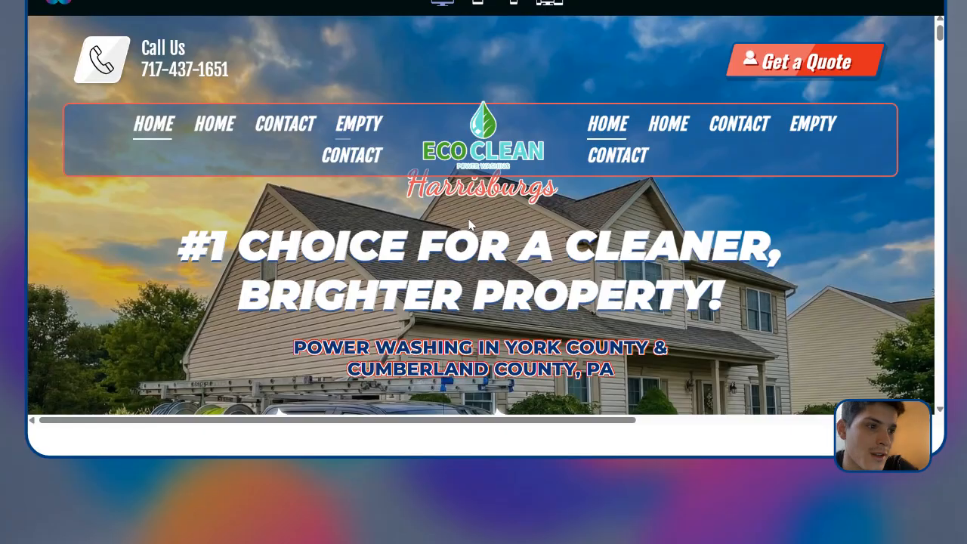
pyautogui.scroll(-10, 623, 257)
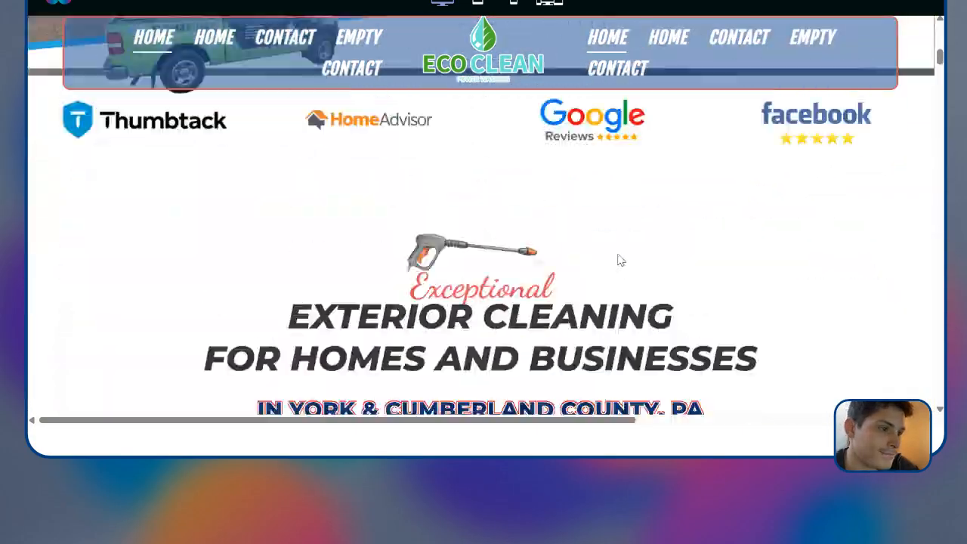
pyautogui.scroll(10, 622, 255)
pyautogui.click(549, 2)
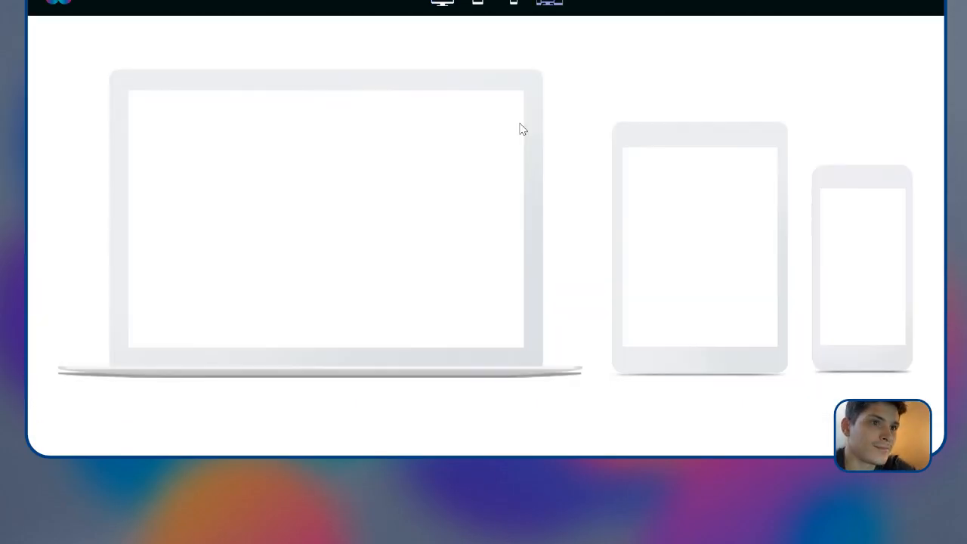
pyautogui.click(444, 4)
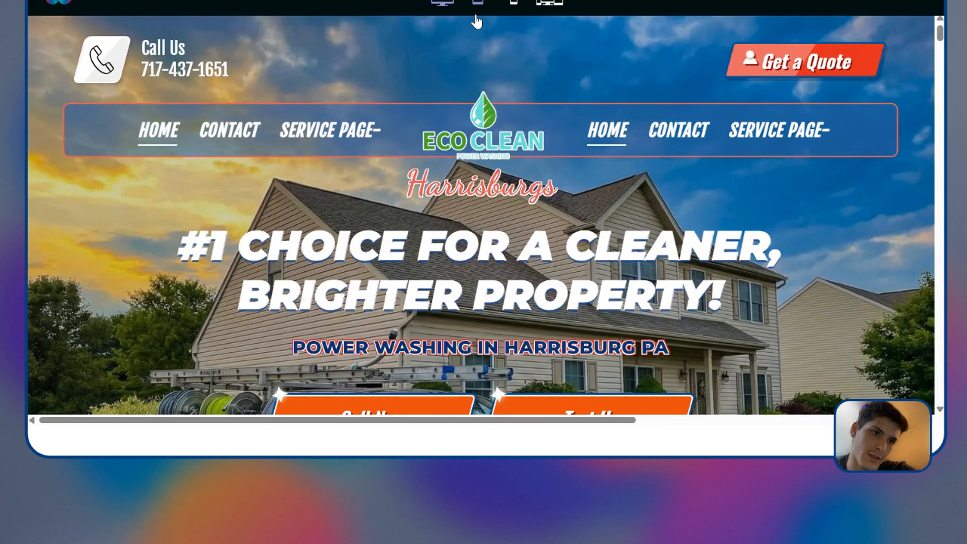
pyautogui.click(341, 148)
# Step: Review the house washing page down to the embedded calculator and test the selected state of the Gazebo Cleaning card
pyautogui.scroll(-7, 608, 185)
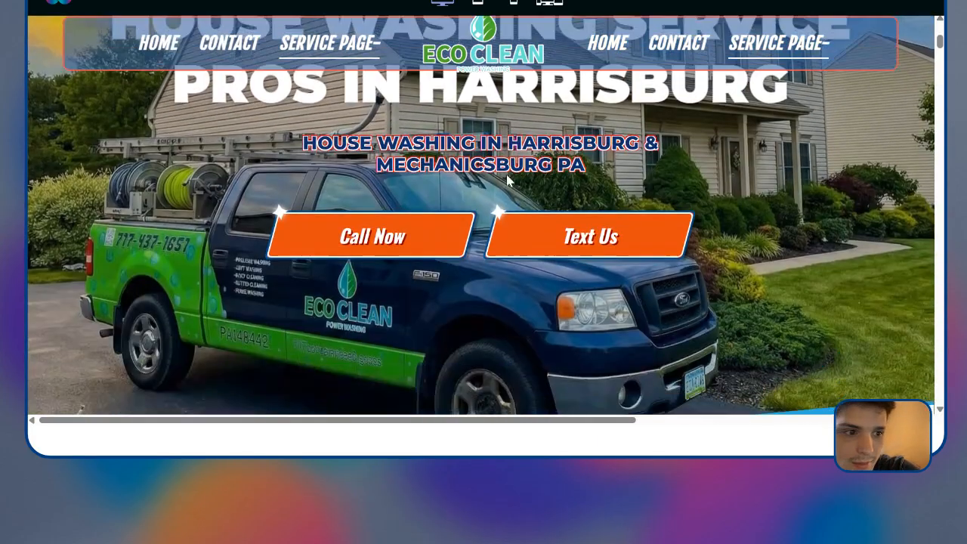
pyautogui.scroll(-10, 608, 185)
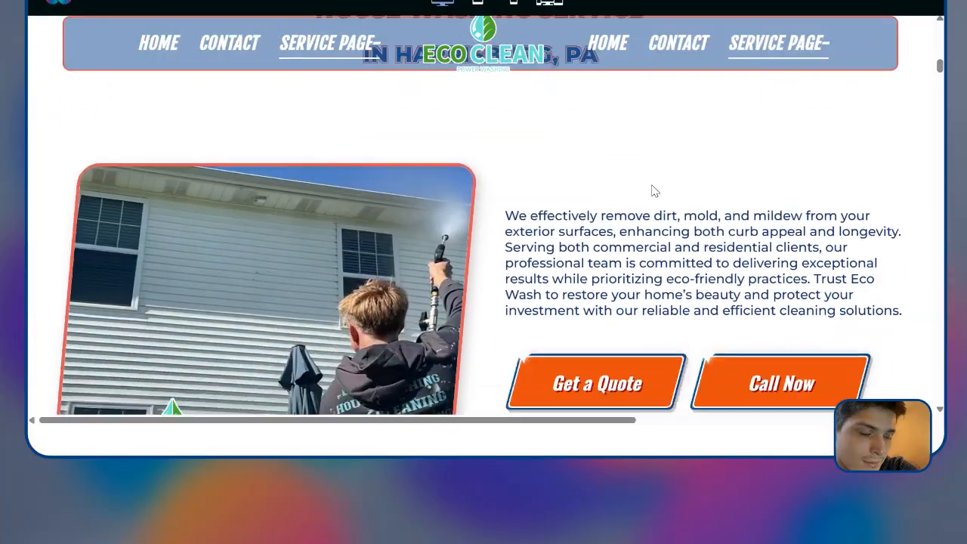
pyautogui.scroll(-6, 655, 192)
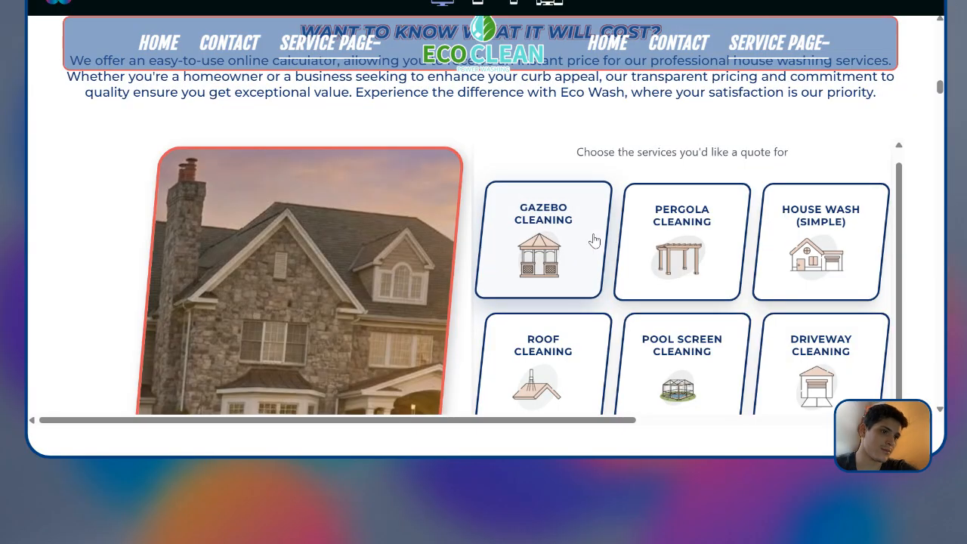
pyautogui.scroll(-5, 529, 257)
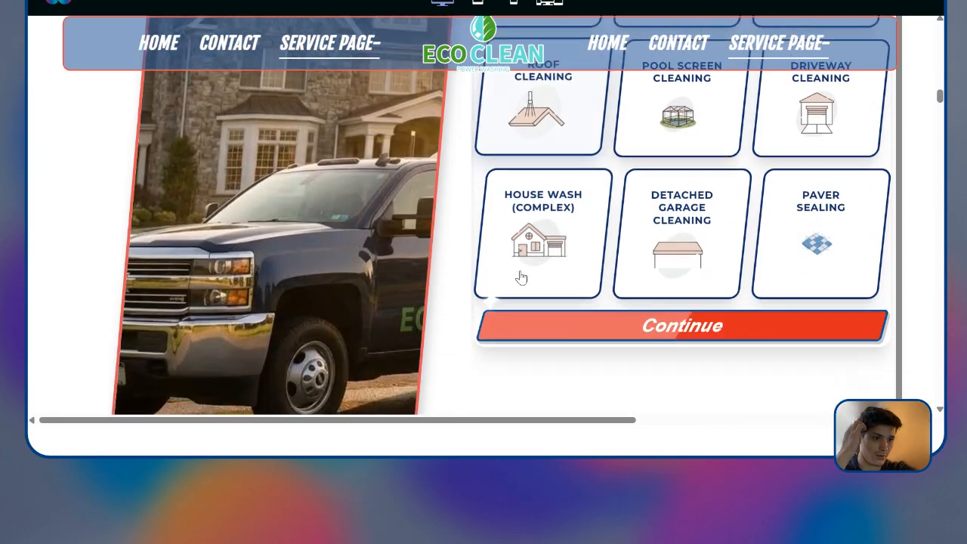
pyautogui.scroll(3, 579, 220)
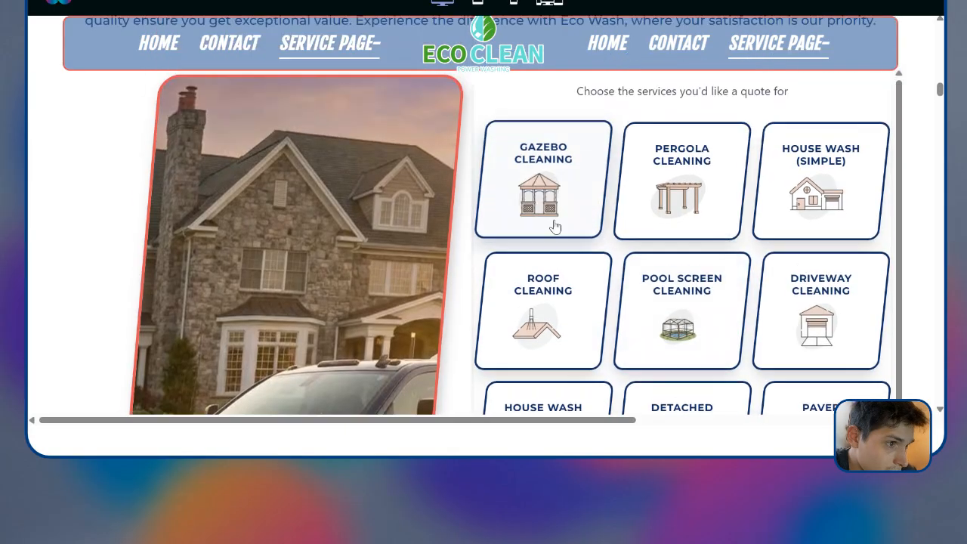
pyautogui.click(552, 219)
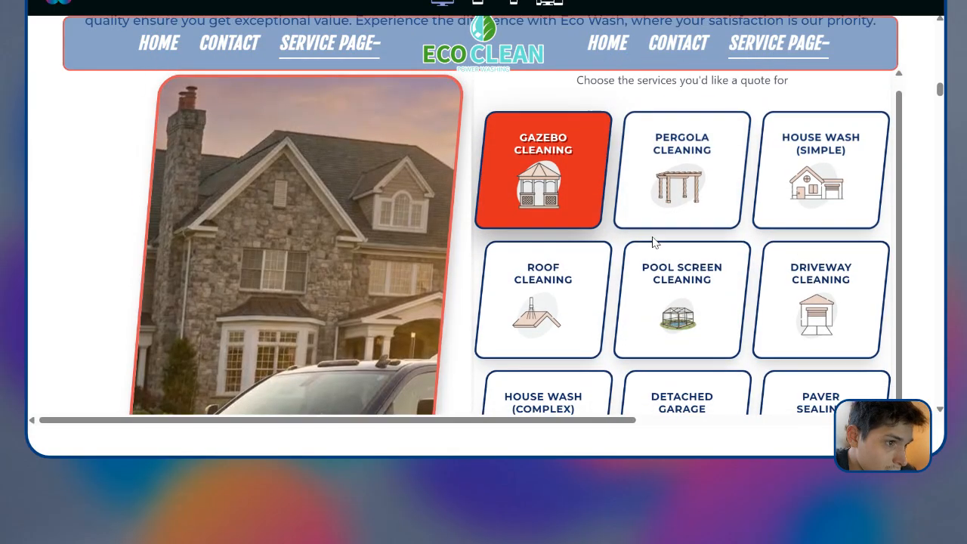
pyautogui.scroll(-2, 816, 272)
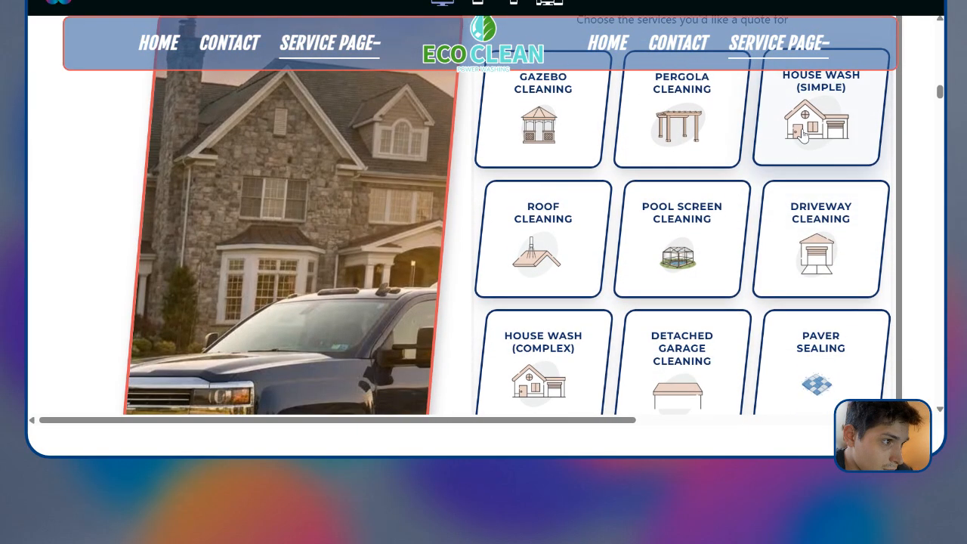
# Step: Choose House Wash (Complex) and Roof Cleaning in the calculator and continue to the service configuration
pyautogui.click(557, 330)
pyautogui.scroll(-3, 616, 245)
pyautogui.click(605, 215)
pyautogui.scroll(-2, 650, 302)
pyautogui.click(694, 381)
pyautogui.scroll(1, 614, 227)
pyautogui.scroll(1, 616, 242)
# Step: Fill in the house wash details with 900 sq ft, Single Story, Vinyl/Aluminum, porch washing Yes and porch type Small
pyautogui.click(603, 194)
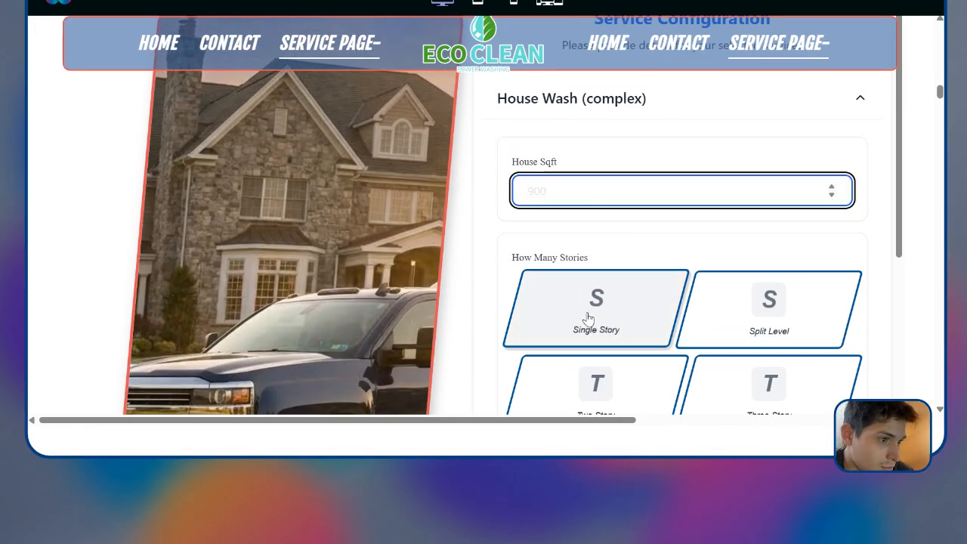
pyautogui.click(611, 291)
pyautogui.scroll(-3, 684, 282)
pyautogui.click(636, 324)
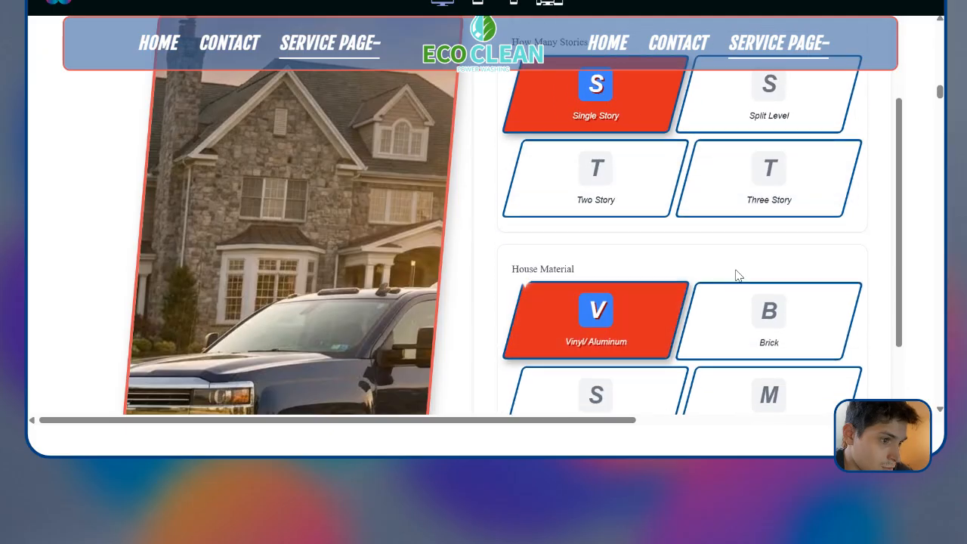
pyautogui.scroll(-2, 734, 274)
pyautogui.scroll(-1, 767, 255)
pyautogui.click(620, 340)
pyautogui.scroll(-2, 683, 316)
pyautogui.scroll(-3, 655, 324)
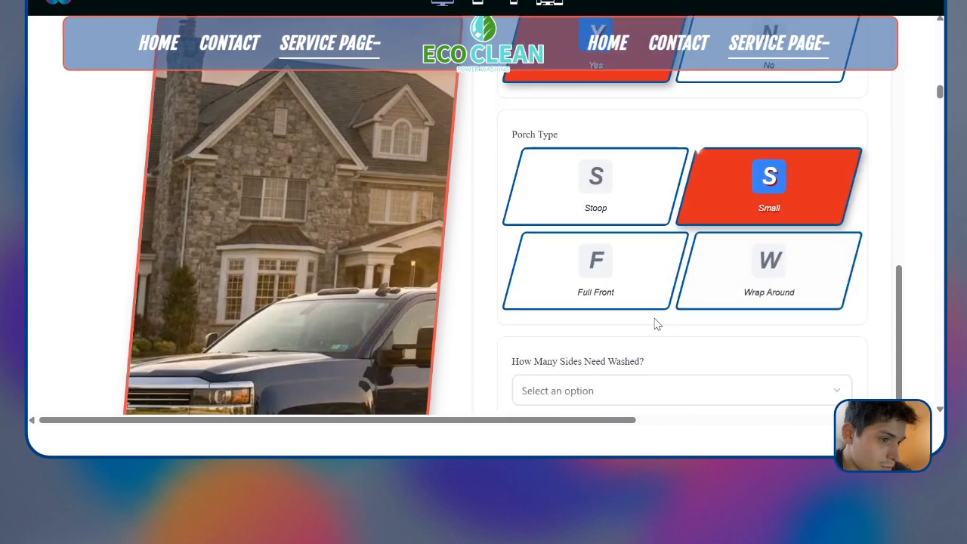
# Step: Set the sides to wash to One Side and answer the remaining house wash questions, including walk-out basement and house type
pyautogui.click(632, 322)
pyautogui.click(584, 380)
pyautogui.scroll(-2, 590, 344)
pyautogui.click(578, 275)
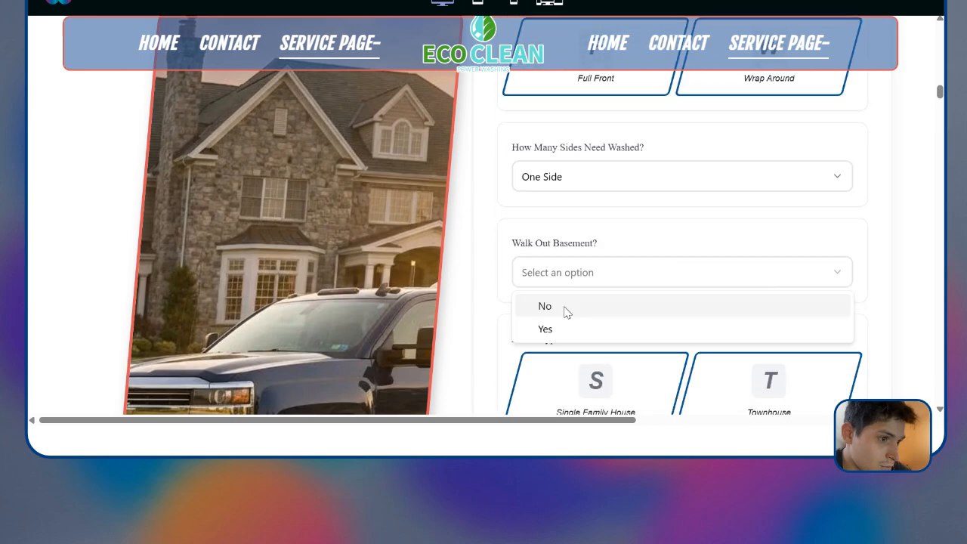
pyautogui.click(572, 327)
pyautogui.scroll(-1, 572, 325)
pyautogui.click(572, 325)
pyautogui.scroll(-3, 597, 322)
pyautogui.scroll(-1, 602, 319)
pyautogui.click(593, 322)
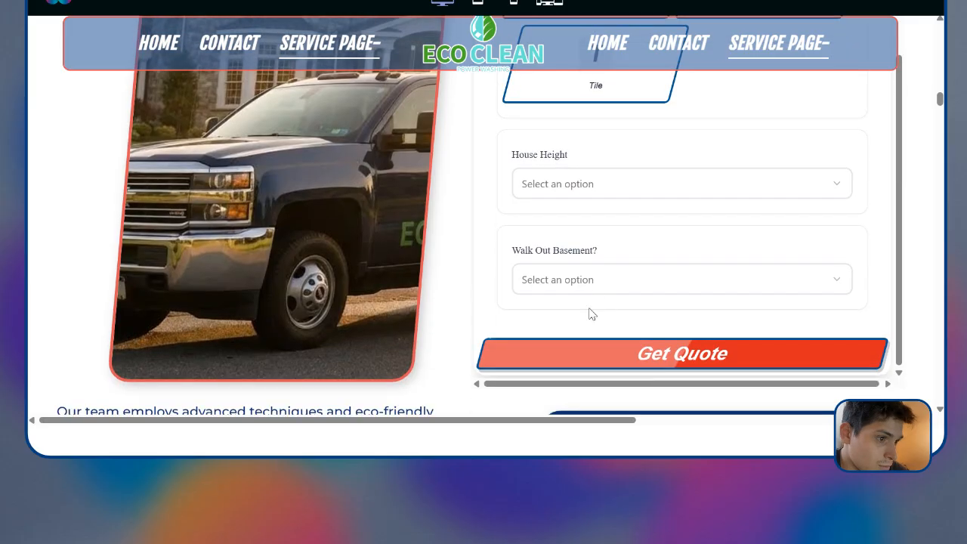
# Step: Fill in the roof cleaning details with an 800 sq ft area, a roof slope, Asphalt Shingle and Two Stories
pyautogui.scroll(9, 593, 302)
pyautogui.scroll(-2, 608, 287)
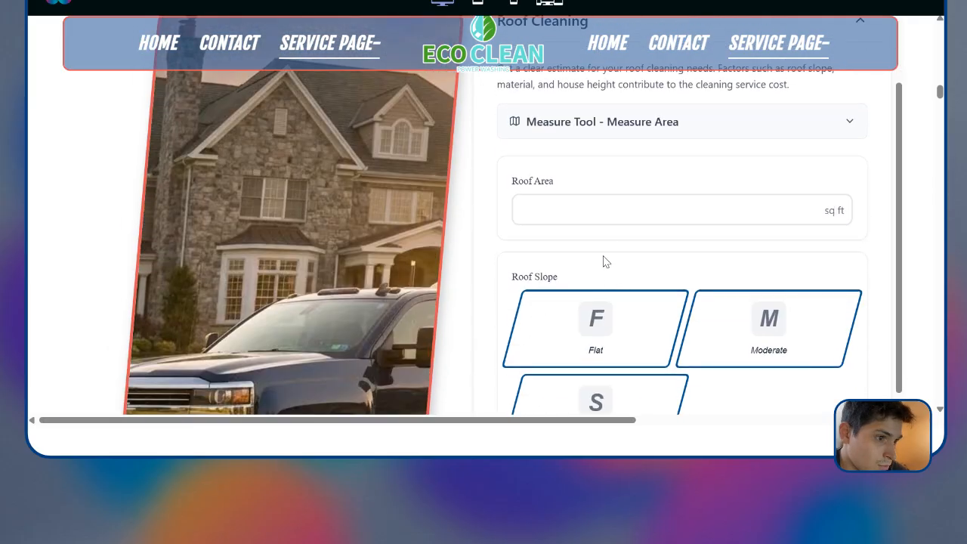
pyautogui.click(590, 208)
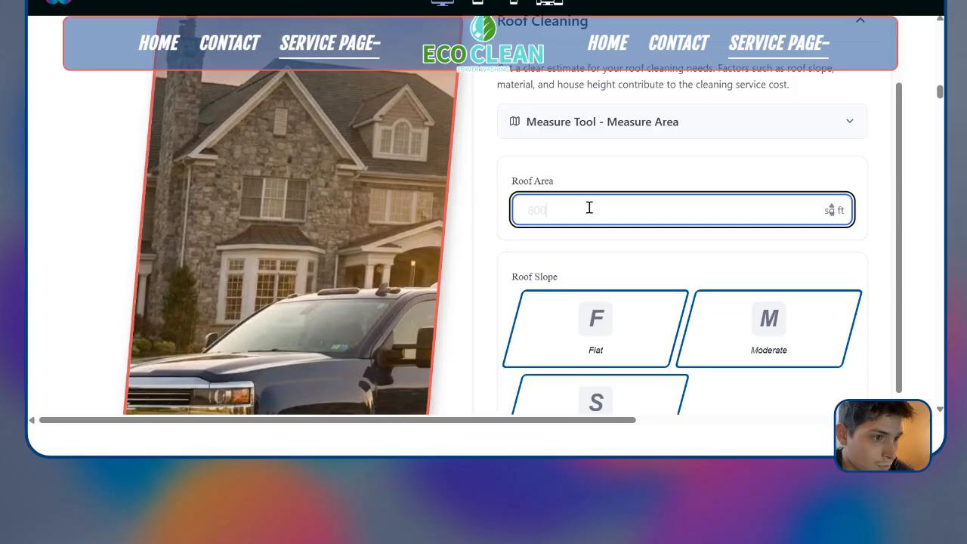
pyautogui.click(705, 308)
pyautogui.scroll(-3, 687, 328)
pyautogui.click(628, 345)
pyautogui.scroll(-2, 655, 317)
pyautogui.scroll(-1, 654, 317)
pyautogui.click(622, 335)
pyautogui.click(595, 393)
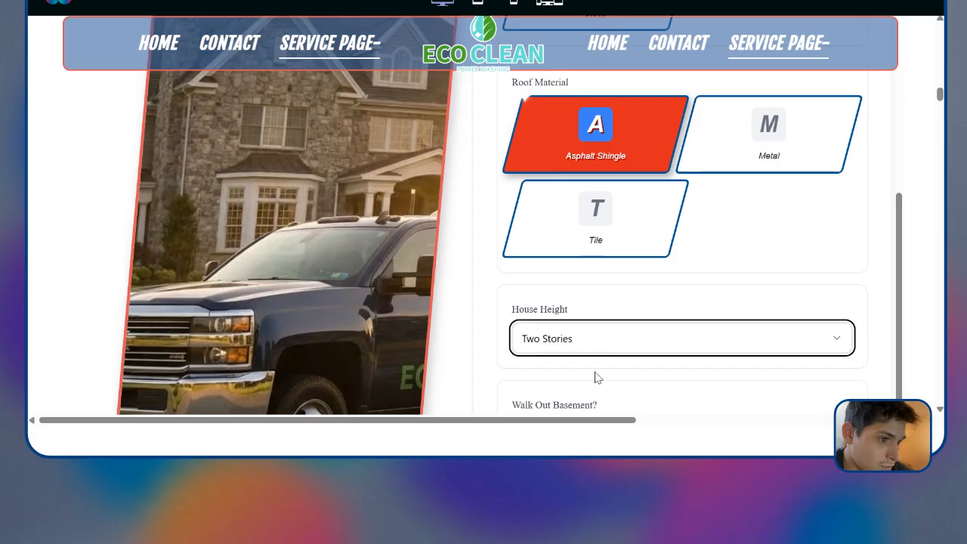
# Step: Answer the roof's walk-out basement question, request the quote and submit placeholder contact details
pyautogui.scroll(-2, 647, 308)
pyautogui.click(605, 277)
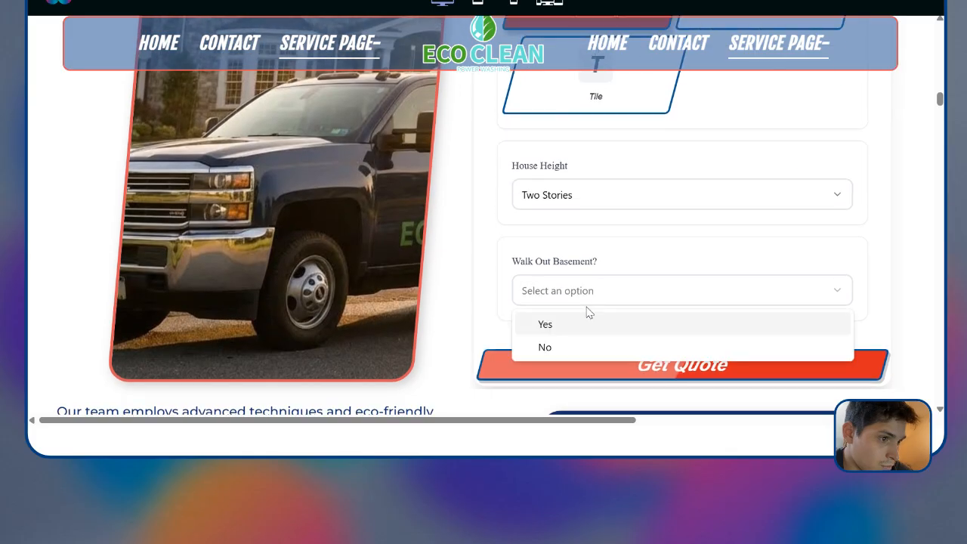
pyautogui.click(589, 346)
pyautogui.click(529, 365)
pyautogui.click(588, 187)
pyautogui.click(539, 331)
# Step: Review the generated quote's service details and pricing breakdown, along with the page sections around the calculator
pyautogui.scroll(-4, 767, 264)
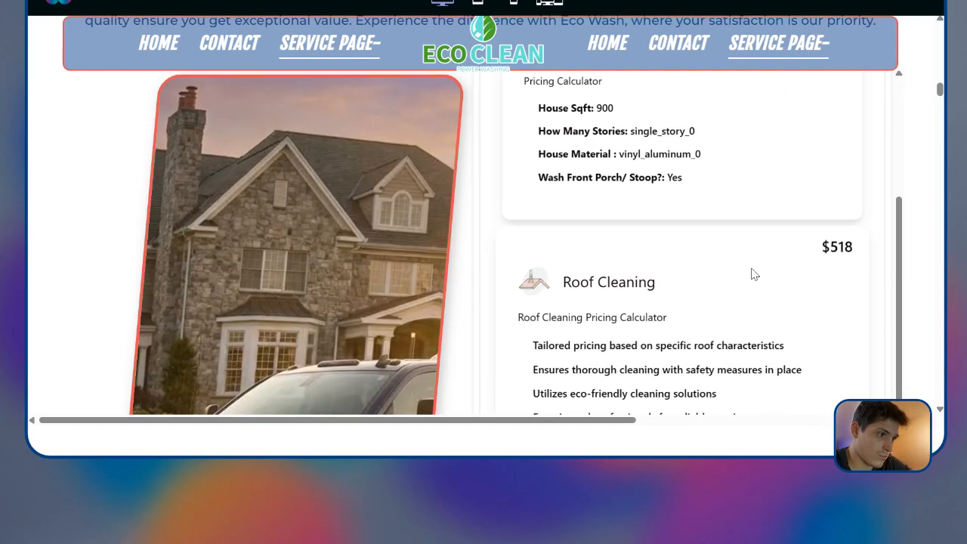
pyautogui.scroll(-3, 752, 242)
pyautogui.scroll(-1, 631, 201)
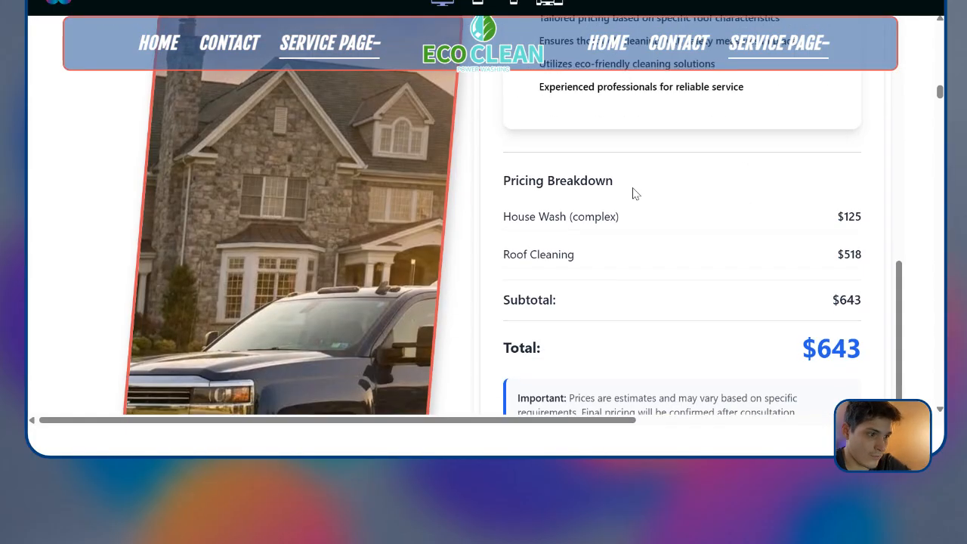
pyautogui.scroll(-5, 627, 250)
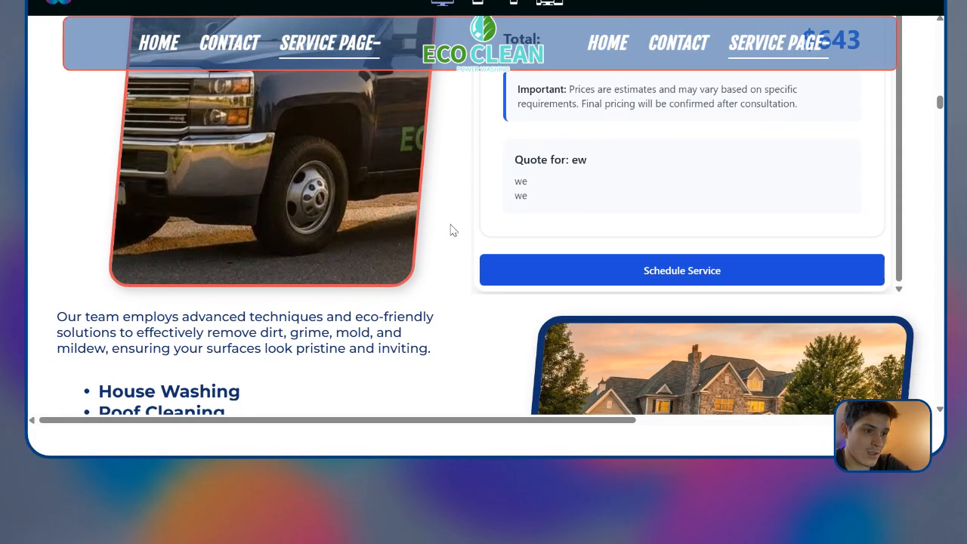
pyautogui.scroll(-5, 492, 231)
pyautogui.scroll(8, 488, 234)
pyautogui.scroll(8, 499, 236)
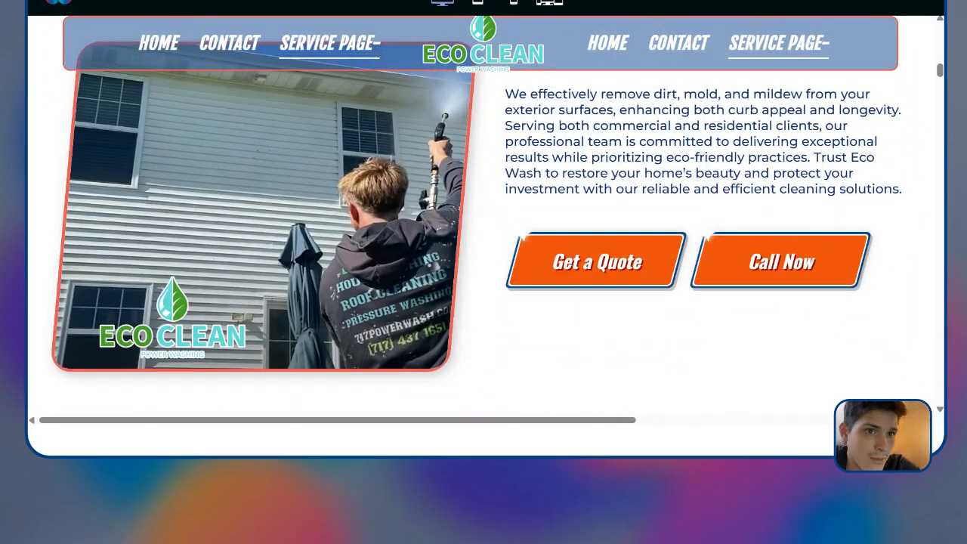
# Step: Switch the preview to phone size and open the house washing service page from the mobile menu
pyautogui.click(551, 2)
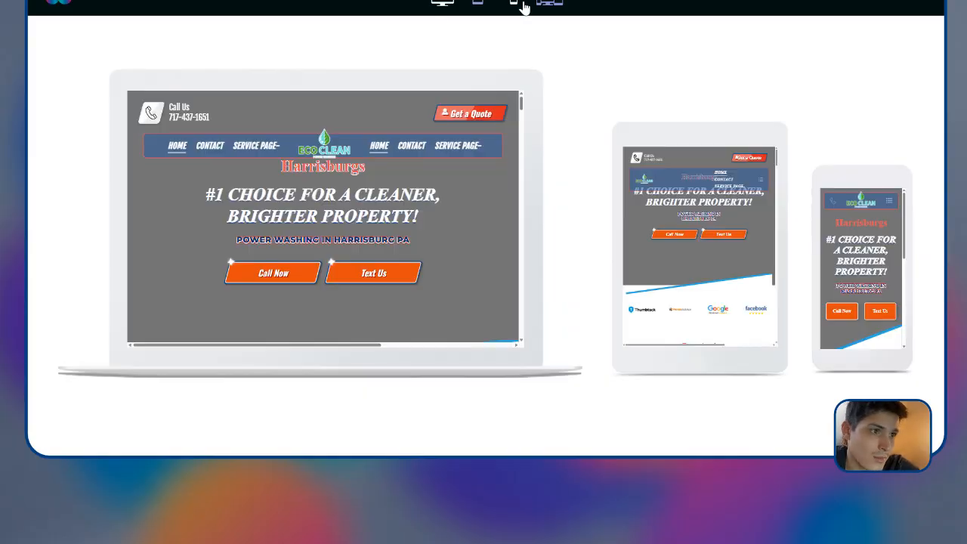
pyautogui.click(520, 4)
pyautogui.click(572, 84)
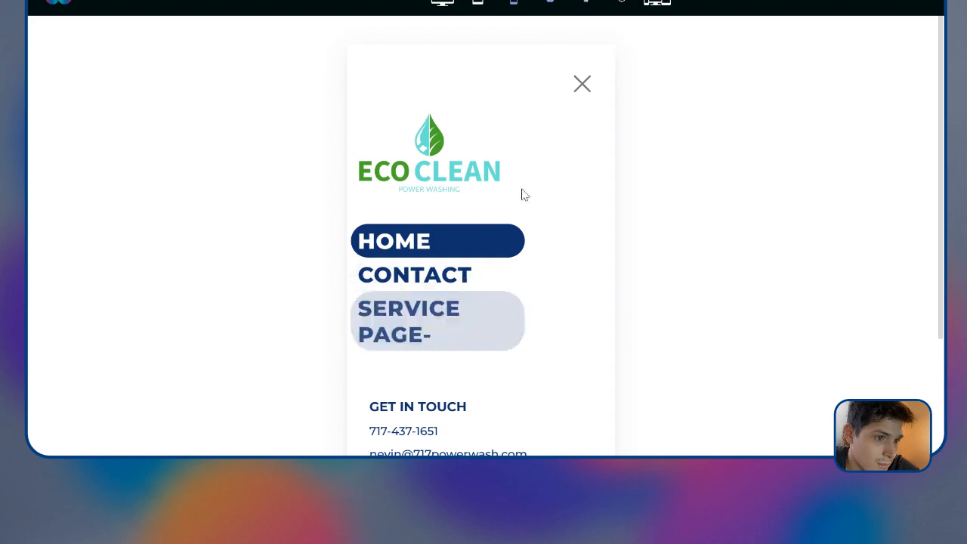
pyautogui.click(582, 85)
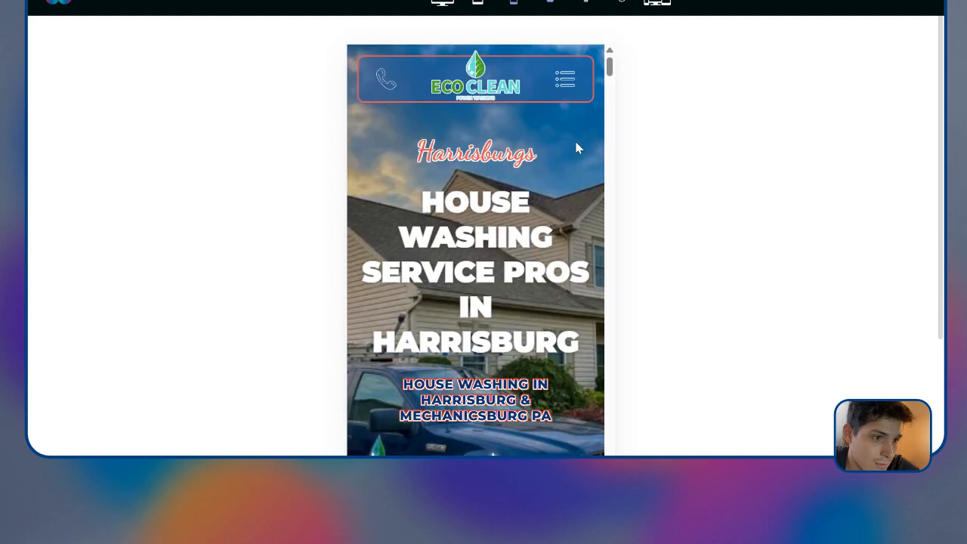
# Step: Examine the mobile layout of the house washing page, focusing on how the text fits in the calculator's service cards
pyautogui.scroll(-5, 567, 166)
pyautogui.scroll(-10, 579, 173)
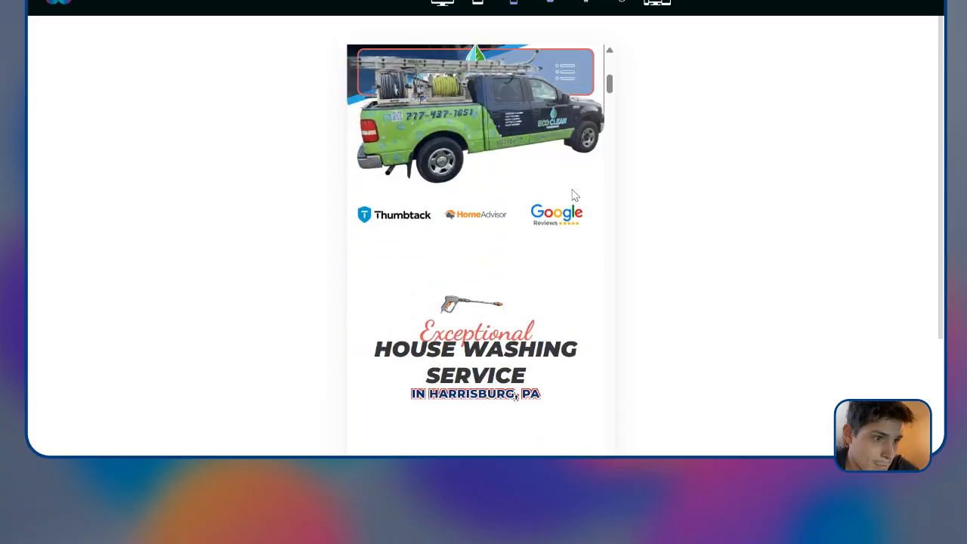
pyautogui.scroll(-10, 574, 195)
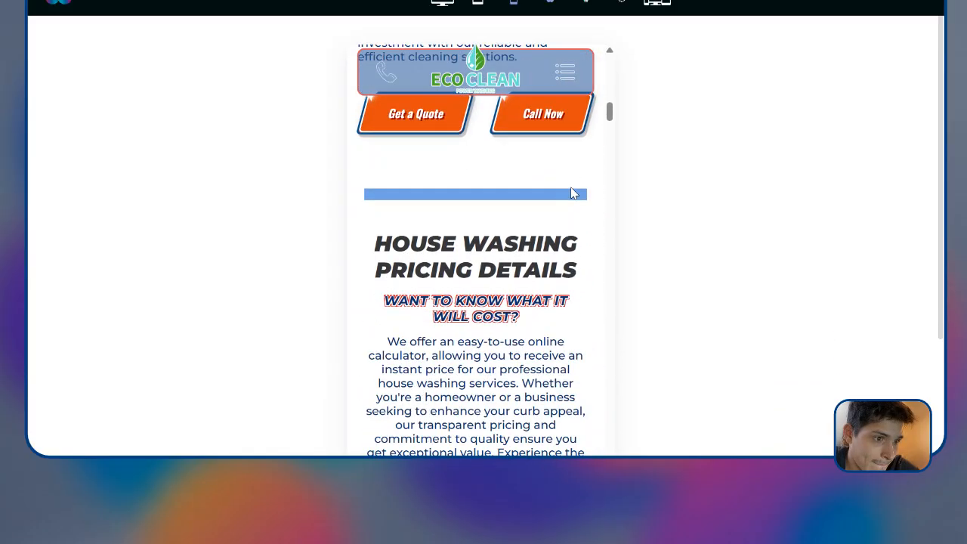
pyautogui.scroll(-3, 551, 254)
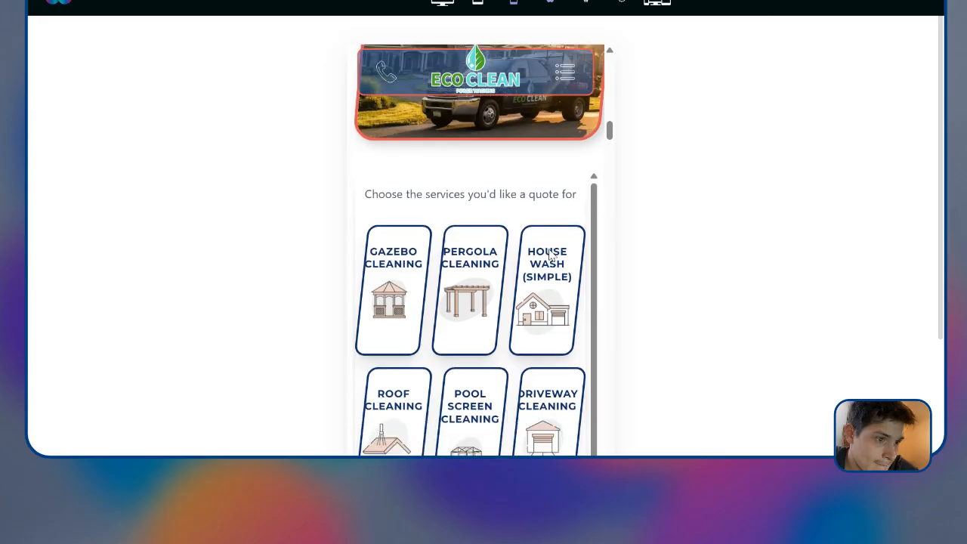
pyautogui.scroll(5, 590, 161)
pyautogui.scroll(3, 590, 162)
pyautogui.scroll(-6, 574, 197)
pyautogui.scroll(-1, 514, 250)
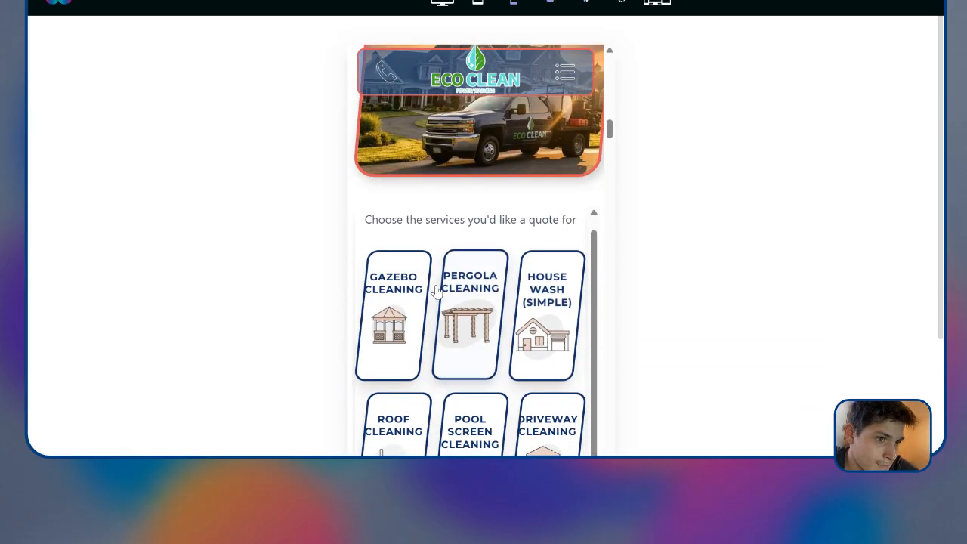
pyautogui.scroll(-5, 504, 300)
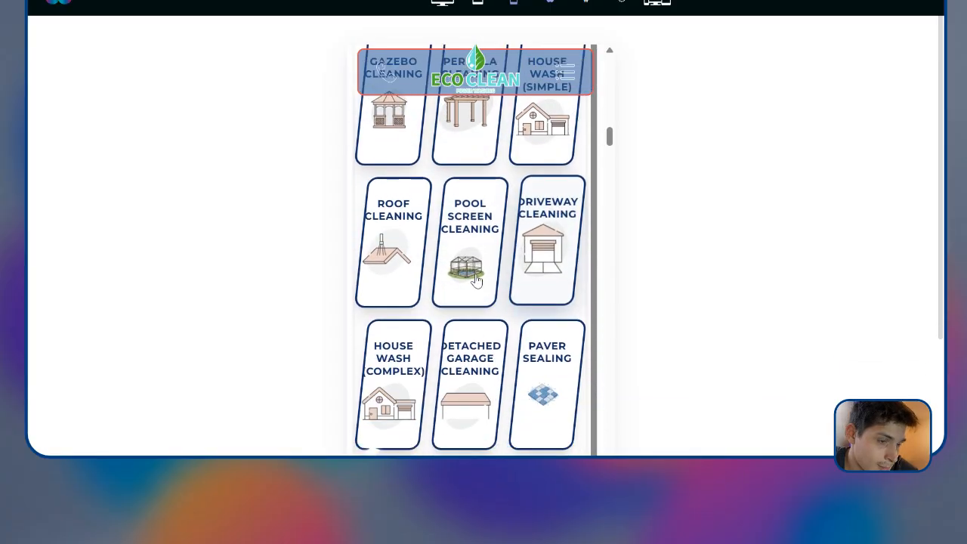
pyautogui.scroll(-4, 446, 249)
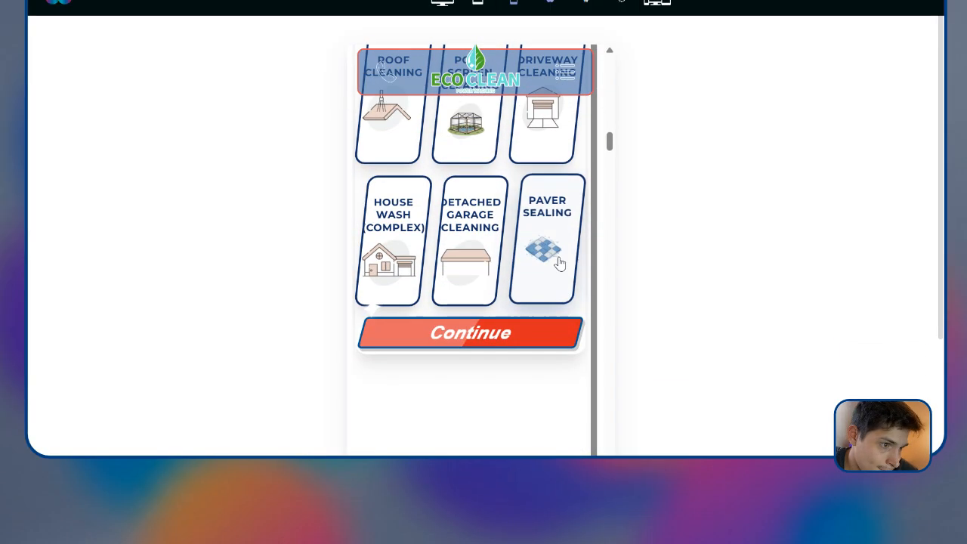
# Step: Select the House Wash (Simple) card in the mobile calculator to check its selected style
pyautogui.scroll(2, 516, 233)
pyautogui.scroll(5, 516, 233)
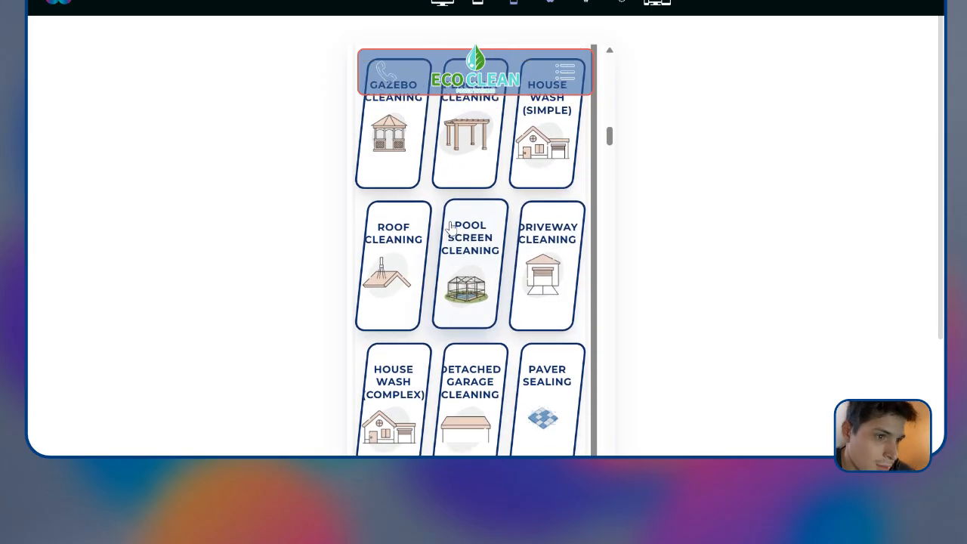
pyautogui.click(538, 284)
pyautogui.scroll(-3, 544, 265)
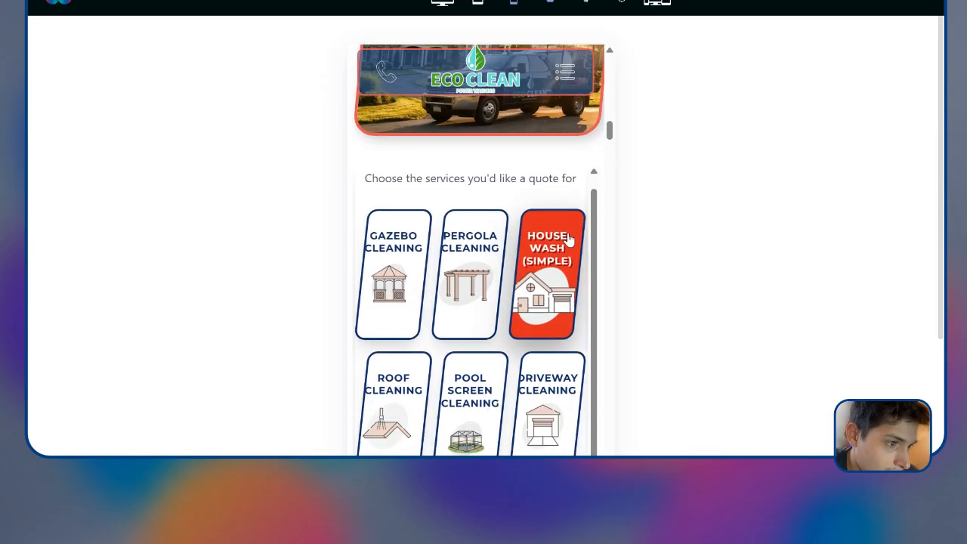
# Step: Continue the mobile quote with House Wash (Simple), entering 900 sqft for the house and choosing Vinyl as its material
pyautogui.scroll(-4, 426, 320)
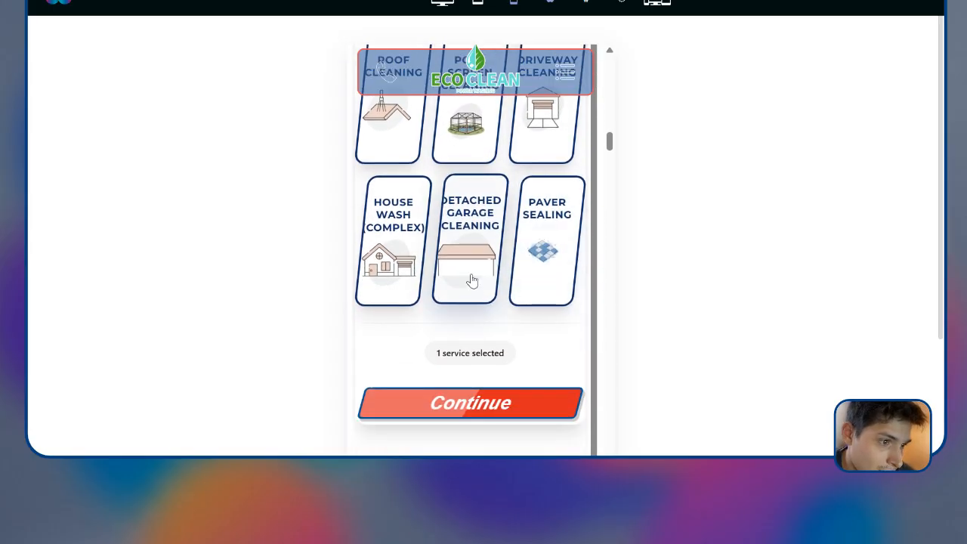
pyautogui.click(500, 400)
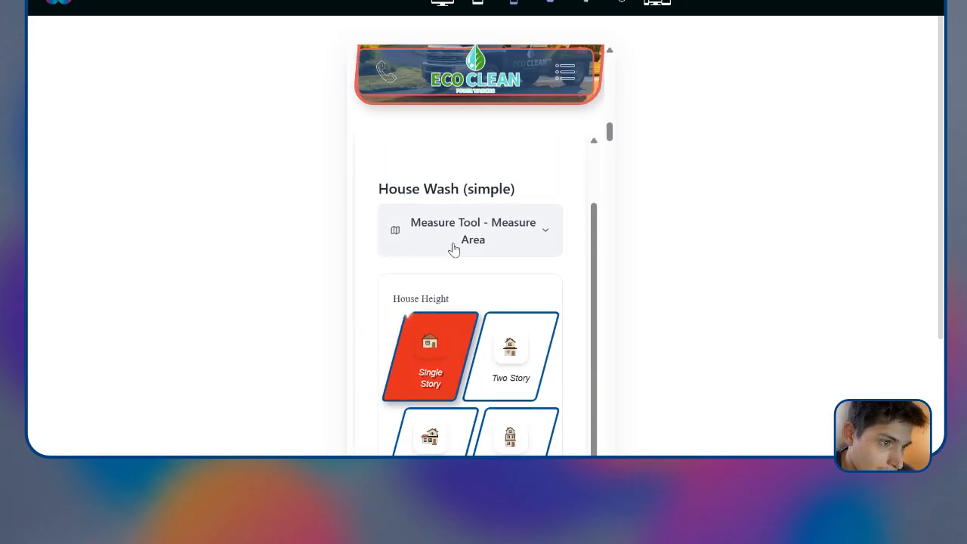
pyautogui.scroll(-4, 453, 276)
pyautogui.click(467, 314)
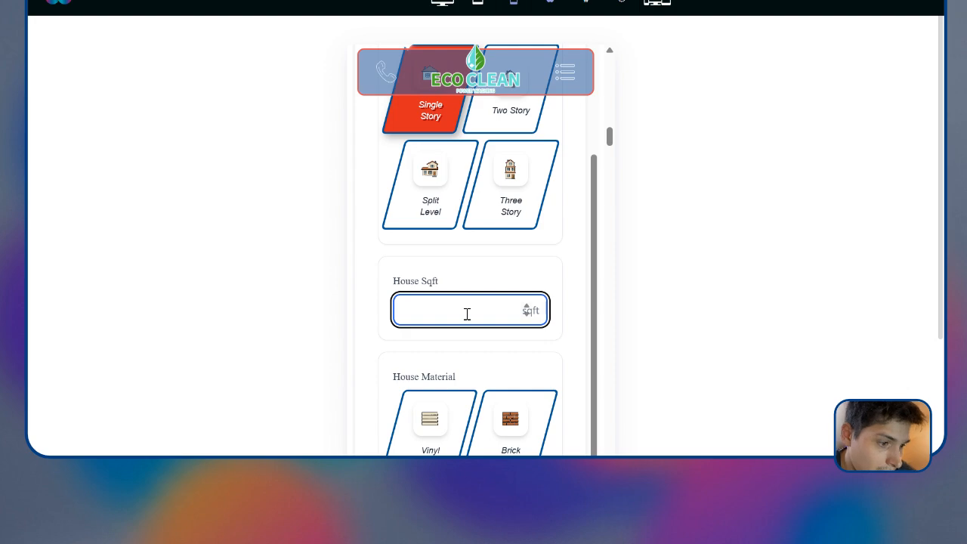
pyautogui.scroll(-2, 538, 349)
pyautogui.click(446, 319)
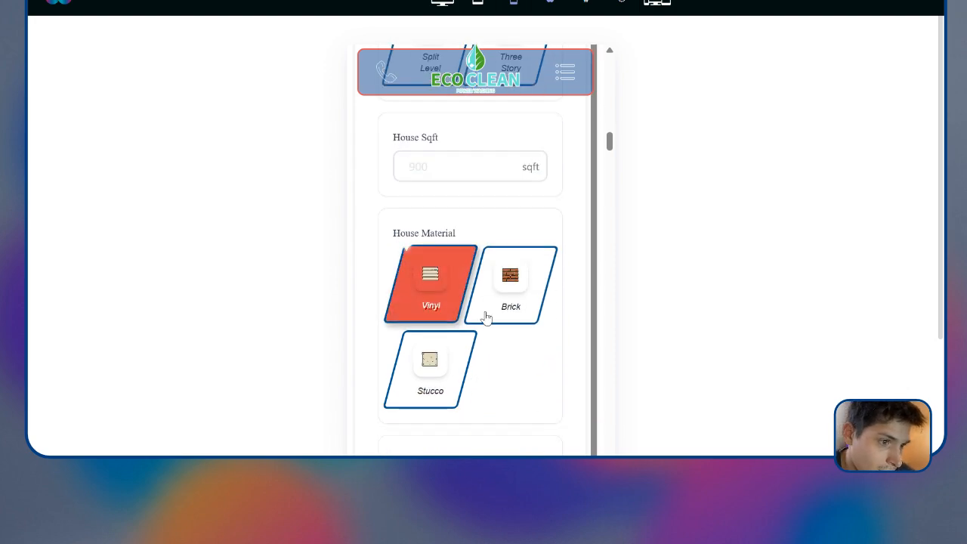
# Step: Choose Full House for the sides that need washing and continue to the contact details form
pyautogui.scroll(-2, 483, 325)
pyautogui.click(475, 359)
pyautogui.click(461, 399)
pyautogui.click(462, 399)
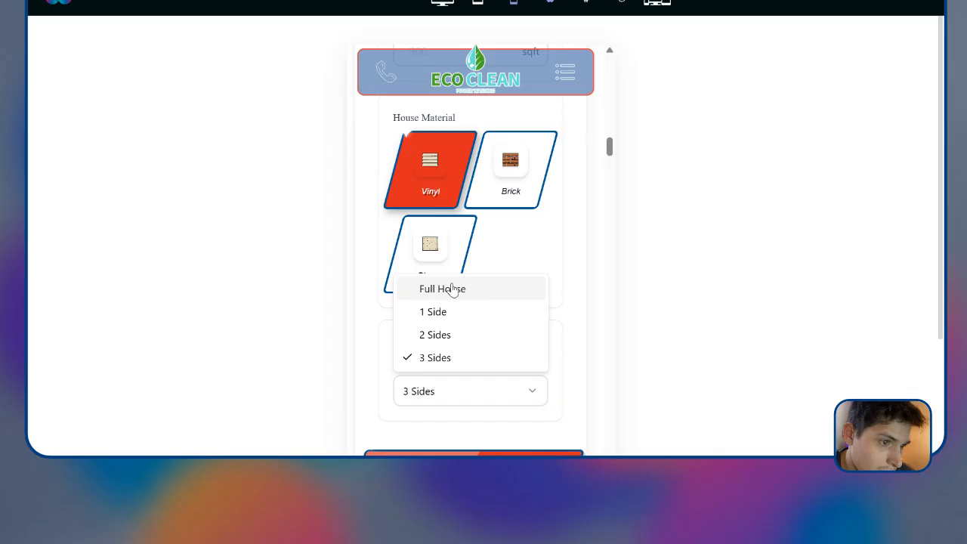
pyautogui.click(424, 287)
pyautogui.scroll(-1, 469, 362)
pyautogui.click(477, 434)
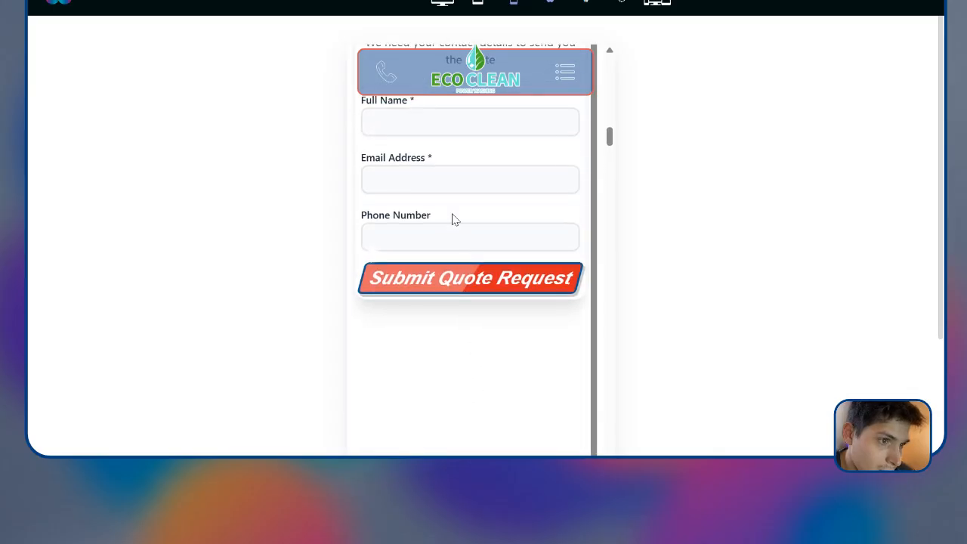
# Step: Fill the contact fields with short placeholder text and submit the quote request
pyautogui.click(399, 374)
pyautogui.write('we')
pyautogui.click(400, 417)
pyautogui.scroll(-5, 492, 309)
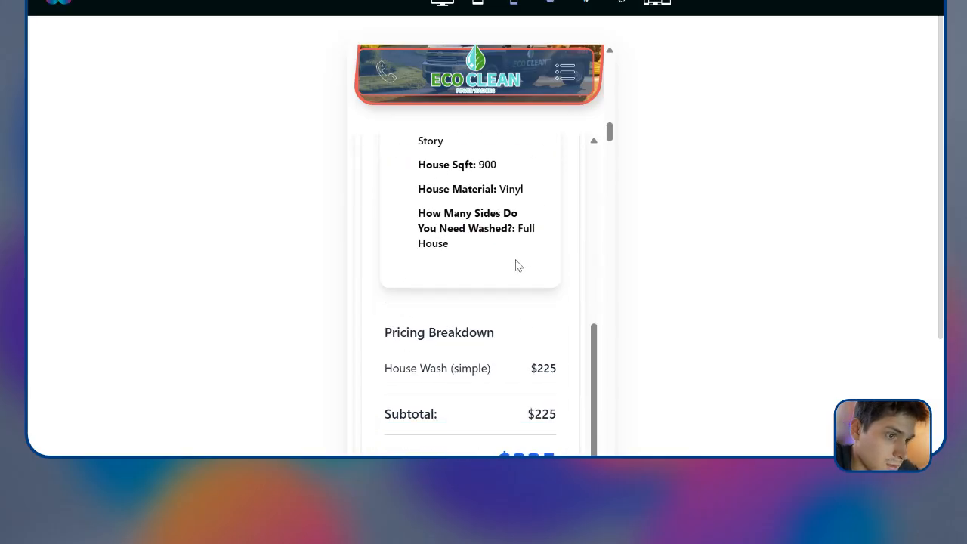
# Step: Review the design of the mobile quote, from the service package and pricing breakdown to the contact summary
pyautogui.scroll(-8, 518, 258)
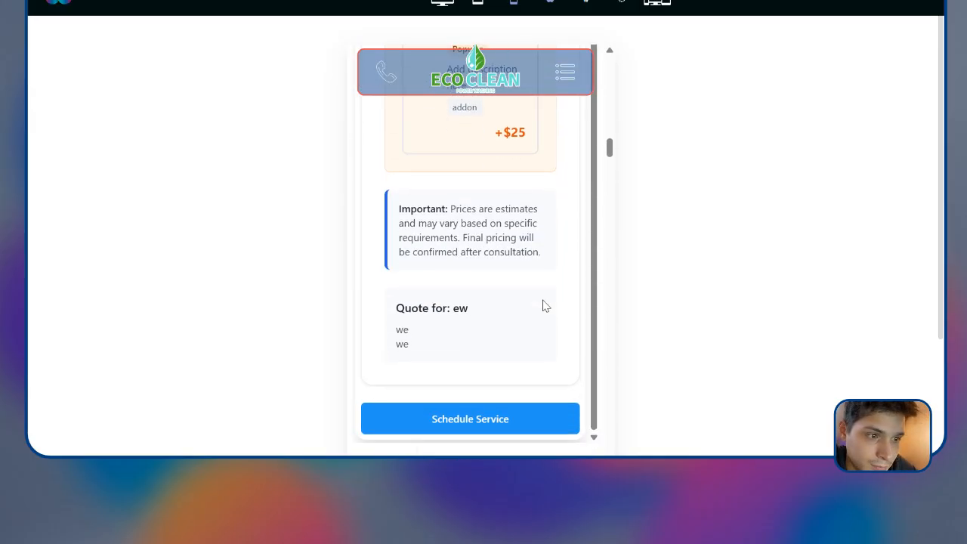
pyautogui.scroll(10, 546, 305)
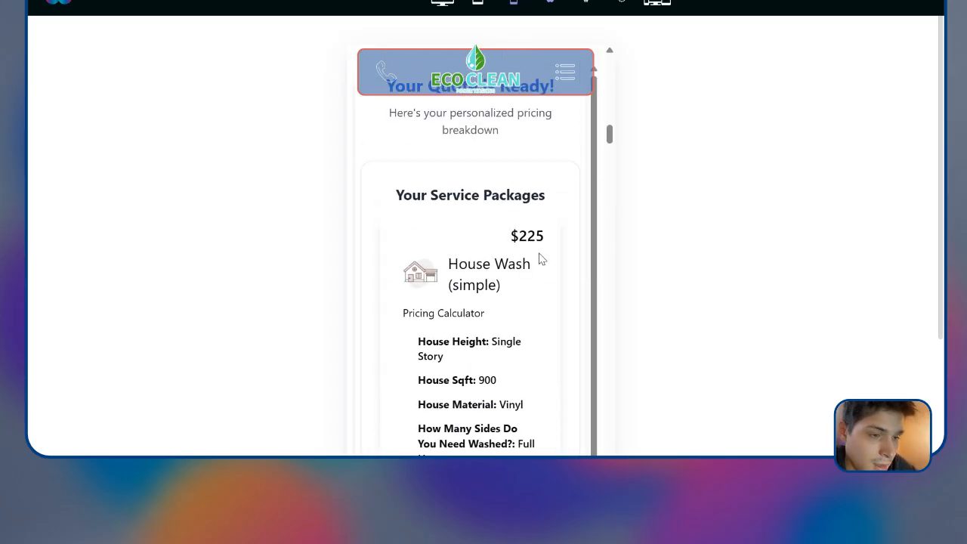
pyautogui.scroll(-2, 544, 257)
pyautogui.scroll(2, 534, 266)
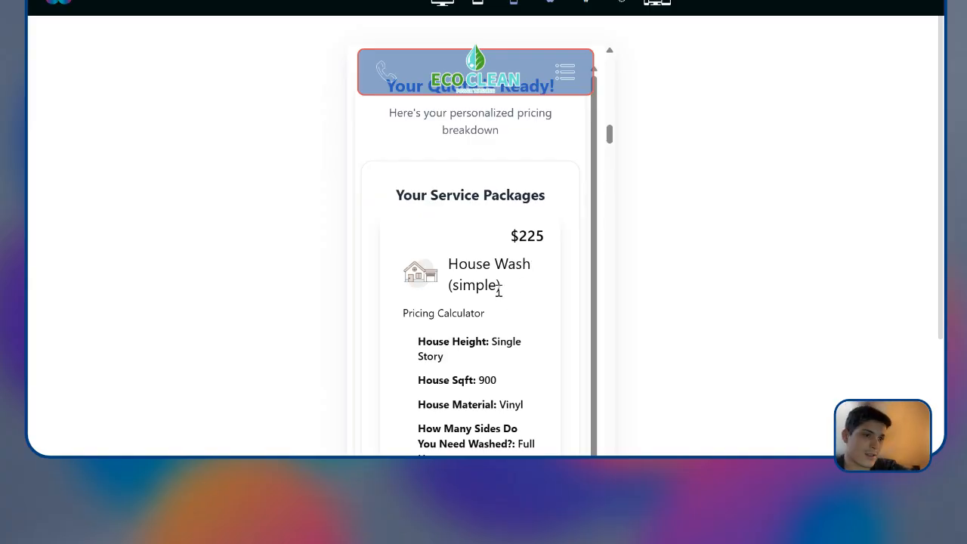
pyautogui.scroll(-2, 536, 353)
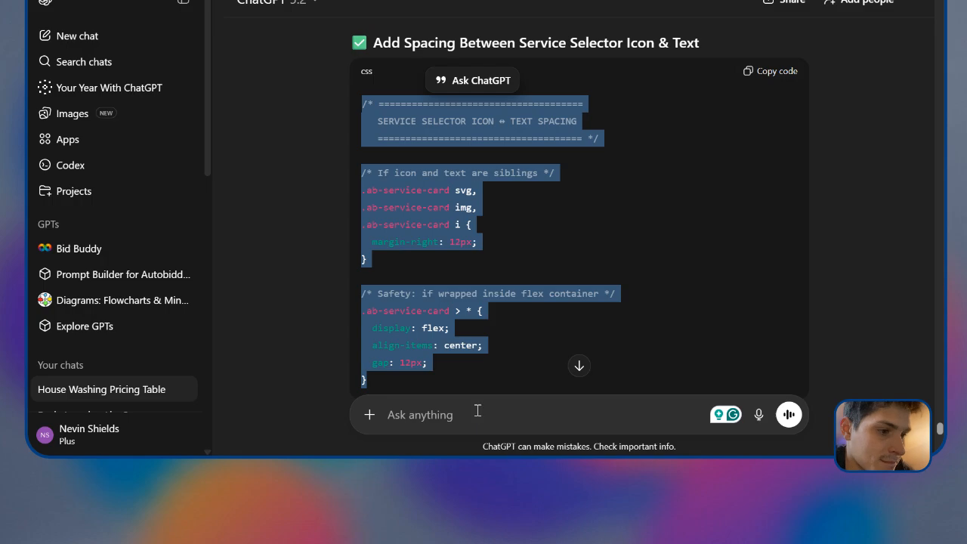
# Step: Switch to ChatGPT and ask it to make the pricing card design match the rest of the site with blue and red colors
pyautogui.click(477, 410)
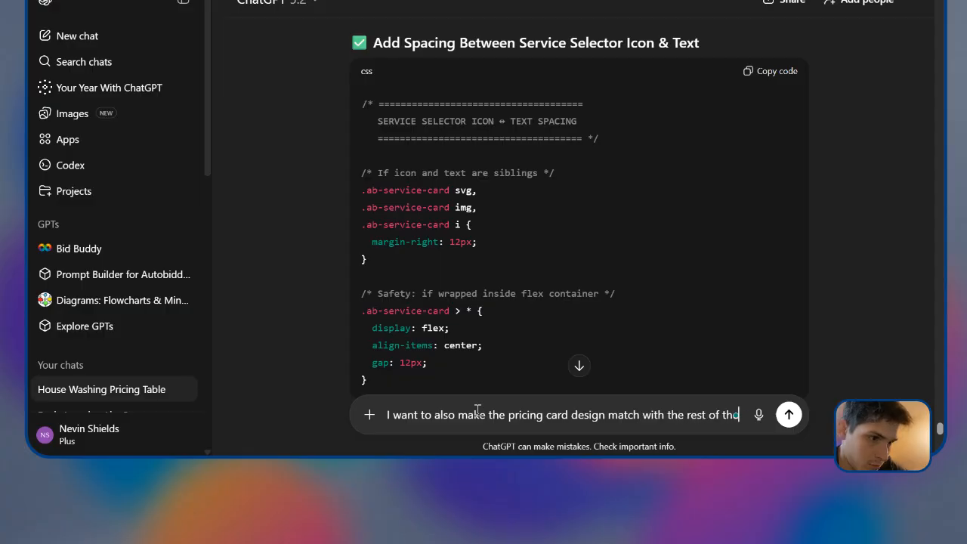
pyautogui.write('site ')
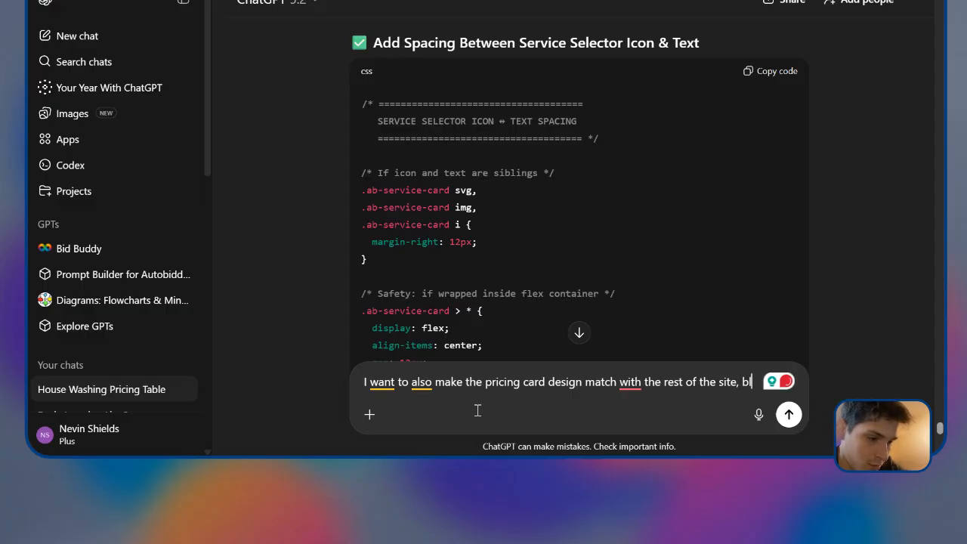
pyautogui.write(', blue and')
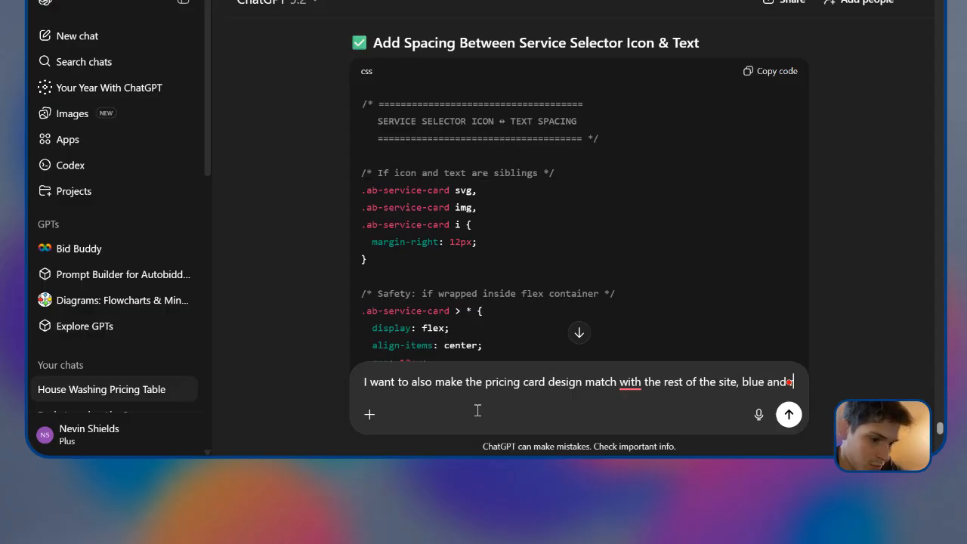
pyautogui.write(' red colors')
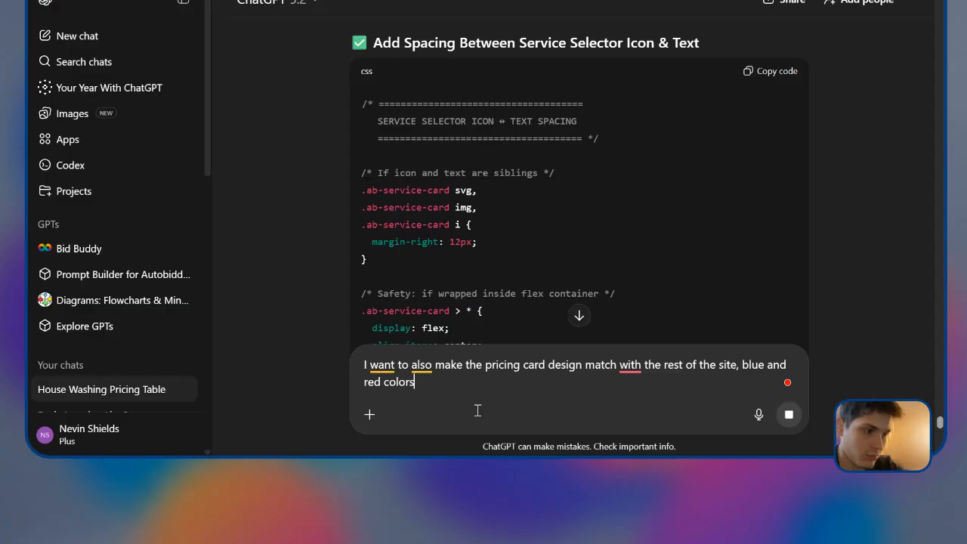
pyautogui.press('Return')
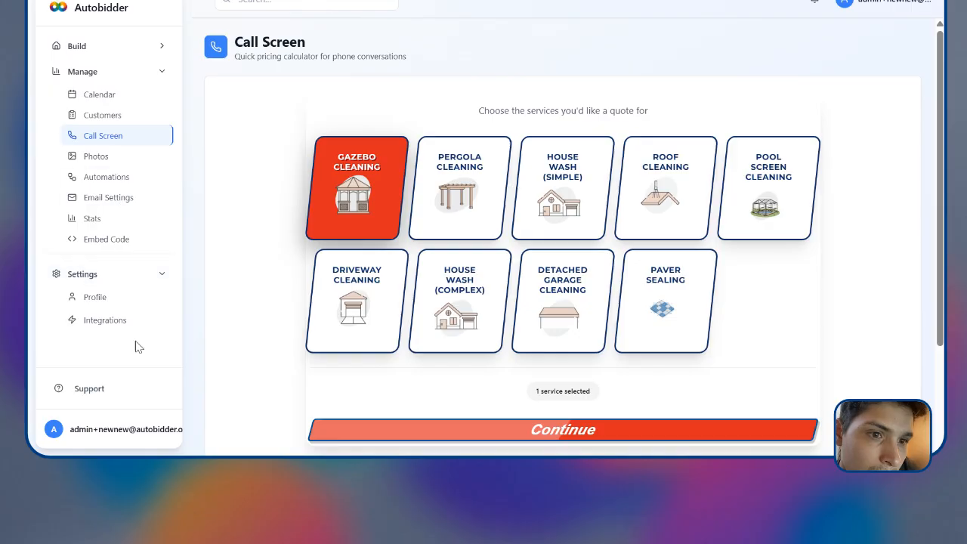
# Step: Switch to Autobidder, open the Custom CSS section of the calculator's design settings, and enlarge the code editor vertically
pyautogui.click(117, 48)
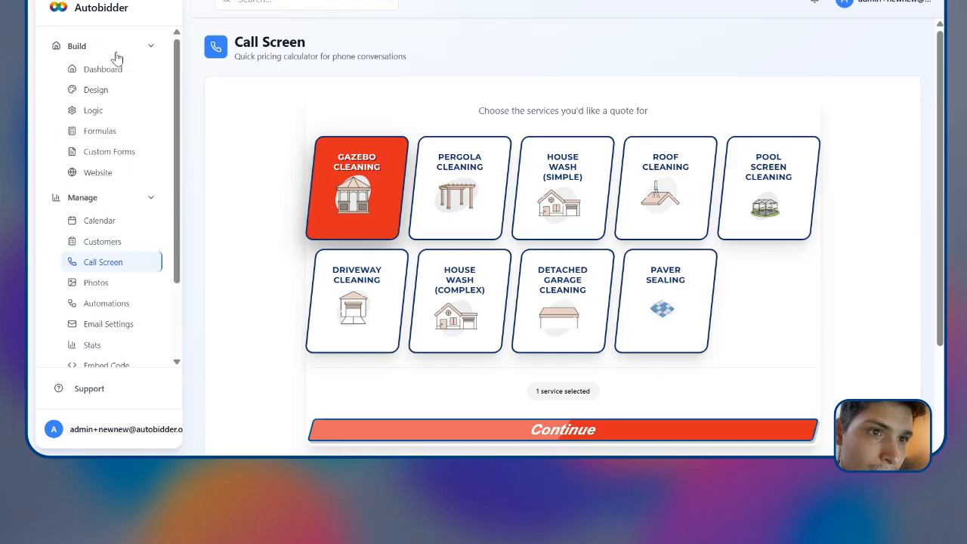
pyautogui.click(96, 90)
pyautogui.scroll(-3, 356, 389)
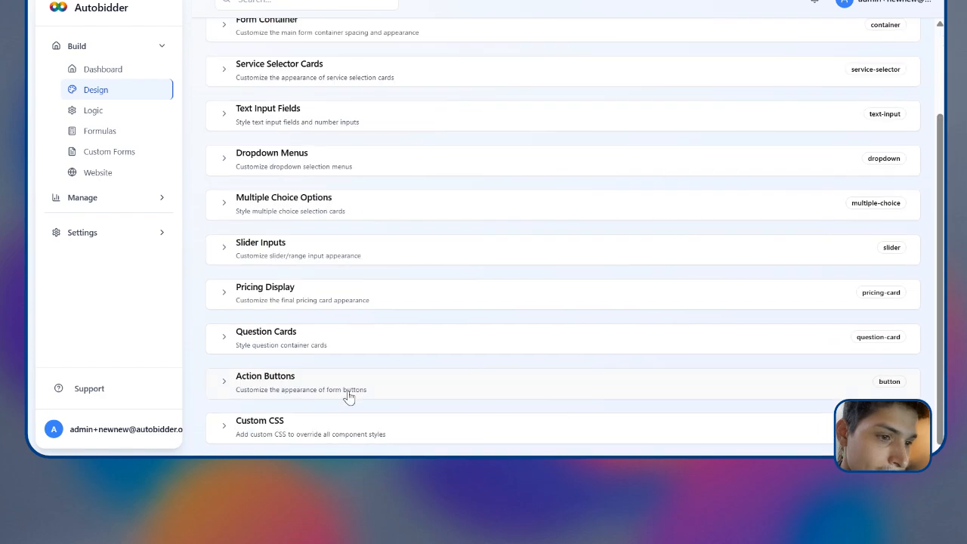
pyautogui.scroll(-5, 418, 318)
pyautogui.scroll(-15, 418, 317)
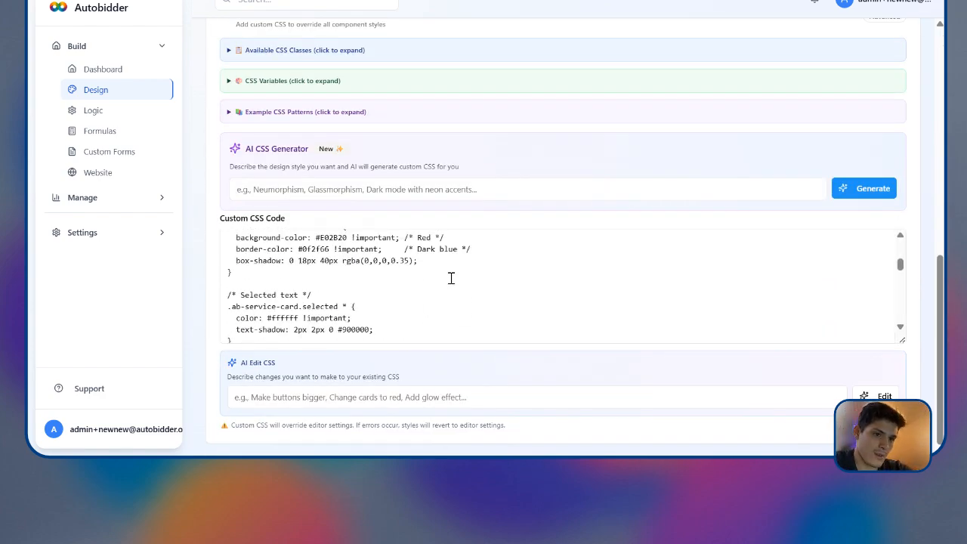
pyautogui.scroll(-10, 584, 281)
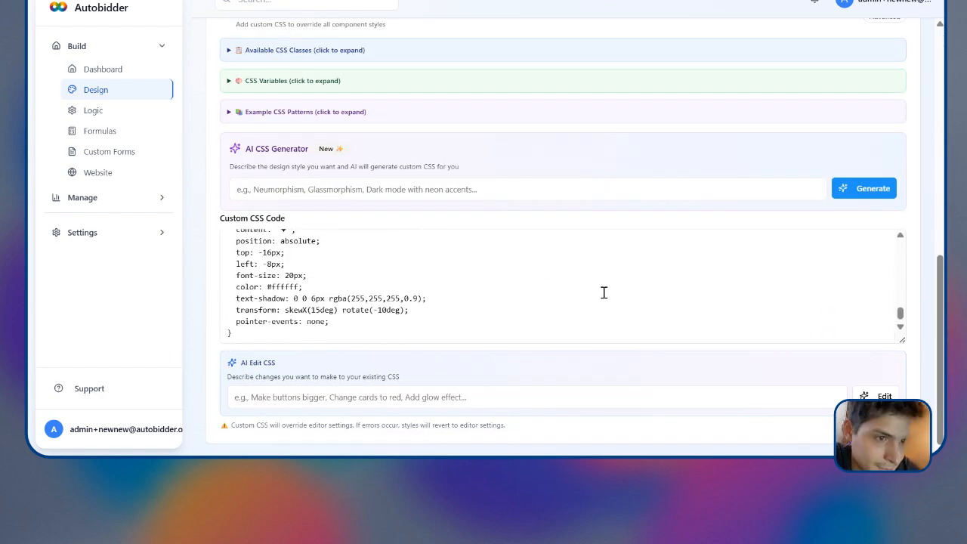
pyautogui.moveTo(901, 339); pyautogui.dragTo(900, 491)
pyautogui.scroll(-3, 760, 242)
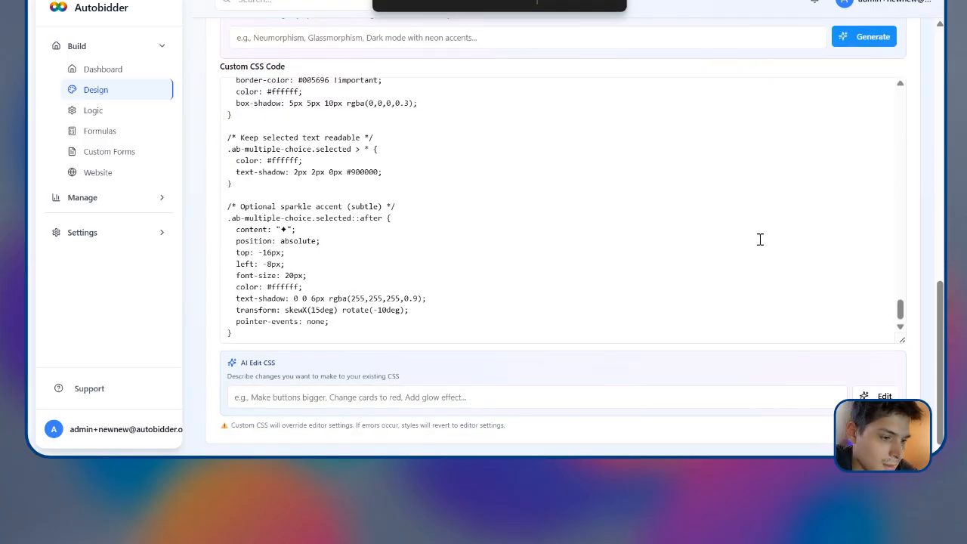
# Step: Search the design page for "pricing" to check for existing pricing card styles in the custom CSS
pyautogui.write('pricing')
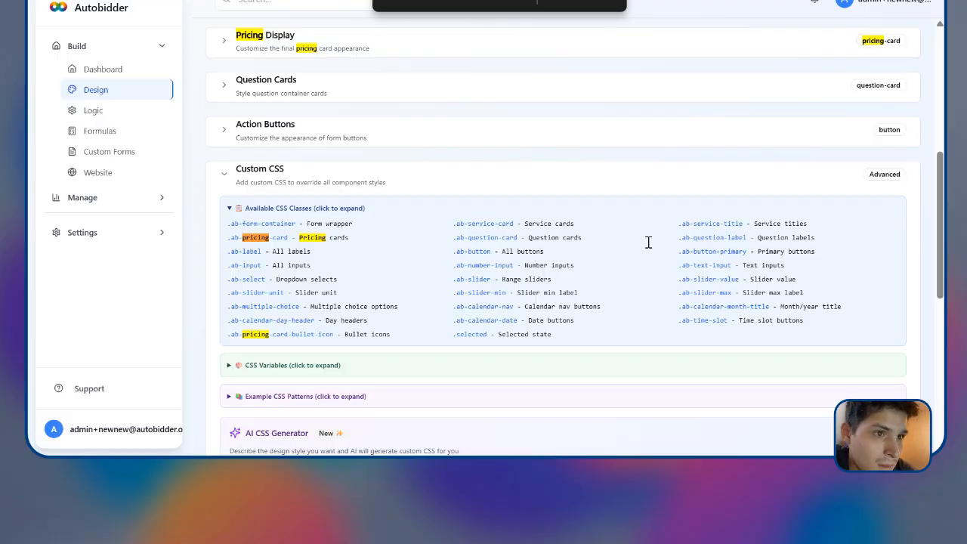
pyautogui.scroll(-6, 380, 284)
pyautogui.scroll(20, 407, 199)
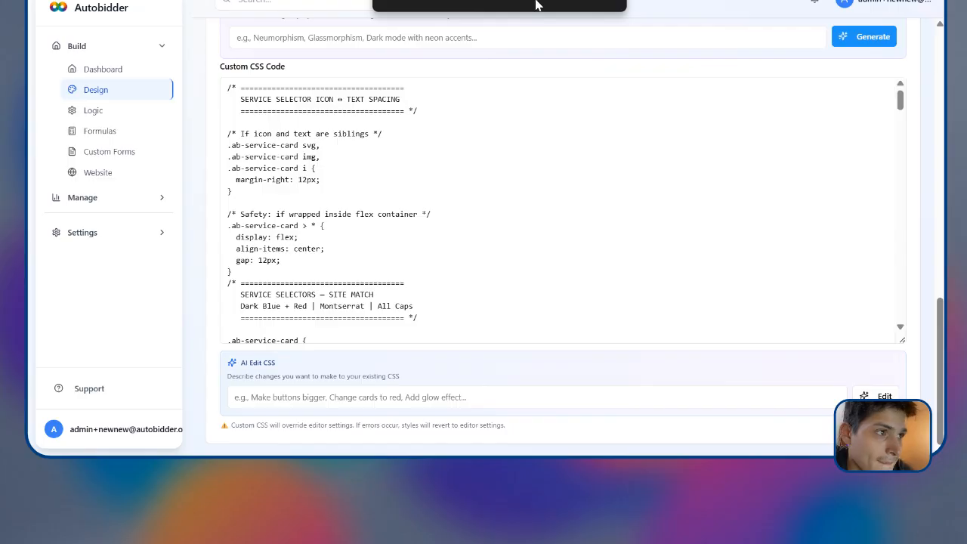
# Step: Switch to ChatGPT, look through the generated pricing card CSS, and copy the whole snippet
pyautogui.hotkey('alt', 'Tab')
pyautogui.scroll(-5, 592, 273)
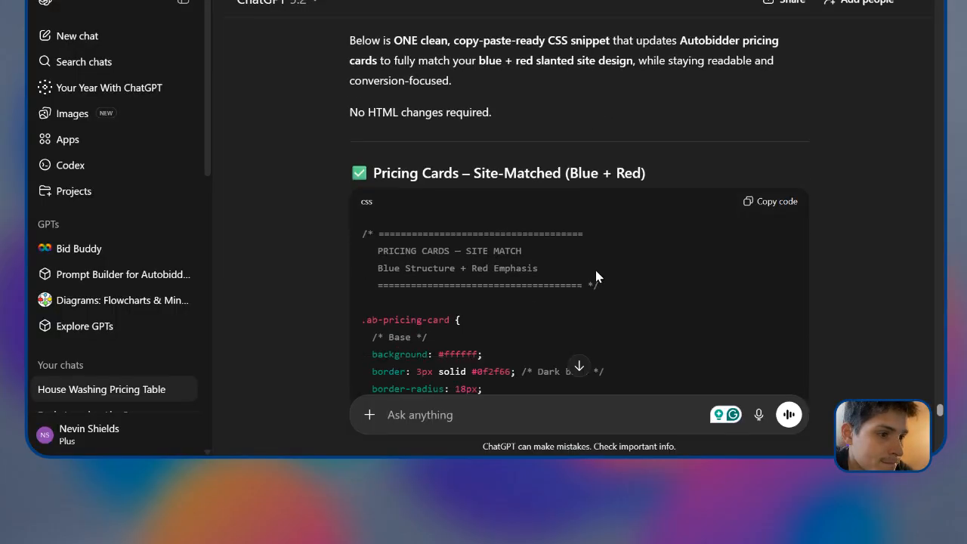
pyautogui.scroll(-15, 605, 261)
pyautogui.scroll(10, 611, 253)
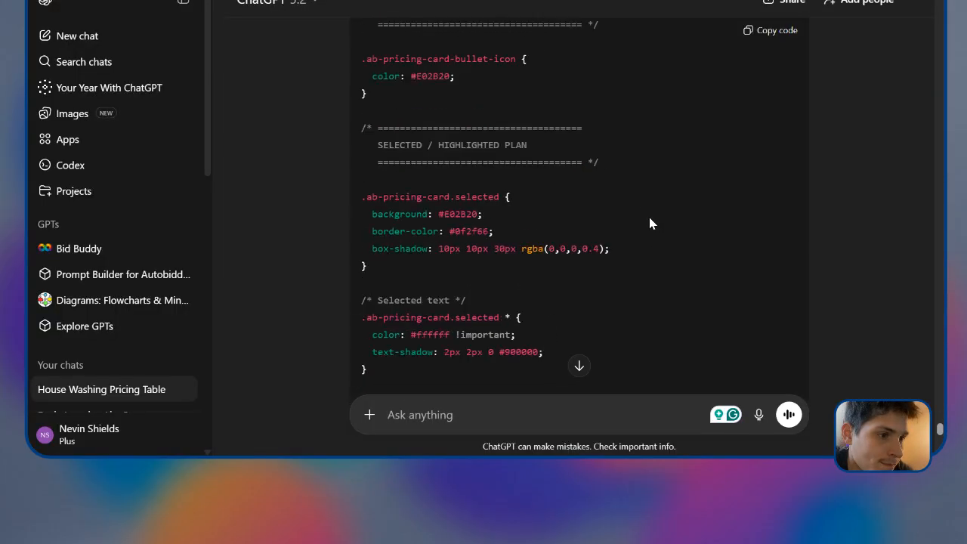
pyautogui.scroll(-2, 736, 166)
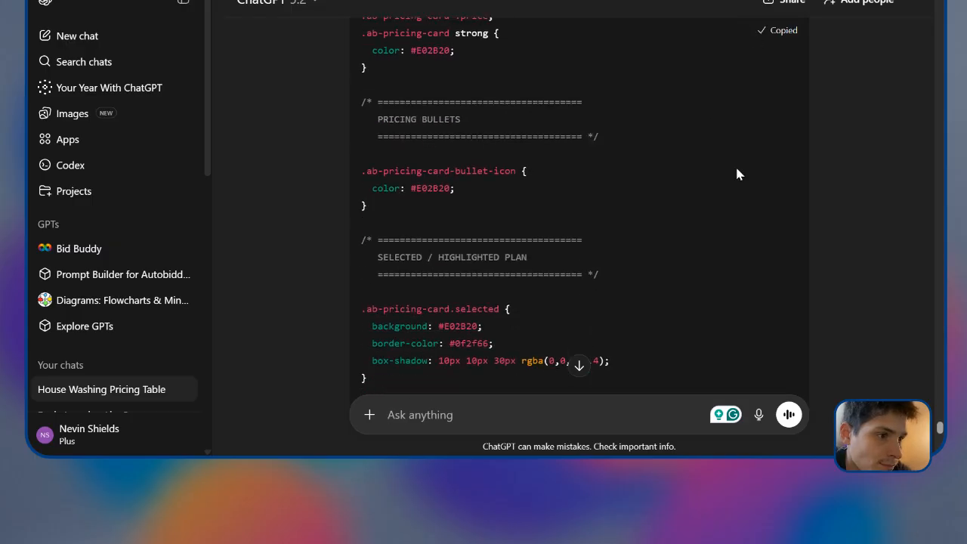
# Step: Return to Autobidder and paste the pricing card CSS at the very start of the custom CSS code
pyautogui.hotkey('alt', 'Tab')
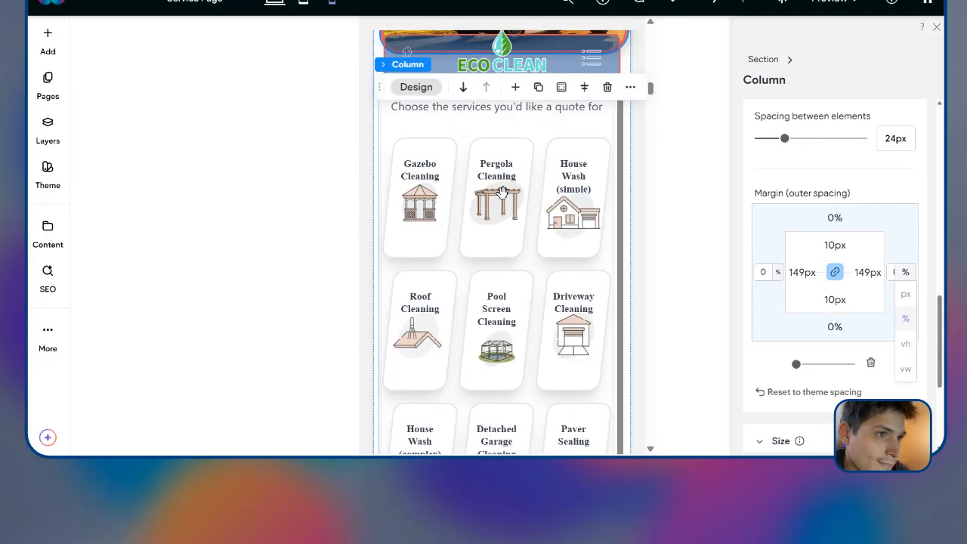
pyautogui.hotkey('alt', 'Tab')
pyautogui.scroll(4, 385, 198)
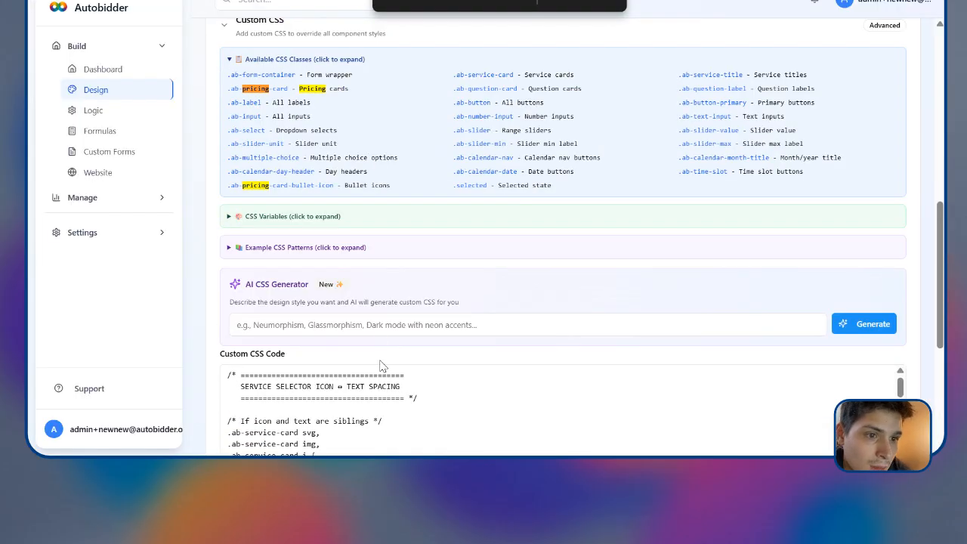
pyautogui.scroll(-2, 382, 363)
pyautogui.click(284, 227)
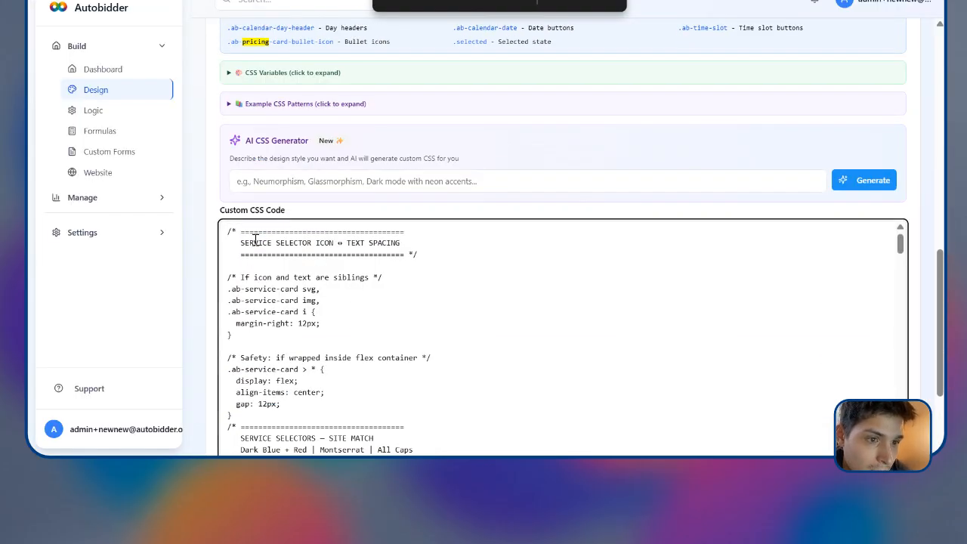
# Step: Examine the custom CSS code, checking the pasted pricing card rules and the service card styles below them
pyautogui.scroll(-5, 254, 241)
pyautogui.scroll(3, 355, 242)
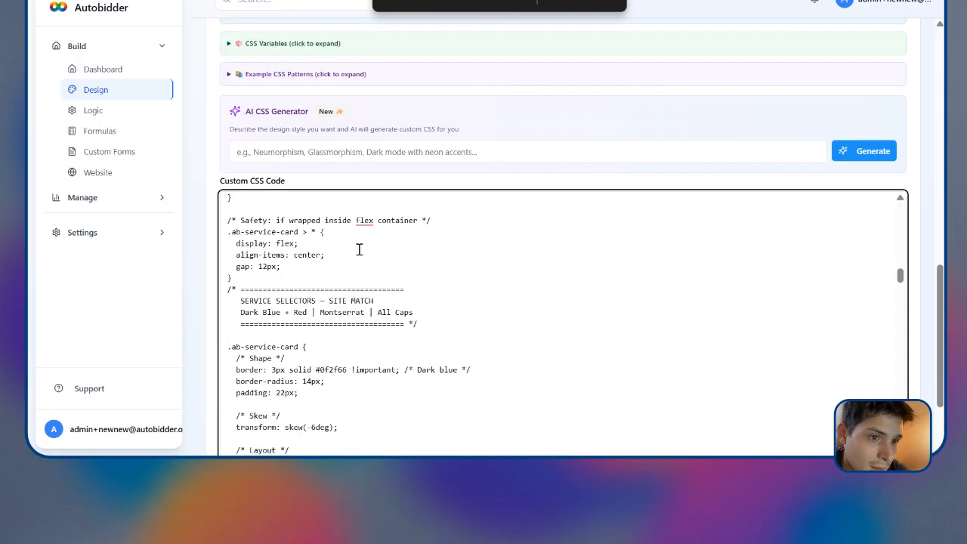
pyautogui.scroll(-8, 361, 247)
pyautogui.scroll(-4, 363, 247)
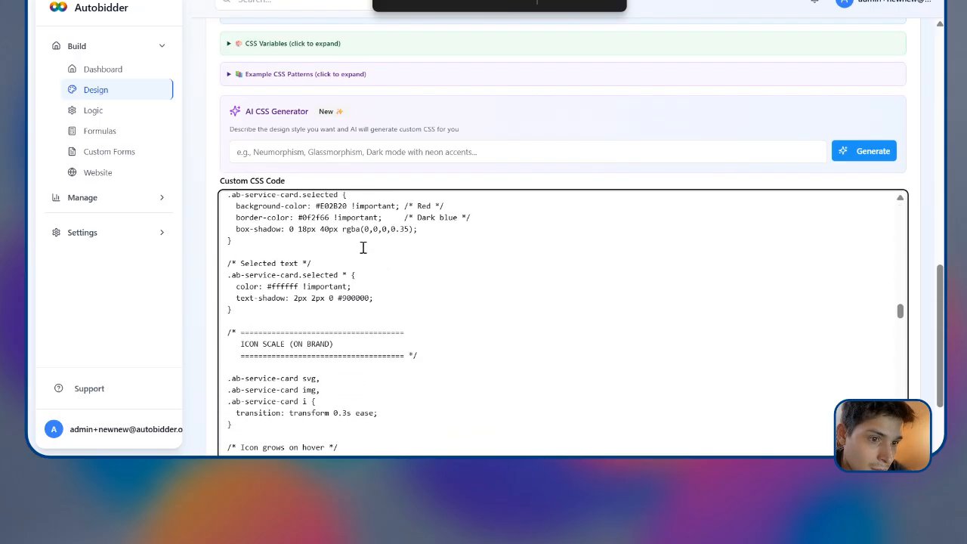
pyautogui.scroll(10, 363, 247)
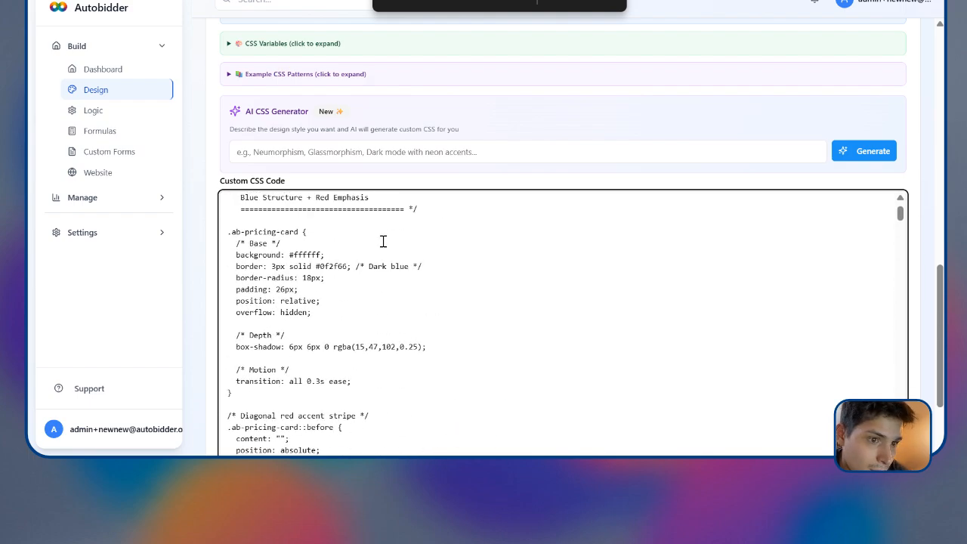
pyautogui.scroll(3, 387, 245)
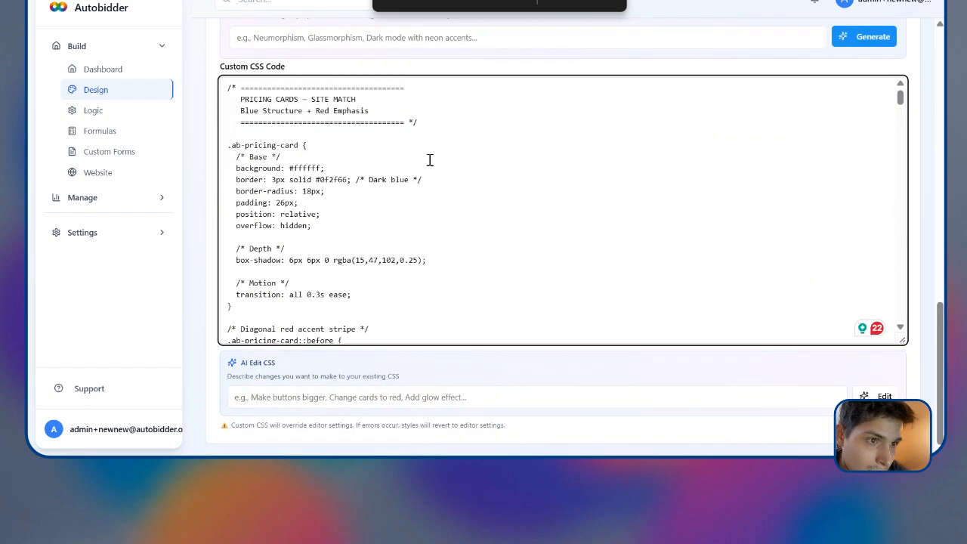
pyautogui.scroll(-5, 430, 159)
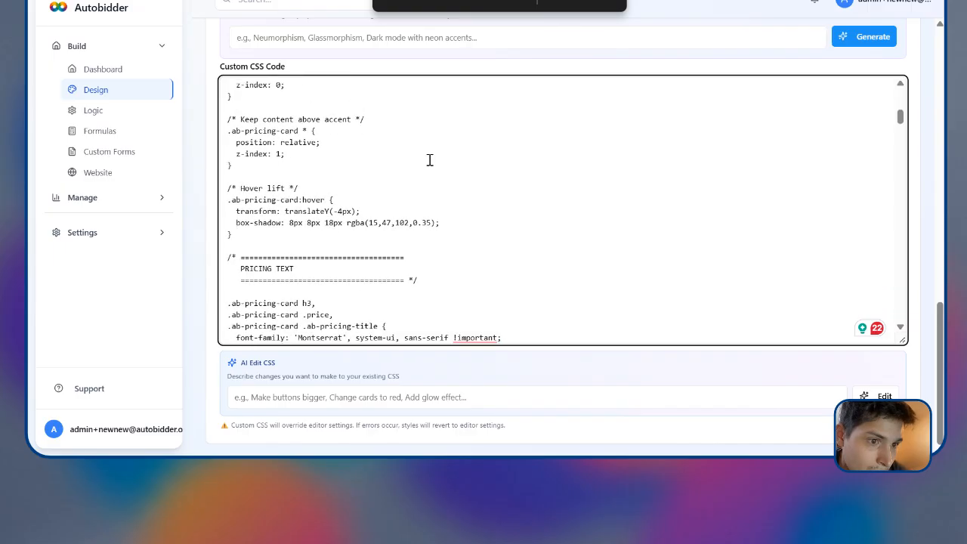
pyautogui.scroll(5, 430, 160)
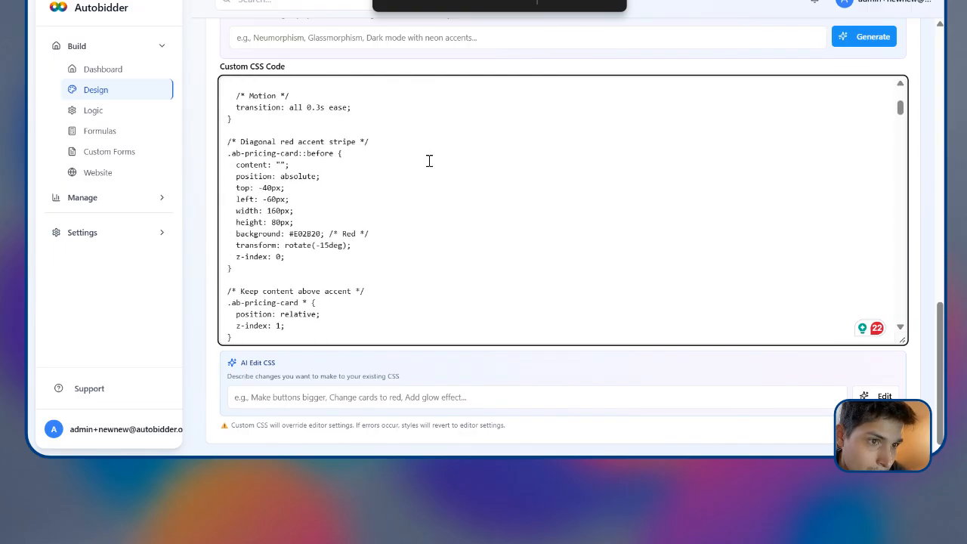
# Step: Check the rest of the pricing card rules in the custom CSS and save the design changes
pyautogui.scroll(1, 429, 160)
pyautogui.scroll(-3, 429, 159)
pyautogui.scroll(-2, 429, 160)
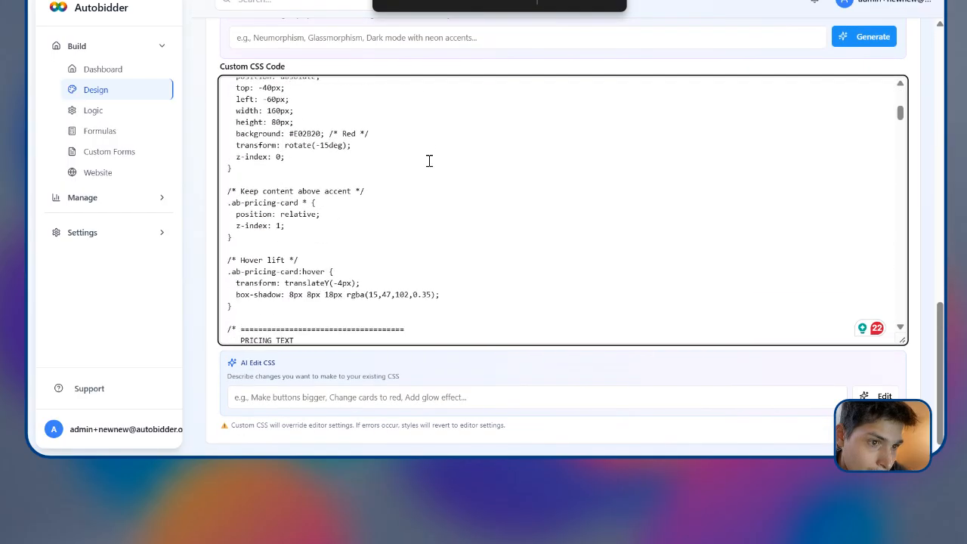
pyautogui.scroll(-1, 429, 161)
pyautogui.scroll(-10, 429, 160)
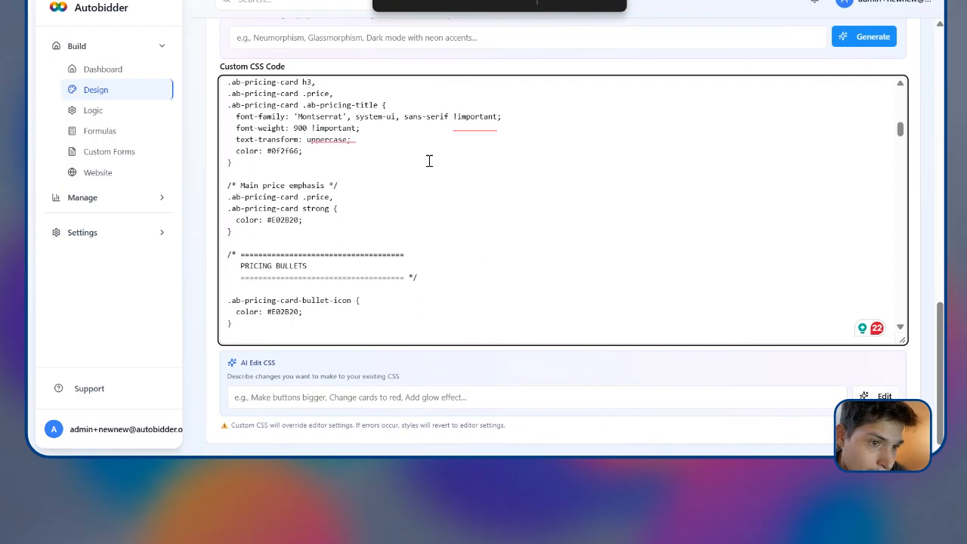
pyautogui.scroll(-3, 430, 160)
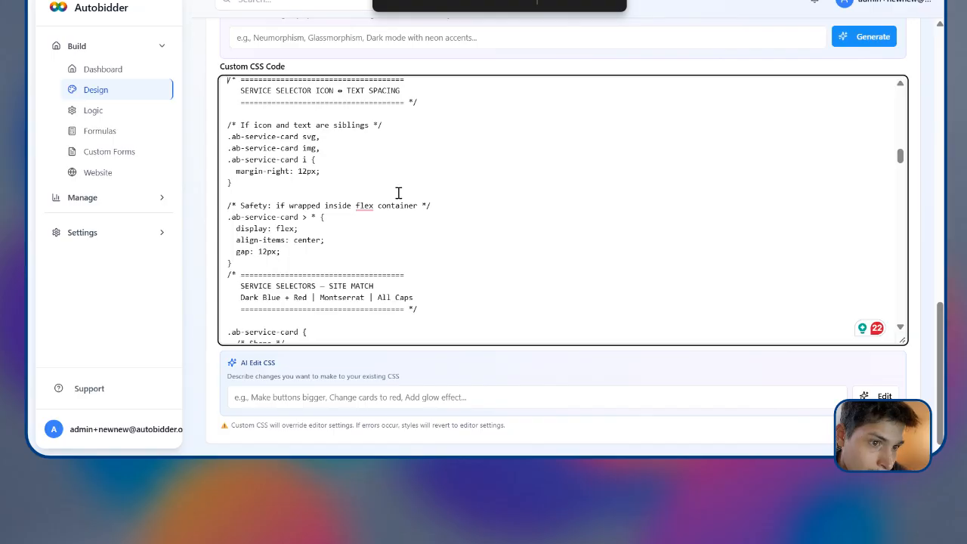
pyautogui.scroll(1, 405, 202)
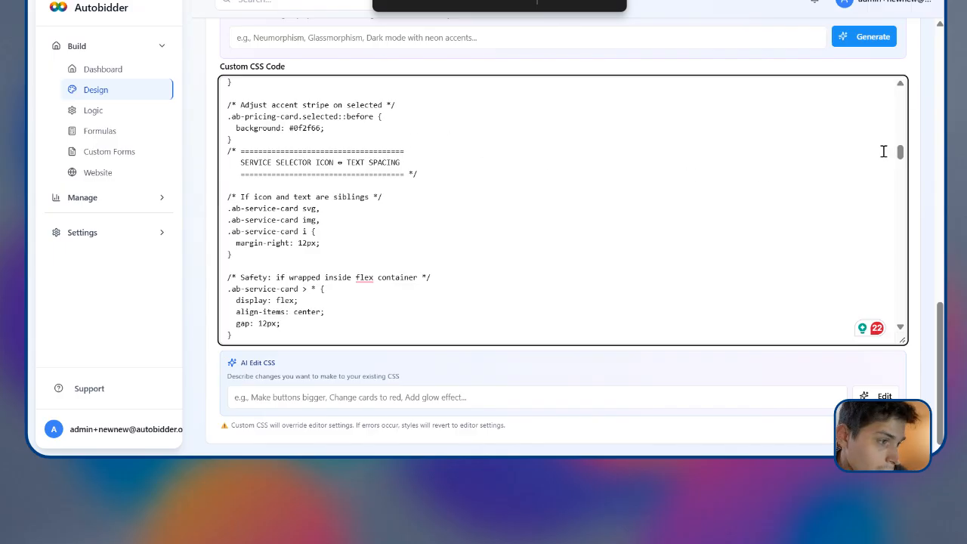
pyautogui.scroll(15, 883, 151)
pyautogui.click(883, 51)
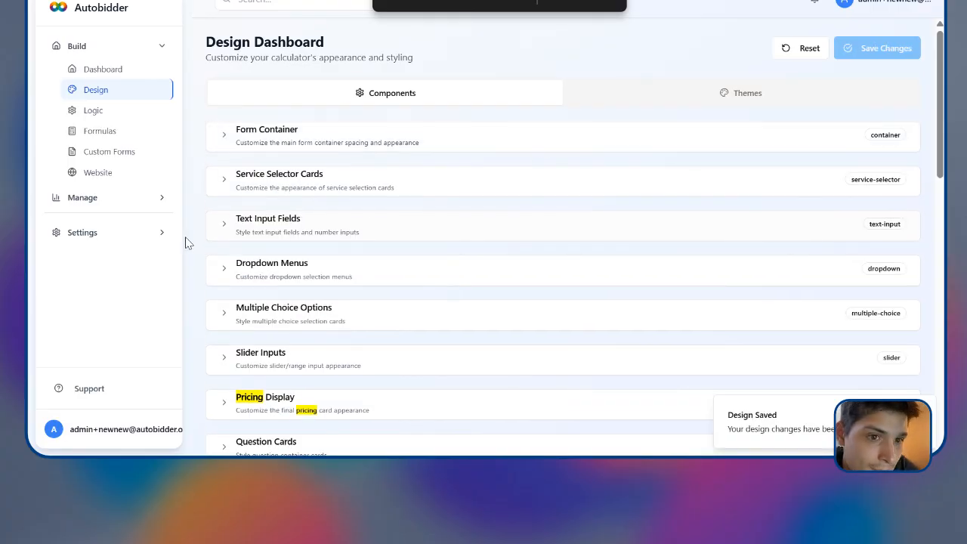
# Step: Open the Call Screen and start a test quote with the Gazebo Cleaning service selected
pyautogui.click(155, 234)
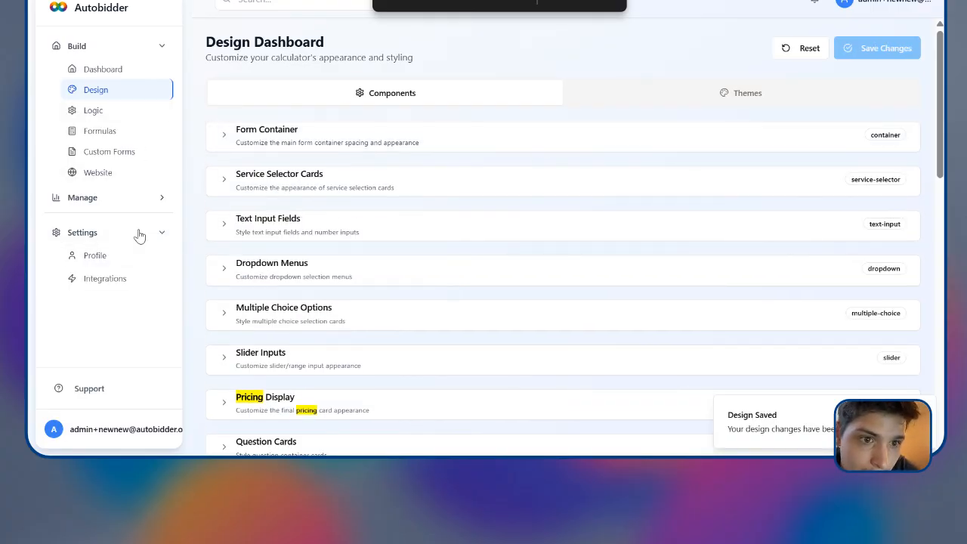
pyautogui.click(136, 201)
pyautogui.click(129, 263)
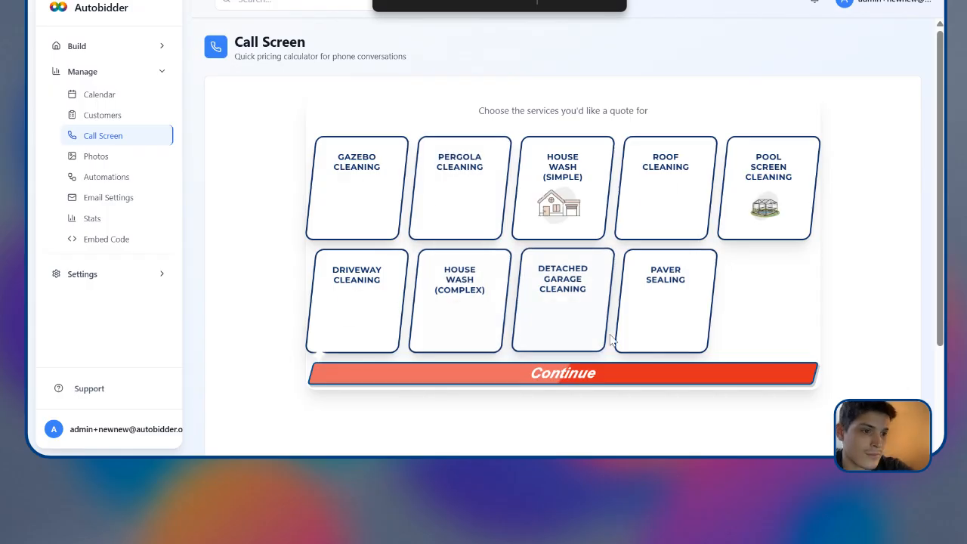
pyautogui.click(387, 215)
pyautogui.scroll(-3, 423, 303)
pyautogui.scroll(3, 460, 361)
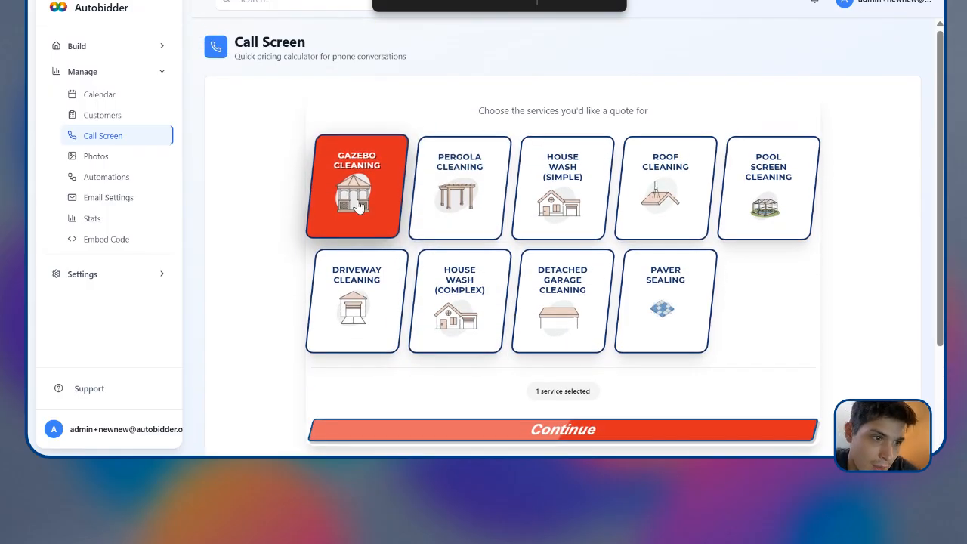
pyautogui.click(423, 430)
# Step: Answer the gazebo cleaning questions and continue with Skip Lead (Pricing Only) to reach the pricing page
pyautogui.click(379, 288)
pyautogui.scroll(-2, 413, 306)
pyautogui.scroll(-1, 413, 306)
pyautogui.click(382, 259)
pyautogui.click(377, 345)
pyautogui.scroll(-2, 393, 317)
pyautogui.click(410, 280)
pyautogui.scroll(-2, 408, 287)
pyautogui.click(403, 291)
pyautogui.click(446, 408)
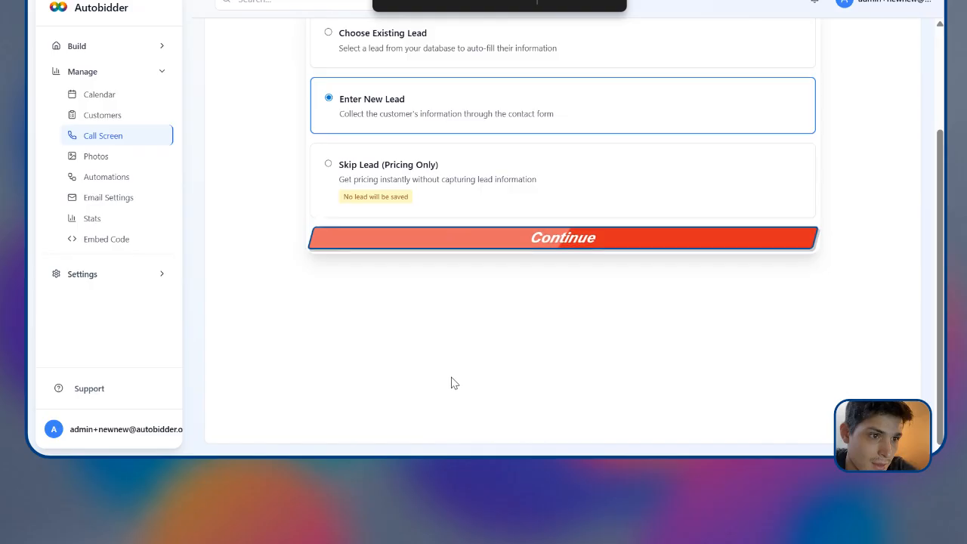
pyautogui.click(430, 183)
pyautogui.click(433, 231)
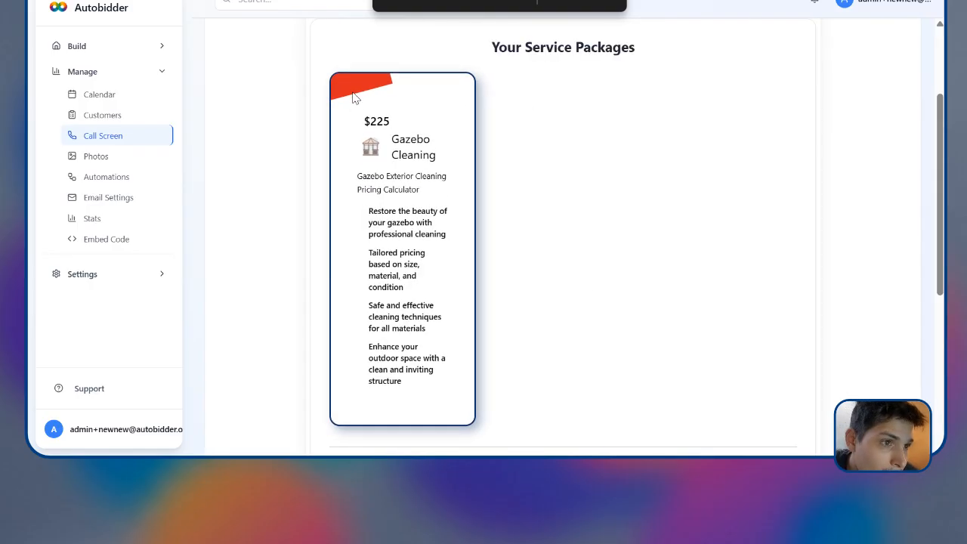
# Step: Examine the restyled Gazebo Cleaning pricing card and the pricing breakdown below it
pyautogui.moveTo(444, 404); pyautogui.dragTo(473, 233)
pyautogui.click(472, 233)
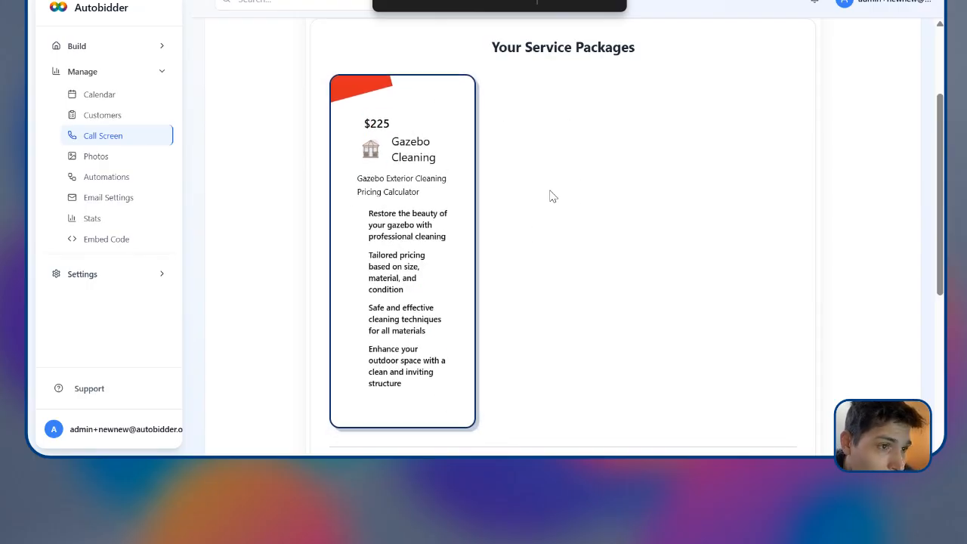
pyautogui.scroll(-3, 391, 303)
pyautogui.scroll(1, 529, 223)
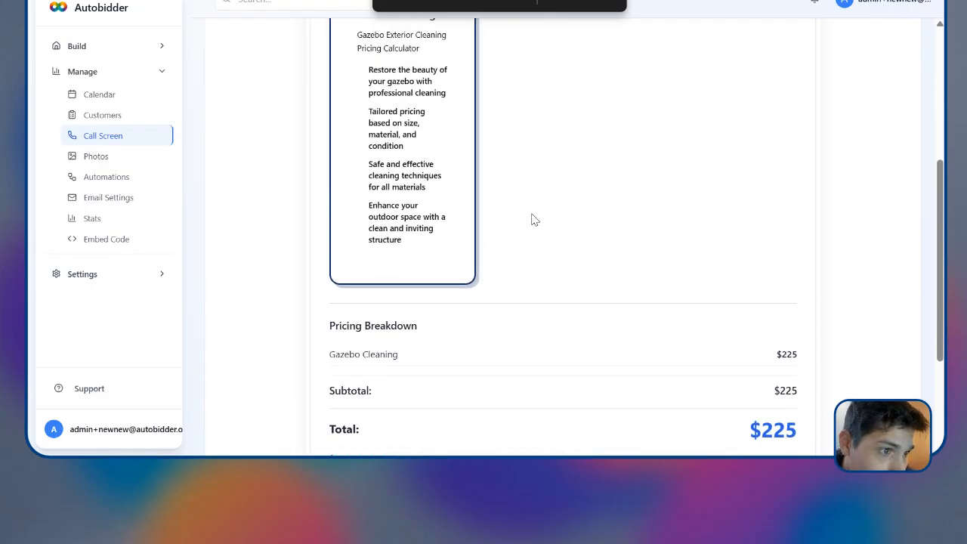
pyautogui.scroll(2, 438, 229)
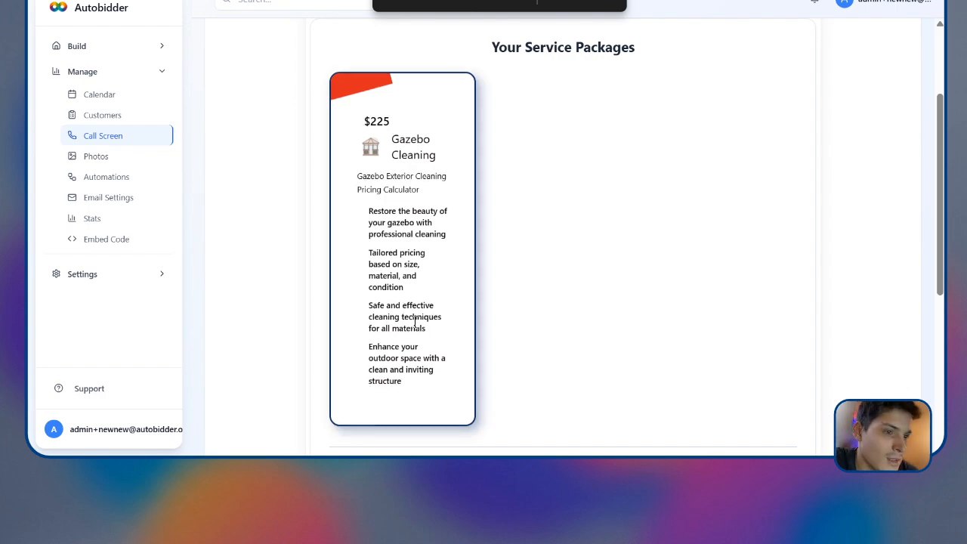
pyautogui.scroll(-1, 483, 355)
pyautogui.scroll(-3, 487, 302)
pyautogui.scroll(3, 492, 204)
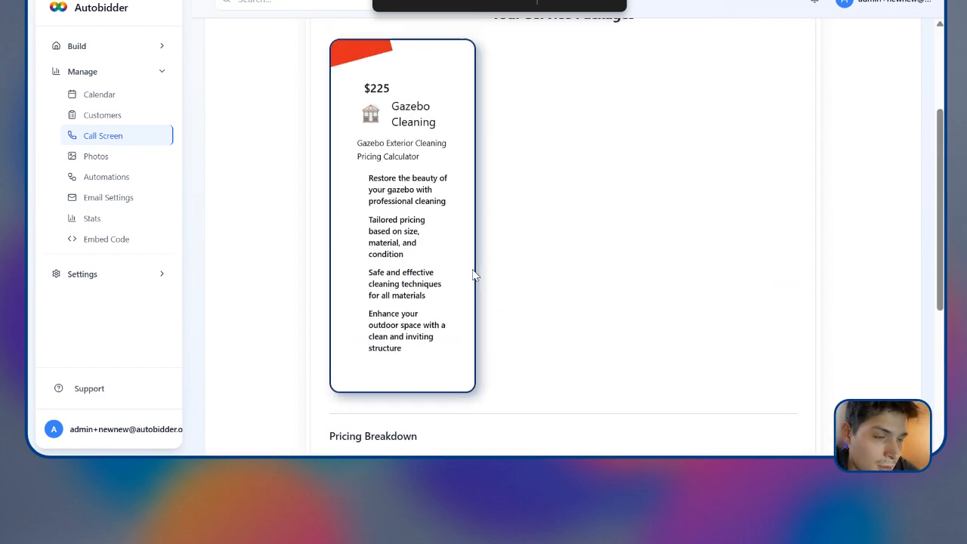
pyautogui.scroll(1, 473, 264)
pyautogui.scroll(-1, 476, 231)
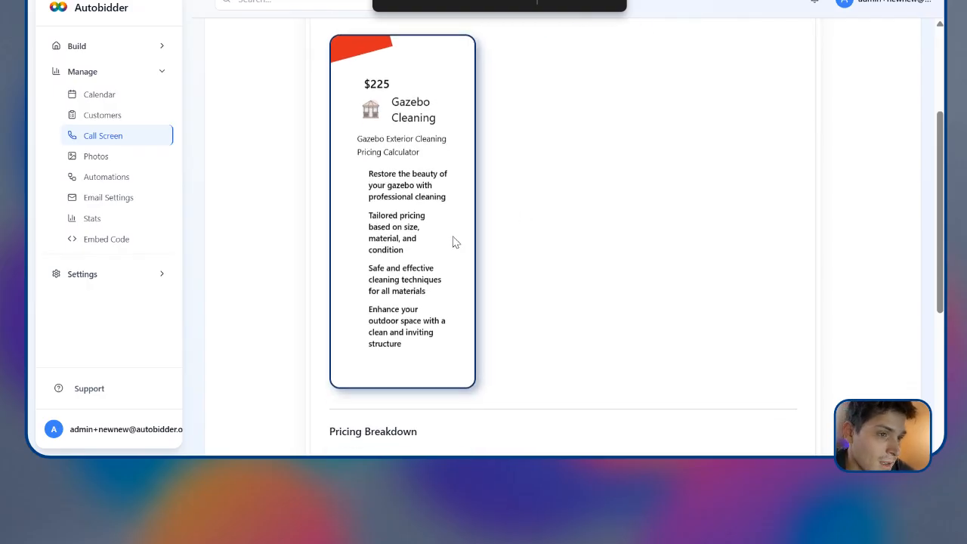
# Step: Switch to ChatGPT, look up the bullet icon color #E02B20 on Google, and return to the generated pricing bullet CSS
pyautogui.click(130, 274)
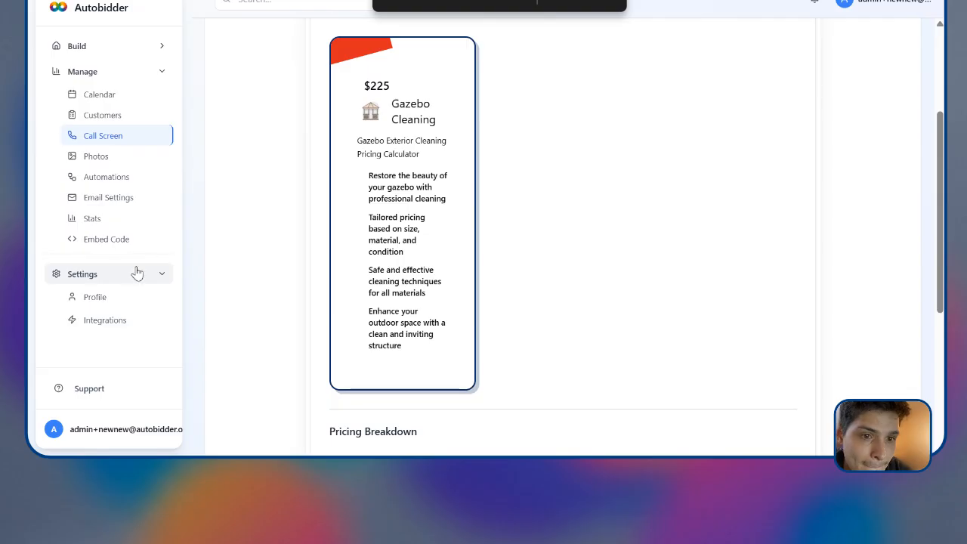
pyautogui.click(438, 0)
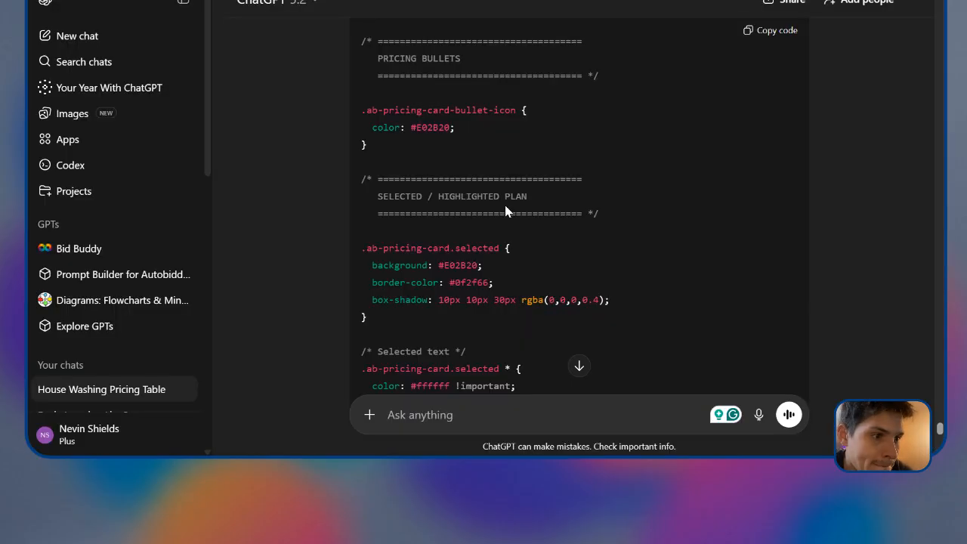
pyautogui.doubleClick(436, 130)
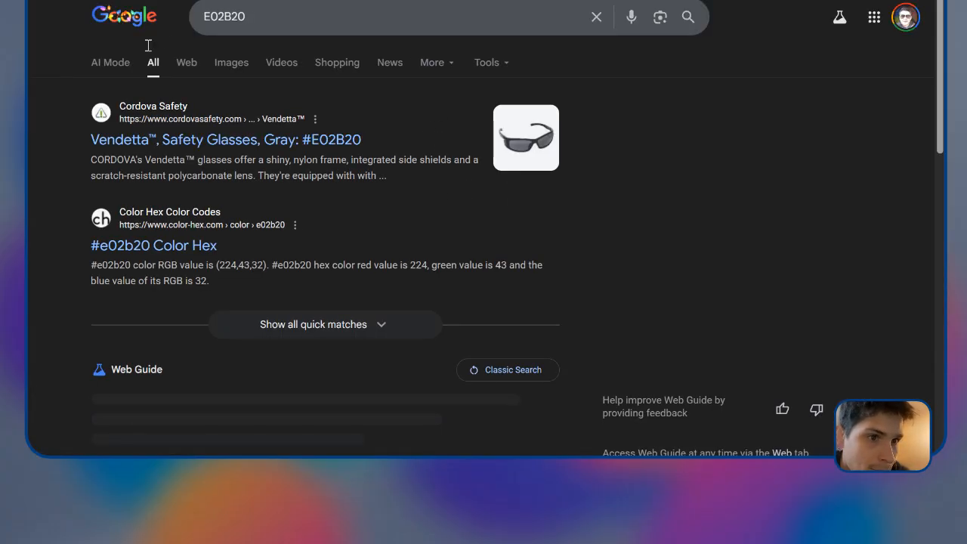
pyautogui.click(205, 16)
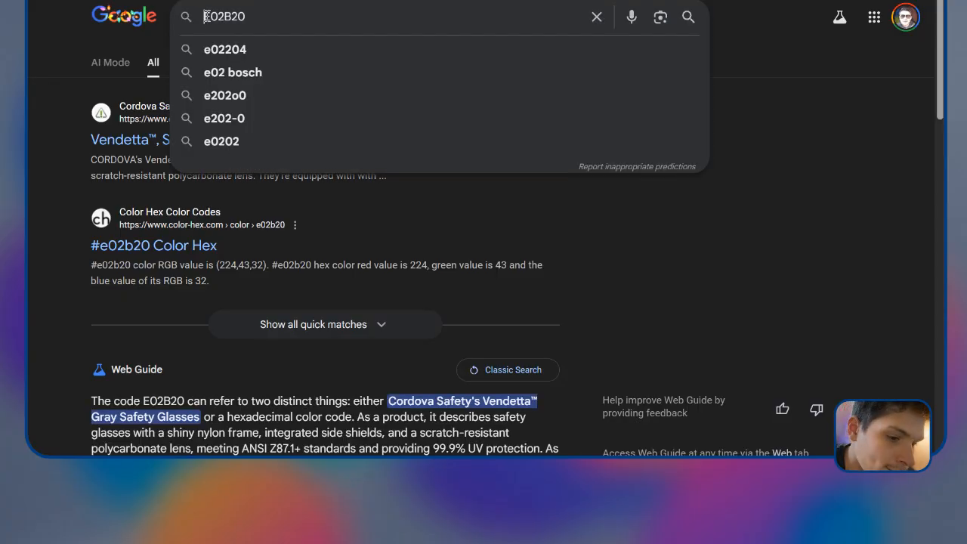
pyautogui.write('#')
pyautogui.press('Return')
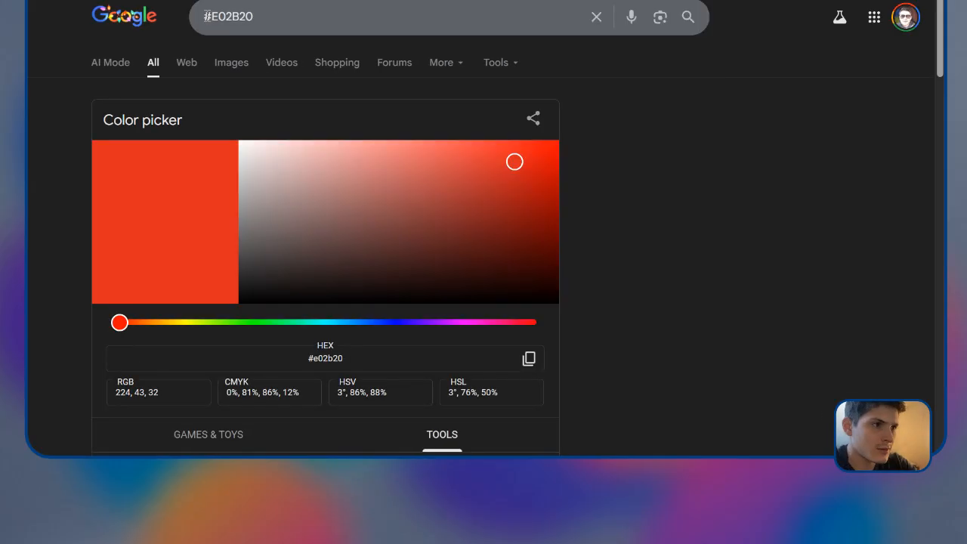
pyautogui.hotkey('alt', 'Tab')
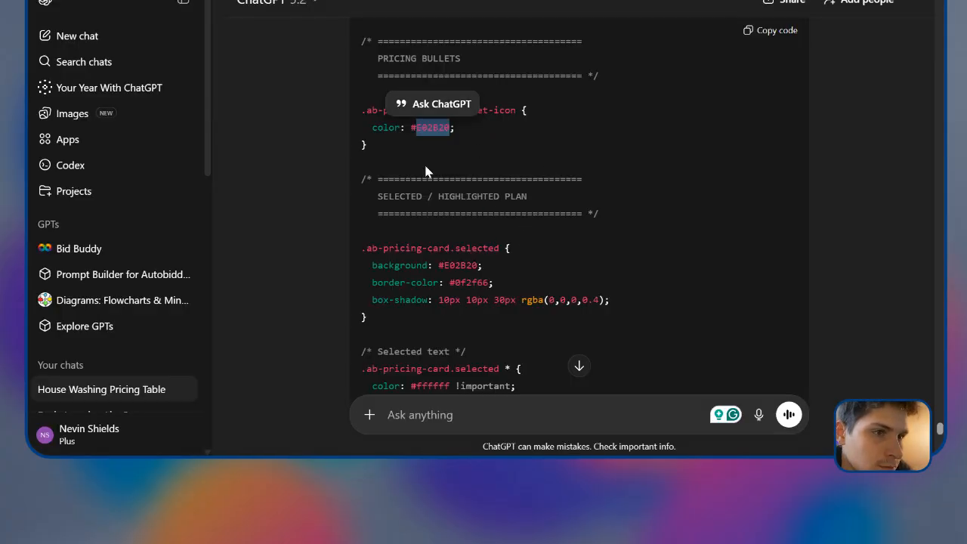
pyautogui.click(663, 195)
pyautogui.scroll(1, 566, 144)
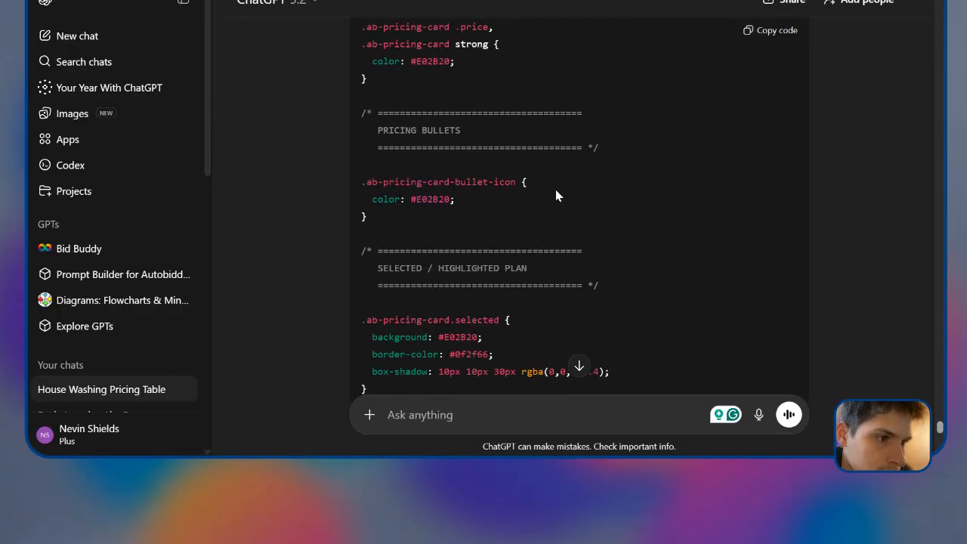
# Step: Return to Autobidder, open the Custom CSS section on the Design page, and review the available CSS classes
pyautogui.hotkey('alt', 'Tab')
pyautogui.scroll(1, 494, 225)
pyautogui.click(136, 50)
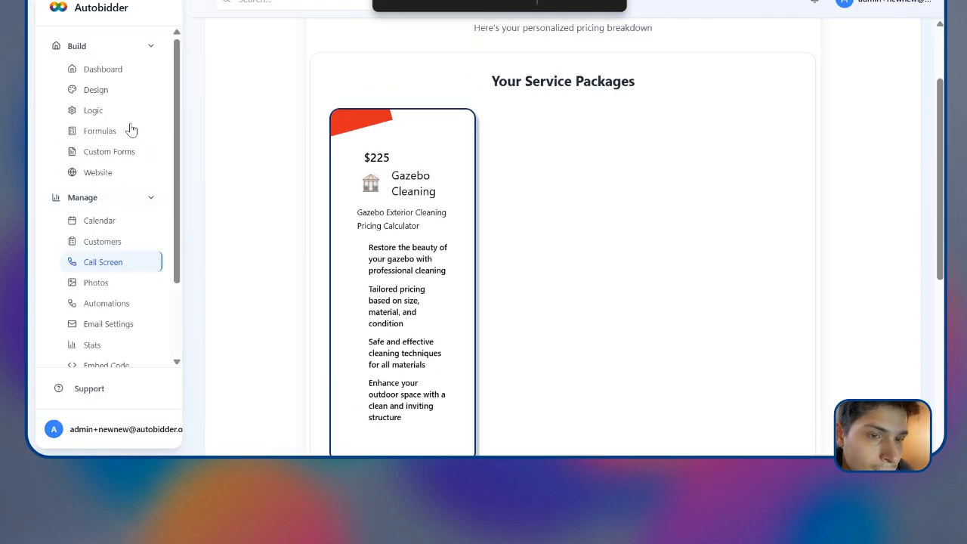
pyautogui.click(127, 92)
pyautogui.scroll(-2, 460, 309)
pyautogui.click(335, 430)
pyautogui.scroll(-3, 355, 340)
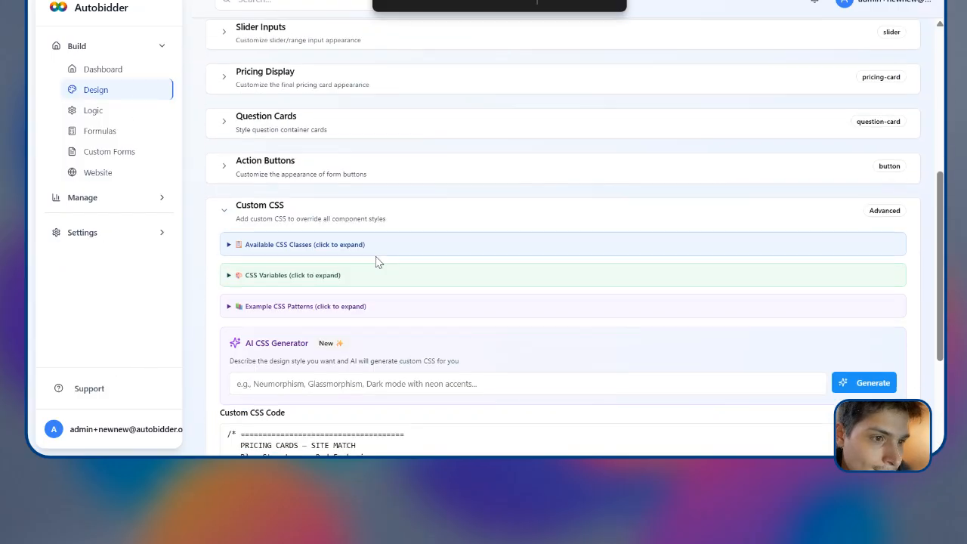
pyautogui.click(358, 245)
pyautogui.scroll(-2, 756, 270)
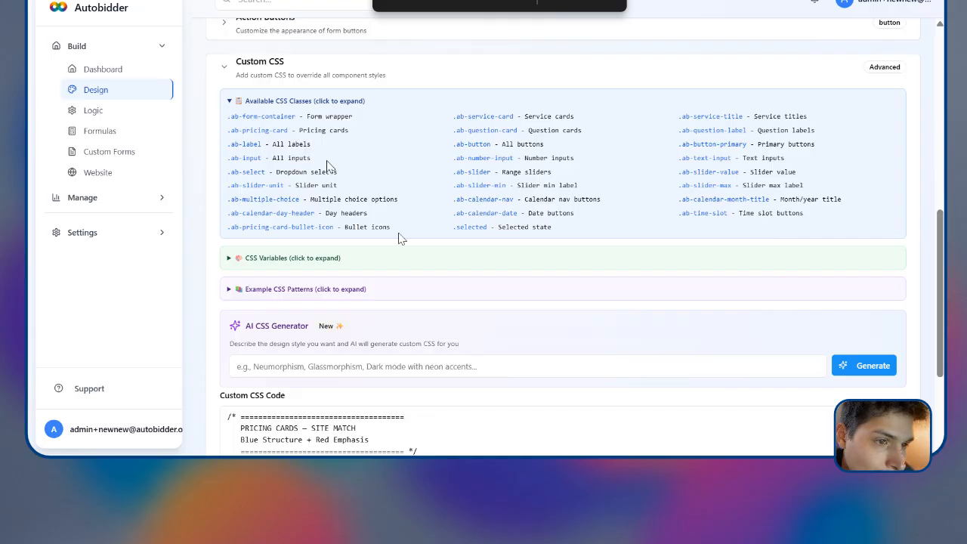
pyautogui.scroll(-3, 393, 242)
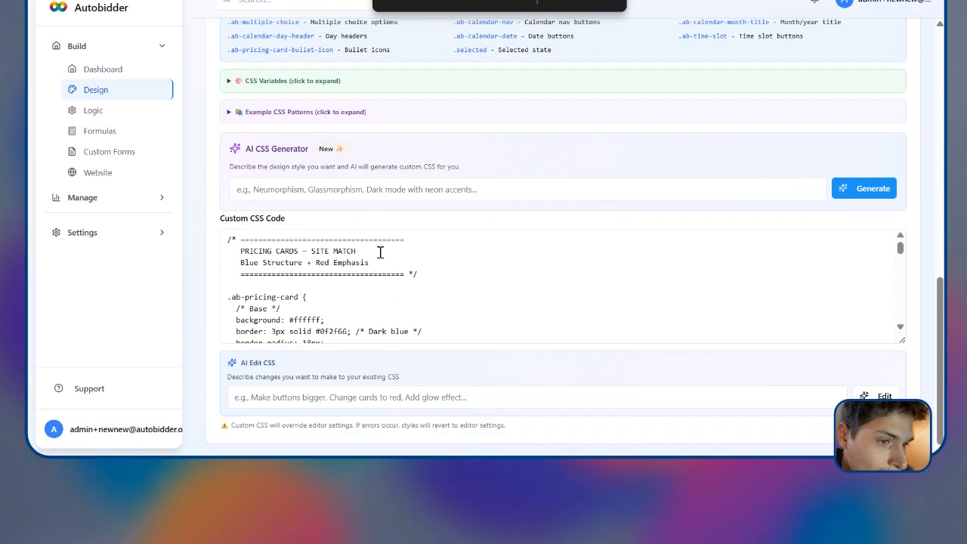
# Step: Search the page for "bulle" to locate the pricing bullet rule in the custom CSS code
pyautogui.scroll(-3, 398, 306)
pyautogui.click(392, 281)
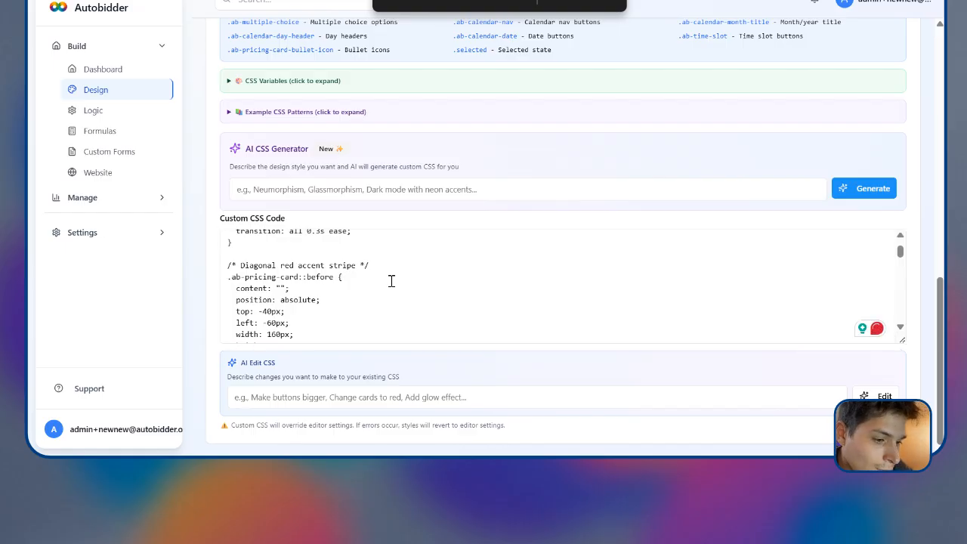
pyautogui.write('bulle')
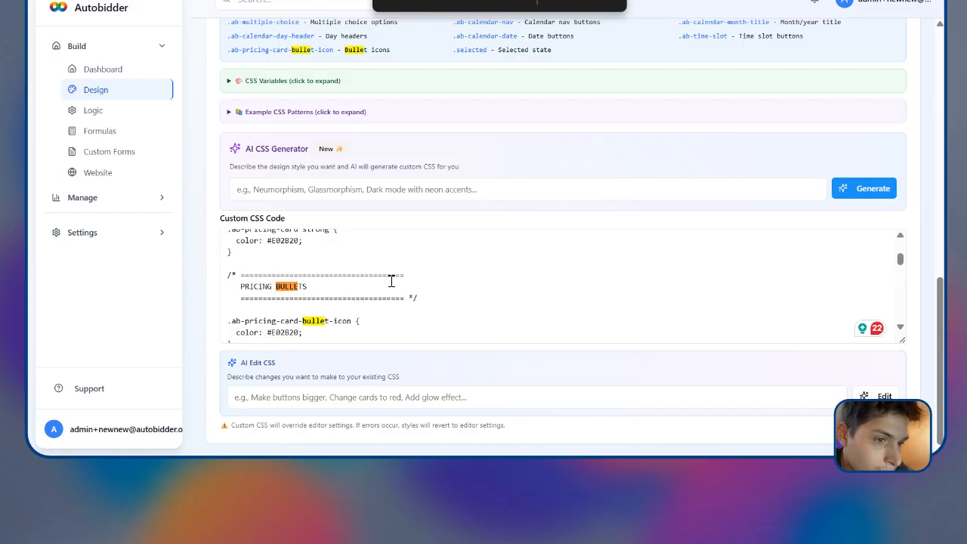
# Step: Append "!impoertant" to the #E02B20 color in the .ab-pricing-card-bullet-icon rule and save the design changes
pyautogui.scroll(-2, 392, 281)
pyautogui.click(299, 263)
pyautogui.write('!impoert')
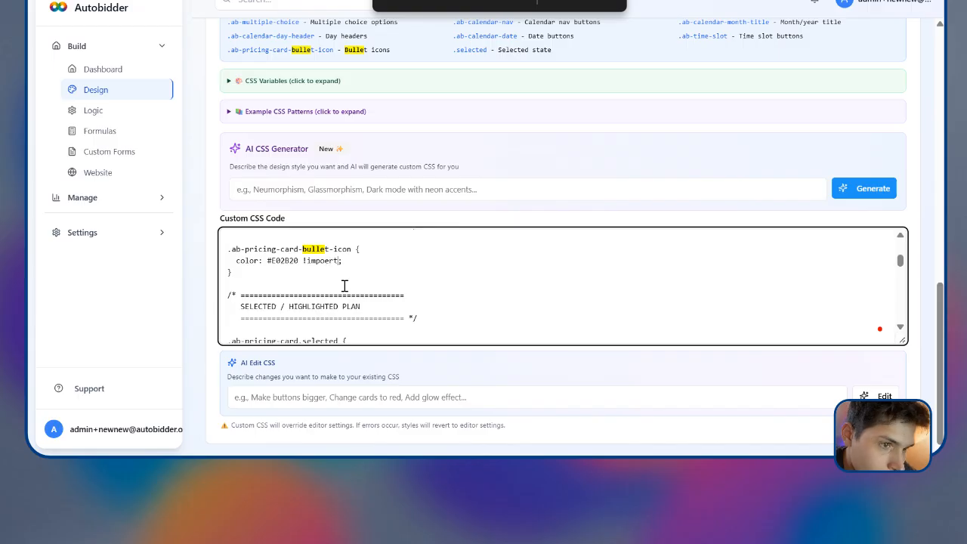
pyautogui.write('ant')
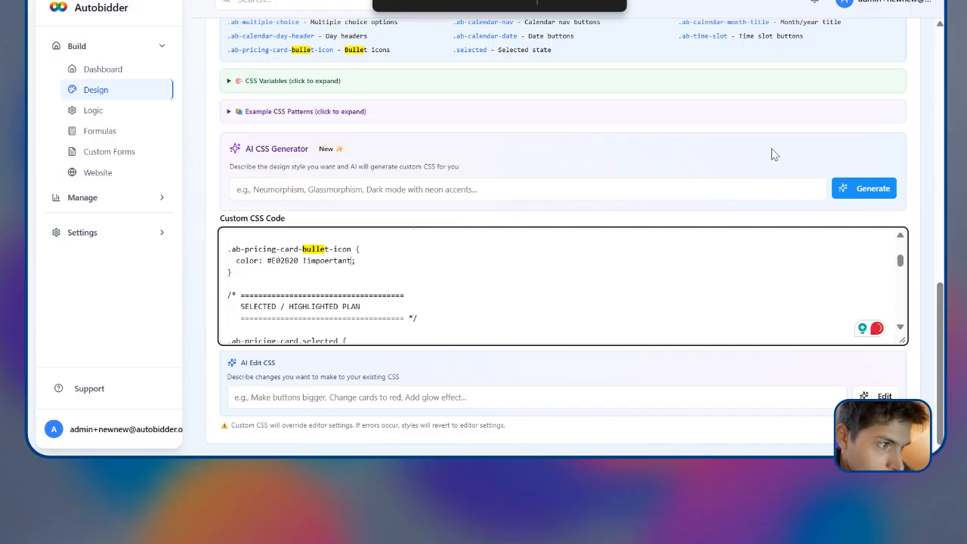
pyautogui.scroll(10, 794, 136)
pyautogui.click(877, 48)
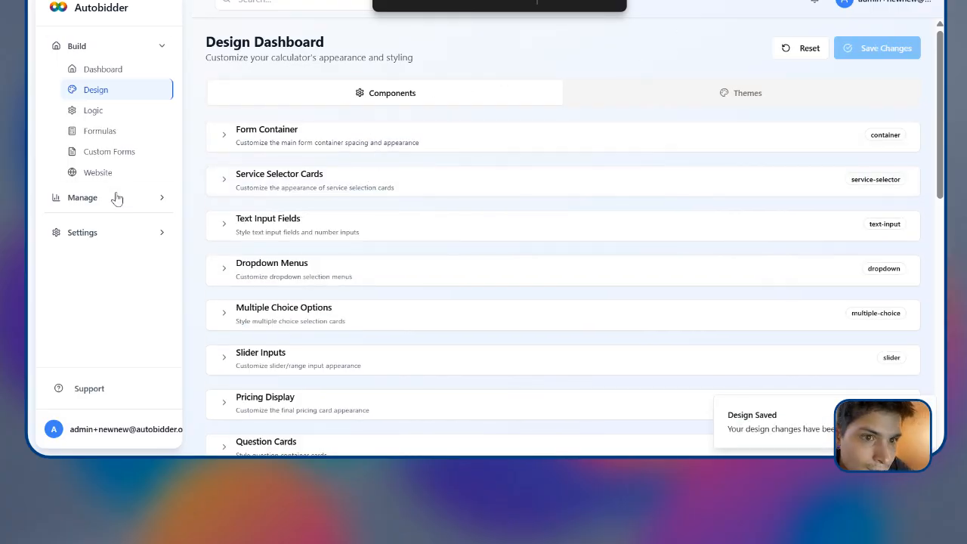
# Step: Reopen the Call Screen, select Gazebo Cleaning, and continue to its questions to retest the pricing card
pyautogui.click(116, 197)
pyautogui.click(121, 264)
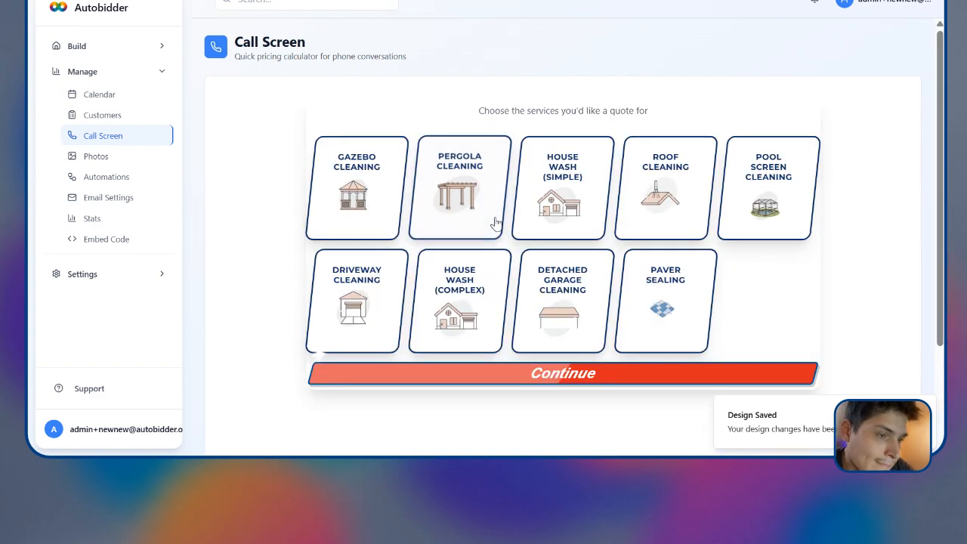
pyautogui.click(355, 193)
pyautogui.scroll(-2, 418, 310)
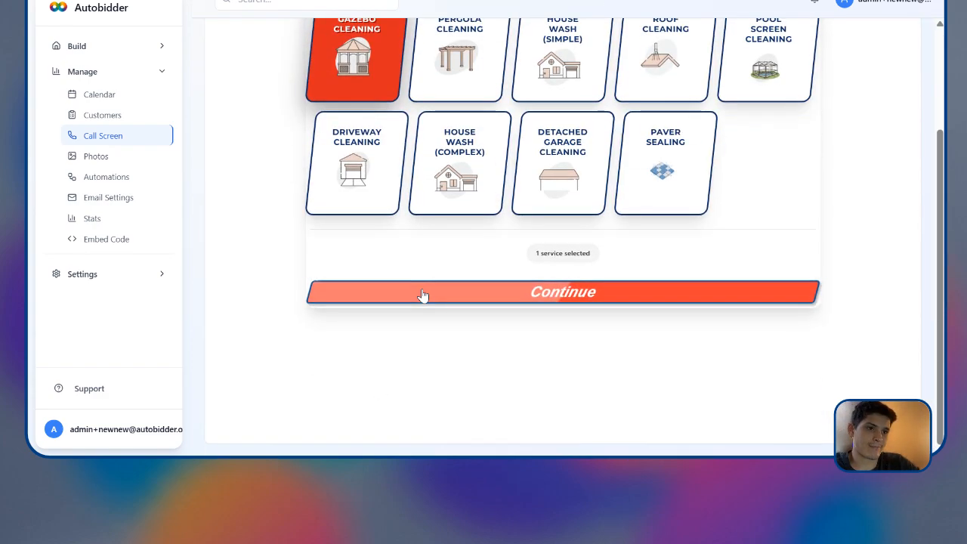
pyautogui.click(423, 296)
# Step: Complete the gazebo questions with Vinyl, Light dust and Simple flat/angled among the answers, and skip the lead to get pricing only
pyautogui.click(374, 242)
pyautogui.click(433, 410)
pyautogui.scroll(-4, 404, 370)
pyautogui.click(404, 370)
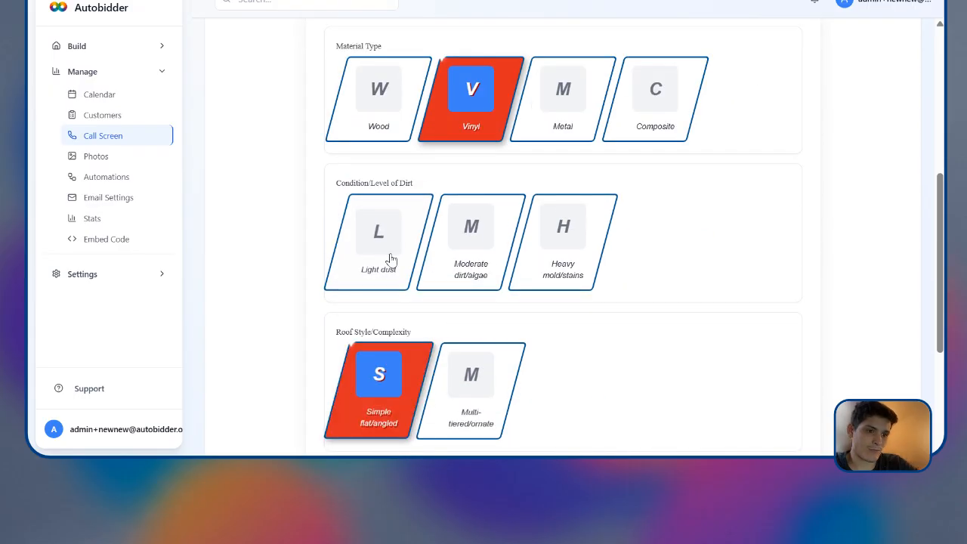
pyautogui.click(388, 259)
pyautogui.scroll(-3, 389, 259)
pyautogui.click(423, 355)
pyautogui.click(437, 406)
pyautogui.click(405, 182)
pyautogui.click(450, 246)
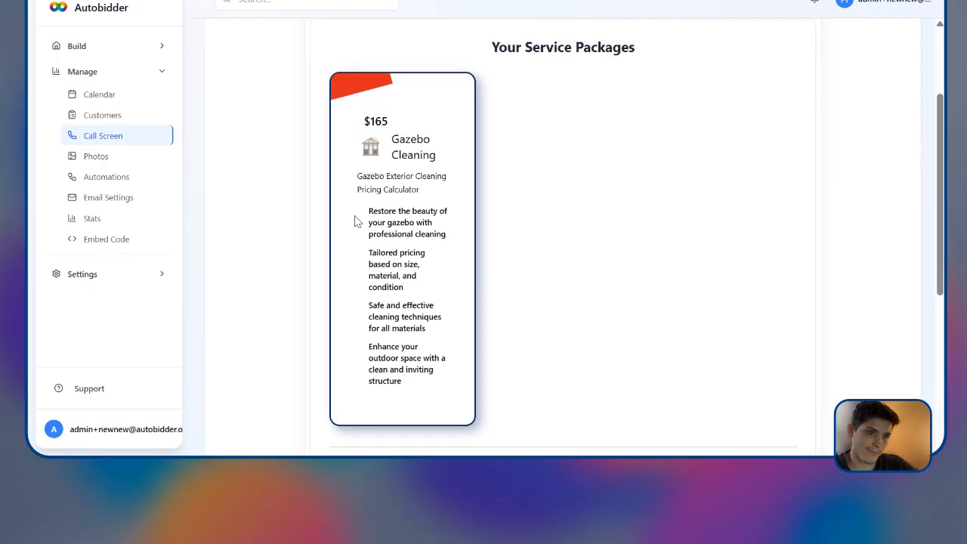
# Step: Examine the Gazebo Cleaning pricing card and its bullet points in the quote
pyautogui.scroll(2, 383, 190)
pyautogui.scroll(-2, 401, 197)
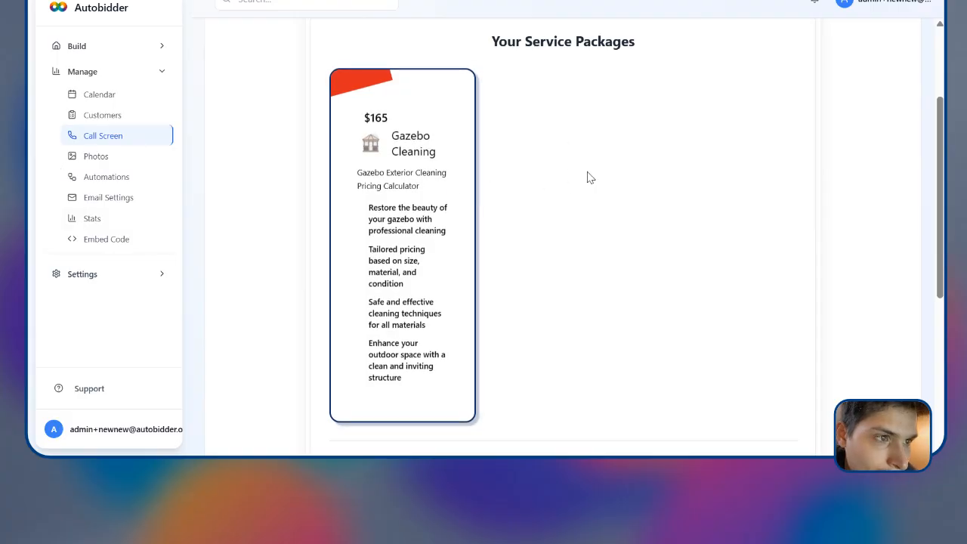
pyautogui.scroll(-1, 582, 187)
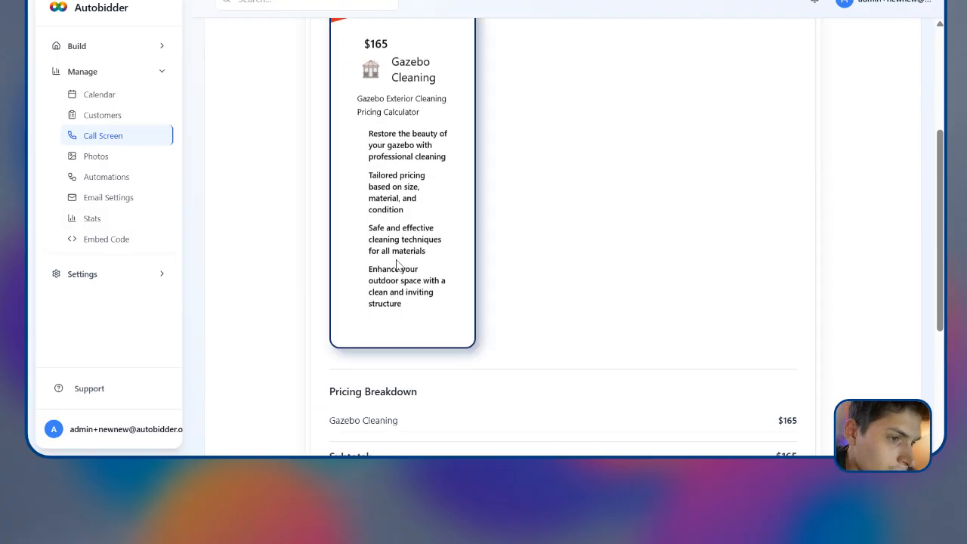
pyautogui.moveTo(371, 289)
pyautogui.mouseDown()
pyautogui.moveTo(337, 264)
pyautogui.moveTo(368, 297)
pyautogui.mouseUp()
pyautogui.click(337, 266)
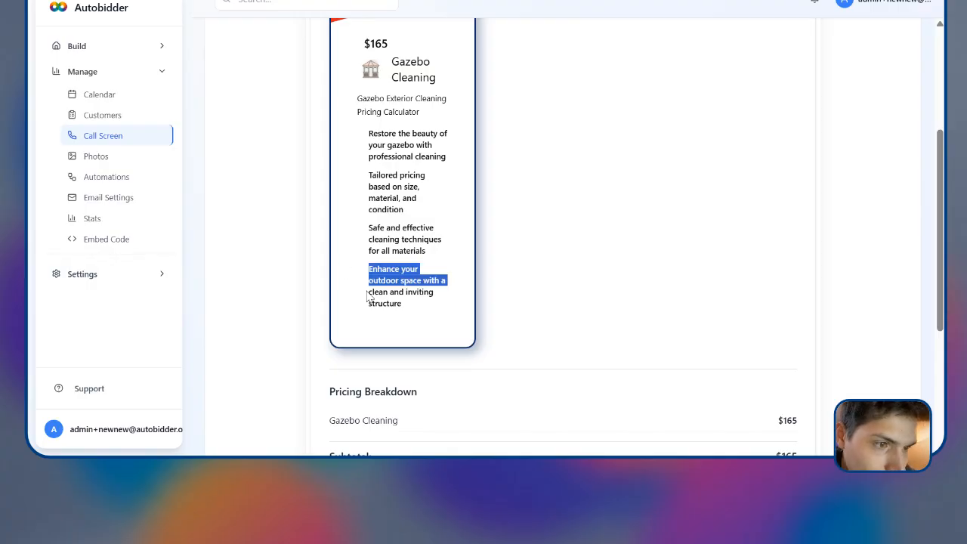
pyautogui.click(357, 291)
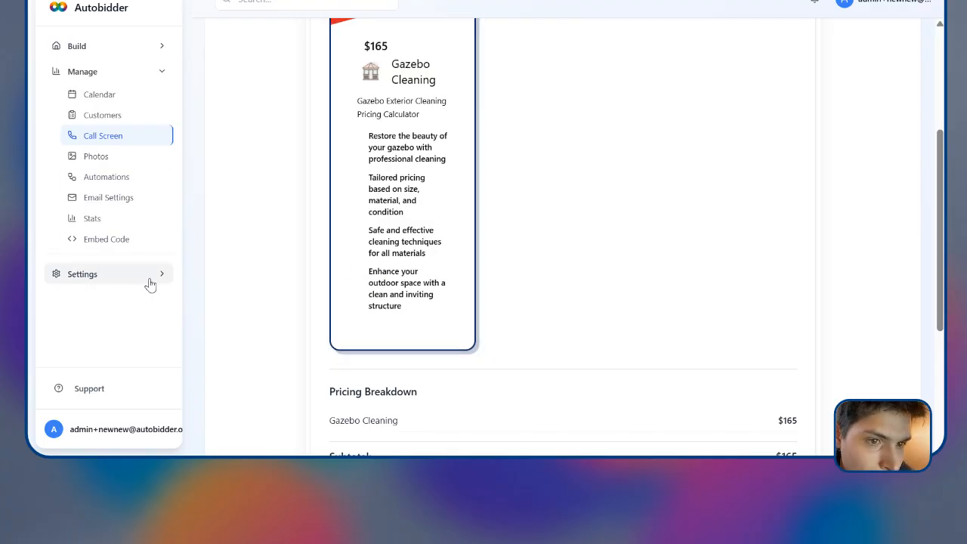
# Step: Switch to ChatGPT and send the message "the bullet point for the card is not updating correctly,a ny idea why"
pyautogui.hotkey('ctrl', 'Tab')
pyautogui.hotkey('ctrl', 'Tab')
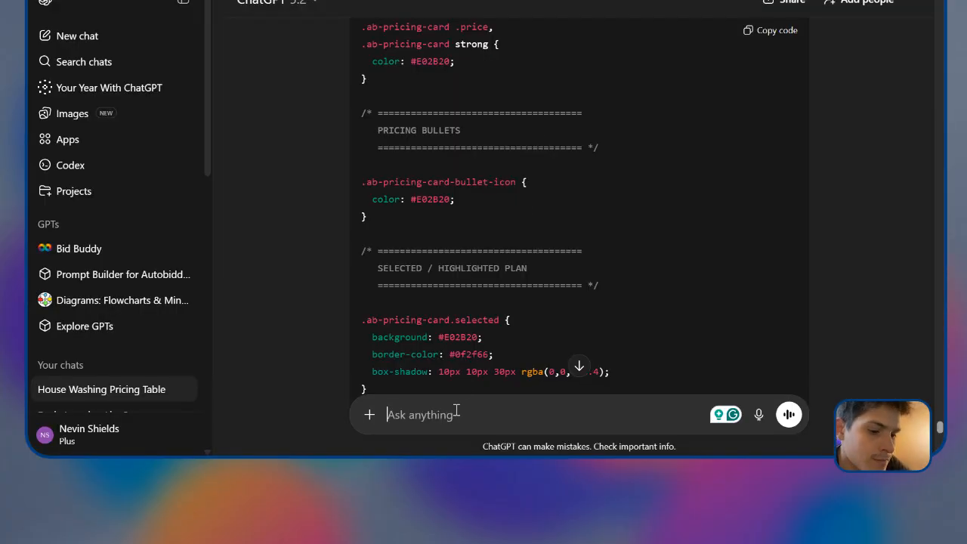
pyautogui.write('the bullet point for the card is')
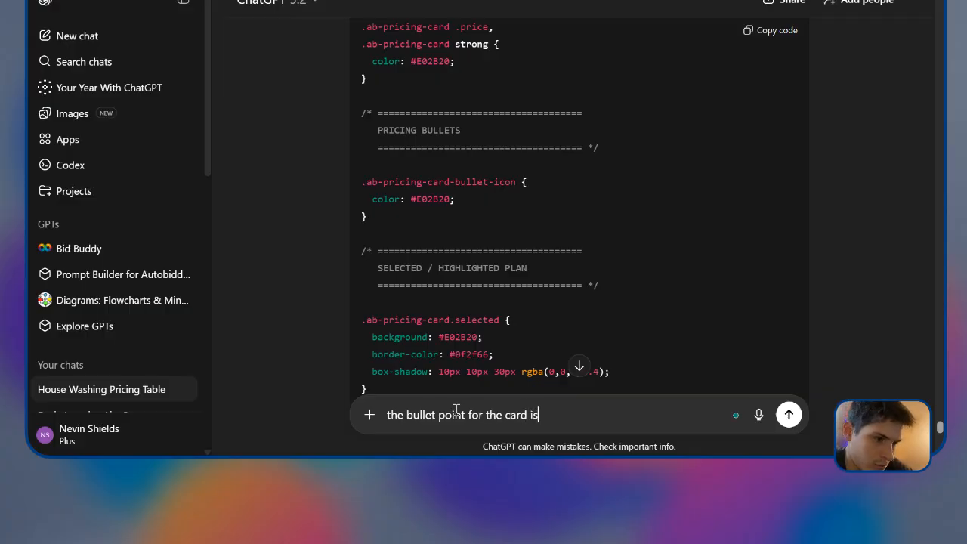
pyautogui.write('u')
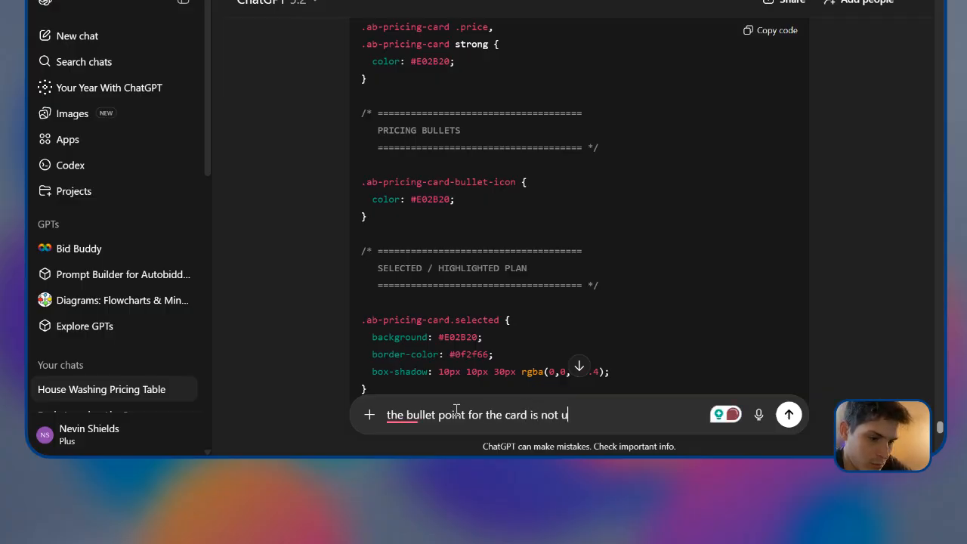
pyautogui.write('pdating corr')
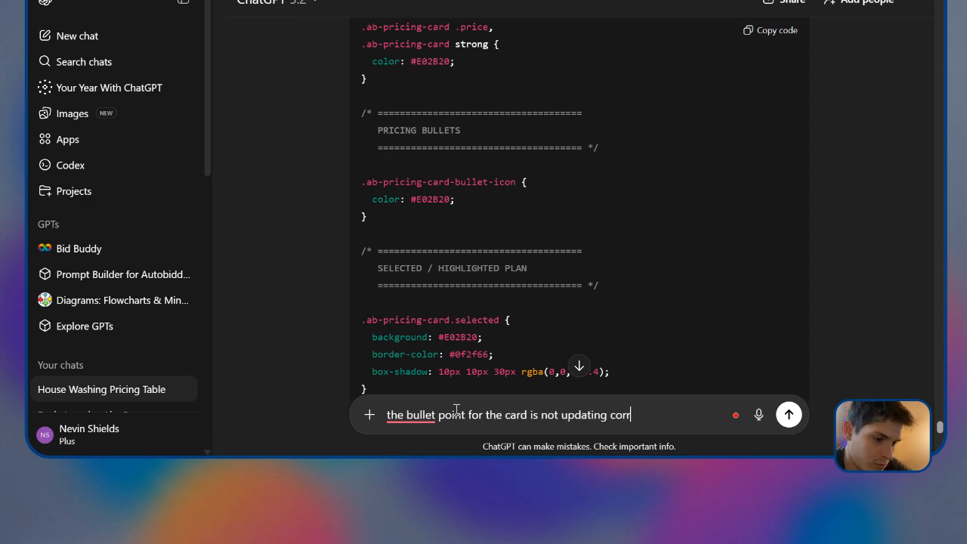
pyautogui.write('ectly,a ny idea why')
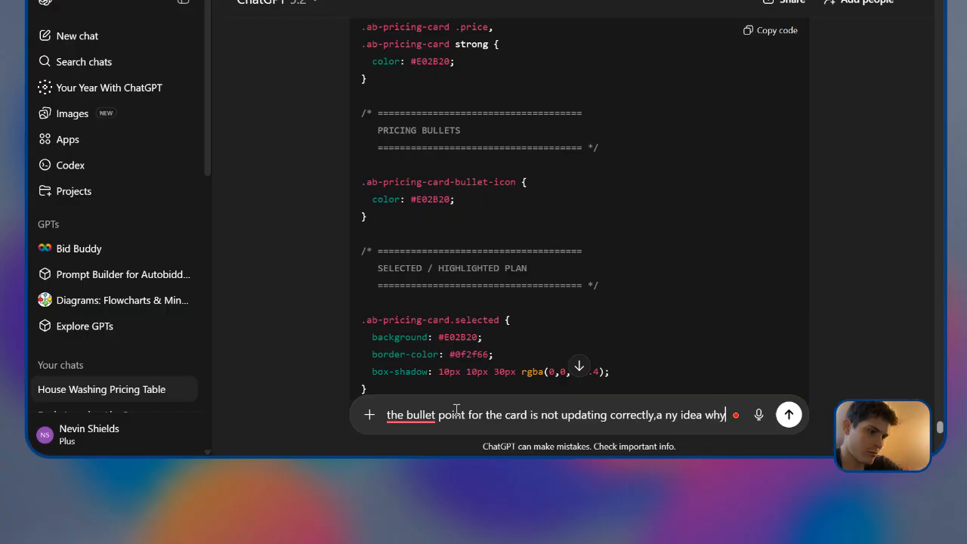
pyautogui.press('BackSpace')
pyautogui.press('BackSpace')
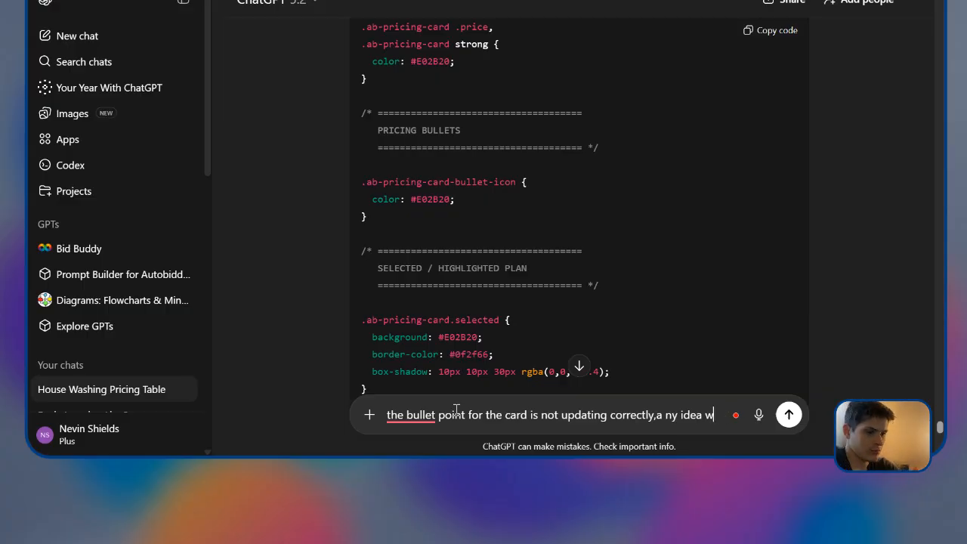
pyautogui.write('hy')
pyautogui.press('Return')
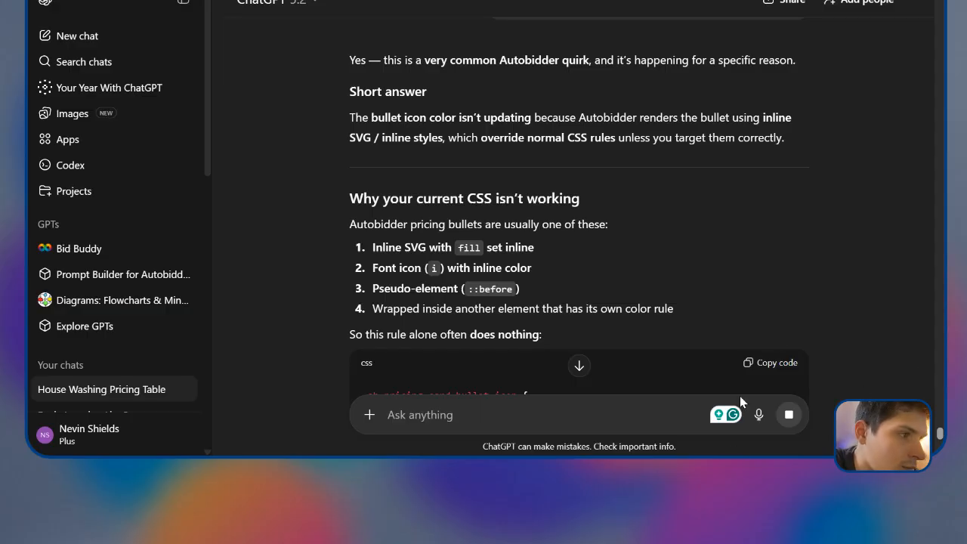
# Step: Read ChatGPT's explanation of the bullet icon color problem and review the proposed CSS fix
pyautogui.scroll(-1, 776, 340)
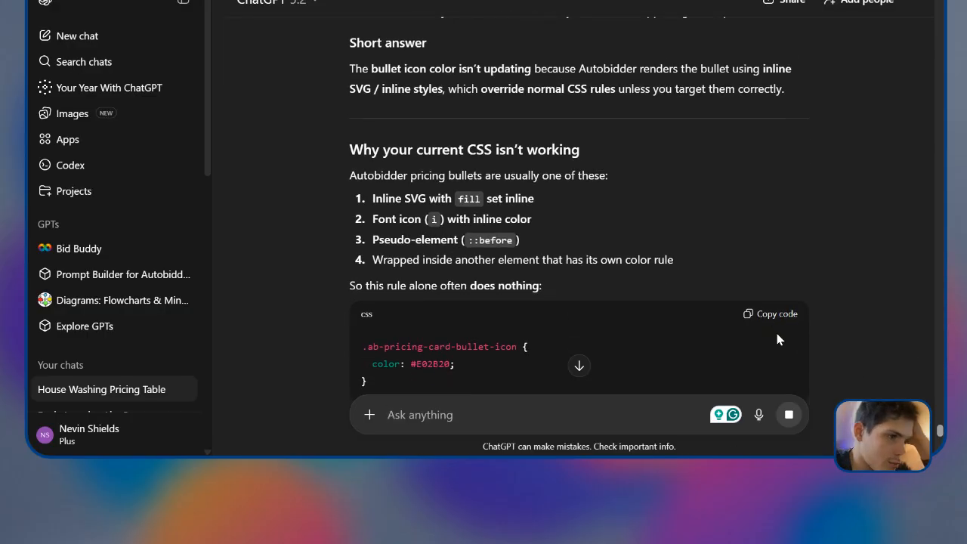
pyautogui.scroll(-1, 776, 339)
pyautogui.scroll(-2, 777, 340)
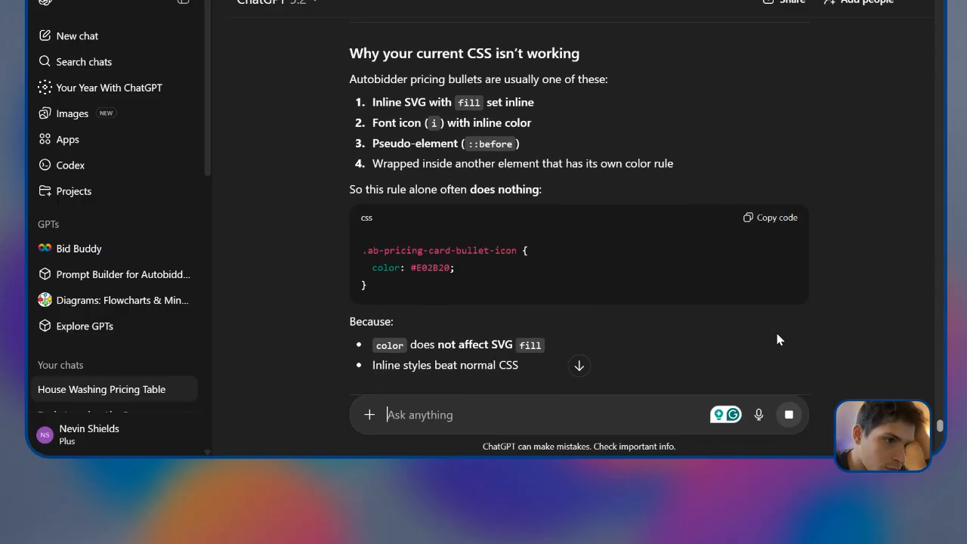
pyautogui.scroll(-1, 776, 339)
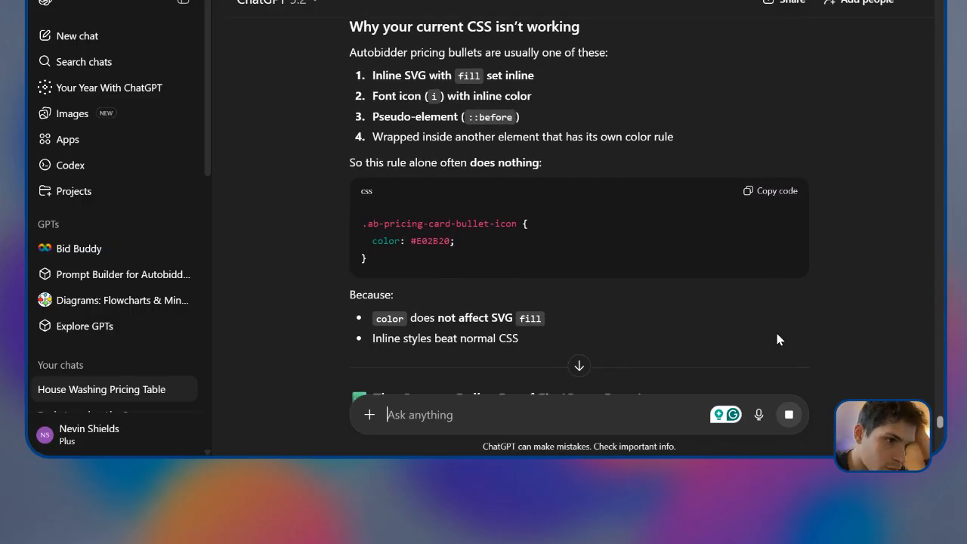
pyautogui.scroll(-2, 777, 340)
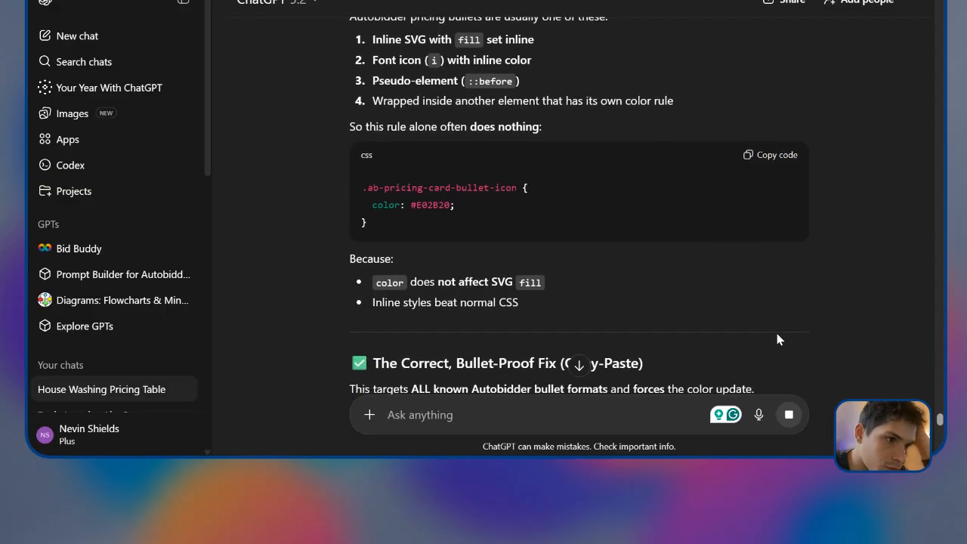
pyautogui.scroll(-1, 778, 340)
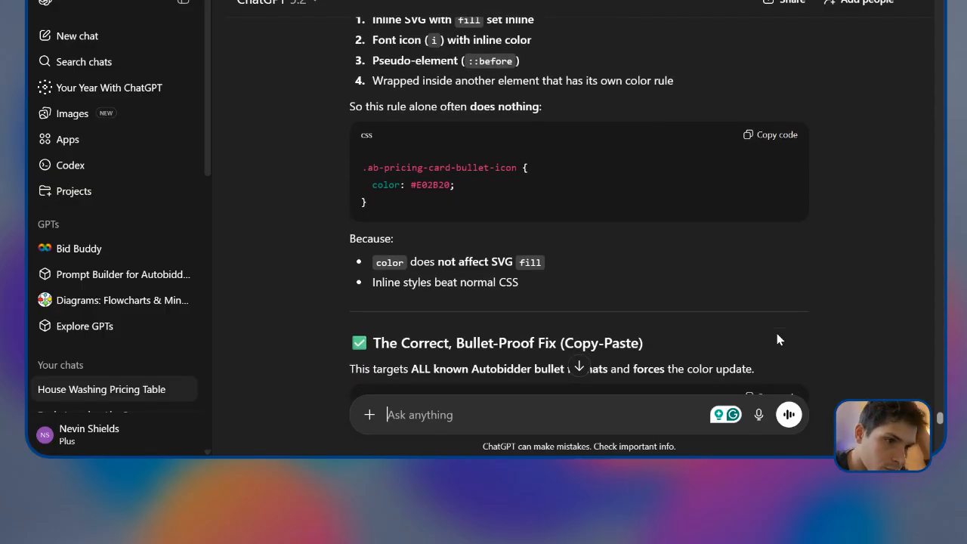
pyautogui.scroll(-2, 777, 340)
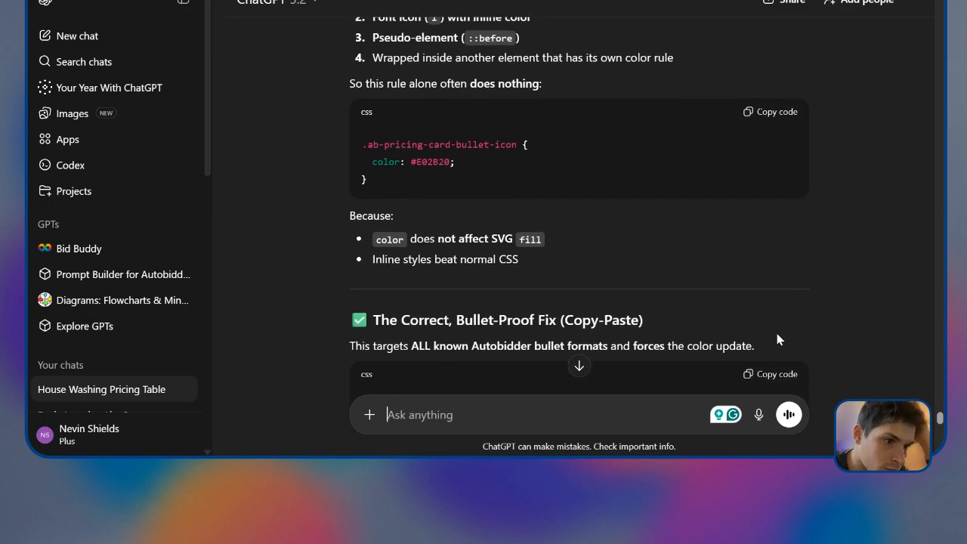
pyautogui.scroll(-4, 777, 339)
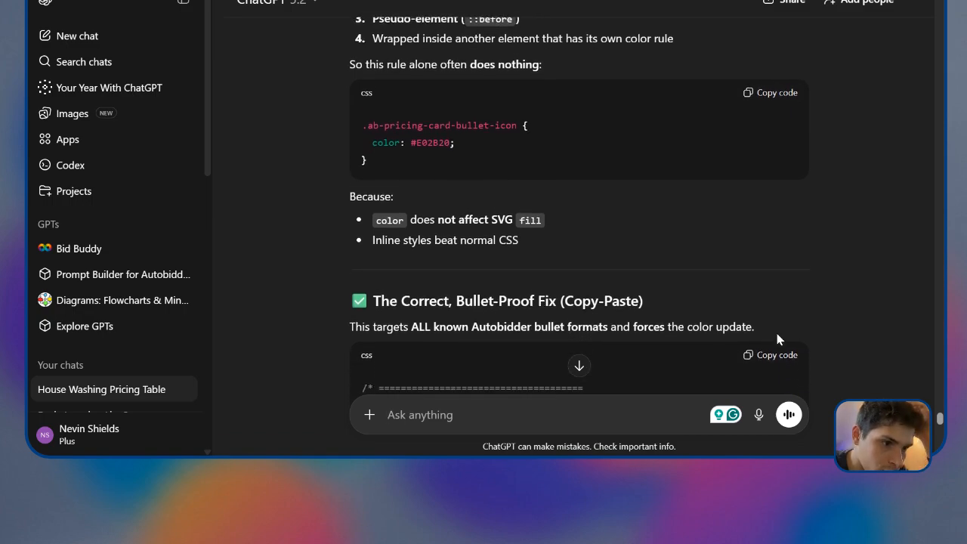
pyautogui.scroll(-2, 776, 339)
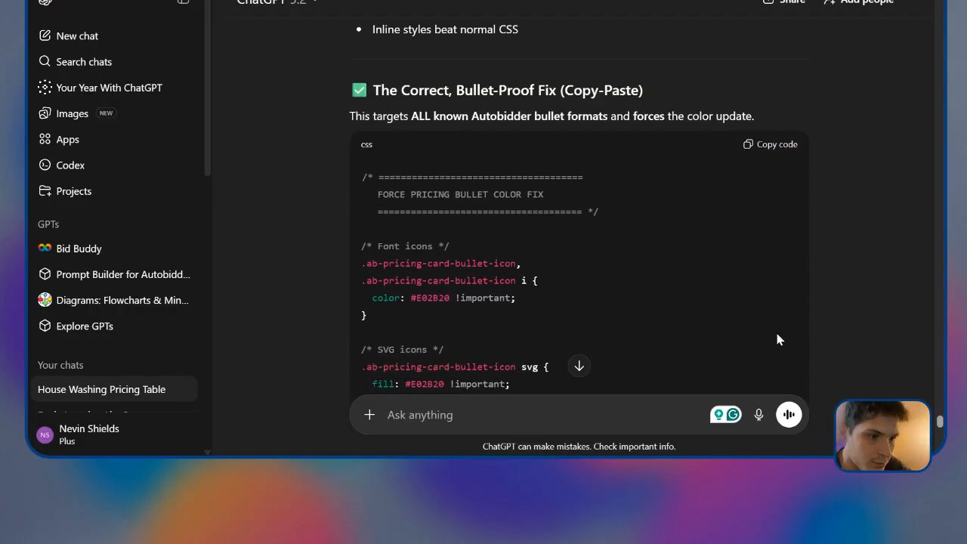
pyautogui.scroll(-4, 736, 325)
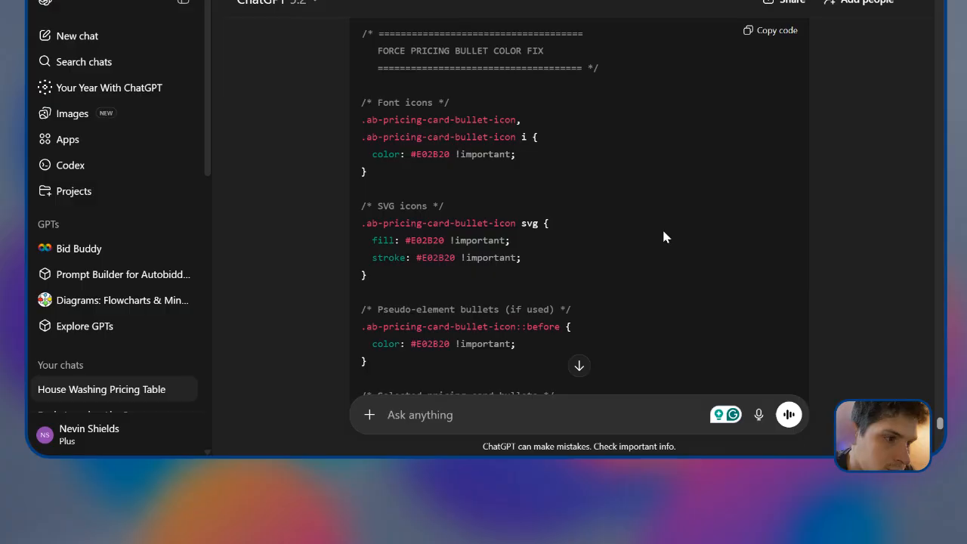
pyautogui.scroll(-2, 604, 228)
pyautogui.scroll(-1, 553, 216)
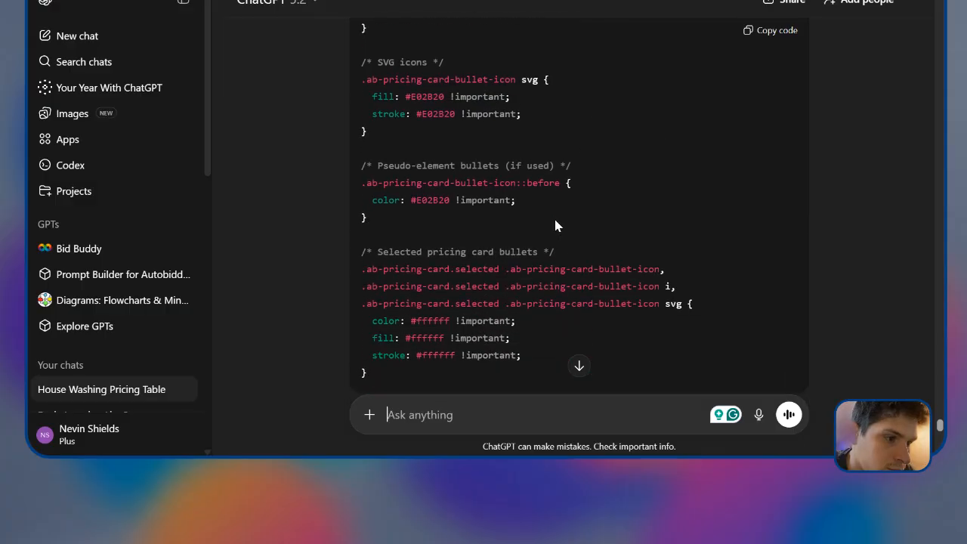
pyautogui.scroll(2, 596, 203)
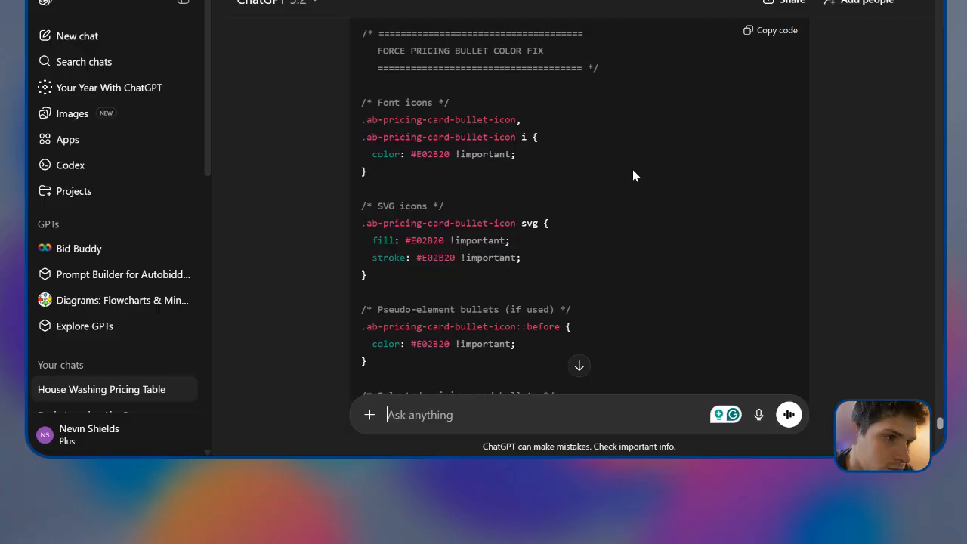
# Step: Copy the FORCE PRICING BULLET COLOR FIX code block from ChatGPT's reply
pyautogui.click(765, 34)
pyautogui.scroll(-5, 655, 157)
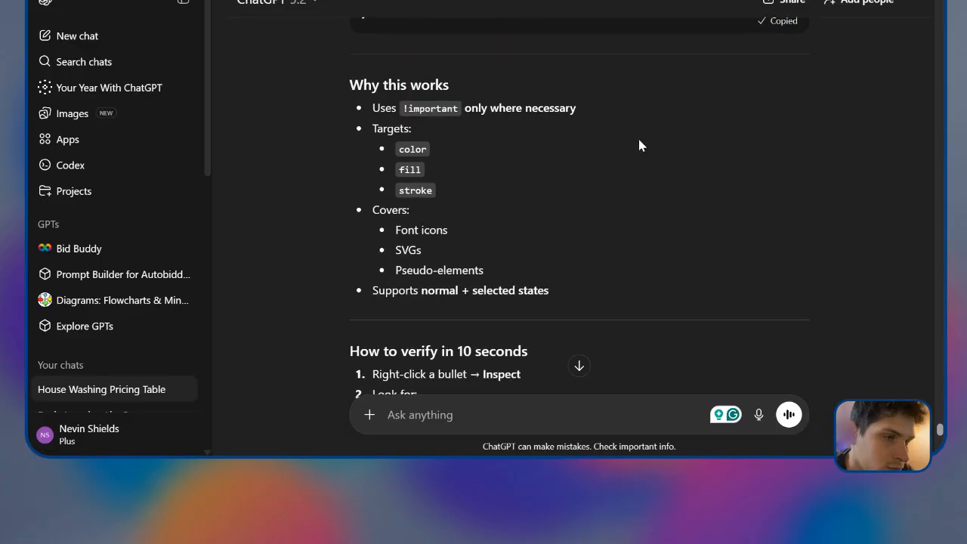
pyautogui.scroll(5, 642, 154)
# Step: Switch back to Autobidder and open the custom CSS code in the Design Dashboard
pyautogui.click(256, 0)
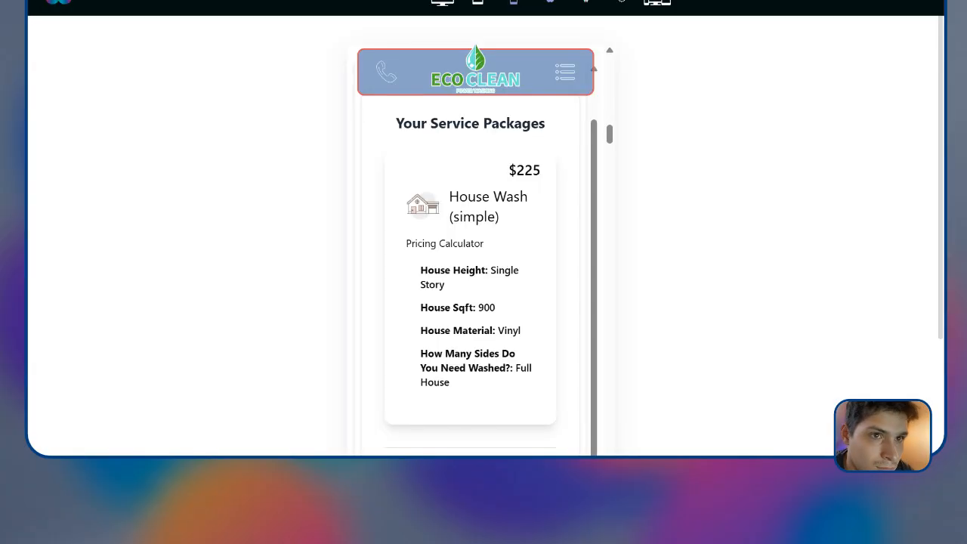
pyautogui.click(151, 0)
pyautogui.click(124, 48)
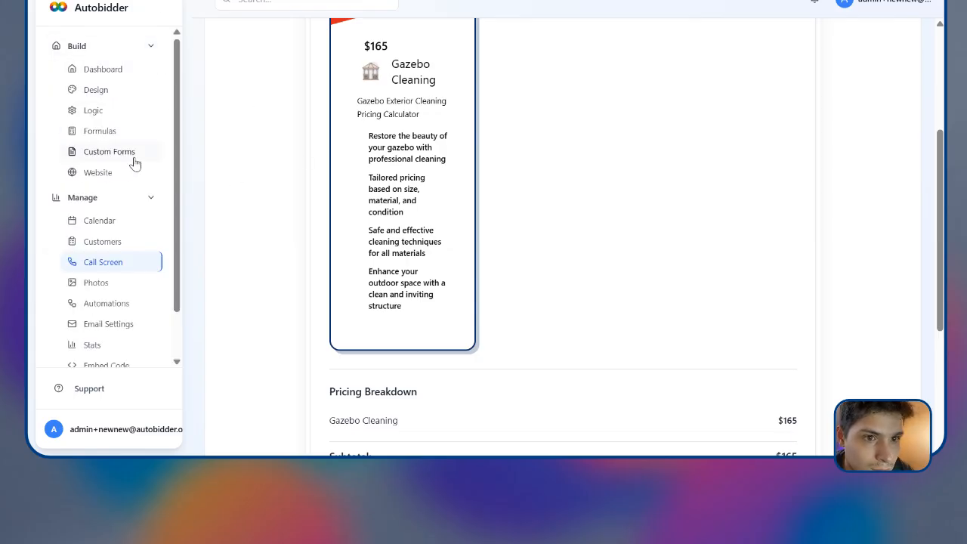
pyautogui.click(101, 132)
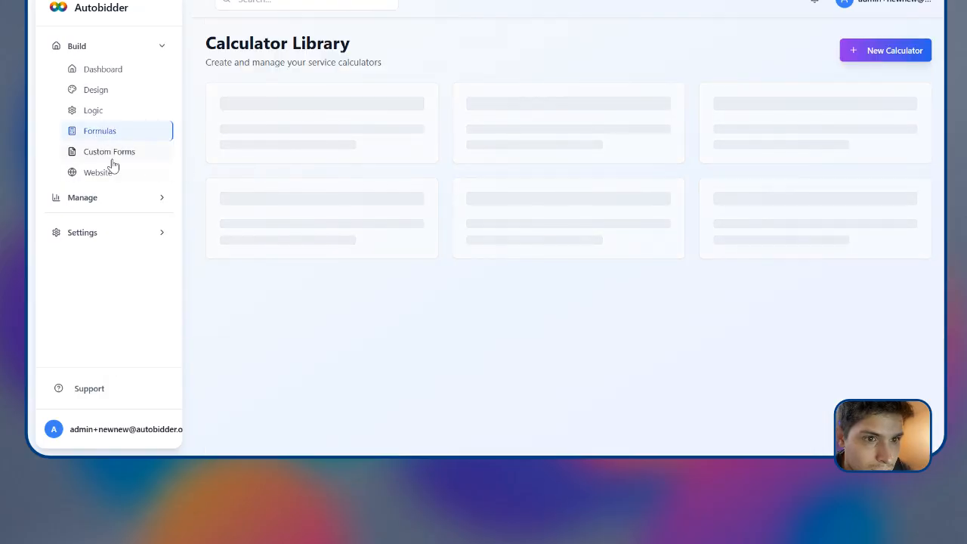
pyautogui.click(98, 90)
pyautogui.scroll(-3, 303, 204)
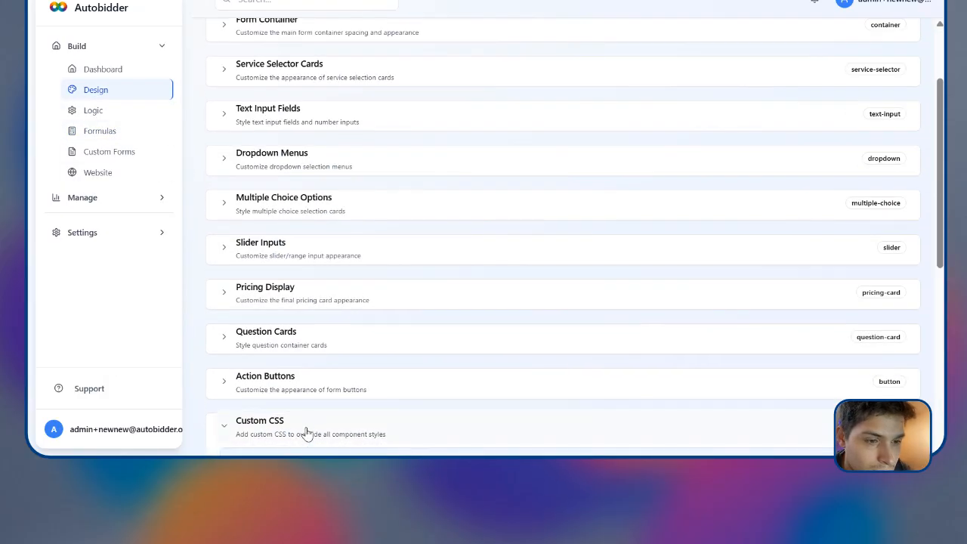
pyautogui.click(309, 432)
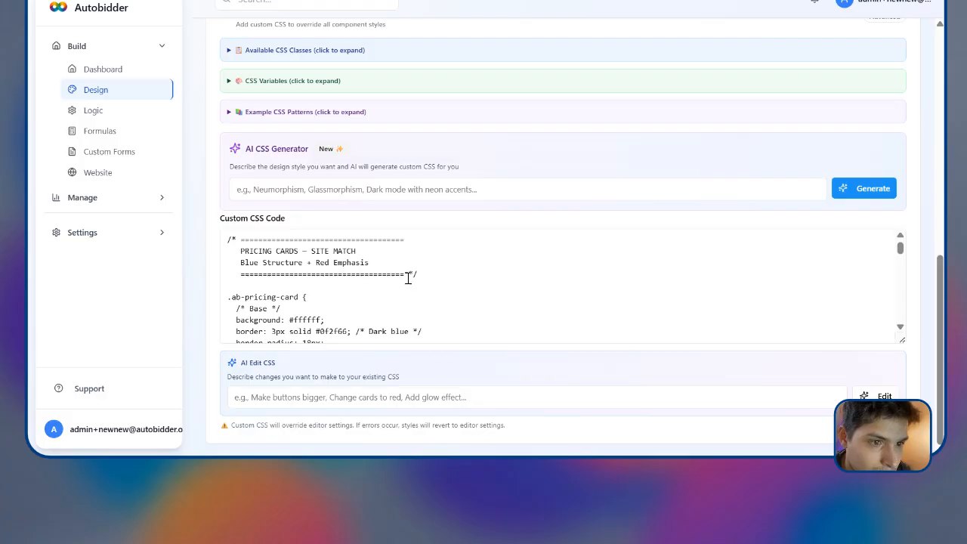
# Step: Replace the PRICING BULLETS block in the custom CSS with the copied bullet color fix and save the design changes
pyautogui.scroll(-10, 448, 273)
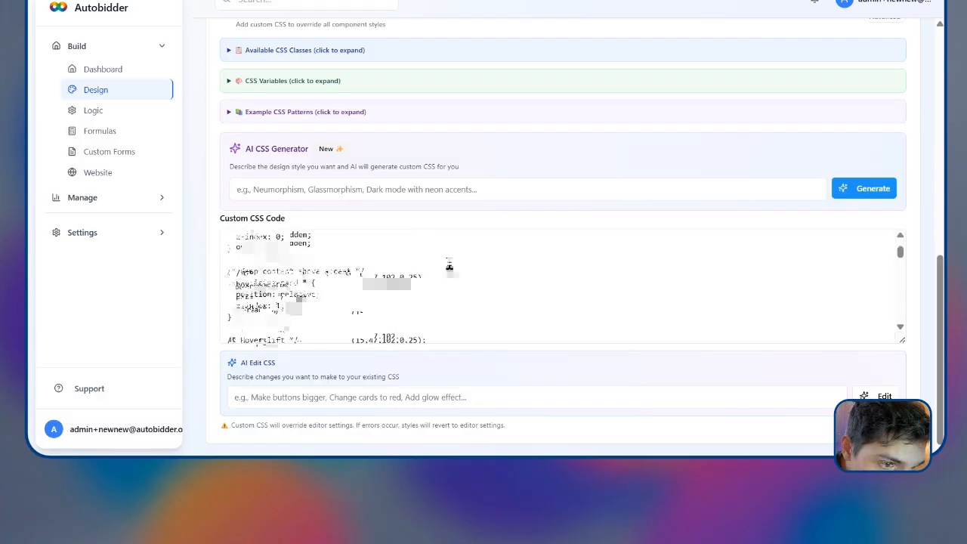
pyautogui.scroll(-8, 449, 266)
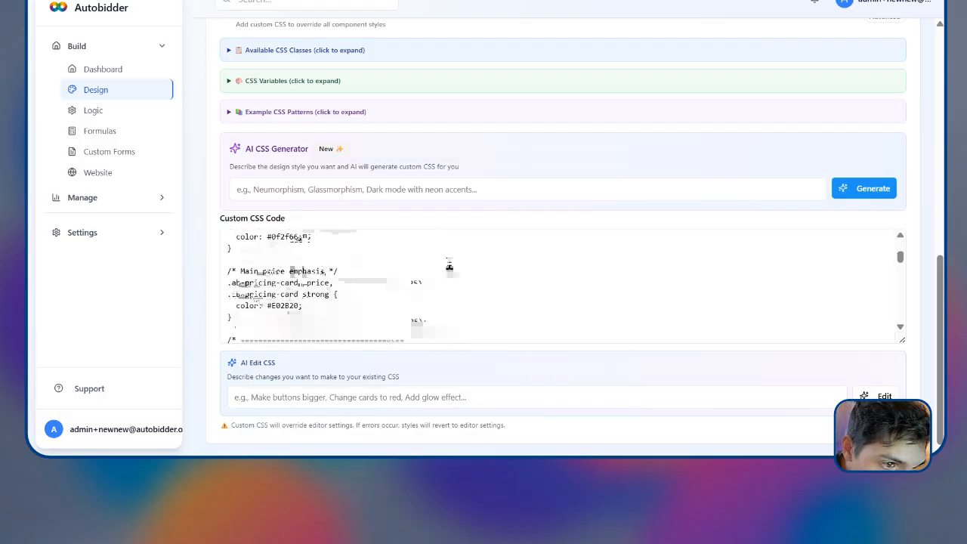
pyautogui.scroll(1, 439, 263)
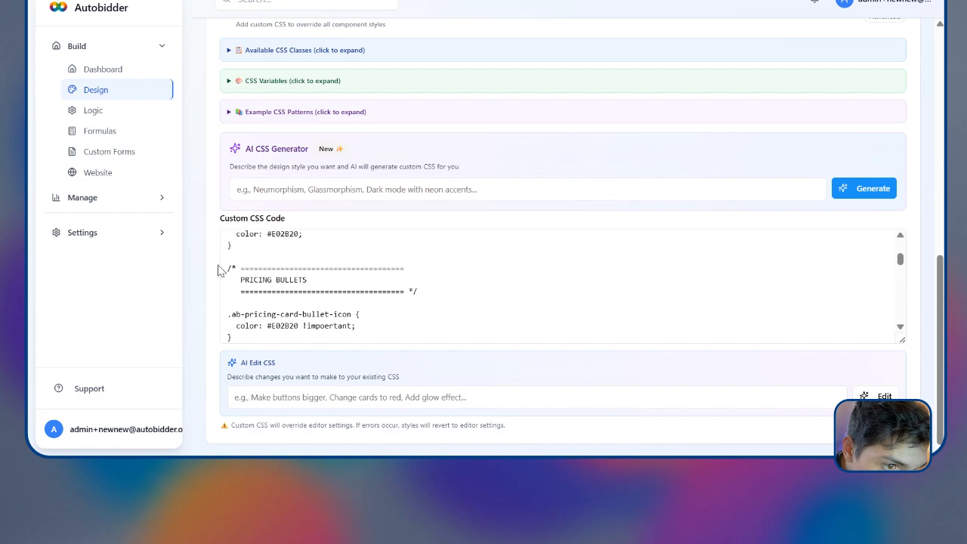
pyautogui.moveTo(227, 270); pyautogui.dragTo(259, 334)
pyautogui.hotkey('ctrl', 'v')
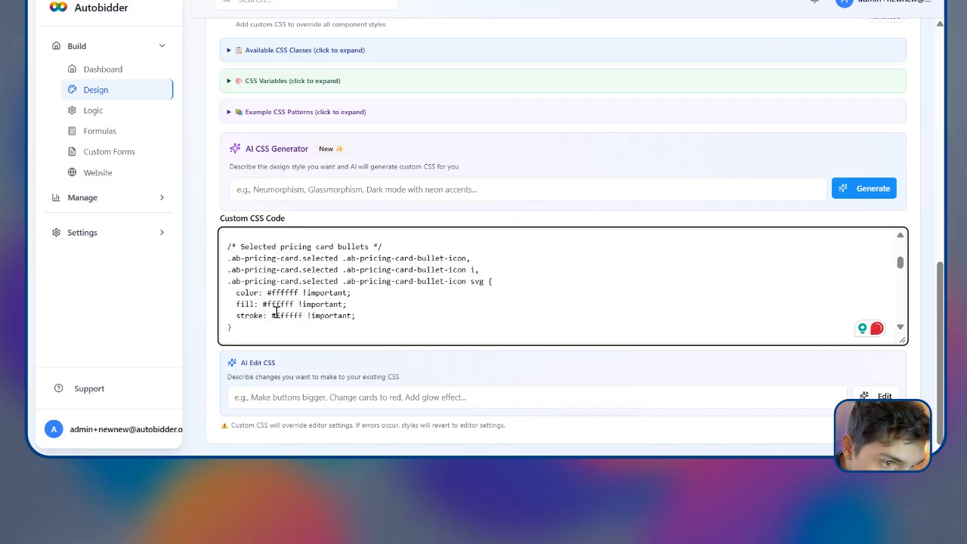
pyautogui.scroll(15, 854, 189)
pyautogui.click(907, 48)
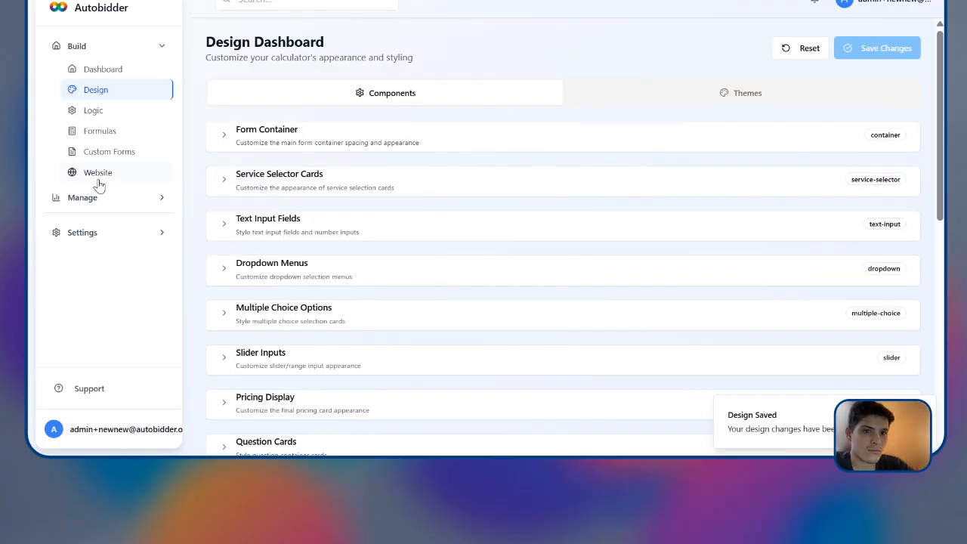
# Step: Open the Call Screen and start a new quote for the Gazebo Cleaning service
pyautogui.click(93, 198)
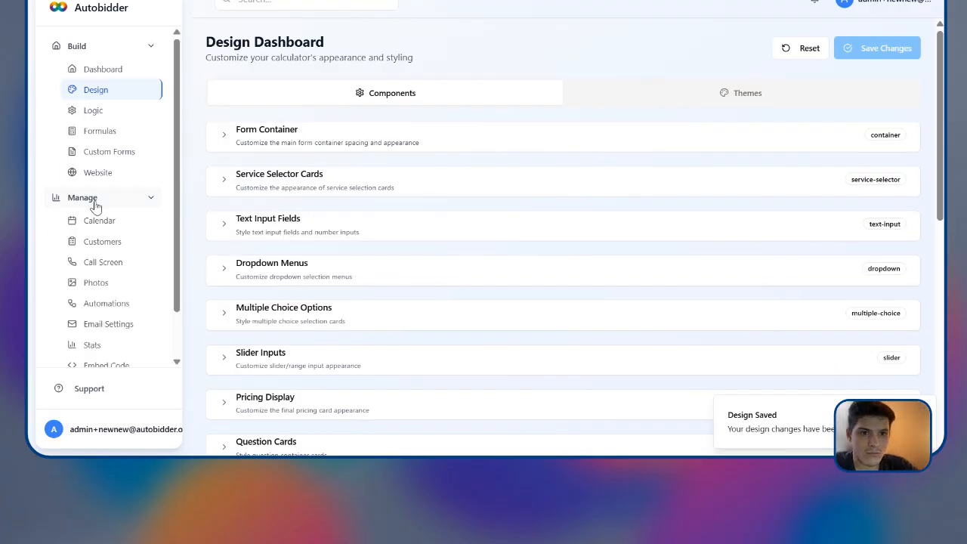
pyautogui.click(114, 265)
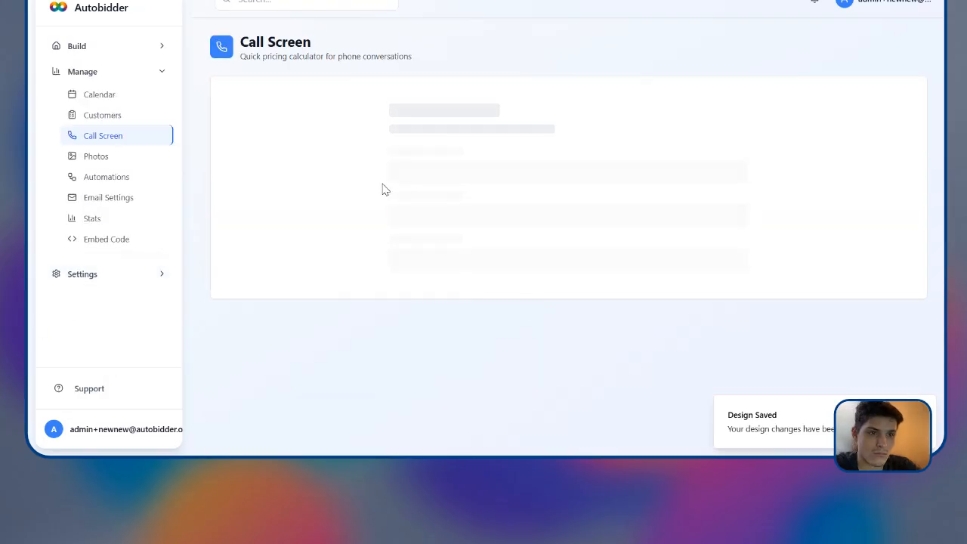
pyautogui.click(343, 200)
pyautogui.click(422, 431)
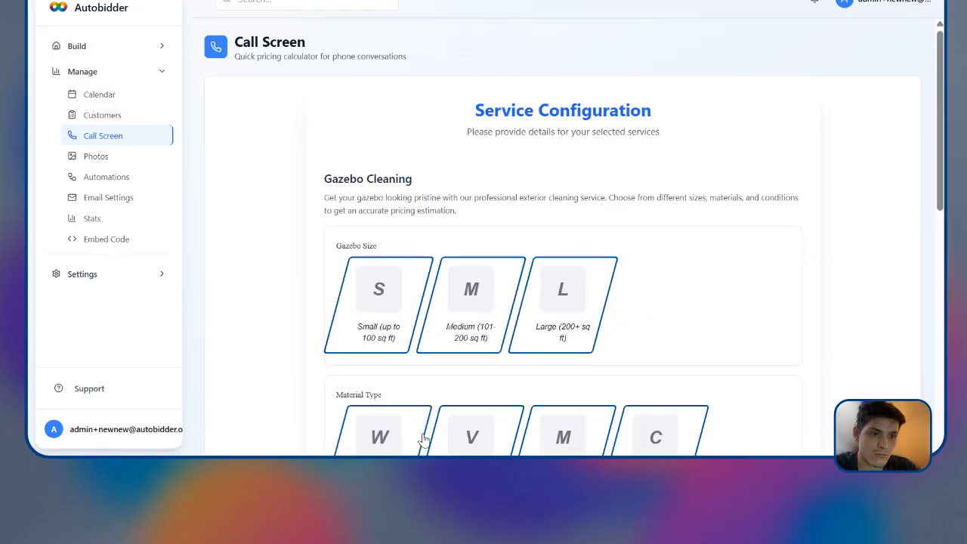
# Step: Configure the gazebo as Small (up to 100 sq ft), material W, Light dust, Simple flat/angled roof and Easy ground-level access
pyautogui.click(377, 288)
pyautogui.scroll(-3, 378, 286)
pyautogui.click(386, 237)
pyautogui.click(381, 365)
pyautogui.scroll(-5, 397, 324)
pyautogui.click(383, 175)
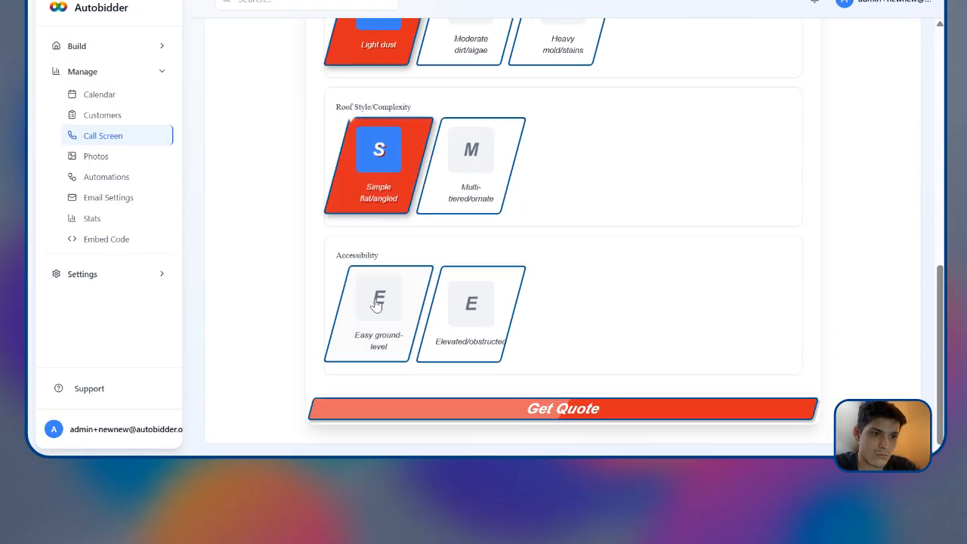
pyautogui.click(378, 299)
# Step: Request the quote with Skip Lead (Pricing Only) and view the pricing
pyautogui.click(395, 407)
pyautogui.click(397, 184)
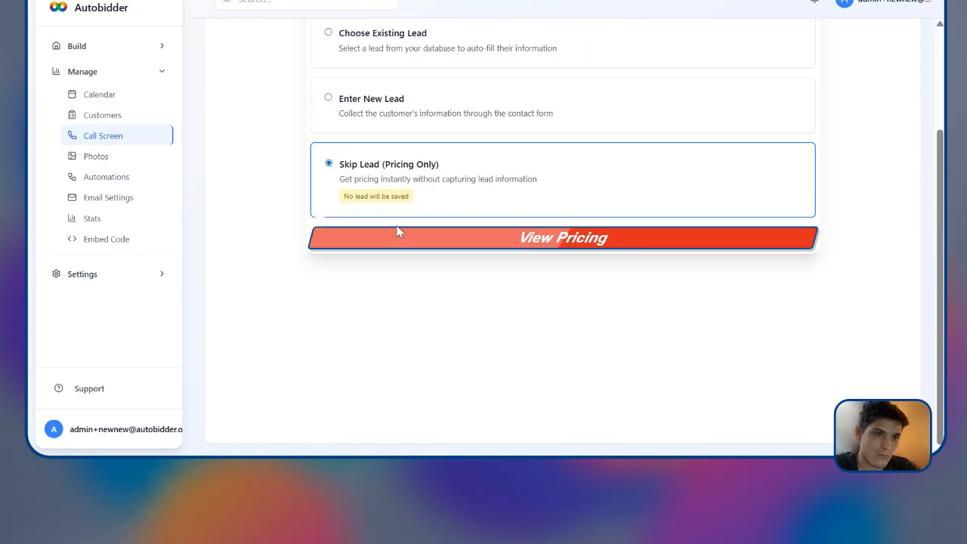
pyautogui.click(398, 236)
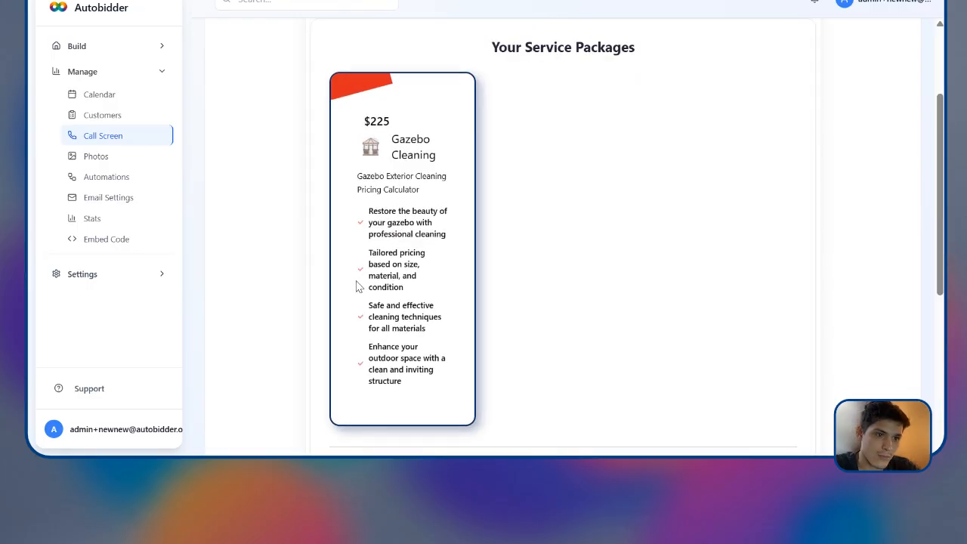
# Step: Examine the Gazebo Cleaning pricing card at an enlarged zoom, checking the bullet icon color, corner accent, border and layout
pyautogui.scroll(-1, 495, 223)
pyautogui.scroll(1, 476, 212)
pyautogui.moveTo(421, 190); pyautogui.dragTo(368, 145)
pyautogui.click(525, 177)
pyautogui.scroll(-2, 510, 209)
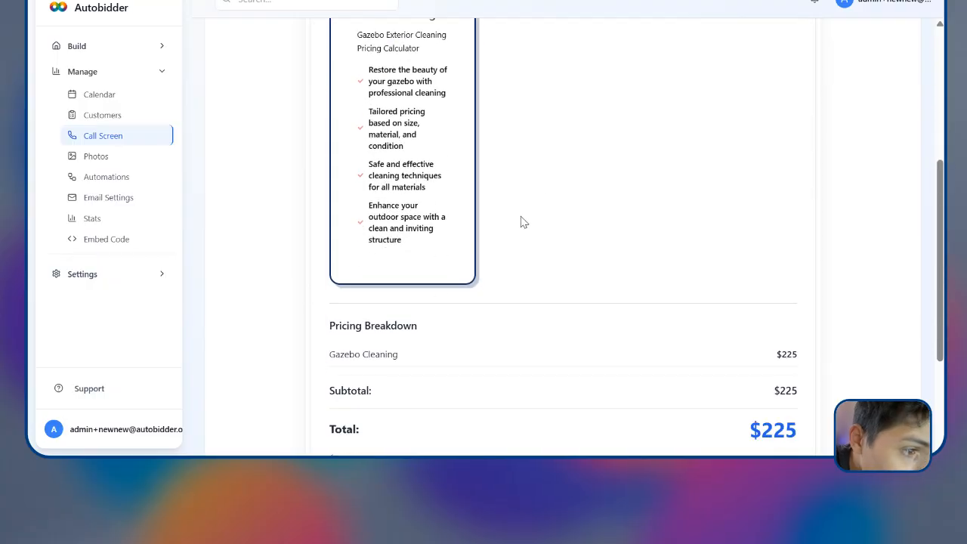
pyautogui.hotkey('ctrl', '+')
pyautogui.hotkey('ctrl', '+')
pyautogui.scroll(5, 585, 192)
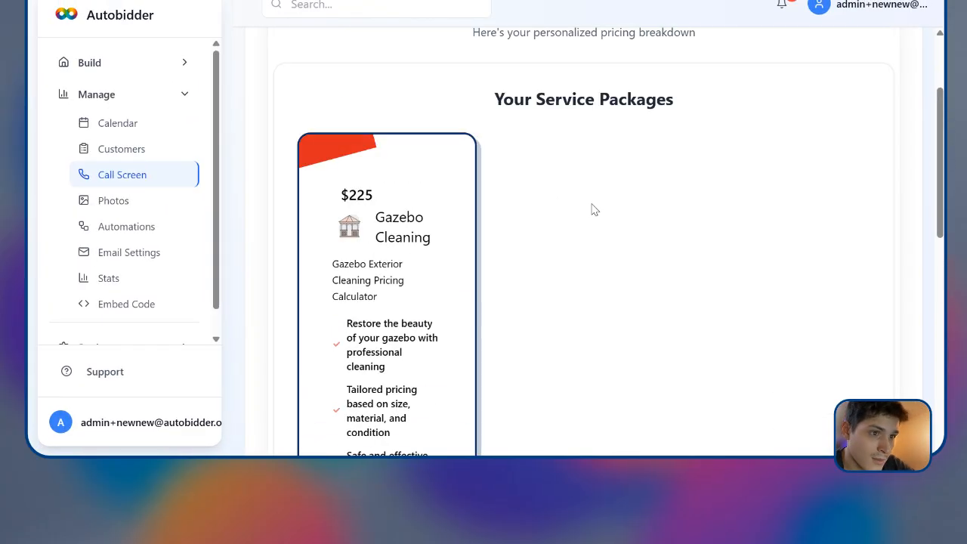
pyautogui.scroll(-3, 588, 225)
pyautogui.scroll(3, 415, 157)
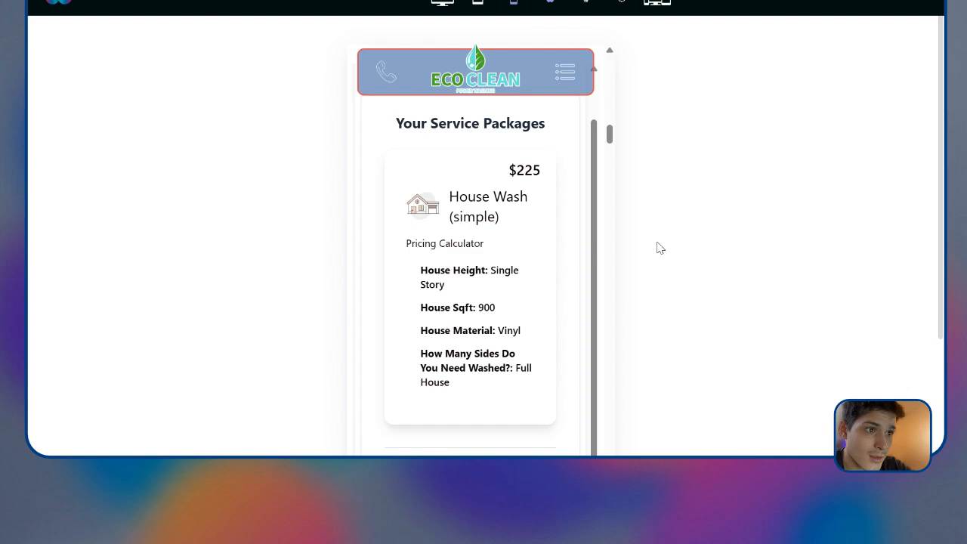
# Step: Examine the embedded House Wash quote in the Eco Clean website's mobile preview, comparing its package card, breakdown and add-ons with the site styling
pyautogui.scroll(-2, 524, 253)
pyautogui.scroll(2, 523, 253)
pyautogui.scroll(-5, 523, 252)
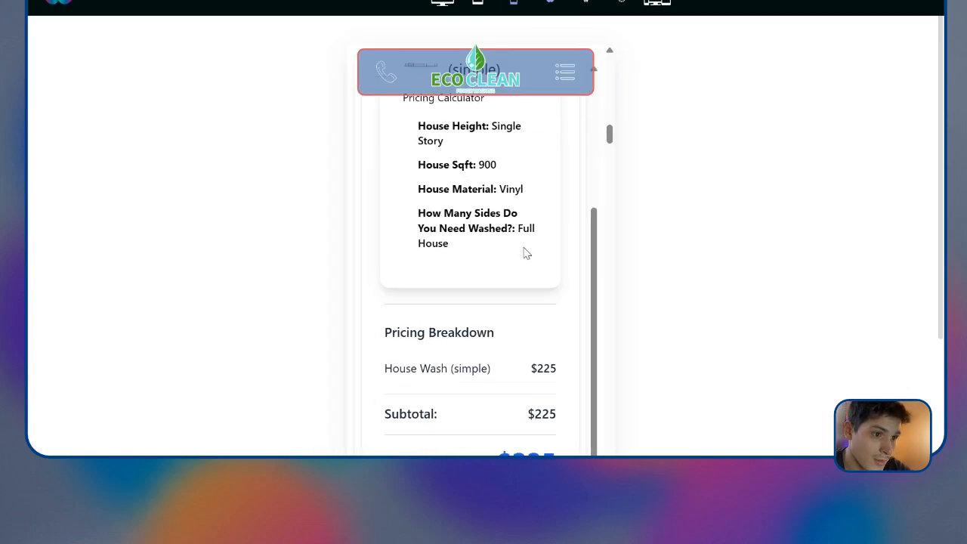
pyautogui.scroll(-2, 524, 210)
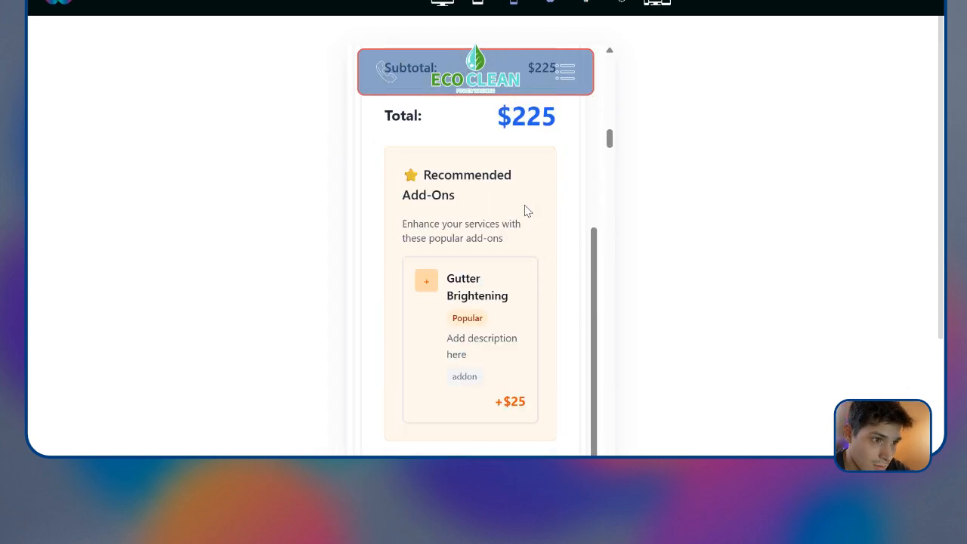
pyautogui.scroll(3, 527, 212)
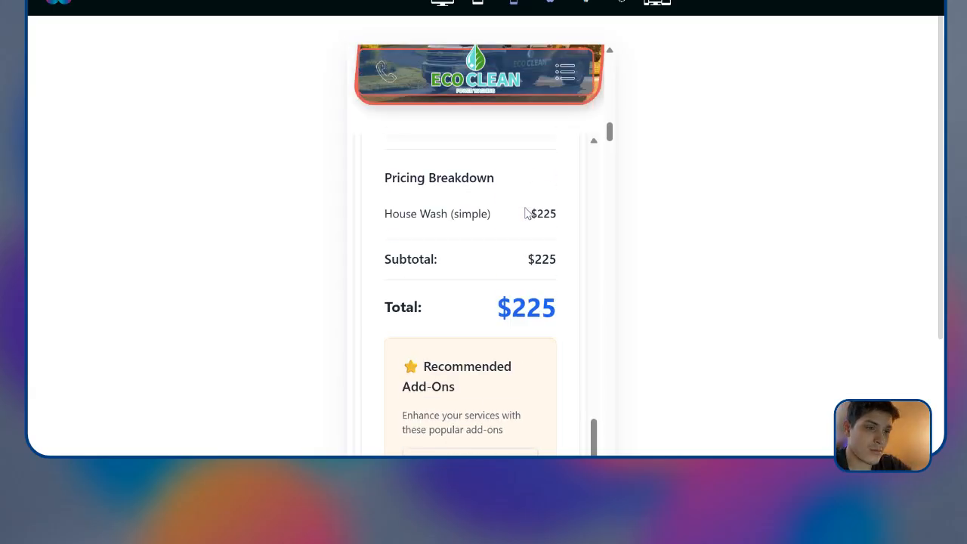
pyautogui.scroll(6, 588, 257)
pyautogui.scroll(-4, 574, 253)
pyautogui.scroll(-2, 570, 237)
pyautogui.scroll(2, 513, 112)
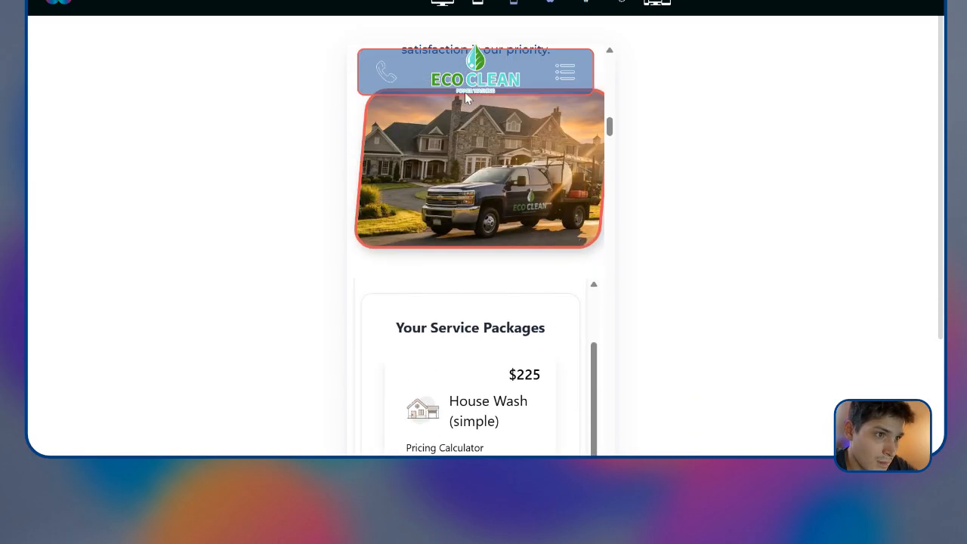
pyautogui.scroll(-6, 509, 181)
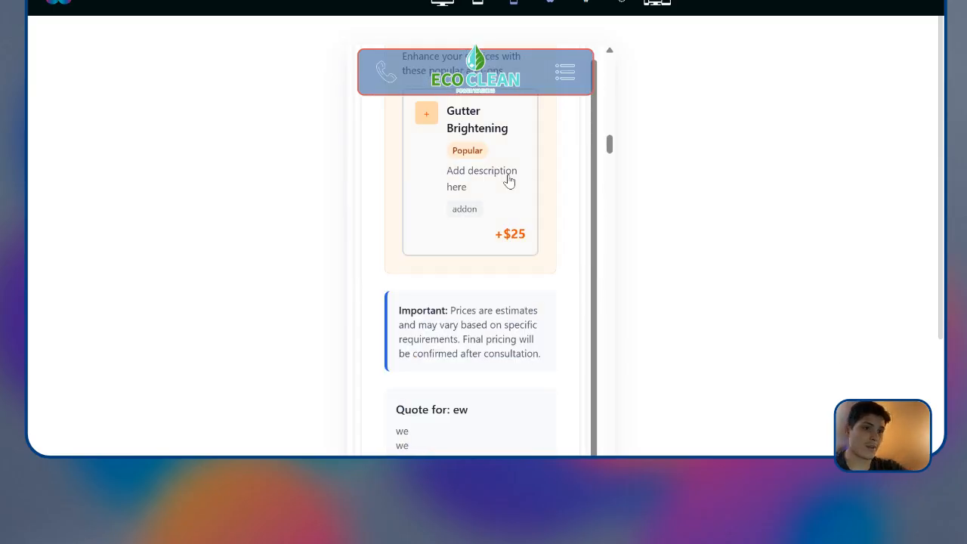
pyautogui.scroll(6, 529, 189)
pyautogui.scroll(-4, 570, 201)
pyautogui.scroll(10, 563, 204)
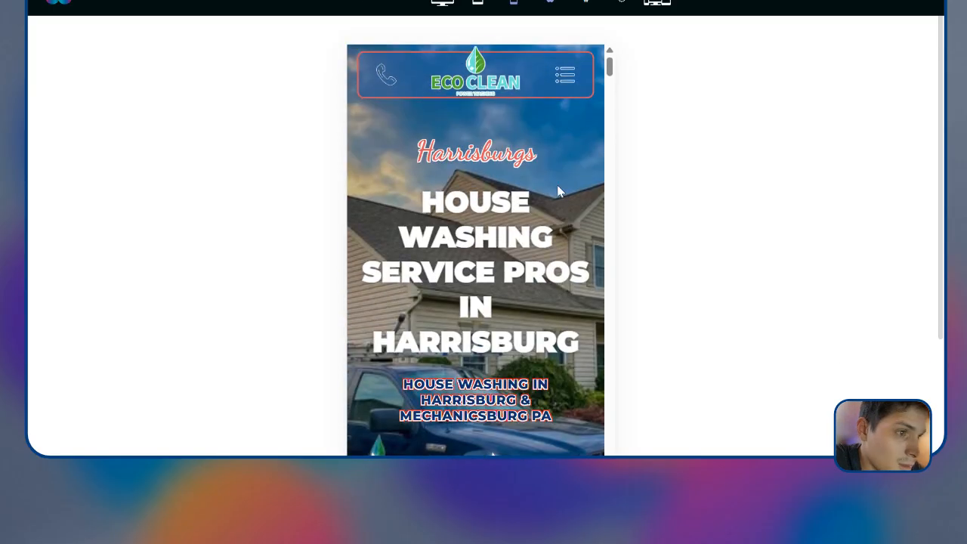
# Step: Switch the Eco Clean website preview to desktop view and look over the page's branding
pyautogui.click(443, 3)
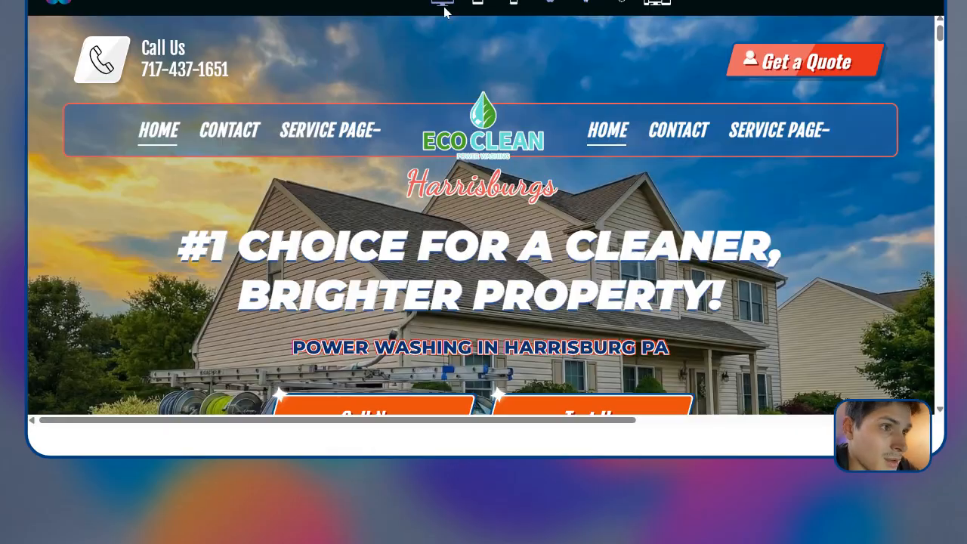
pyautogui.scroll(-5, 652, 313)
pyautogui.scroll(5, 627, 349)
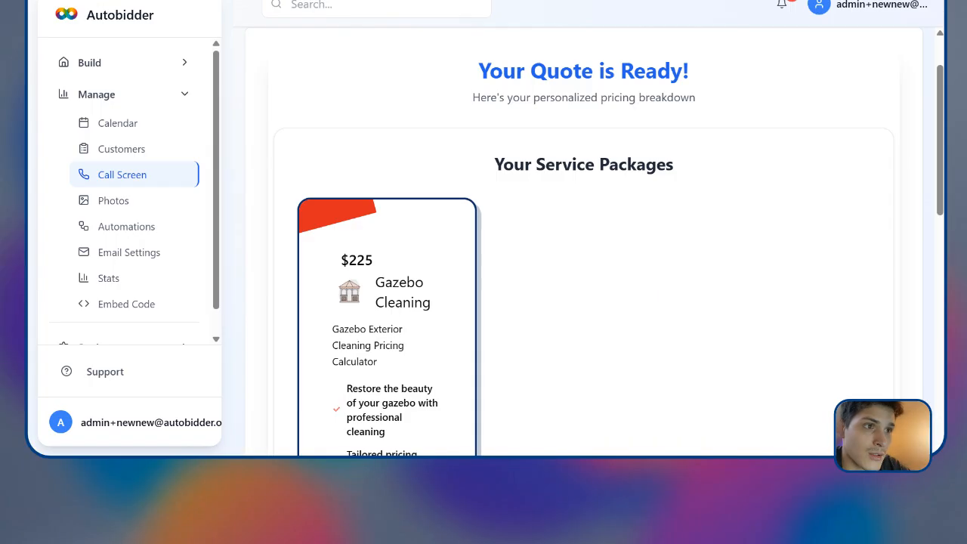